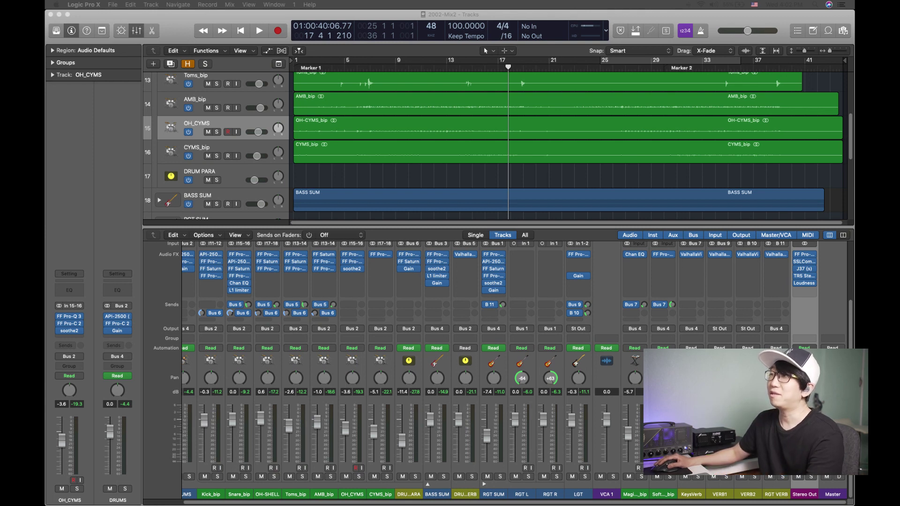
Play the mix from the beginning of the project and raise the master volume slightly.
key(Return)
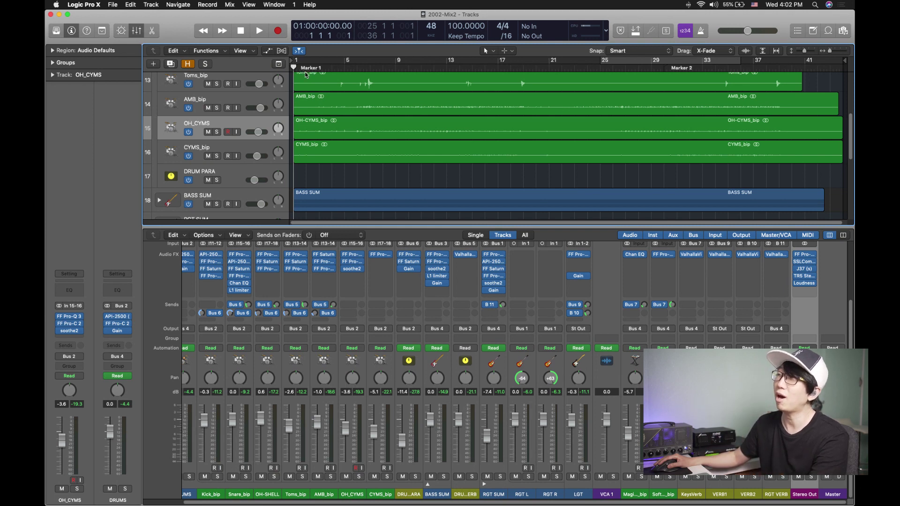
key(space)
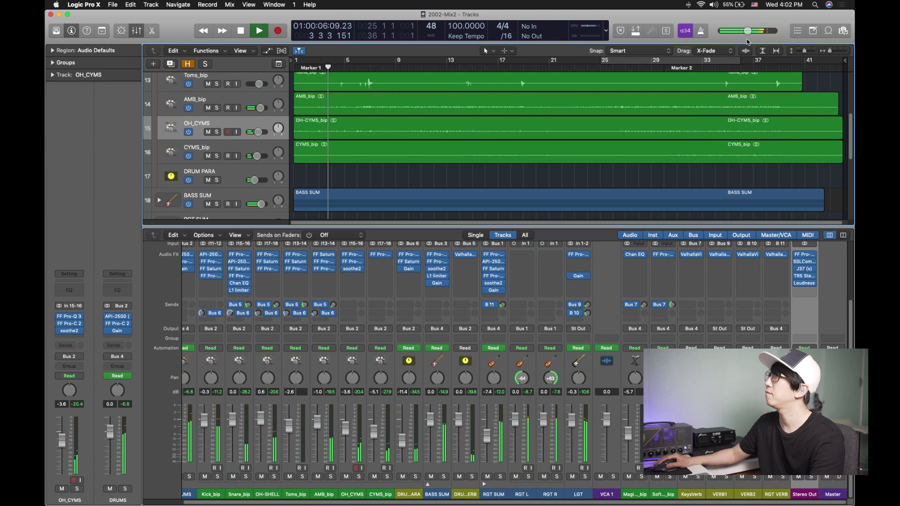
drag(748, 31, 749, 32)
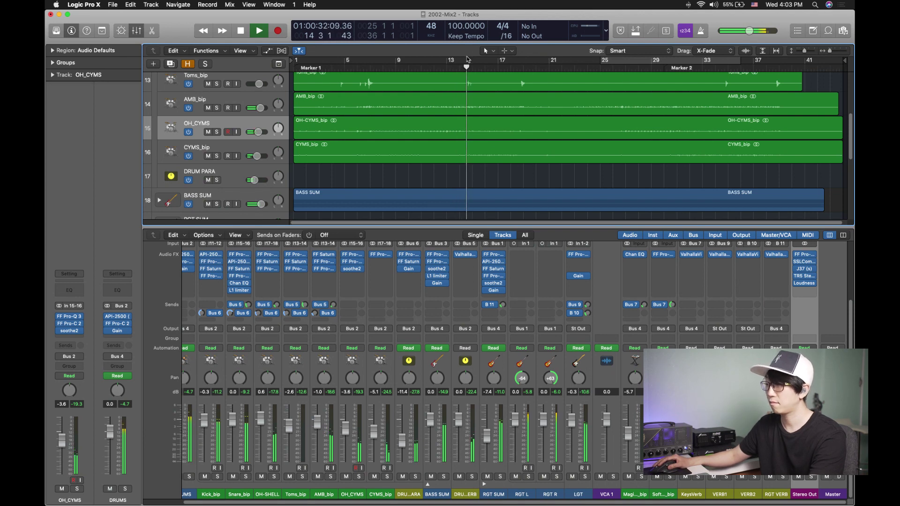
Look through the tracks down to Soft Synth Bells during playback and turn on waveform zoom to enlarge the region waveforms.
scroll(565, 157, up, 5)
scroll(564, 156, down, 2)
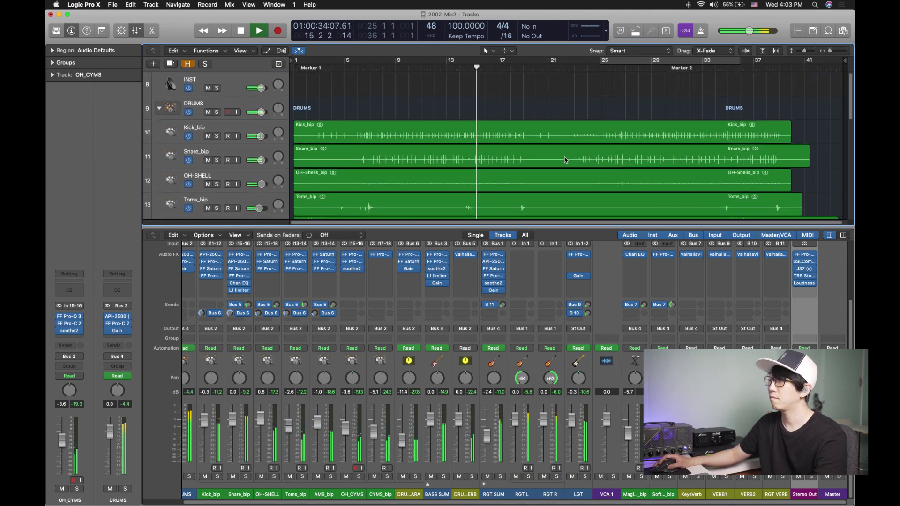
scroll(501, 127, down, 15)
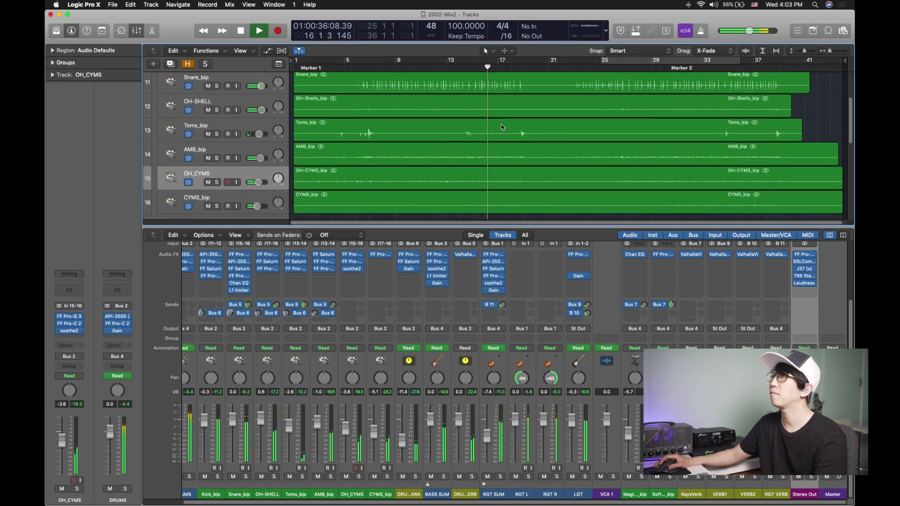
scroll(501, 128, up, 1)
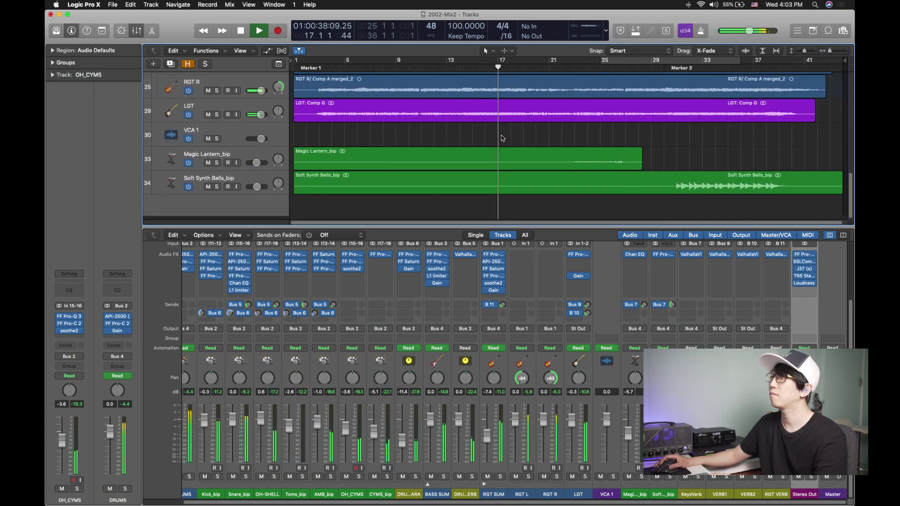
scroll(502, 139, right, 1)
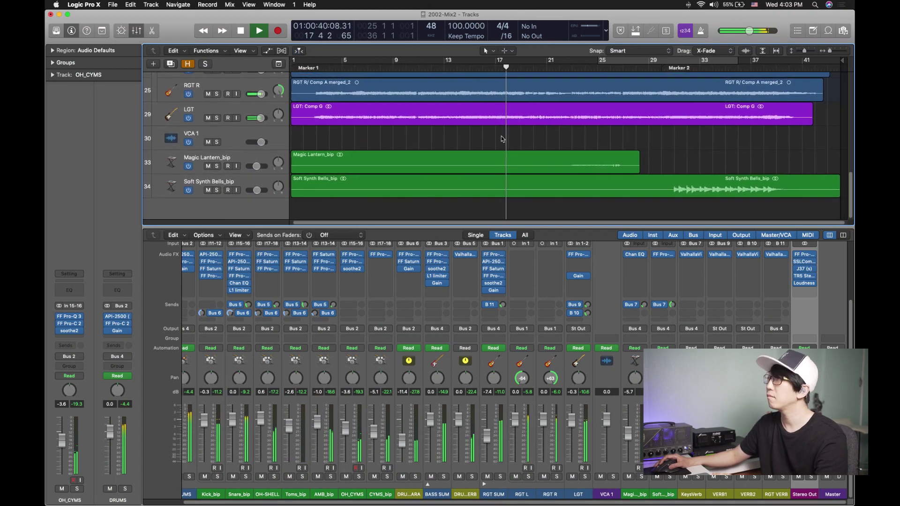
click(744, 51)
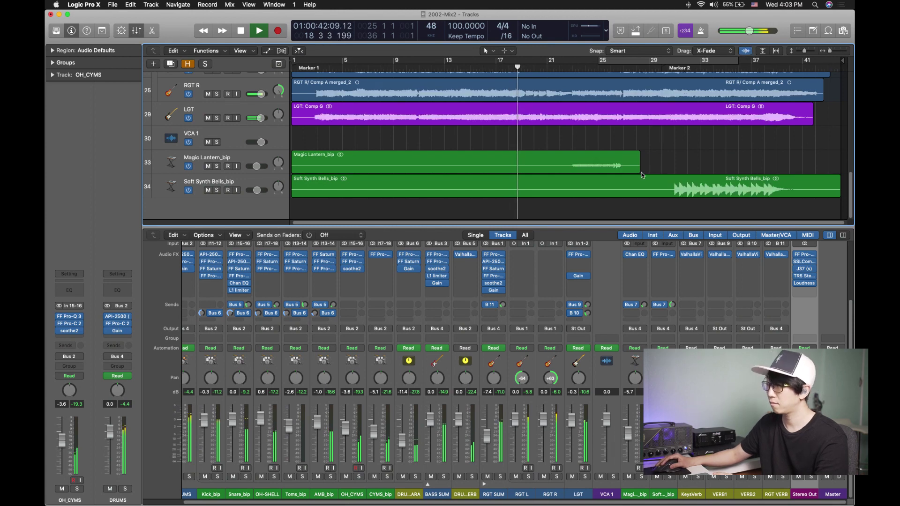
Examine the Soft Synth Bells waveform up close while the mix plays to its end, and stop playback around bar 40.
scroll(641, 174, up, 2)
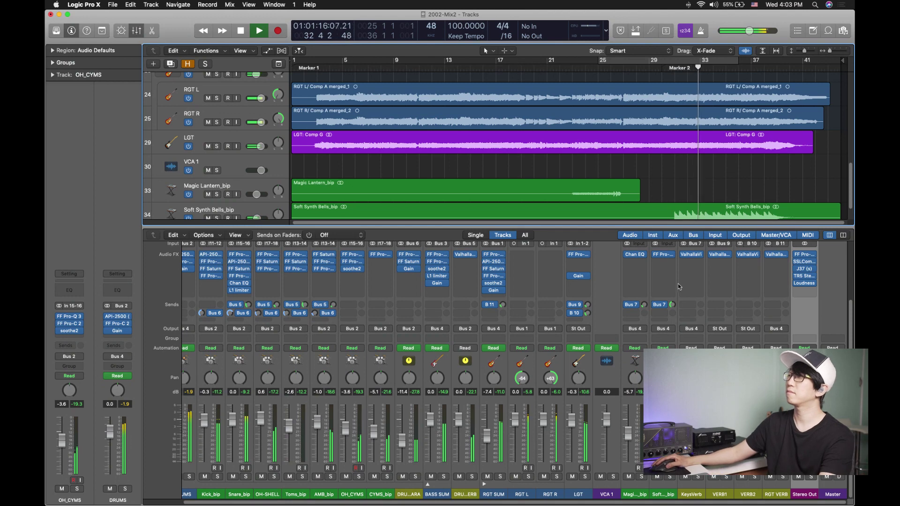
scroll(698, 183, down, 2)
scroll(698, 183, up, 5)
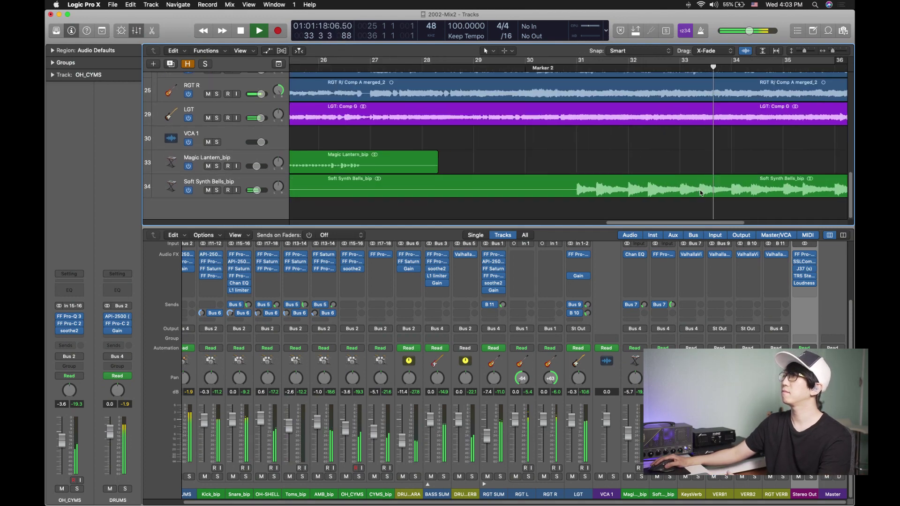
scroll(700, 194, down, 5)
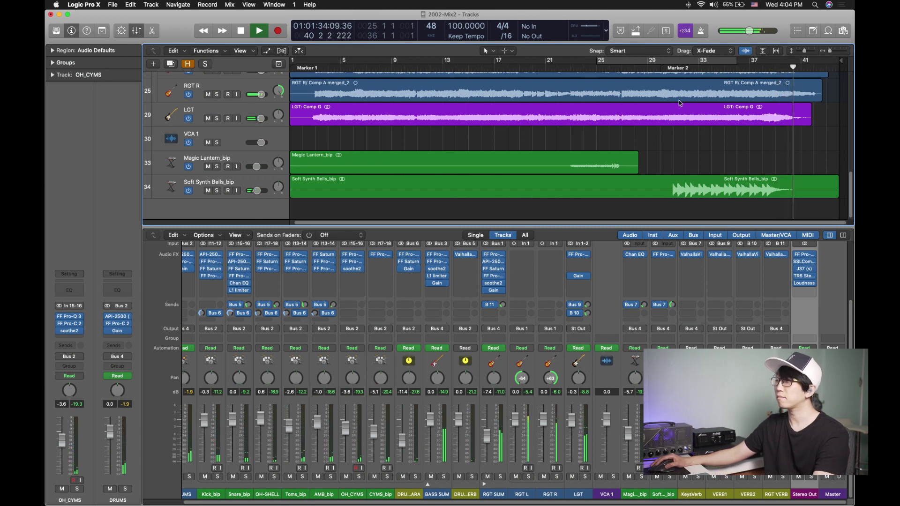
key(space)
scroll(659, 84, up, 3)
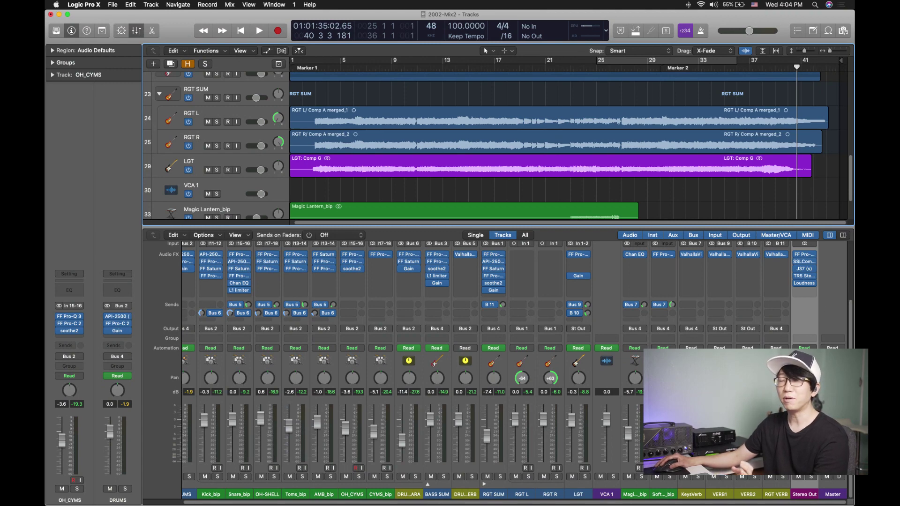
scroll(469, 375, right, 1)
scroll(804, 281, left, 1)
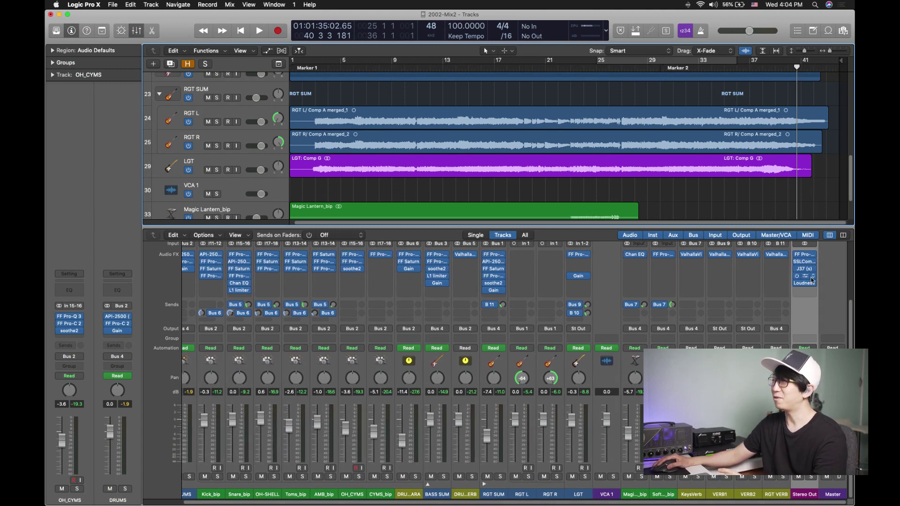
Review the TR5 Stealth Limiter settings on the Stereo Out channel and close its window.
mouse_move(804, 281)
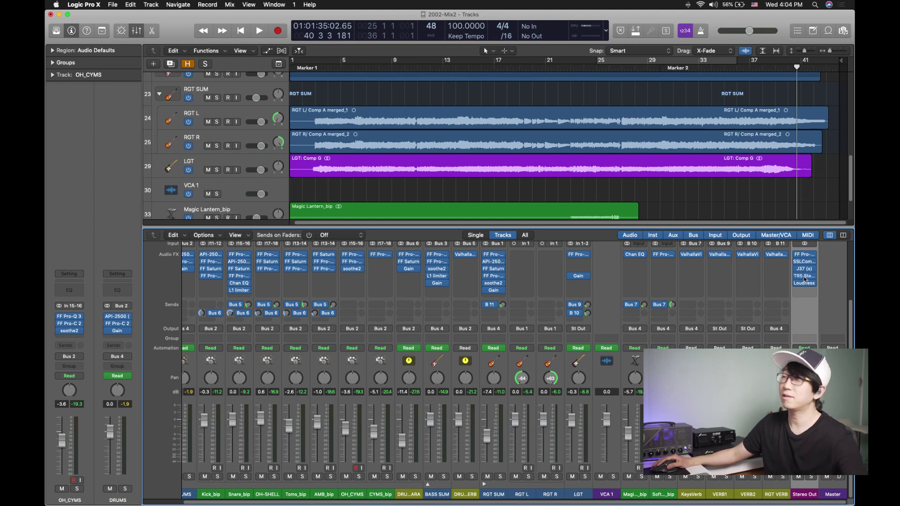
click(804, 276)
drag(271, 65, 348, 162)
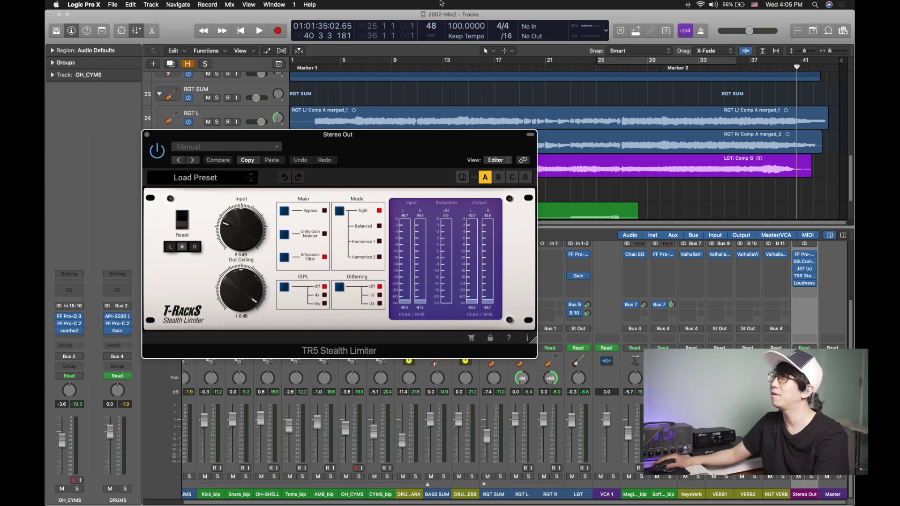
click(147, 135)
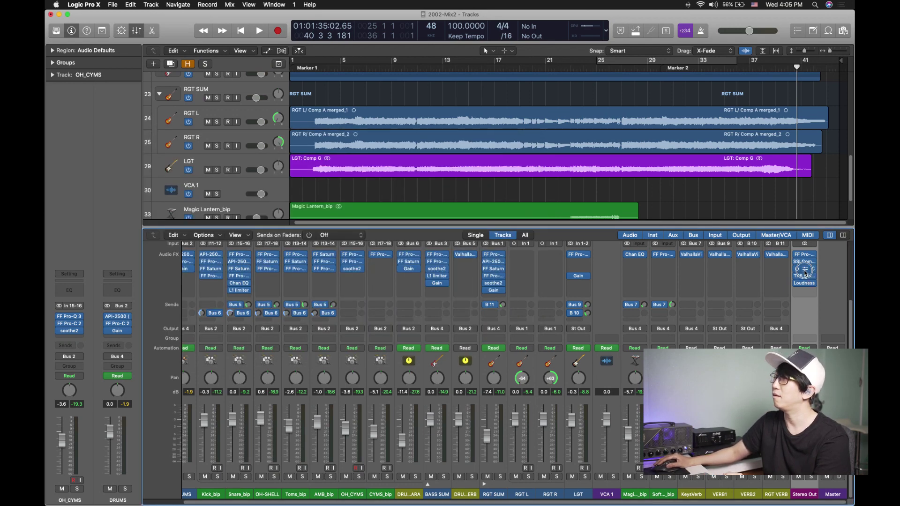
View the J37 tape plug-in on Stereo Out together with the Stealth Limiter, keeping only the J37 window open.
click(804, 270)
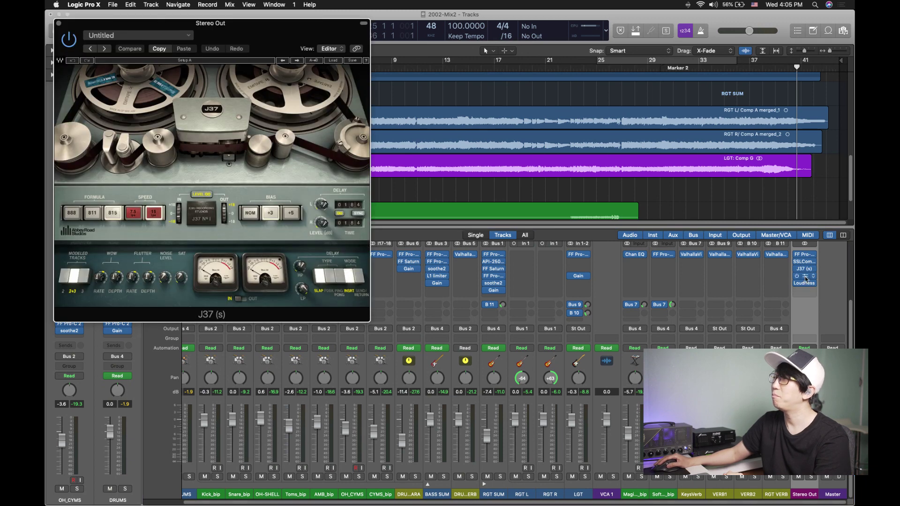
click(805, 276)
drag(403, 168, 698, 187)
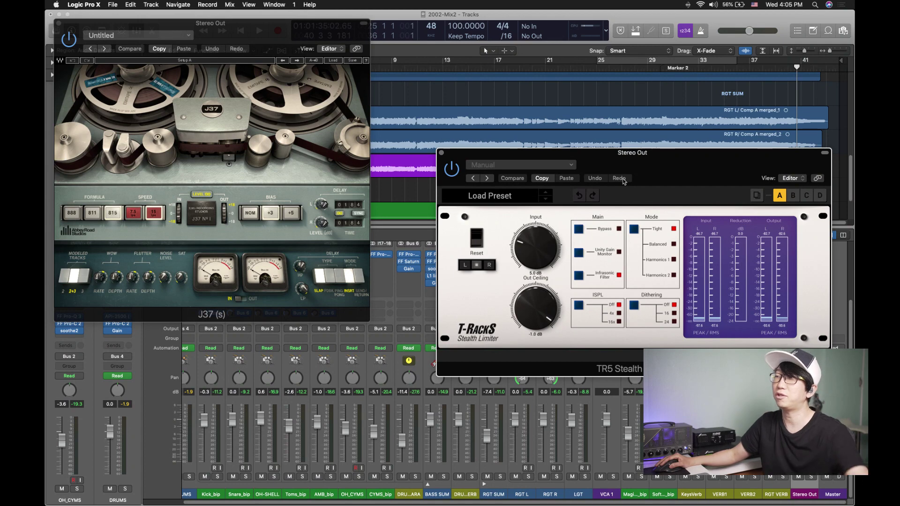
click(441, 152)
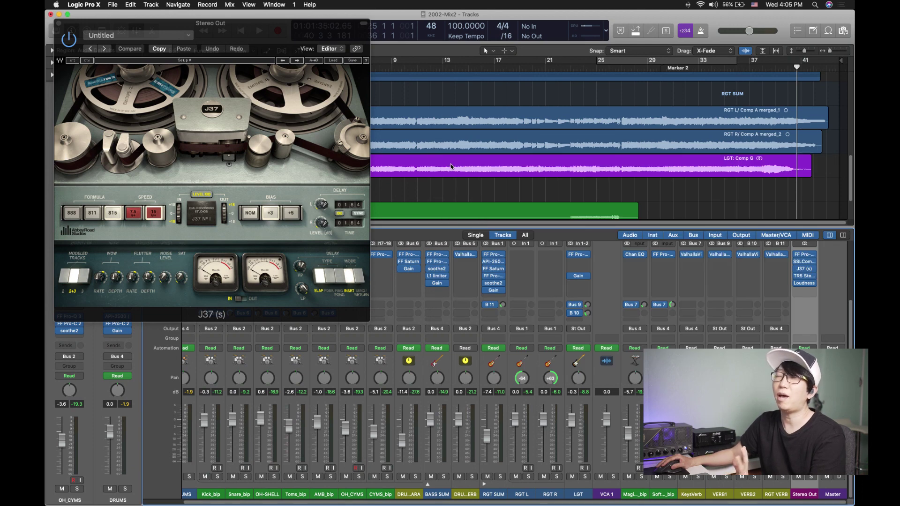
drag(305, 43, 303, 173)
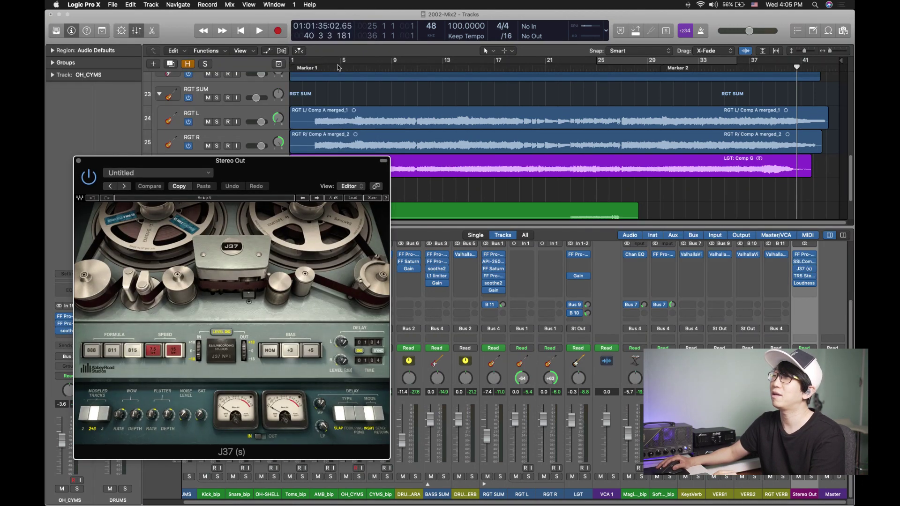
Set the cycle range from bar 11 to bar 20 and play it with the J37 window open.
drag(420, 65, 532, 65)
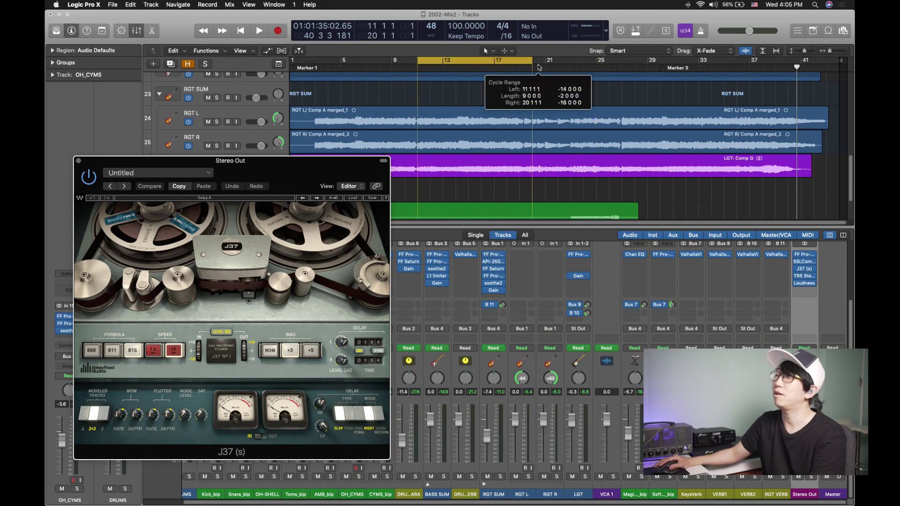
key(space)
drag(260, 171, 382, 150)
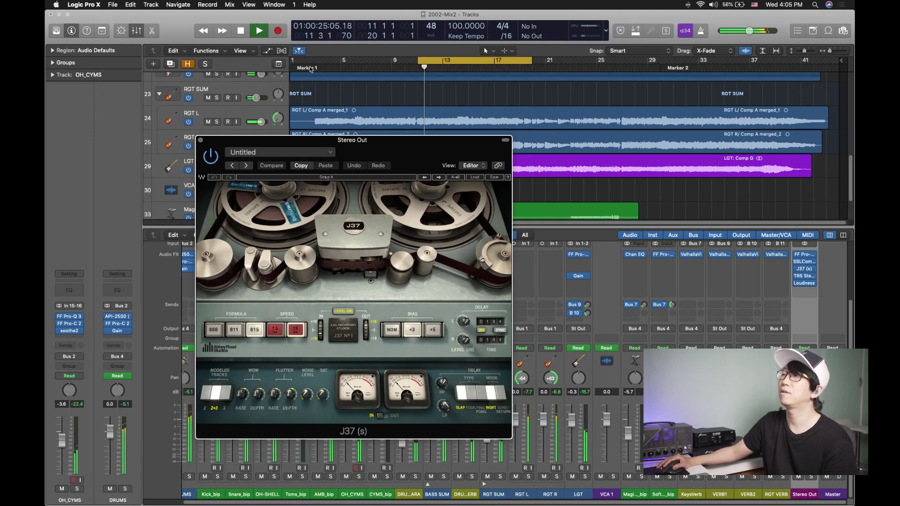
Move the cycle range to bars 3 to 10, play it, and close the J37 window.
key(space)
drag(316, 60, 405, 61)
key(space)
drag(202, 140, 328, 208)
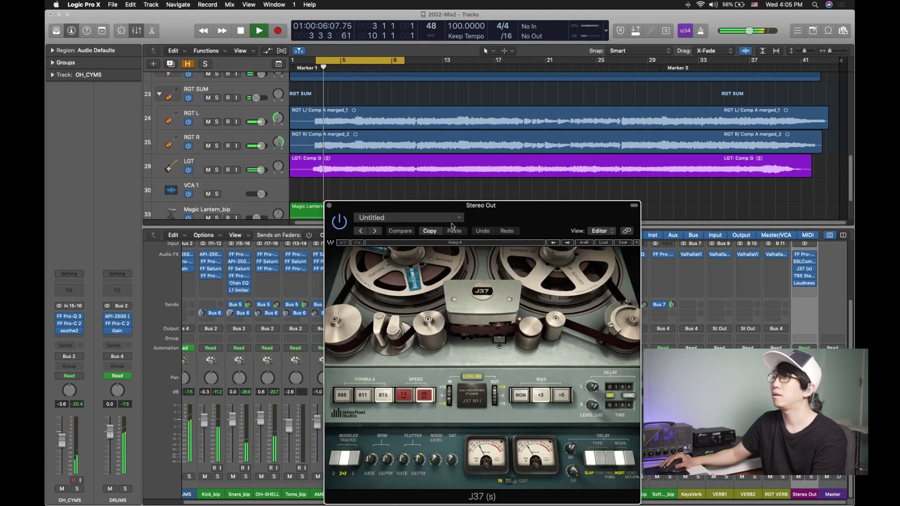
click(329, 205)
Set the cycle range from bar 15 to bar 21 and audition it from bar 15.
click(293, 68)
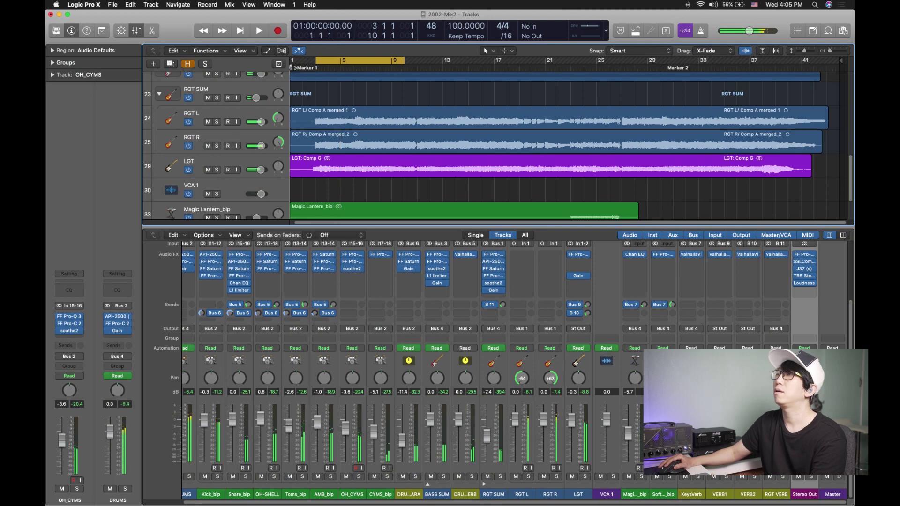
drag(474, 61, 548, 61)
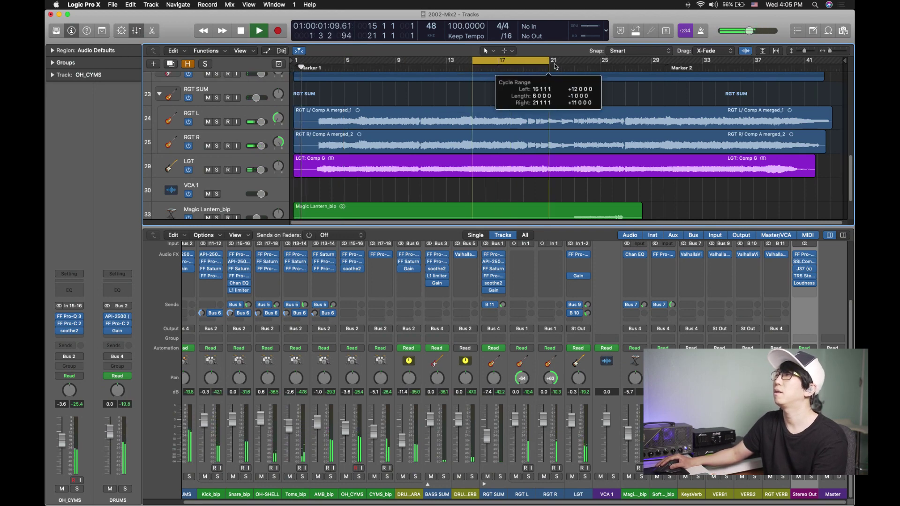
key(space)
click(472, 67)
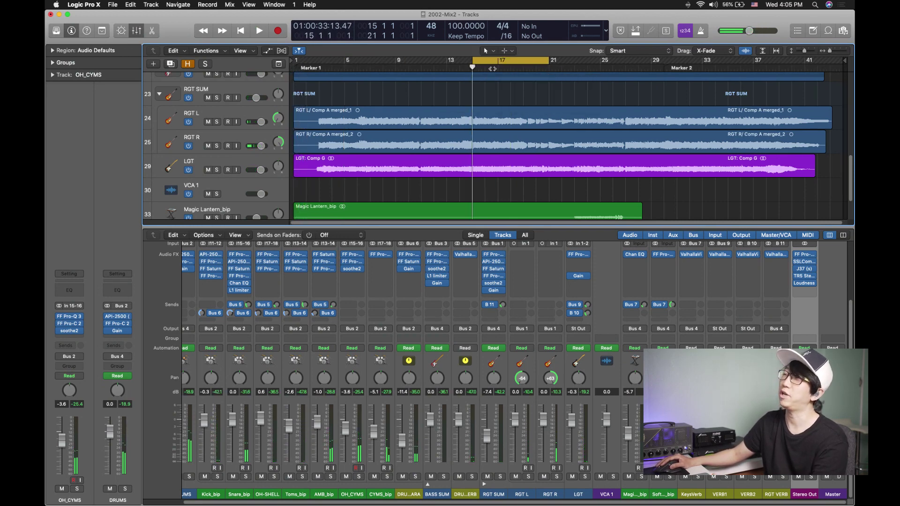
key(space)
key(space)
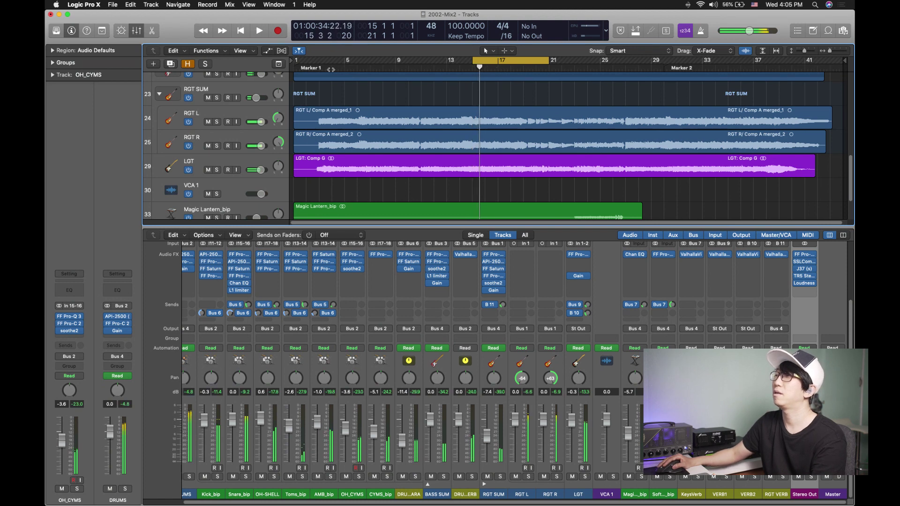
key(space)
key(space)
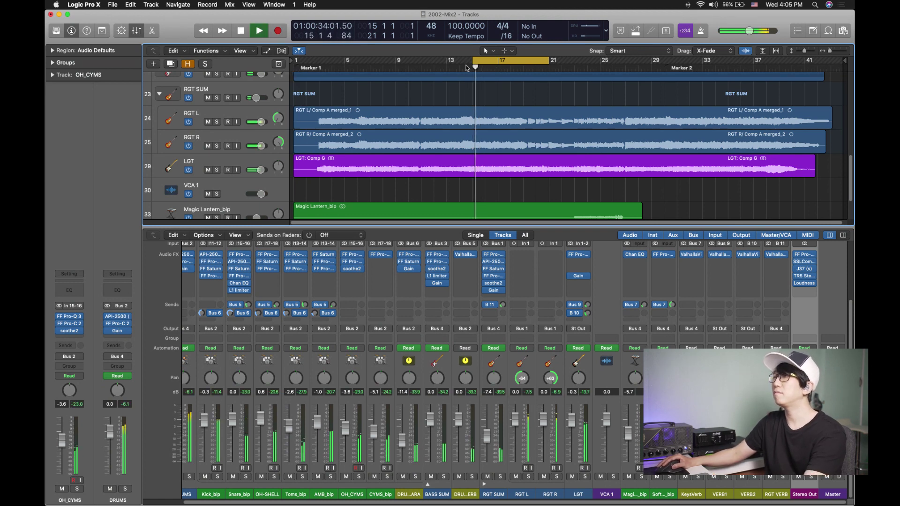
Turn off cycle mode and play the mix from the beginning.
key(Return)
key(c)
key(space)
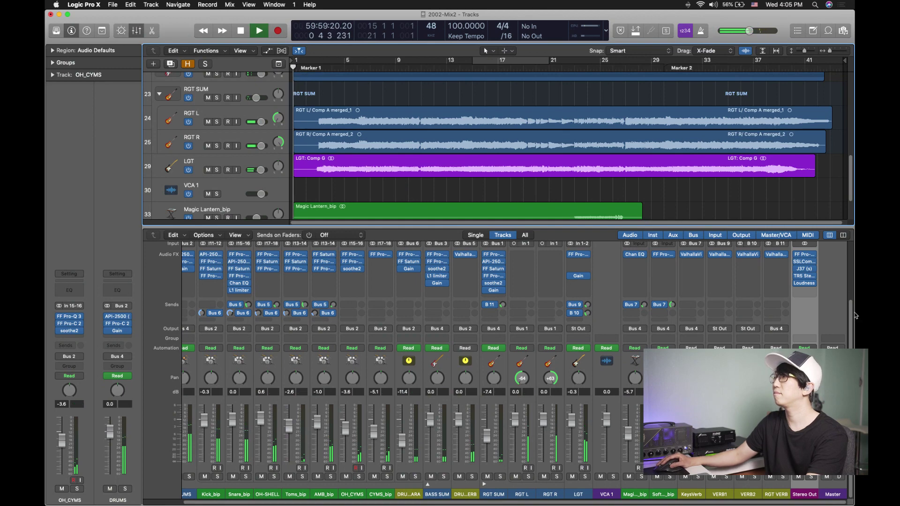
Reopen the J37 plug-in on Stereo Out and keep its window clear of the track list while listening to the mix.
click(802, 271)
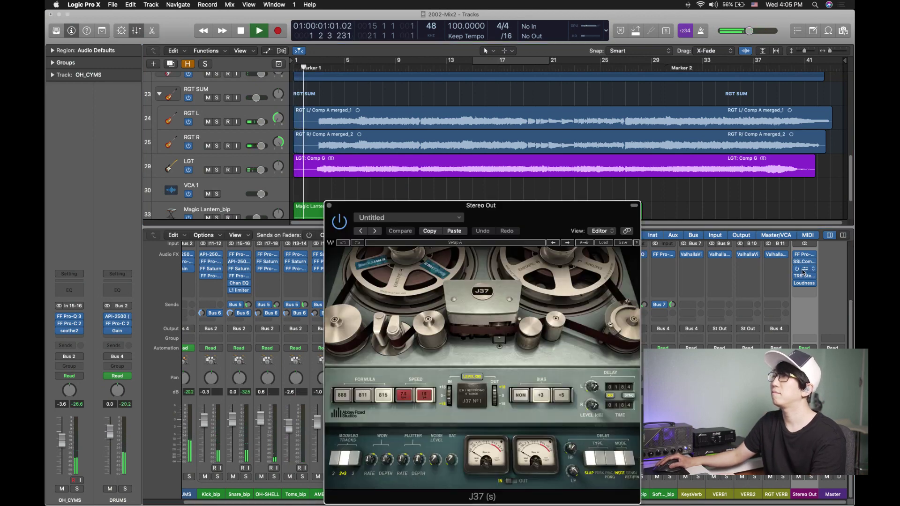
drag(503, 224, 551, 195)
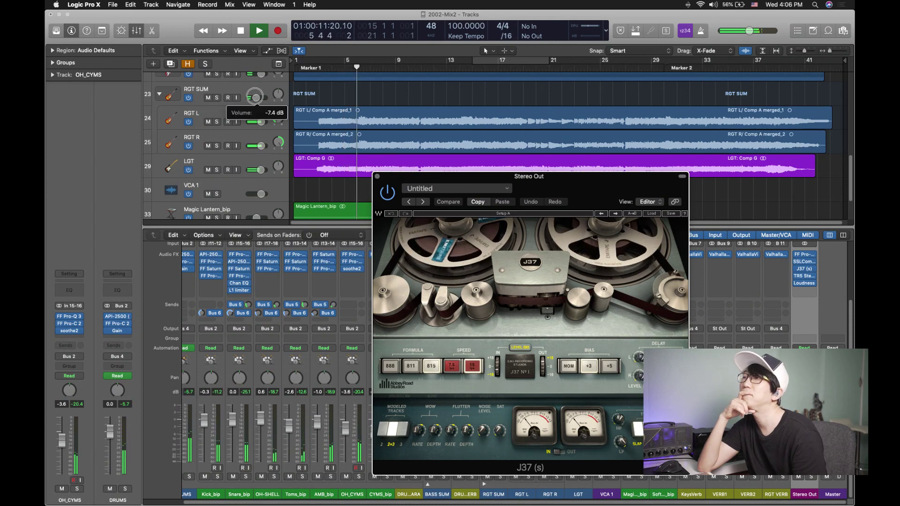
click(254, 96)
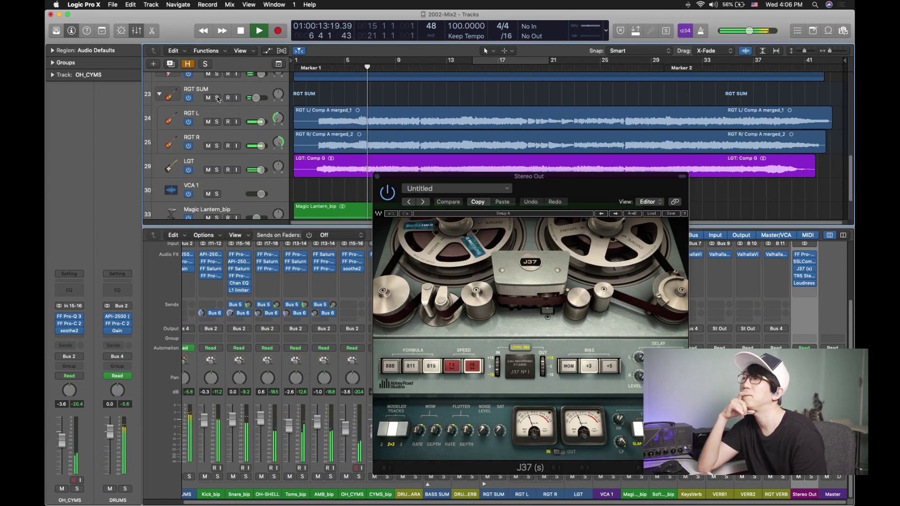
click(386, 196)
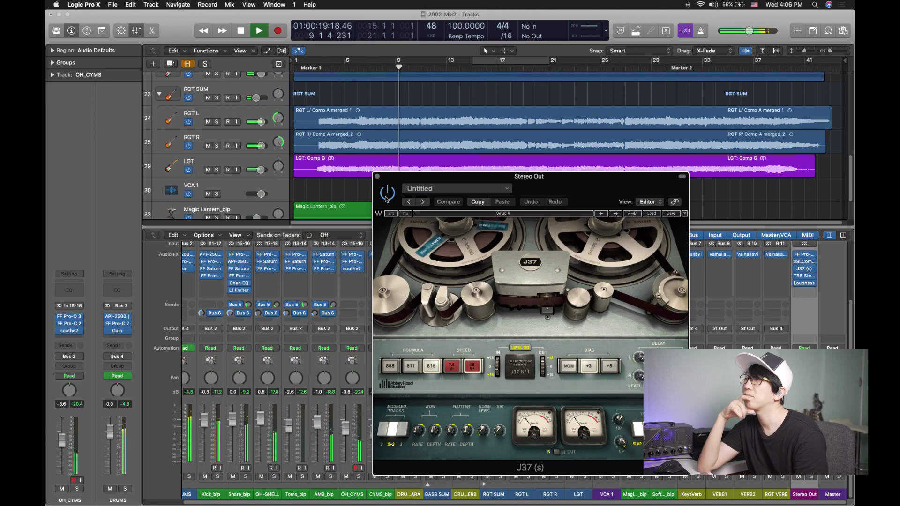
Stop playback, solo the RGT SUM track and place the playhead at bar 4.
key(space)
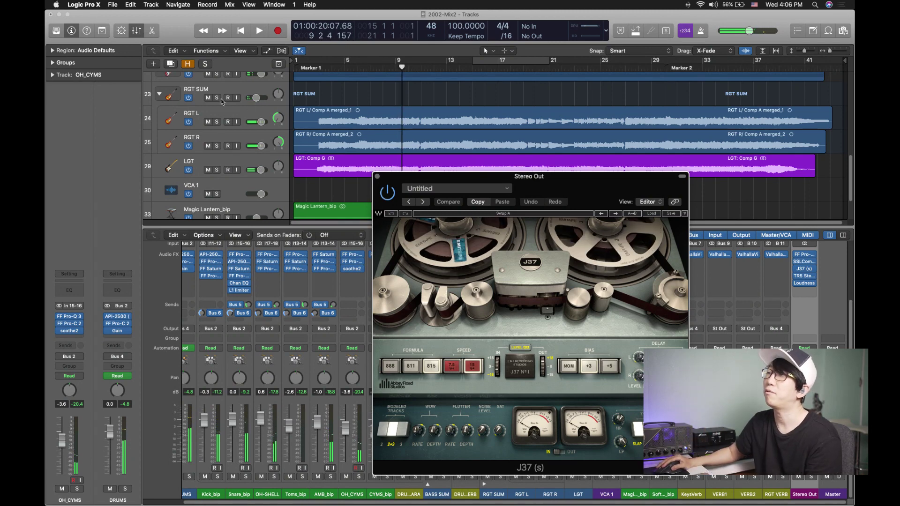
click(217, 98)
click(331, 67)
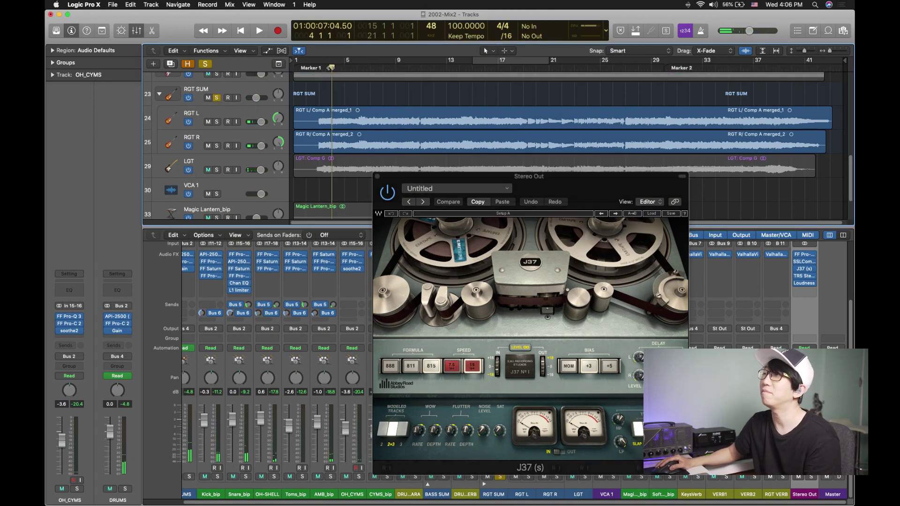
Audition the soloed RGT SUM track from bar 4, and turn its solo off after checking the track automation.
key(space)
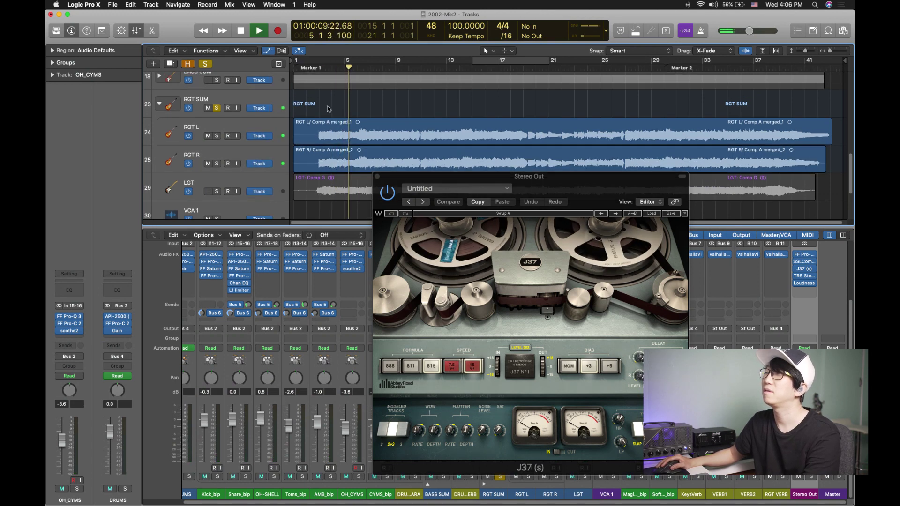
key(a)
scroll(322, 125, up, 3)
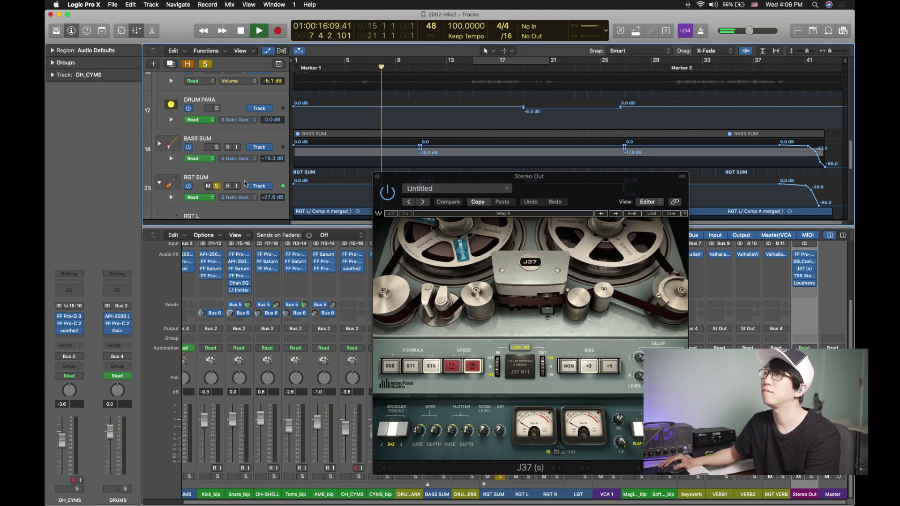
click(218, 186)
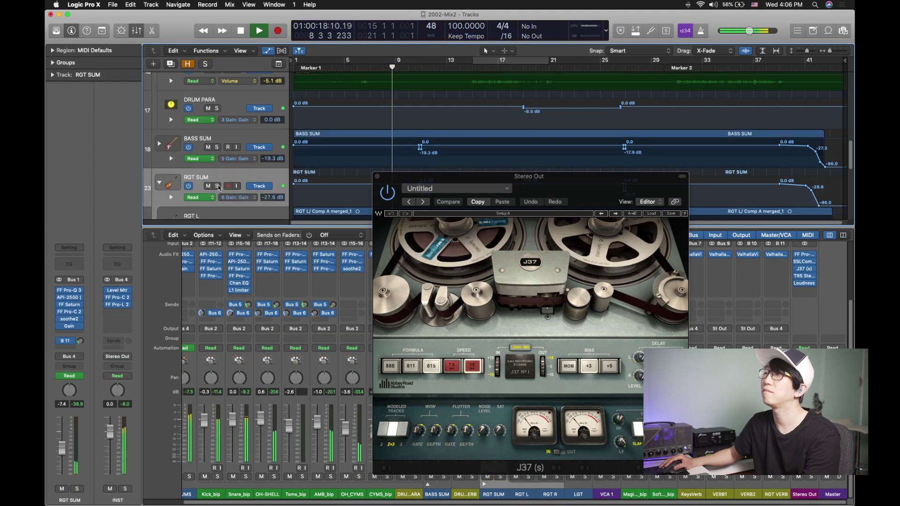
key(a)
Audition the full mix from about bar 38 and from about bar 23.
click(766, 62)
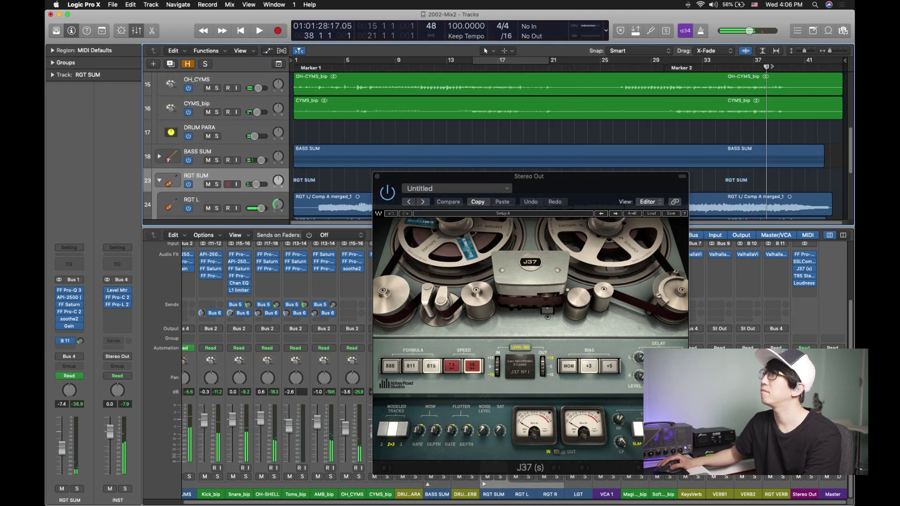
key(space)
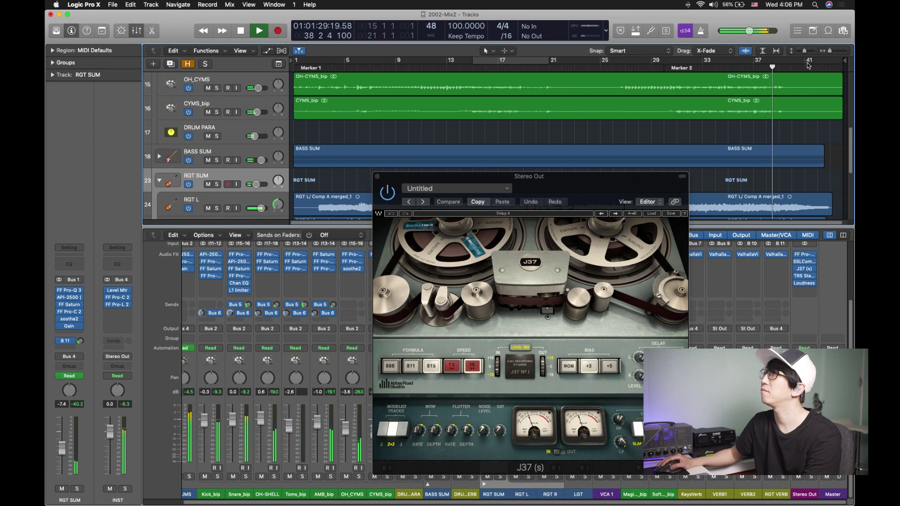
click(577, 64)
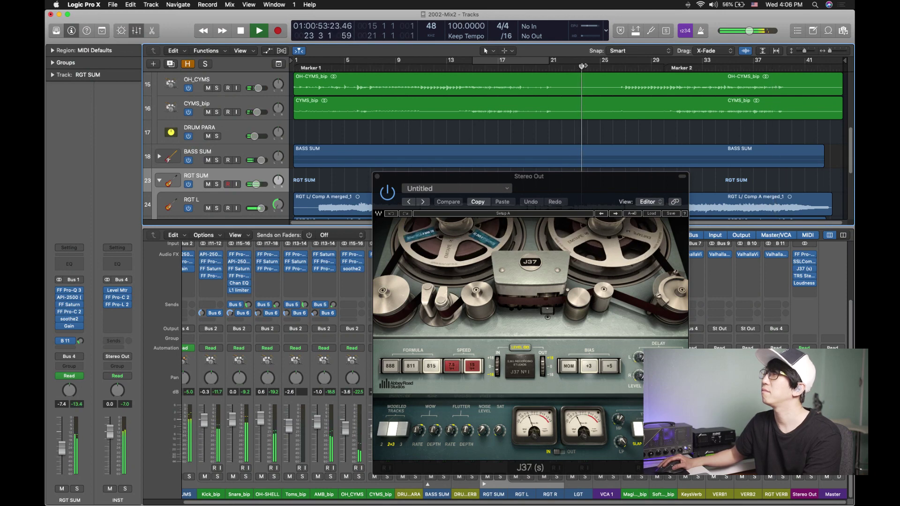
Set the cycle range from bar 26 to bar 36, keeping the J37 window clear of the ruler.
drag(551, 176, 596, 221)
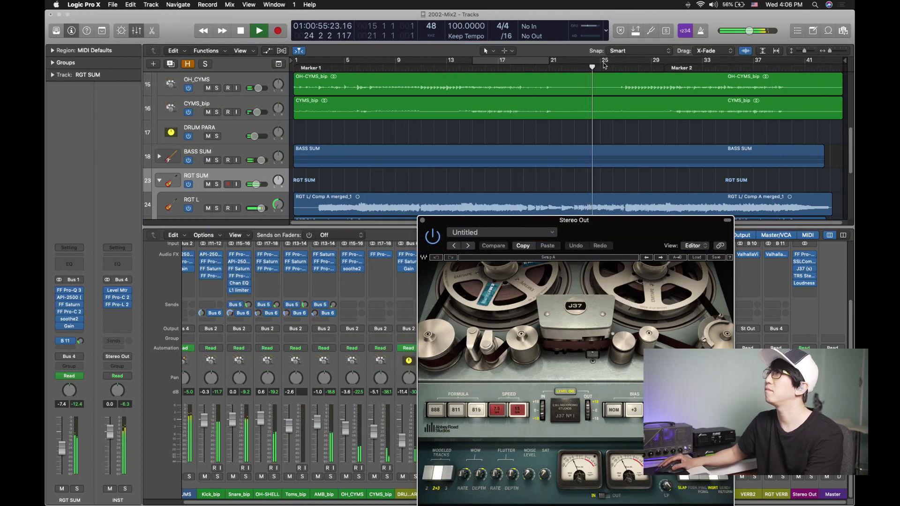
drag(613, 60, 741, 60)
drag(617, 230, 611, 177)
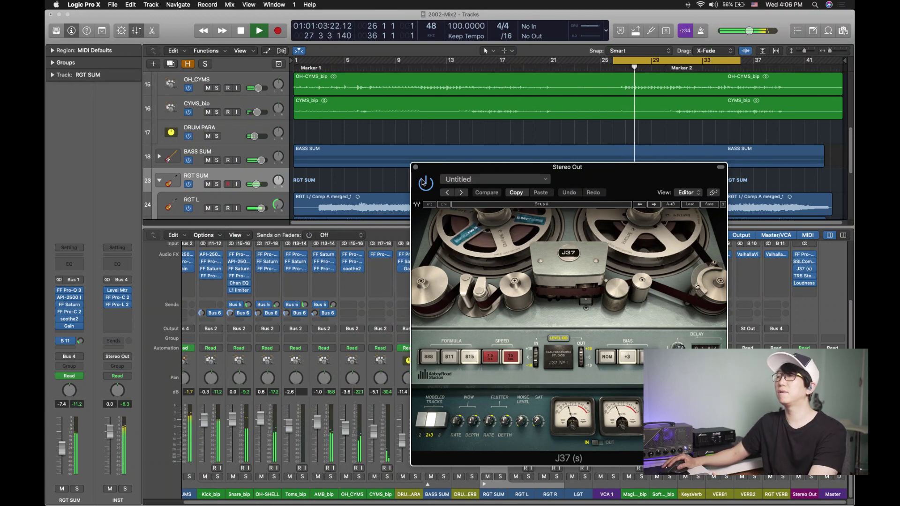
Audition the cycled section with the J37 open on Stereo Out, and close its window.
key(space)
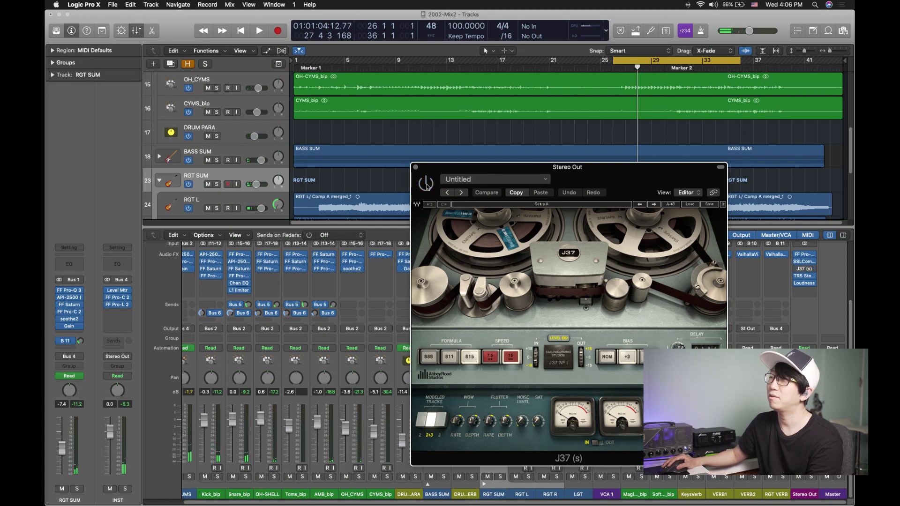
key(space)
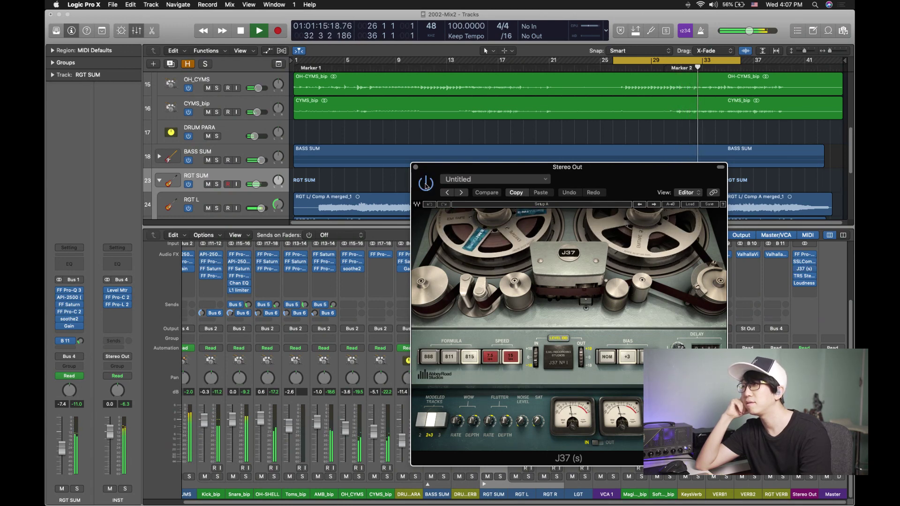
key(space)
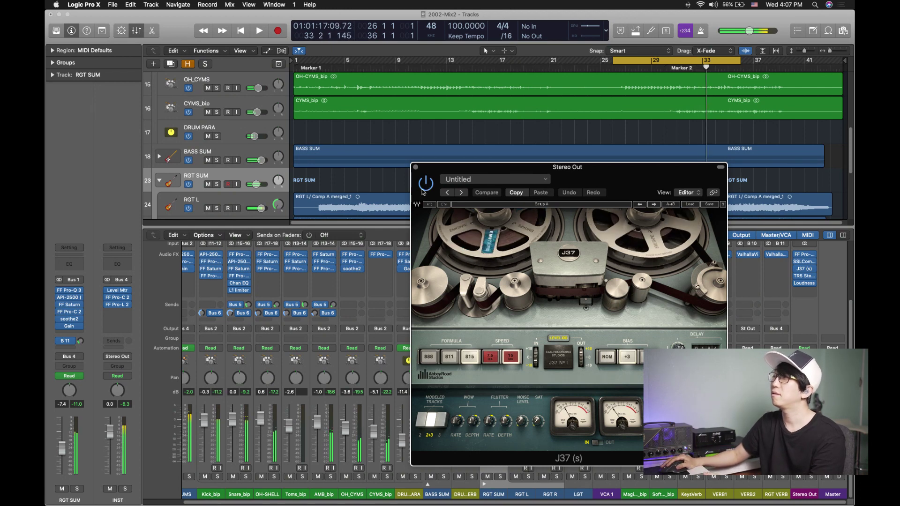
click(416, 167)
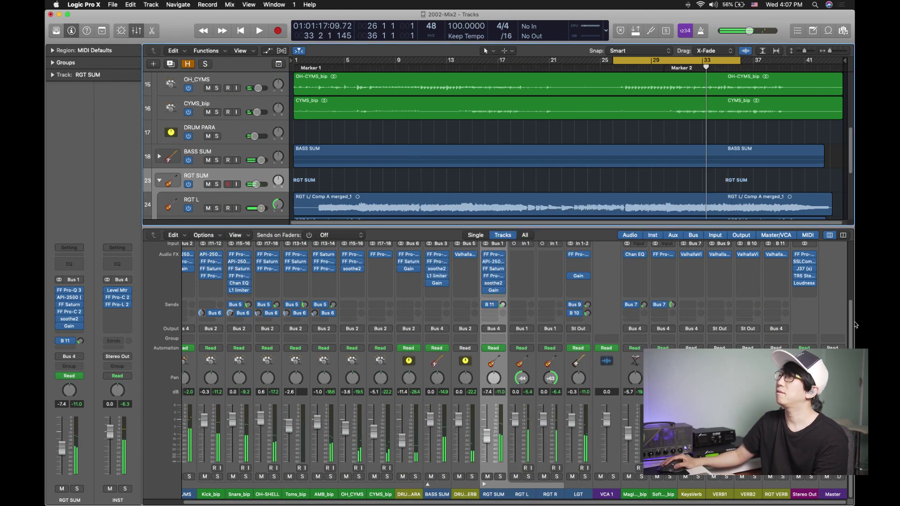
Open the SSLComp bus compressor on Stereo Out and audition the cycled section through it.
click(804, 262)
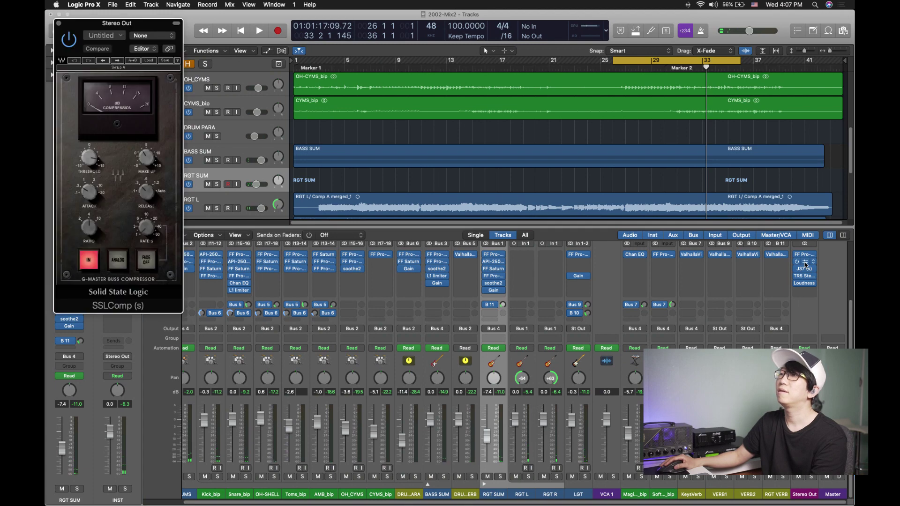
key(space)
key(space)
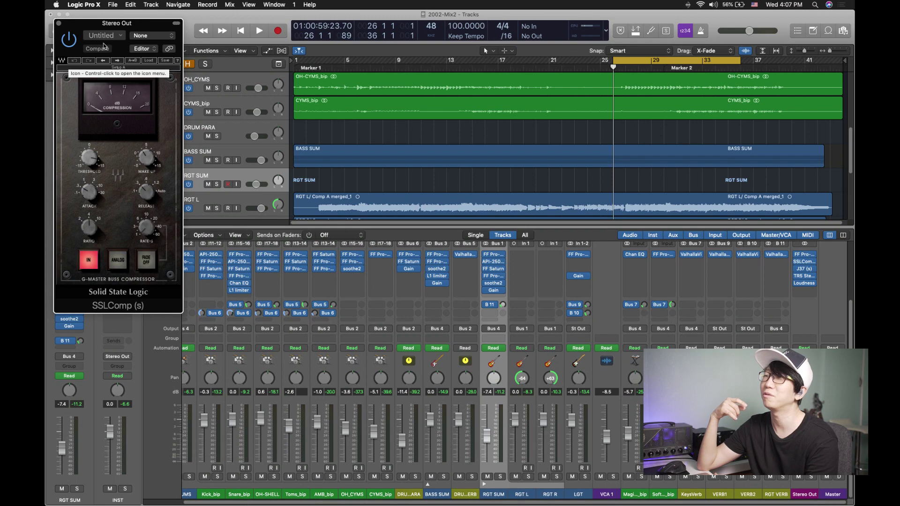
key(space)
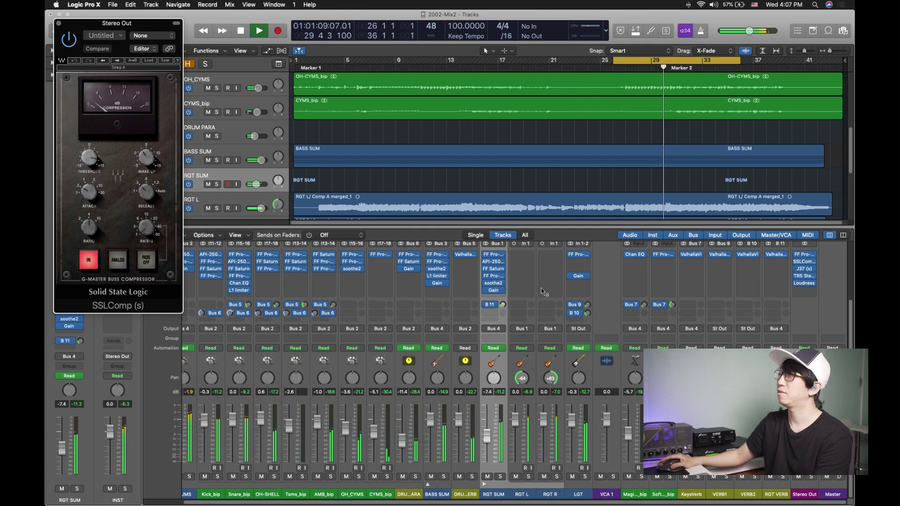
Open FF Pro-Q 3 on Stereo Out, stop playback, and arrange its window beside the SSLComp window.
click(806, 257)
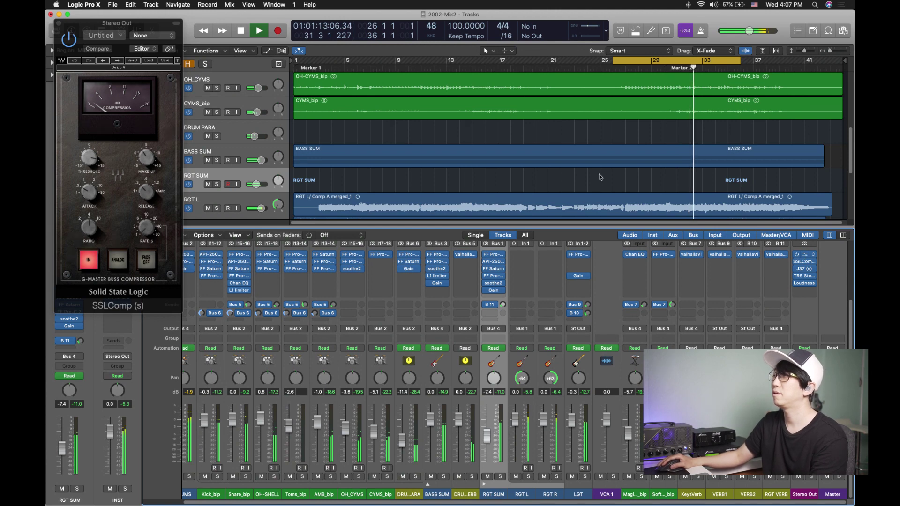
drag(256, 50, 375, 134)
key(space)
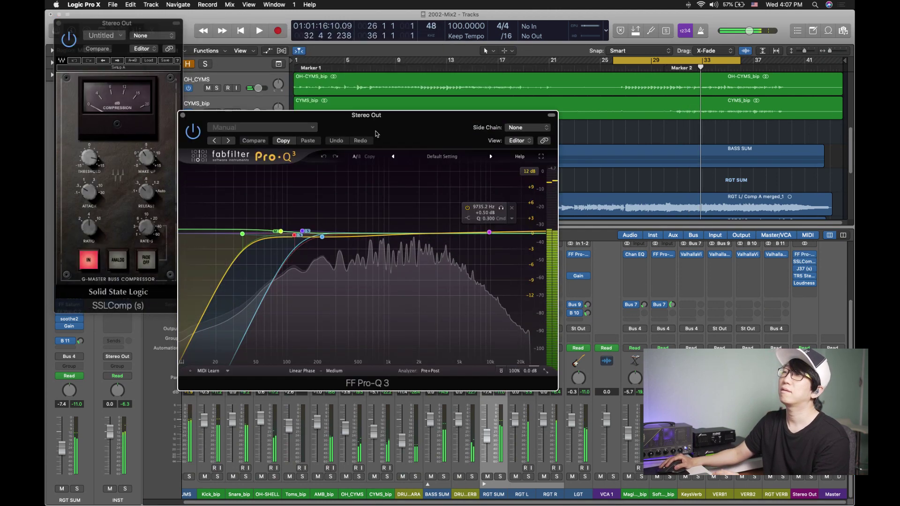
drag(103, 23, 621, 170)
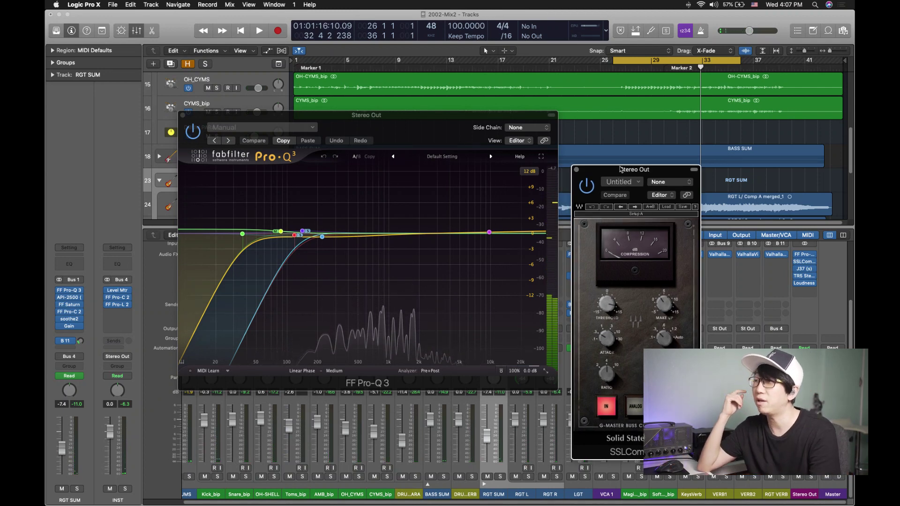
Choose Linear Phase processing in Pro-Q 3 and move the bell band near 220 Hz to about 255 Hz at -0.54 dB.
click(303, 371)
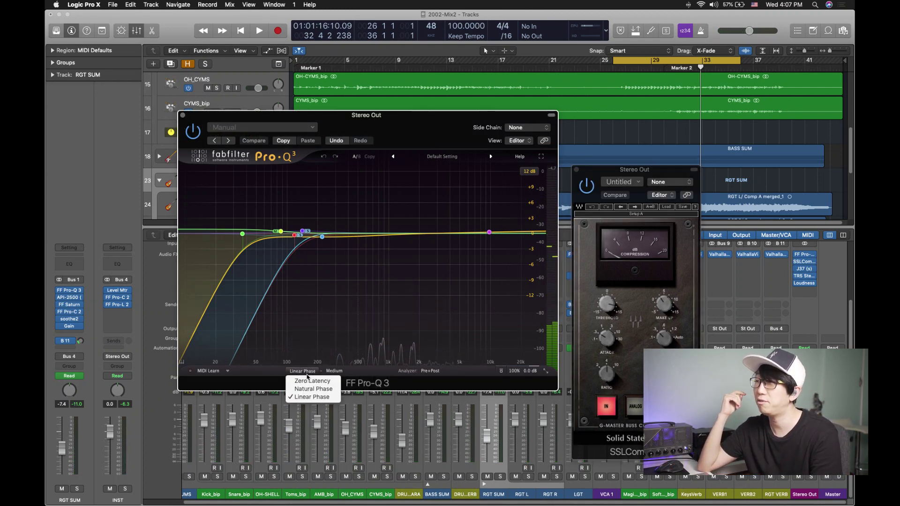
click(312, 396)
mouse_move(244, 235)
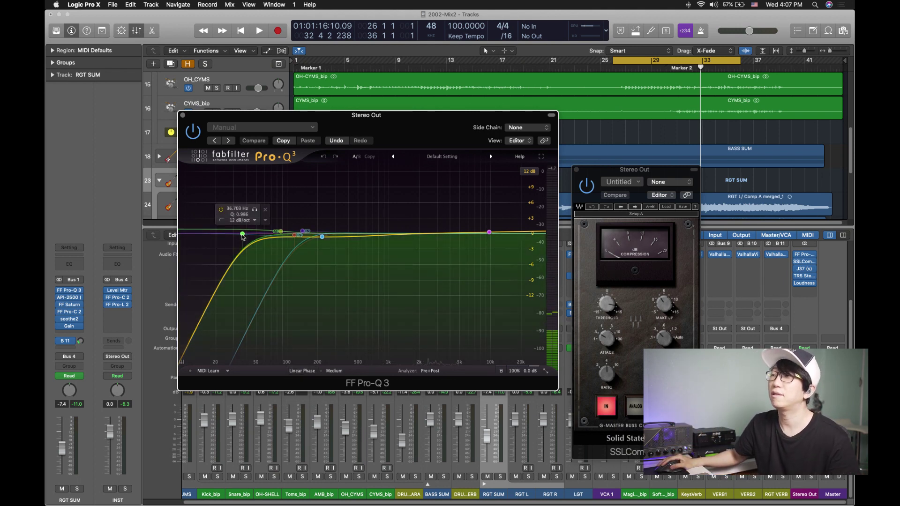
mouse_move(315, 244)
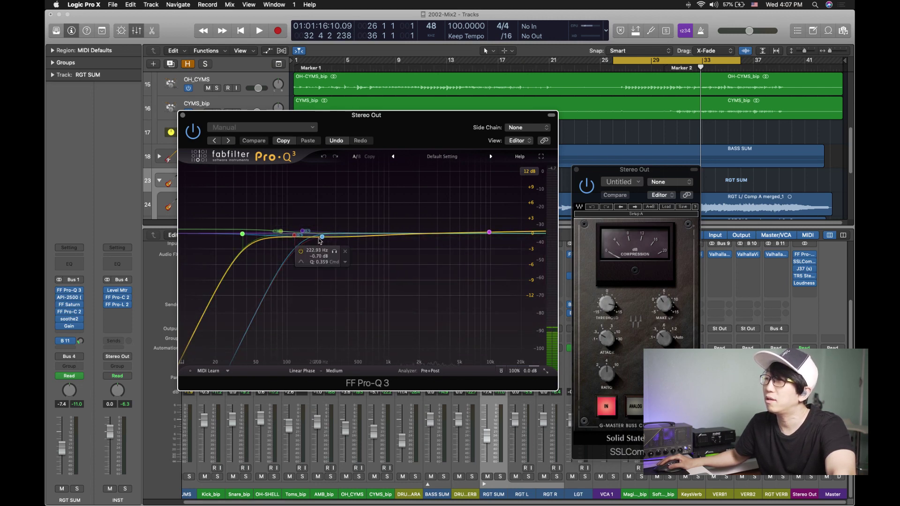
click(321, 236)
drag(322, 237, 328, 237)
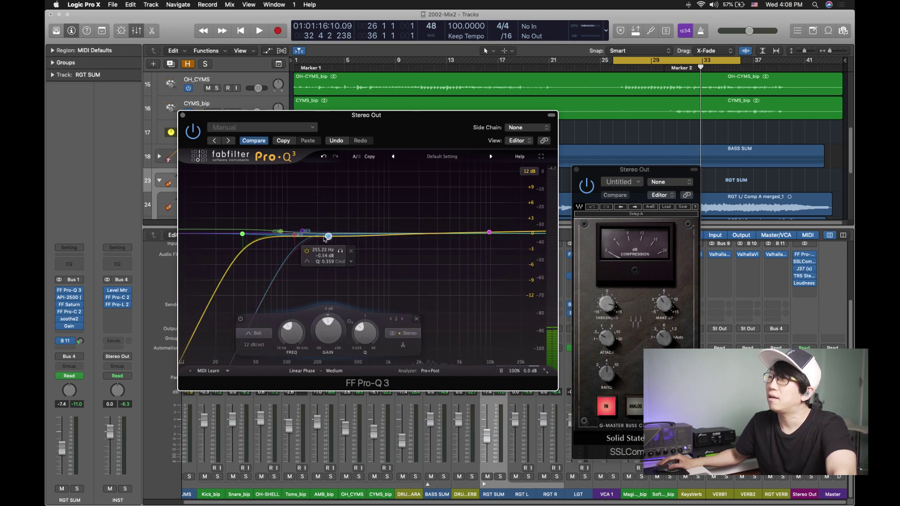
Set the Side low-cut band to about 110 Hz with a Q of 0.940, and audition the cycled section.
click(293, 235)
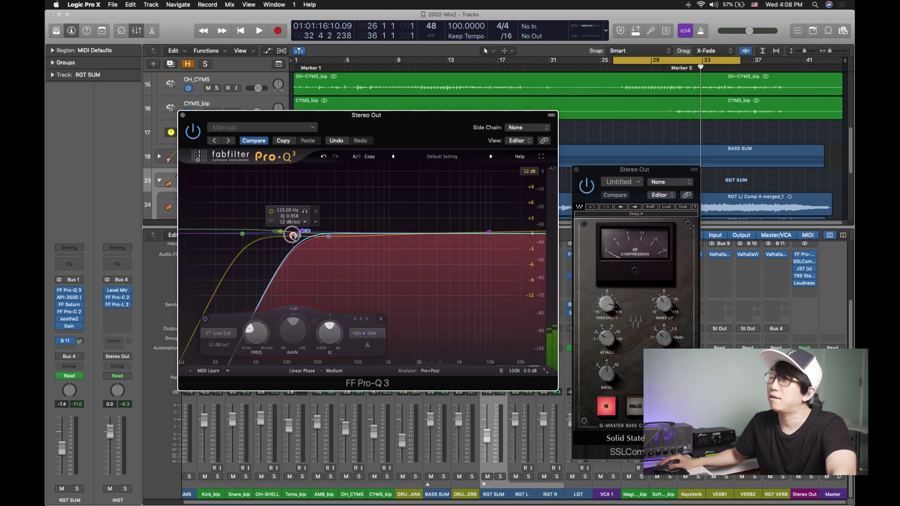
drag(293, 236, 291, 235)
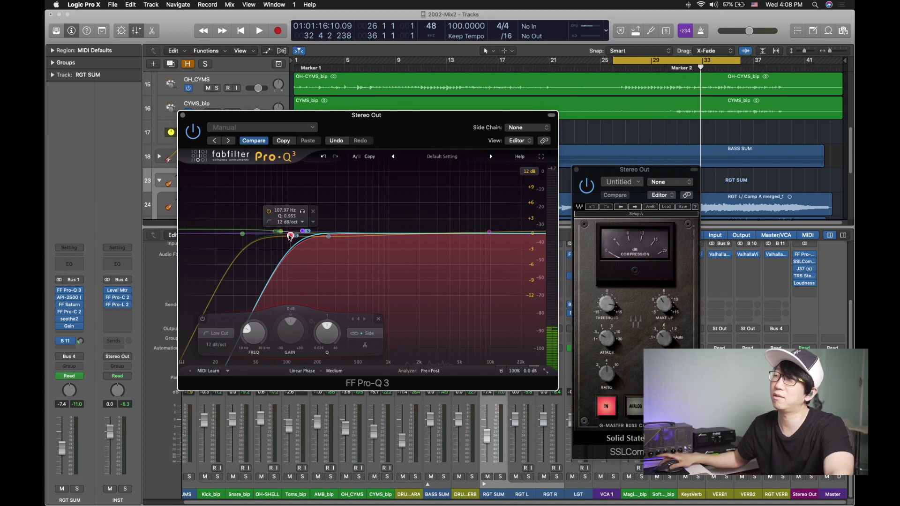
drag(291, 238, 294, 239)
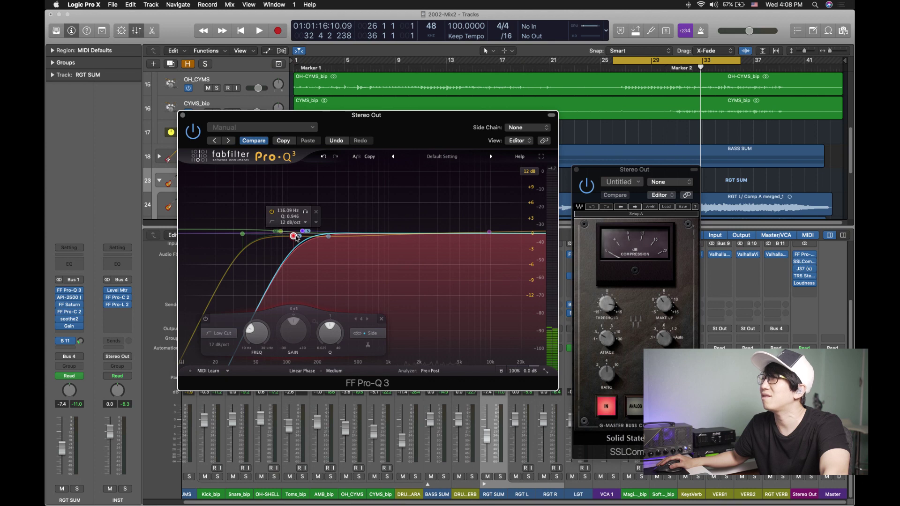
mouse_move(295, 239)
mouse_down()
mouse_move(318, 238)
mouse_move(292, 238)
mouse_up()
key(space)
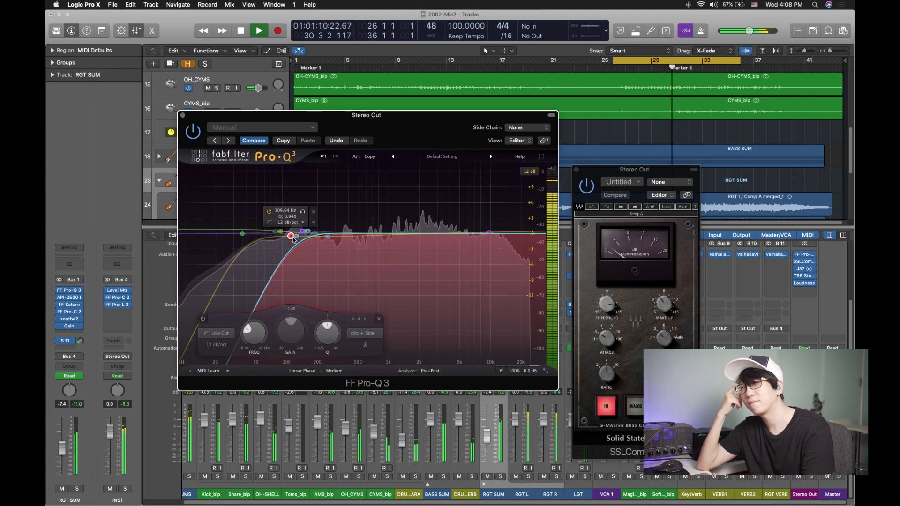
key(space)
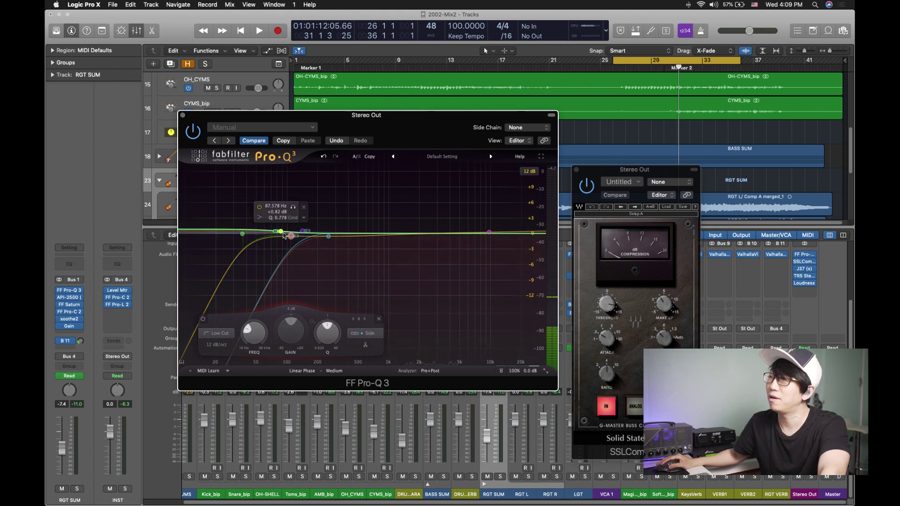
Inspect the Mid low-shelf band in Pro-Q 3, and close the Pro-Q 3 and SSLComp windows.
click(281, 232)
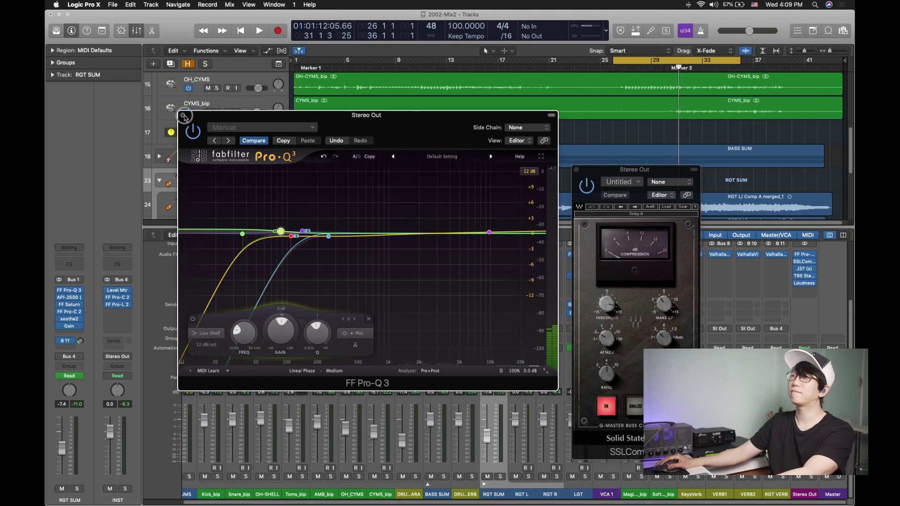
click(183, 116)
click(576, 170)
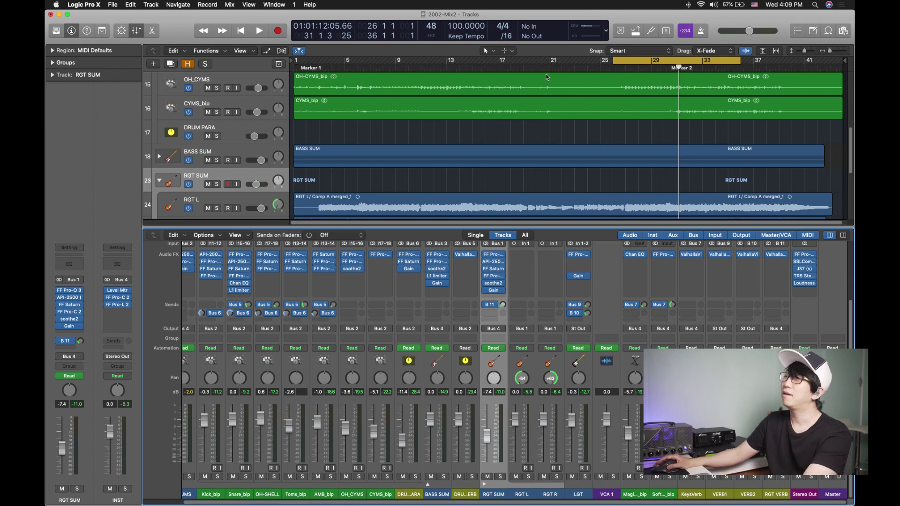
Solo the DRUMS track and audition it from the start of the cycle at bar 26.
scroll(431, 139, up, 5)
click(227, 112)
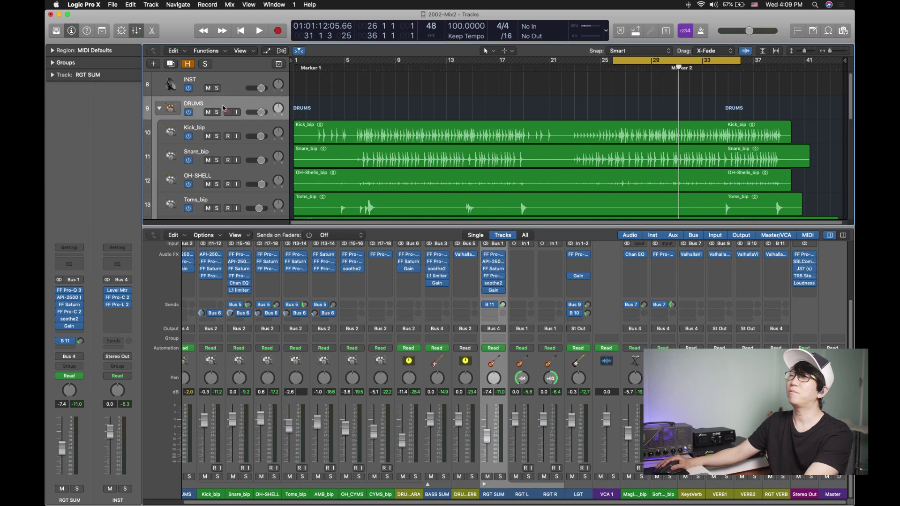
click(217, 112)
key(space)
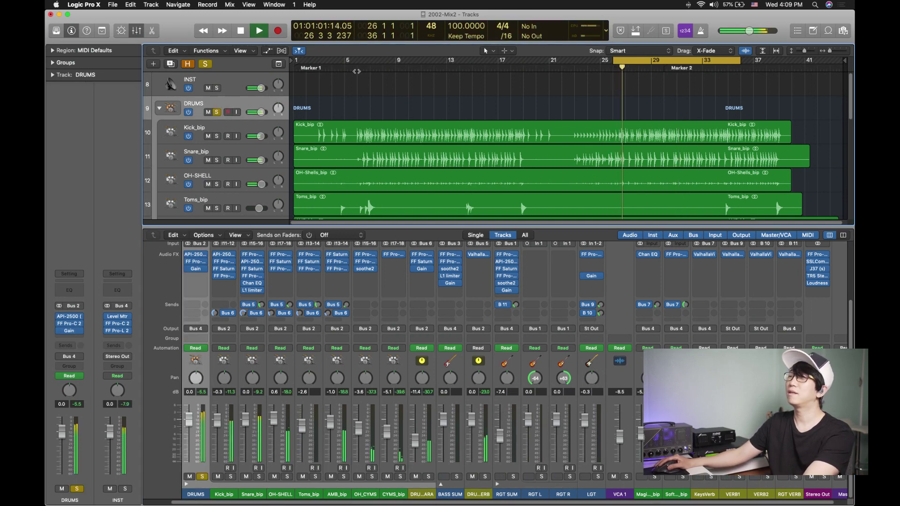
key(space)
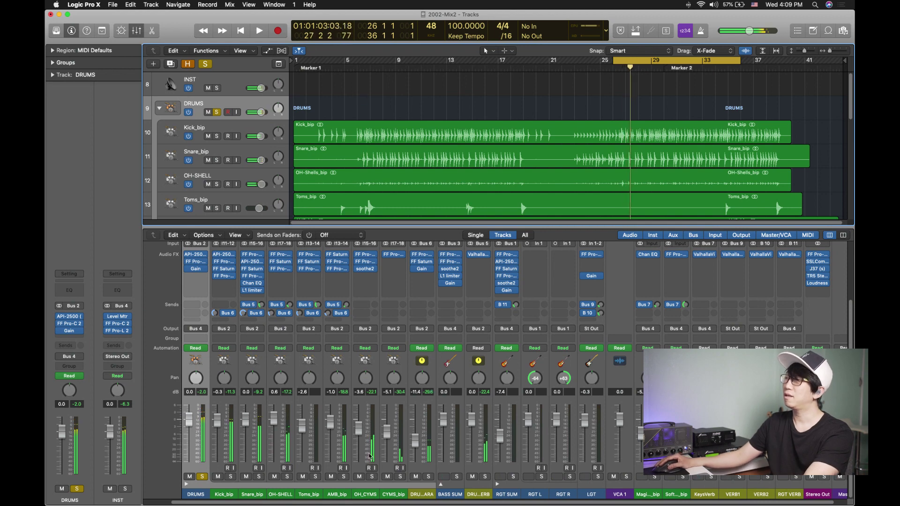
Shift the cycle range to bar 27 beat 2 through bar 37 beat 2 and compare the soloed DRUMS with the full mix.
drag(672, 62, 688, 63)
key(space)
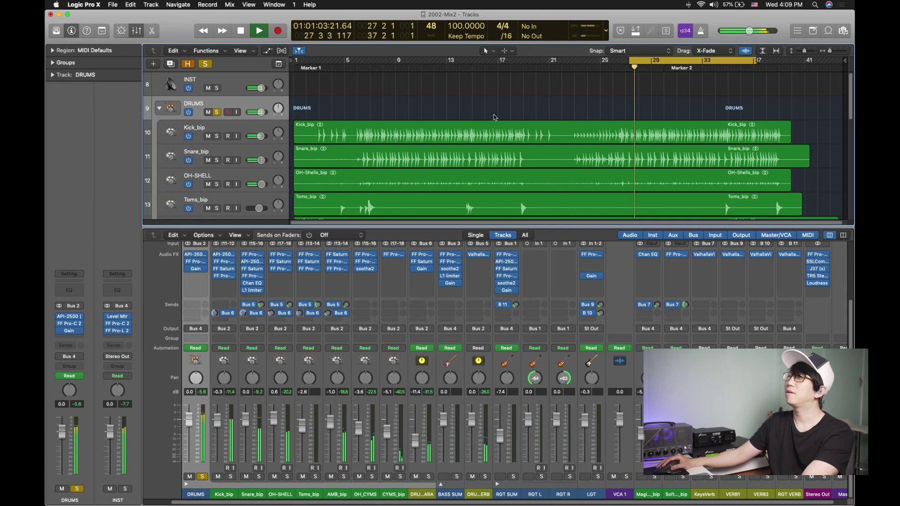
key(space)
click(217, 113)
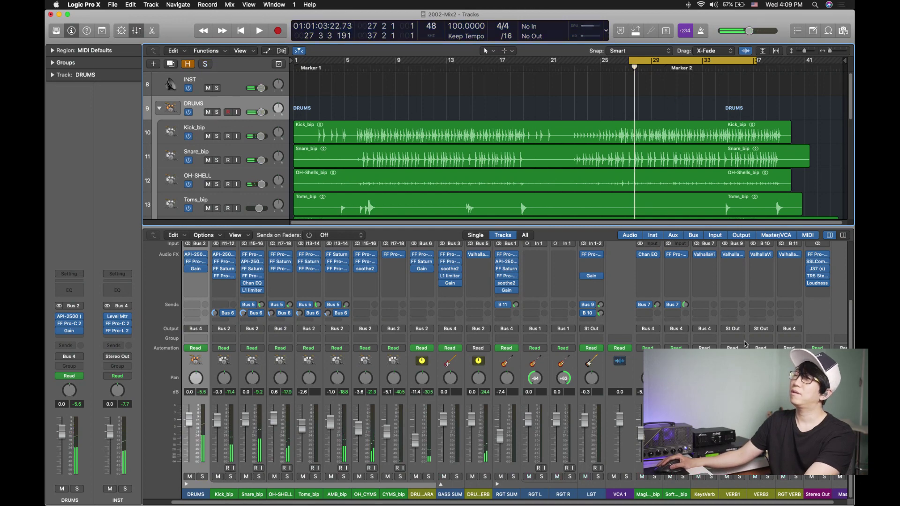
key(space)
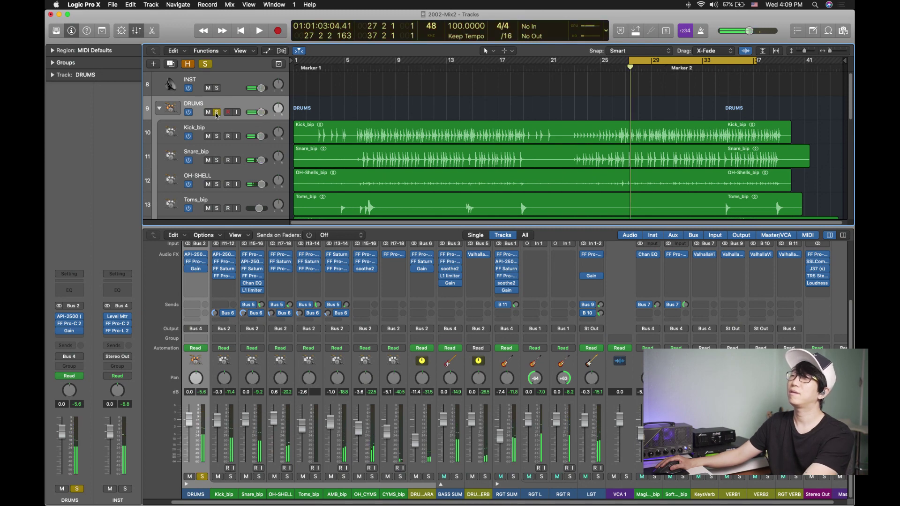
Compare the soloed DRUMS with API-2500 and Pro-C 2 bypassed and active over the cycled section.
key(space)
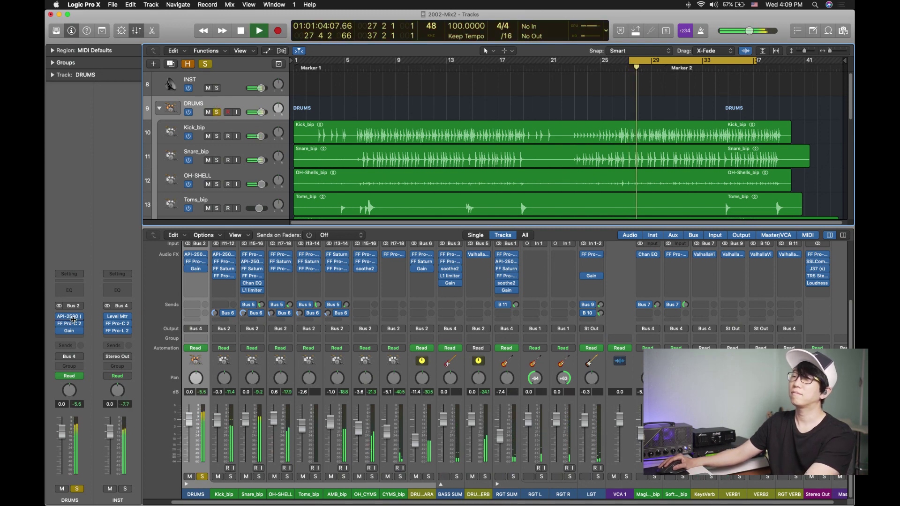
key(space)
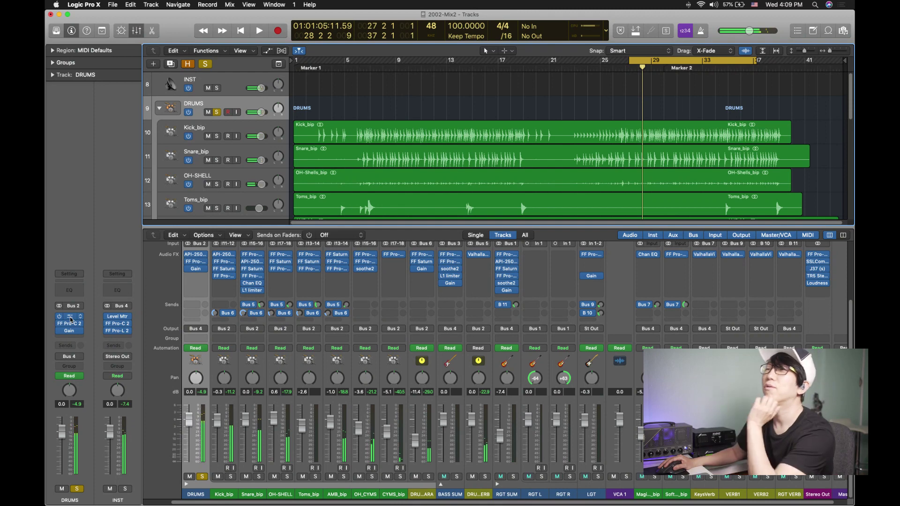
click(70, 320)
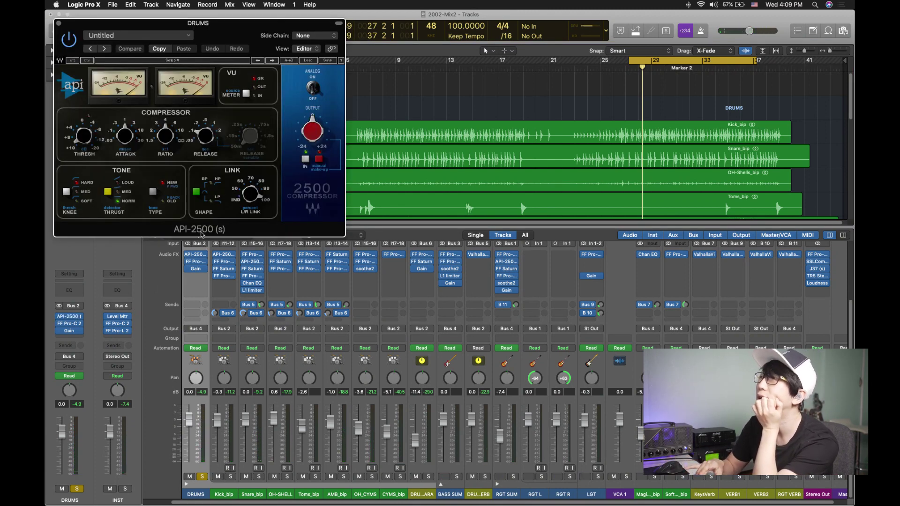
key(space)
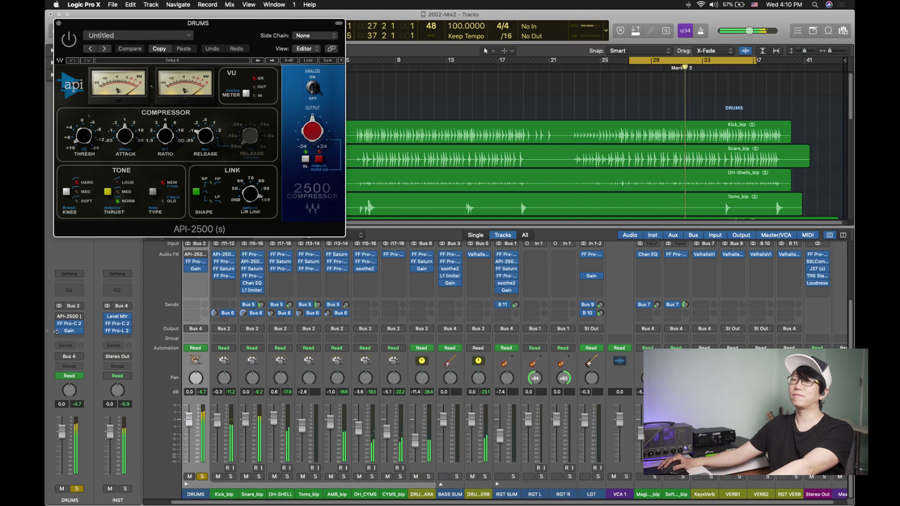
click(57, 317)
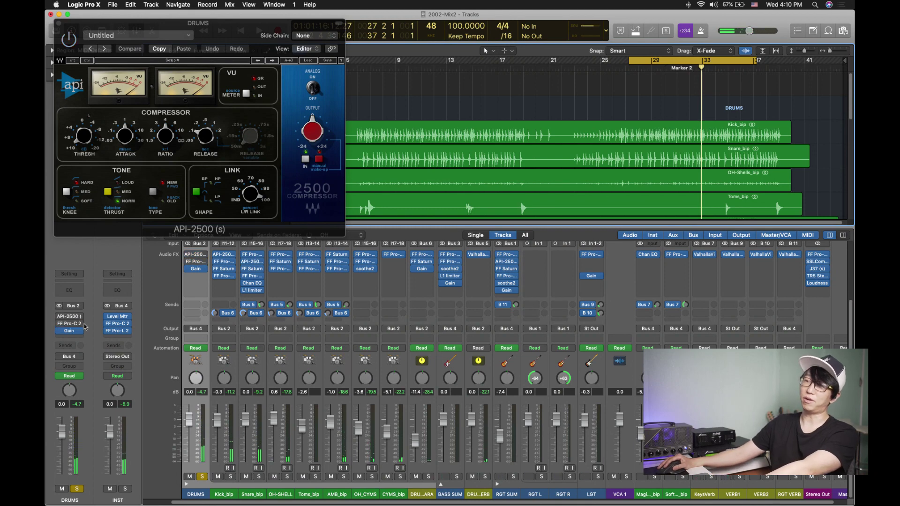
key(space)
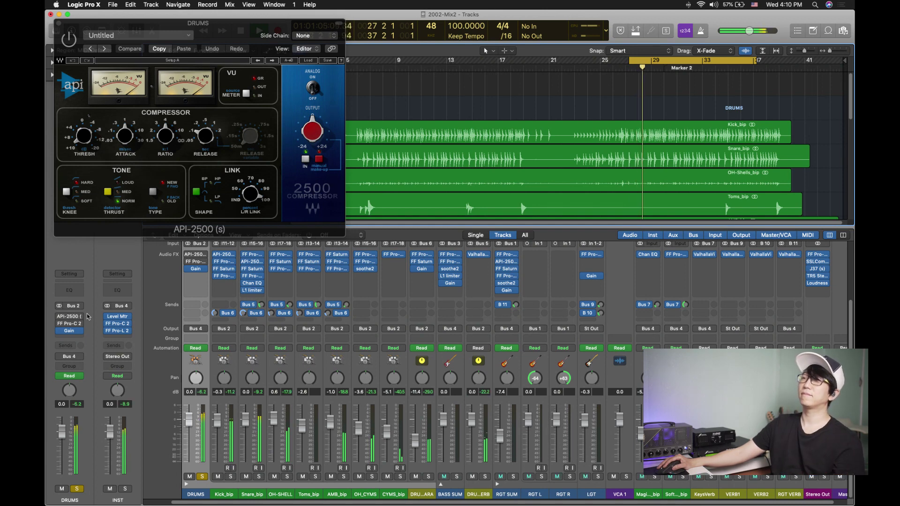
mouse_move(68, 317)
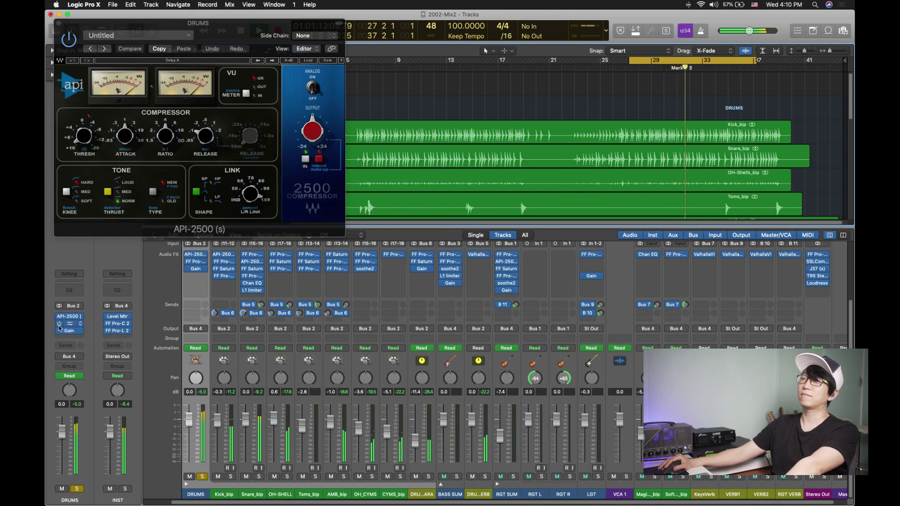
click(58, 23)
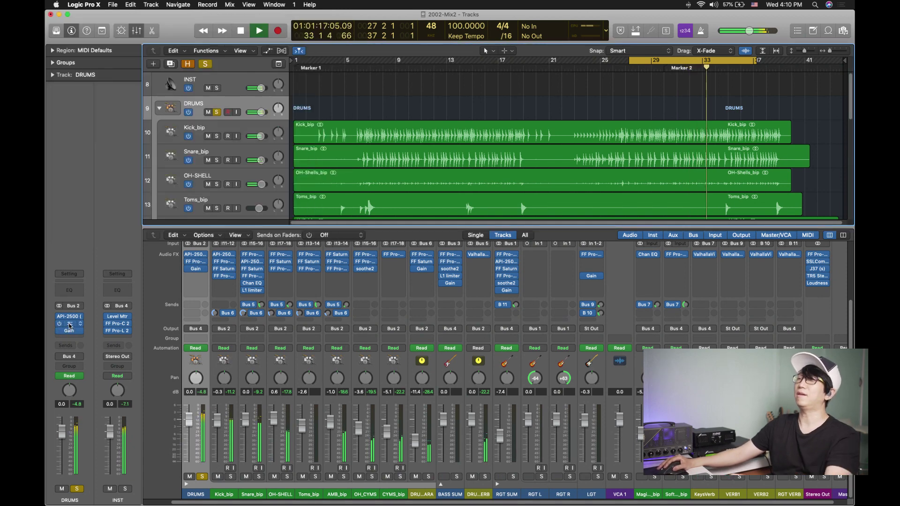
Place the DRUMS channel's Pro-C 2 and API-2500 windows side by side, inspect both compressors during playback, and close them.
click(117, 324)
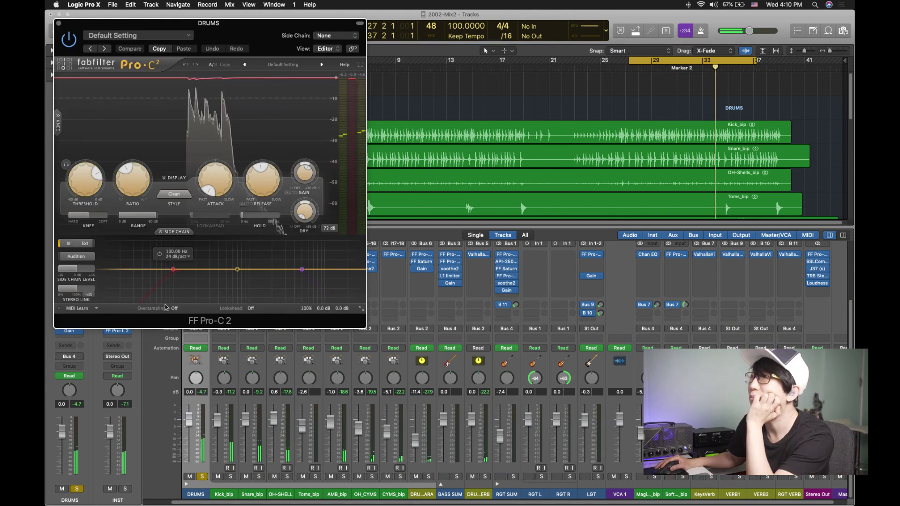
drag(236, 44, 331, 45)
click(68, 317)
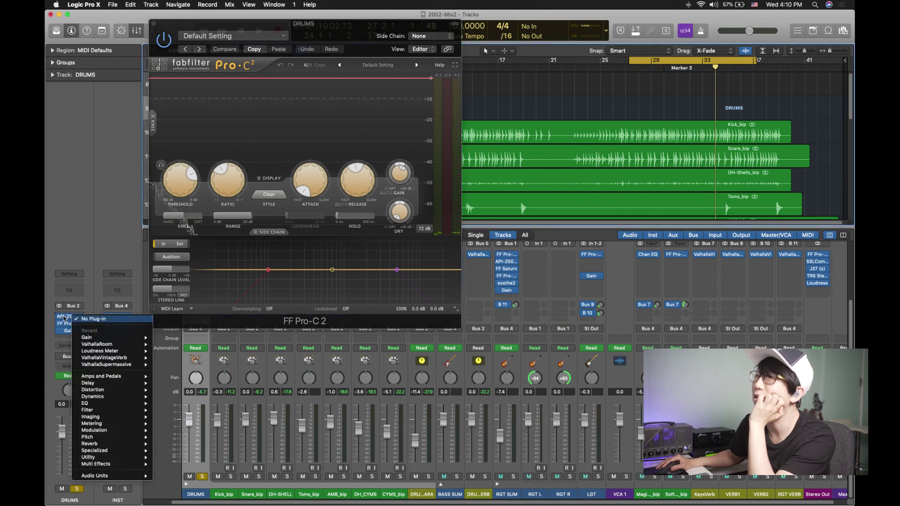
click(68, 318)
click(66, 317)
click(373, 35)
drag(374, 35, 589, 50)
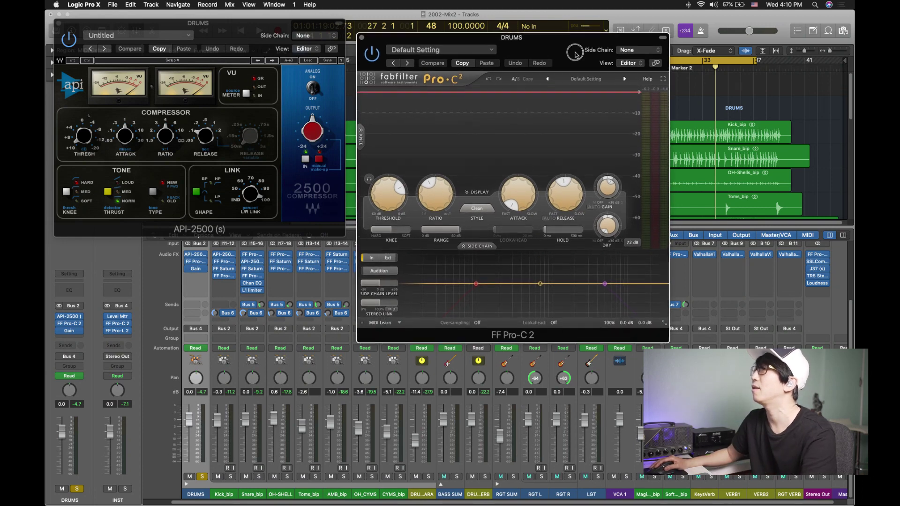
key(space)
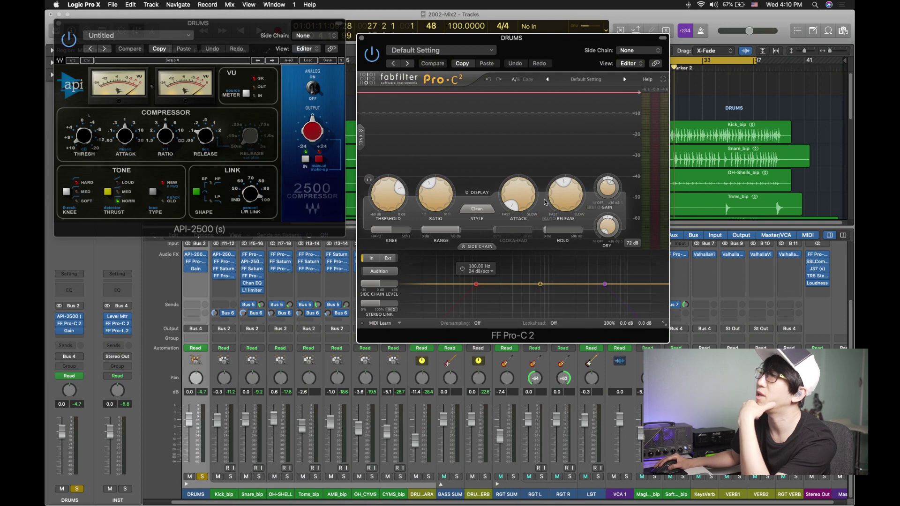
mouse_move(562, 191)
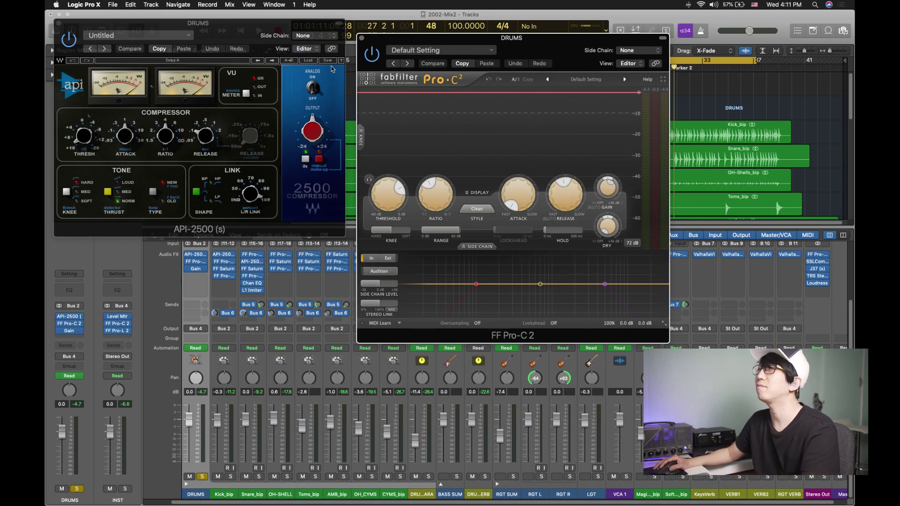
click(59, 23)
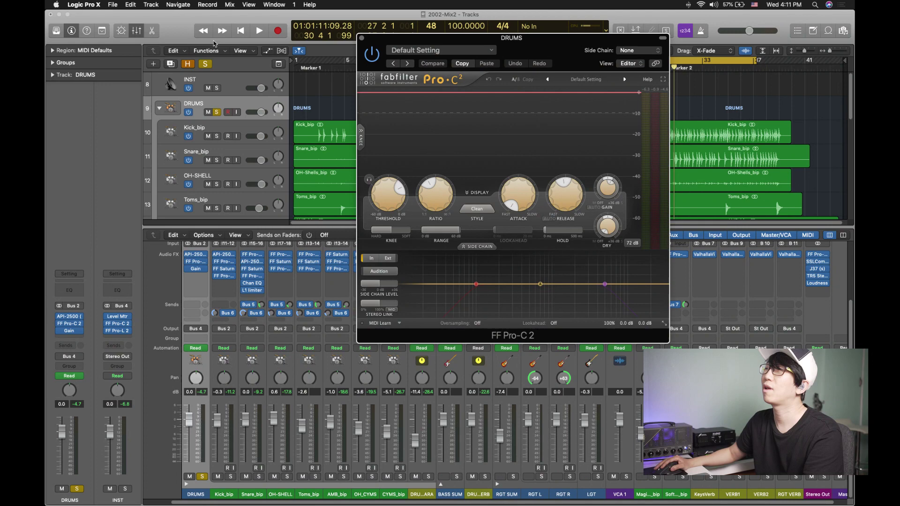
click(361, 38)
Select the Kick_bip track and audition the soloed DRUMS group from the start of the cycle.
click(205, 129)
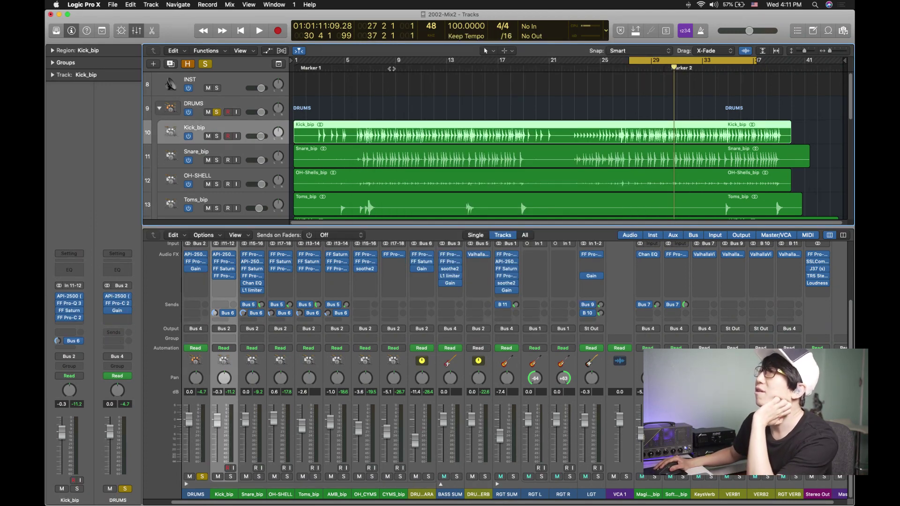
key(space)
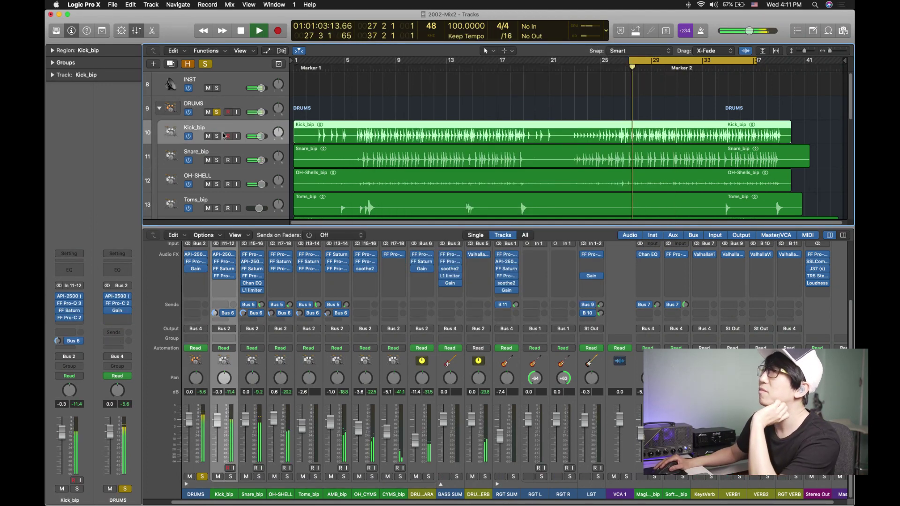
key(space)
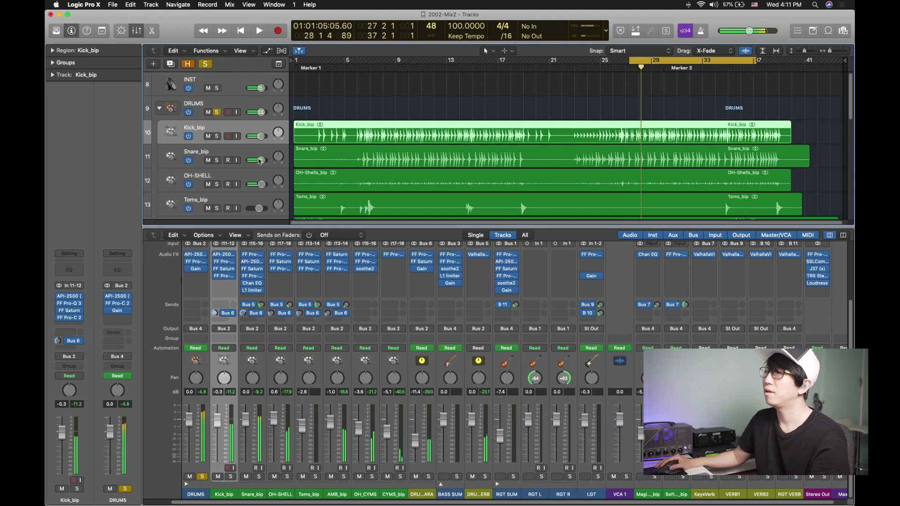
Bypass the plug-ins and sends on all drum group channels, and audition the raw drums soloed and in the full mix.
click(204, 498)
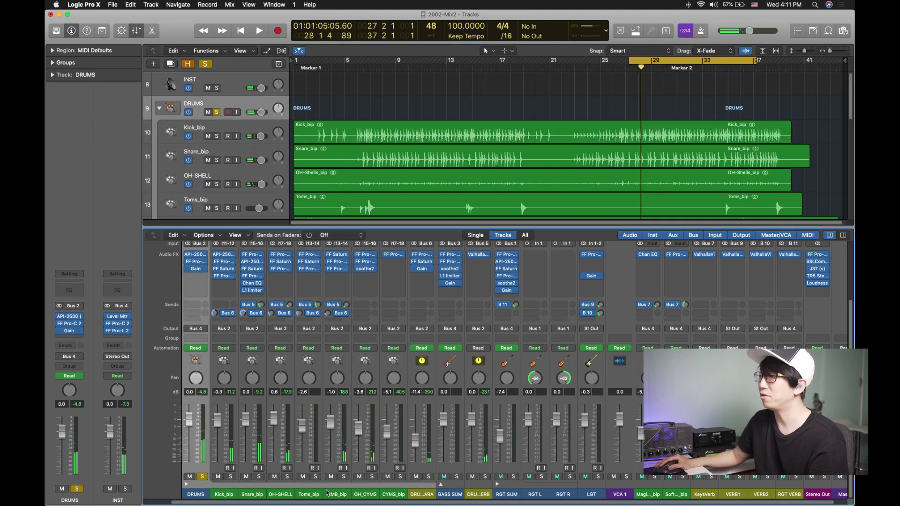
shift+click(401, 496)
shift+click(431, 494)
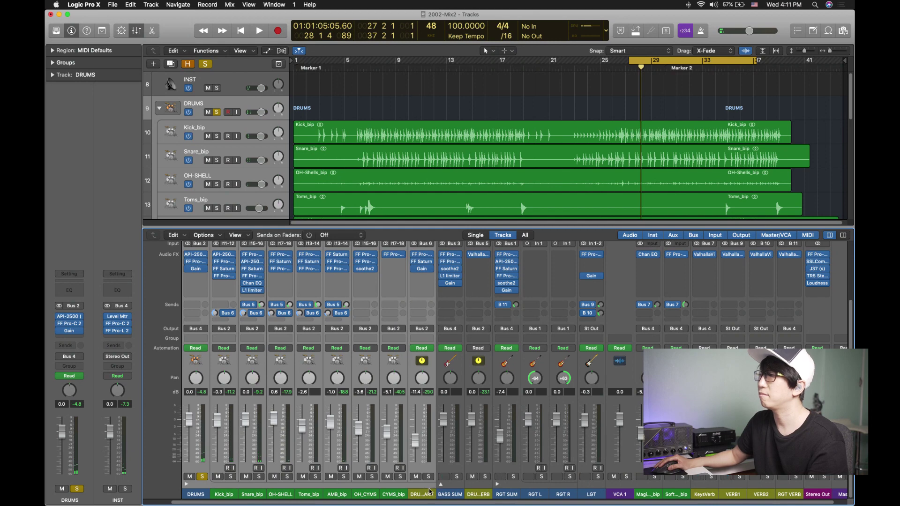
drag(239, 258, 245, 289)
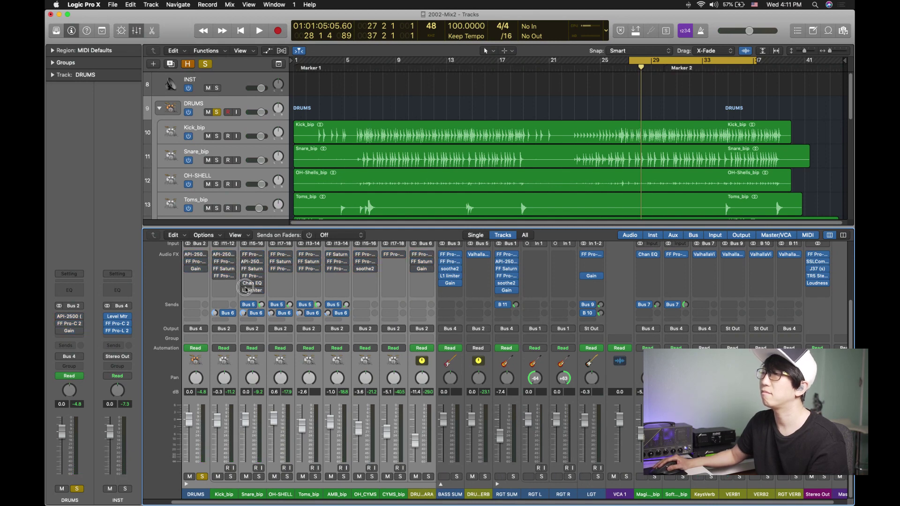
key(space)
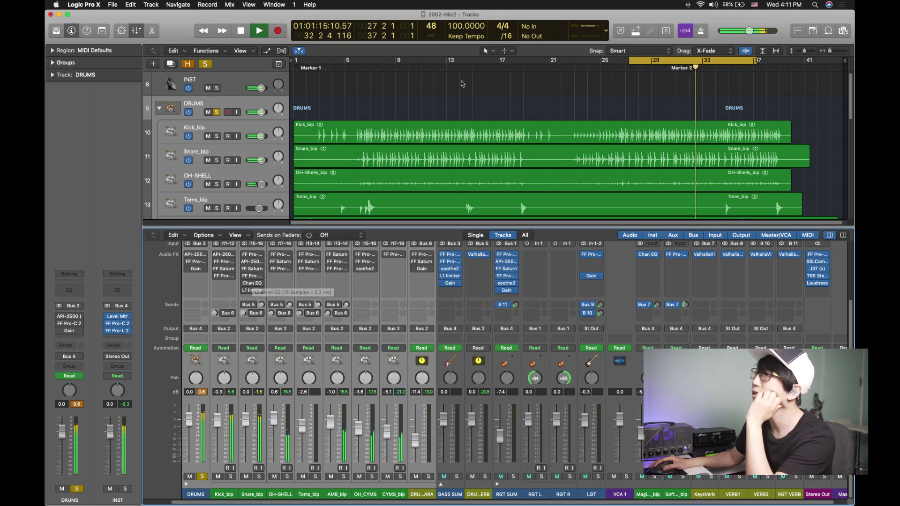
click(206, 64)
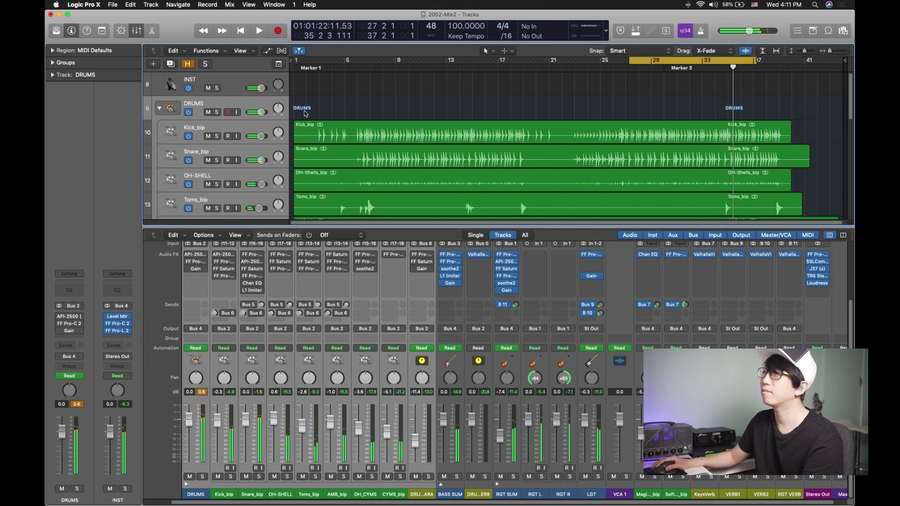
Re-enable API-2500, Pro-C 2 and Gain on the DRUMS channel, and audition the full mix and the soloed DRUMS.
click(229, 128)
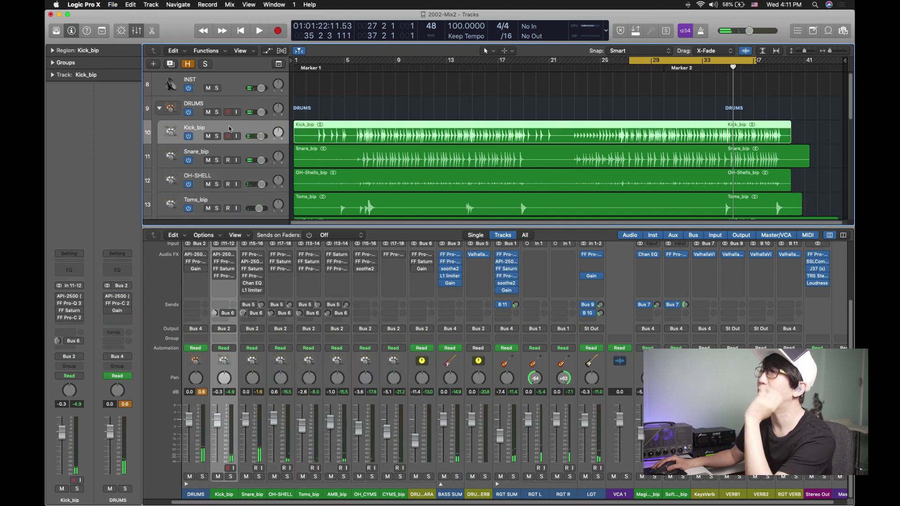
click(220, 110)
mouse_move(64, 318)
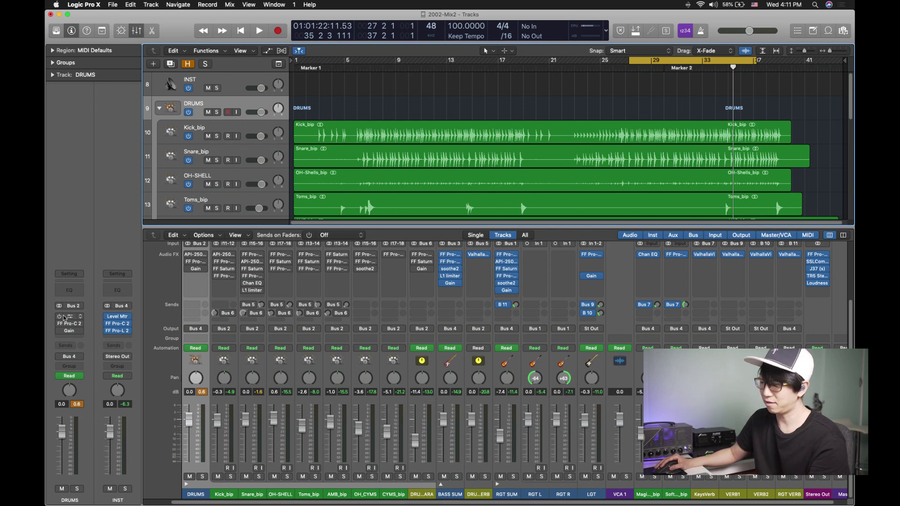
drag(58, 317, 58, 322)
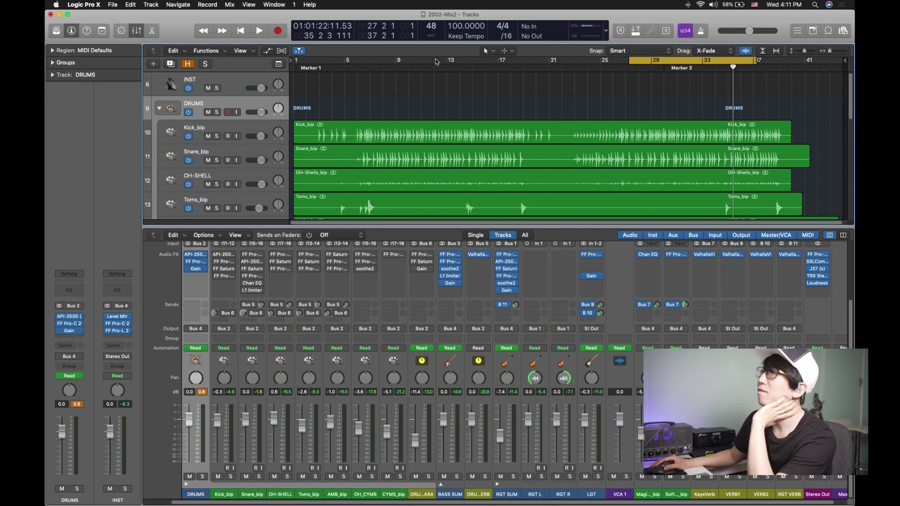
key(space)
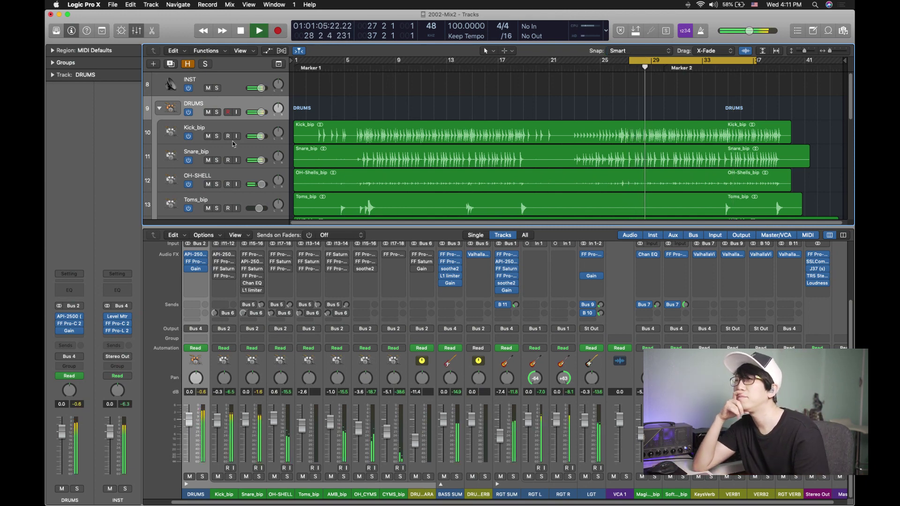
click(216, 112)
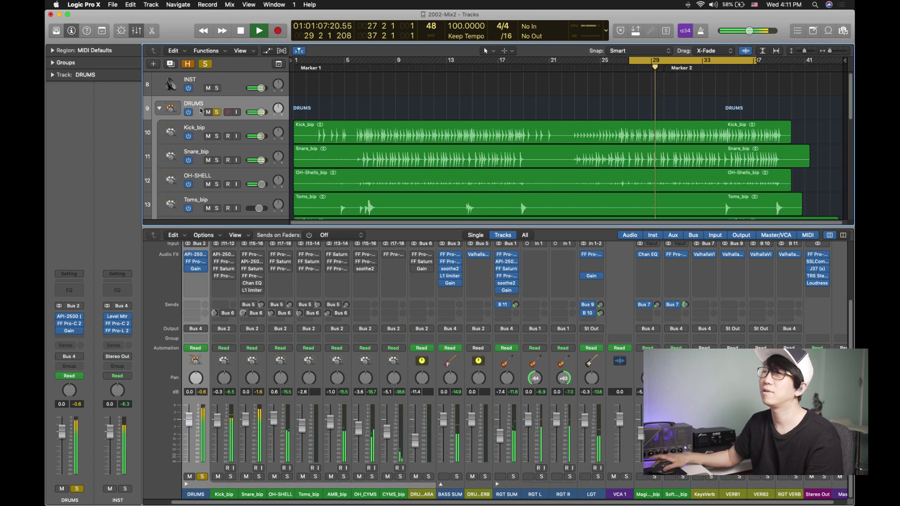
Re-enable API-2500 on Kick_bip, solo the kick, and compare it with the compressor on and off.
click(218, 139)
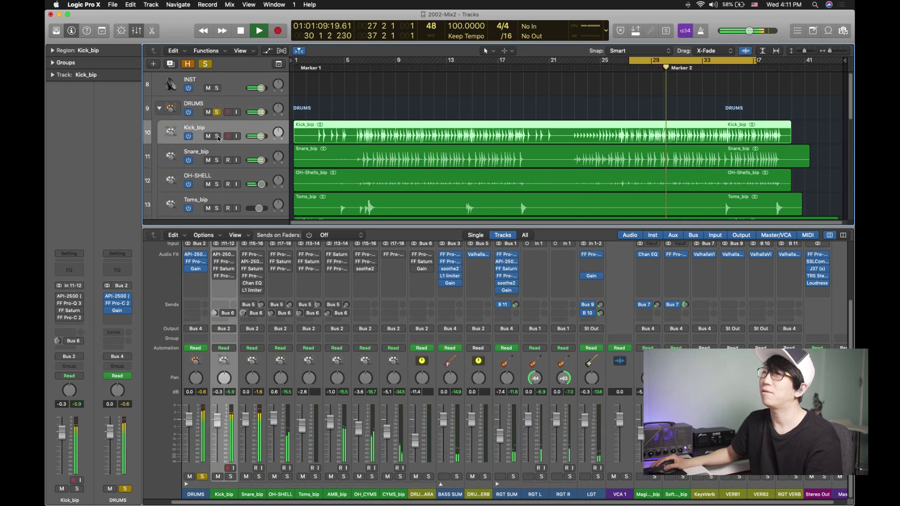
click(71, 297)
drag(244, 32, 343, 114)
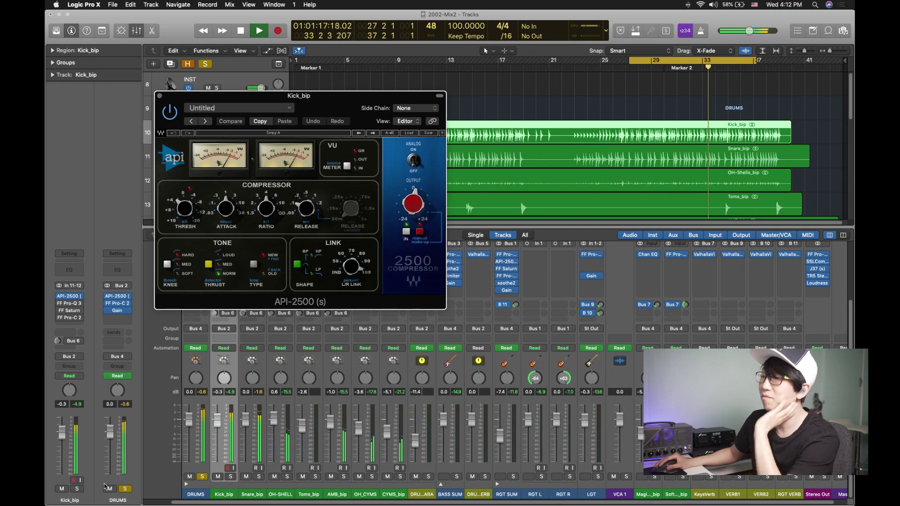
click(77, 490)
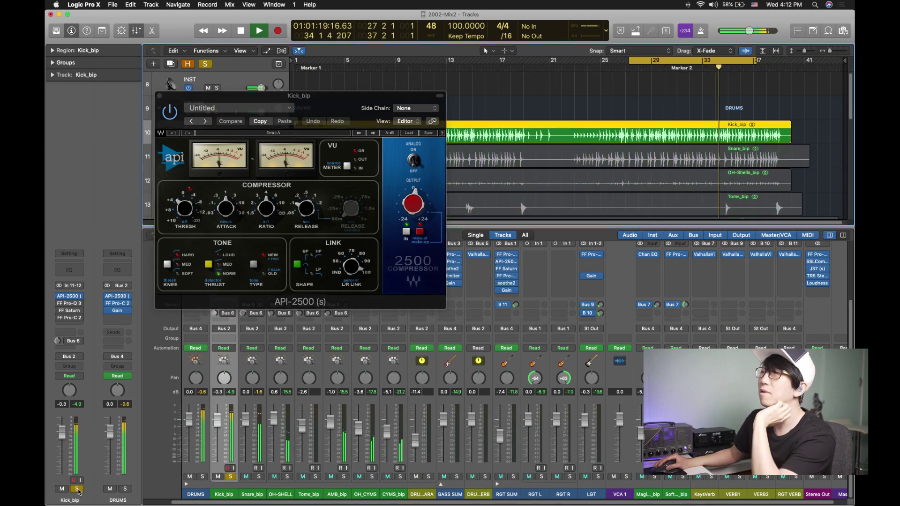
click(173, 114)
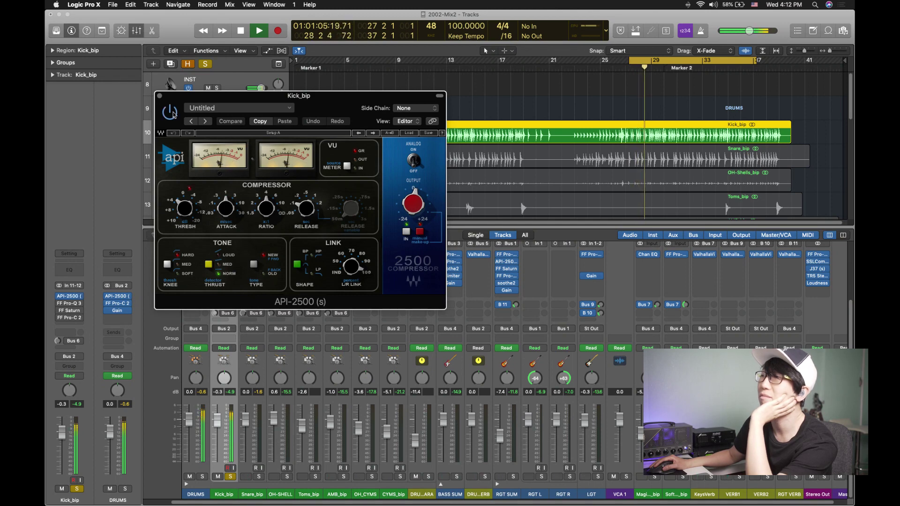
Re-enable FF Pro-Q 3 on Kick_bip, close the API-2500 window, and examine the EQ bands while the soloed kick plays.
click(68, 306)
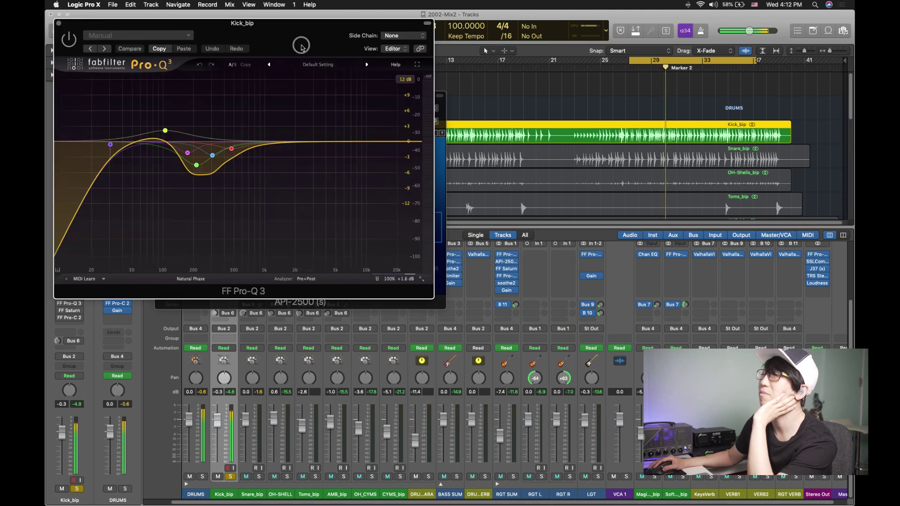
drag(301, 44, 391, 156)
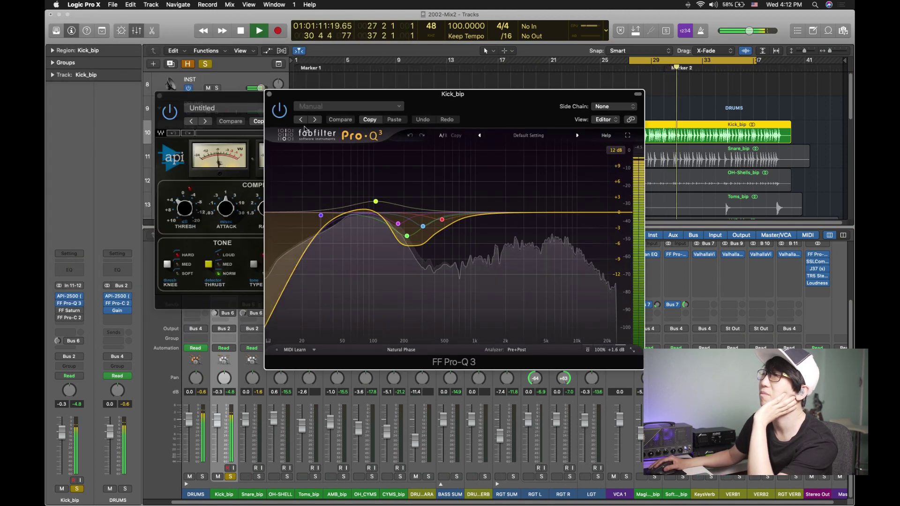
click(159, 95)
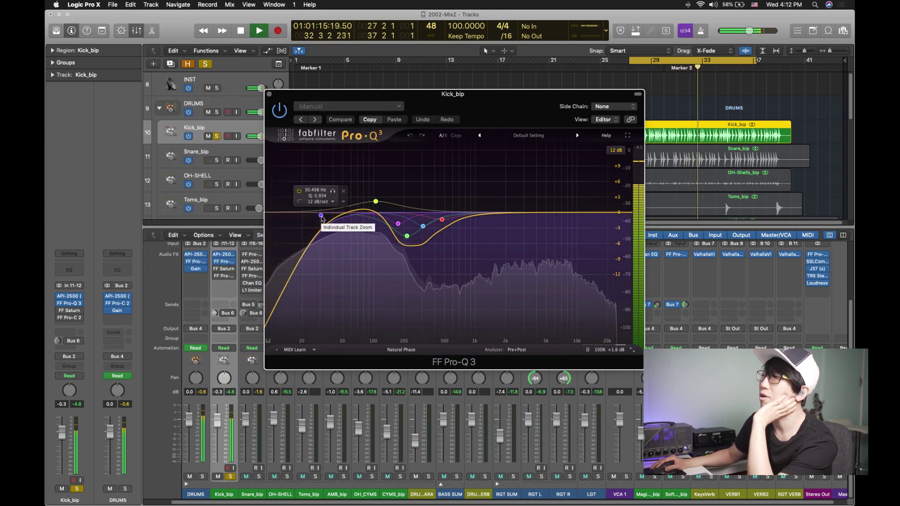
mouse_move(376, 202)
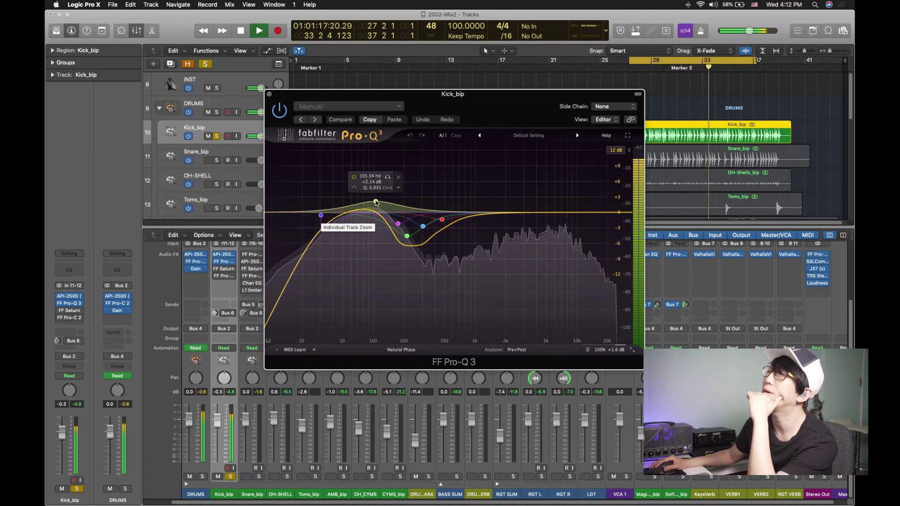
mouse_move(409, 237)
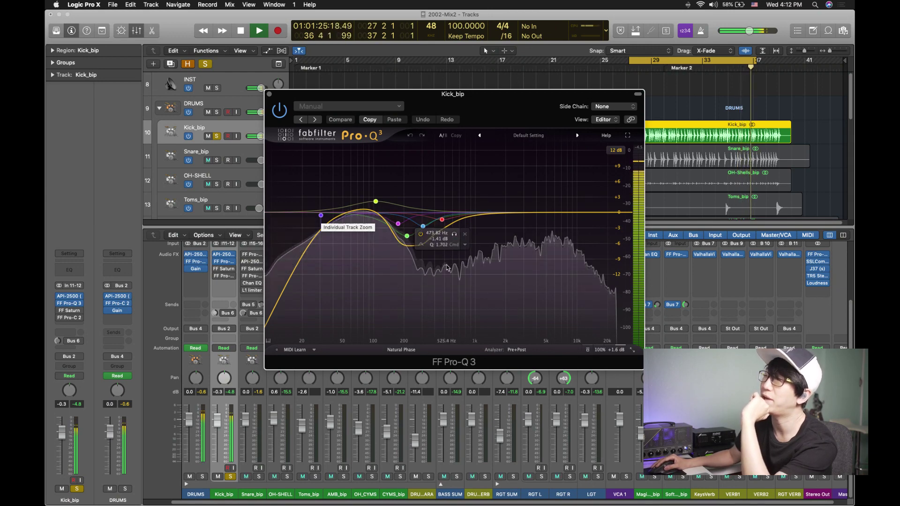
click(429, 275)
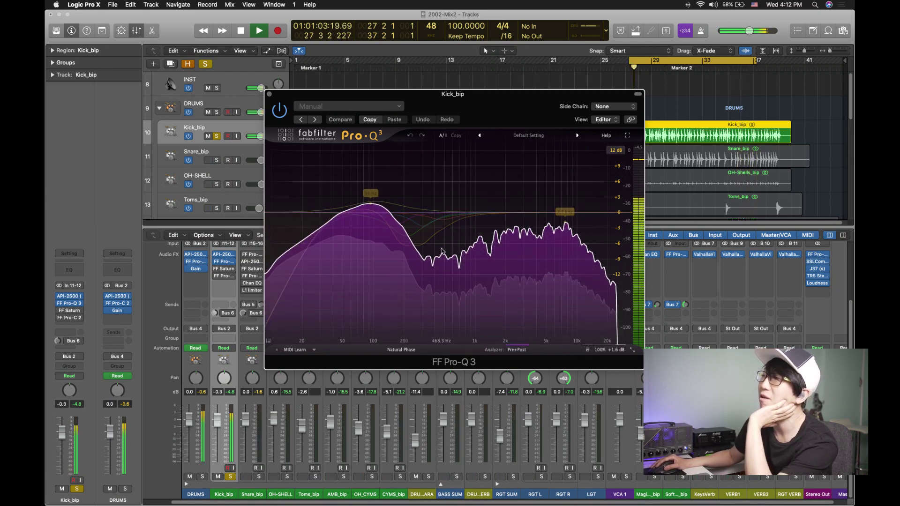
Compare Pro-Q 3 bypassed and enabled on the soloed kick, and repeat the comparison in the full mix.
click(280, 110)
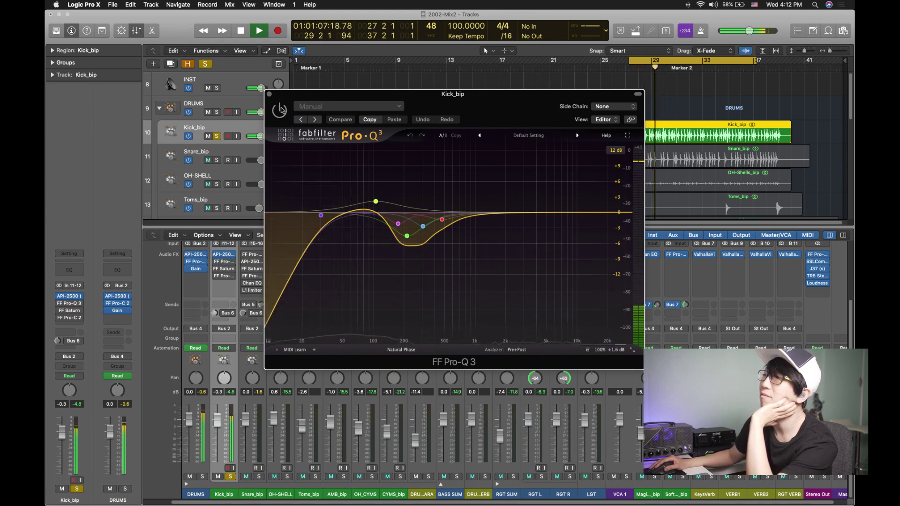
click(280, 110)
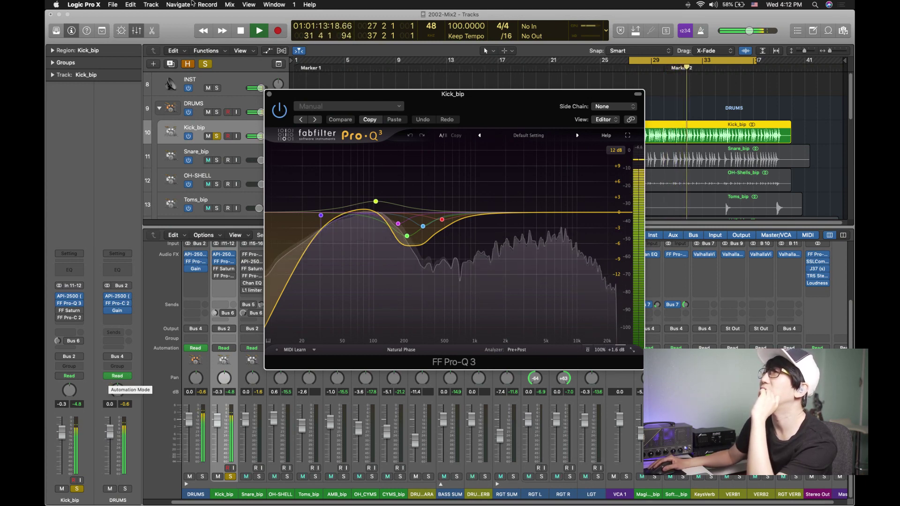
click(216, 136)
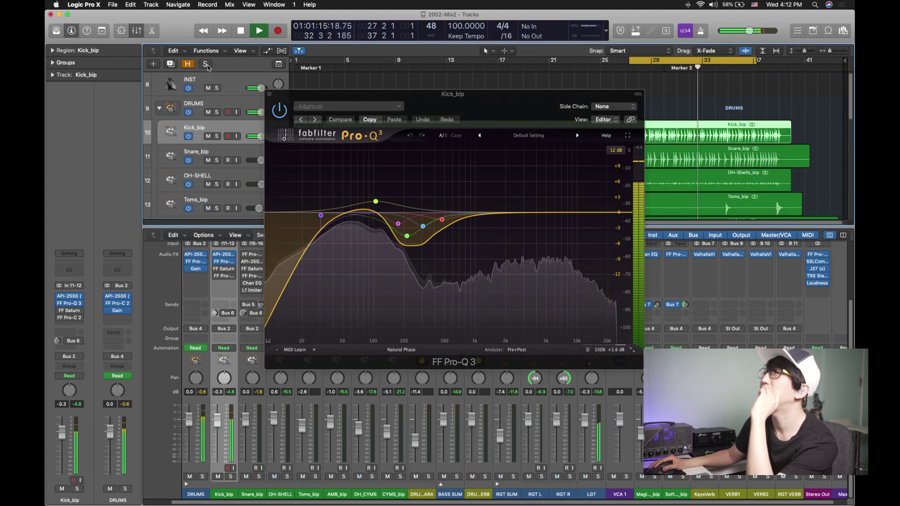
click(280, 112)
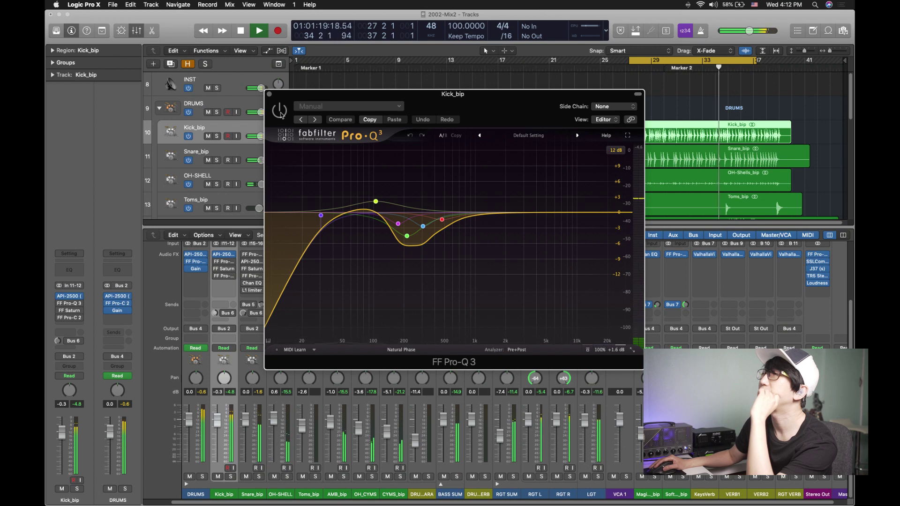
click(280, 112)
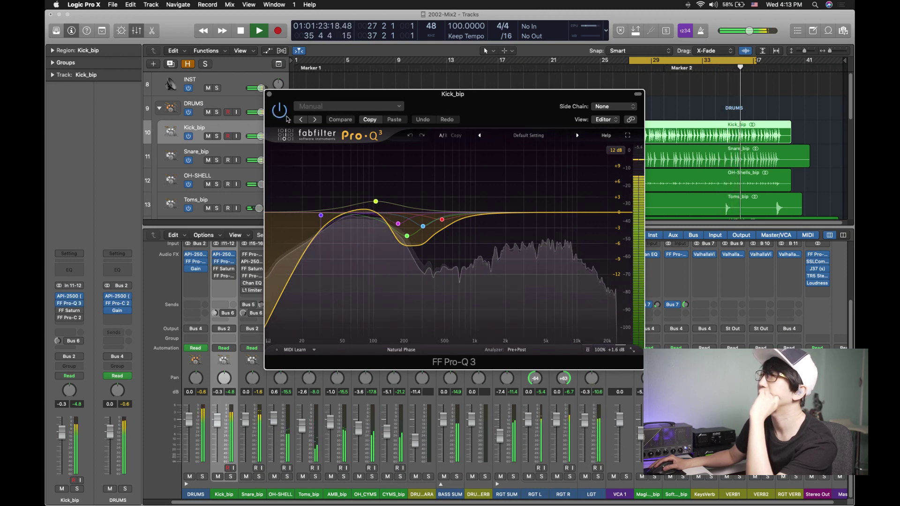
Stop playback and inspect Pro-Q 3's output level and its low-mid cut bands on the kick.
mouse_move(618, 337)
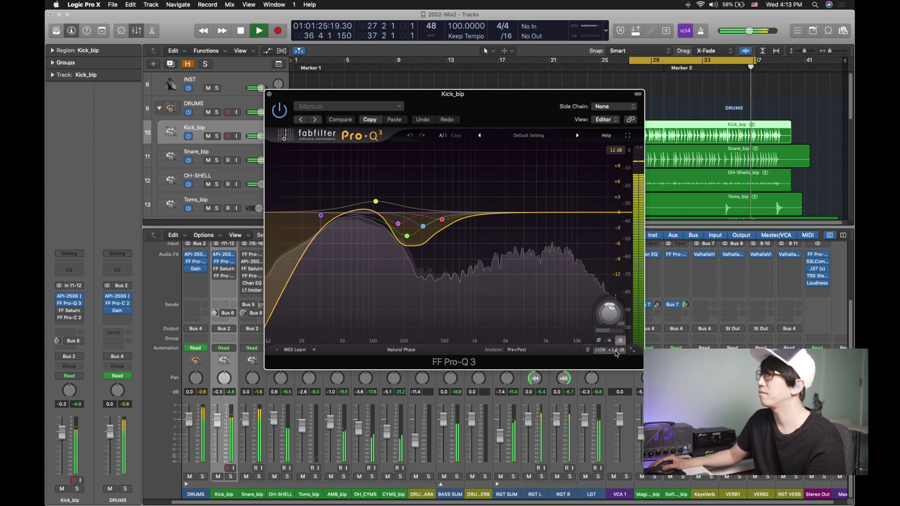
key(space)
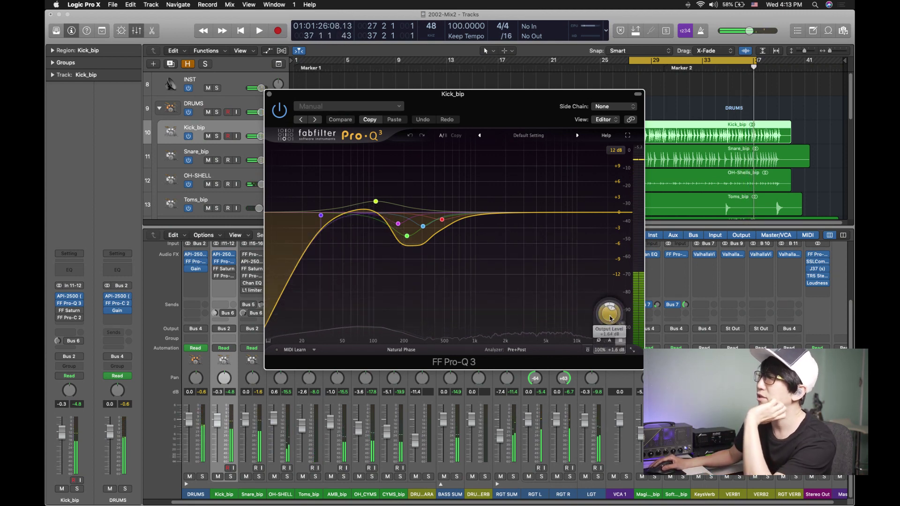
mouse_move(610, 318)
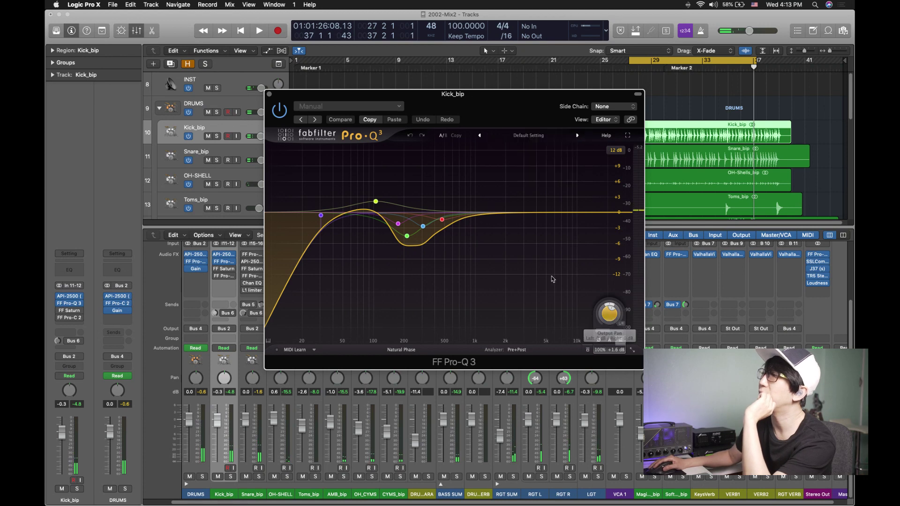
mouse_move(382, 221)
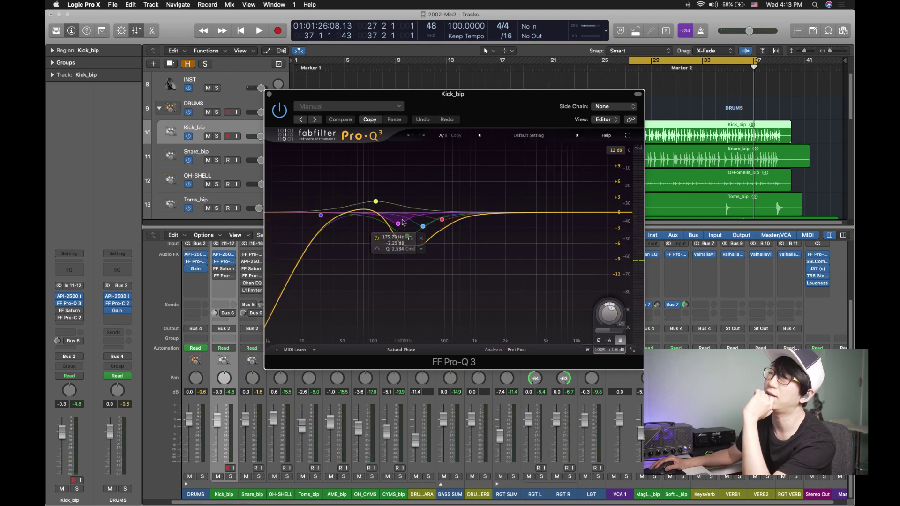
drag(406, 230, 407, 236)
mouse_move(609, 319)
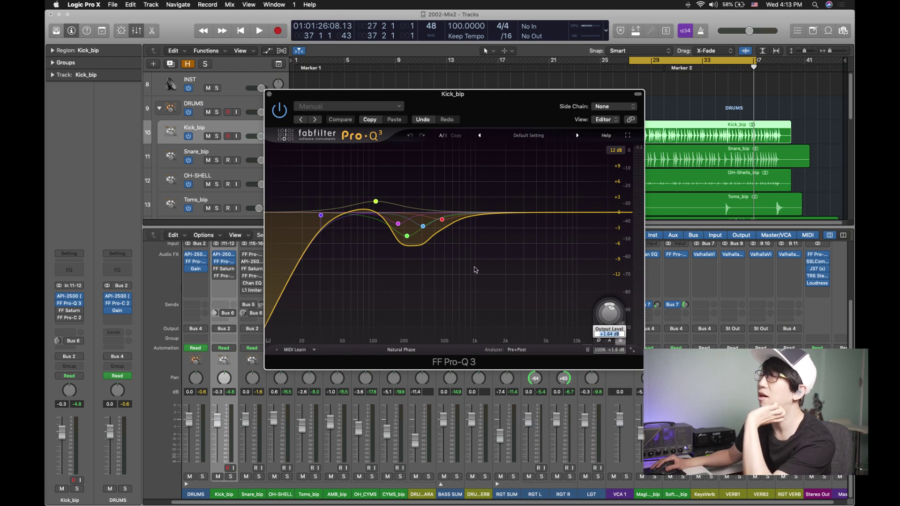
Re-enable and open FF Saturn on Kick_bip, and play the kick soloed.
click(60, 311)
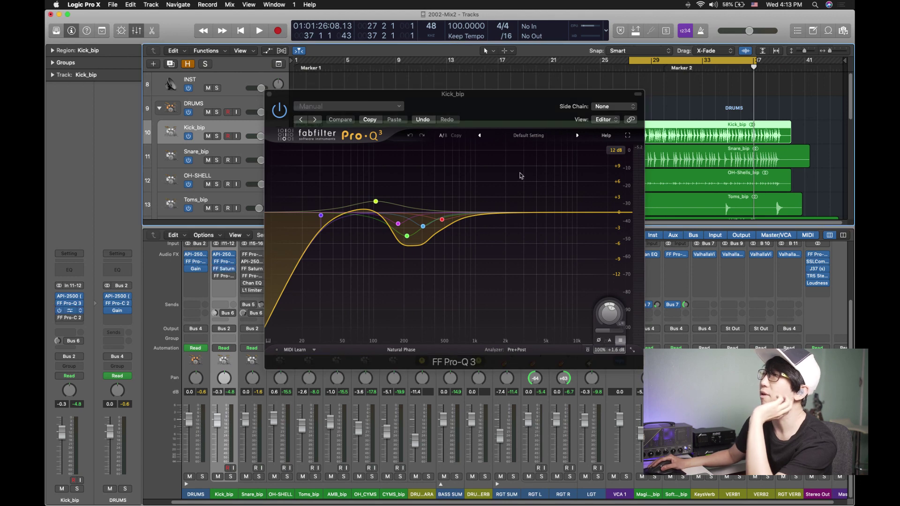
click(71, 311)
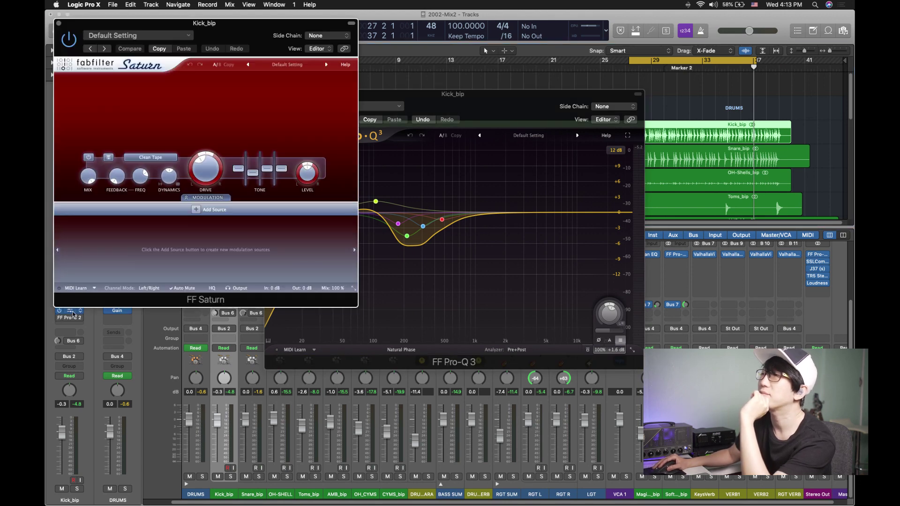
click(78, 490)
key(space)
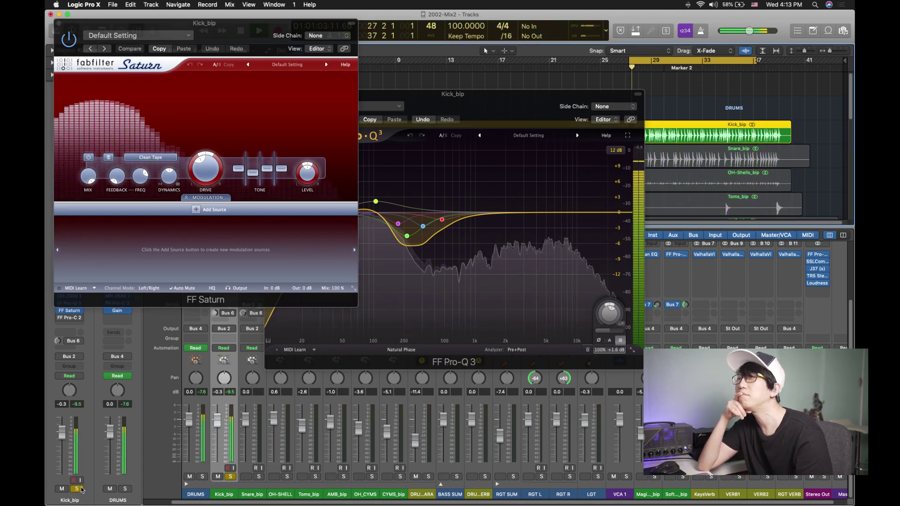
drag(204, 36, 413, 123)
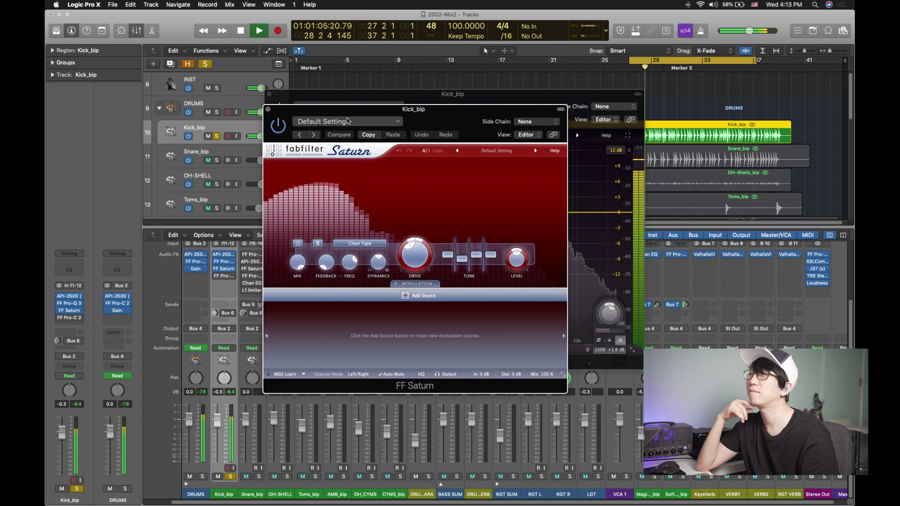
Review Saturn's saturation styles, Drive and Tone settings on the kick, and close the Pro-Q 3 window.
click(360, 244)
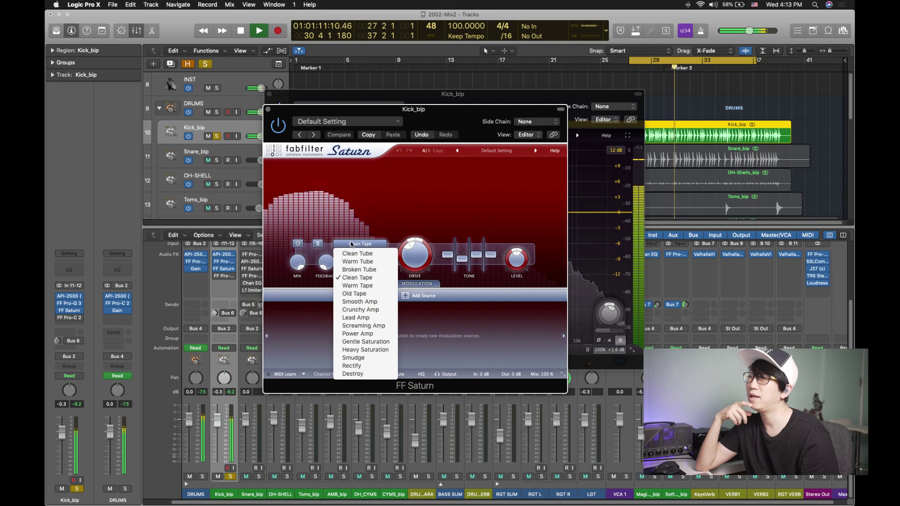
click(351, 244)
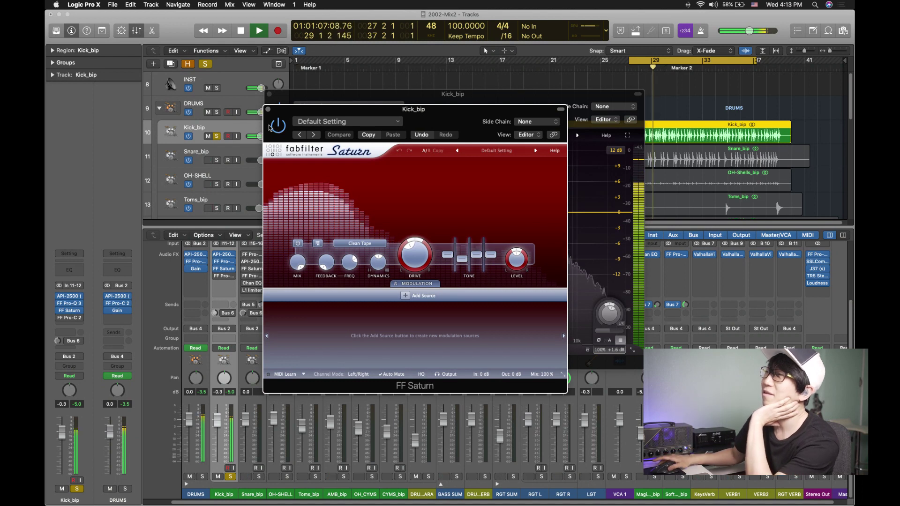
drag(414, 253, 413, 261)
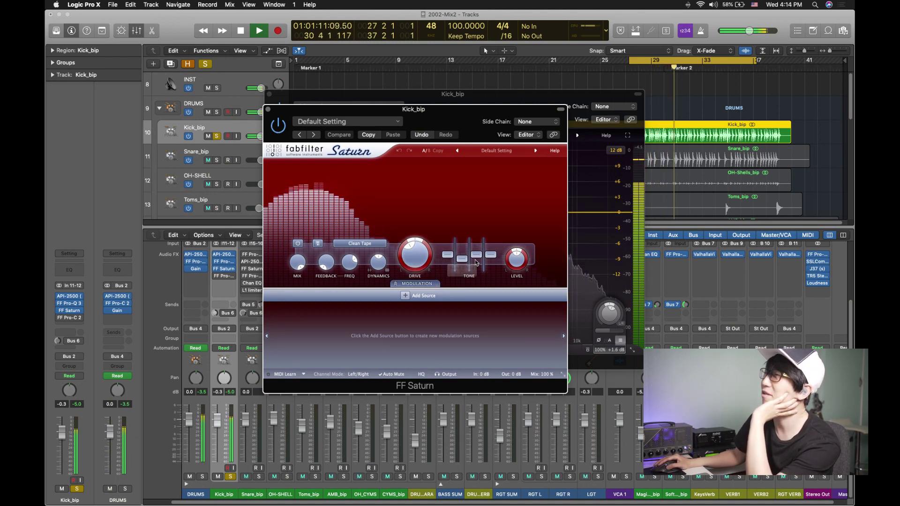
mouse_move(466, 261)
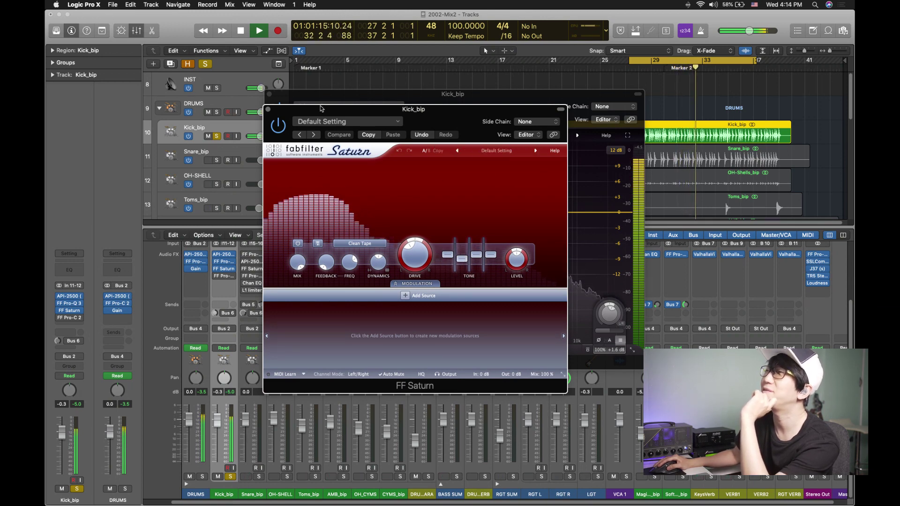
click(270, 94)
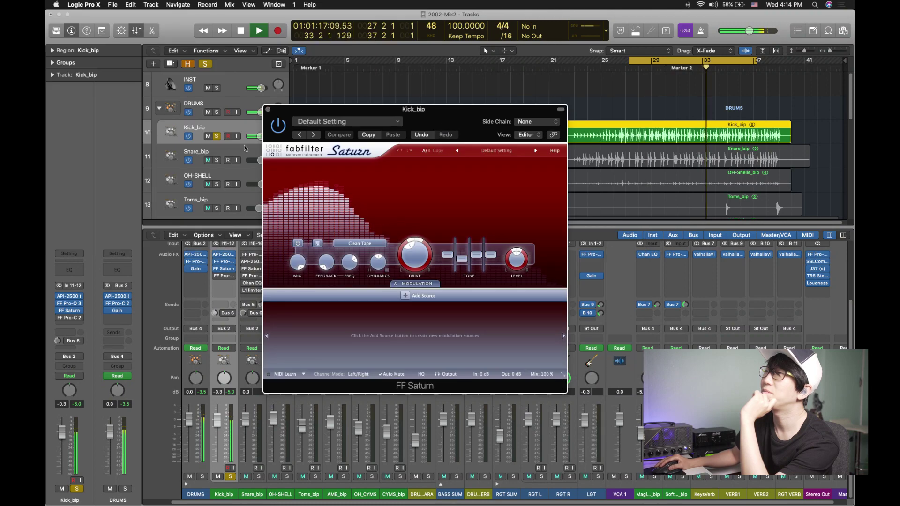
Audition the whole DRUMS group soloed, re-enable and open FF Pro-C 2 on Kick_bip, and return to the kick alone.
click(217, 112)
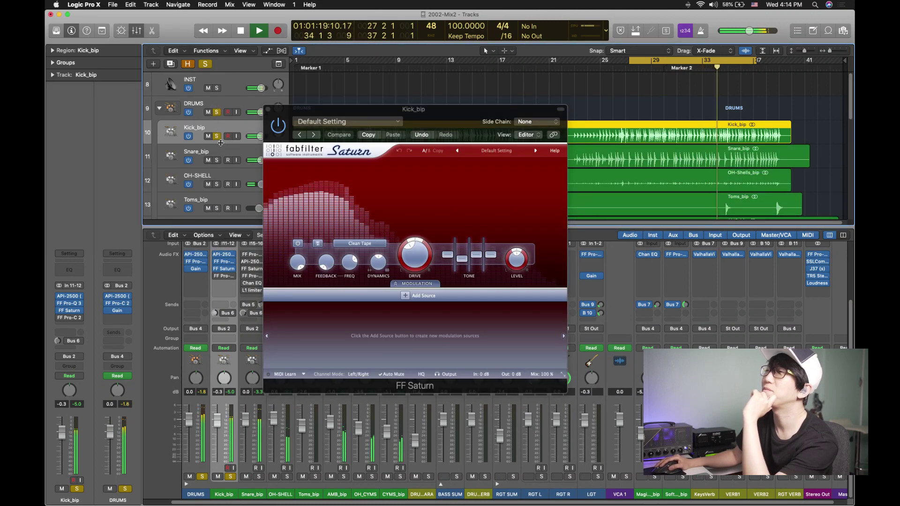
click(66, 321)
drag(62, 30, 328, 181)
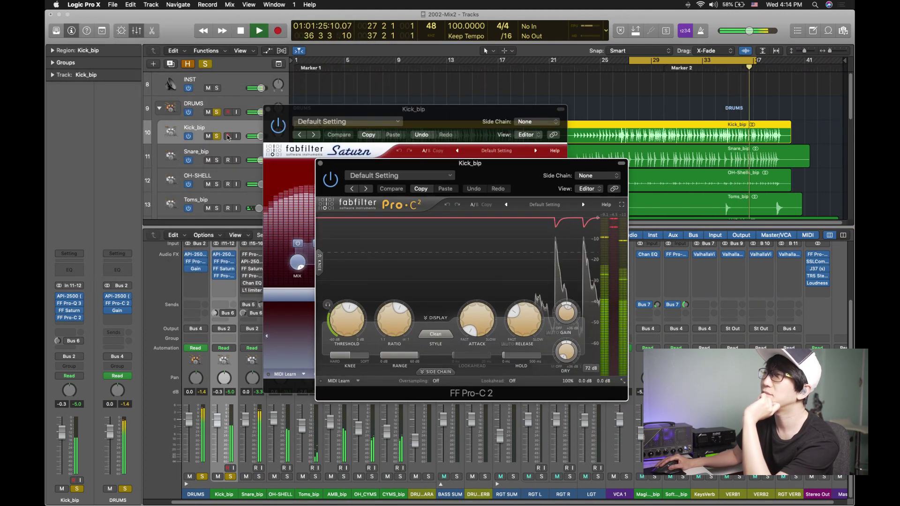
click(216, 112)
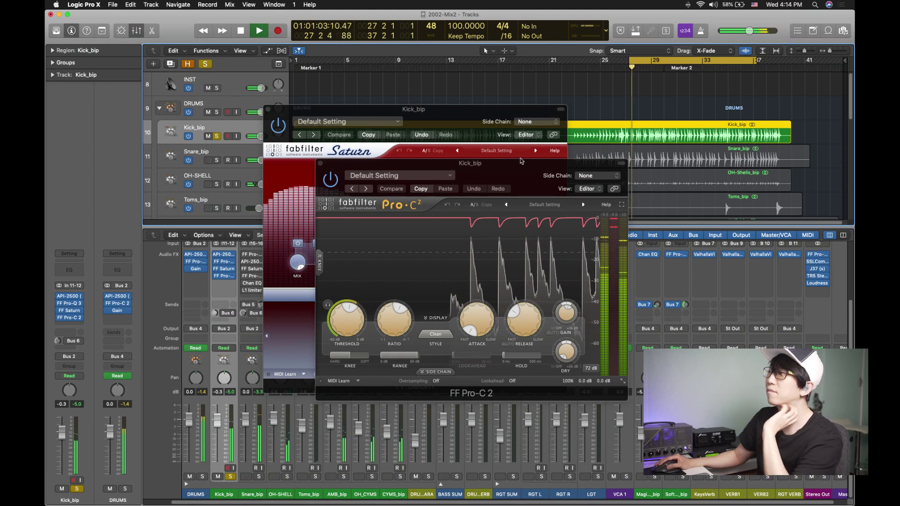
drag(498, 161, 484, 153)
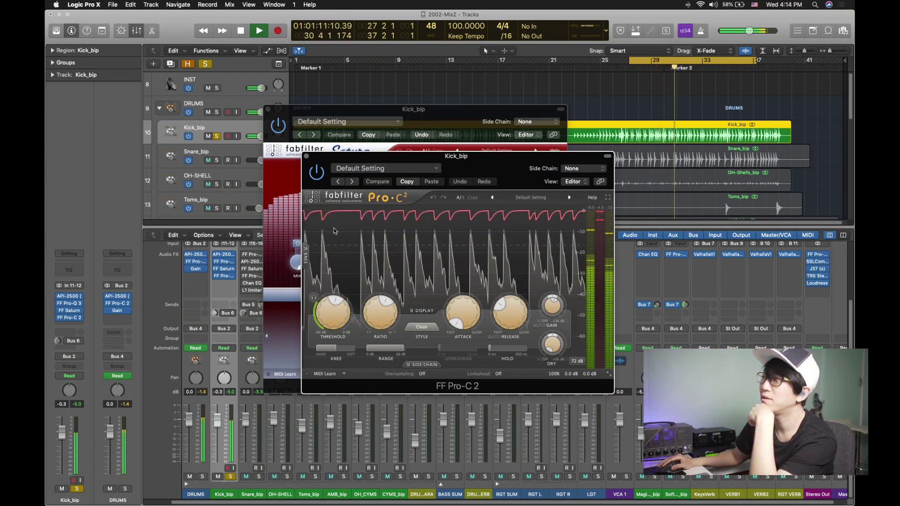
Compare the soloed kick with Pro-C 2 bypassed and enabled, and close the Pro-C 2 and Saturn windows.
click(318, 176)
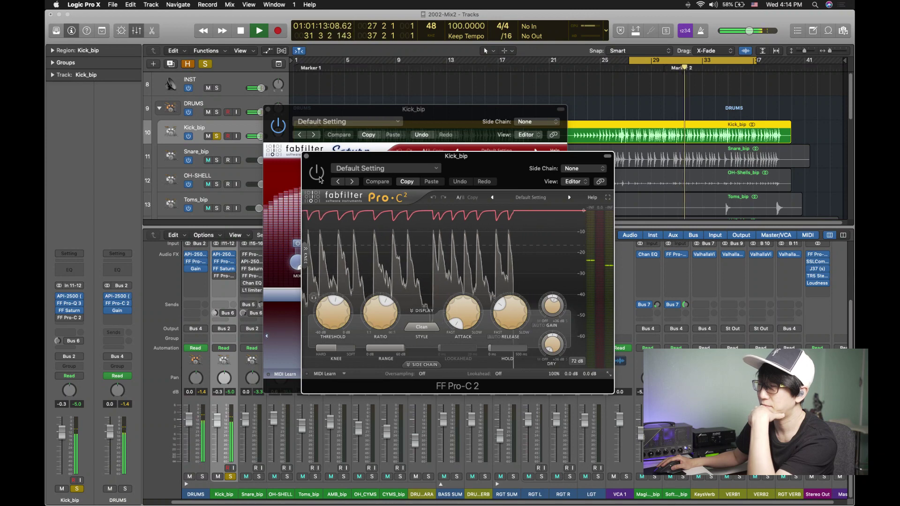
click(318, 175)
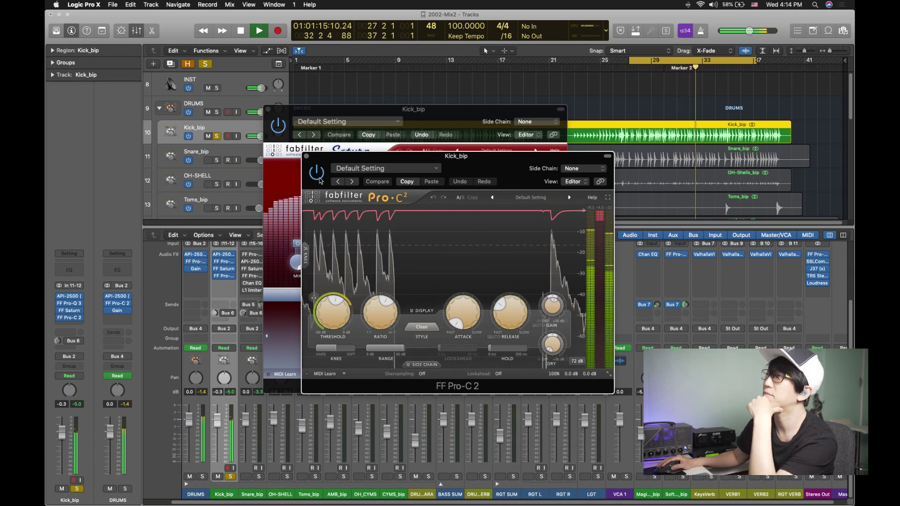
click(307, 156)
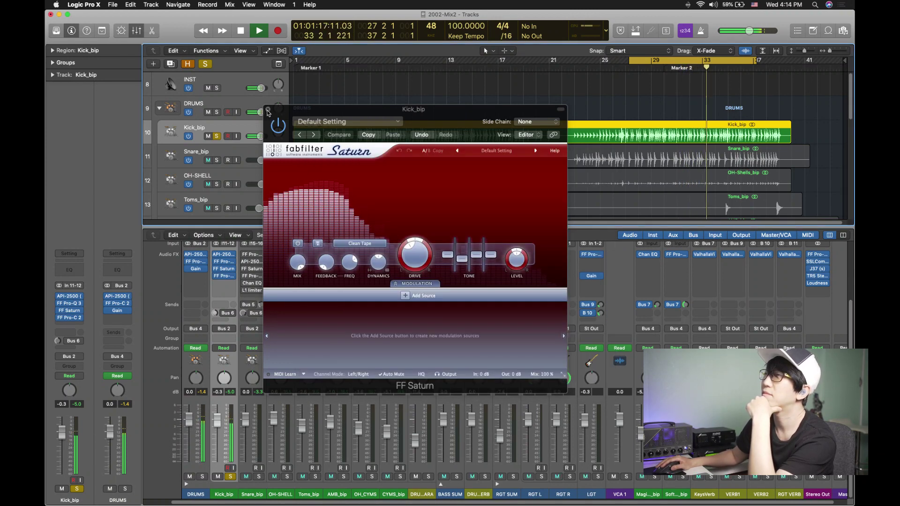
click(268, 111)
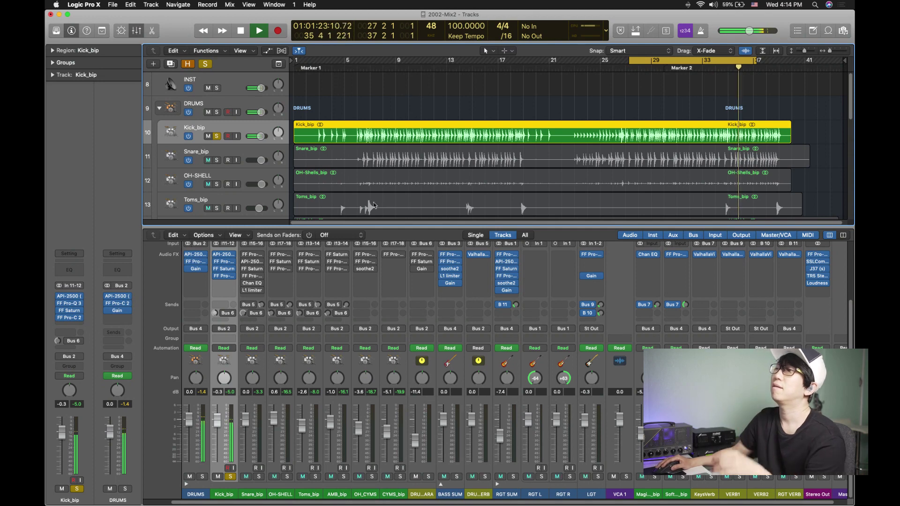
Switch the solo exclusively to Snare_bip, audition the raw snare, and stop playback.
alt+click(217, 159)
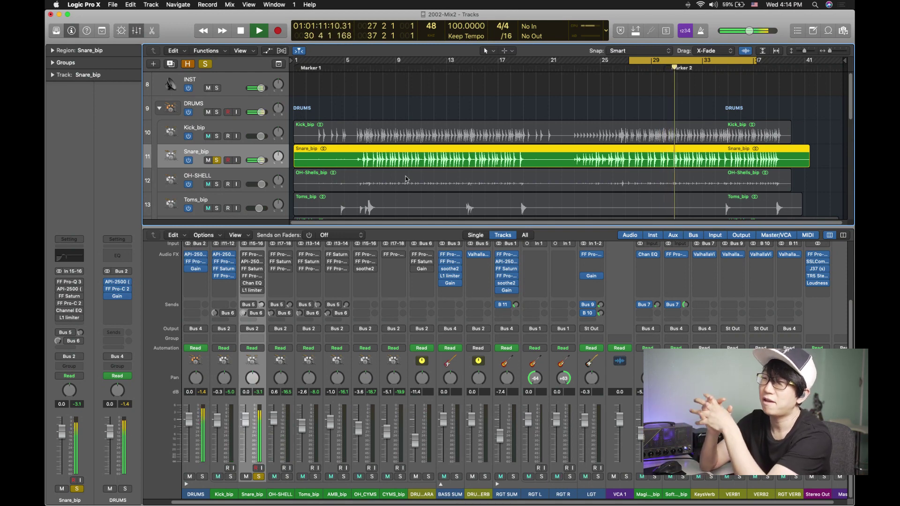
key(space)
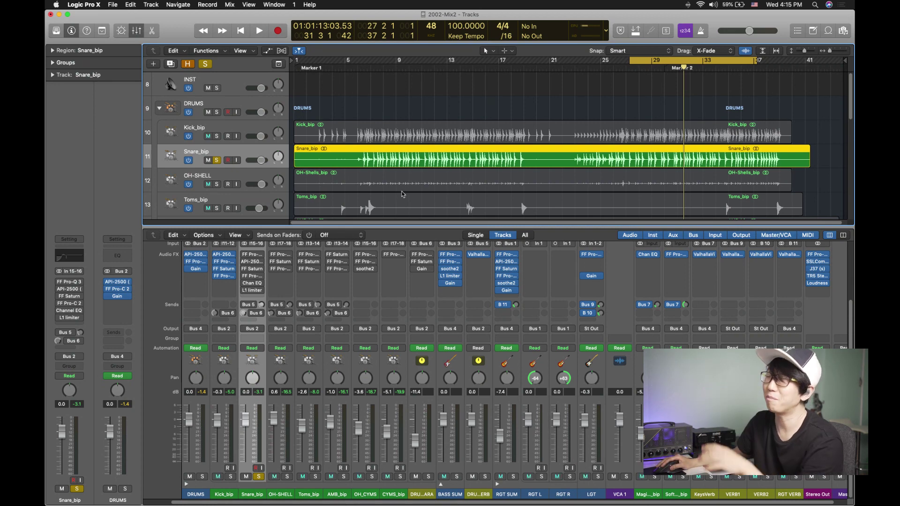
Play the soloed snare, open FF Pro-Q 3 on Snare_bip and set its display range to 6 dB.
key(space)
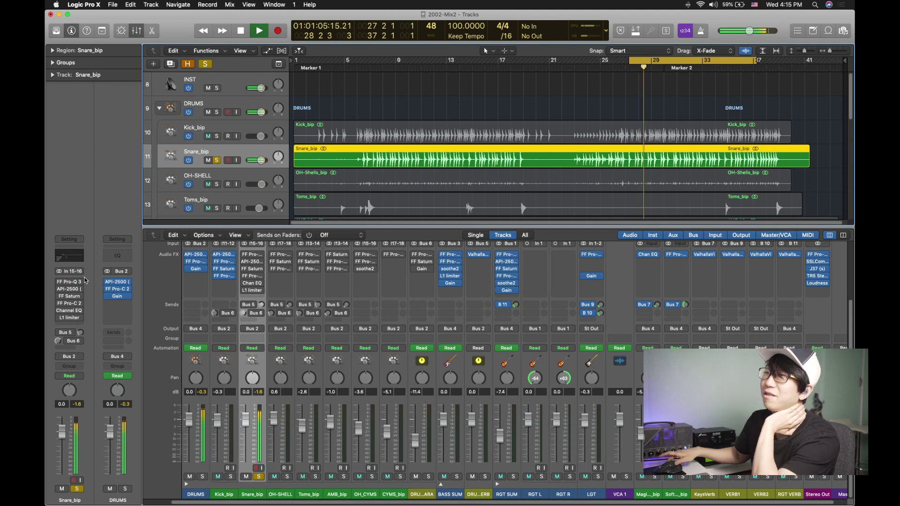
click(60, 282)
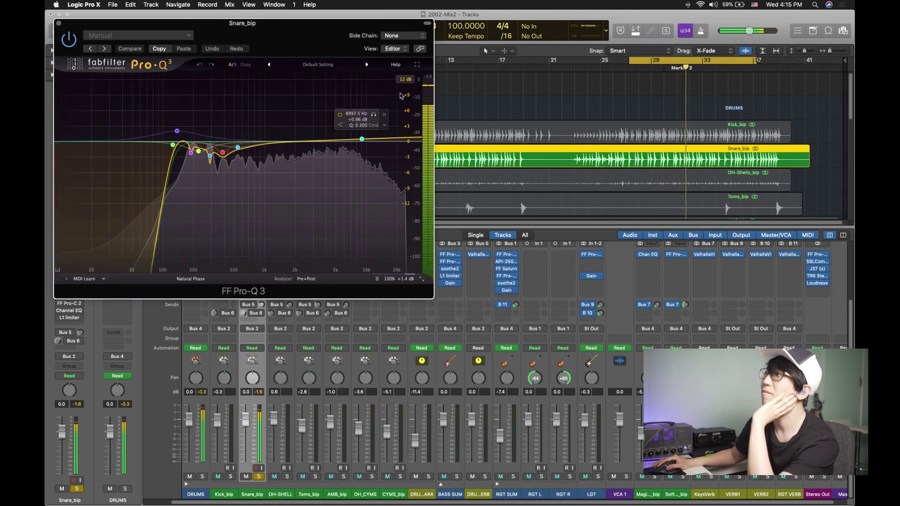
click(402, 79)
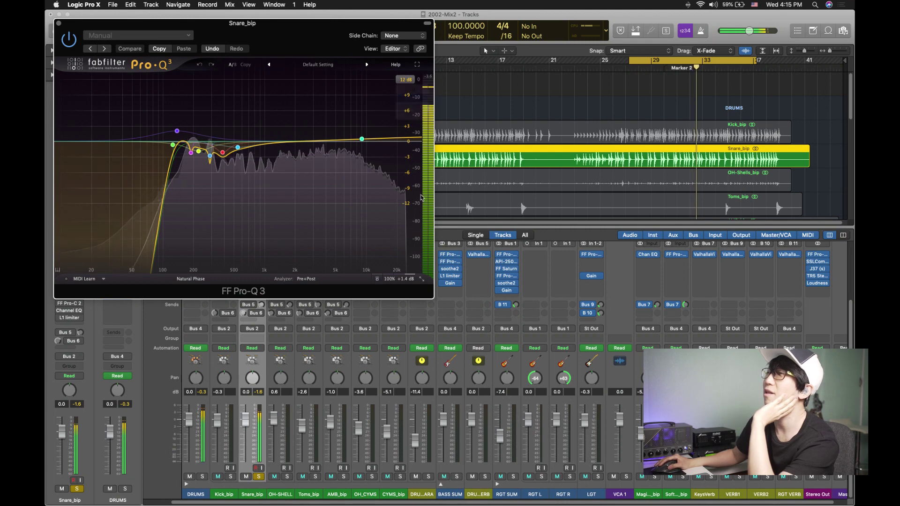
click(411, 98)
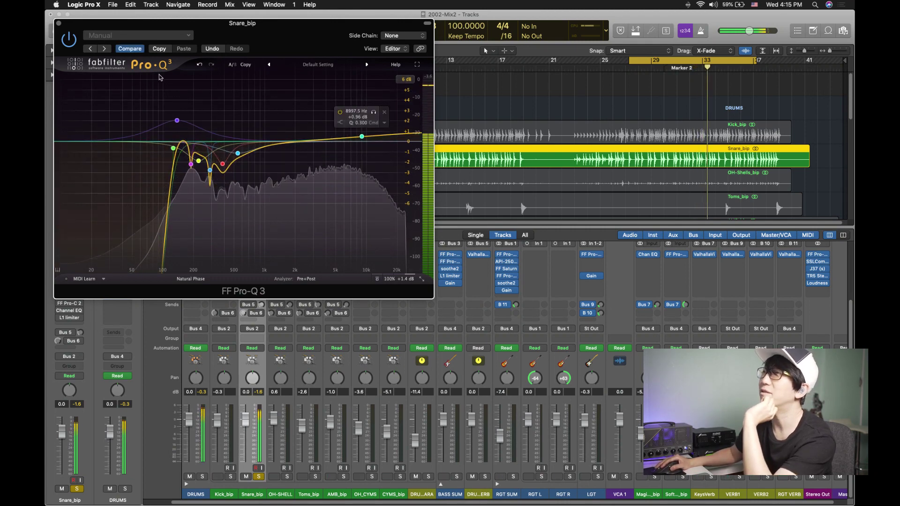
Compare the snare with the 137.60 Hz boost bypassed and enabled, and inspect the other Pro-Q 3 bands.
click(177, 121)
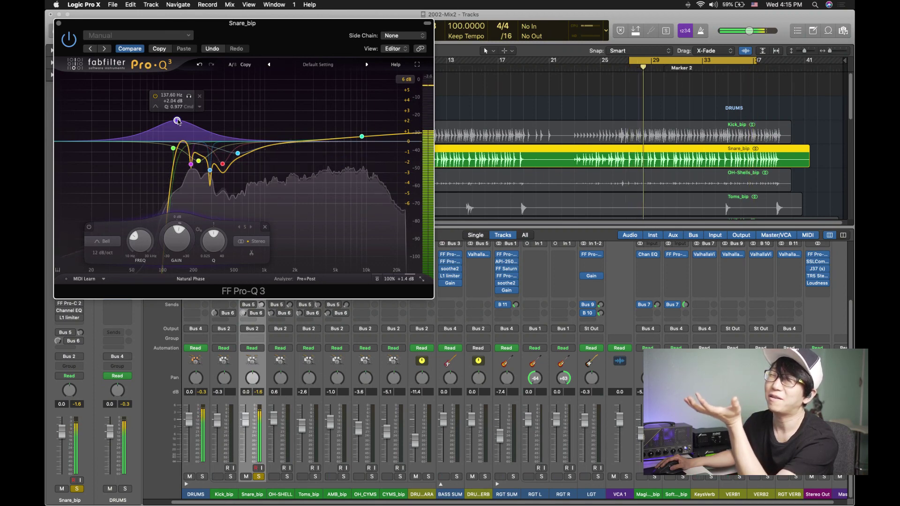
click(156, 97)
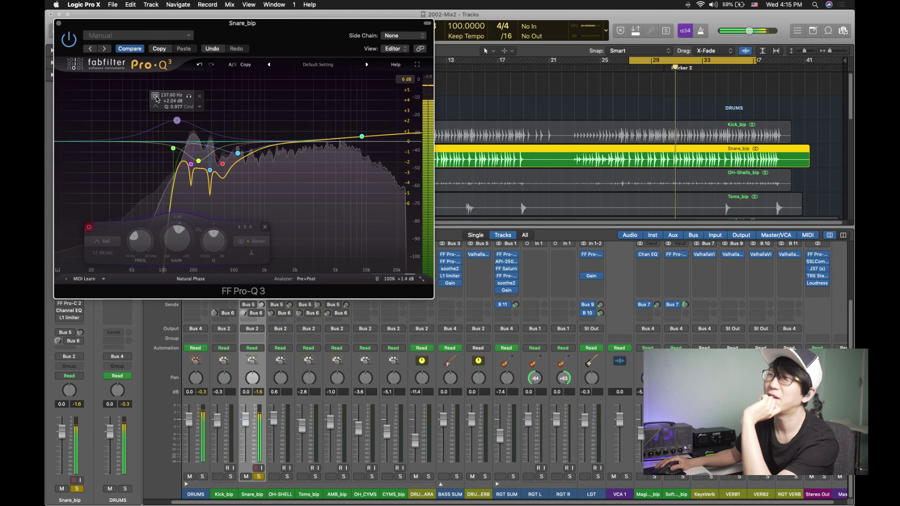
click(156, 97)
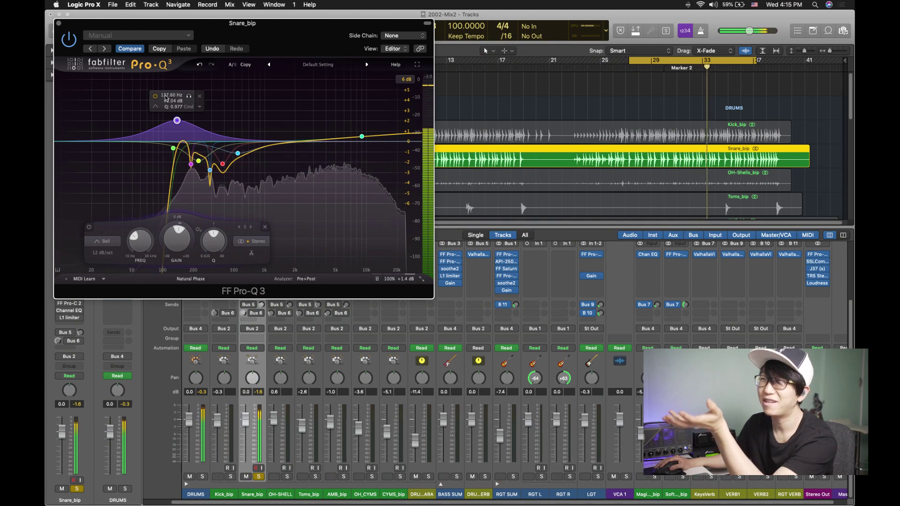
mouse_move(197, 163)
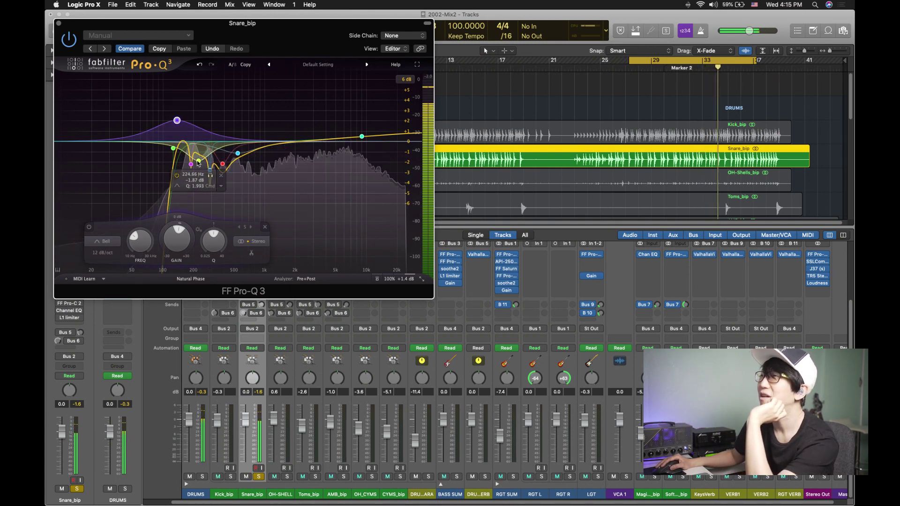
mouse_move(232, 157)
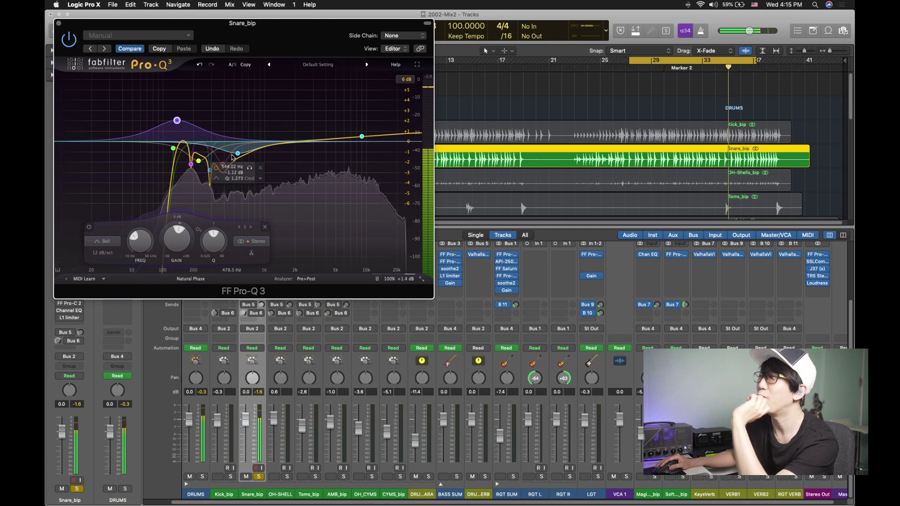
mouse_move(386, 164)
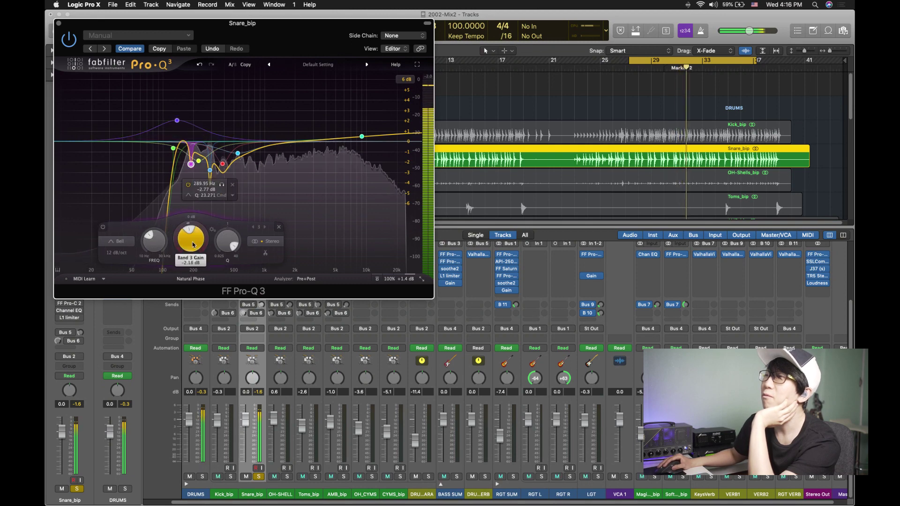
Exaggerate the boost of Band 3, set its gain to about -4.36 dB and return the display range to 6 dB.
drag(193, 244, 215, 131)
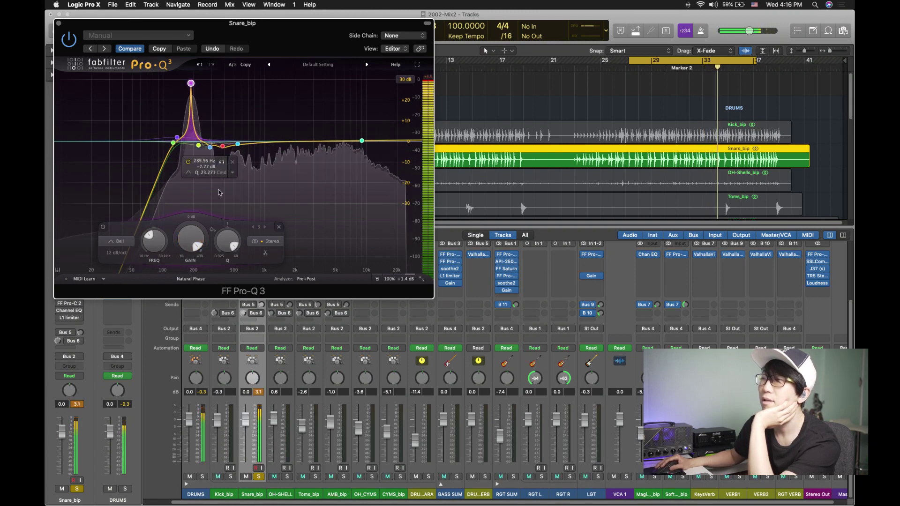
drag(191, 240, 202, 293)
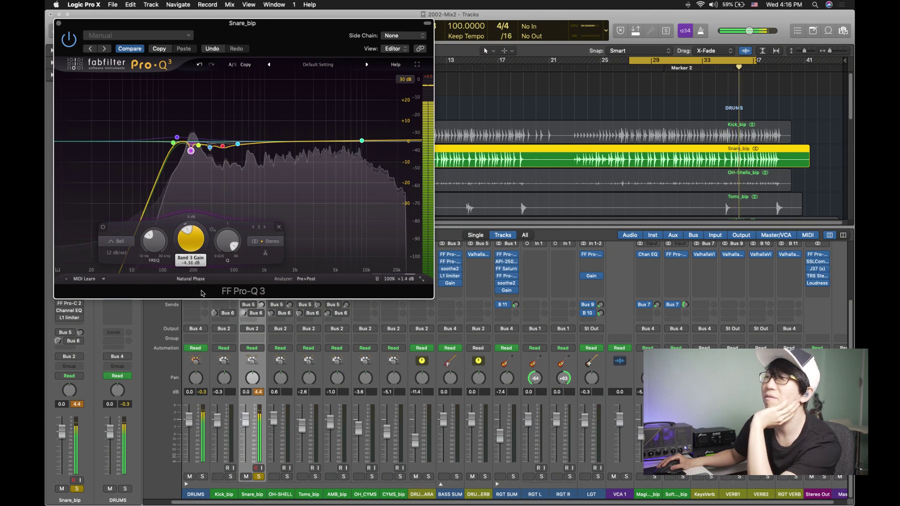
click(211, 148)
click(405, 79)
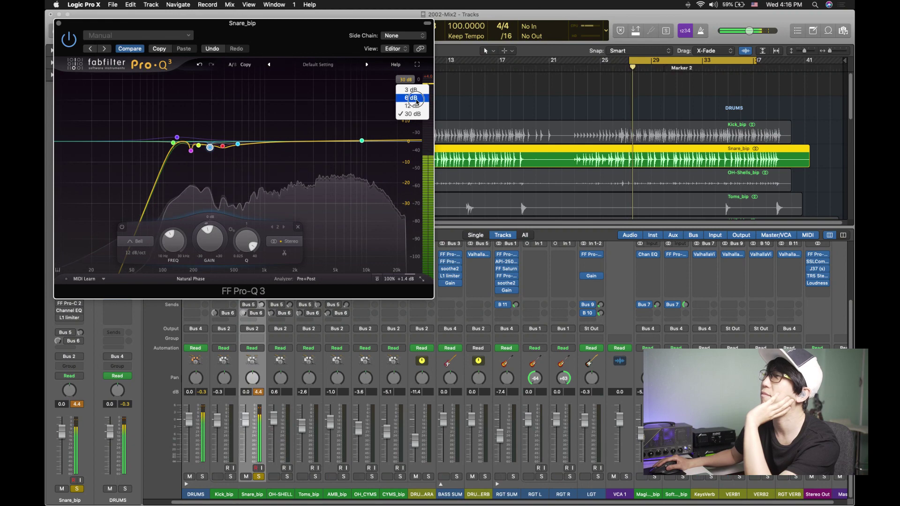
click(410, 97)
click(191, 187)
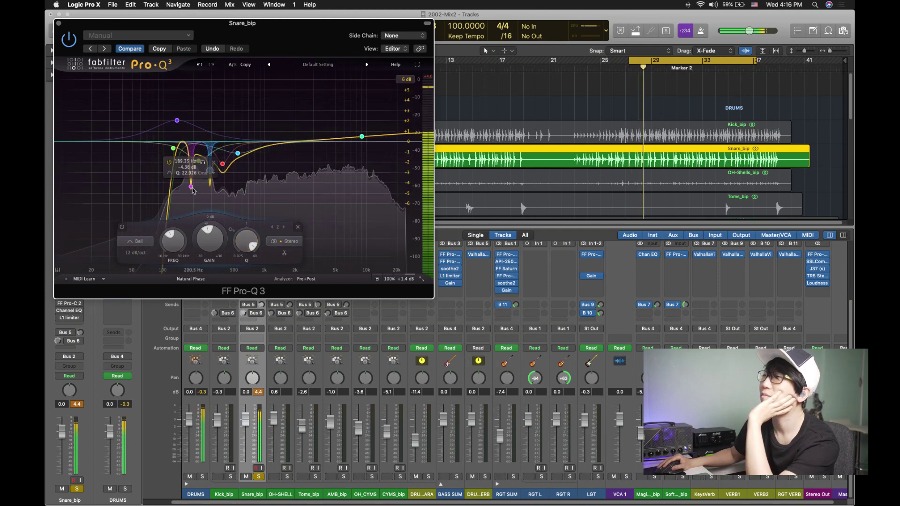
mouse_move(218, 178)
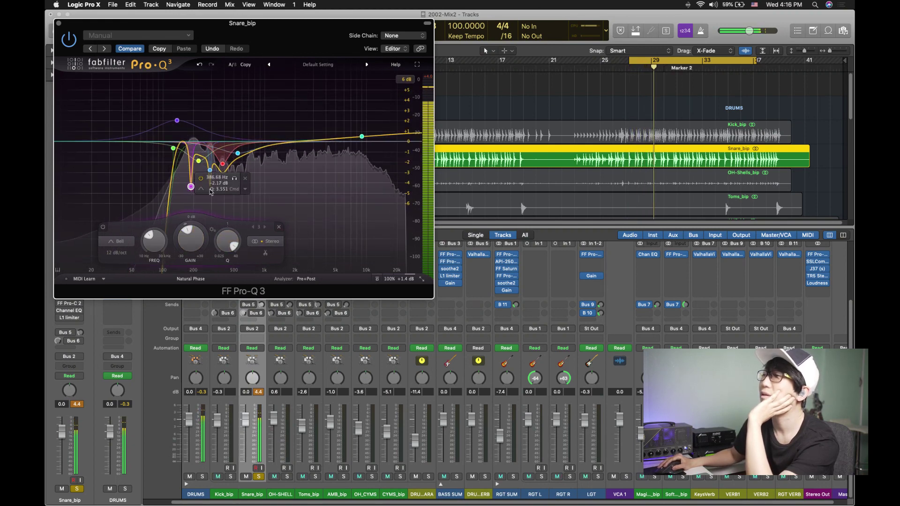
Audition Band 2 boosted up to +30 dB and cut deeply, and set its gain to about -4.87 dB.
click(210, 170)
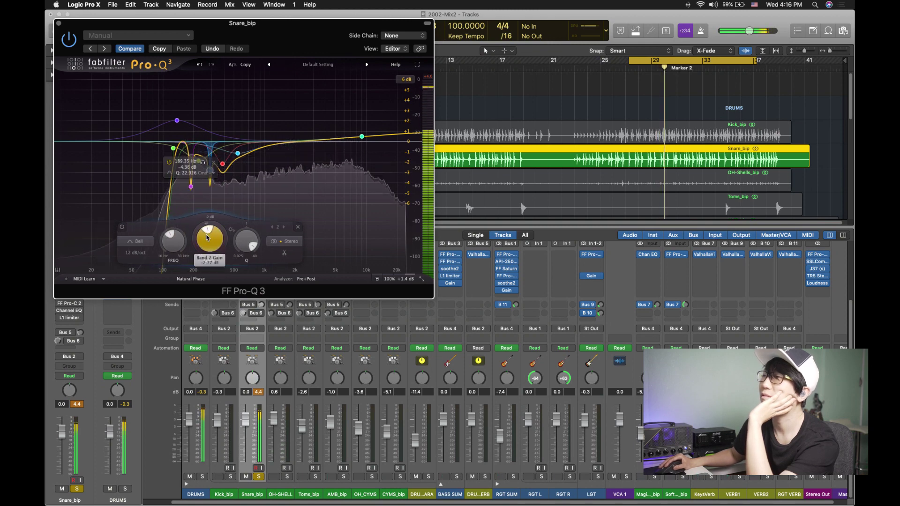
scroll(206, 238, up, 10)
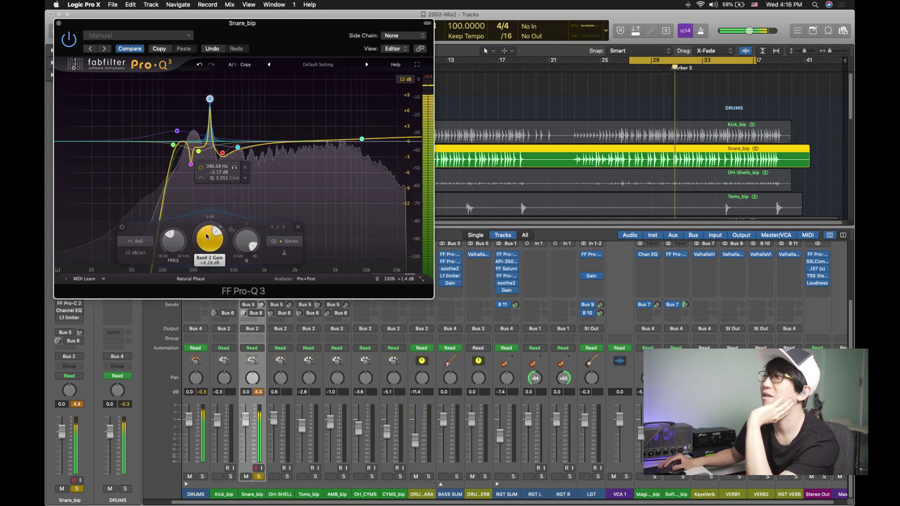
scroll(212, 237, up, 5)
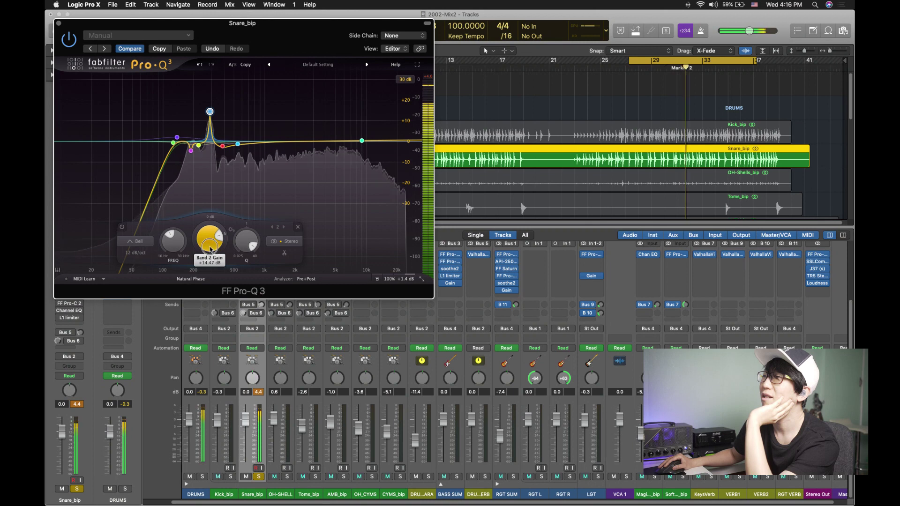
drag(209, 248, 209, 296)
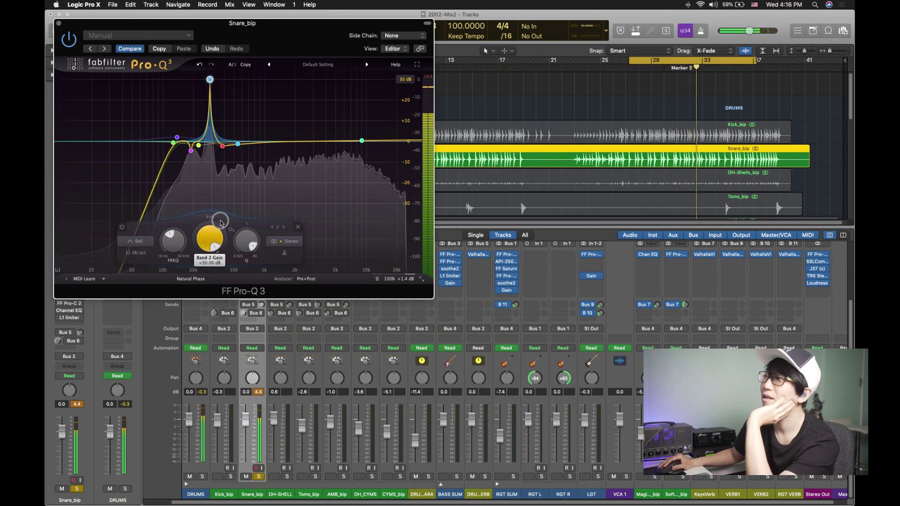
drag(207, 241, 210, 313)
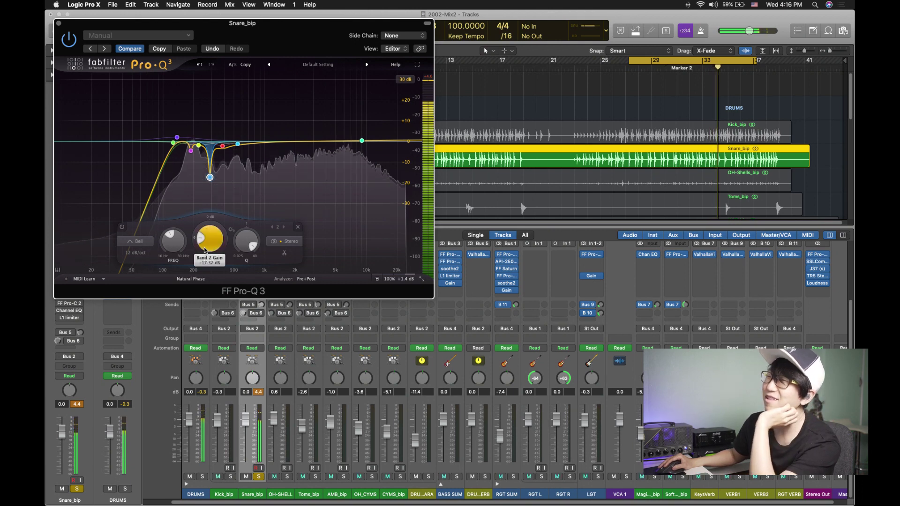
drag(204, 250, 216, 221)
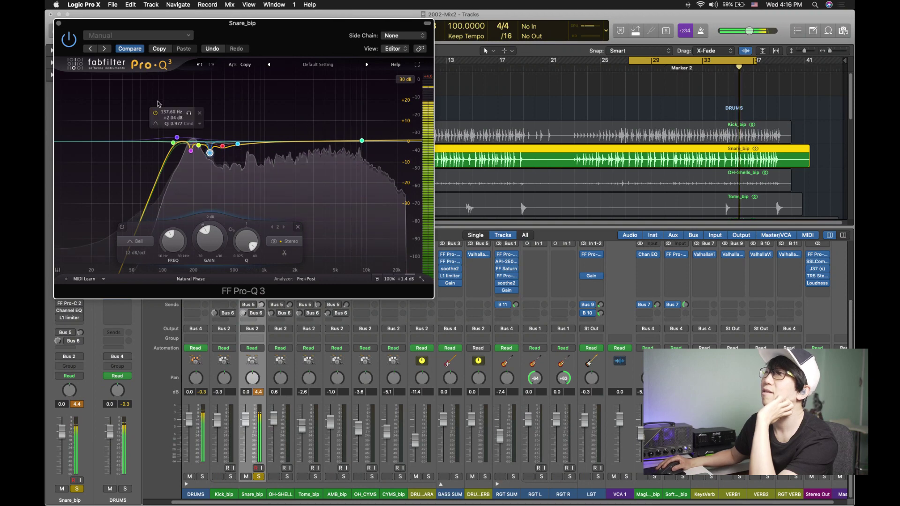
mouse_move(211, 246)
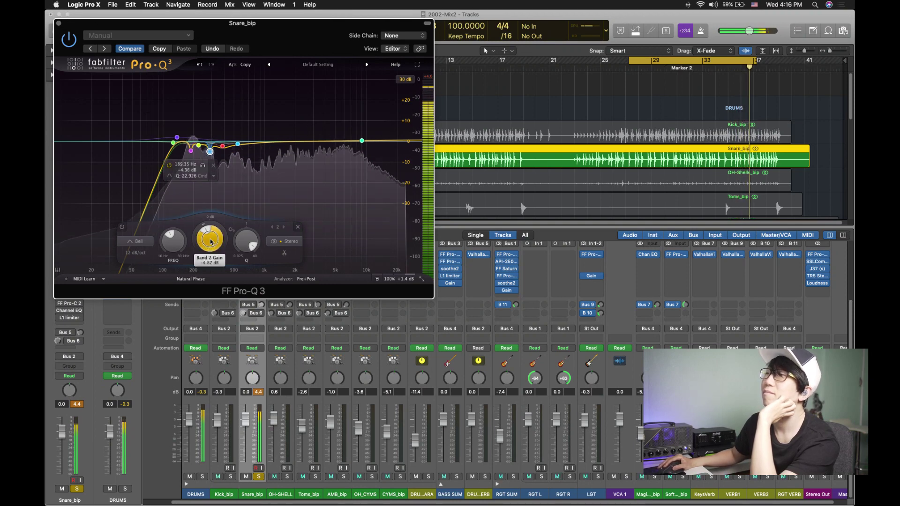
Close the Pro-Q 3 window, open API-2500 on Snare_bip and move its window clear of the channel strip.
click(59, 23)
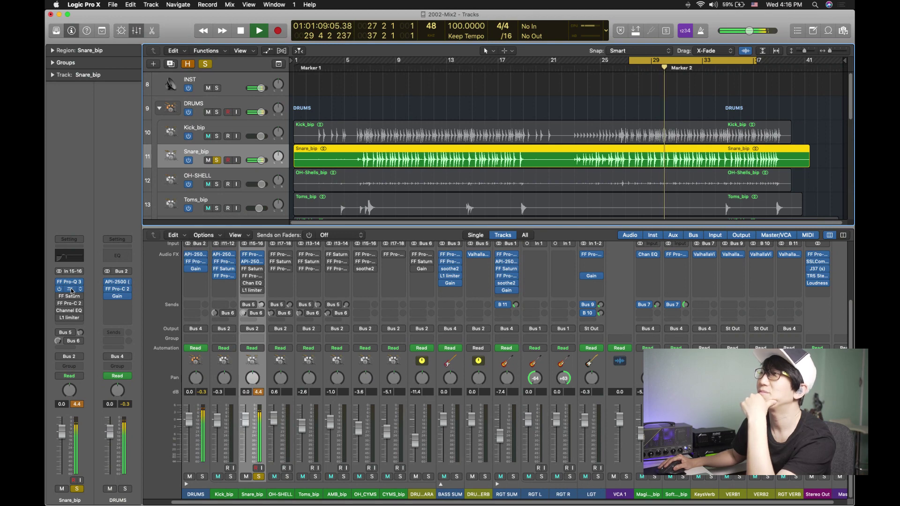
click(70, 289)
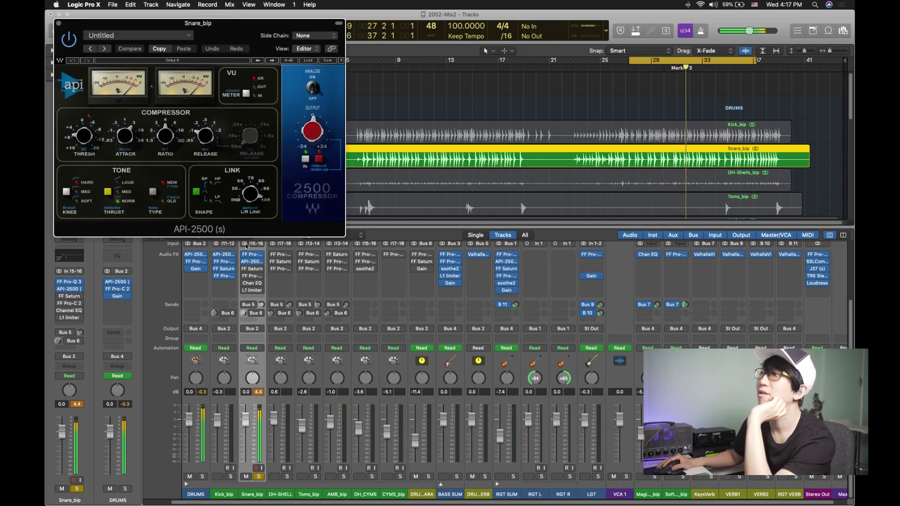
drag(217, 36, 333, 86)
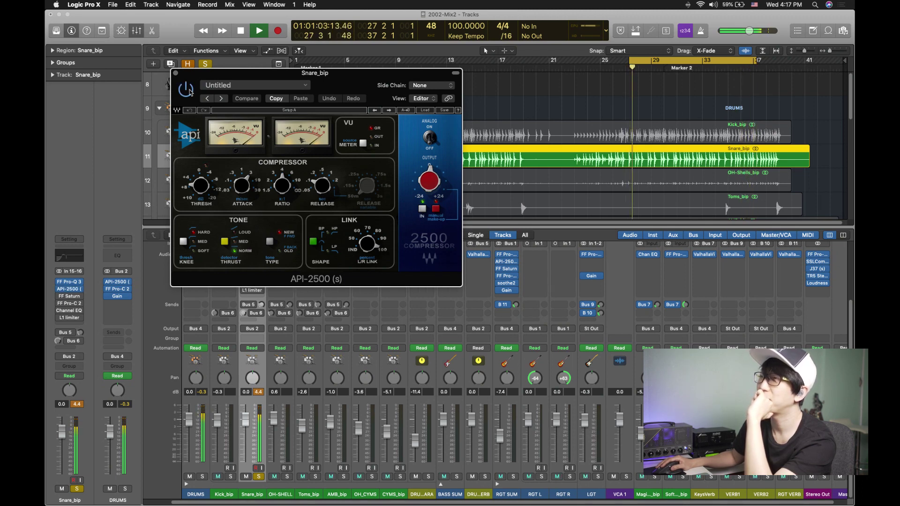
Open FF Saturn on Snare_bip and close the API-2500 window.
mouse_move(70, 298)
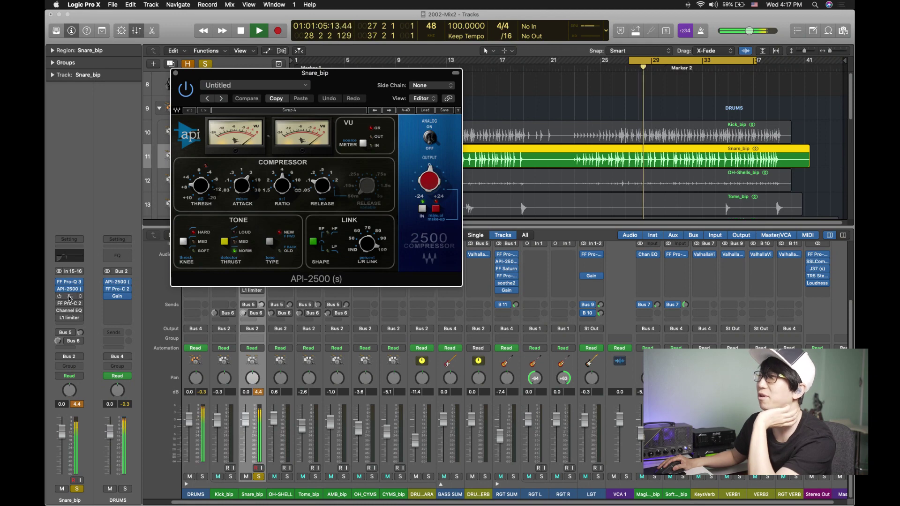
click(407, 63)
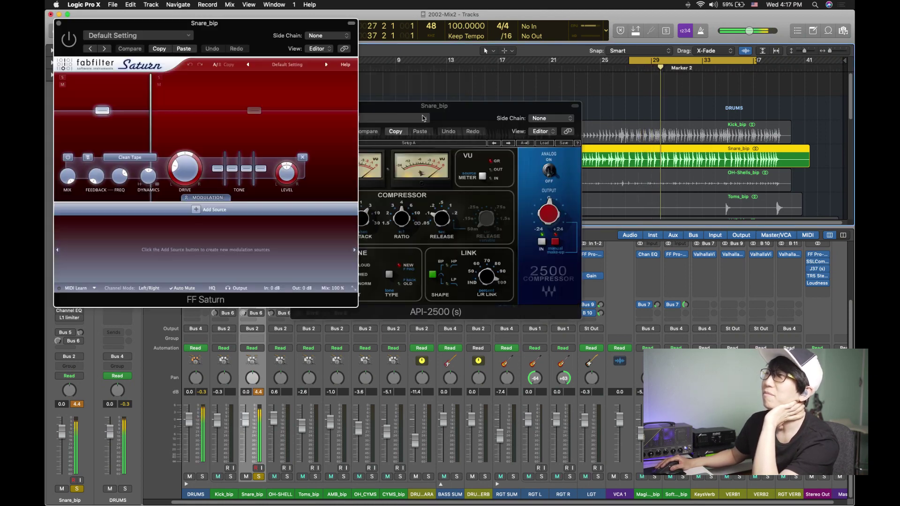
click(291, 113)
click(295, 109)
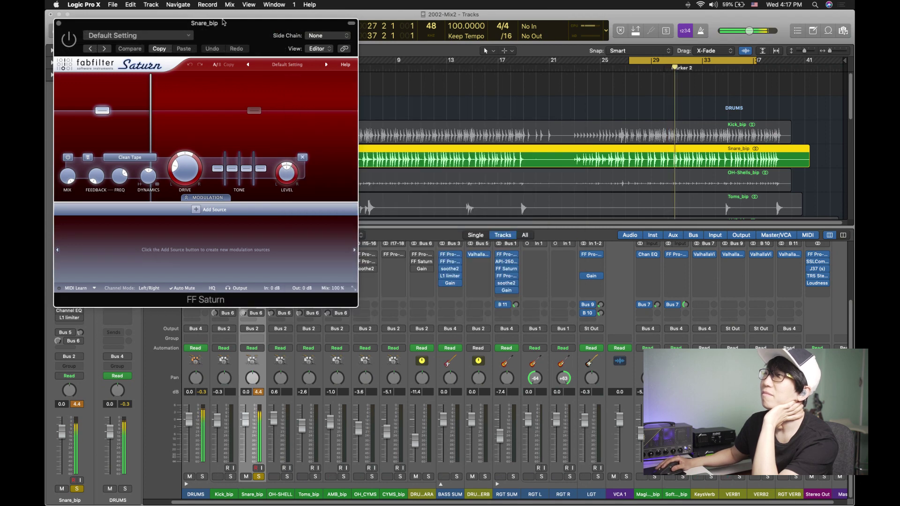
Enable Saturn on the snare and review its crossover frequency and the upper band's Warm Tape settings.
click(59, 298)
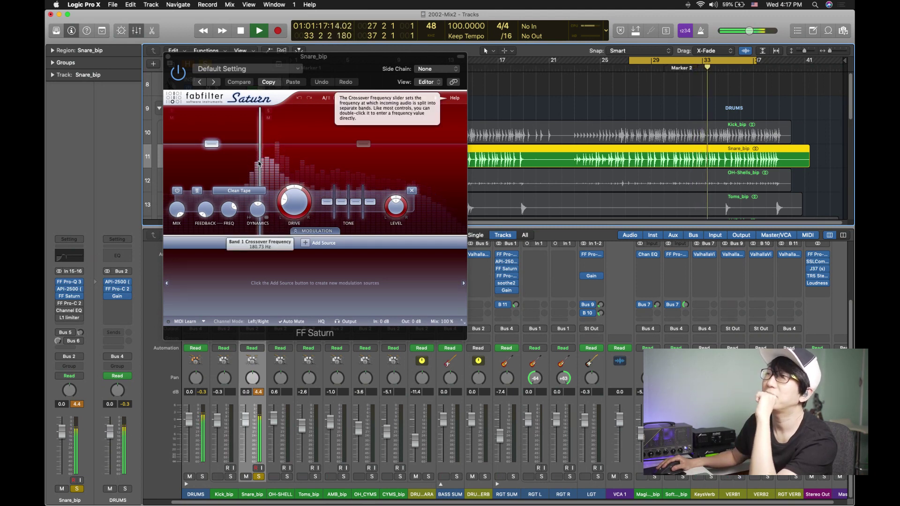
click(259, 164)
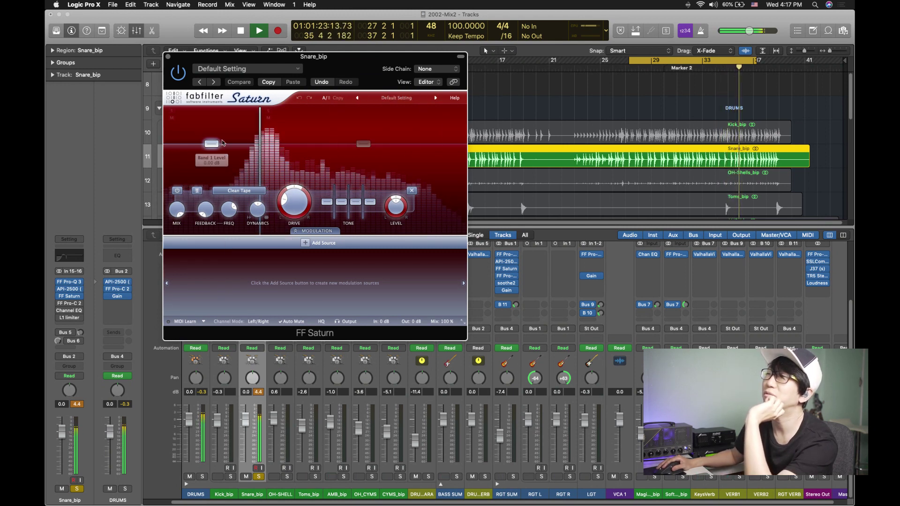
click(364, 144)
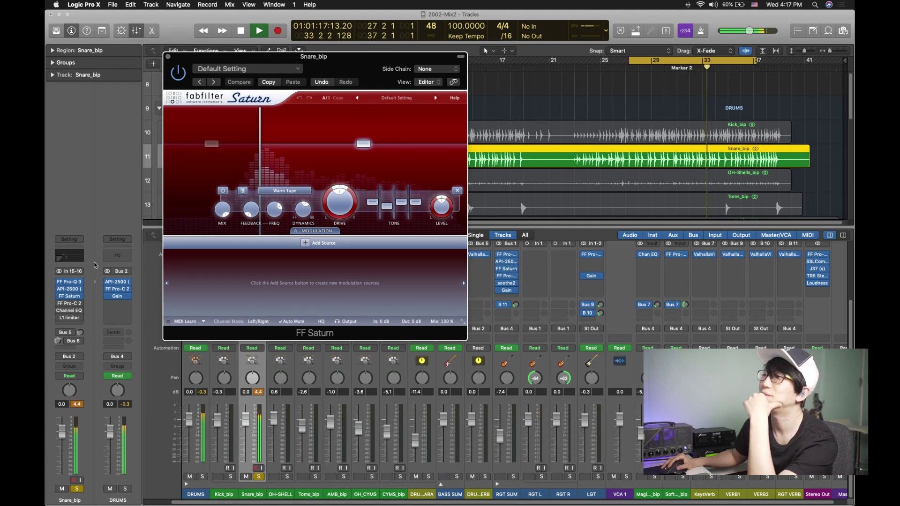
Open FF Pro-C 2 on Snare_bip beside Saturn, enable it and check its Range setting.
click(64, 304)
click(68, 304)
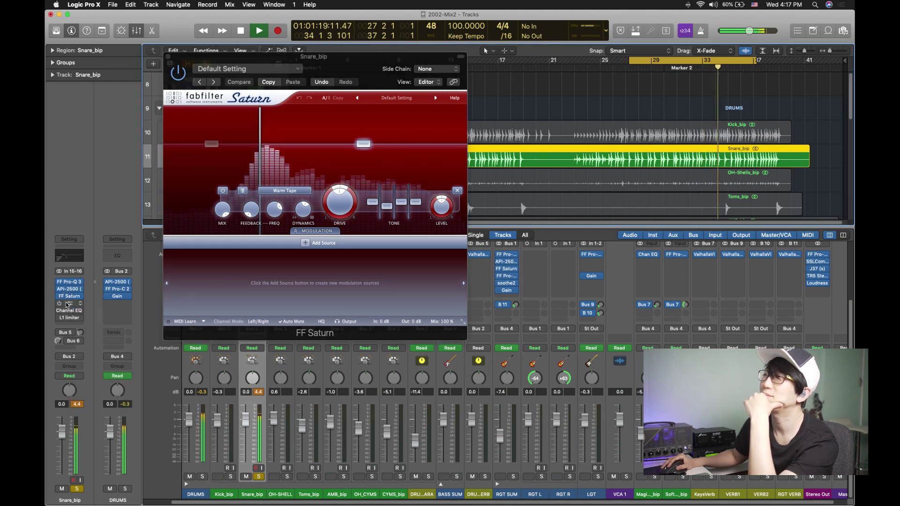
drag(185, 50, 434, 97)
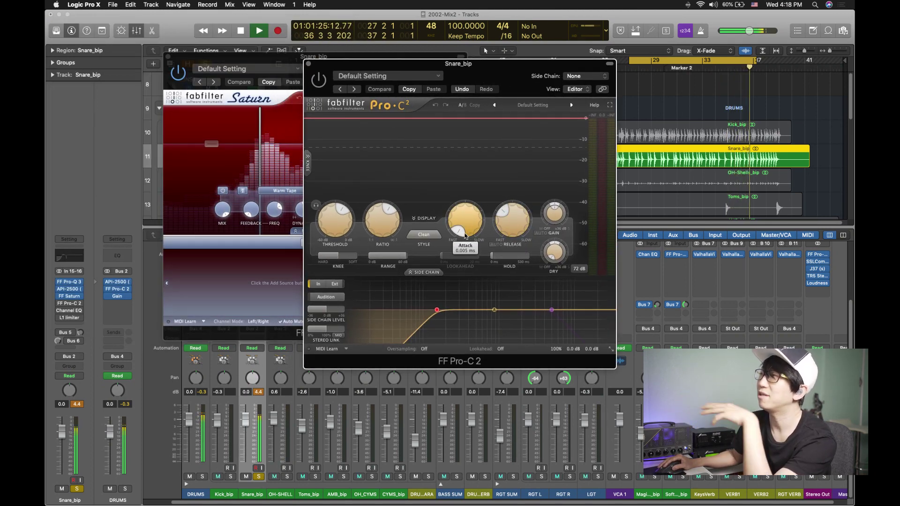
click(320, 85)
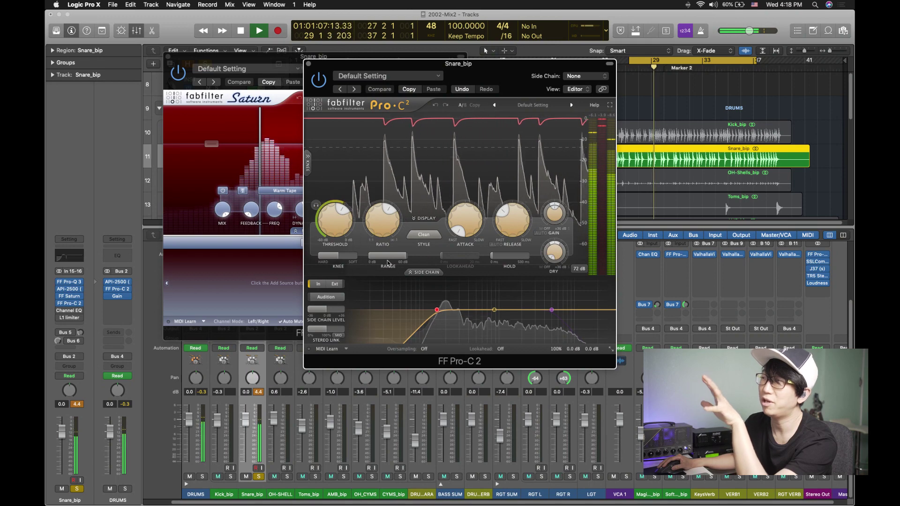
mouse_move(389, 258)
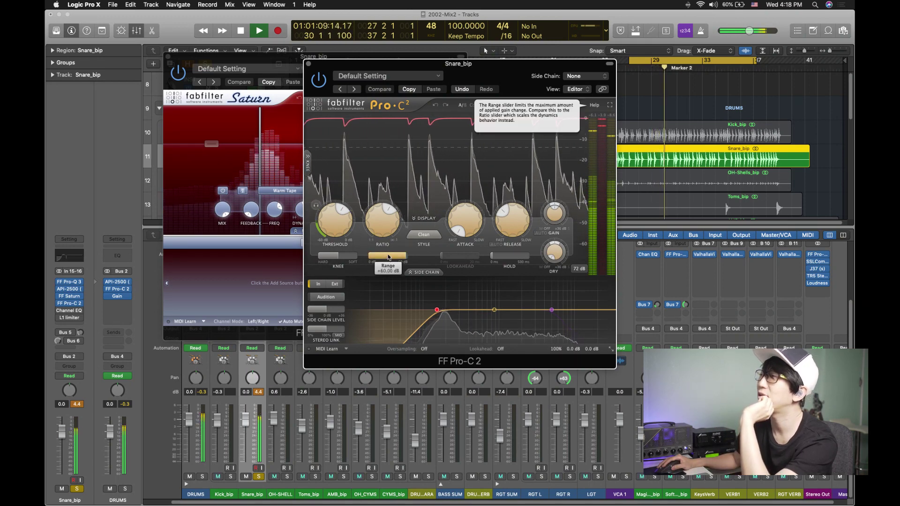
Review the low-cut filter in Pro-C 2's side-chain EQ on the snare, and close the Pro-C 2 and Saturn windows.
mouse_move(433, 319)
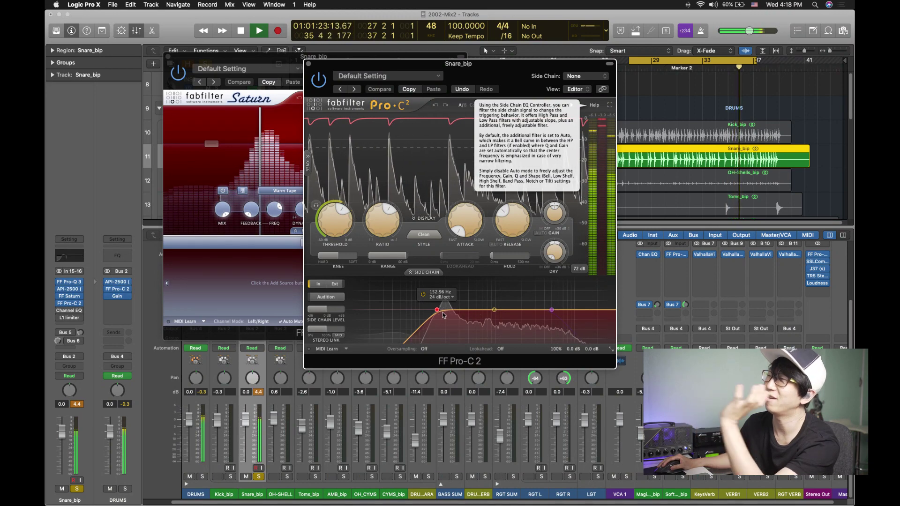
click(308, 64)
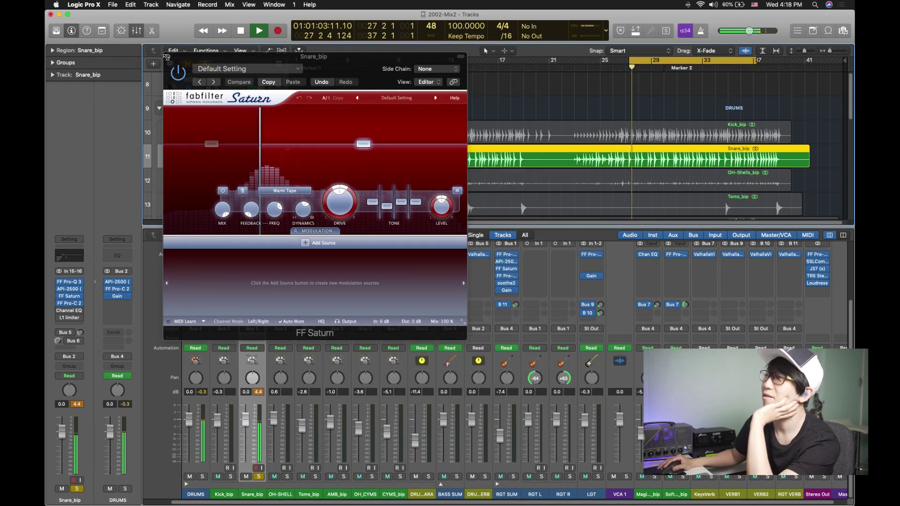
click(167, 57)
Enable Channel EQ on Snare_bip, set its 275 Hz band gain to -12.5 dB and close the EQ window.
click(69, 313)
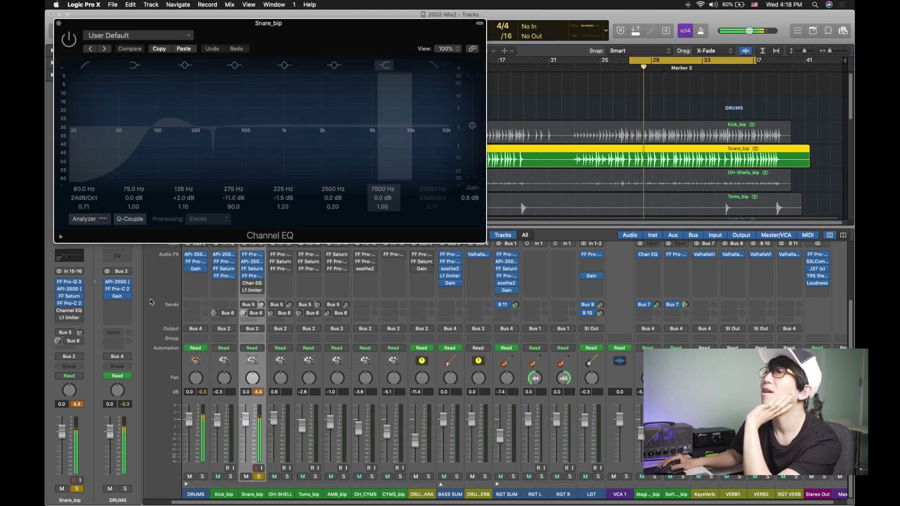
click(69, 38)
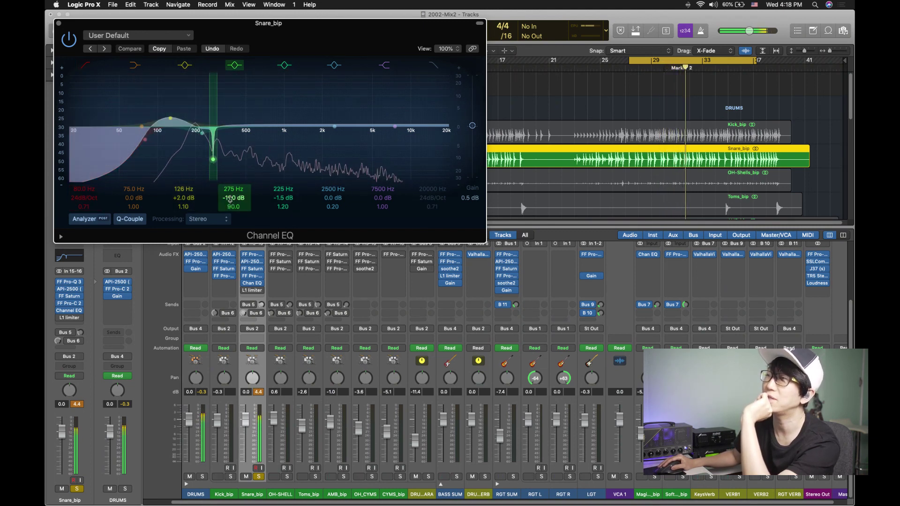
drag(230, 199, 230, 202)
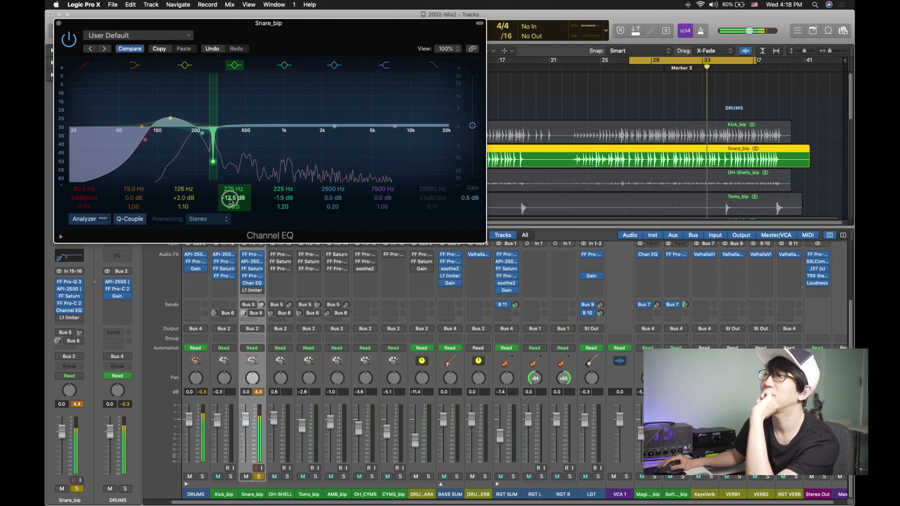
click(59, 23)
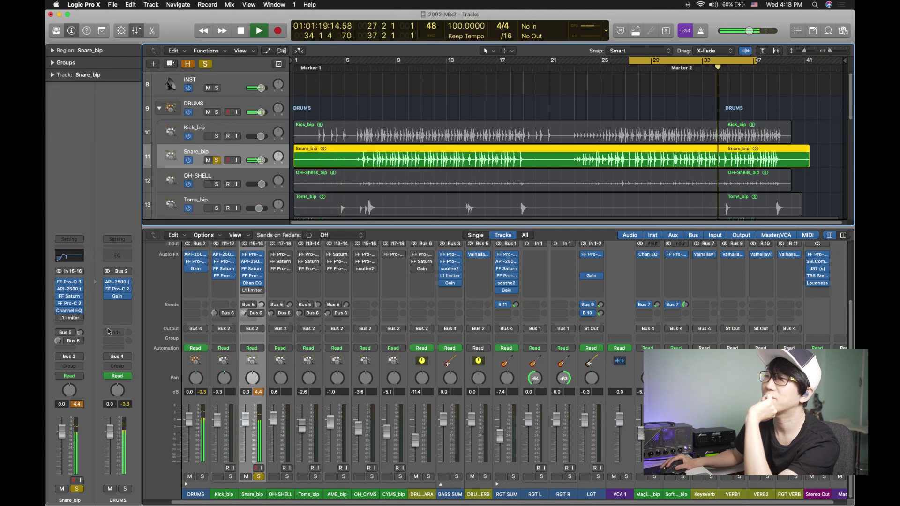
Enable the L1 limiter on Snare_bip, review its threshold, ceiling and gain reduction, and close its window.
click(59, 319)
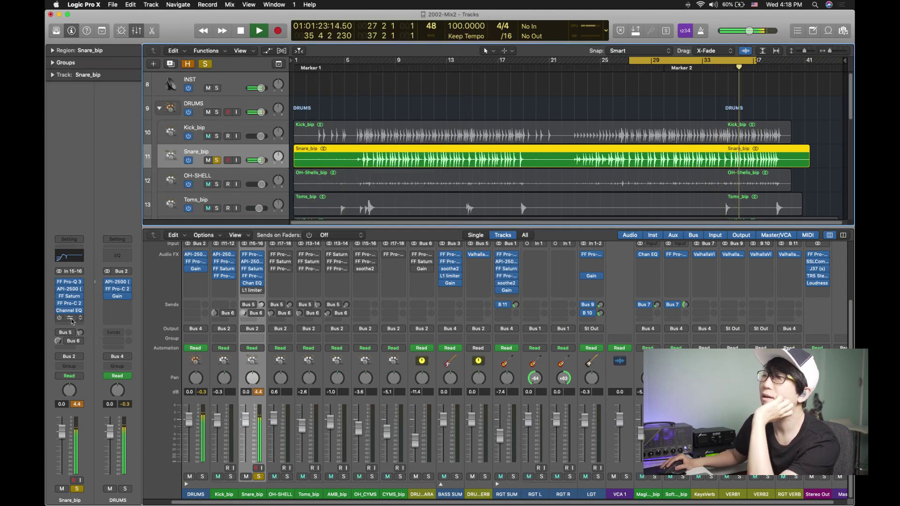
click(70, 320)
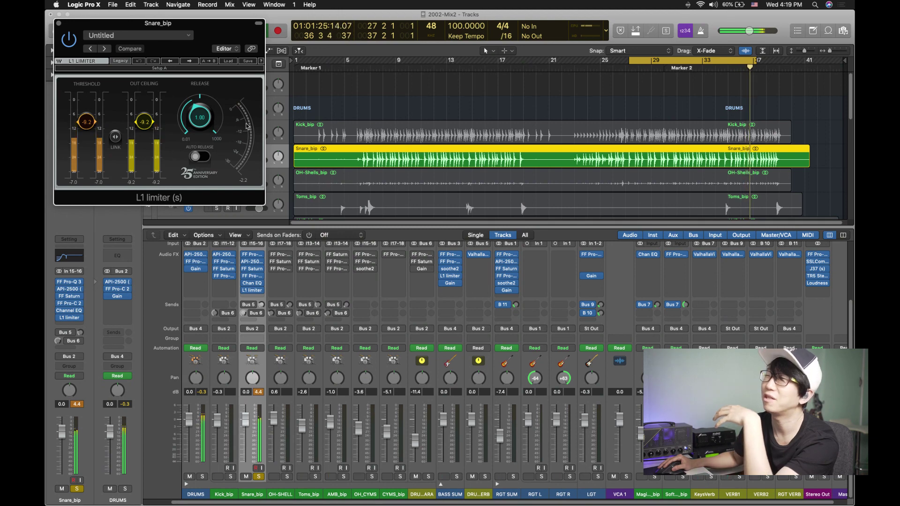
click(59, 24)
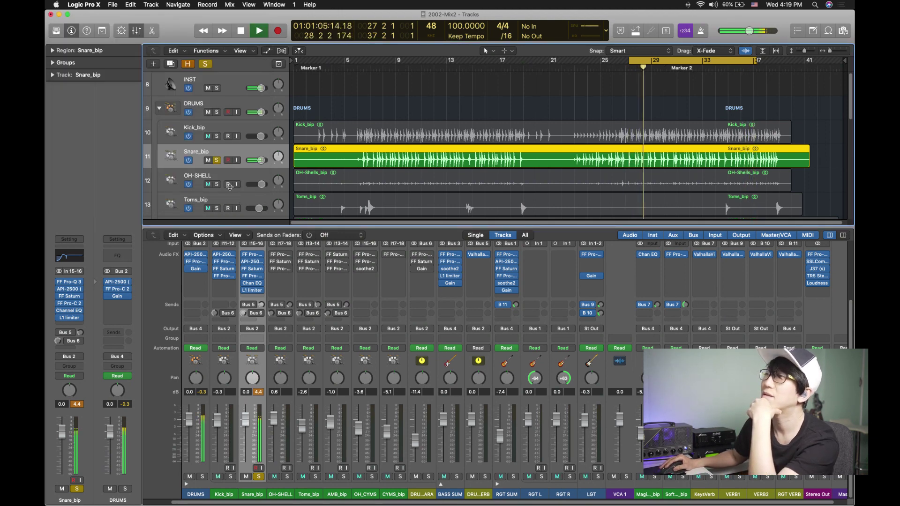
Unsolo Snare_bip, add the Kick_bip channel to the selection and play the full mix.
click(216, 160)
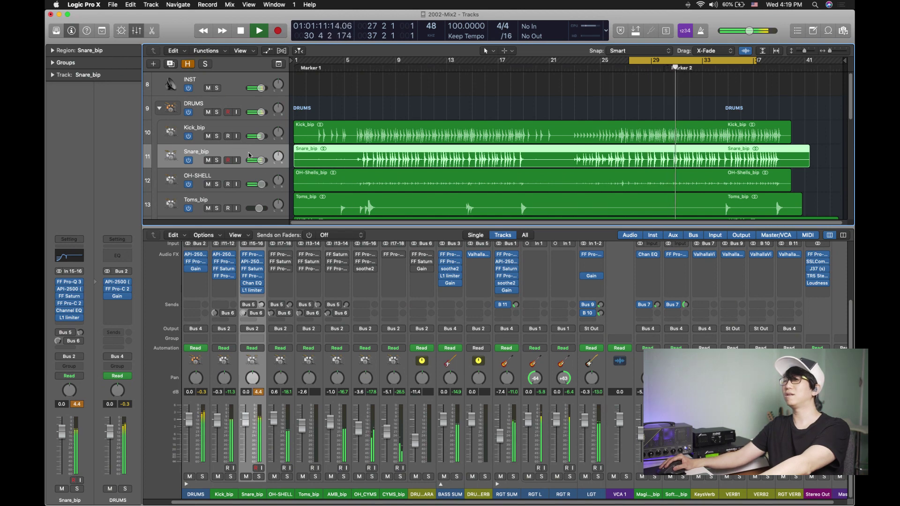
key(space)
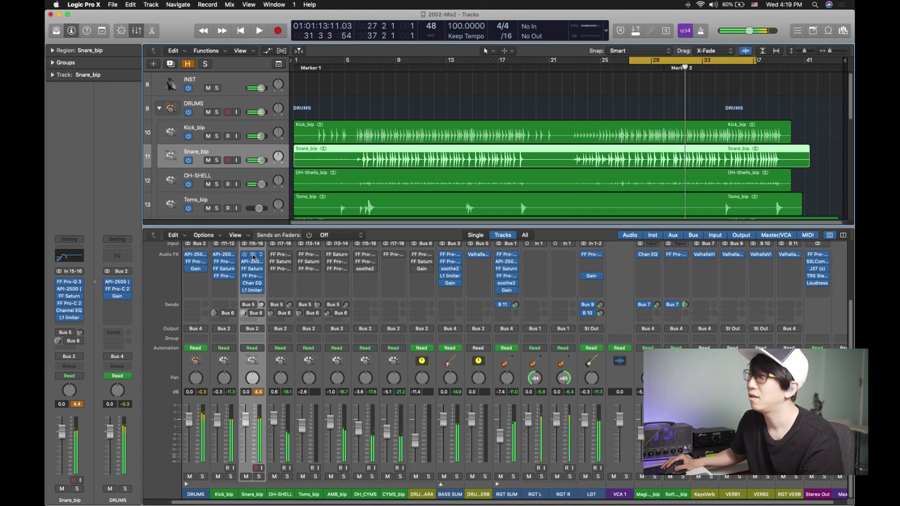
shift+click(226, 493)
key(space)
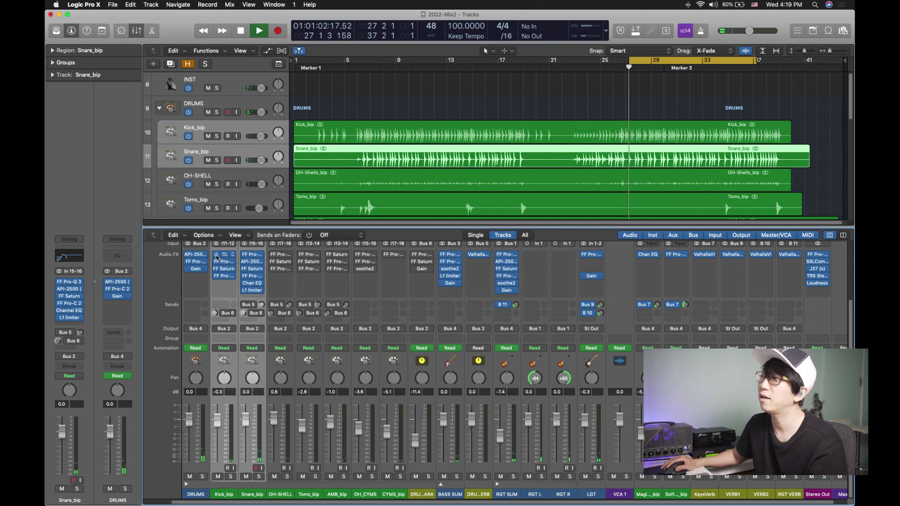
Compare the mix with all Kick_bip and Snare_bip plug-ins bypassed and re-enabled.
click(244, 289)
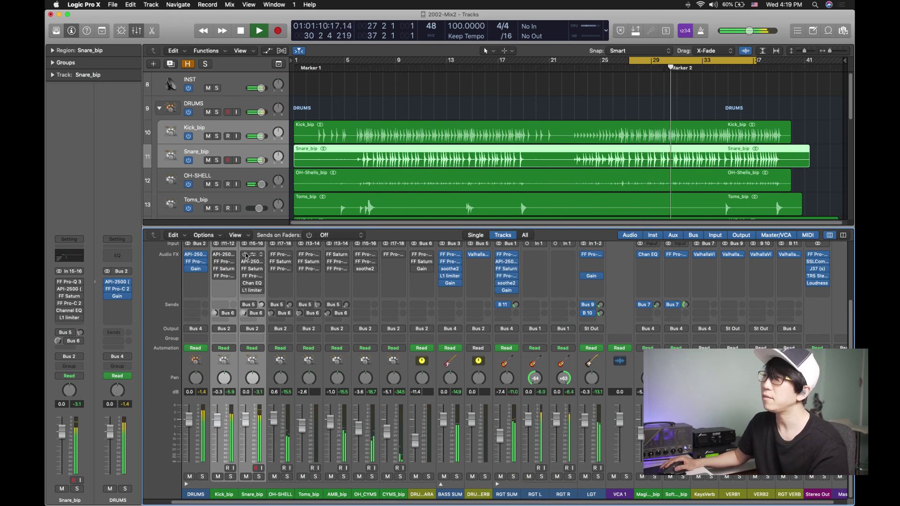
key(space)
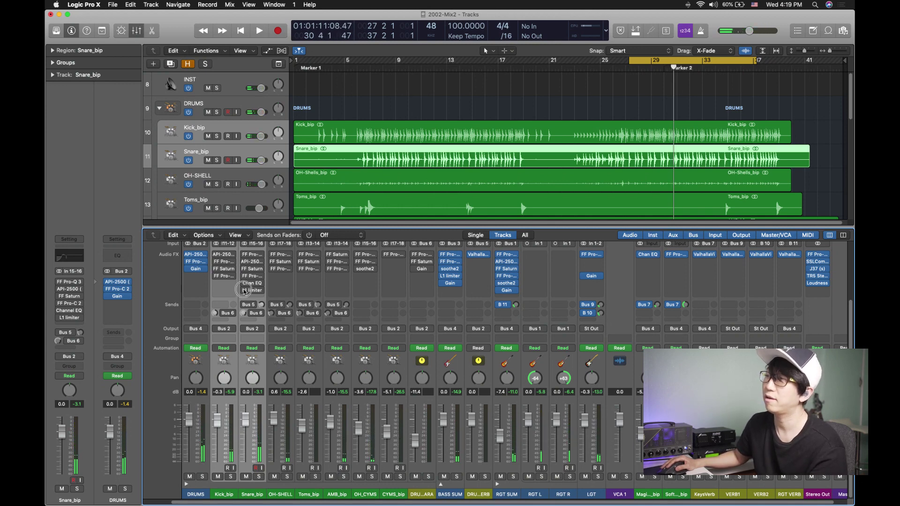
click(246, 257)
click(244, 252)
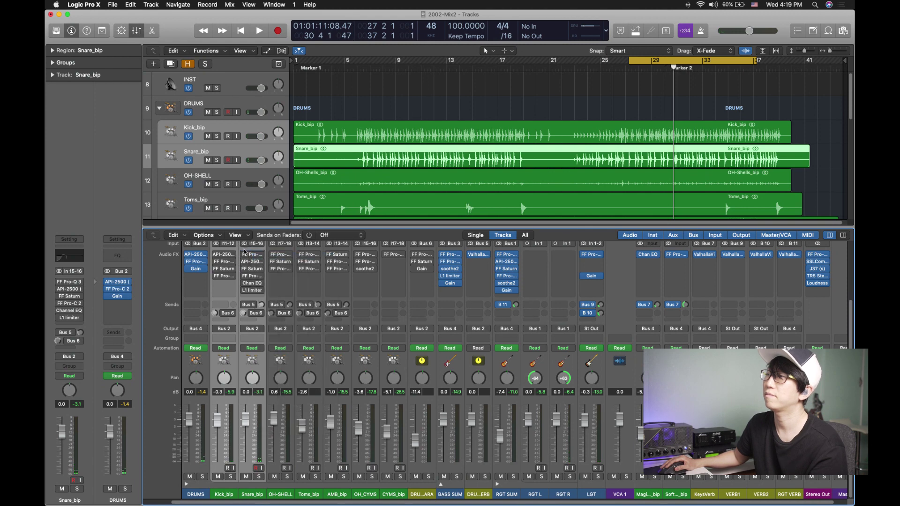
drag(243, 267, 244, 290)
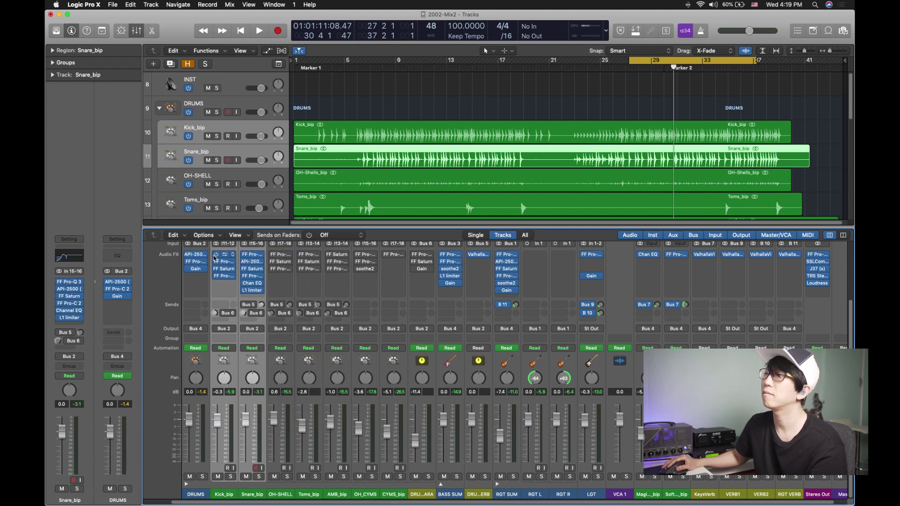
key(space)
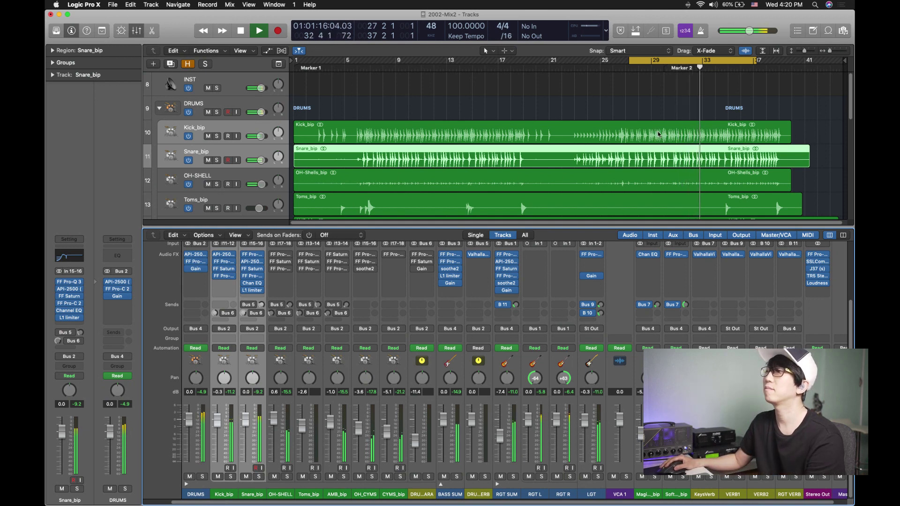
Move the Toms_bip track above OH-SHELL, directly below Snare_bip.
scroll(312, 177, down, 2)
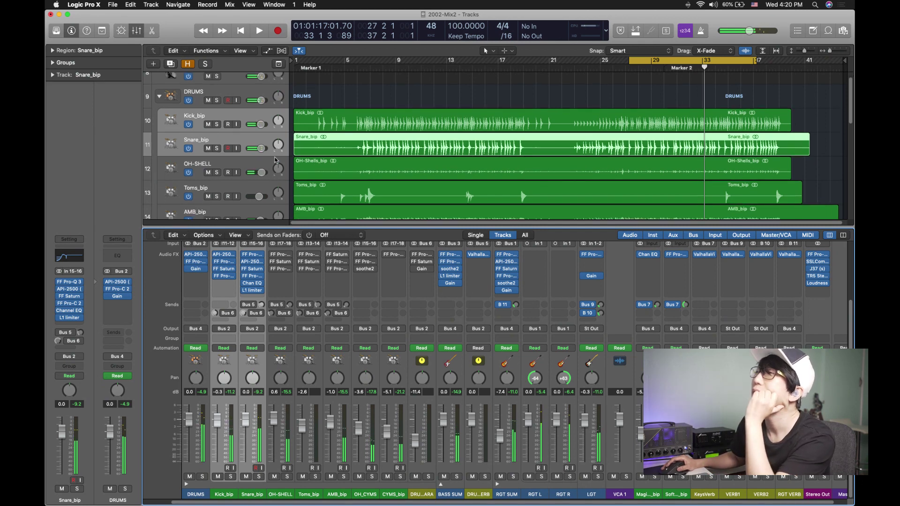
scroll(268, 169, down, 1)
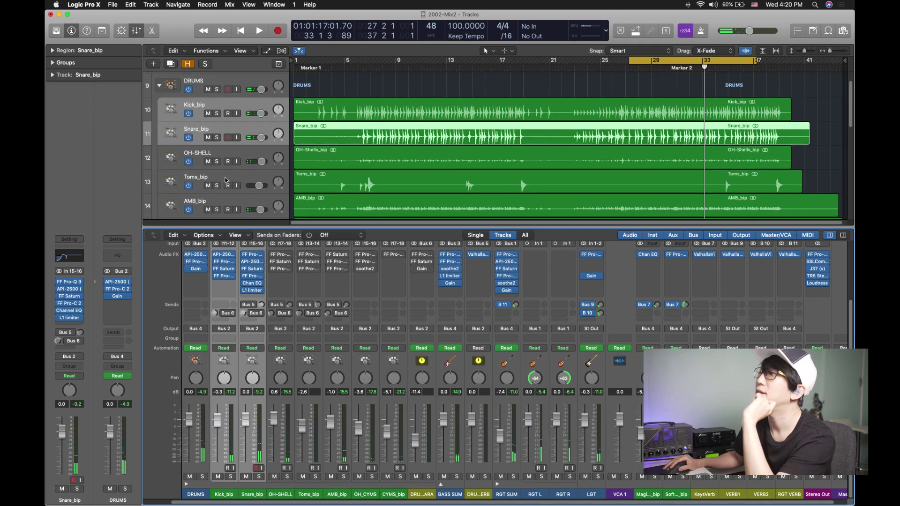
drag(226, 180, 327, 168)
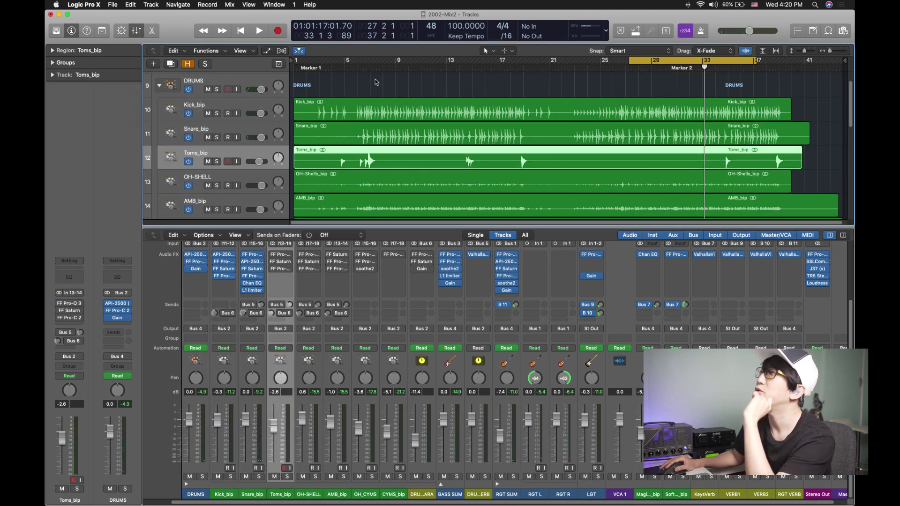
Loop the tom fill from bar 6 to position 7 2 3 and solo Toms_bip during playback.
drag(358, 64, 371, 65)
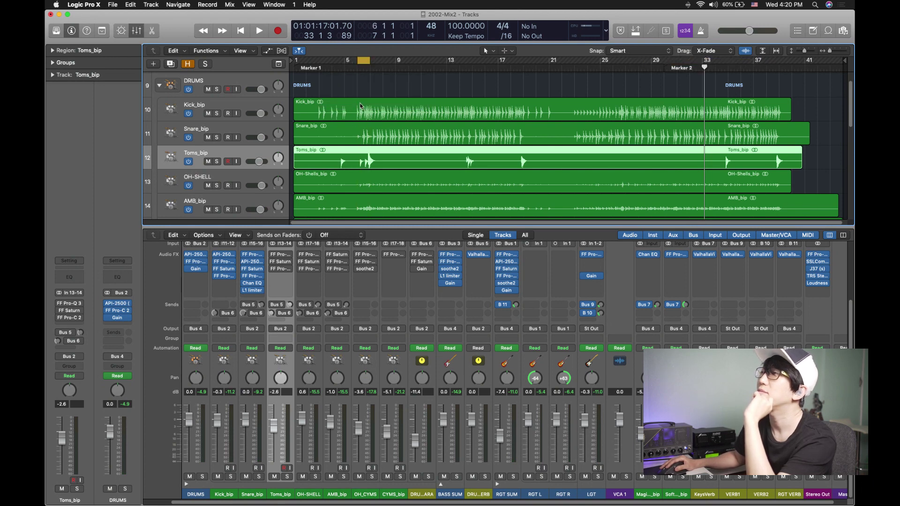
key(space)
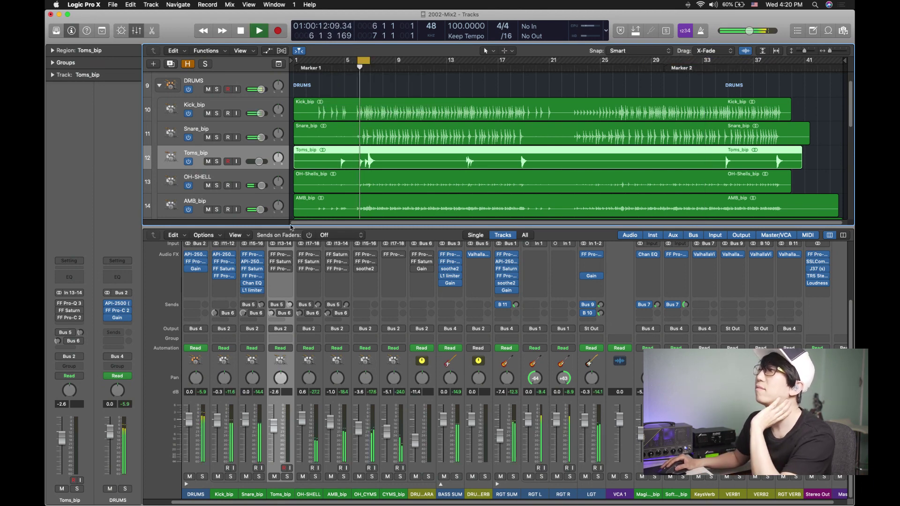
click(217, 161)
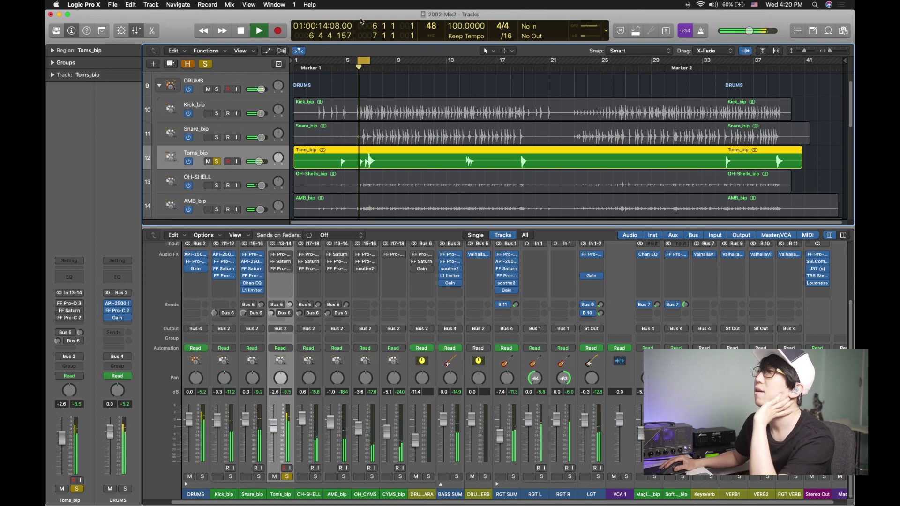
drag(369, 61, 377, 61)
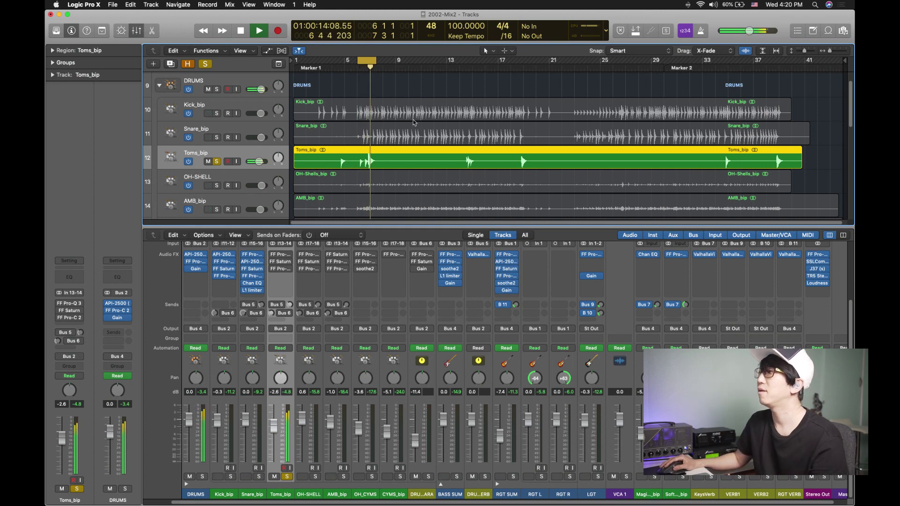
scroll(395, 67, up, 5)
drag(395, 67, 339, 65)
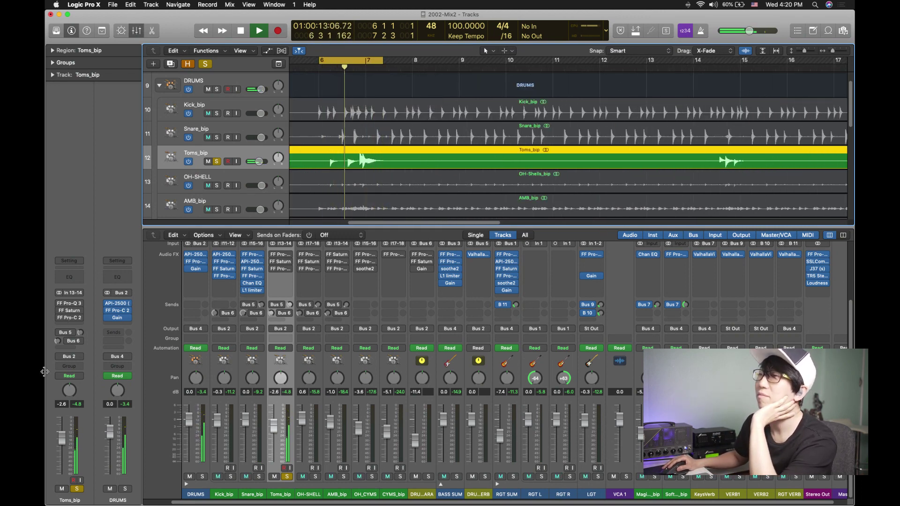
Enable Pro-Q 3 on Toms_bip and review its low-cut band, and replace its window with FF Saturn's, enabling Saturn.
click(71, 305)
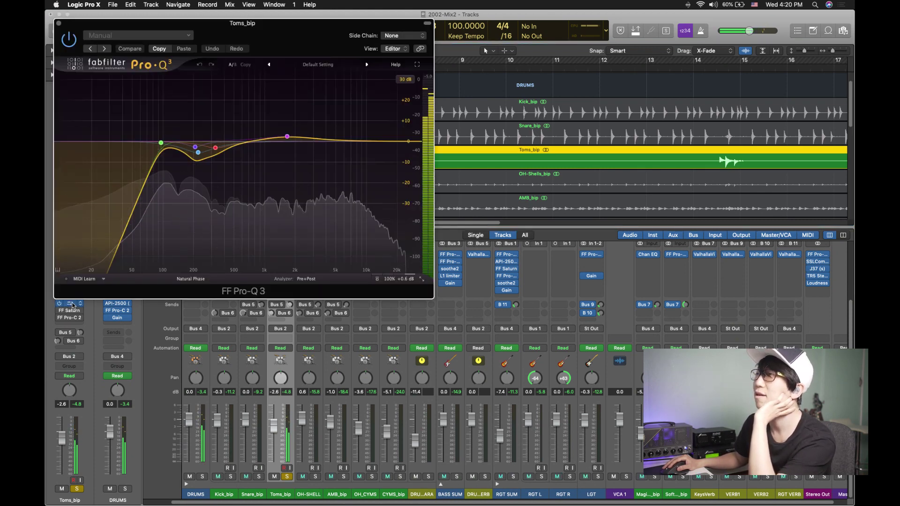
mouse_move(220, 144)
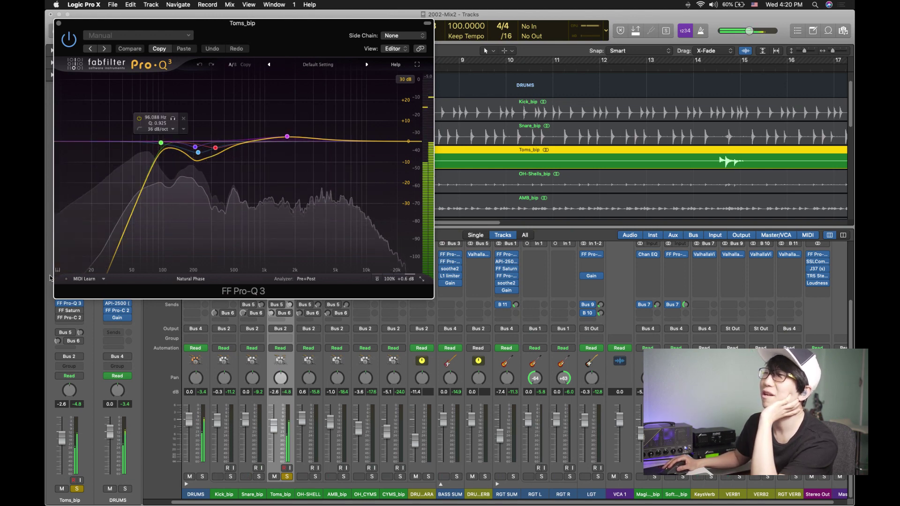
click(60, 311)
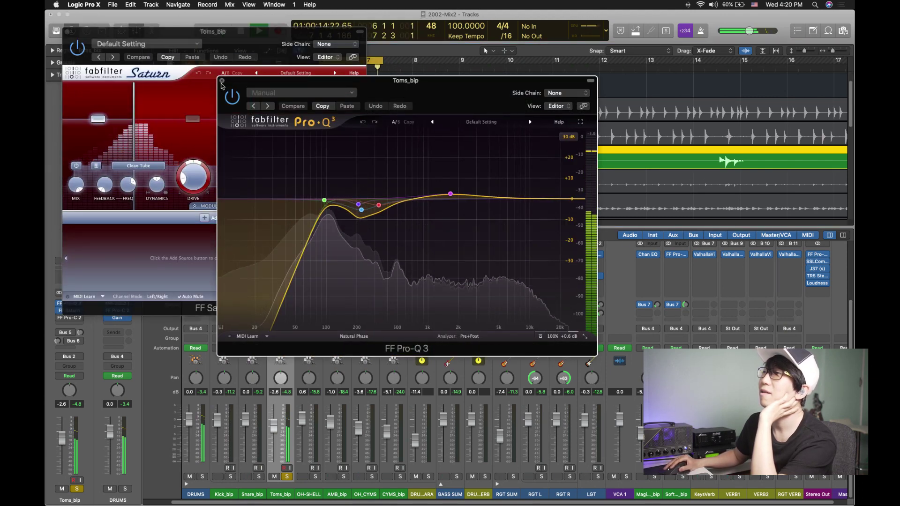
click(222, 81)
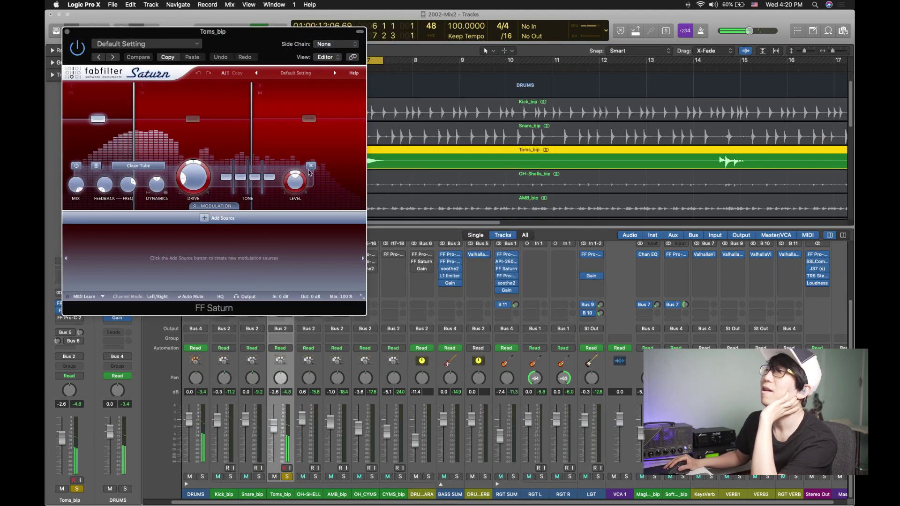
Move Saturn's window clear of the channel strip and review its two crossover frequencies and the settings of all three bands on the toms.
drag(264, 53, 355, 69)
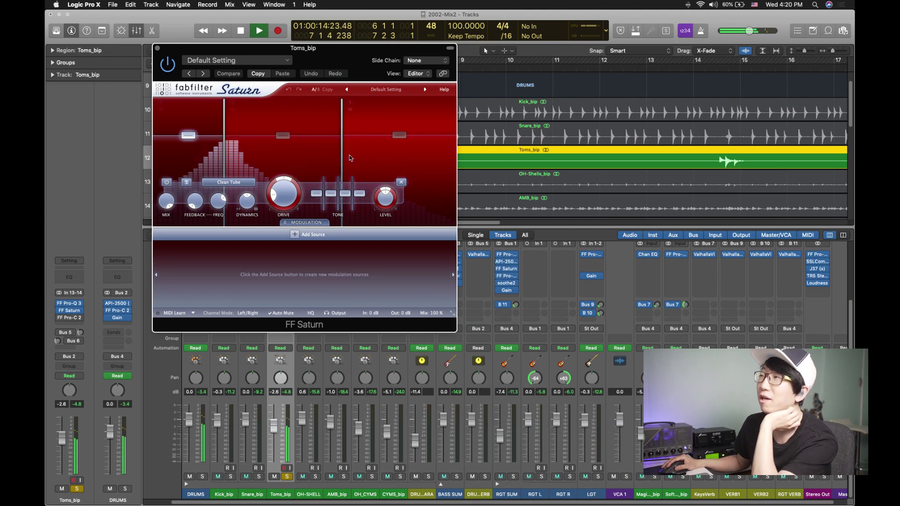
mouse_move(339, 164)
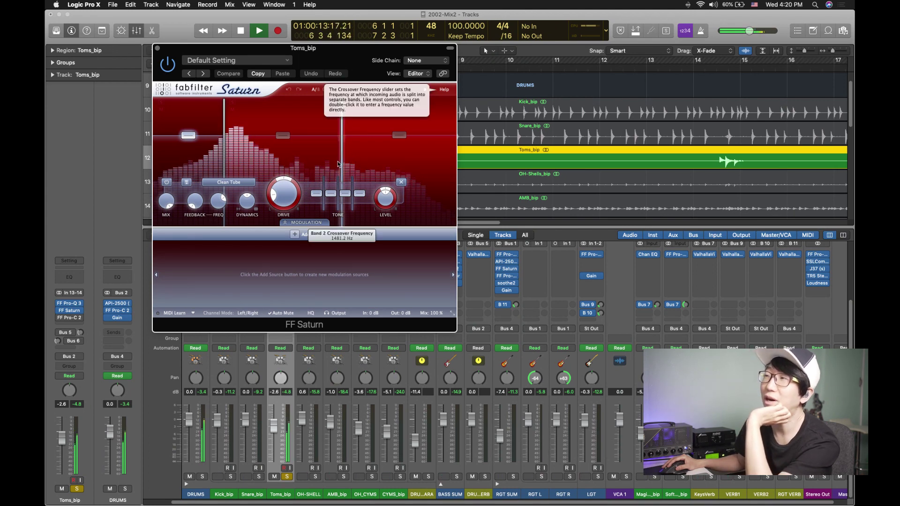
mouse_move(223, 150)
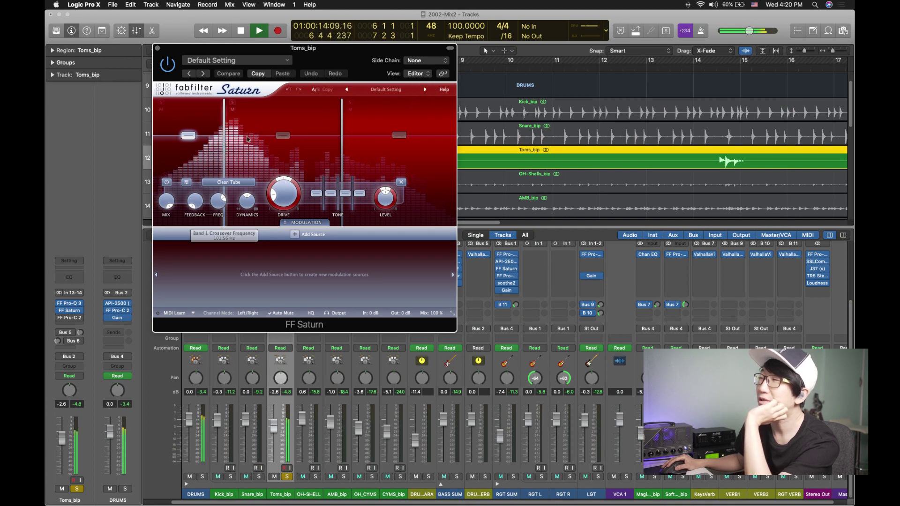
click(222, 157)
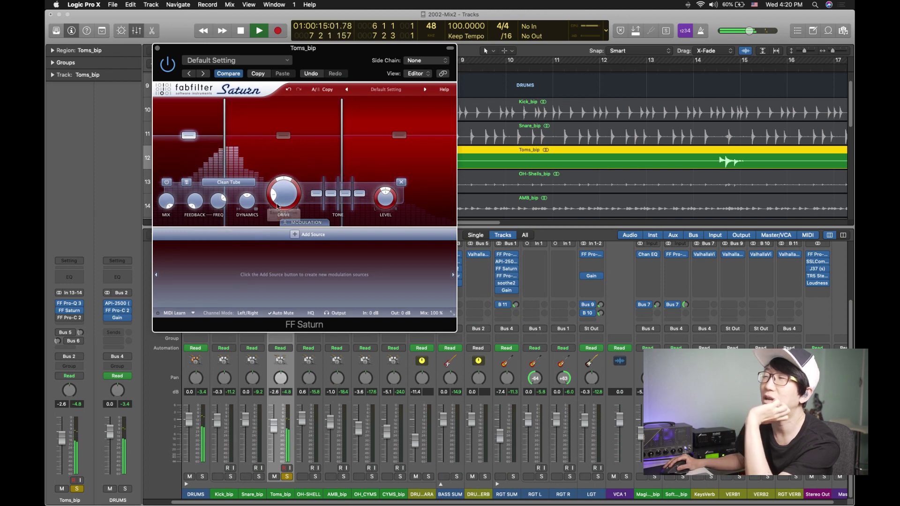
mouse_move(287, 202)
click(283, 135)
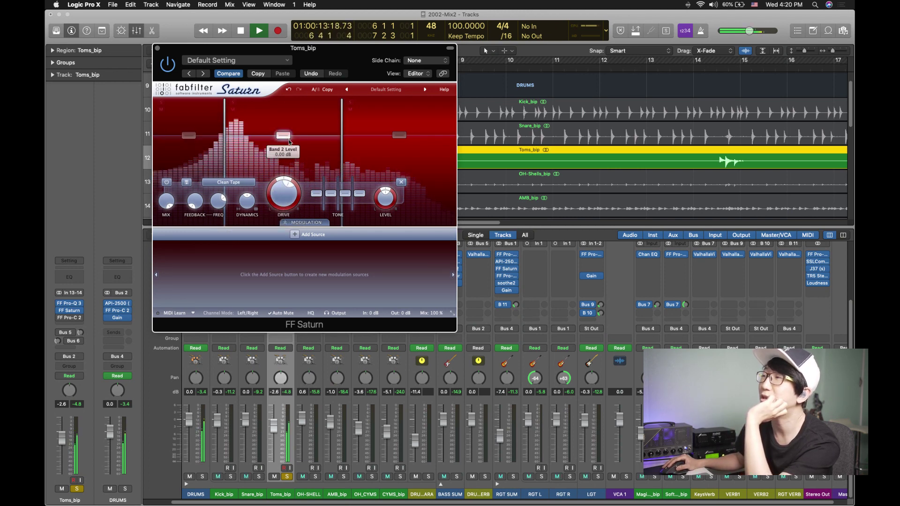
click(399, 136)
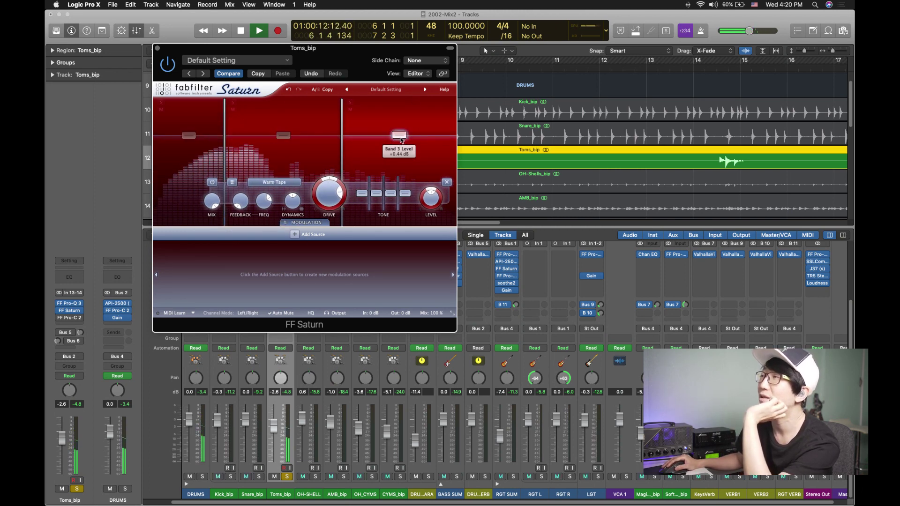
Review the drive settings of Saturn's high and middle bands on the toms and close the plug-in window.
mouse_move(329, 198)
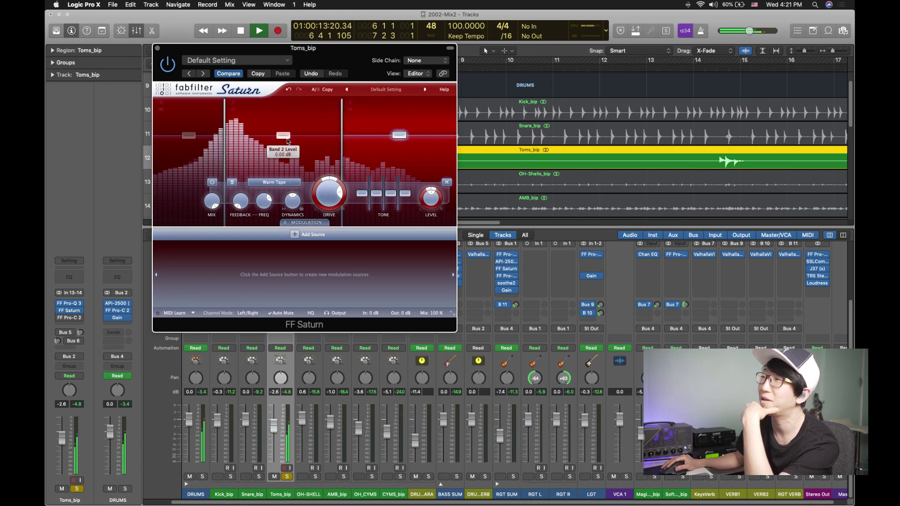
click(287, 141)
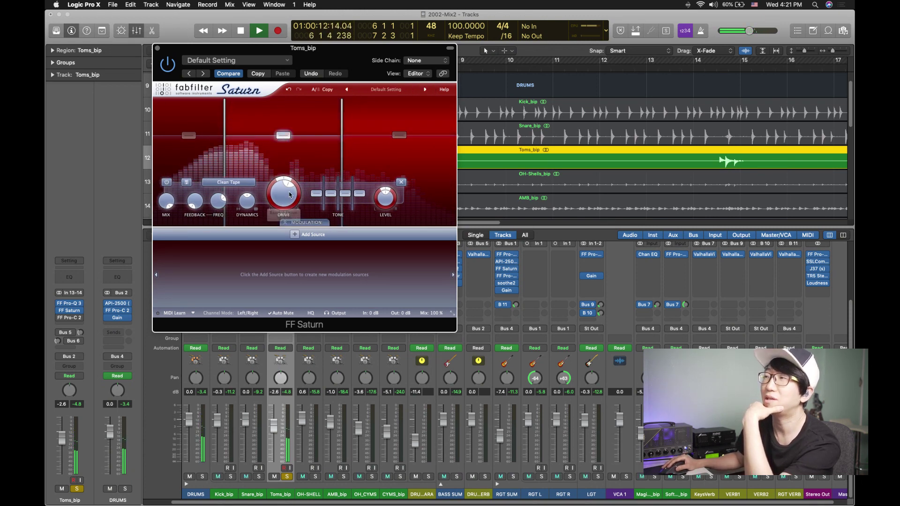
mouse_move(283, 196)
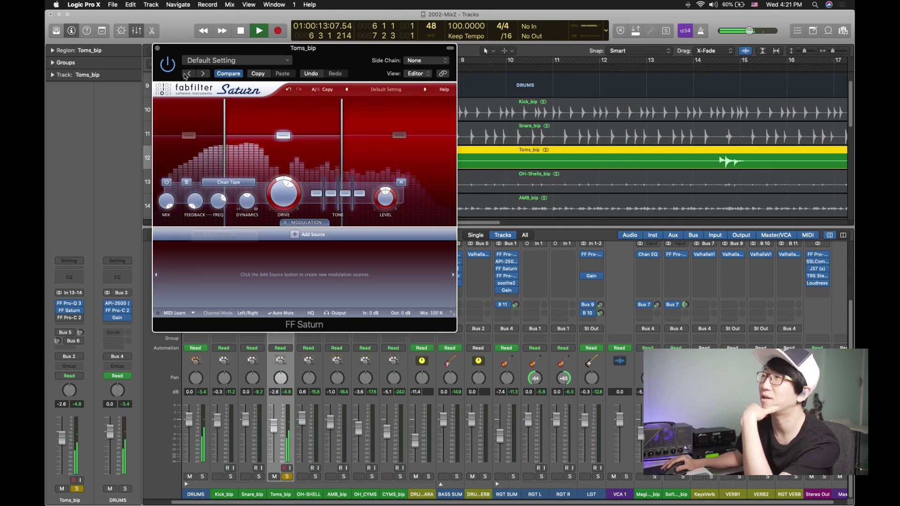
click(158, 49)
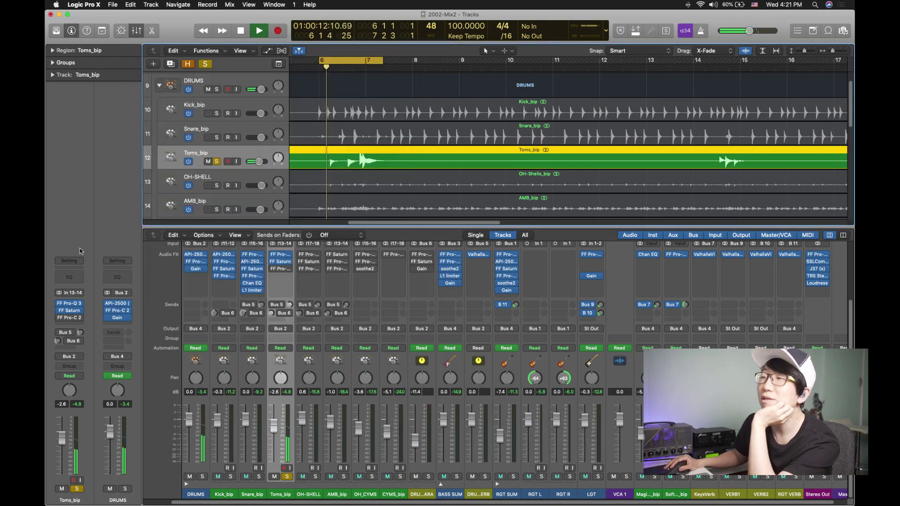
Enable Pro-C 2 on Toms_bip, review its compression settings during playback, and close its window.
click(75, 319)
click(78, 319)
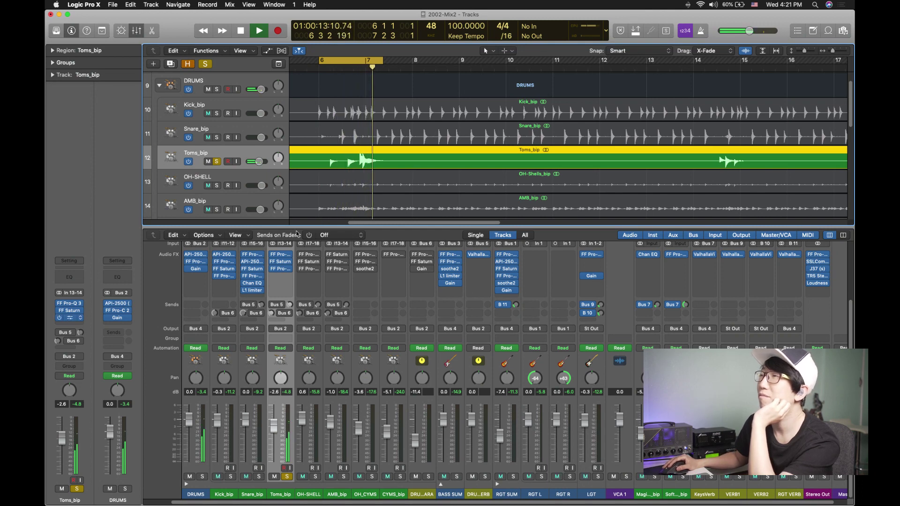
key(super+z)
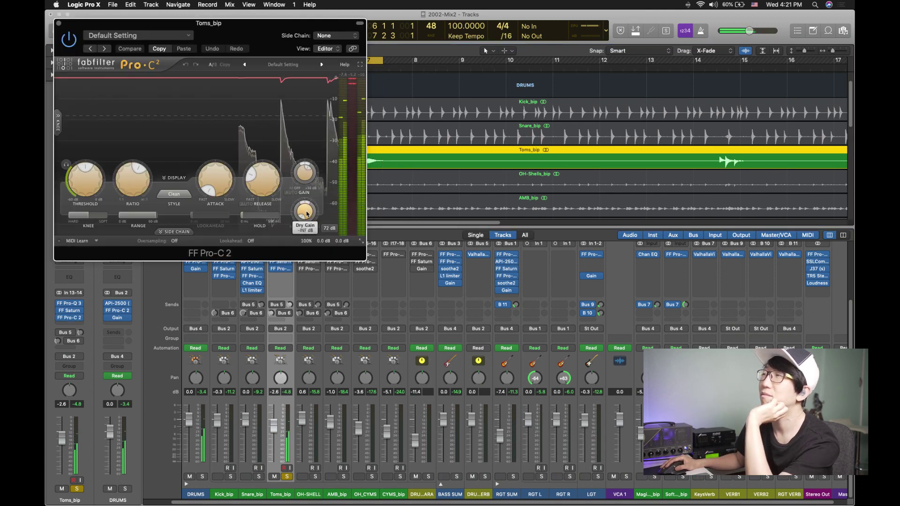
click(58, 23)
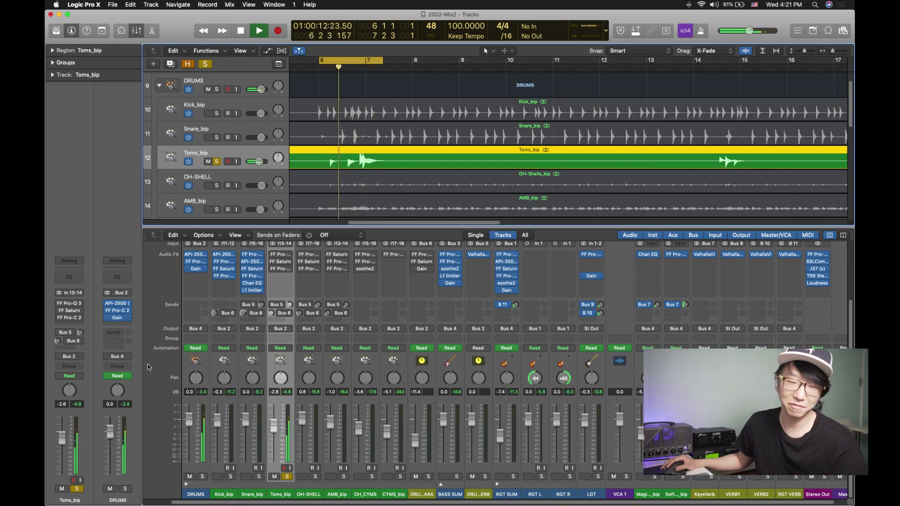
Turn Pro-Q 3, Saturn and Pro-C 2 back on for Toms_bip to compare the processed toms with the bypassed sound.
click(58, 303)
click(58, 310)
click(59, 317)
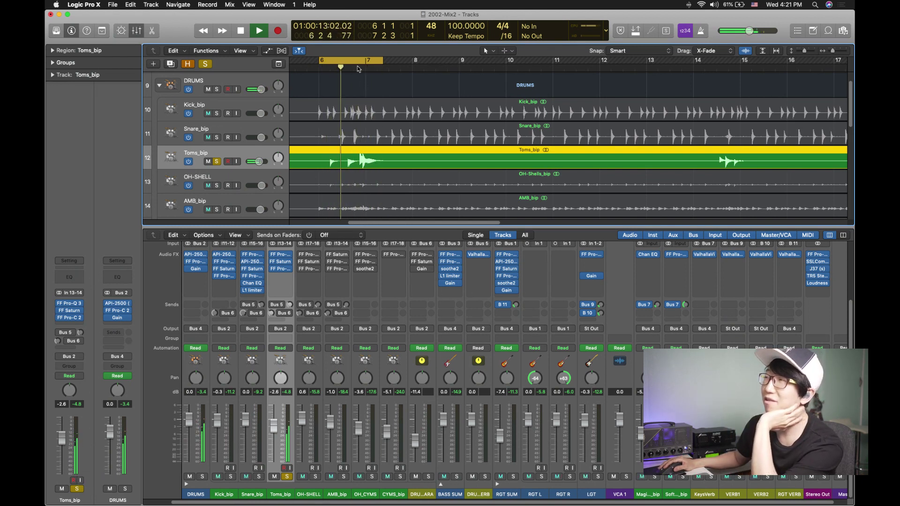
Set the cycle range to bars 5 to 15 and audition the full mix with the Toms_bip solo cleared.
key(z)
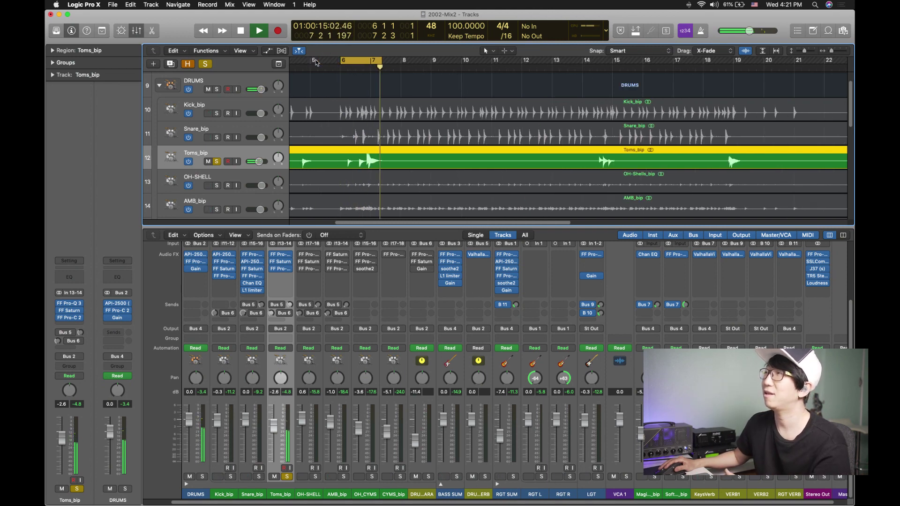
drag(349, 61, 471, 62)
key(space)
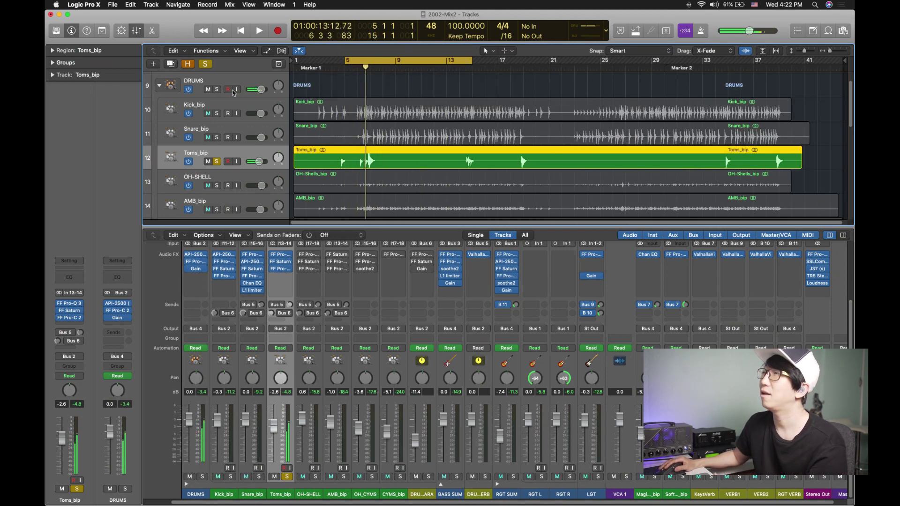
click(208, 66)
key(space)
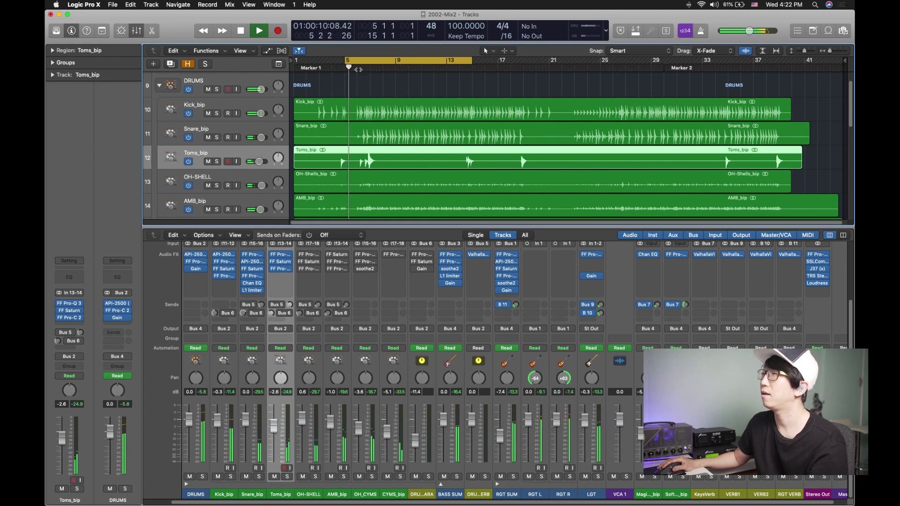
key(super+s)
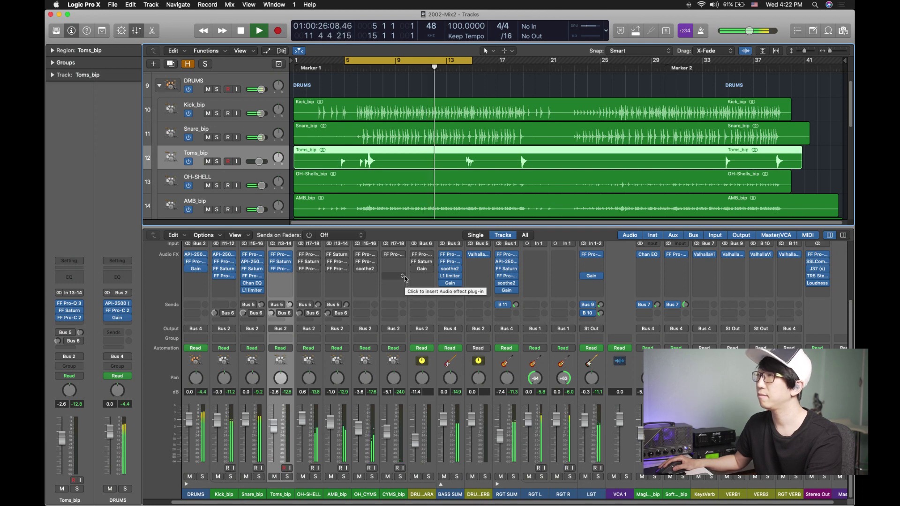
key(space)
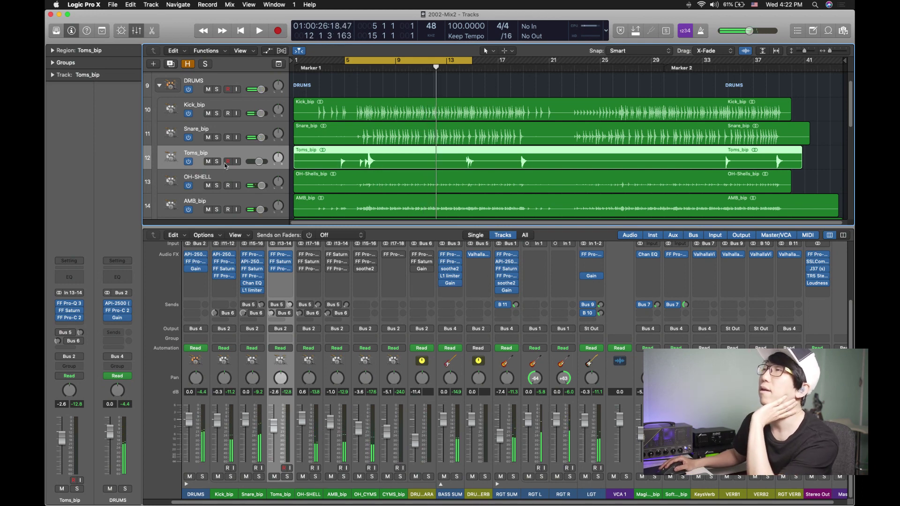
Move the OH_CYMS track above AMB_bip, directly below OH-SHELL.
scroll(232, 173, down, 2)
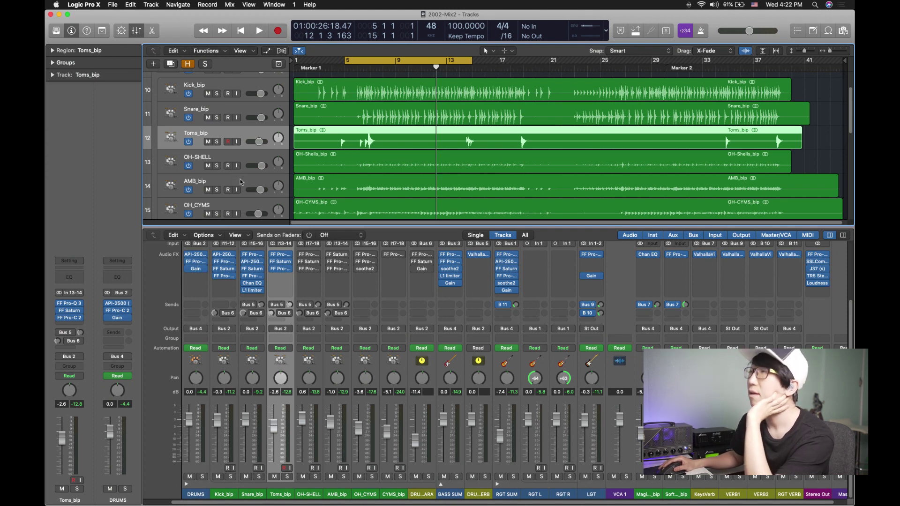
scroll(241, 169, down, 1)
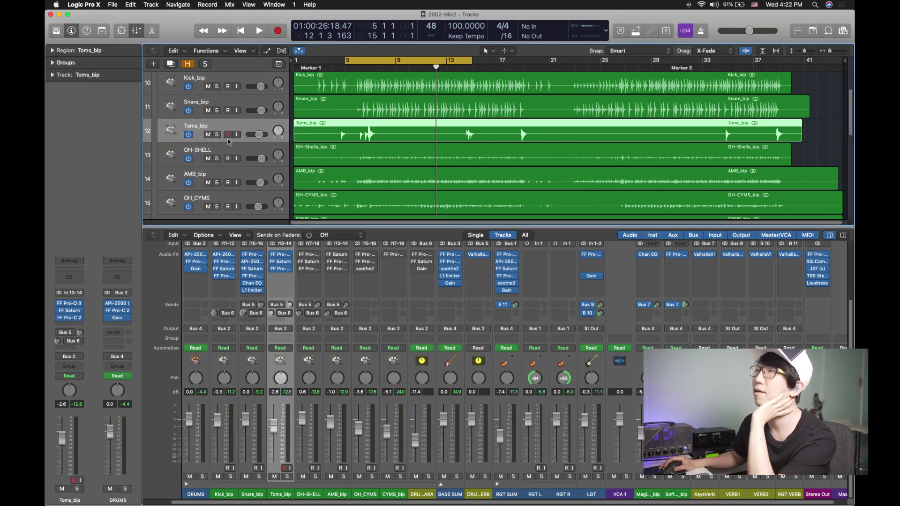
scroll(228, 139, down, 3)
click(224, 125)
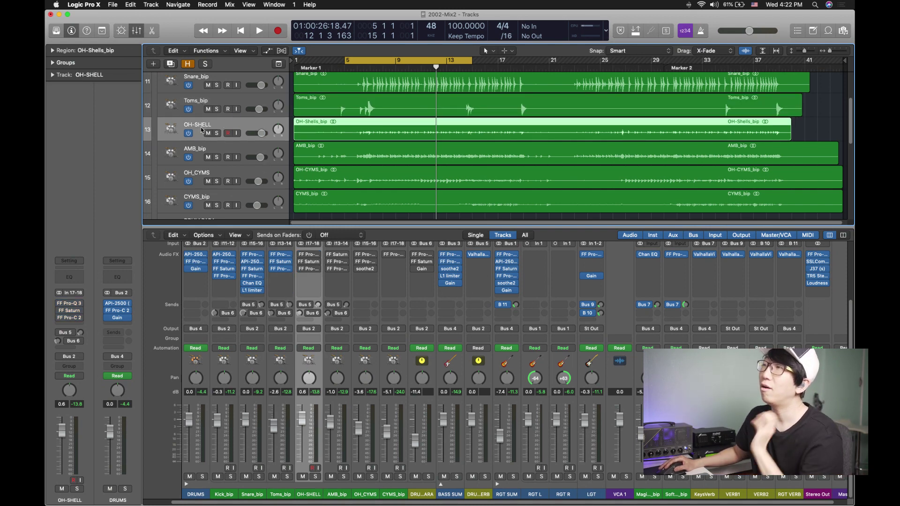
drag(204, 180, 216, 149)
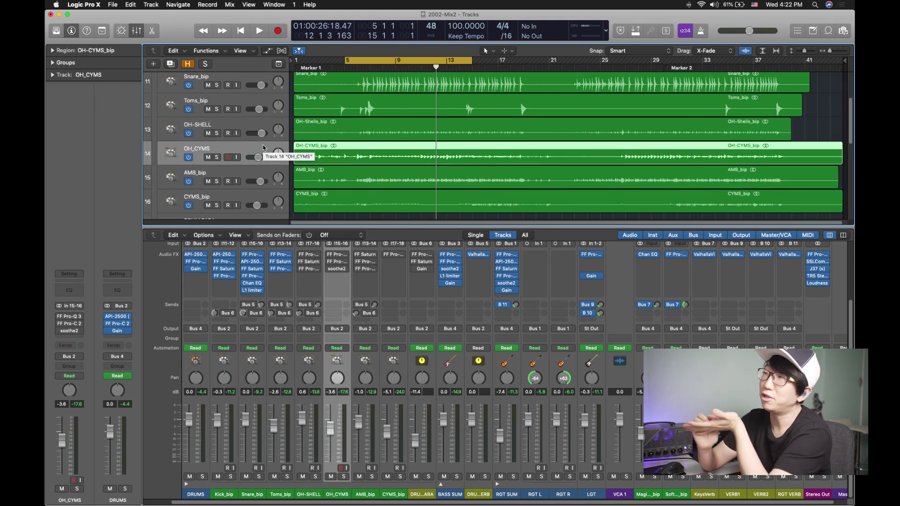
Solo the OH-SHELL track and start playback of the shell overheads.
click(217, 134)
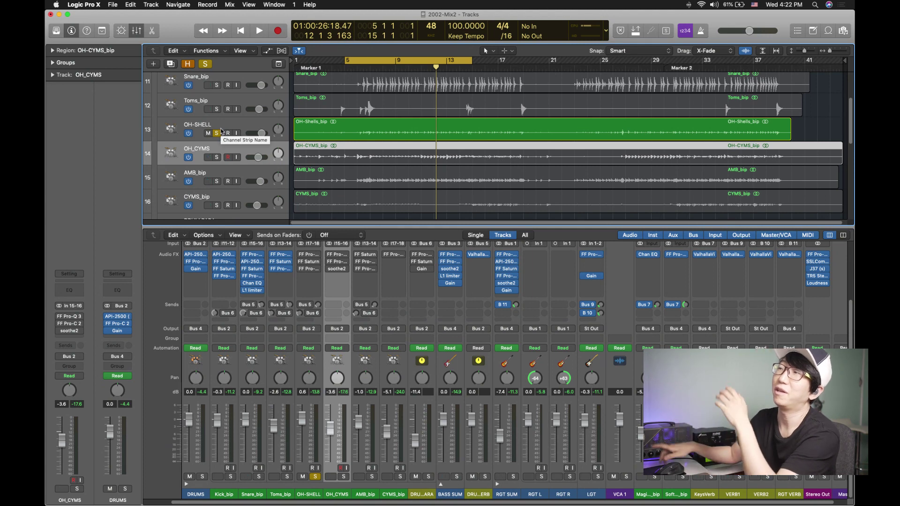
scroll(225, 120, up, 1)
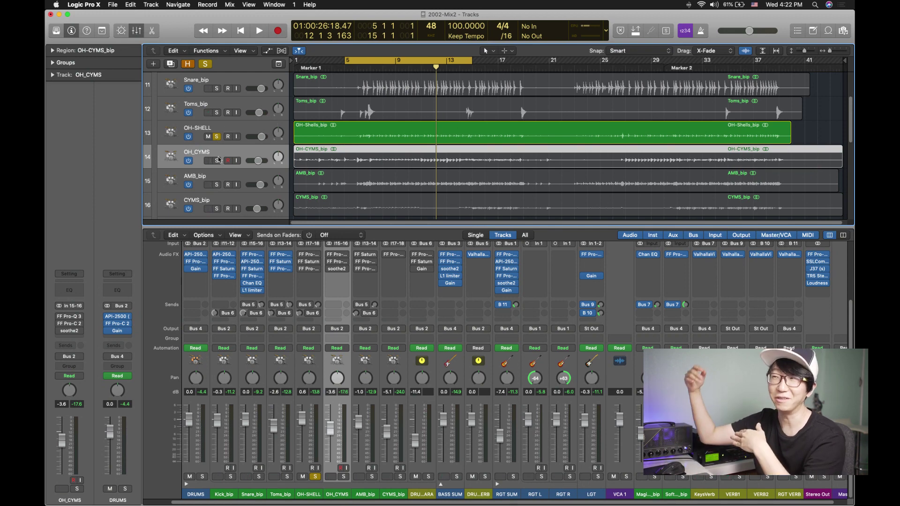
shift+click(219, 130)
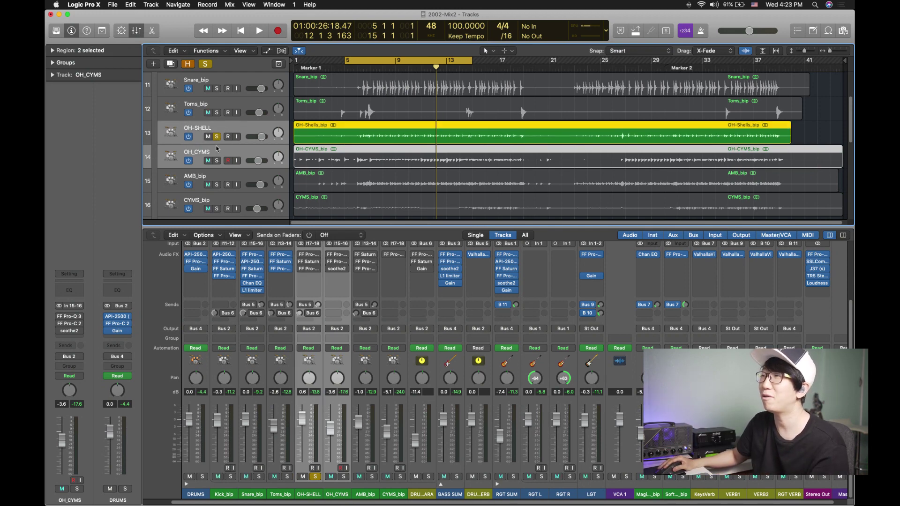
click(217, 136)
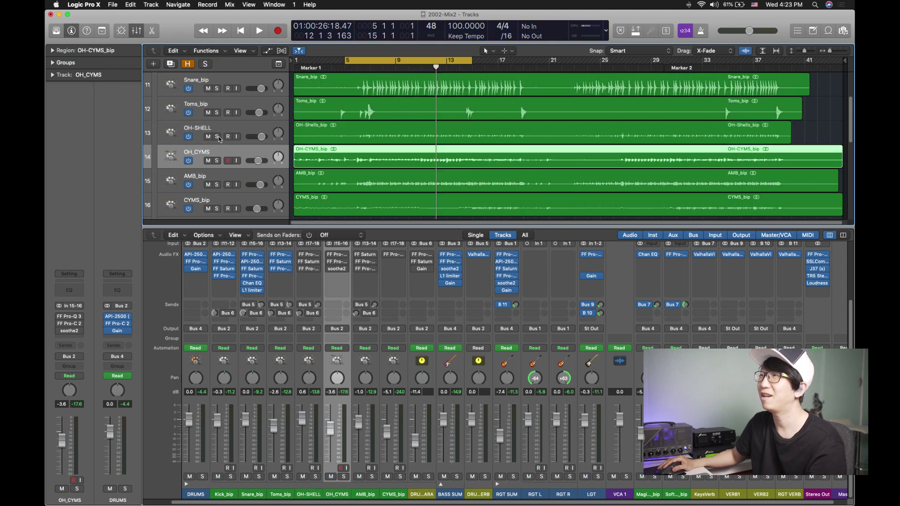
click(217, 136)
key(space)
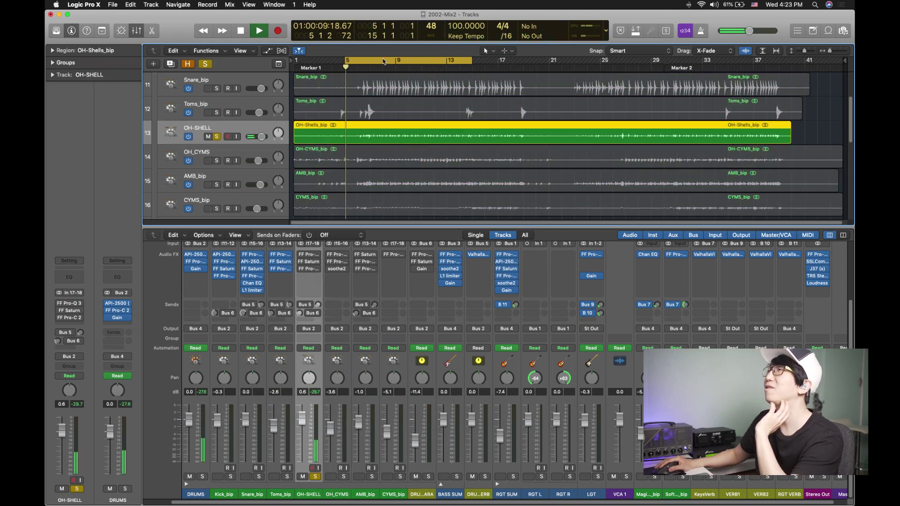
Shift the cycle range to run from 6 3 to 16 3 and audition the soloed OH-SHELL track.
drag(384, 60, 403, 60)
key(space)
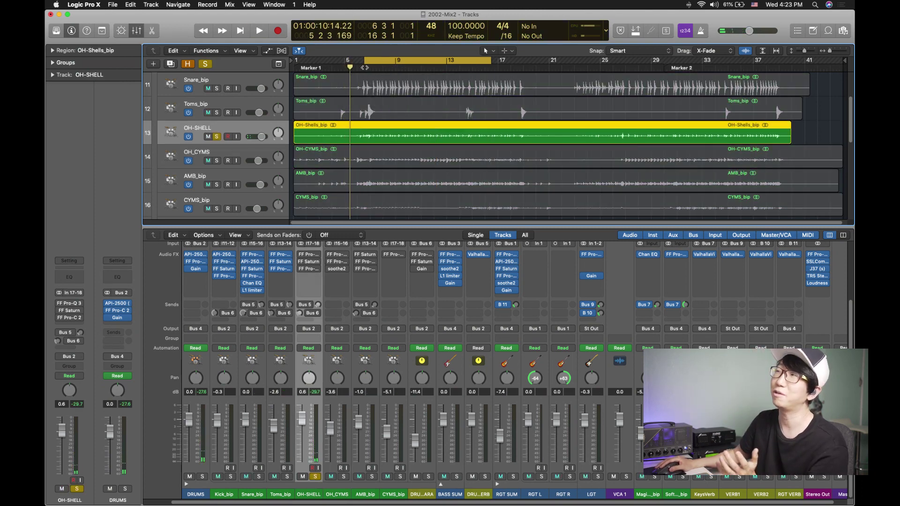
click(365, 67)
key(space)
key(space)
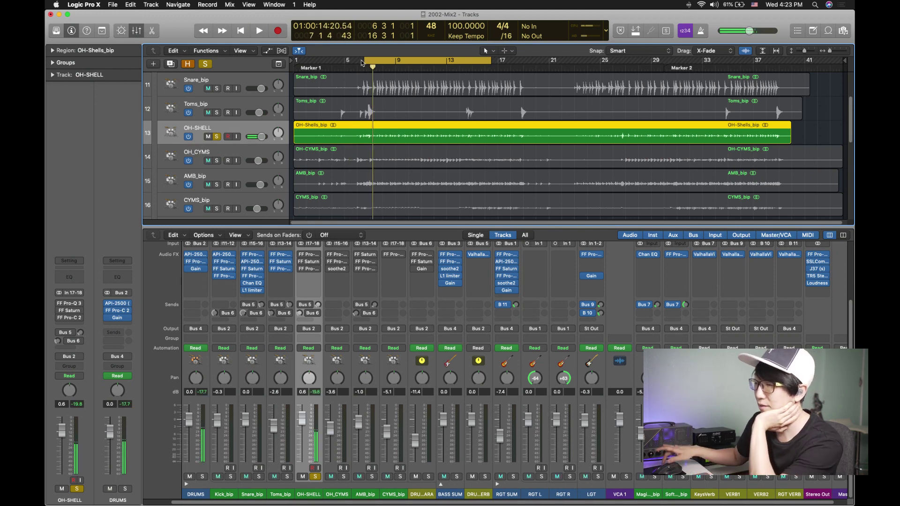
key(space)
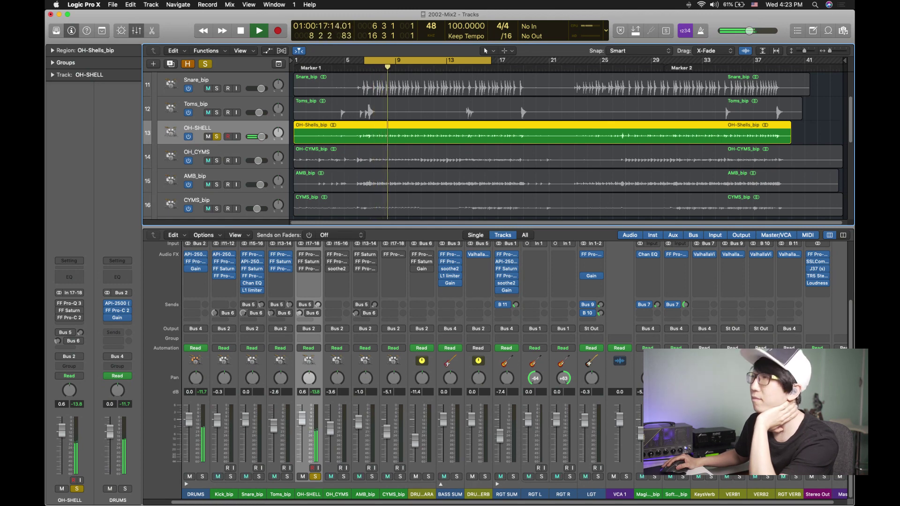
Switch the solo from OH-SHELL to OH_CYMS and audition the cymbal overheads alone.
key(space)
click(217, 160)
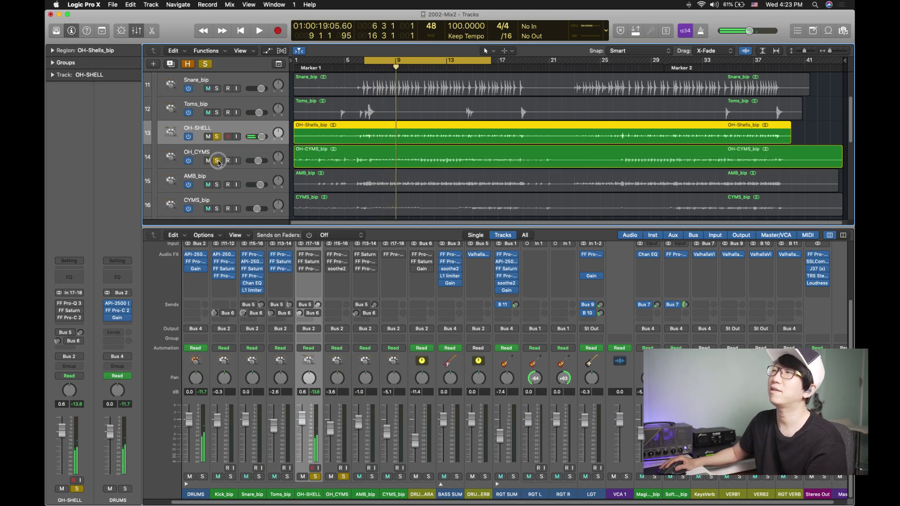
click(217, 136)
key(space)
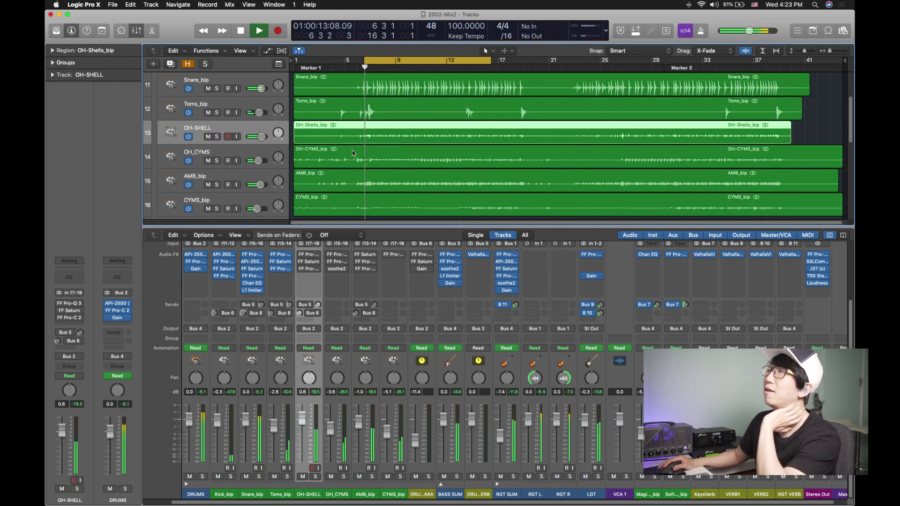
click(217, 161)
key(space)
key(space)
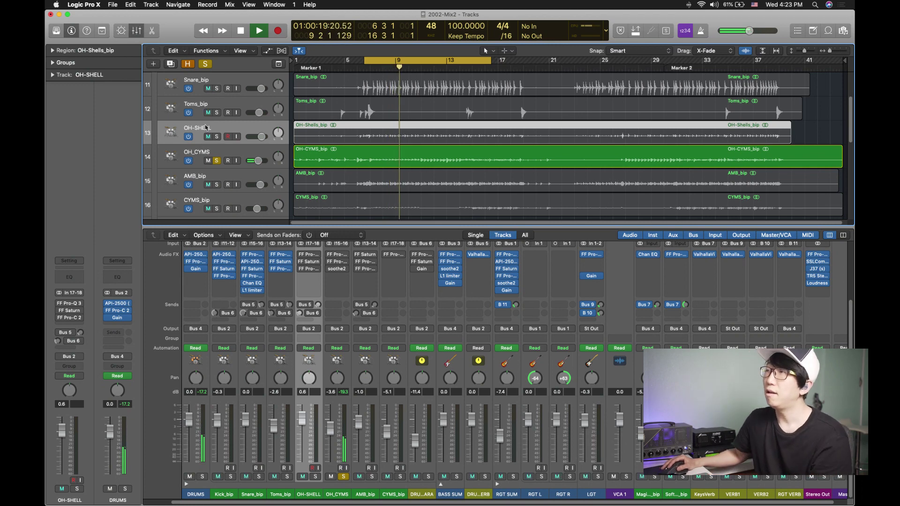
key(space)
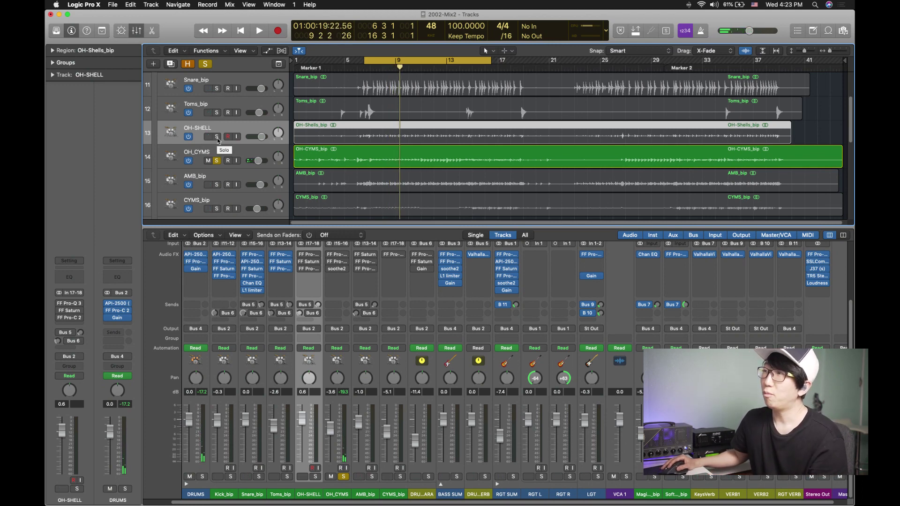
Solo OH-SHELL together with OH_CYMS and audition both overhead tracks combined.
click(217, 137)
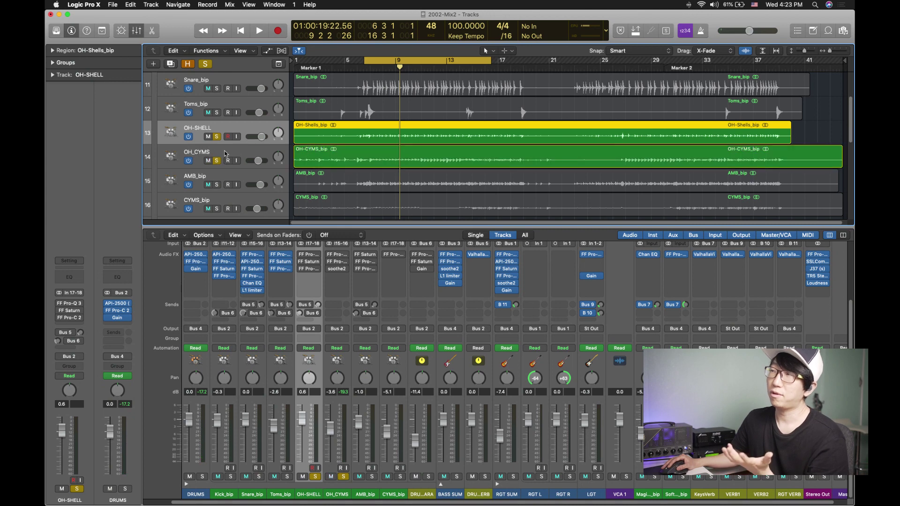
key(space)
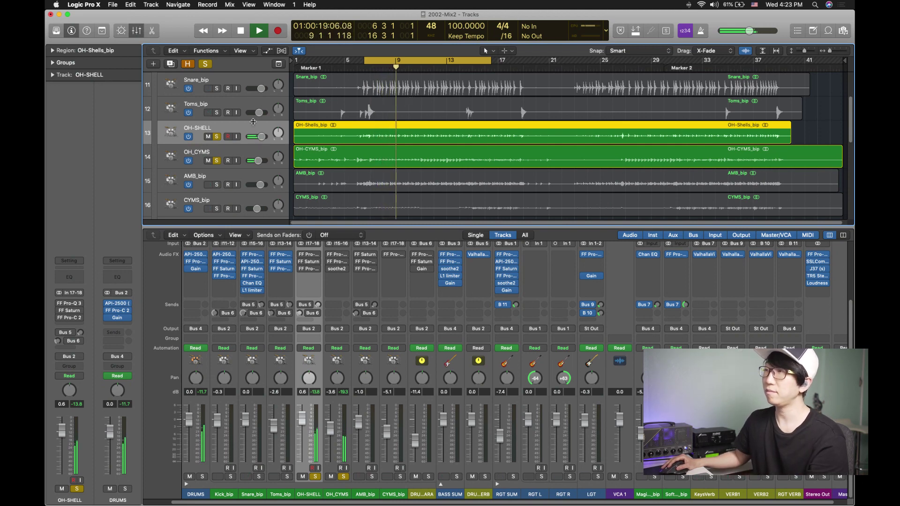
key(space)
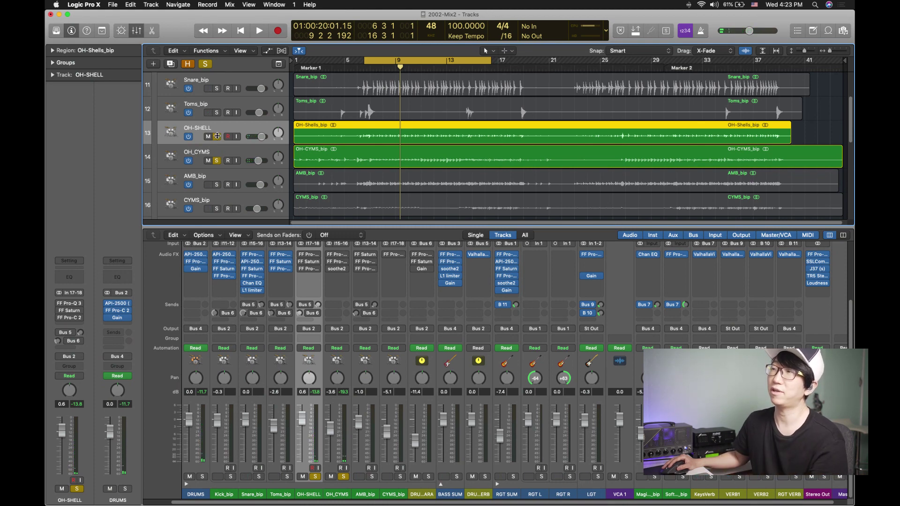
Leave only OH-SHELL soloed and play it with the cycle range moved to bars 7 to 17.
click(217, 160)
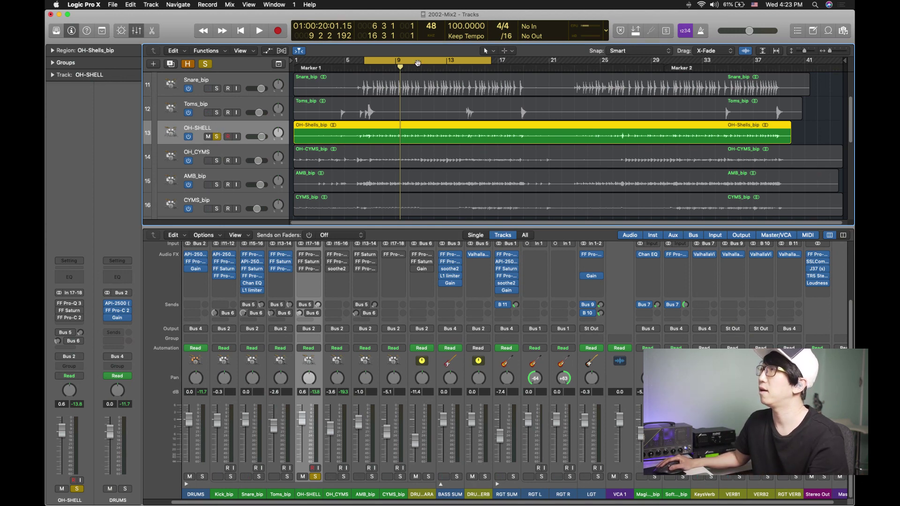
drag(417, 63, 424, 62)
key(space)
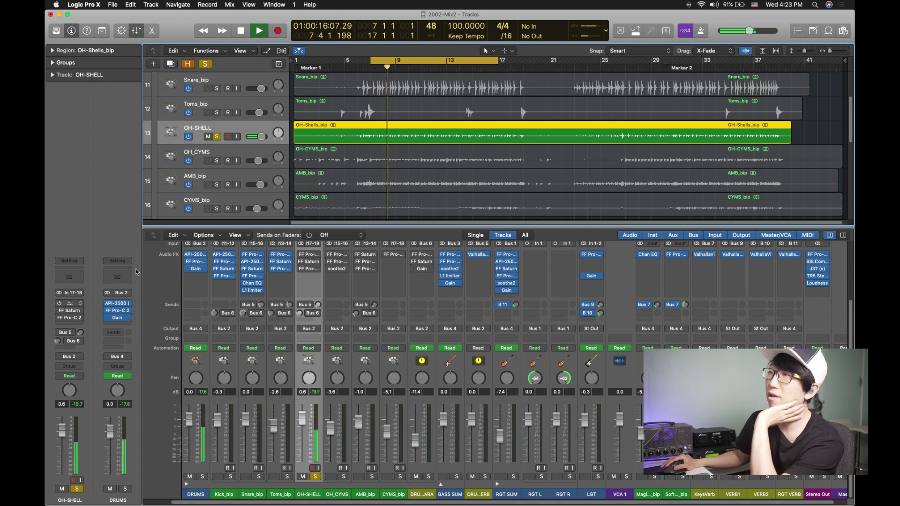
Open the Pro-Q 3 equalizer on the soloed OH-SHELL track and enable it during playback.
click(69, 303)
drag(235, 38, 280, 38)
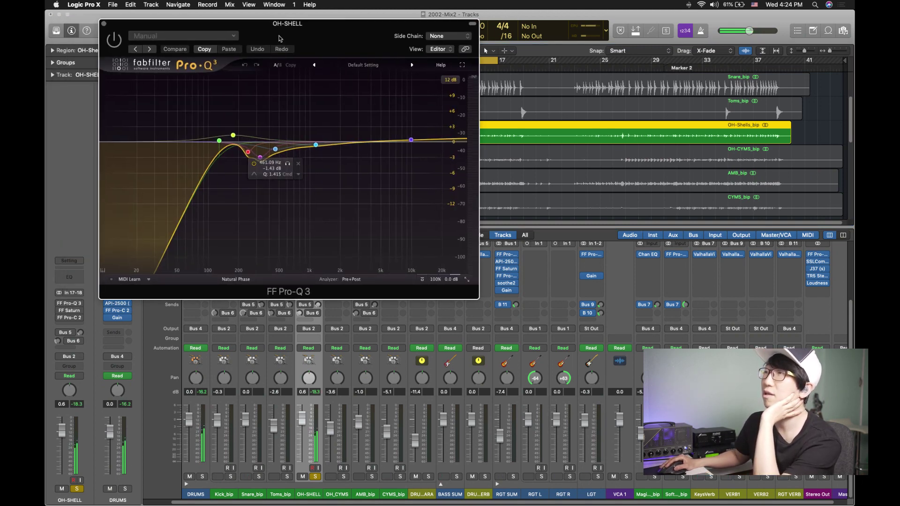
click(114, 40)
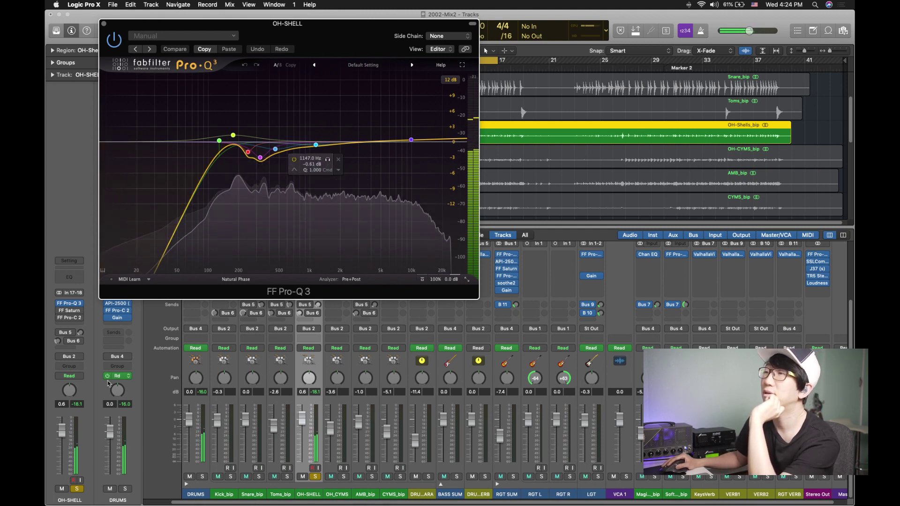
Open and enable Saturn on OH-SHELL, and examine its Dynamics, Drive and Mid tone settings.
click(71, 313)
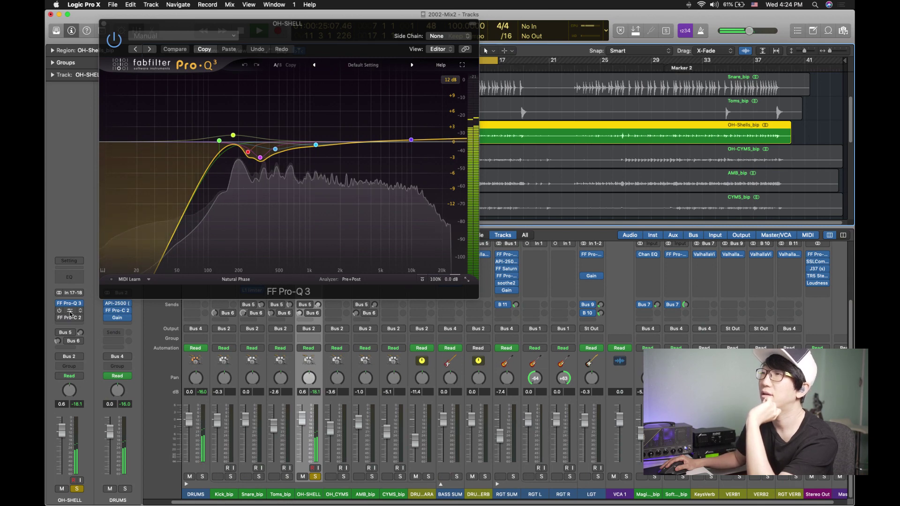
drag(206, 83, 420, 124)
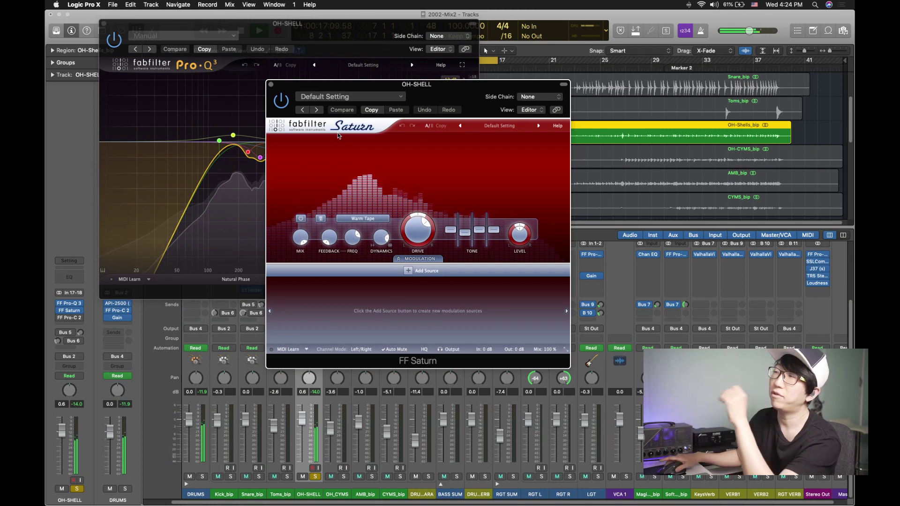
mouse_move(384, 242)
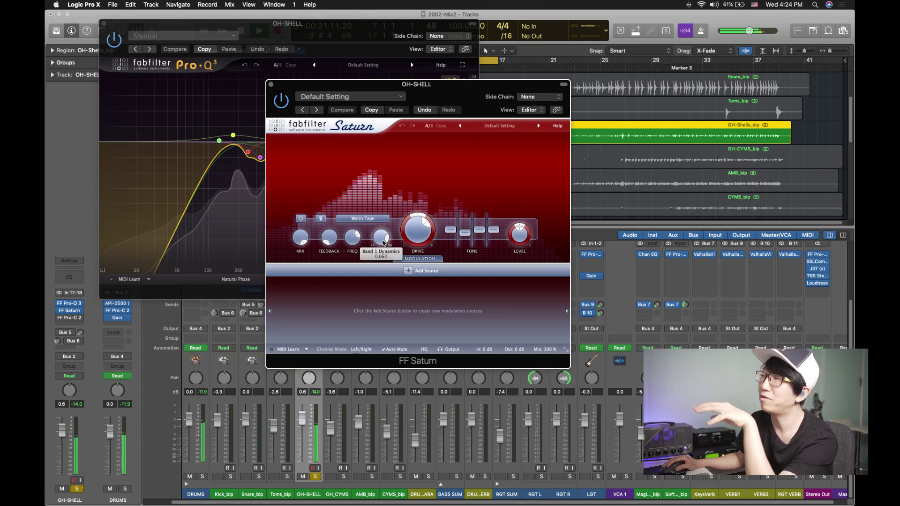
mouse_move(423, 242)
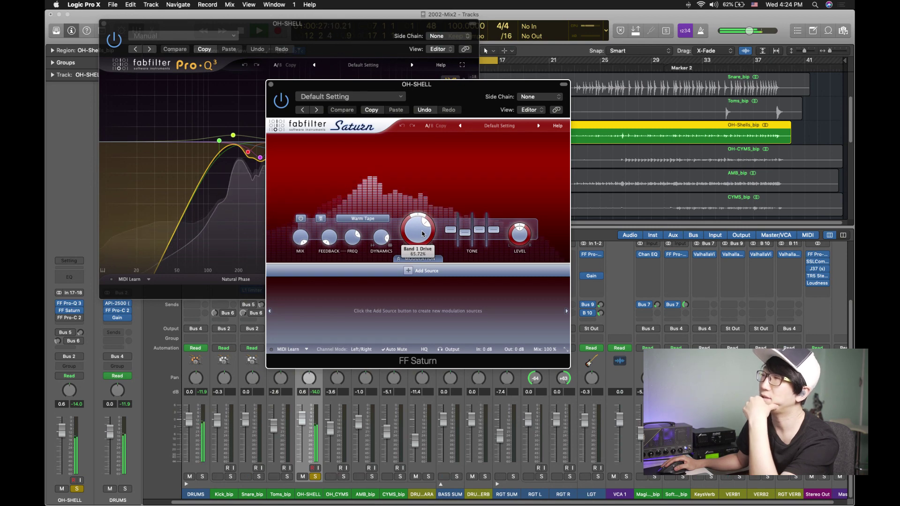
mouse_move(466, 235)
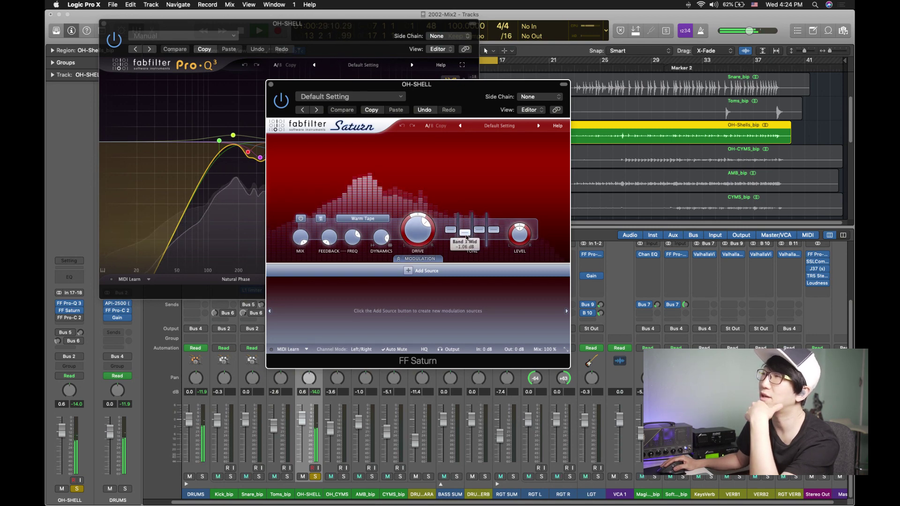
click(69, 310)
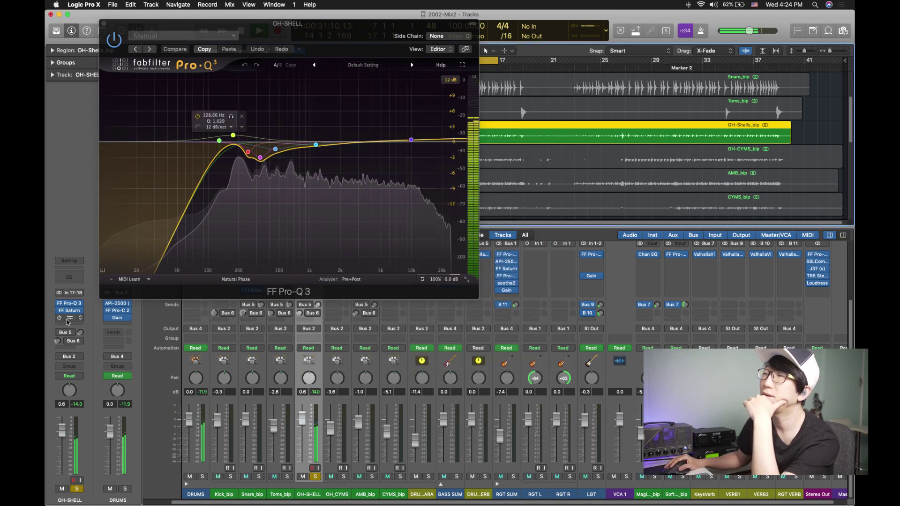
Open the Pro-C 2 compressor on OH-SHELL and enable it to hear its Punch-style compression.
click(69, 317)
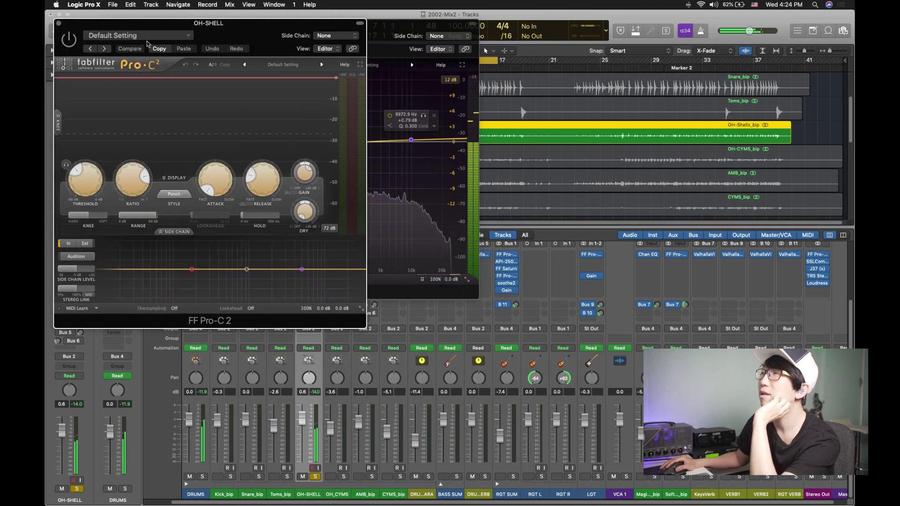
drag(219, 29, 397, 65)
click(245, 72)
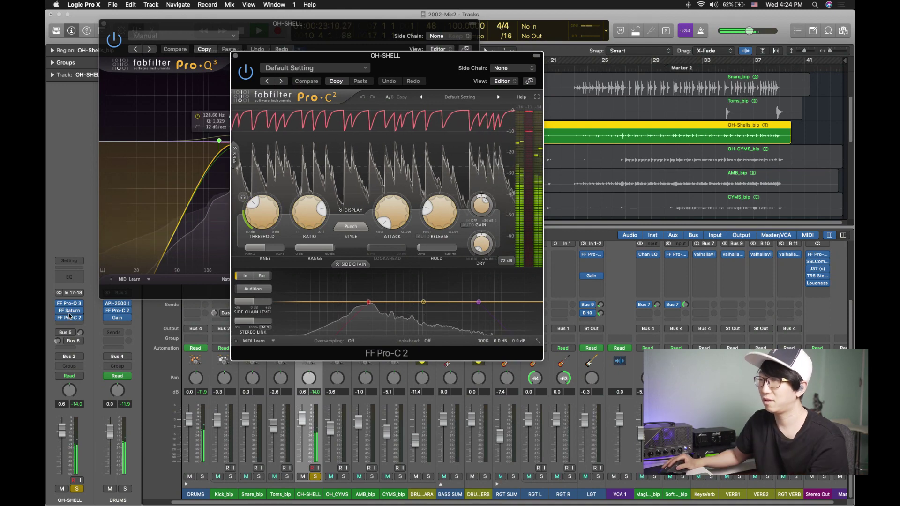
Compare soloed OH-SHELL with its three inserts bypassed and active, and close the plug-in windows.
click(59, 305)
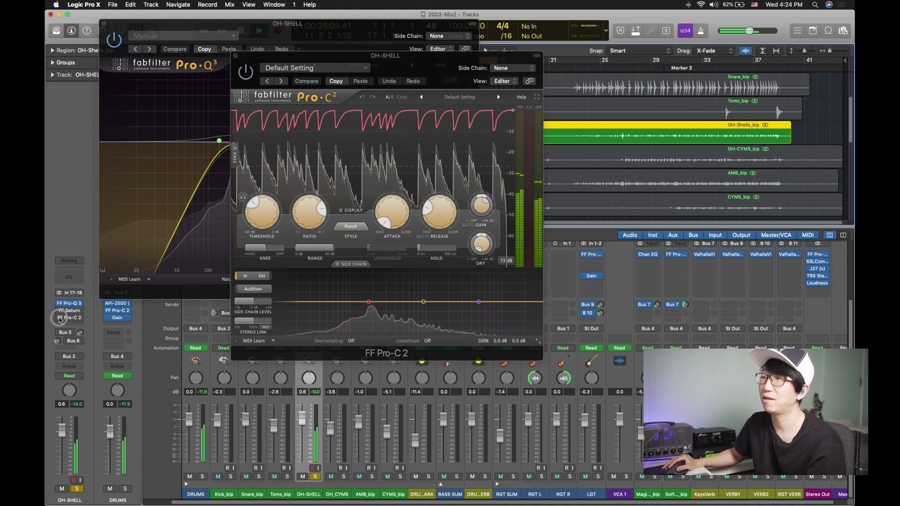
click(59, 304)
click(58, 305)
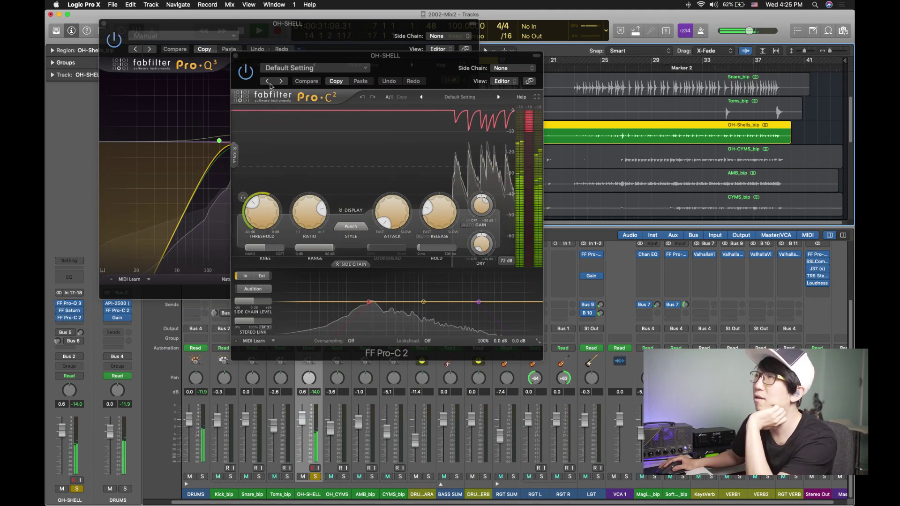
key(super+w)
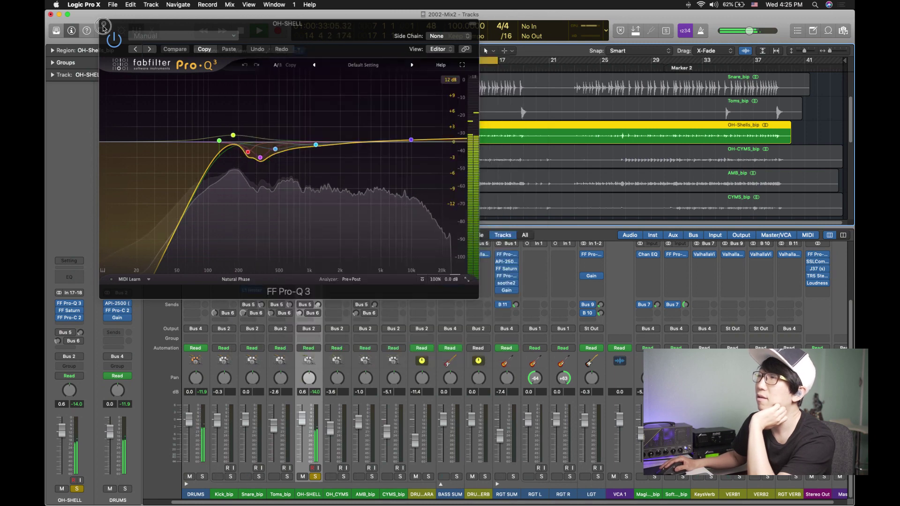
key(super+w)
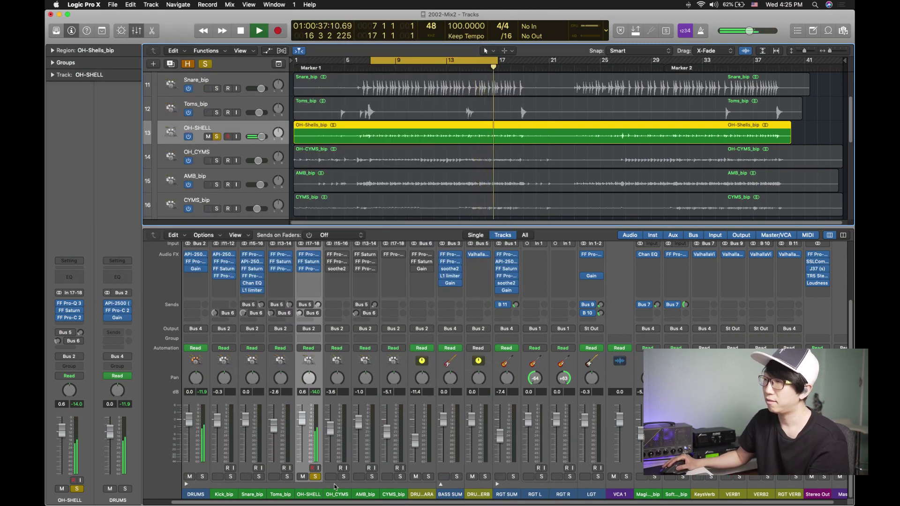
Unsolo OH-SHELL and compare its inserts bypassed and active within the full mix.
click(316, 477)
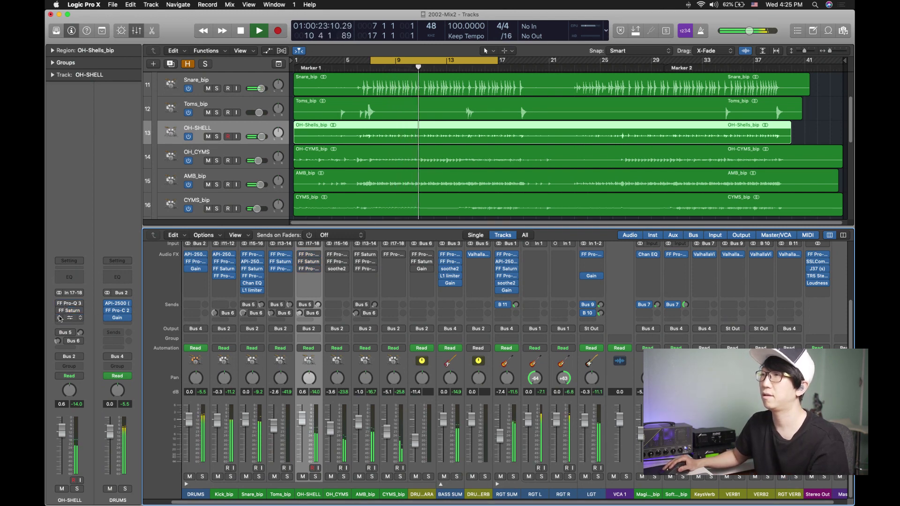
alt+click(58, 314)
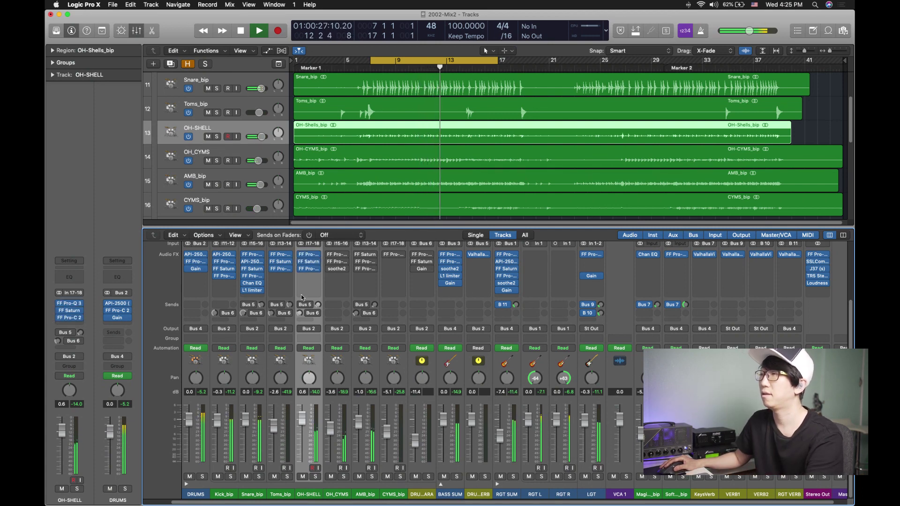
Solo OH_CYMS, enable its Pro-Q 3 during playback, and examine the low-mid EQ bands.
click(344, 477)
key(space)
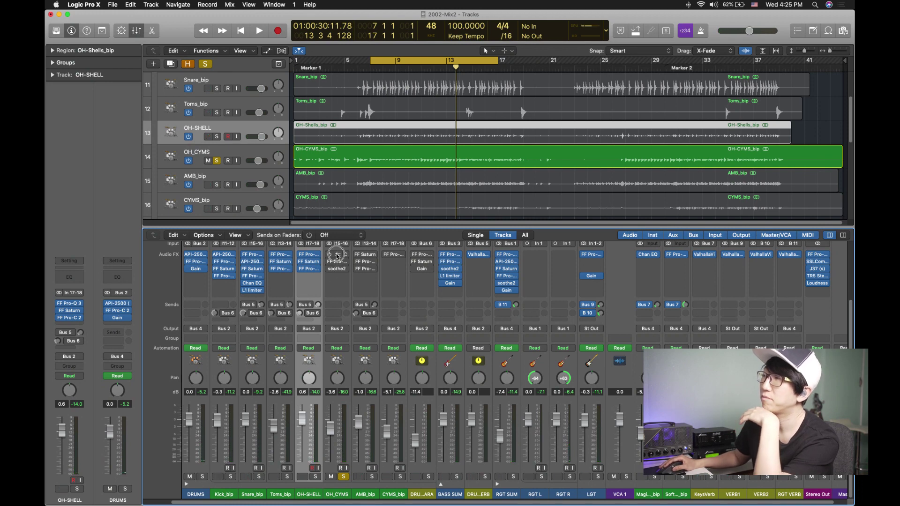
key(v)
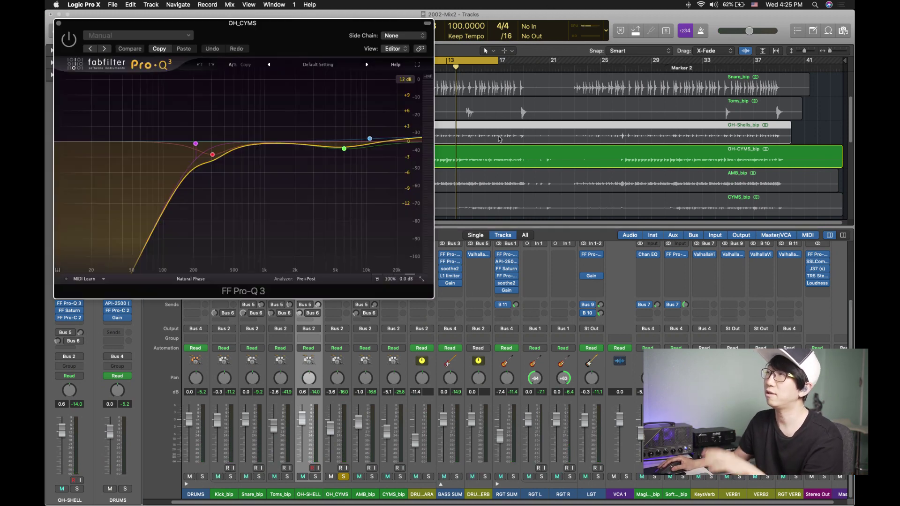
drag(283, 23, 535, 118)
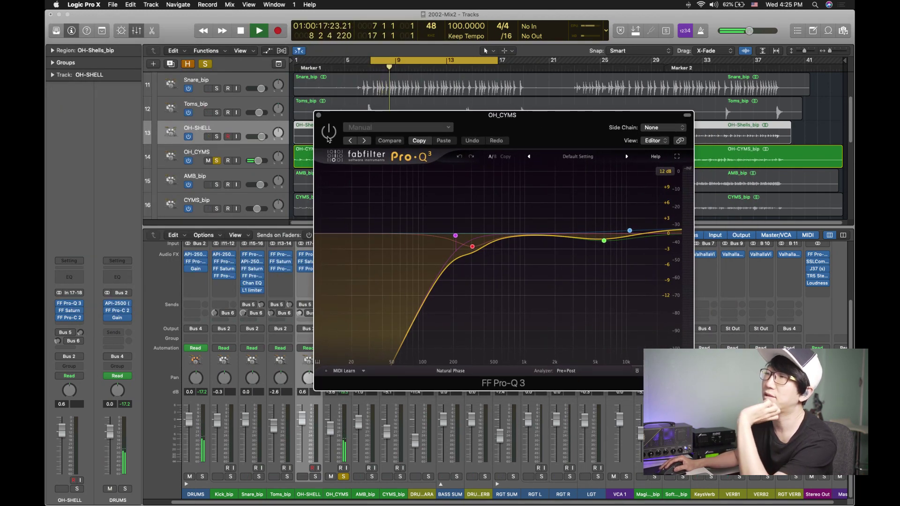
click(329, 137)
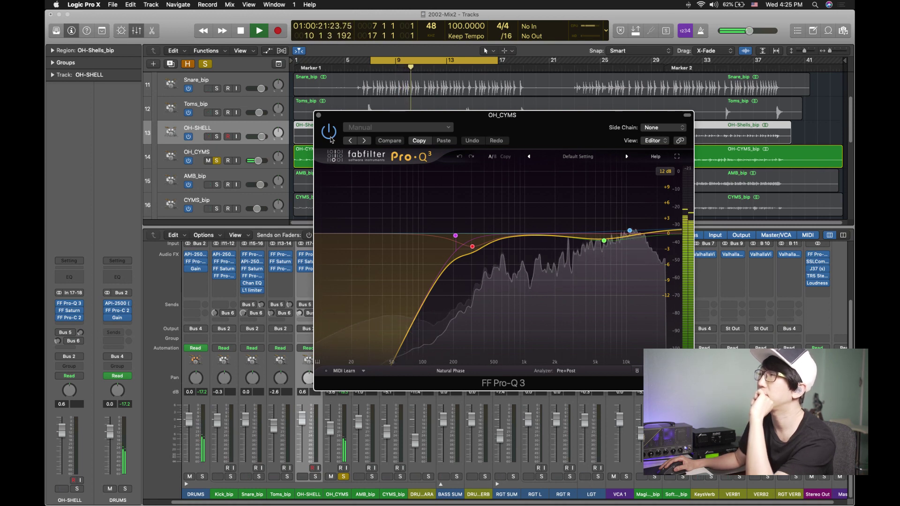
mouse_move(596, 287)
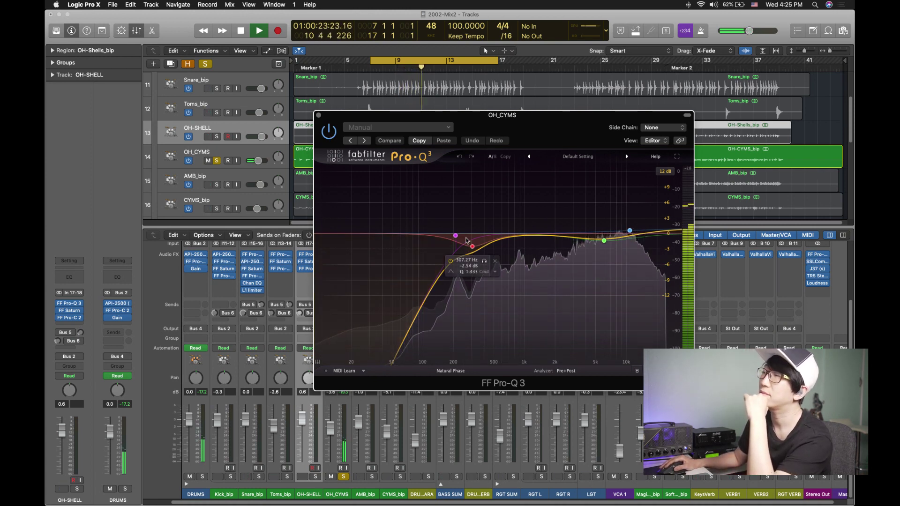
mouse_move(455, 237)
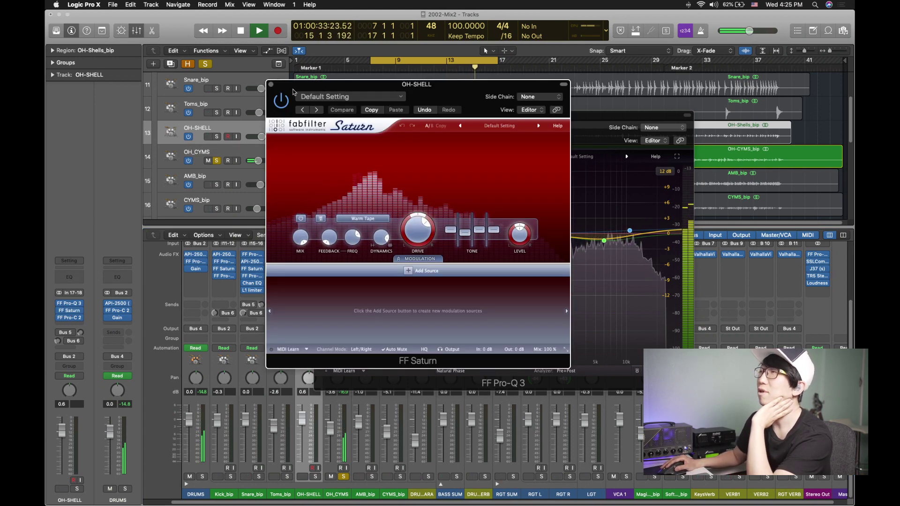
Close the open Saturn and Pro-Q 3 windows and select the OH_CYMS track.
click(271, 85)
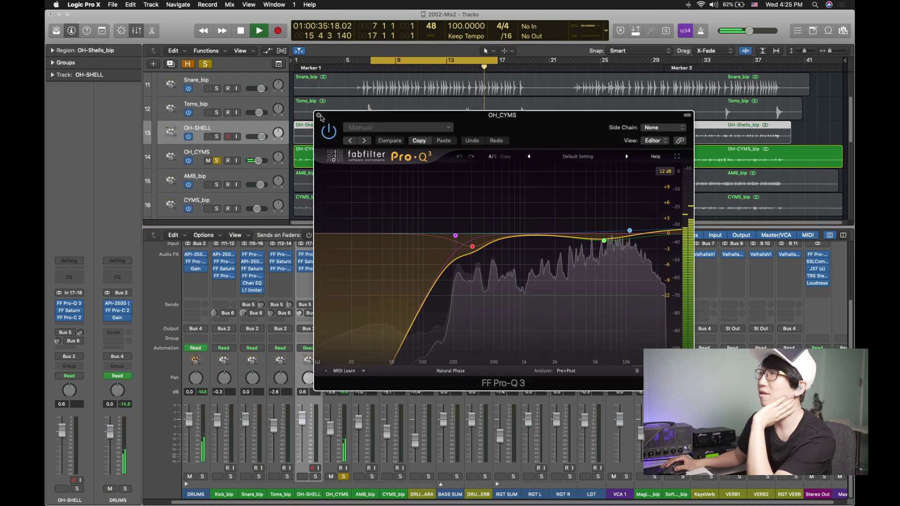
click(318, 115)
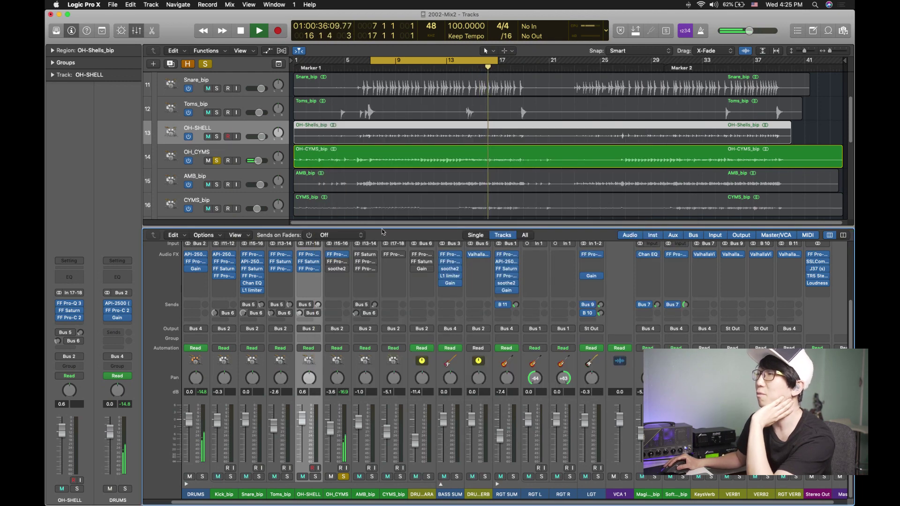
click(395, 496)
click(337, 495)
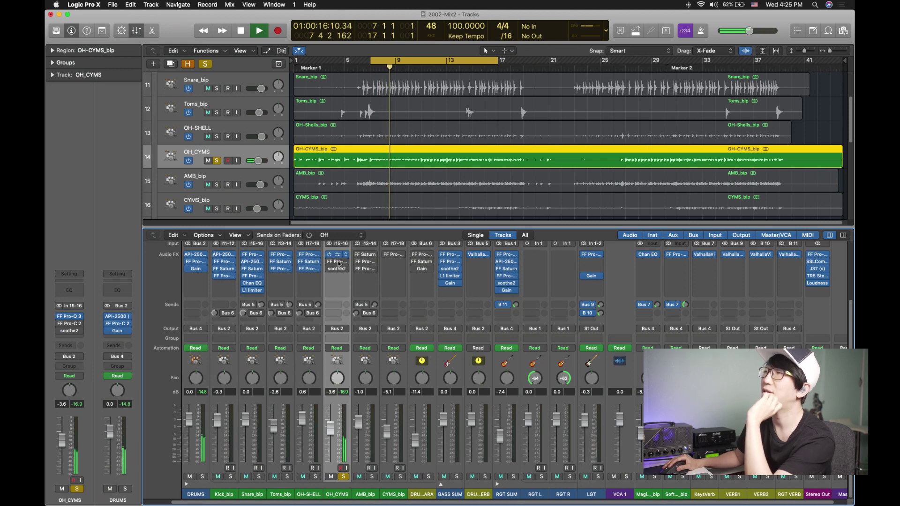
Open and enable the Pro-C 2 compressor on OH_CYMS beside its Pro-Q 3, audition it, and stop playback.
click(337, 262)
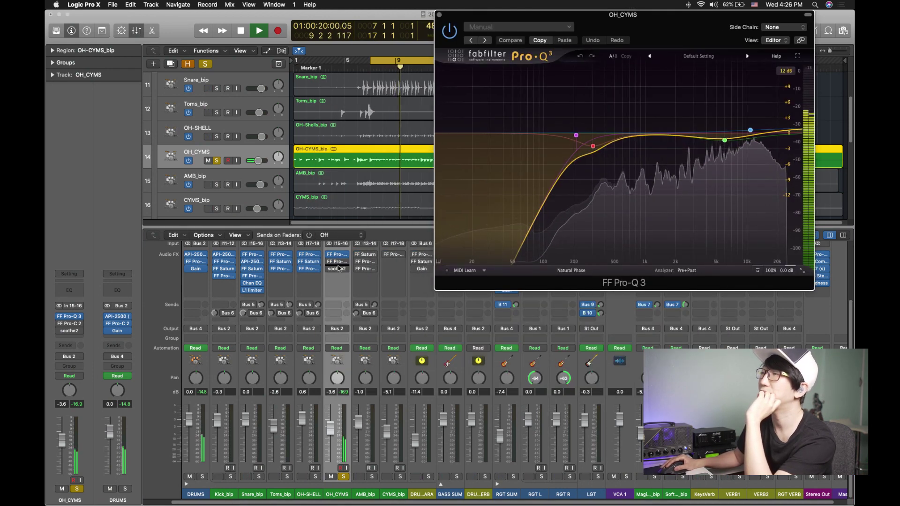
click(336, 262)
click(336, 264)
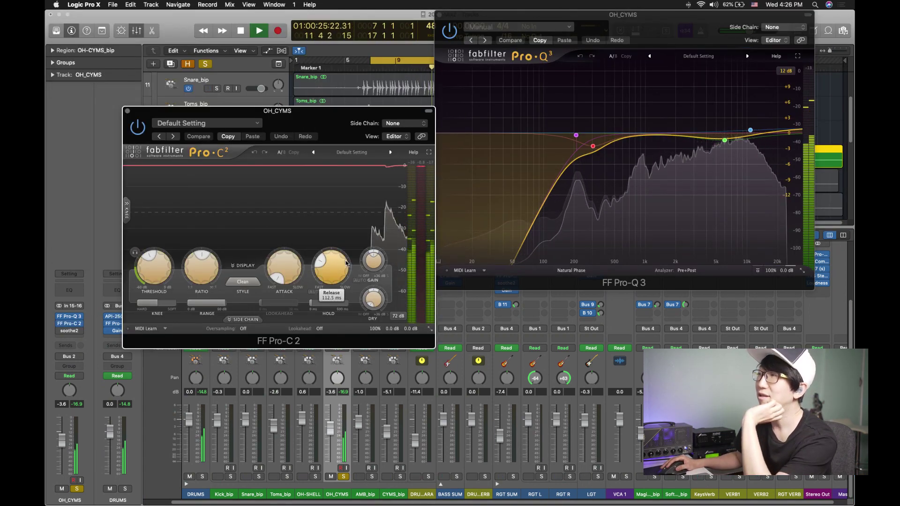
mouse_move(347, 263)
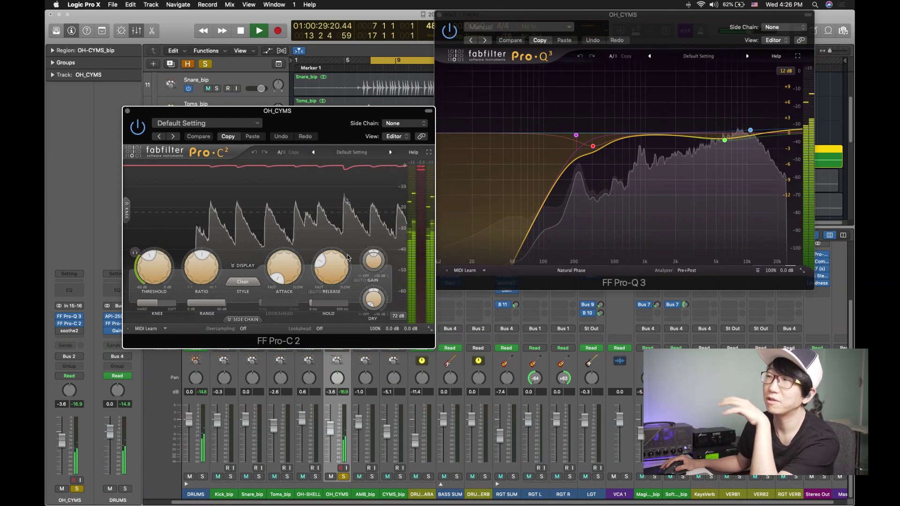
key(space)
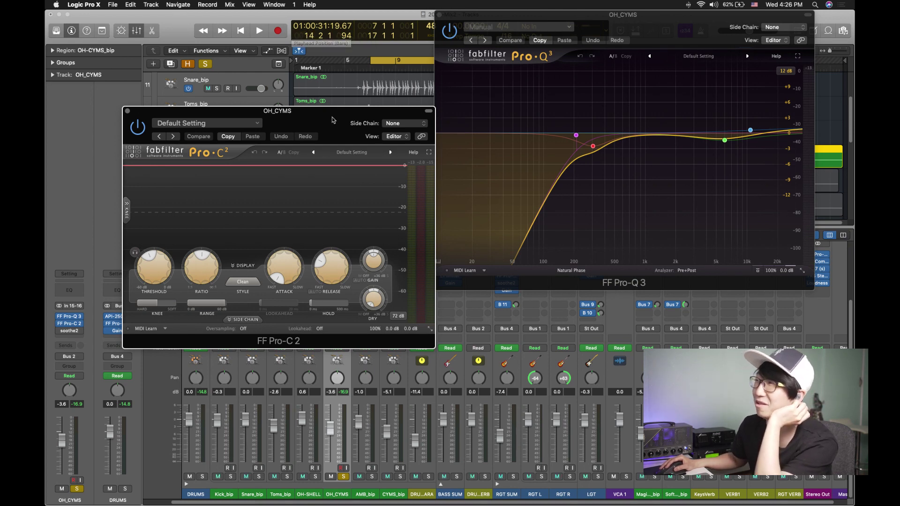
Replay the soloed OH_CYMS track to examine the Pro-C 2's gain reduction and release setting.
drag(332, 120, 380, 113)
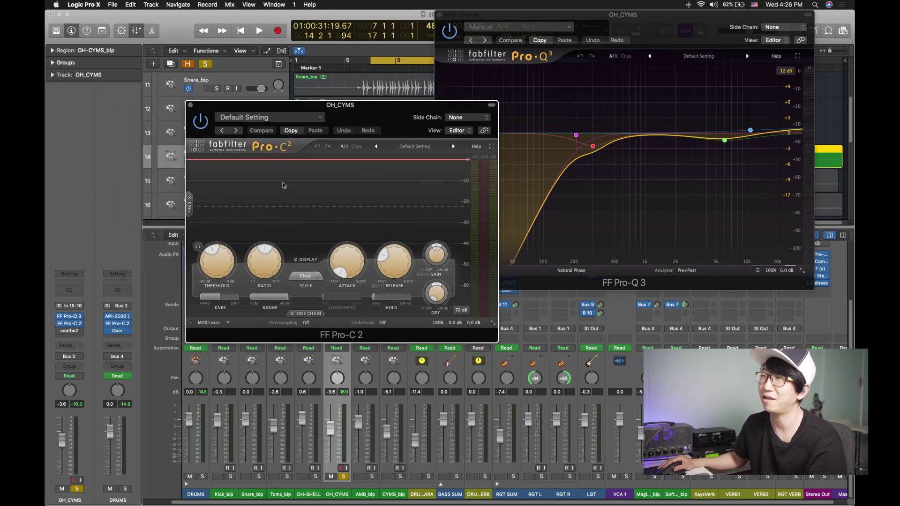
key(space)
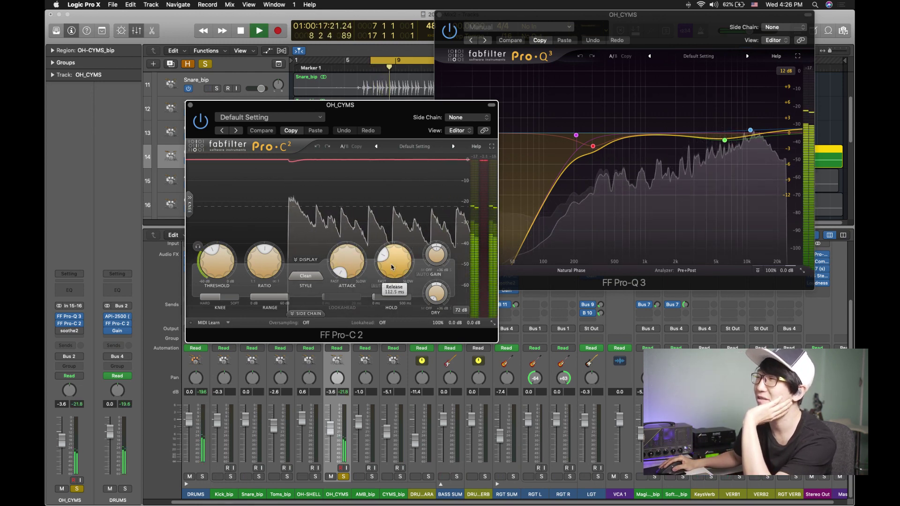
mouse_move(392, 266)
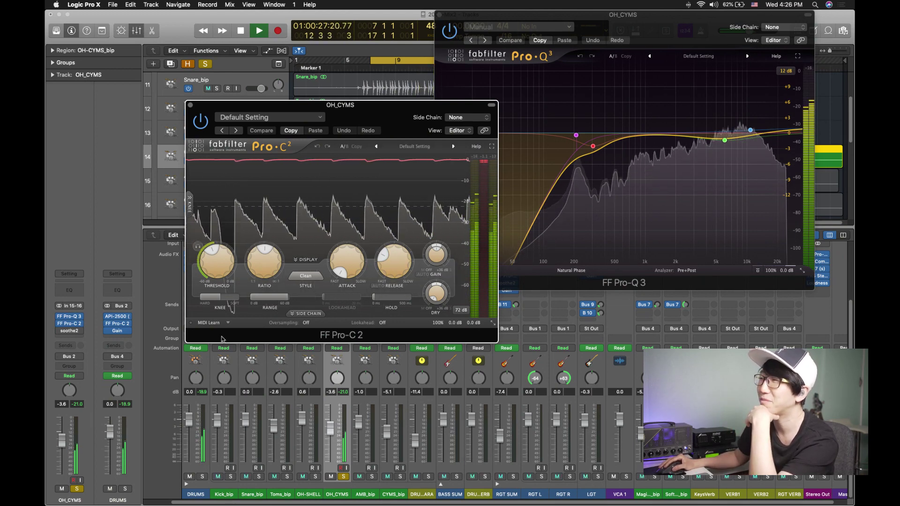
key(space)
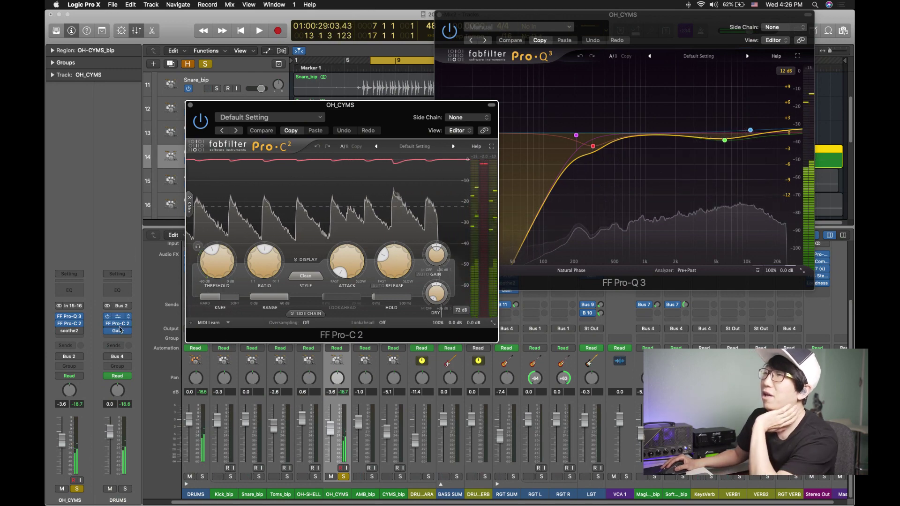
Open the soothe2 plug-in on OH_CYMS and bring its settings into clear view.
click(72, 333)
click(72, 332)
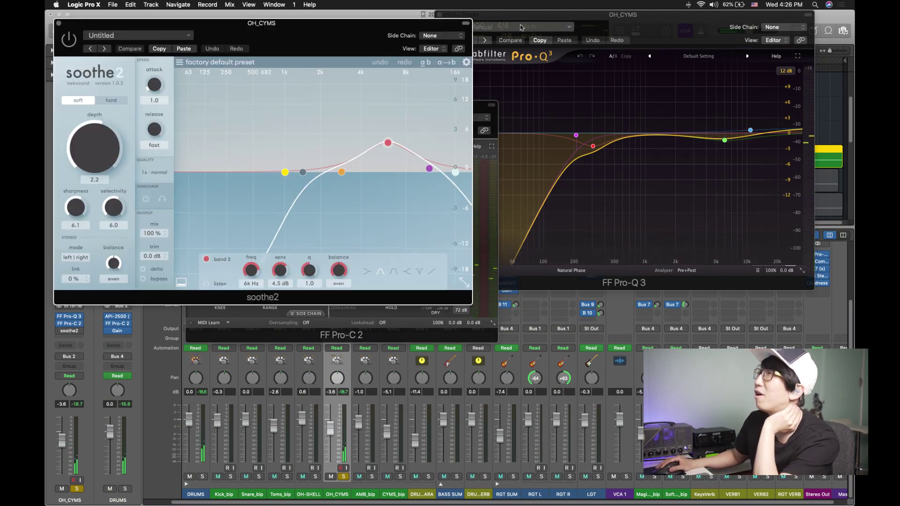
drag(310, 40, 489, 129)
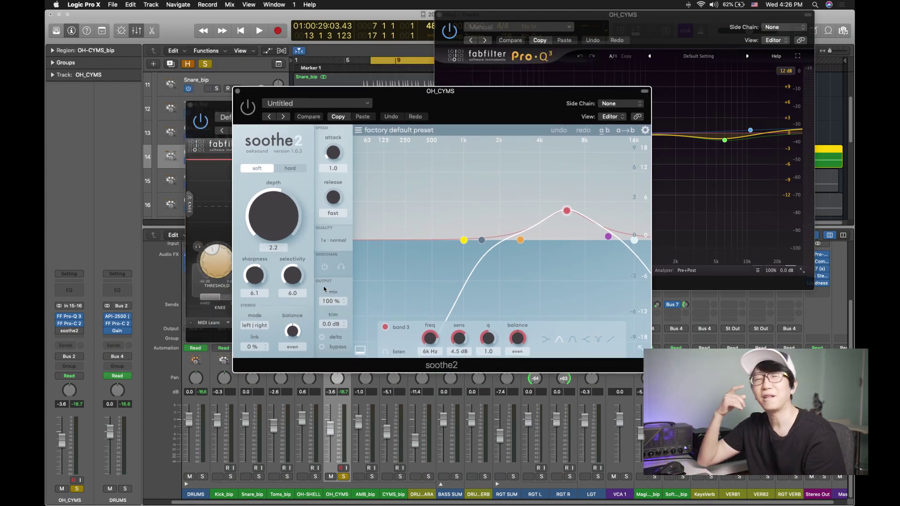
Enable soothe2 on OH_CYMS, audition the soloed track with it active and bypassed, close its window and stop playback.
key(space)
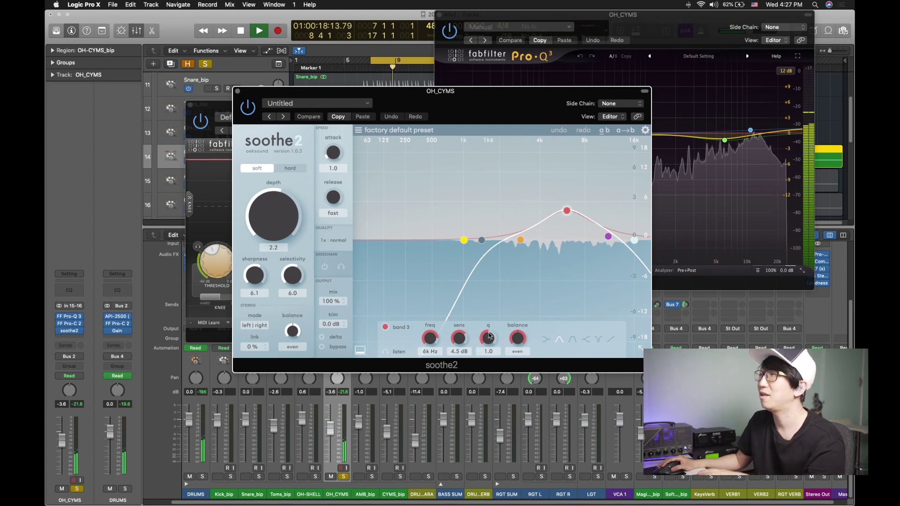
key(space)
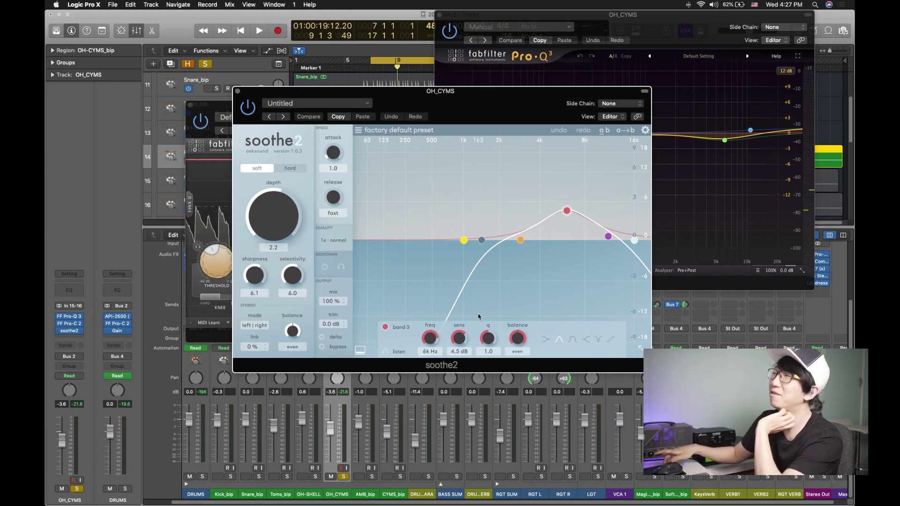
key(space)
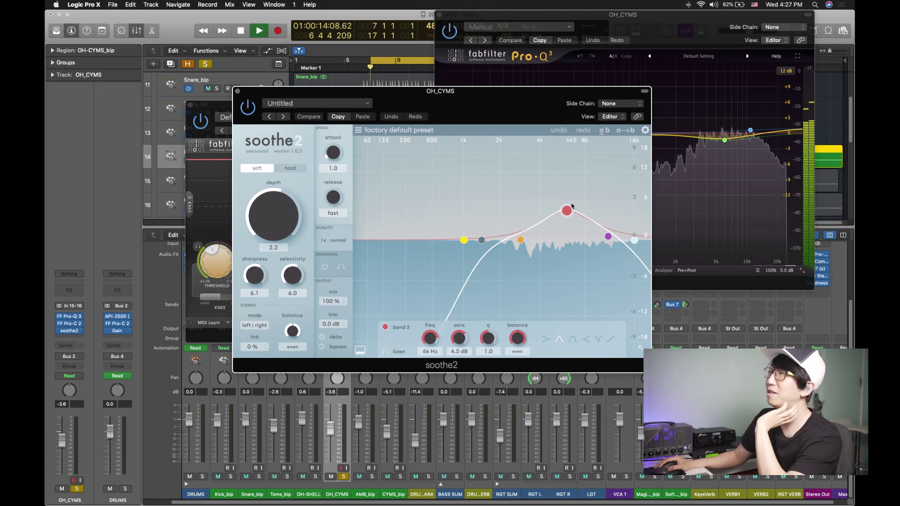
click(248, 109)
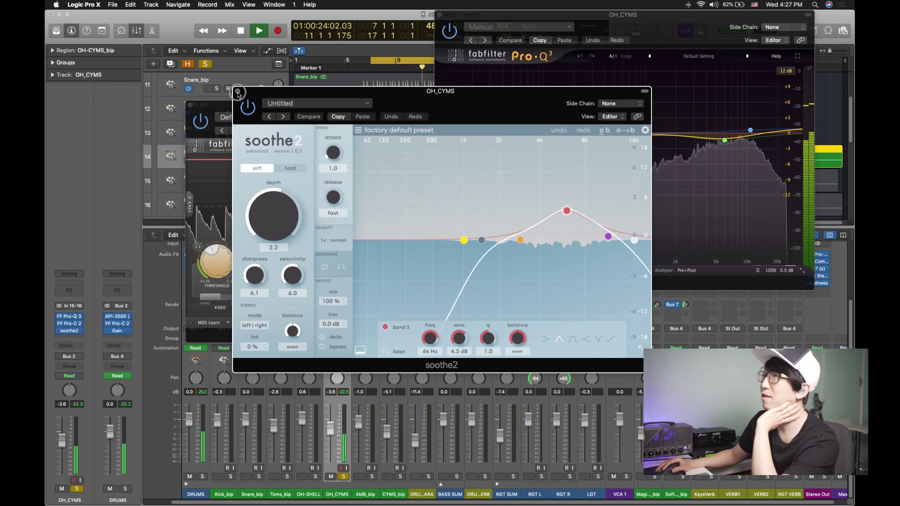
click(236, 91)
key(space)
Move the OH_CYMS Pro-Q 3 window clear and audition its 6033 Hz cut band in solo during playback.
click(658, 45)
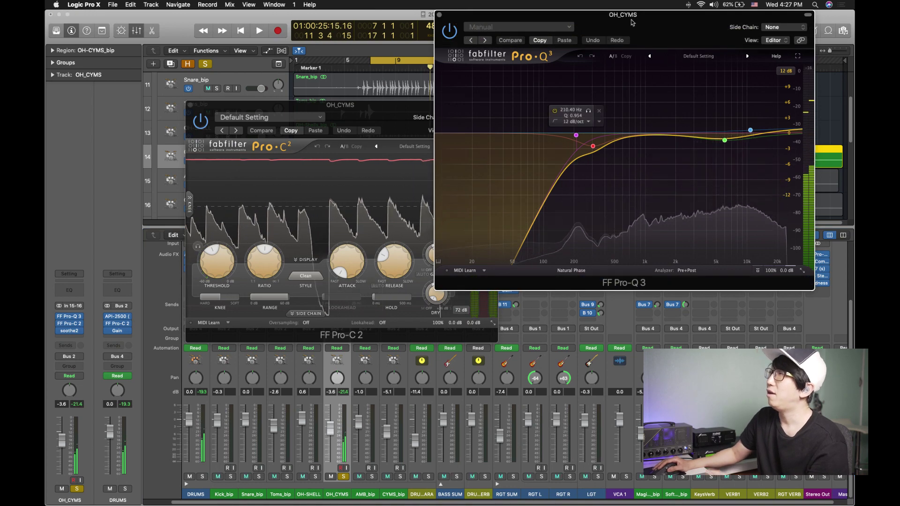
drag(659, 45, 340, 147)
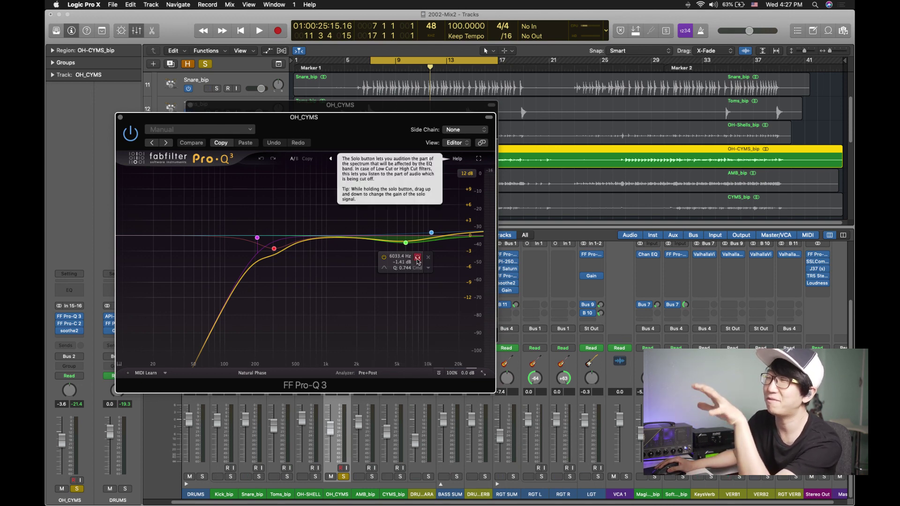
click(418, 258)
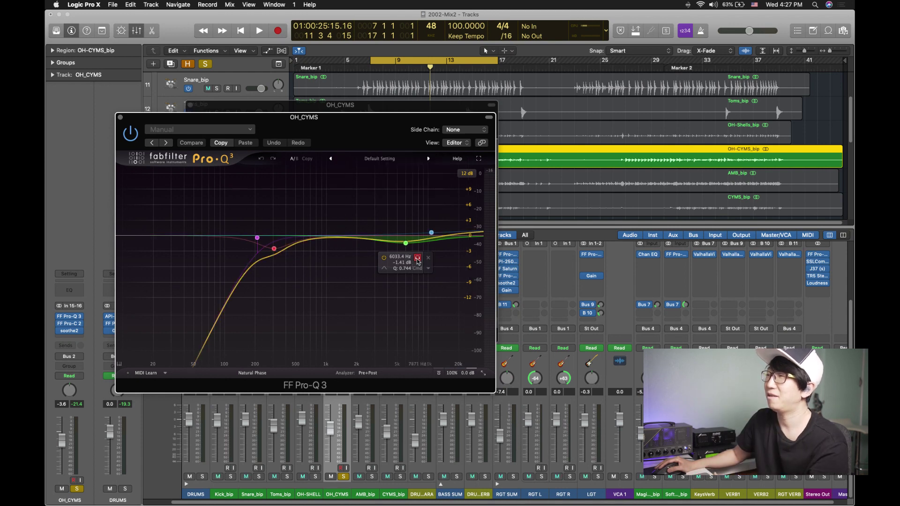
key(space)
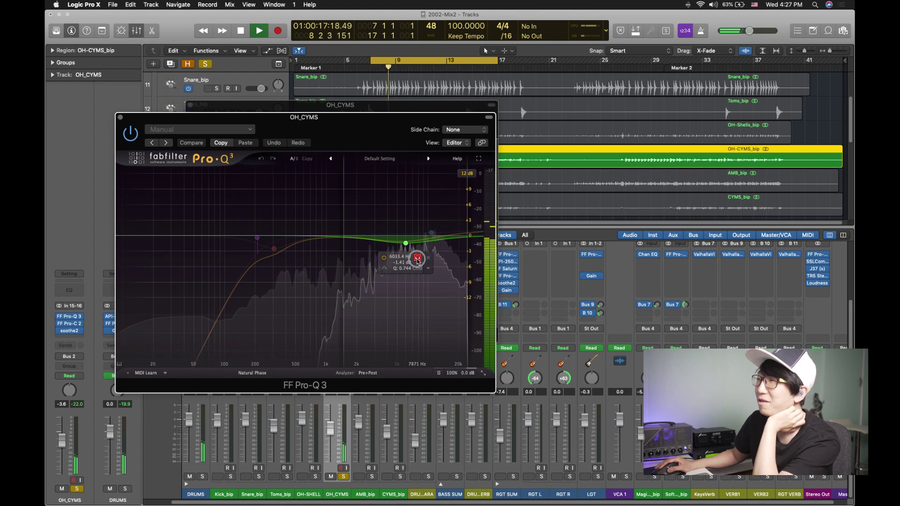
click(417, 258)
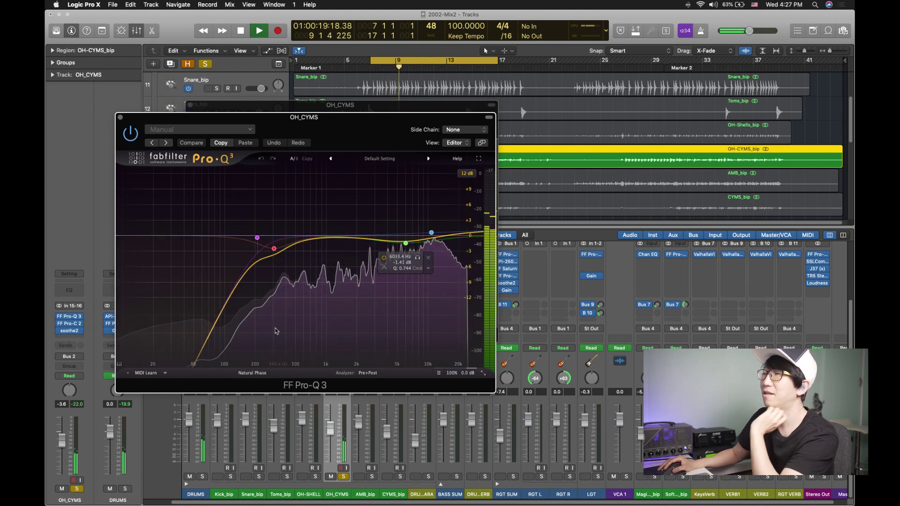
Reopen soothe2 on OH_CYMS, compare the soloed cymbals with it bypassed and active, and close its window.
click(70, 331)
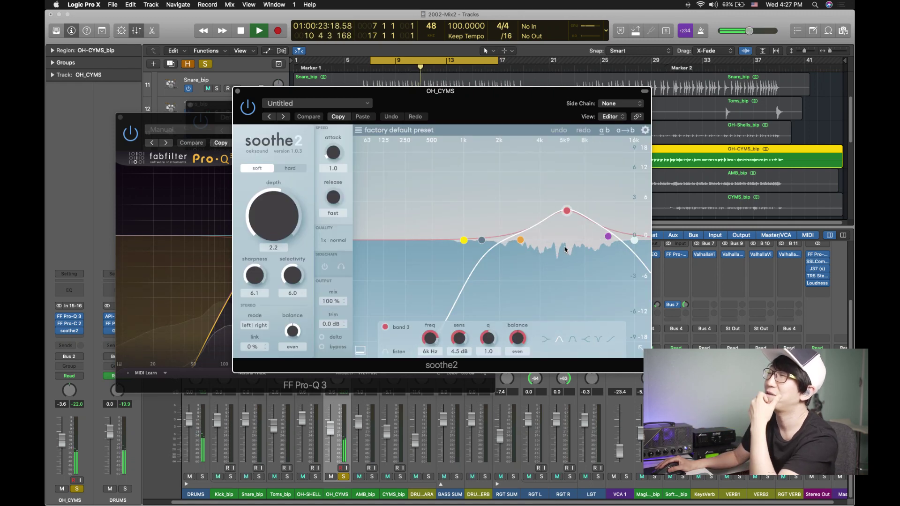
click(251, 109)
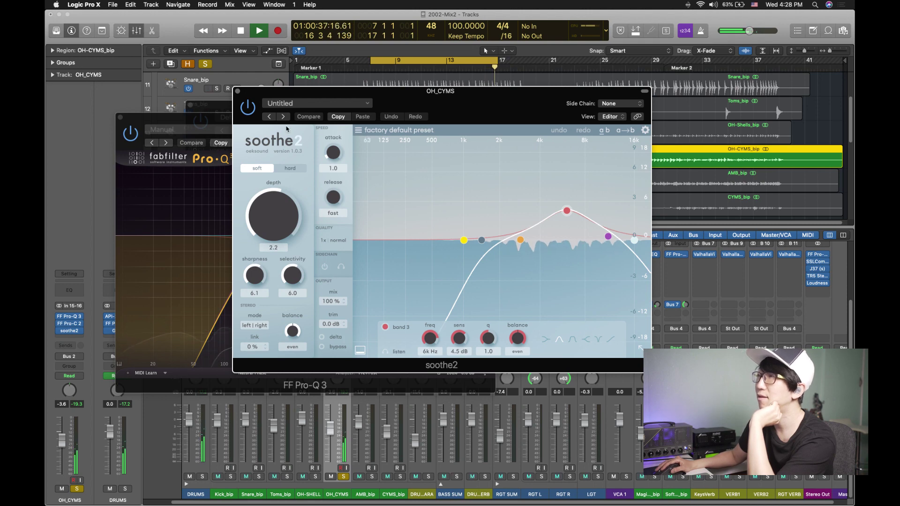
click(238, 91)
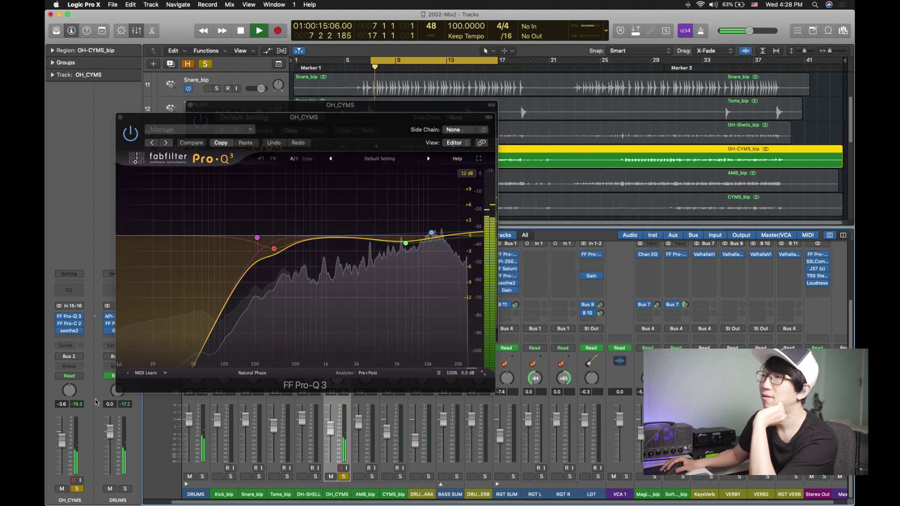
Unsolo OH_CYMS, close its plug-in windows, compare its inserts bypassed and active in the full mix, and save the project.
click(78, 490)
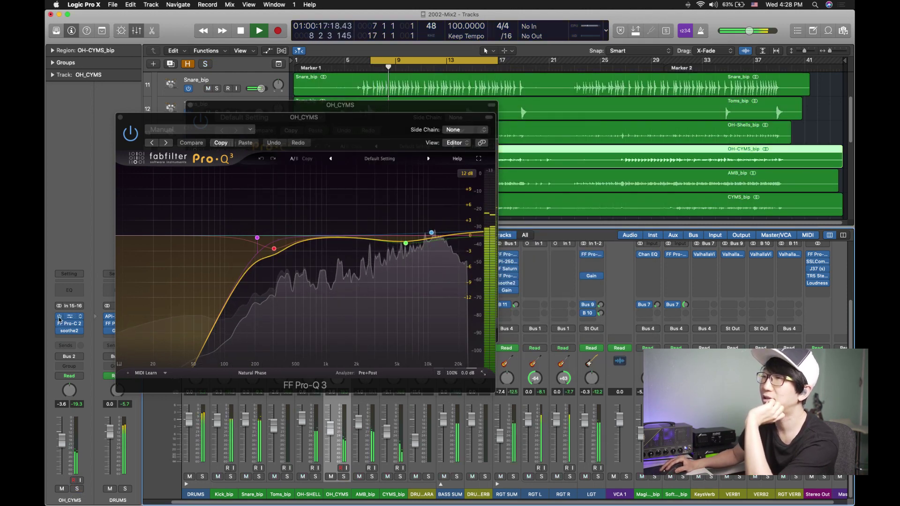
mouse_move(59, 320)
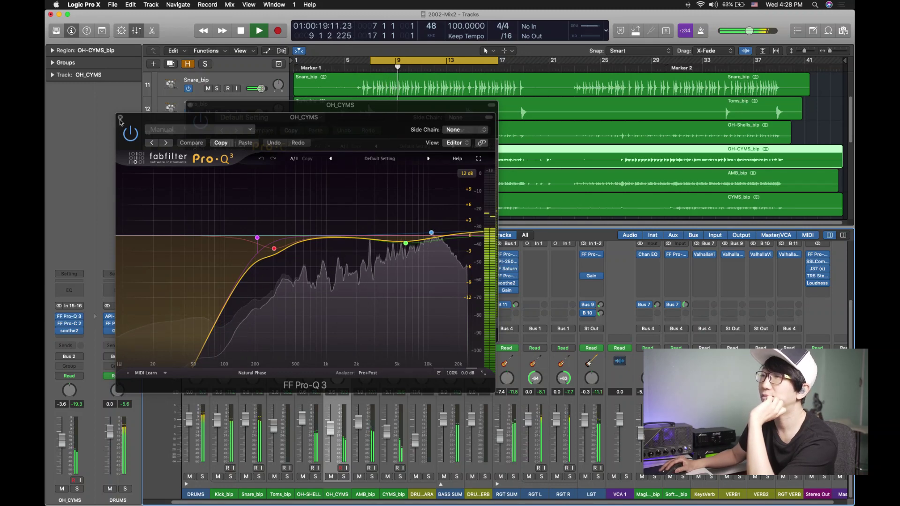
click(59, 323)
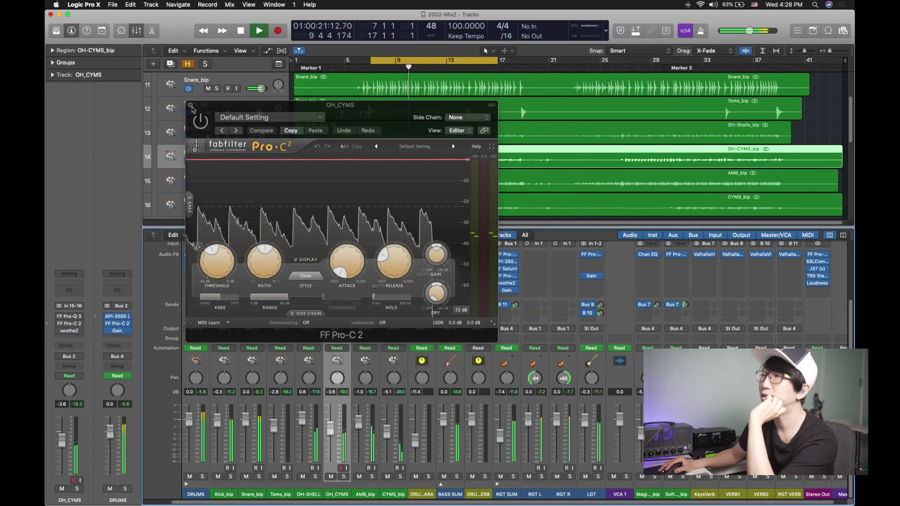
click(61, 323)
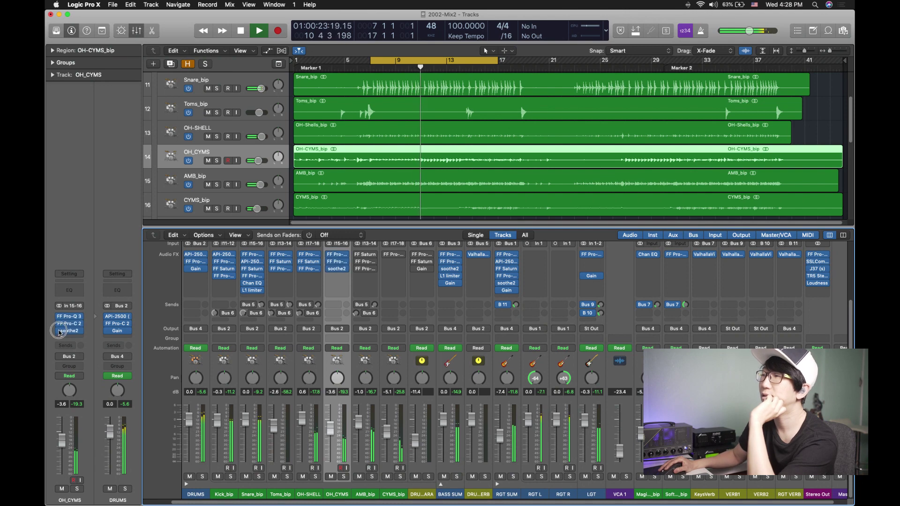
key(super+s)
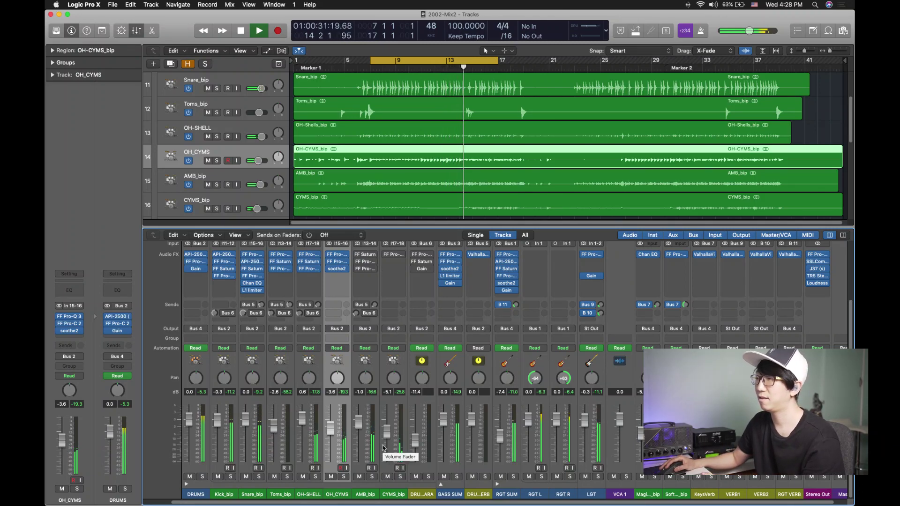
Solo the AMB_bip track, start playback and select its channel strip.
key(space)
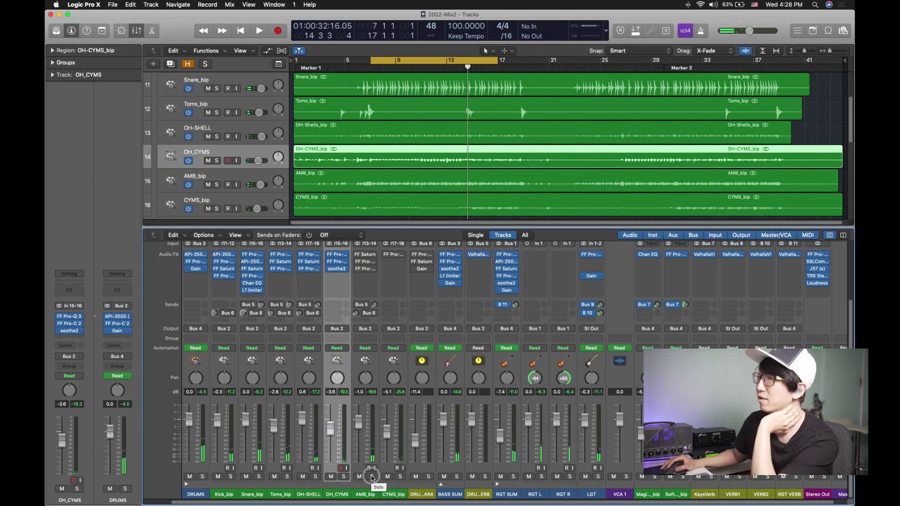
click(372, 476)
key(space)
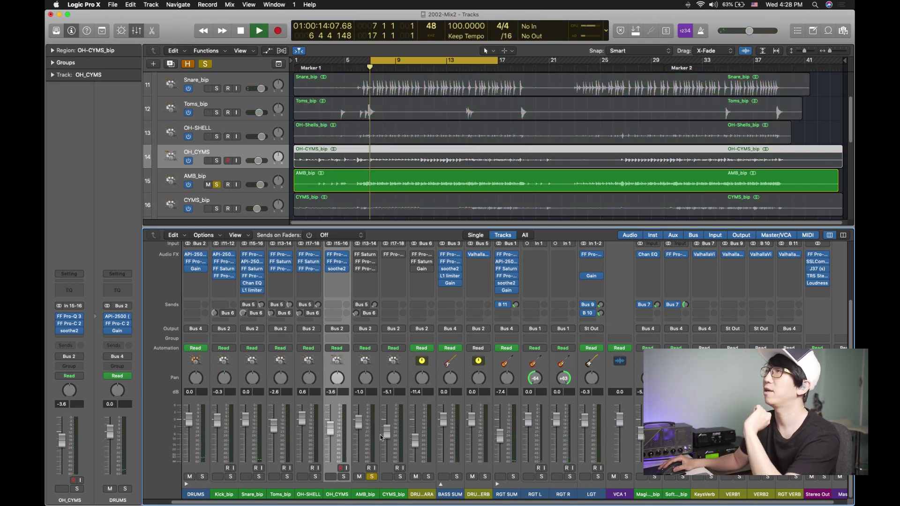
scroll(386, 393, left, 1)
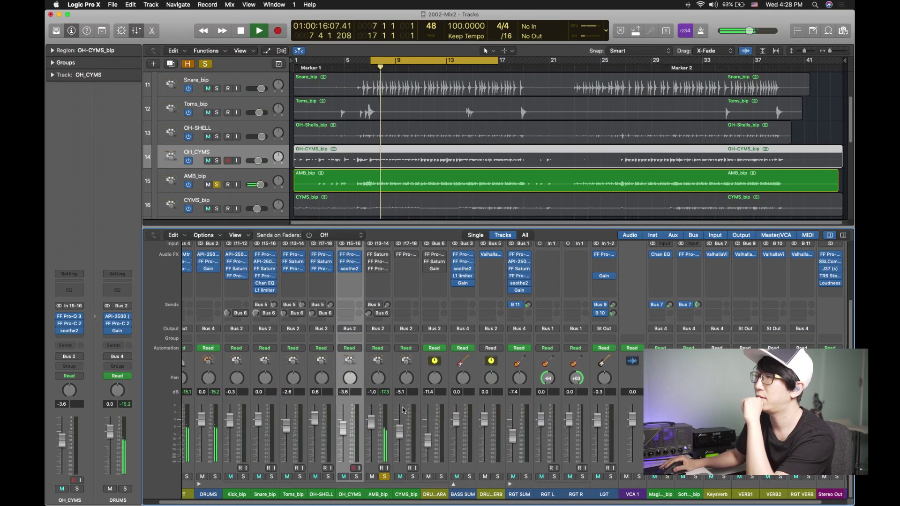
click(378, 495)
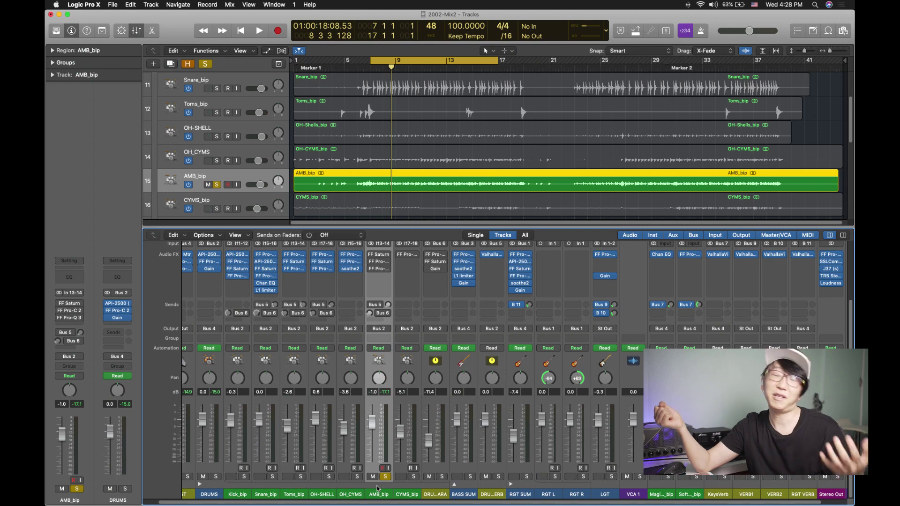
Listen to short passages of the soloed AMB_bip track with its inserts bypassed.
scroll(377, 488, left, 1)
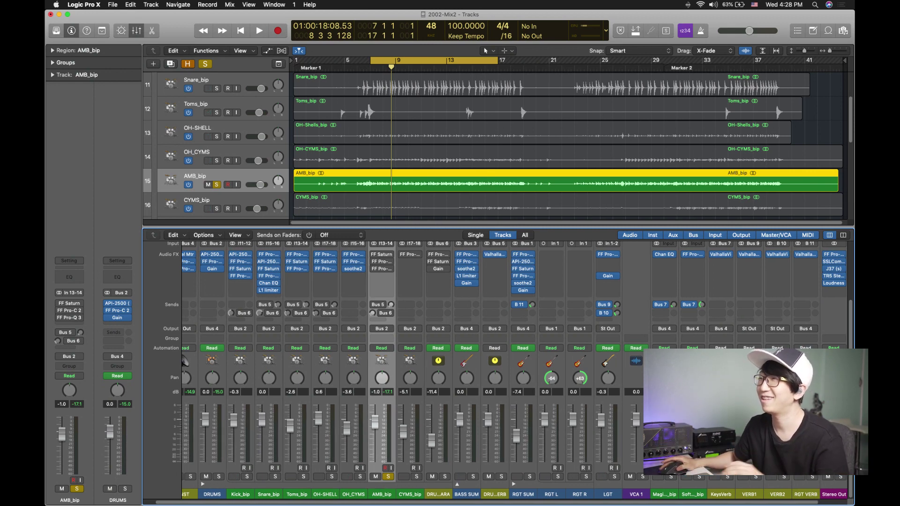
key(space)
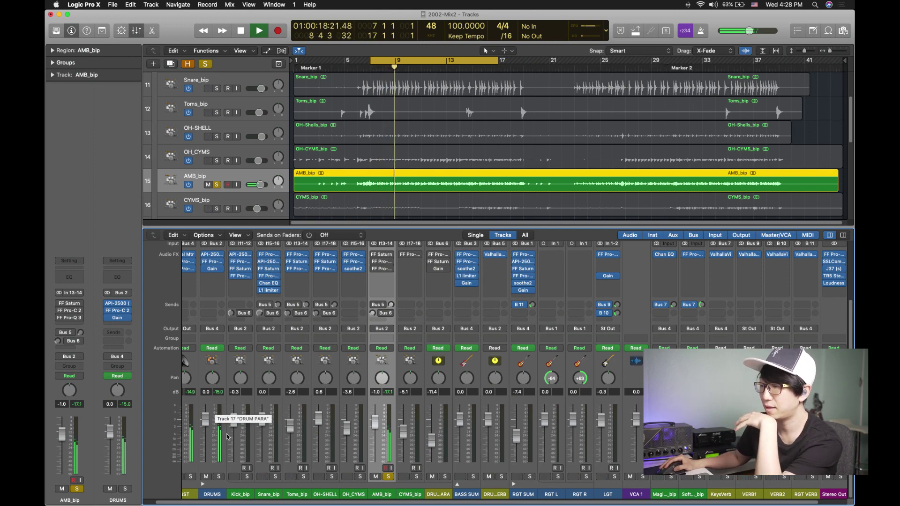
key(space)
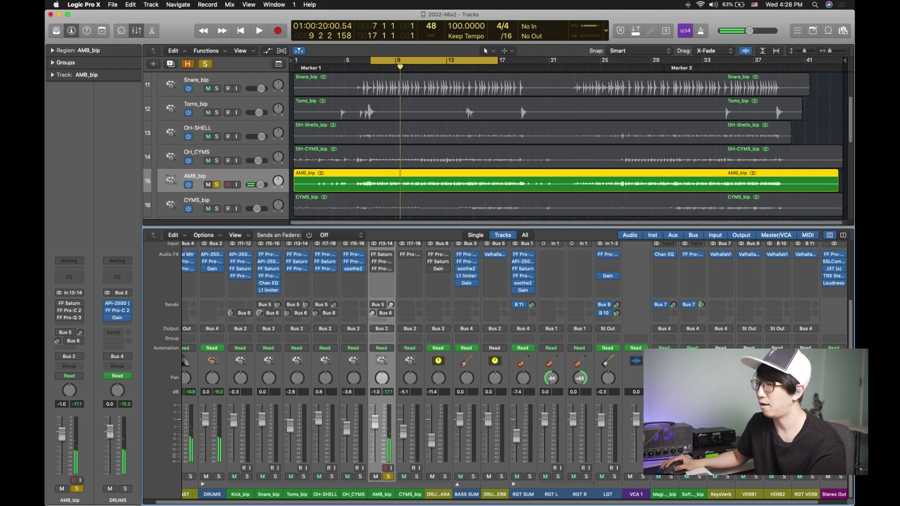
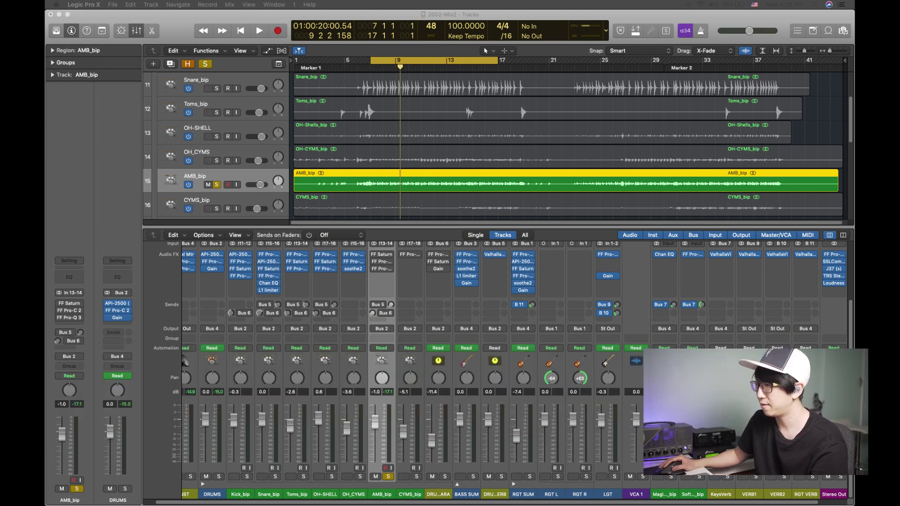
click(369, 212)
key(space)
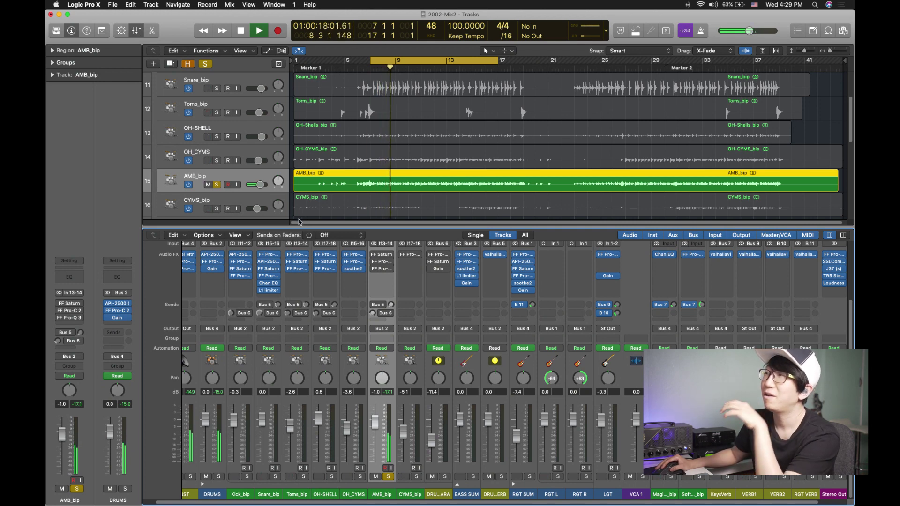
key(space)
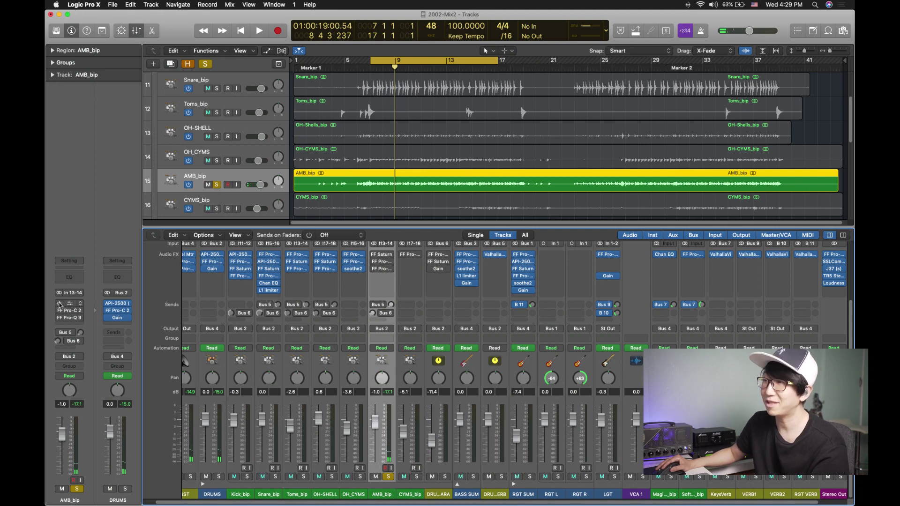
Compare the soloed AMB_bip with FF Saturn, FF Pro-C 2 and FF Pro-Q 3 all active and all bypassed, leaving them bypassed.
key(space)
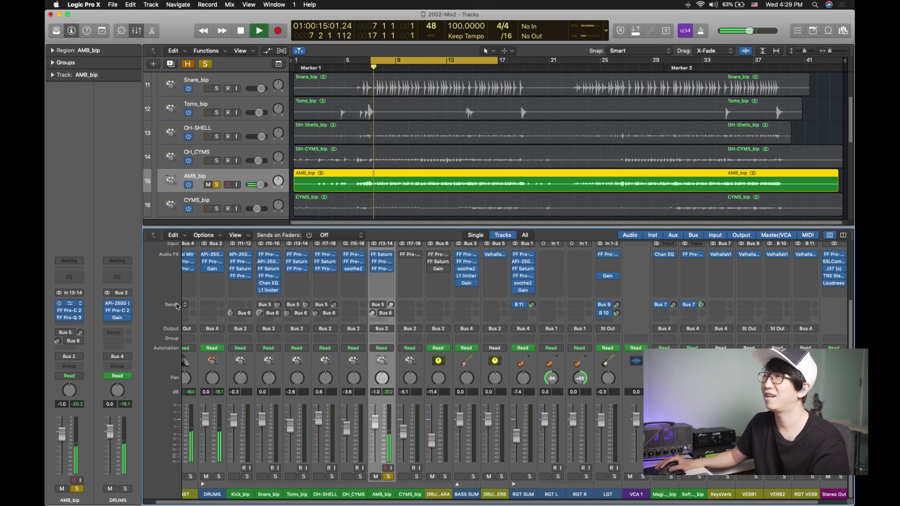
click(58, 306)
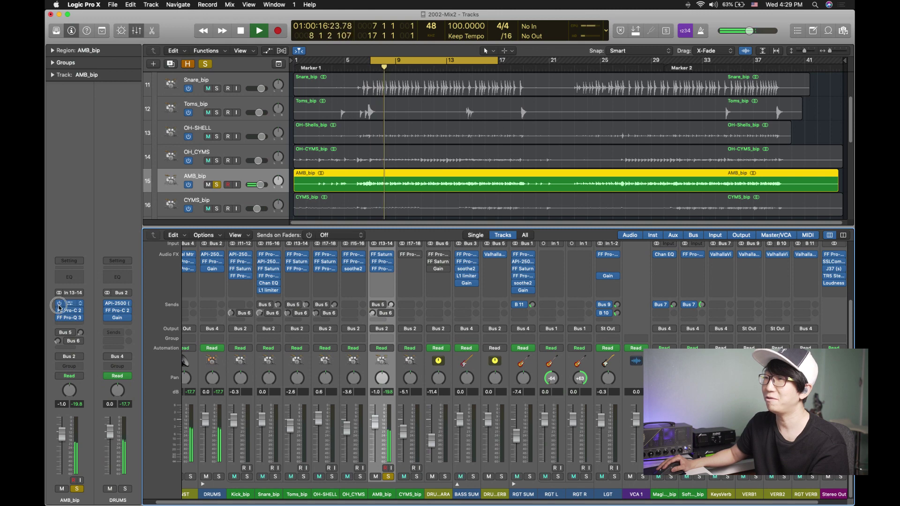
click(58, 310)
click(59, 317)
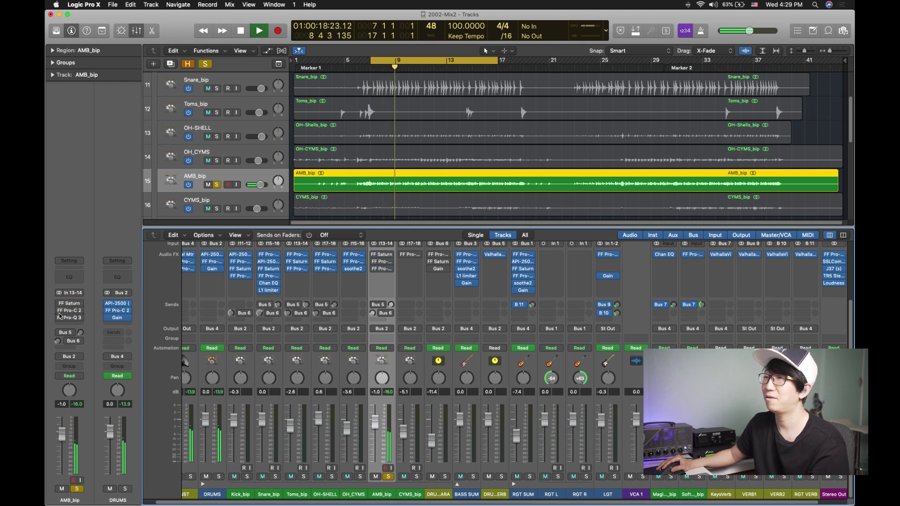
drag(58, 303, 59, 317)
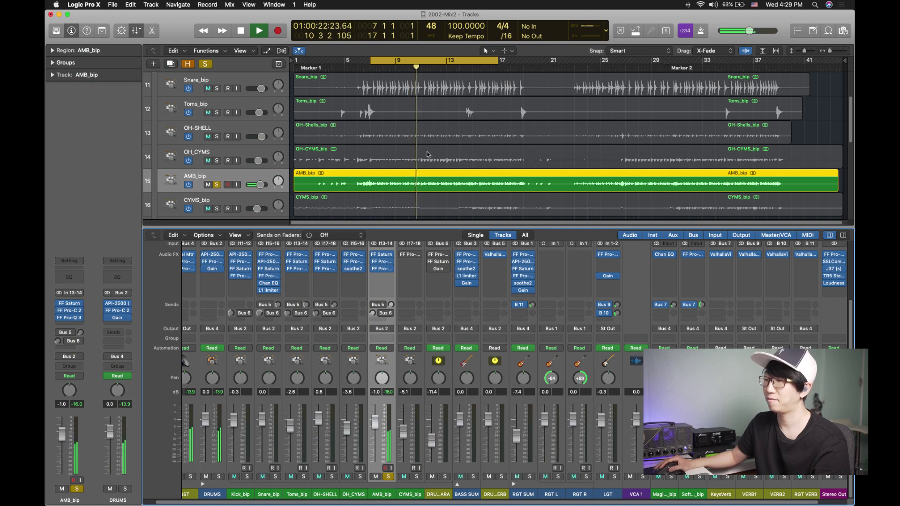
key(space)
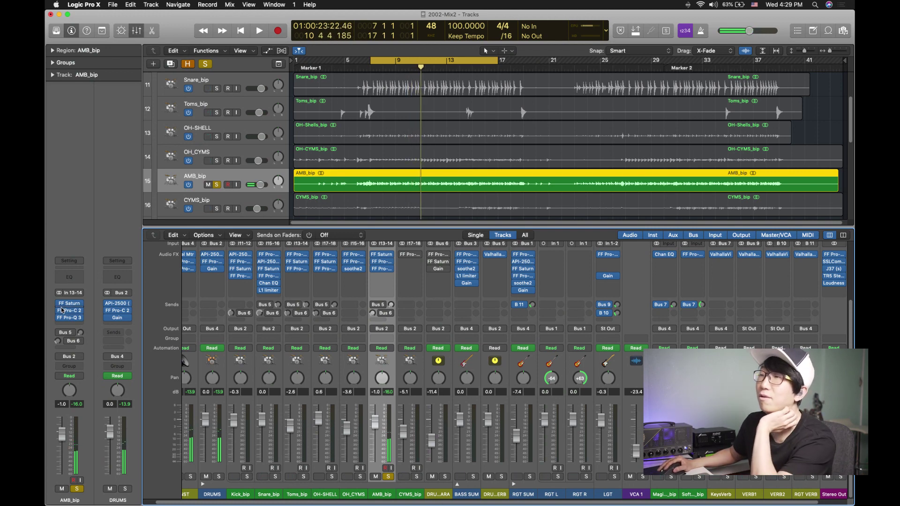
drag(59, 304, 59, 322)
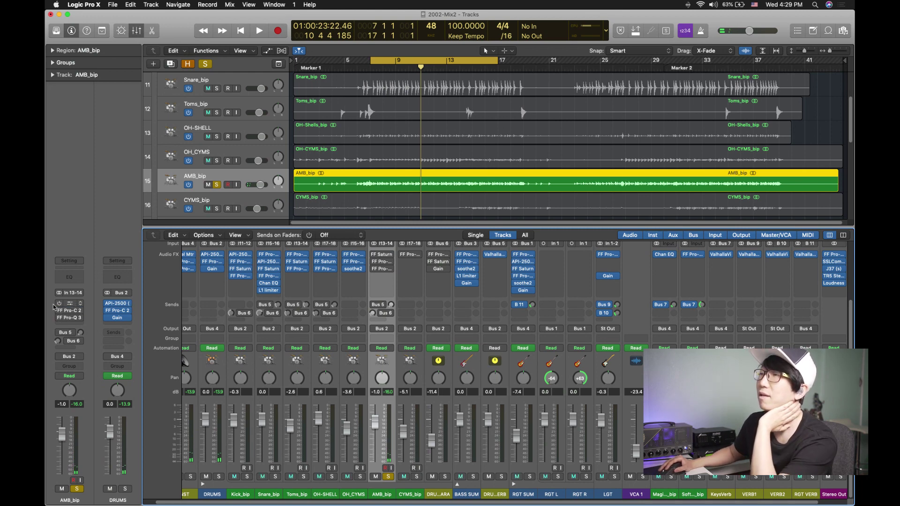
Open FF Saturn on AMB_bip, enable it during playback and listen to its saturation.
click(66, 303)
drag(184, 22, 324, 66)
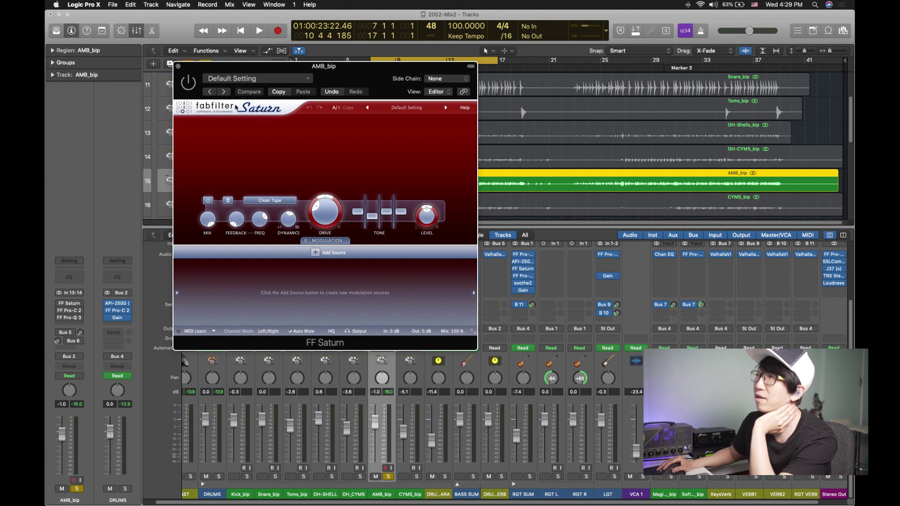
key(space)
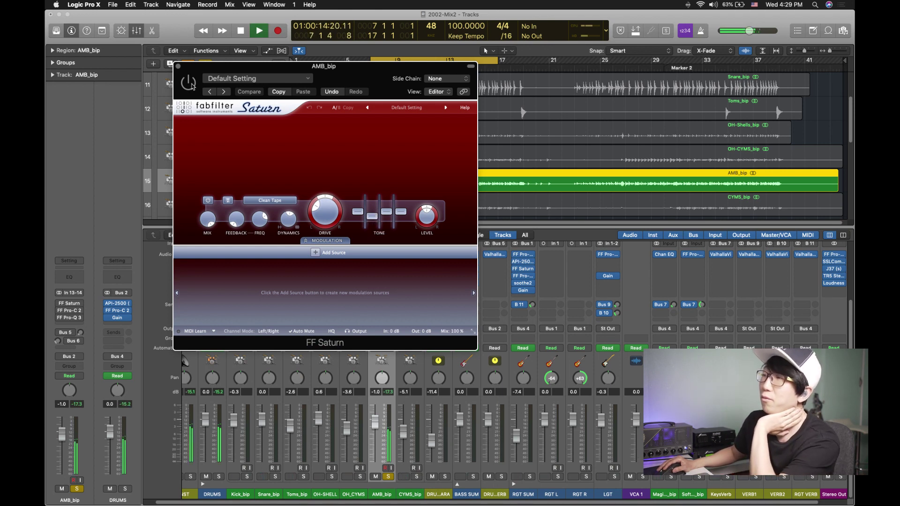
click(190, 84)
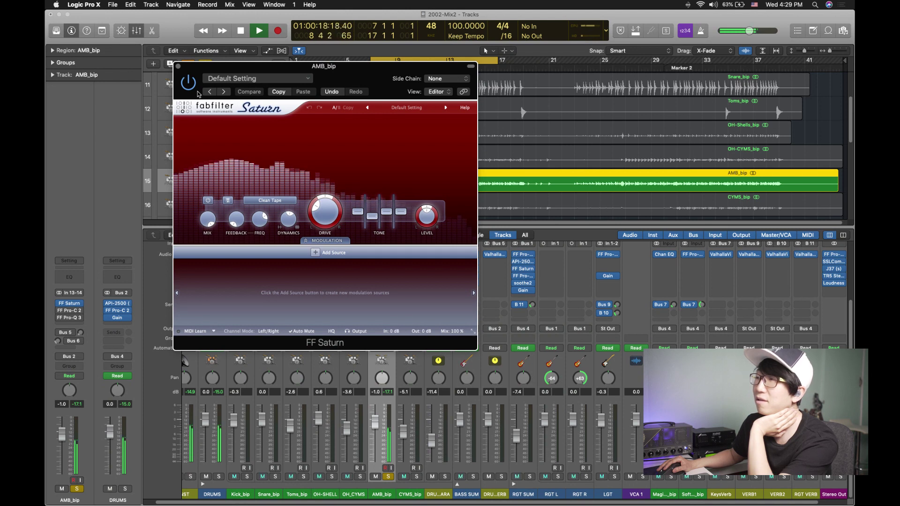
key(space)
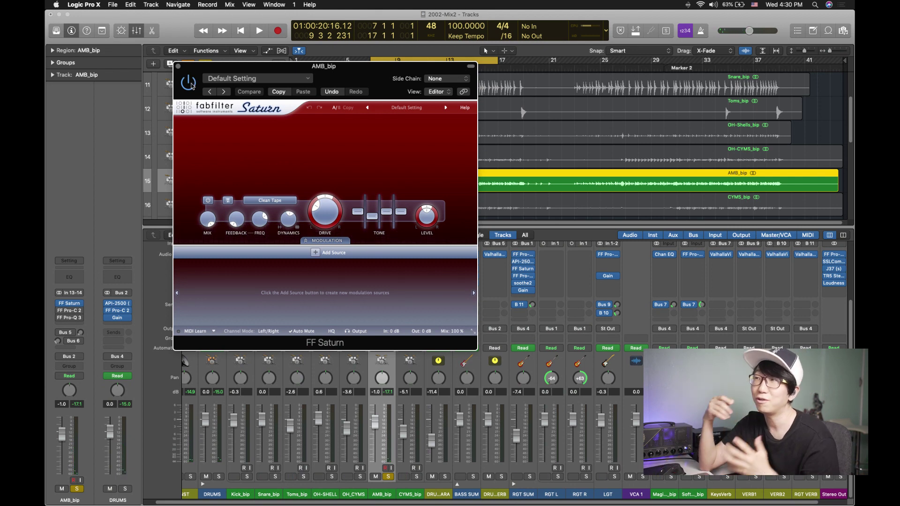
key(space)
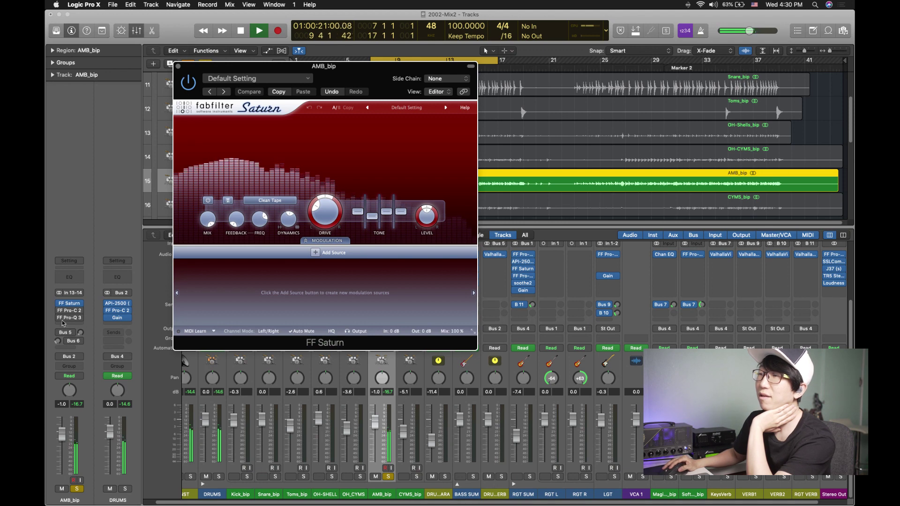
Open and enable FF Pro-C 2 on AMB_bip, and review its compression, attack and release settings.
click(69, 304)
click(69, 310)
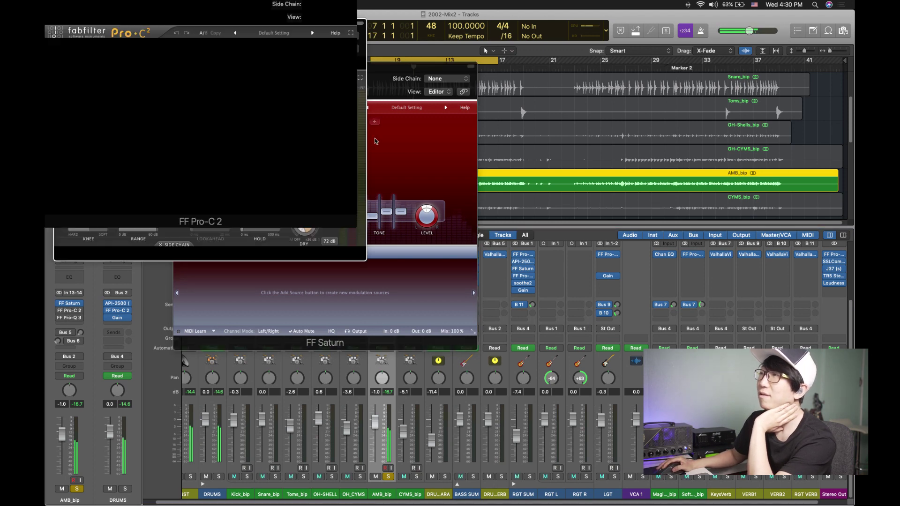
drag(180, 34, 377, 118)
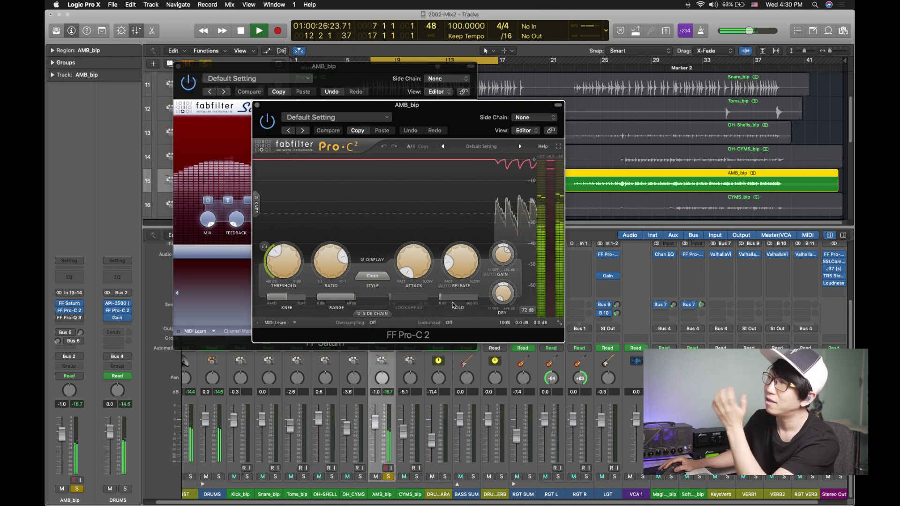
mouse_move(458, 298)
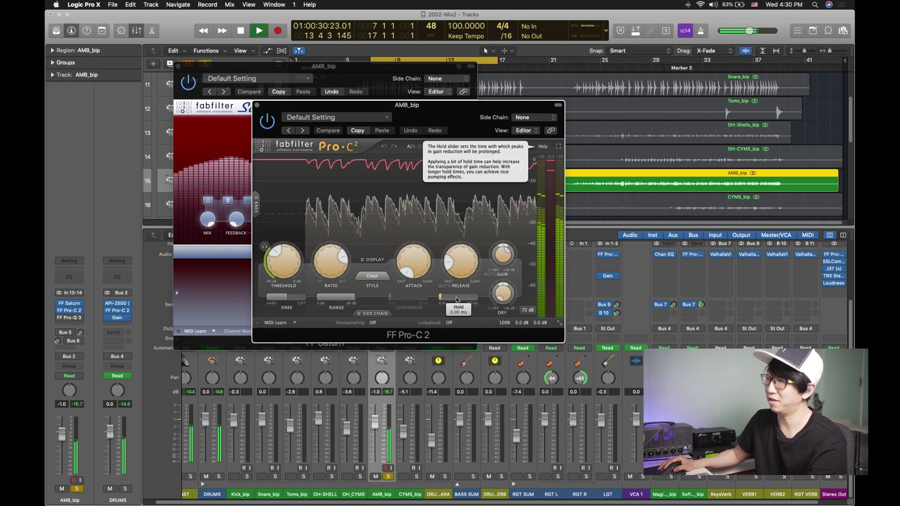
key(space)
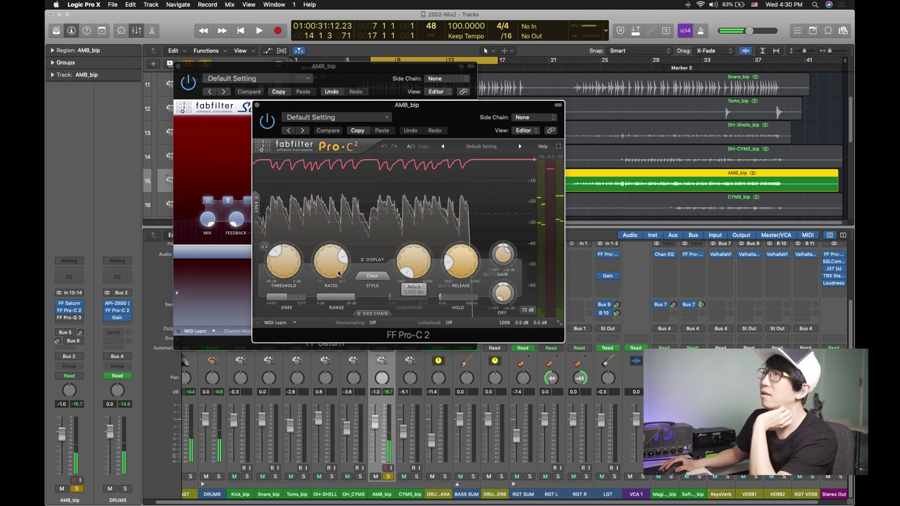
mouse_move(424, 272)
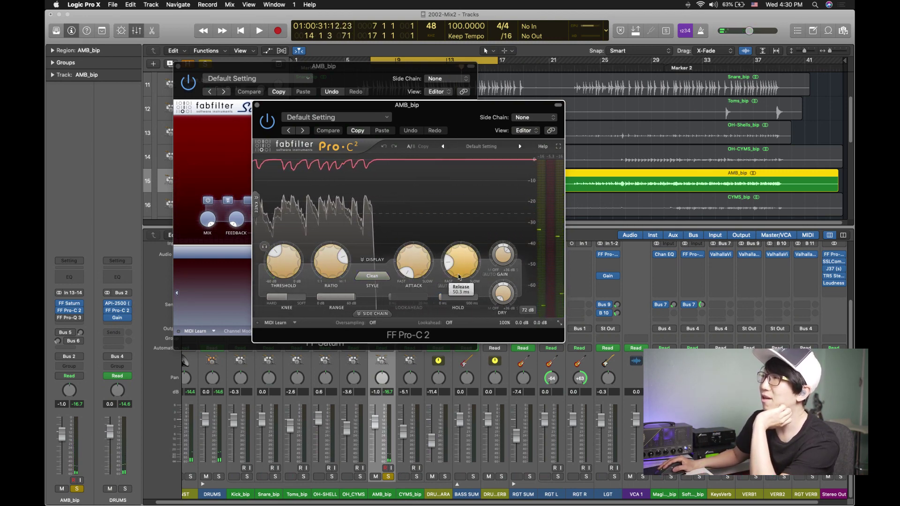
mouse_move(458, 273)
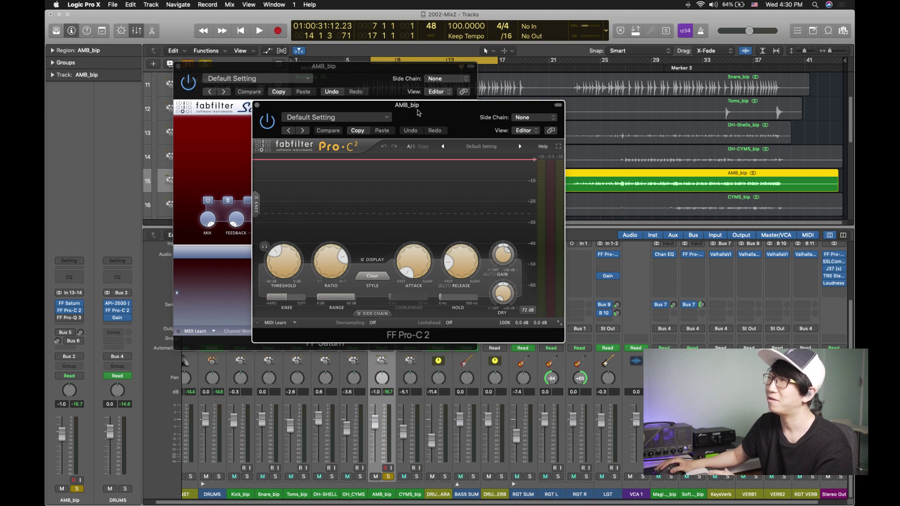
Close the FF Saturn window and compare the soloed track with FF Pro-C 2 bypassed and active.
drag(417, 106, 445, 143)
drag(380, 81, 562, 149)
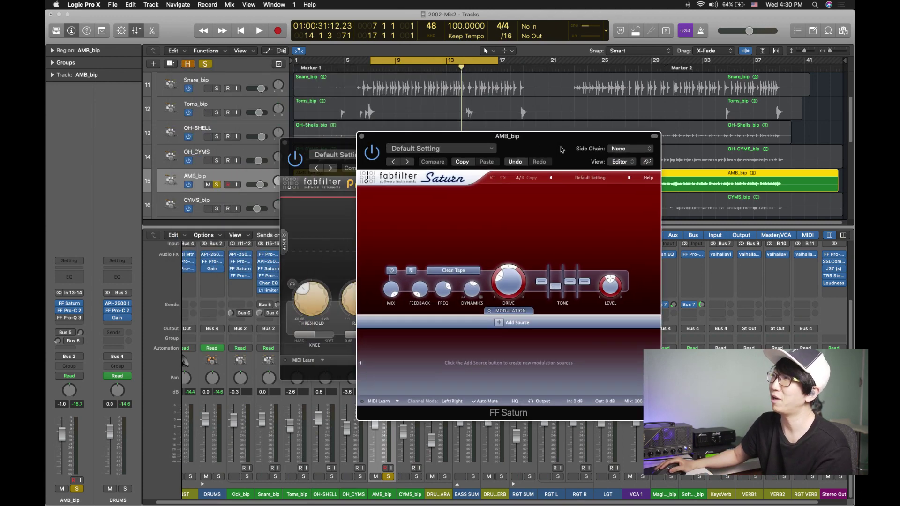
click(361, 136)
key(space)
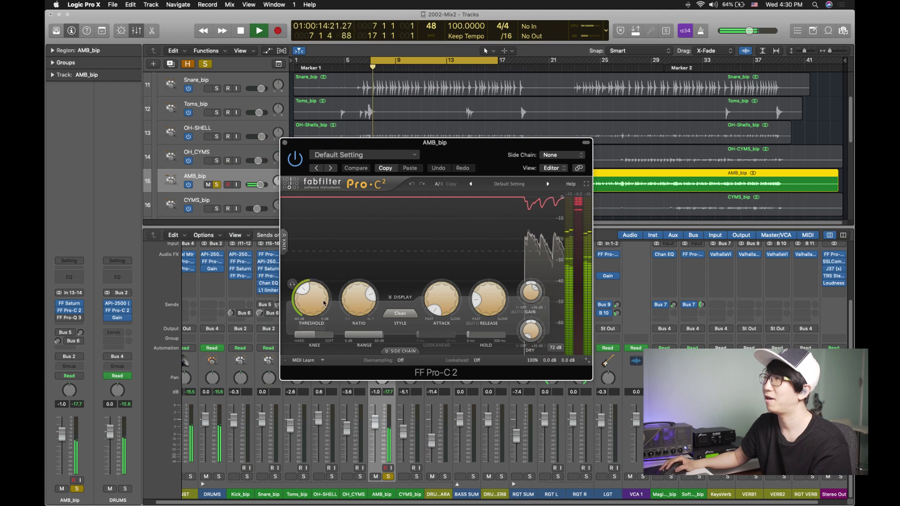
click(295, 160)
click(295, 160)
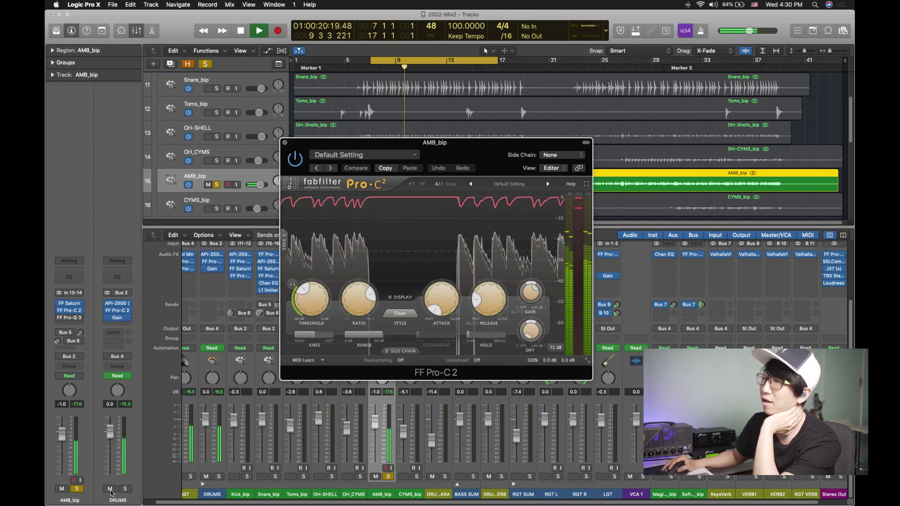
Unsolo AMB_bip and compare the full mix with its FF Pro-C 2 bypassed and active.
click(81, 489)
mouse_move(58, 320)
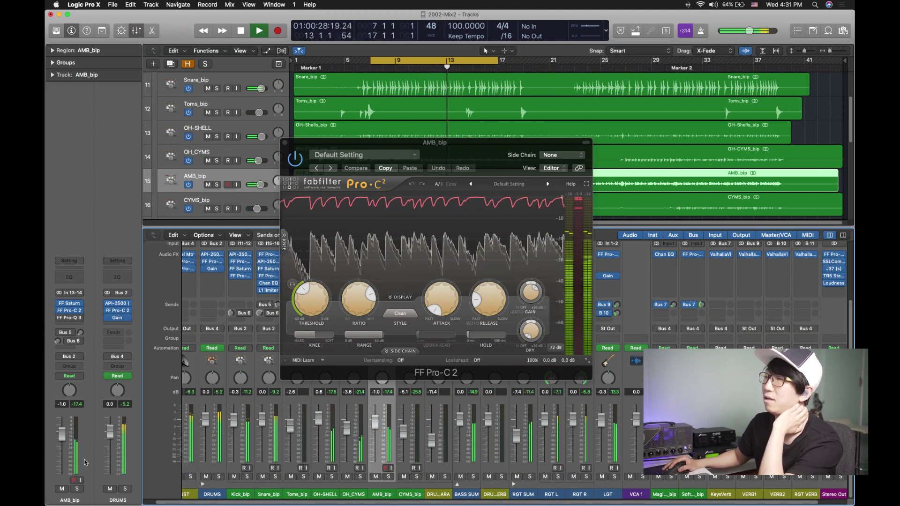
click(60, 311)
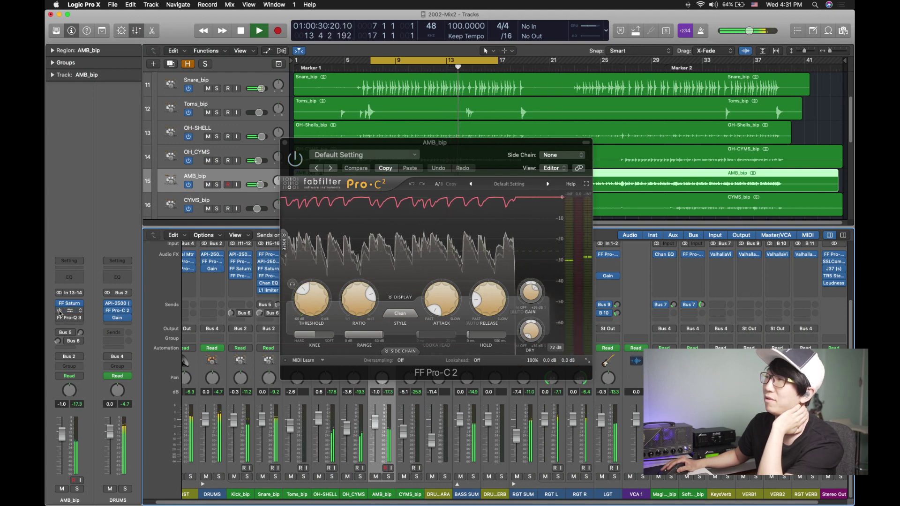
click(59, 310)
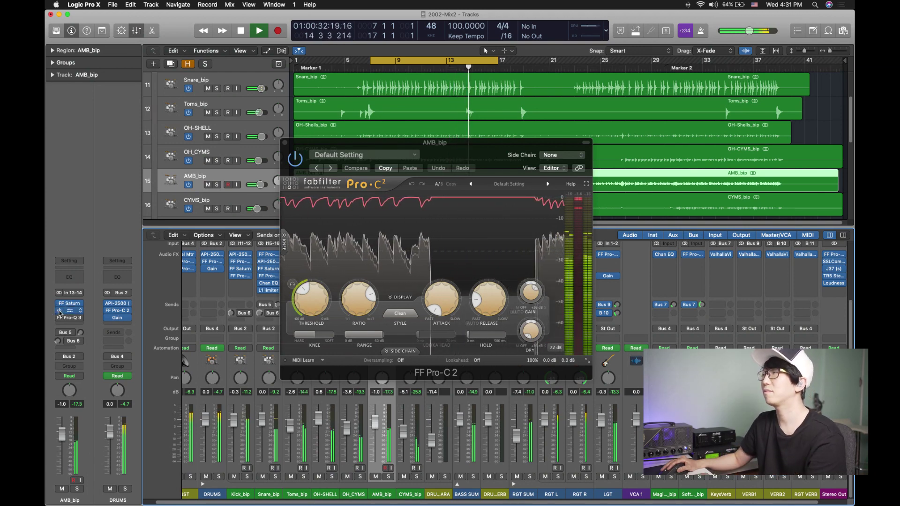
Open FF Pro-Q 3 on AMB_bip, solo the track and enable the EQ during playback.
key(space)
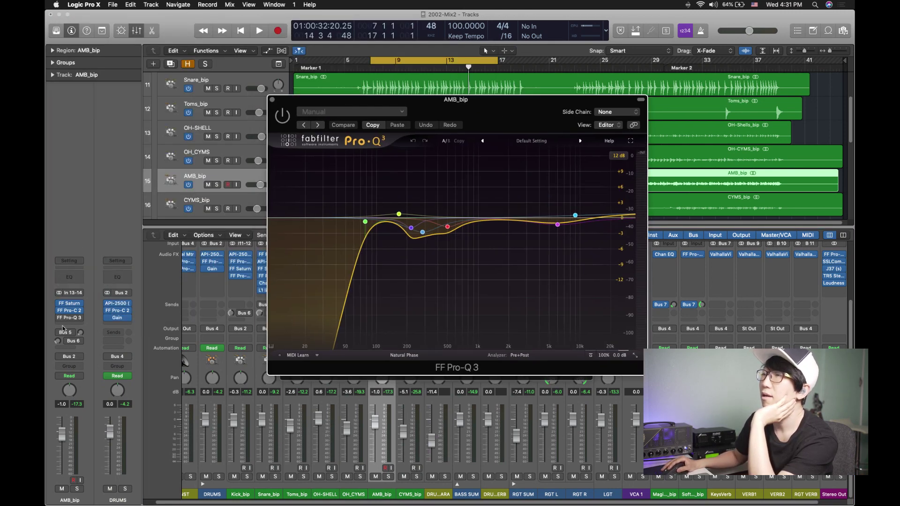
key(space)
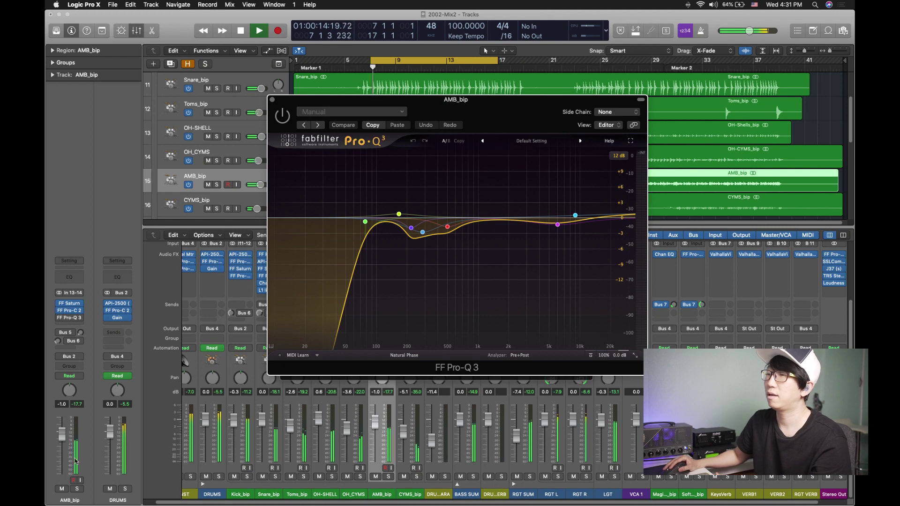
click(77, 488)
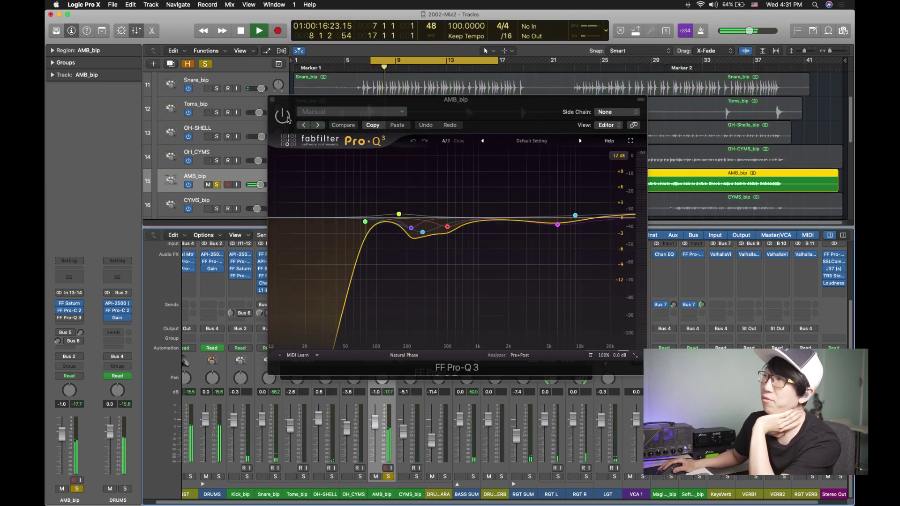
click(460, 112)
drag(460, 113, 409, 116)
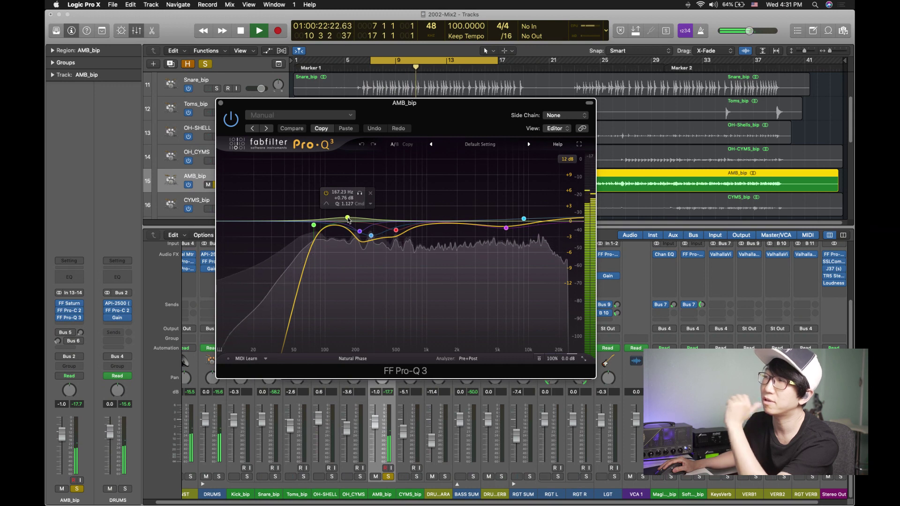
Review the high-frequency dip, high shelf and low cut in AMB_bip's FF Pro-Q 3, and replay the soloed track.
key(space)
click(505, 229)
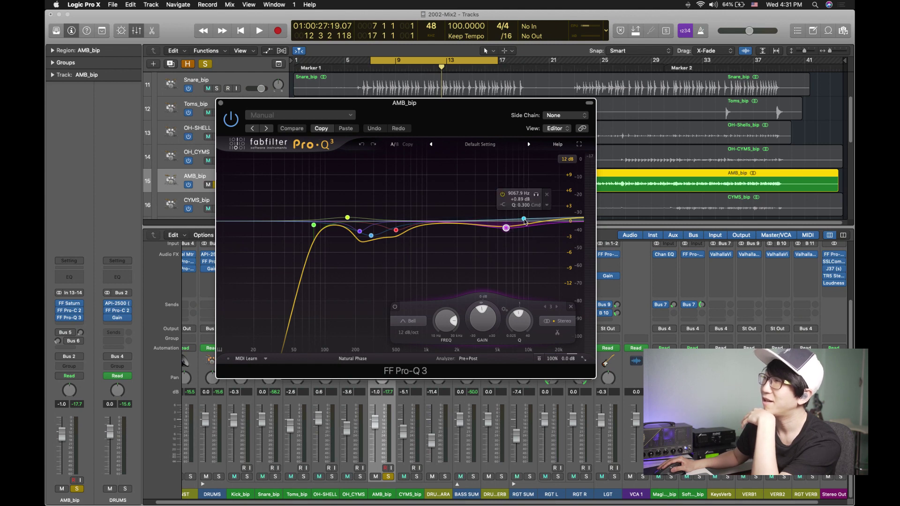
click(524, 219)
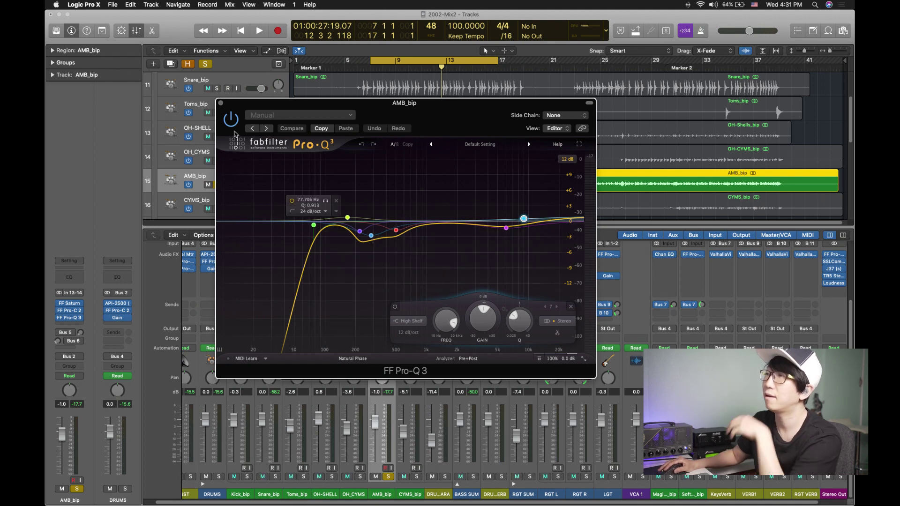
key(space)
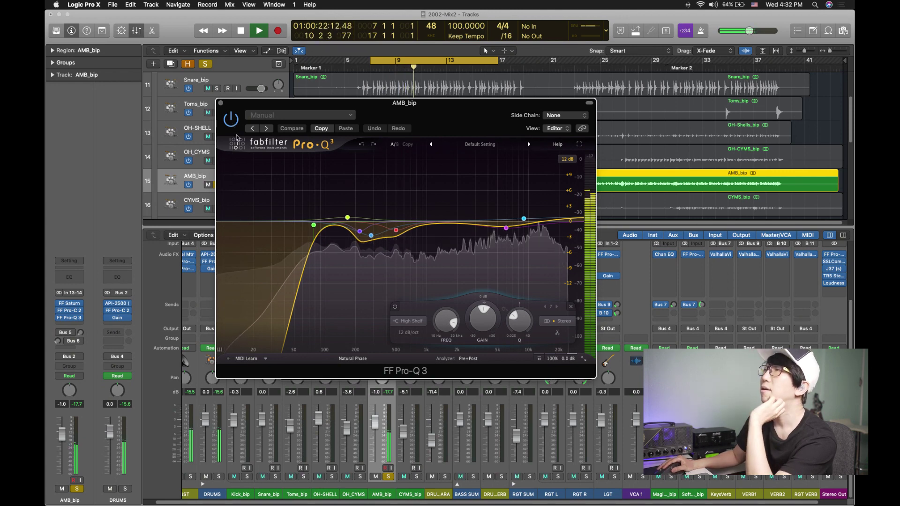
Close the AMB_bip plug-in windows and add the DRUMS stack to the solo to listen to the whole drum group.
click(220, 102)
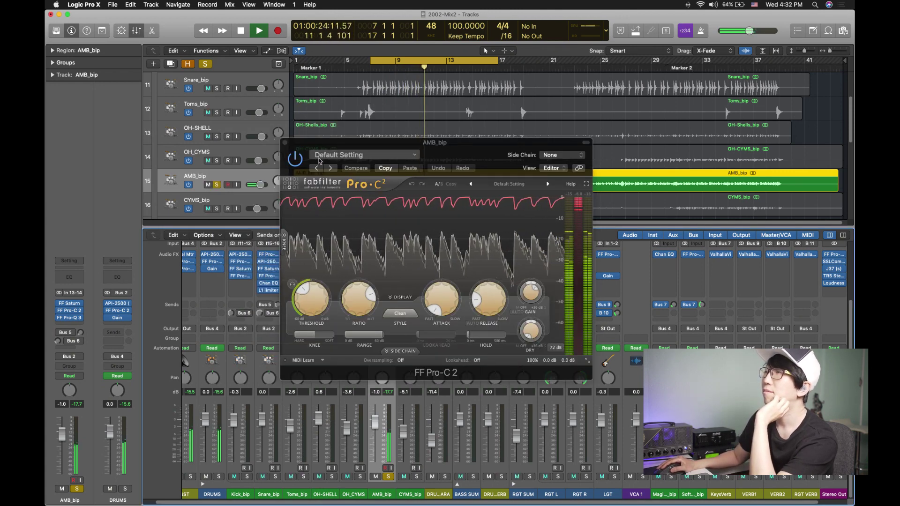
click(285, 143)
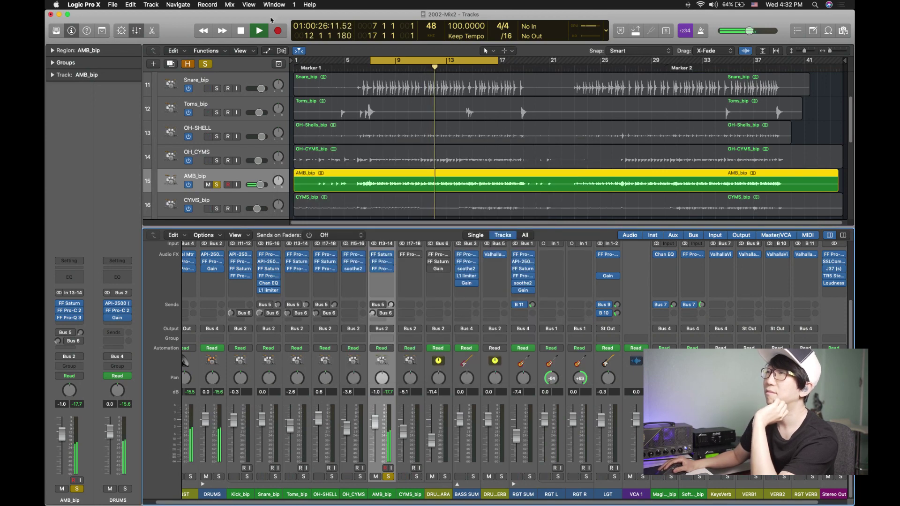
scroll(243, 124, up, 3)
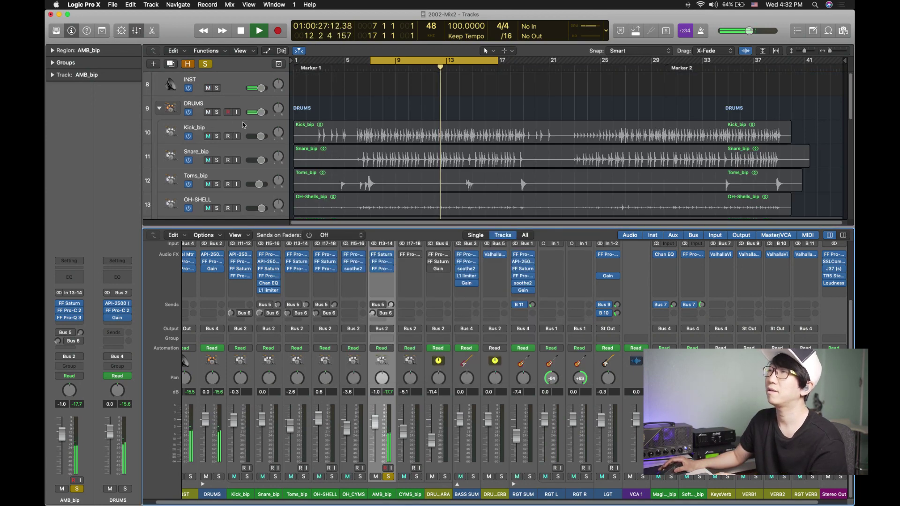
click(216, 112)
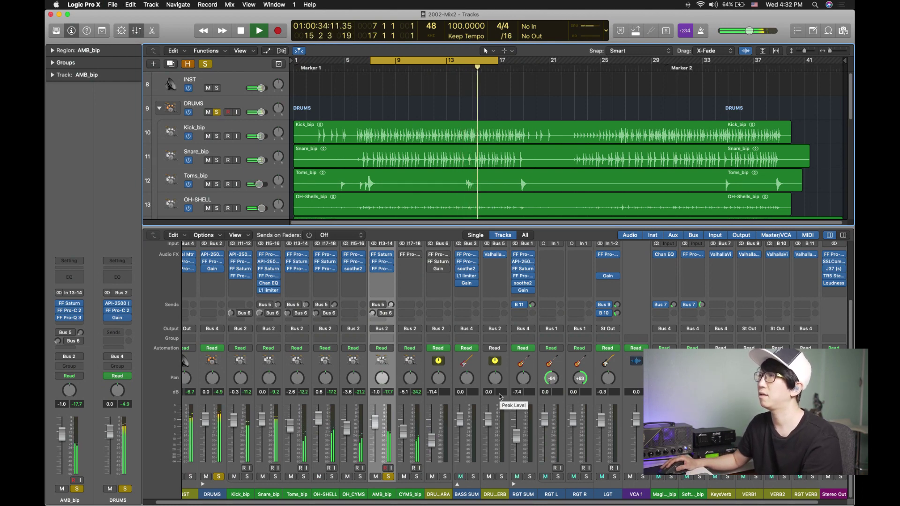
key(space)
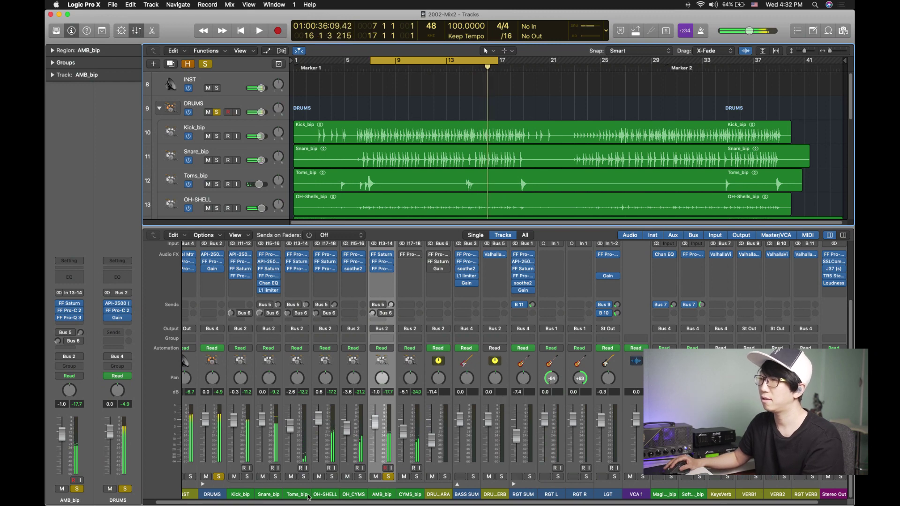
Select the channel strips from DRUMS through AMB_bip, bypass all their inserts and listen to the unprocessed drums.
click(194, 496)
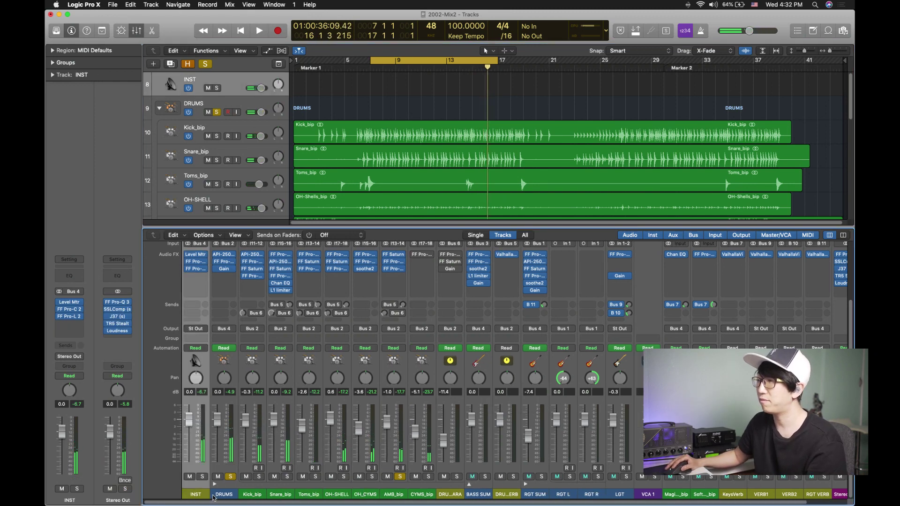
click(230, 496)
shift+click(391, 495)
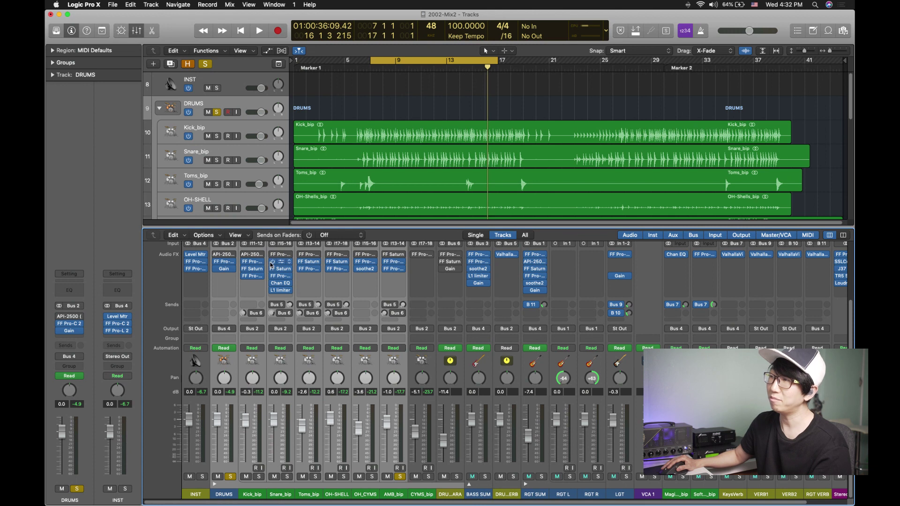
click(272, 285)
key(space)
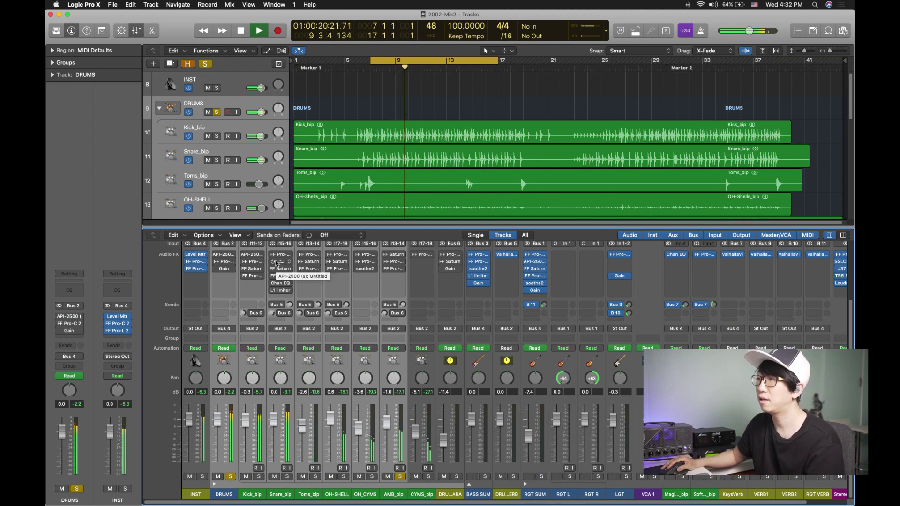
key(space)
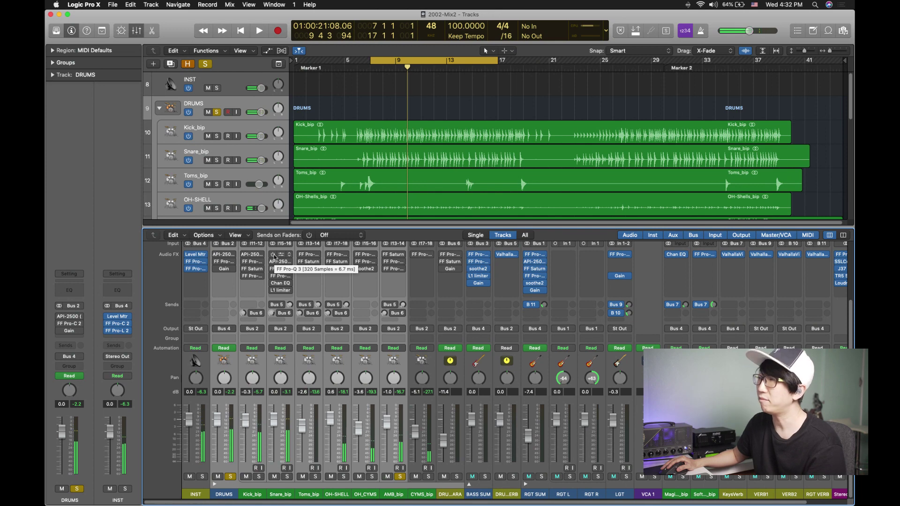
Re-enable the selected drum channels' inserts, compare them bypassed and active during playback, and save the project.
drag(274, 256, 272, 283)
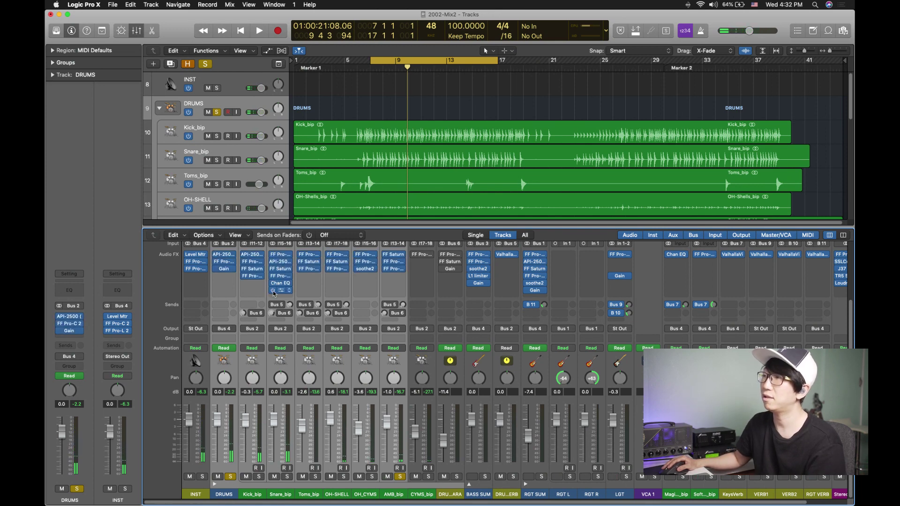
key(space)
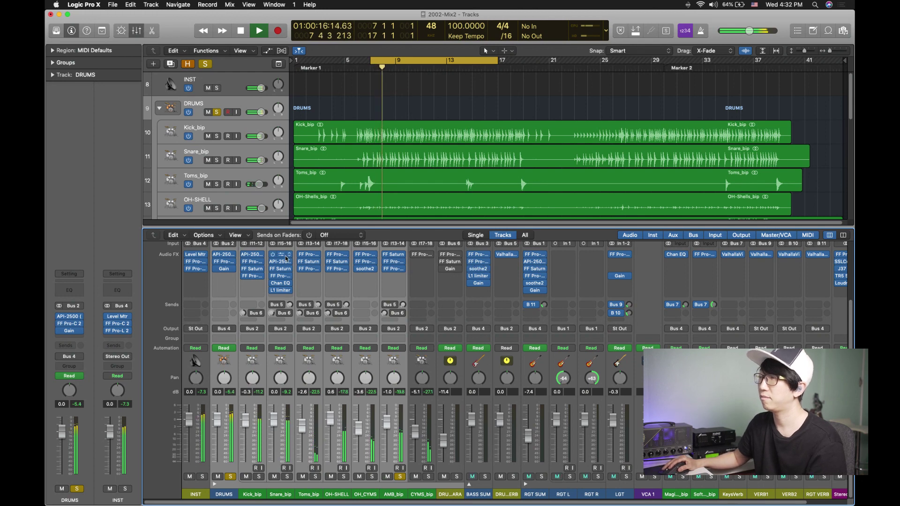
mouse_move(275, 257)
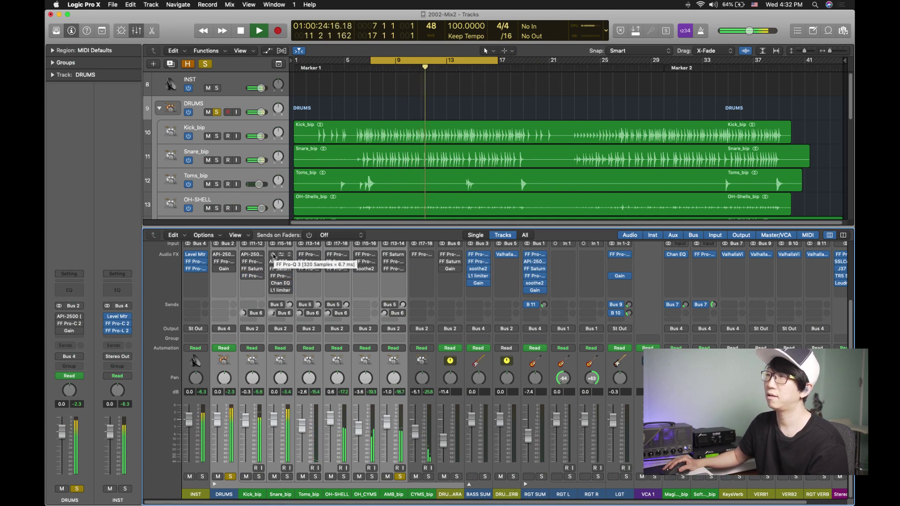
click(273, 288)
click(273, 288)
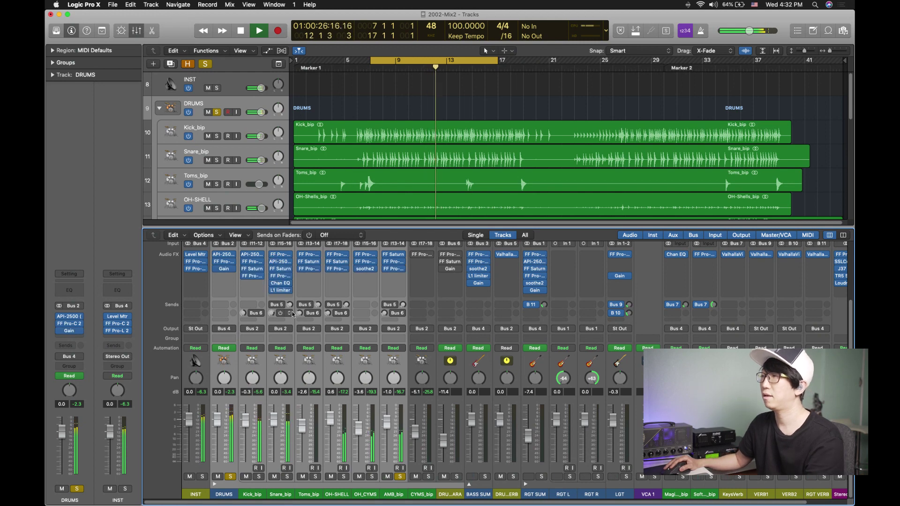
key(super+s)
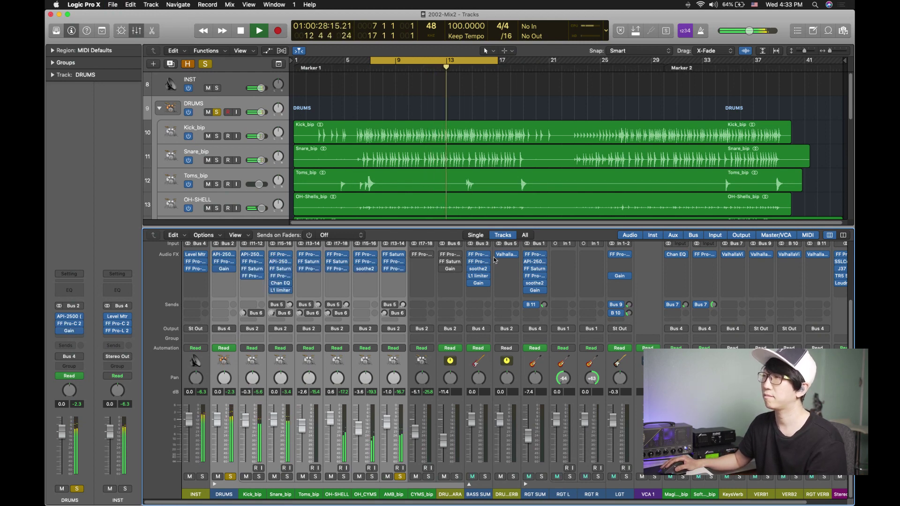
key(space)
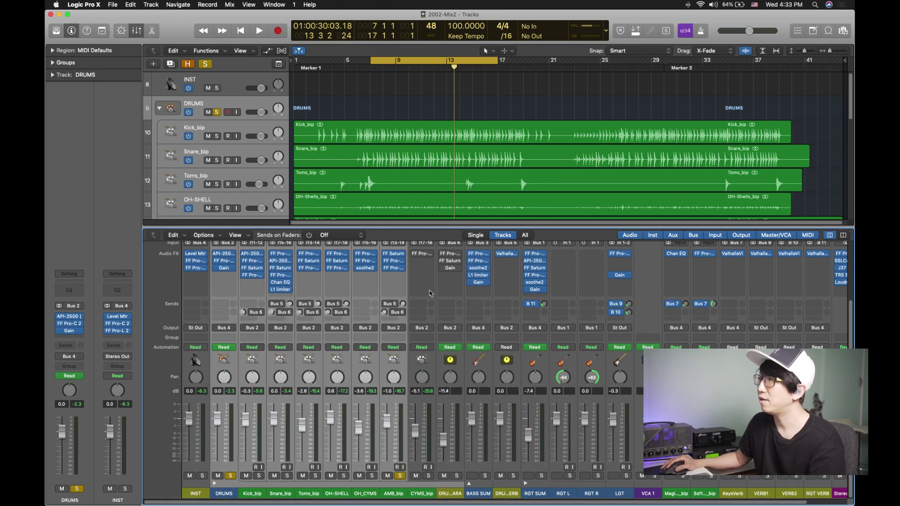
Solo only CYMS_bip and play it with the cycle range set to bars 15 to 18.
click(425, 473)
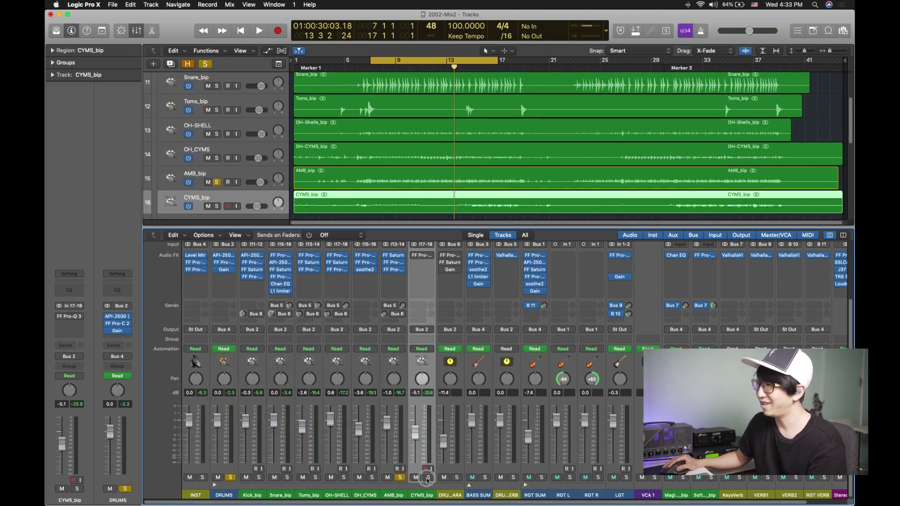
click(428, 478)
key(space)
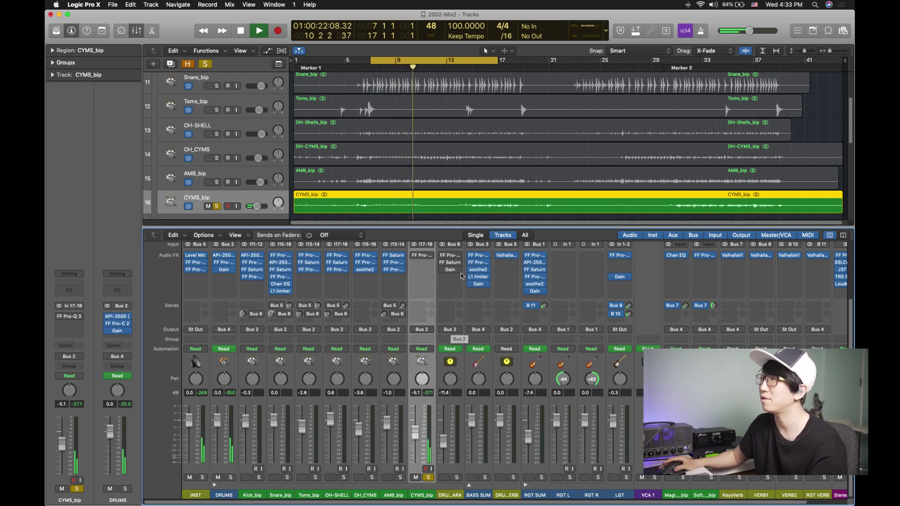
key(space)
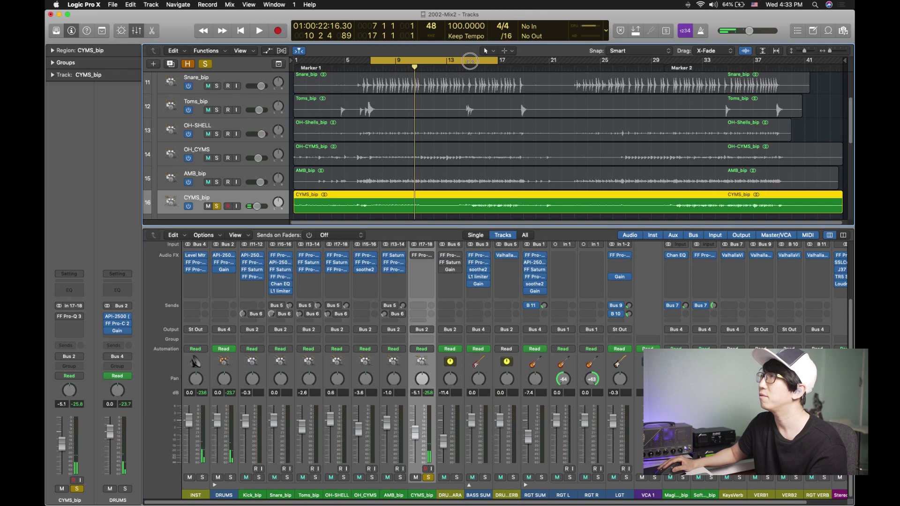
drag(472, 61, 513, 68)
key(space)
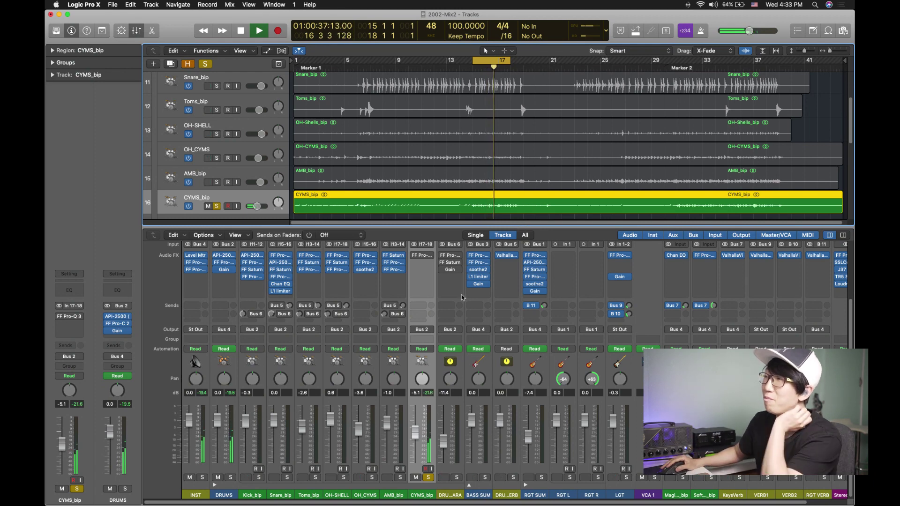
Open and enable FF Pro-Q 3 on CYMS_bip, review its EQ bands, and unsolo the track to hear it in the mix.
click(424, 258)
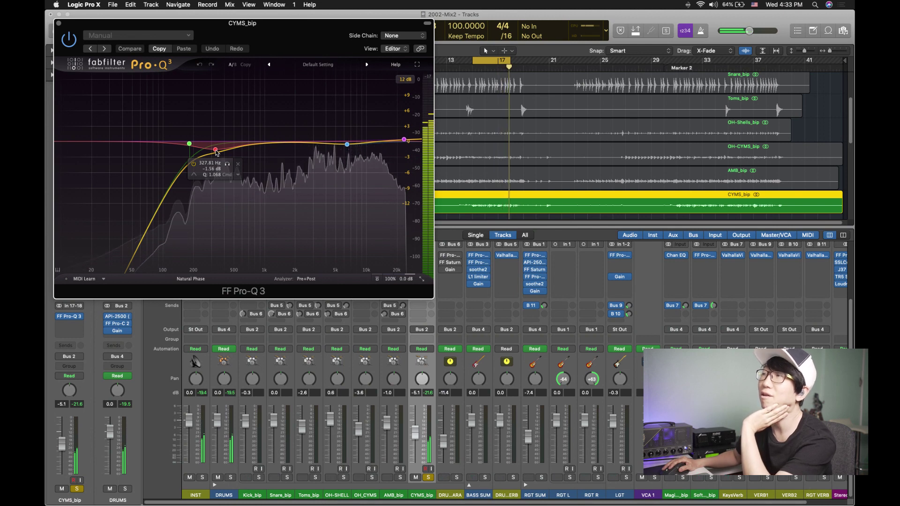
click(347, 145)
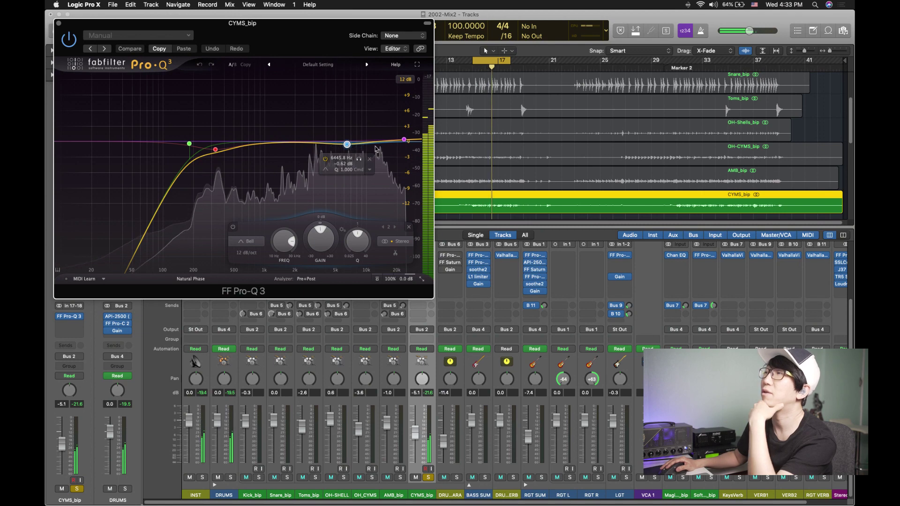
mouse_move(404, 140)
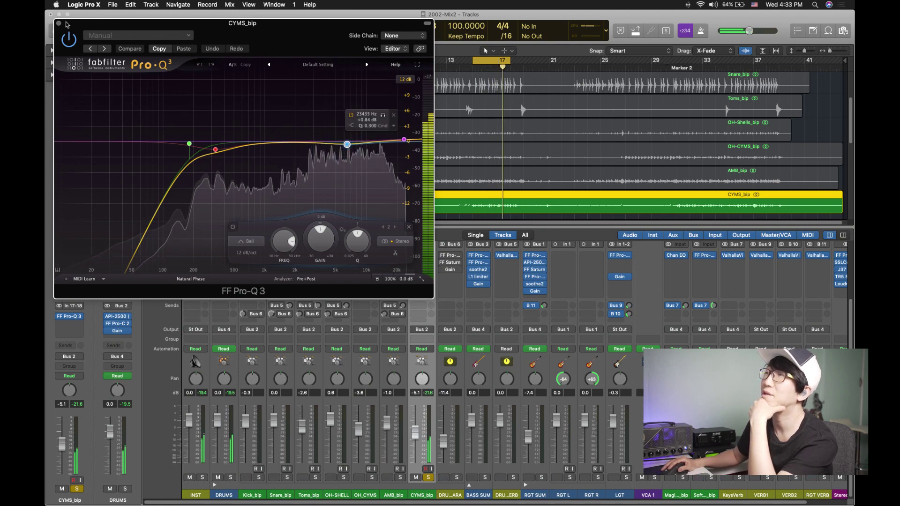
key(v)
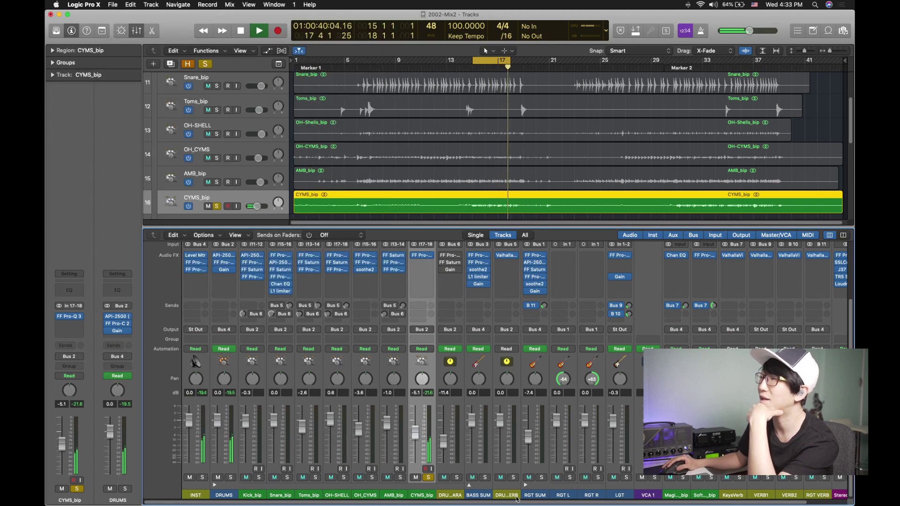
click(427, 478)
click(428, 478)
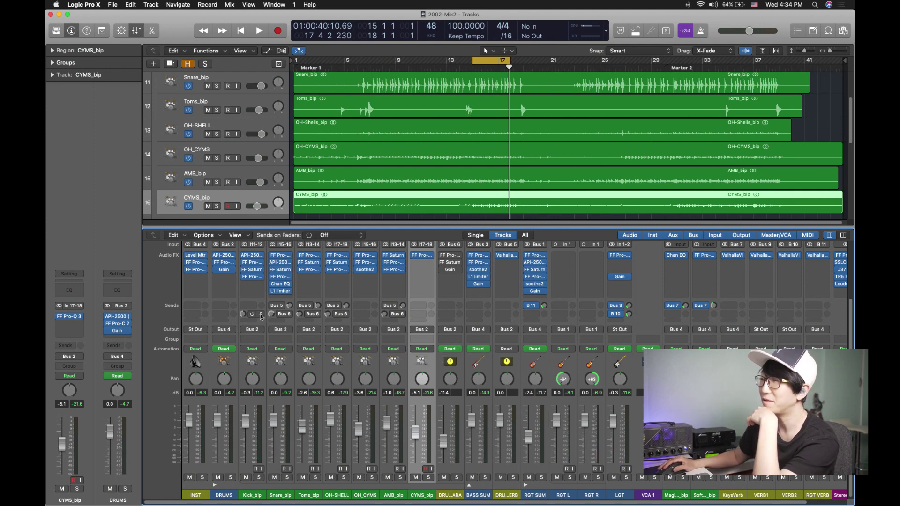
Solo Snare_bip and play a short passage from bar 15 with its Bus 6 send in view.
scroll(289, 405, down, 1)
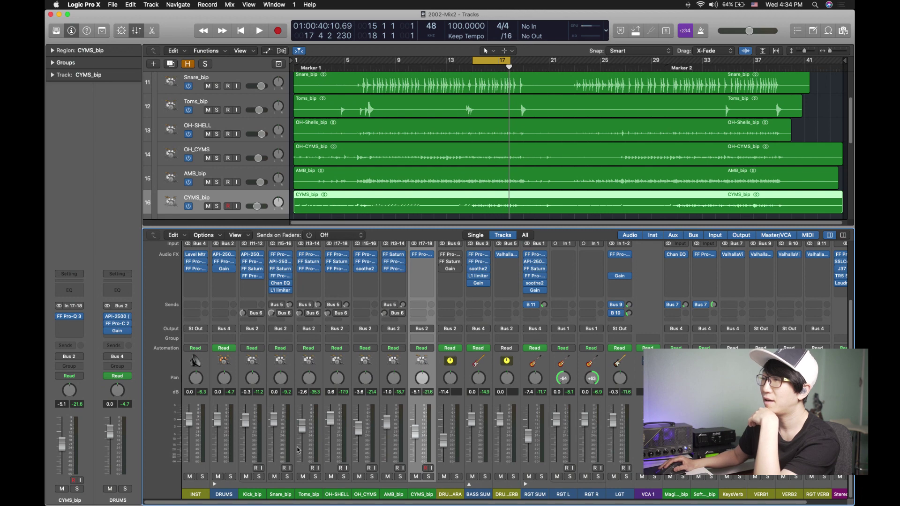
click(287, 477)
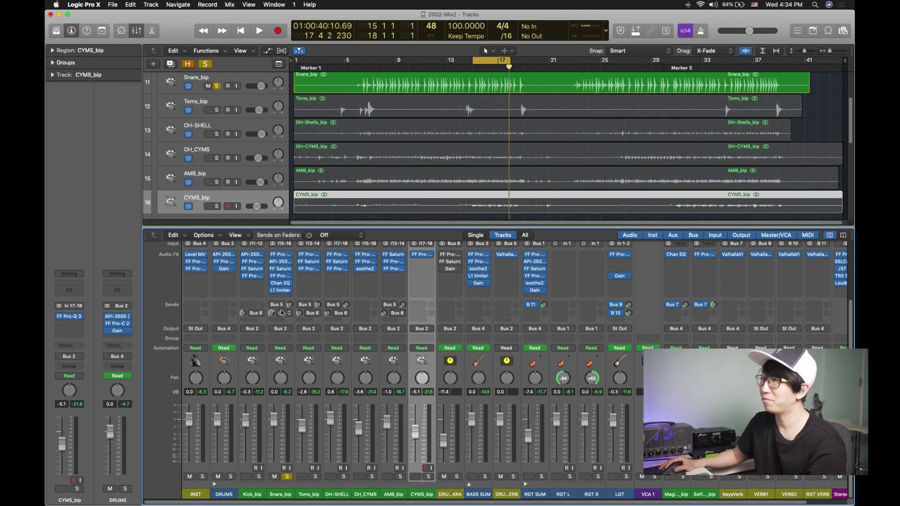
key(space)
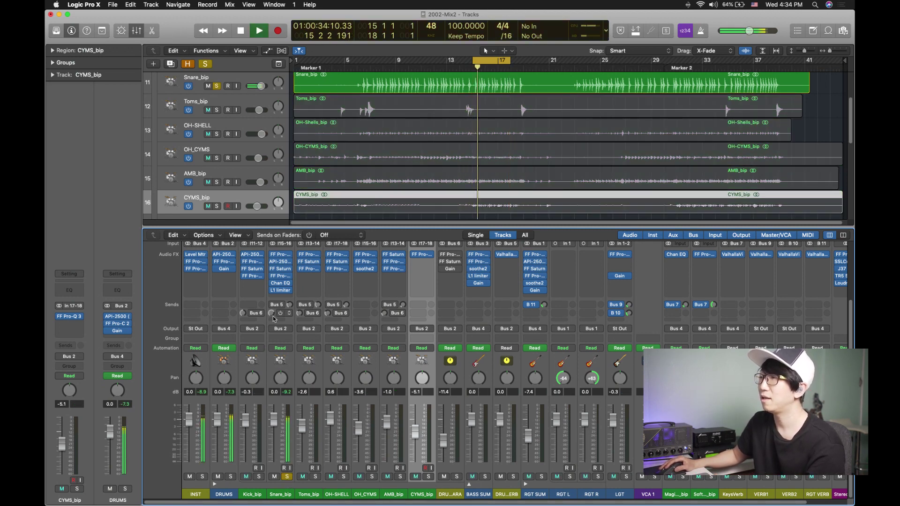
key(space)
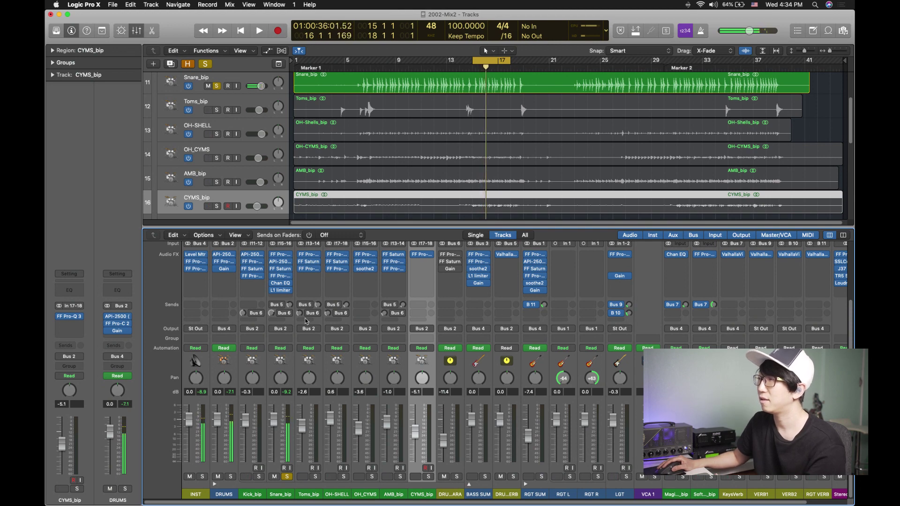
Enable the inserts on DRUM PARA, select that channel, and open its FF Pro-C 2 and FF Saturn plug-ins.
drag(443, 255, 443, 261)
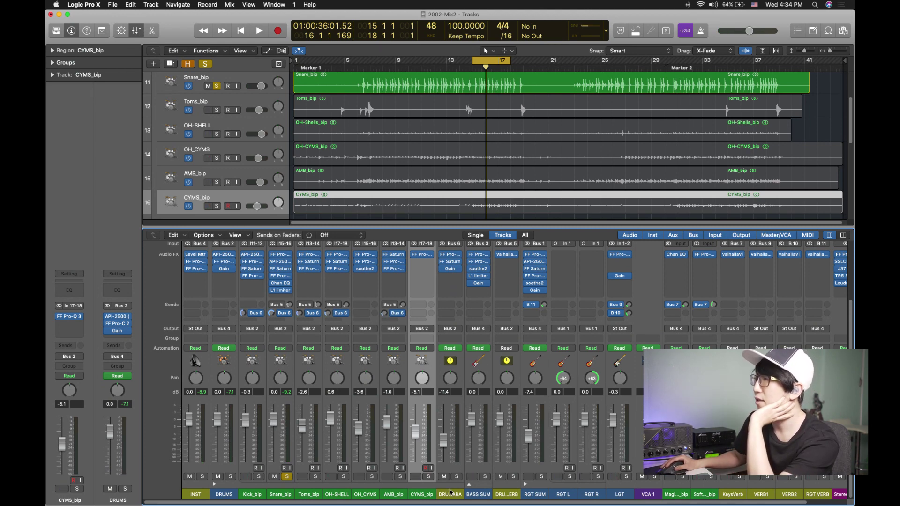
click(450, 495)
scroll(457, 399, up, 1)
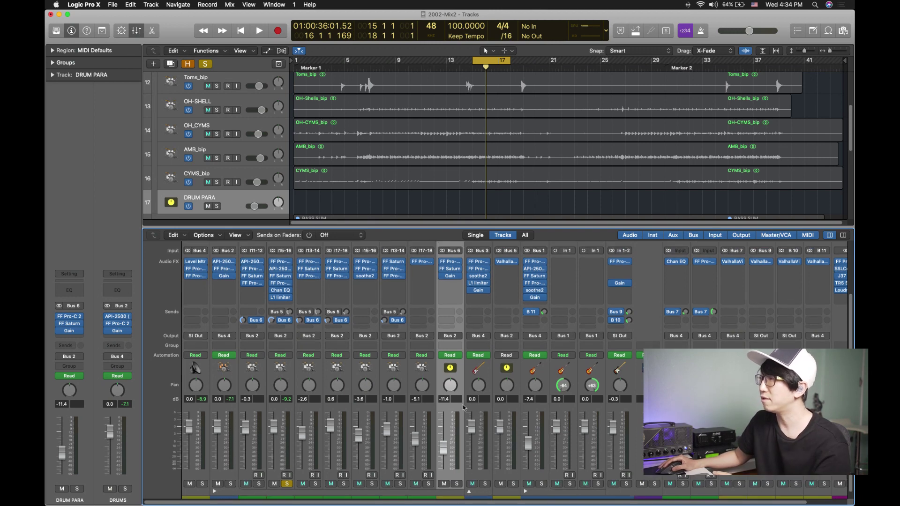
click(450, 264)
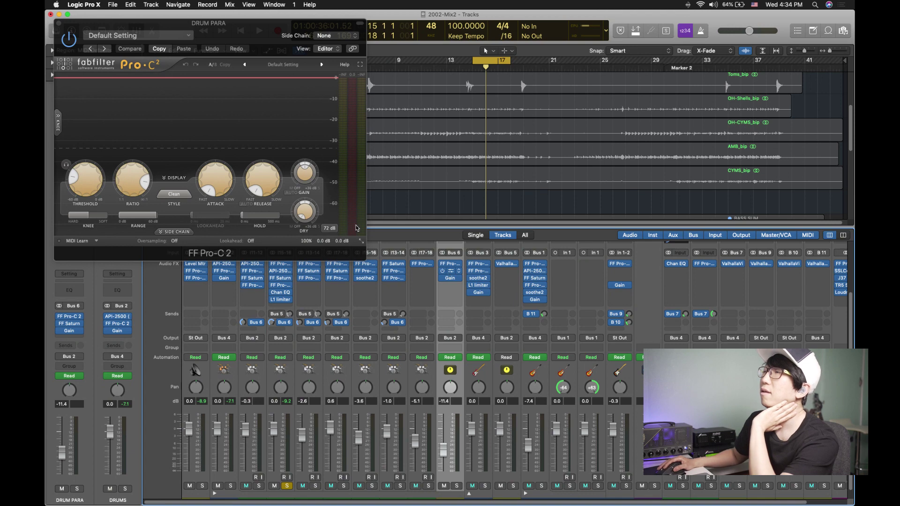
click(450, 270)
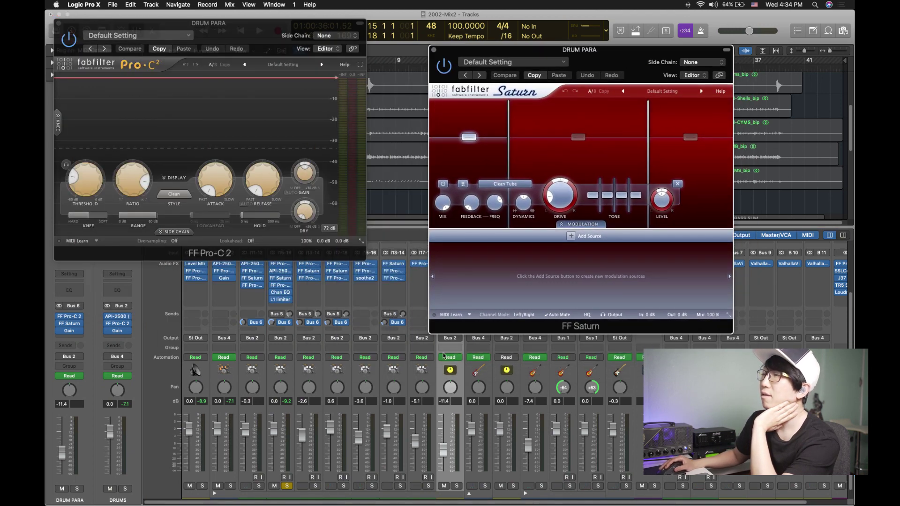
Solo DRUM PARA, play it to examine the compression and saturation, and close both plug-in windows.
click(456, 485)
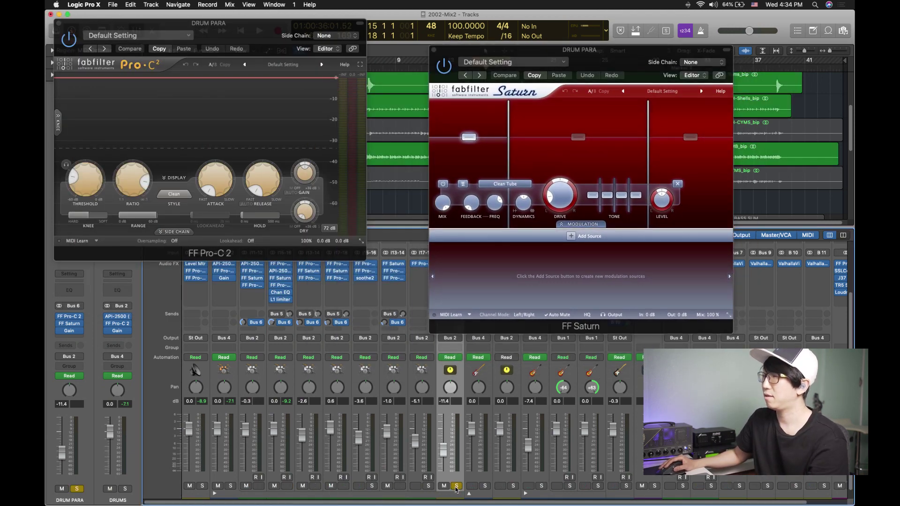
key(space)
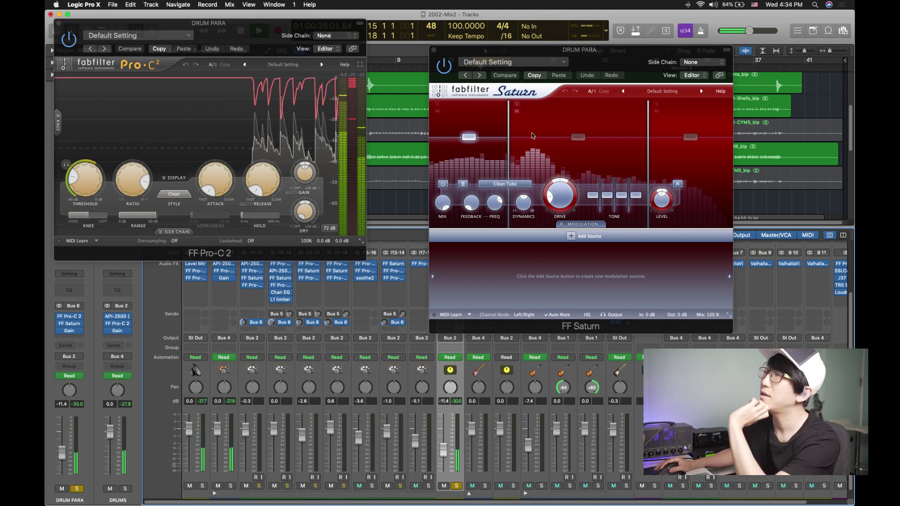
mouse_move(223, 178)
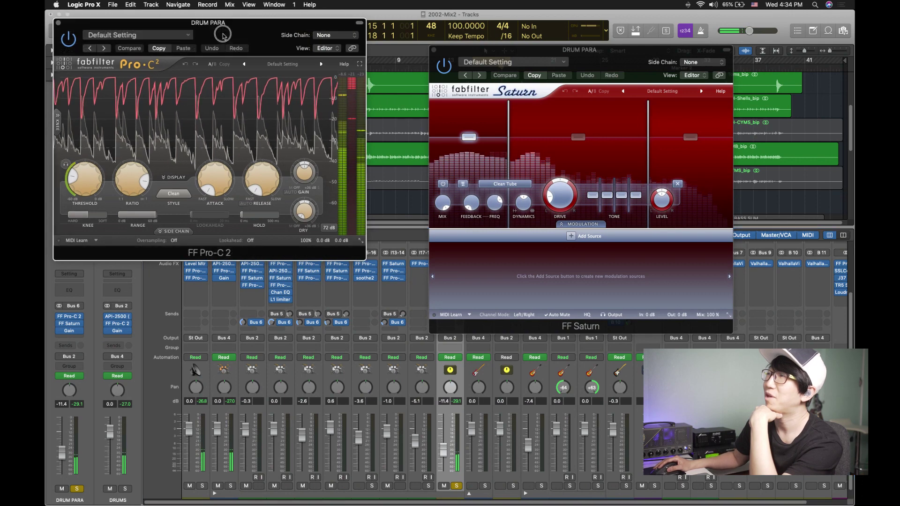
drag(100, 26, 443, 136)
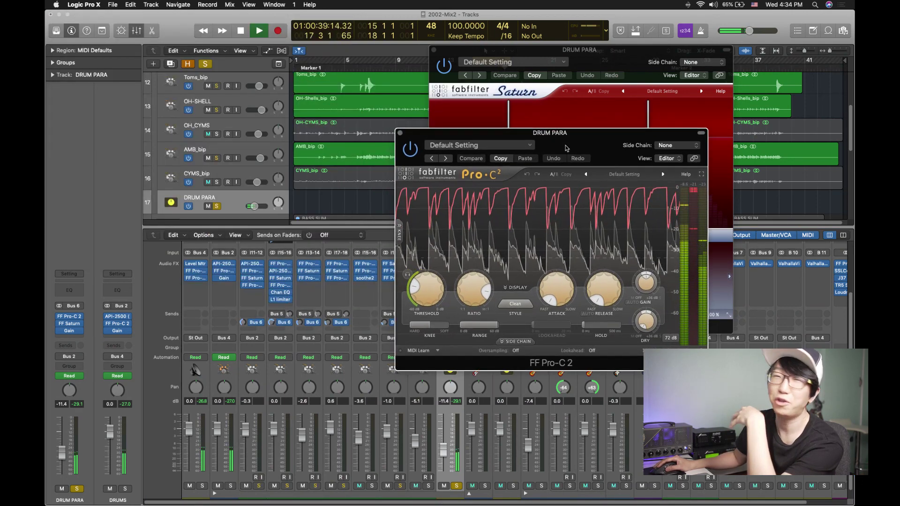
click(399, 133)
click(433, 50)
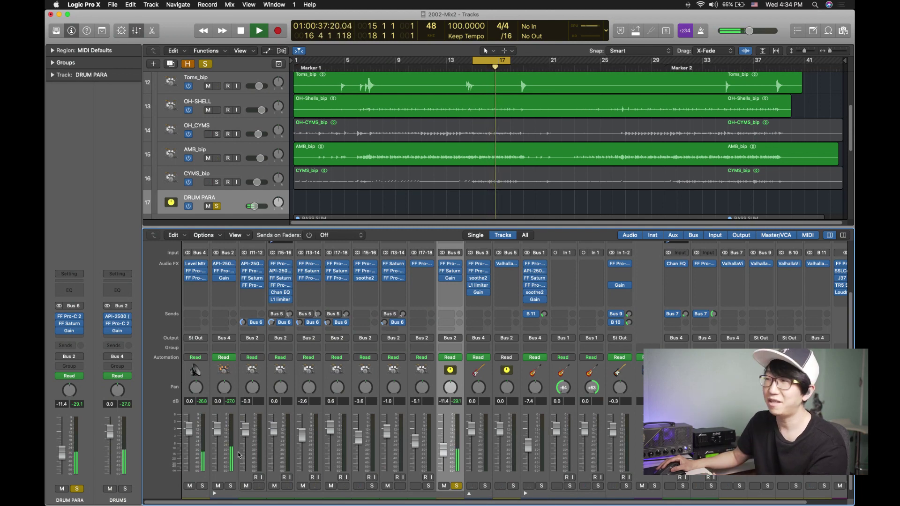
key(space)
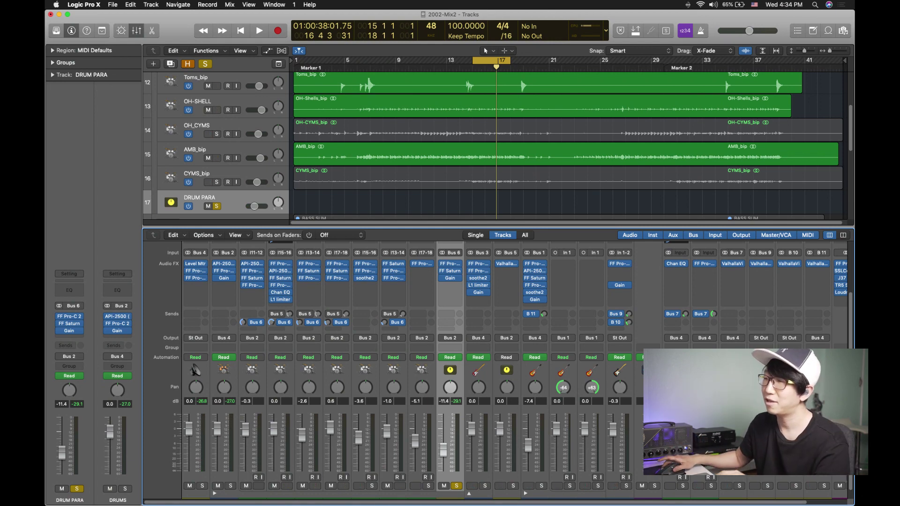
Solo DRUMS instead of DRUM PARA and, during playback, blend DRUM PARA from fully down up to -11.2 dB.
scroll(257, 471, down, 1)
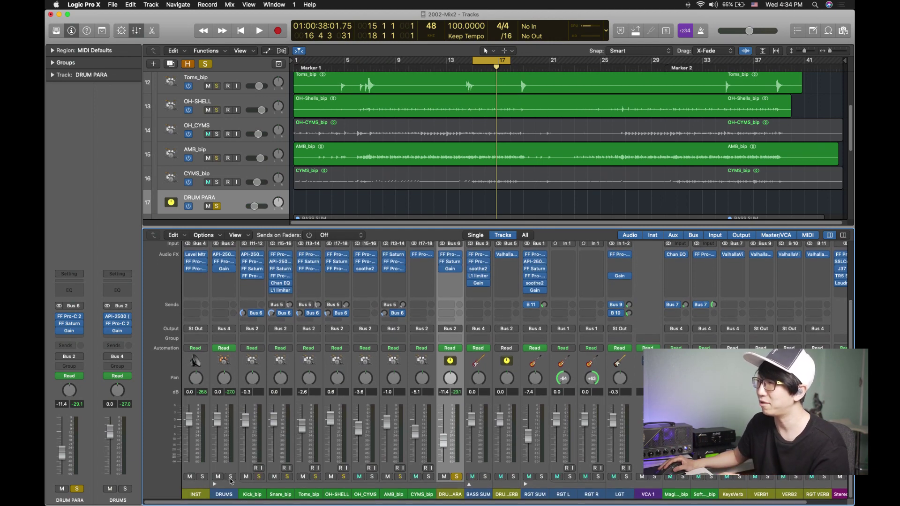
click(230, 477)
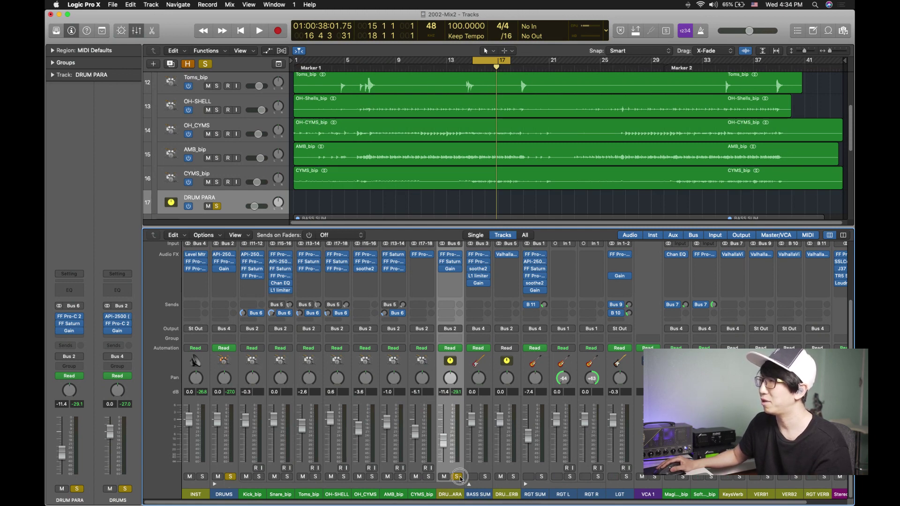
drag(444, 443, 437, 499)
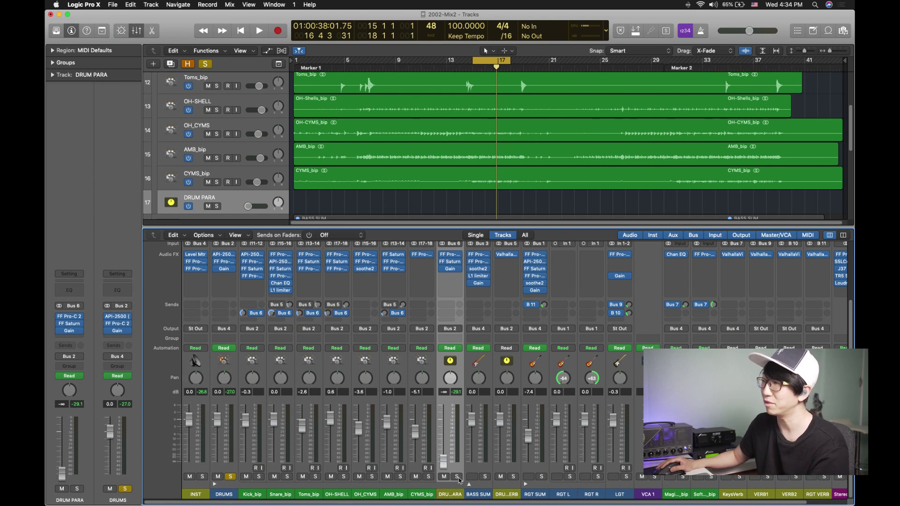
key(space)
drag(444, 469, 449, 428)
right_click(449, 427)
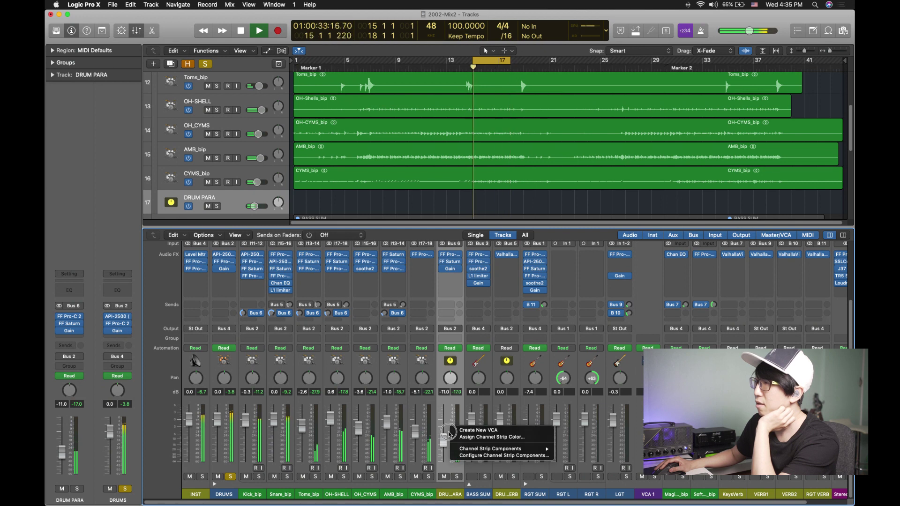
click(444, 428)
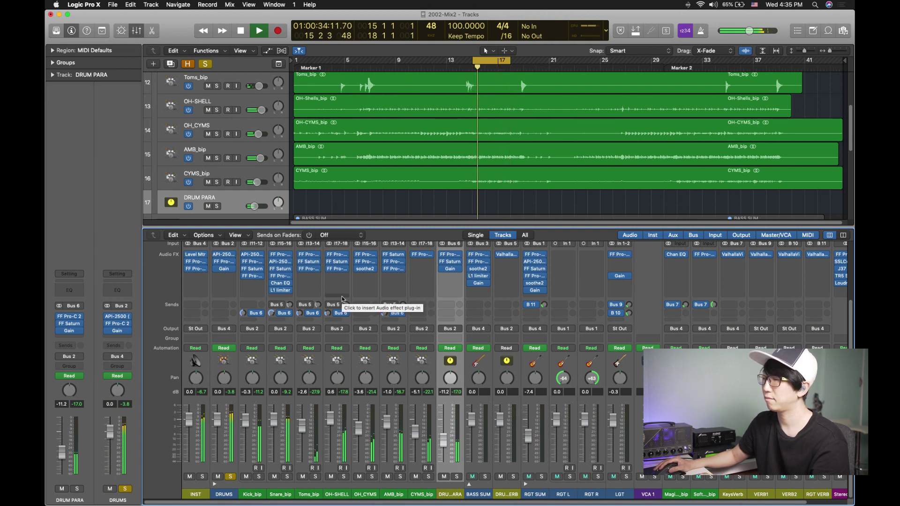
key(space)
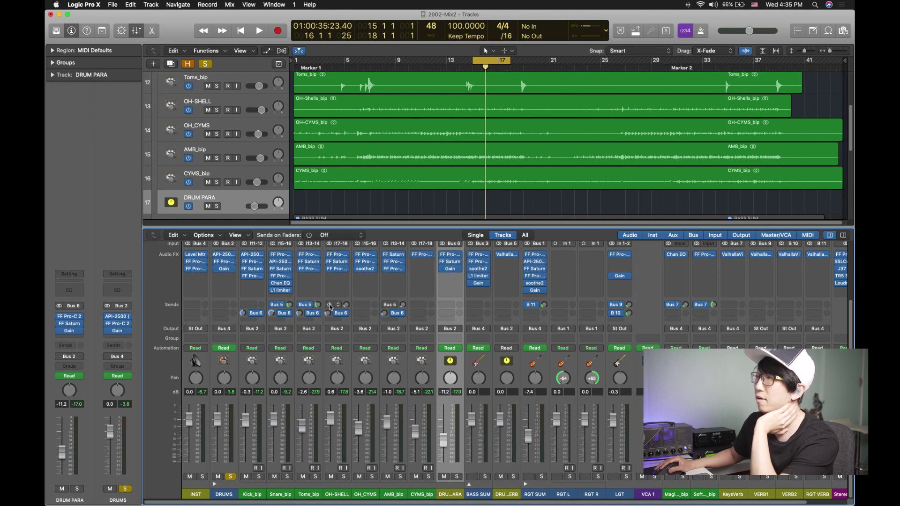
Open ValhallaRoom on DRUM VERB and play the drums with only Snare_bip soloed.
scroll(385, 306, right, 3)
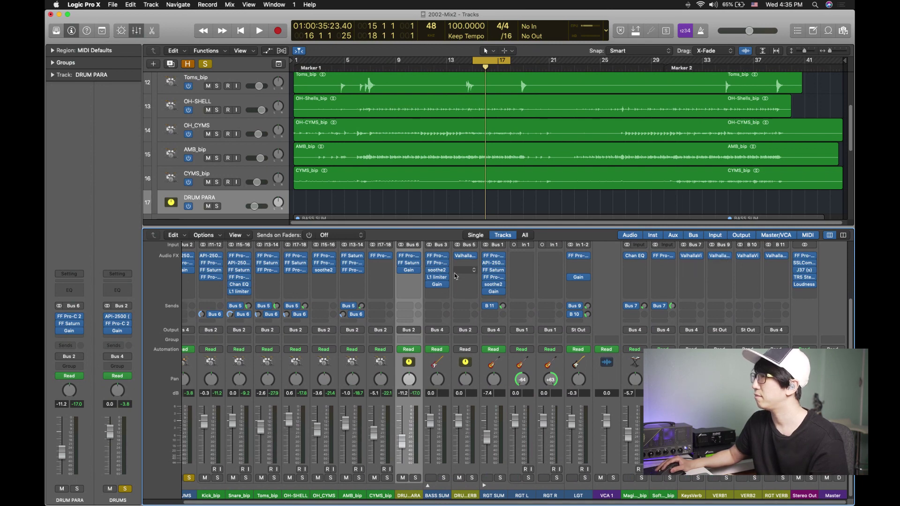
click(464, 257)
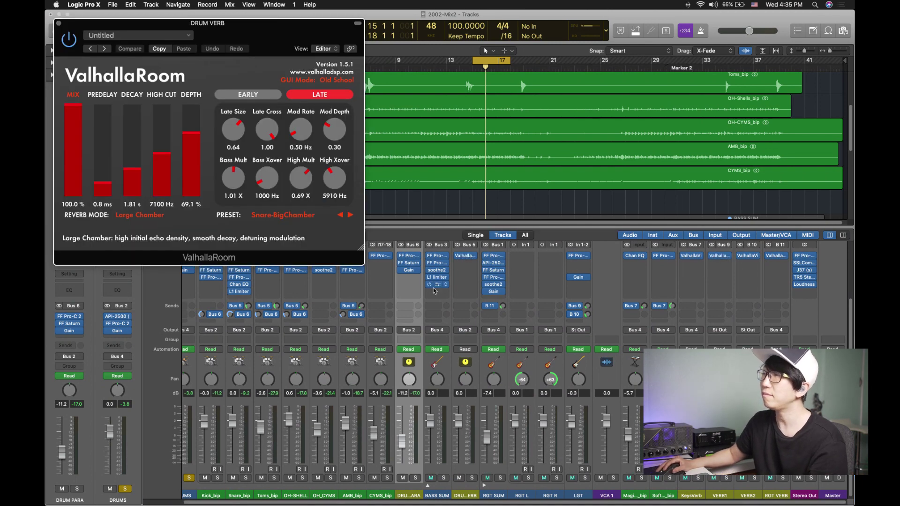
drag(206, 45, 536, 177)
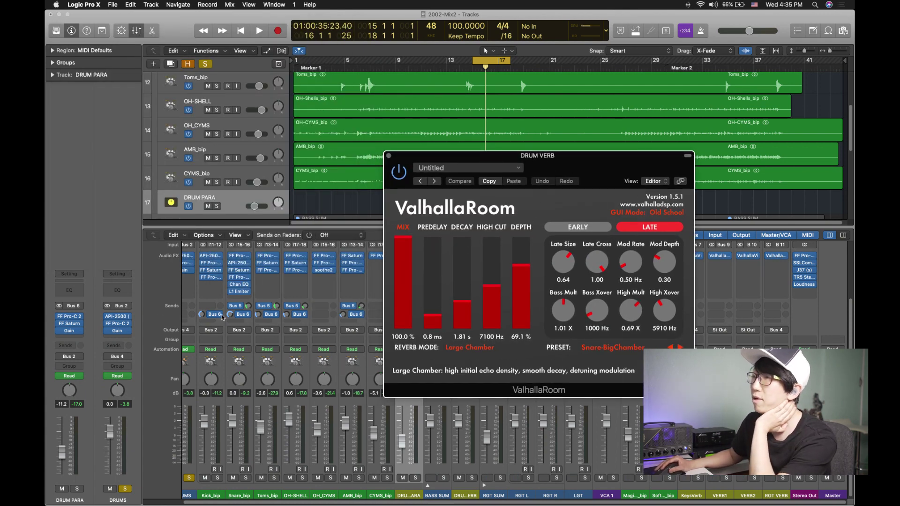
key(space)
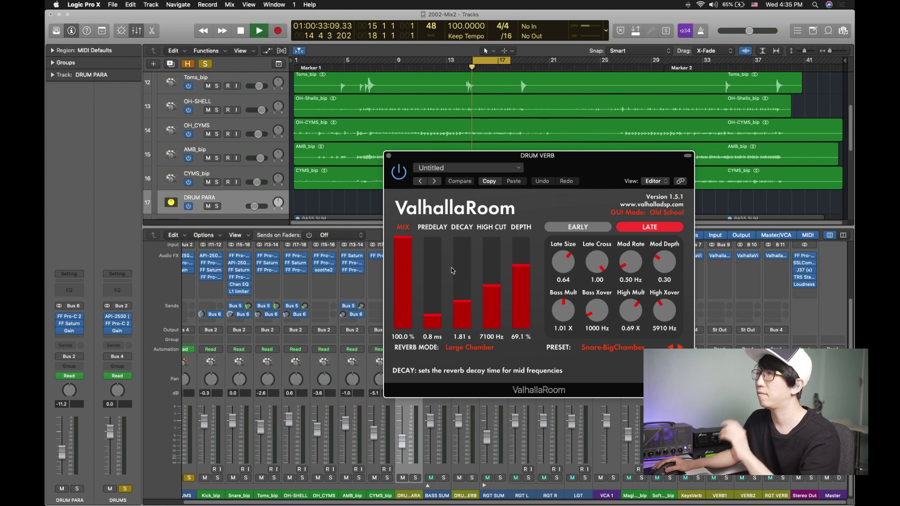
click(245, 479)
click(246, 479)
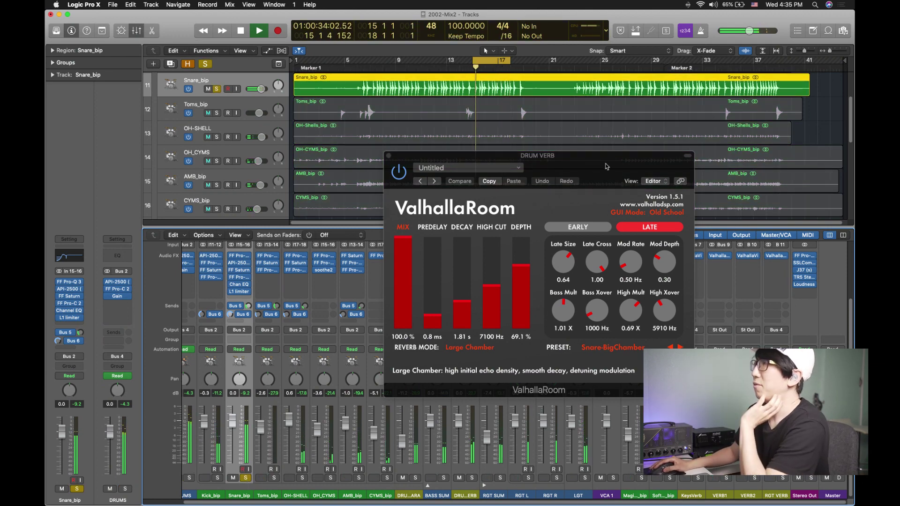
Audition Snare_bip's Bus 5 reverb send during playback, raising it to +3.7 dB and finally lowering it to -18.0 dB.
drag(606, 166, 602, 157)
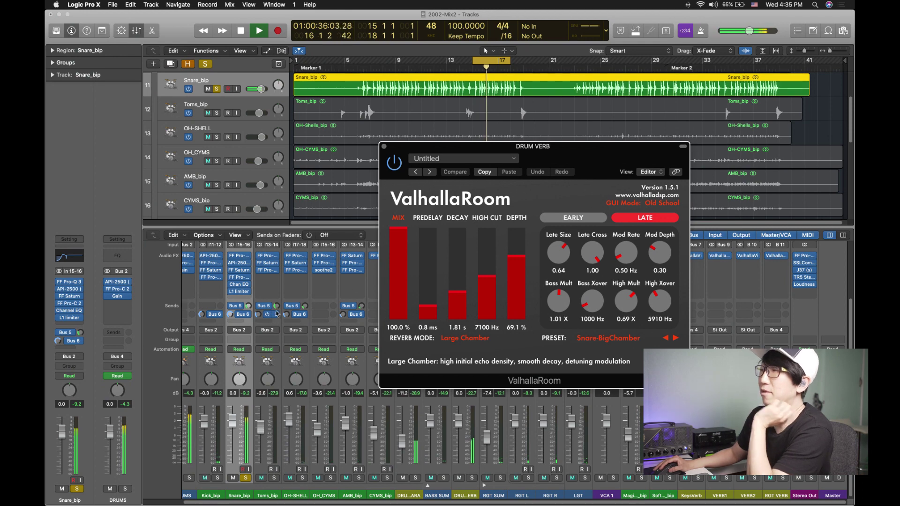
drag(248, 306, 245, 288)
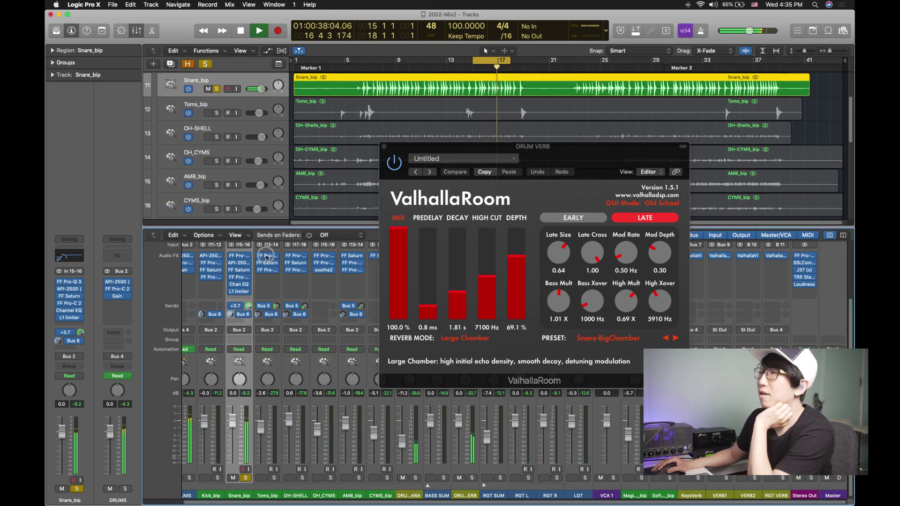
key(space)
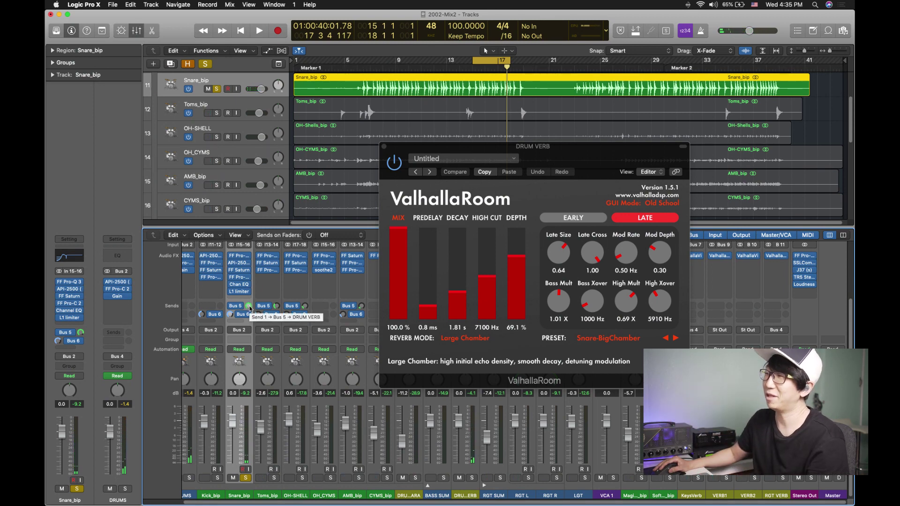
key(space)
drag(249, 308, 255, 360)
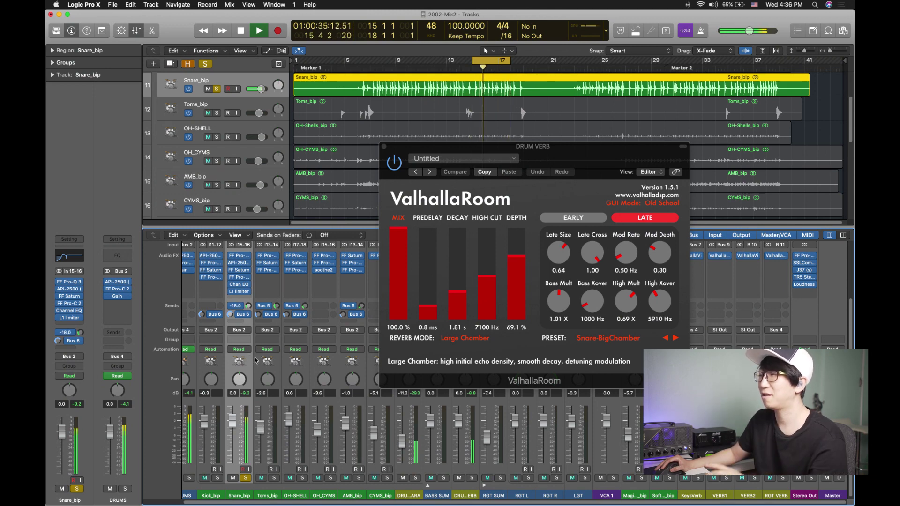
key(space)
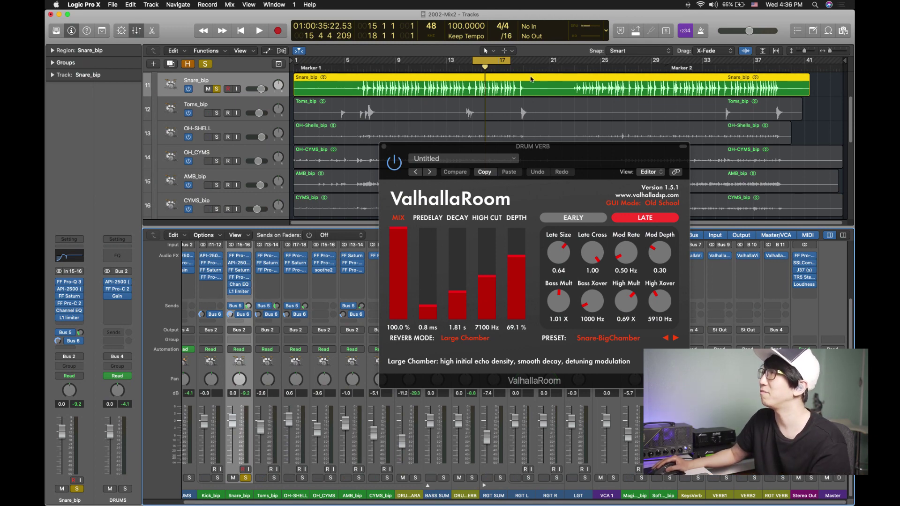
Solo only Toms_bip and loop its fill with the cycle range set from 14 2 1 to 15 2 4.
drag(466, 62, 470, 62)
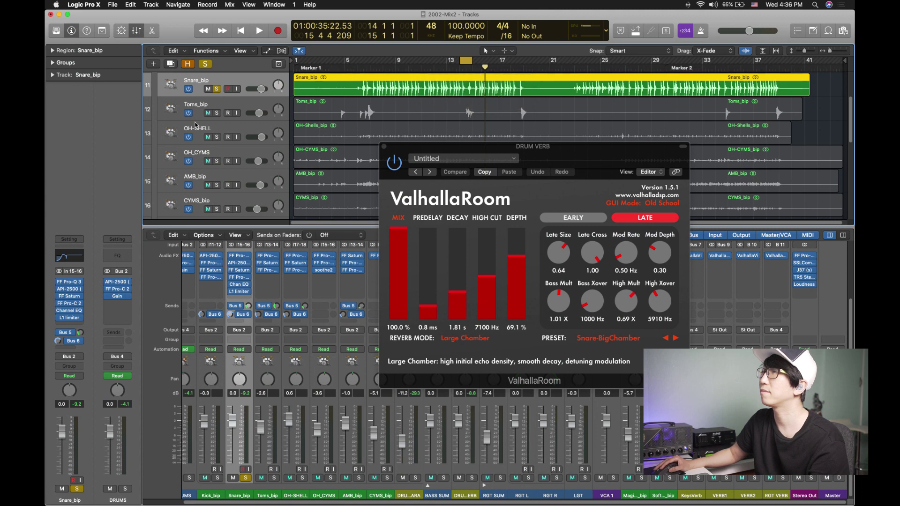
click(216, 113)
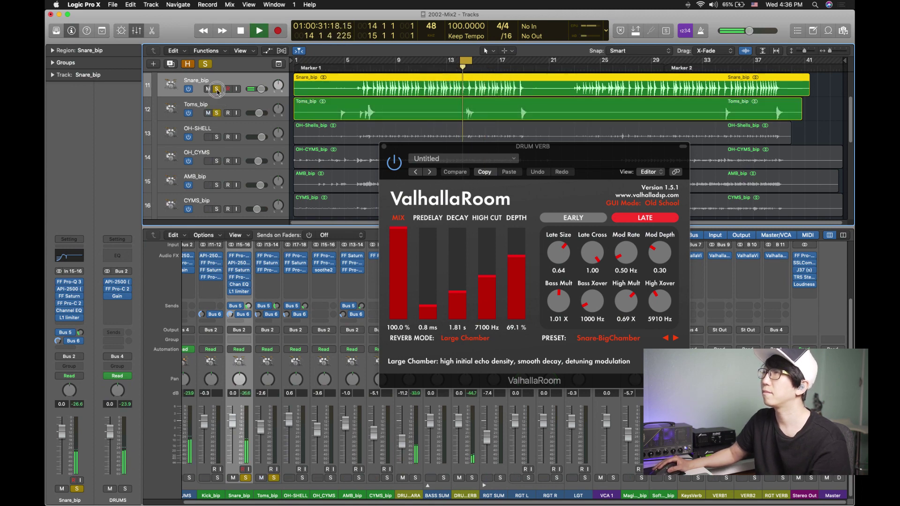
click(217, 89)
key(super+Right)
key(super+Right)
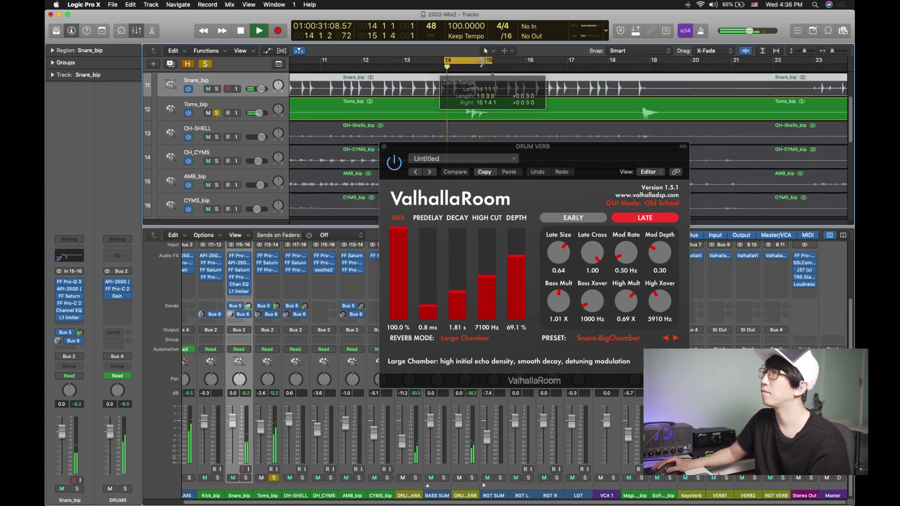
drag(485, 60, 502, 60)
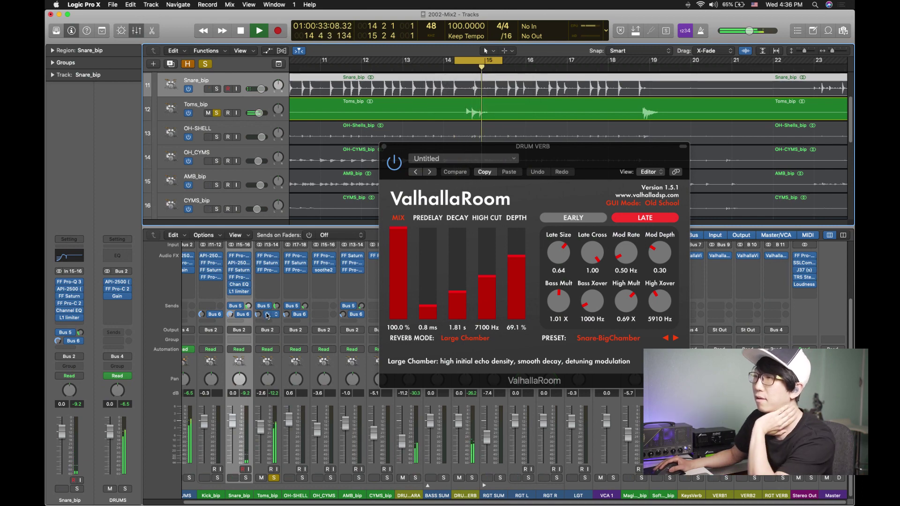
Select the Toms_bip channel and check its Bus 5 reverb send level while the tom fill loops.
key(Up)
key(Up)
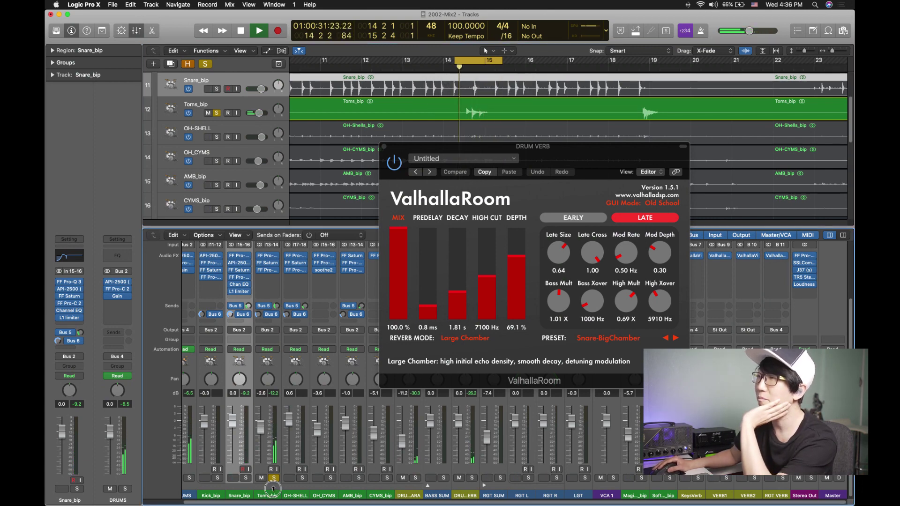
click(276, 496)
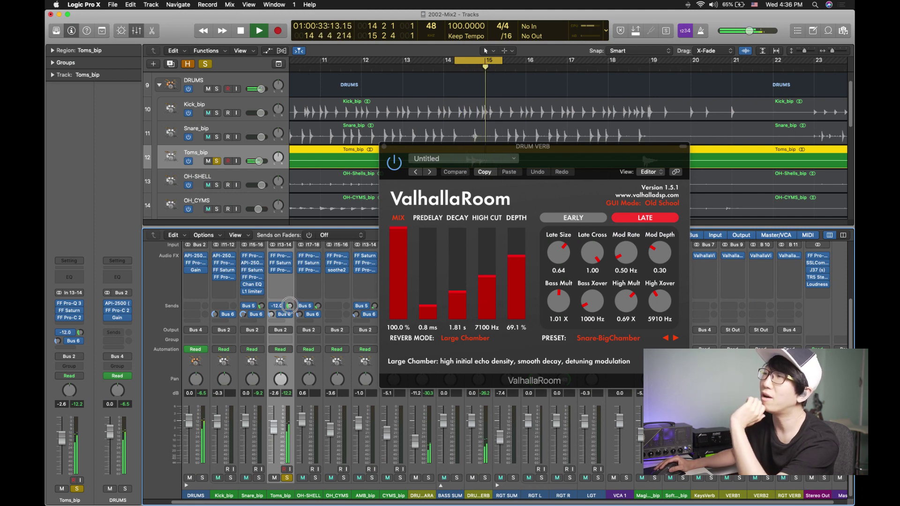
drag(290, 306, 289, 304)
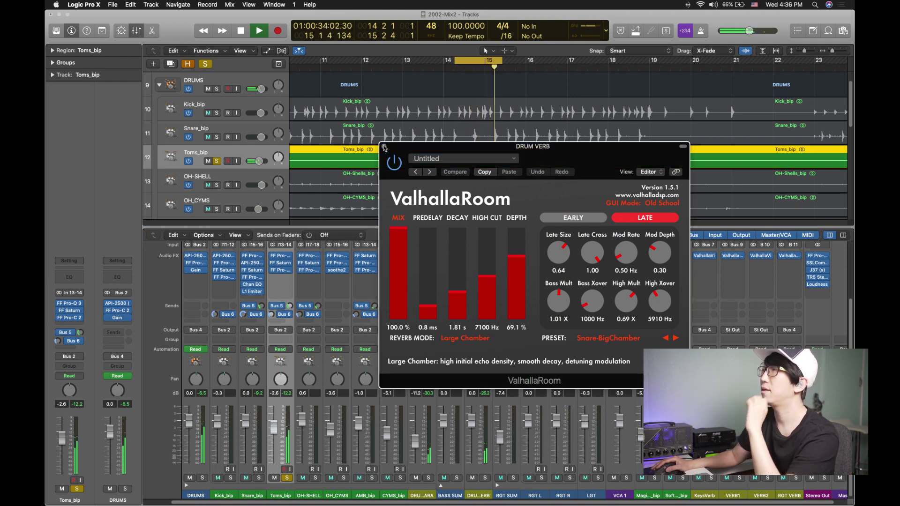
Close the DRUM VERB ValhallaRoom window and clear all solos to hear the full mix.
click(384, 146)
key(z)
scroll(492, 411, up, 3)
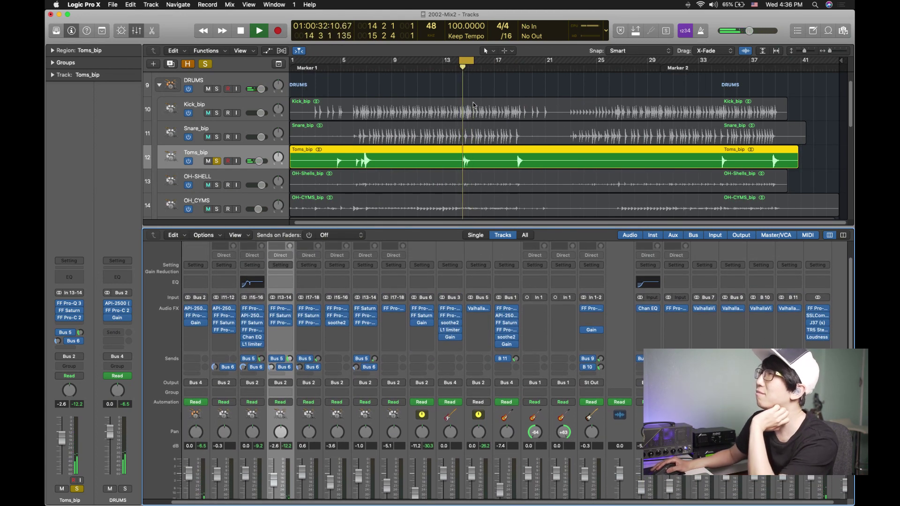
key(ctrl+s)
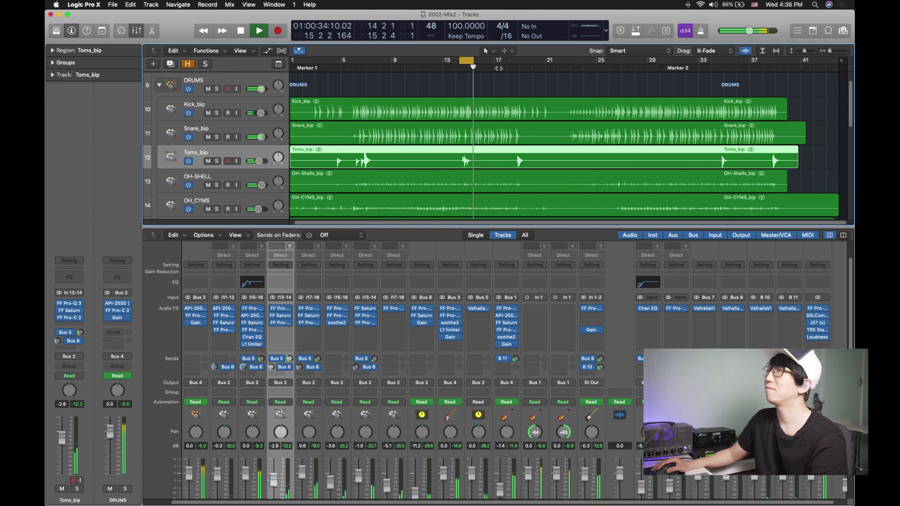
Set the cycle range from 13 1 1 to 18 1 1 and play the full mix through the tom fill.
key(space)
drag(462, 66, 501, 65)
key(space)
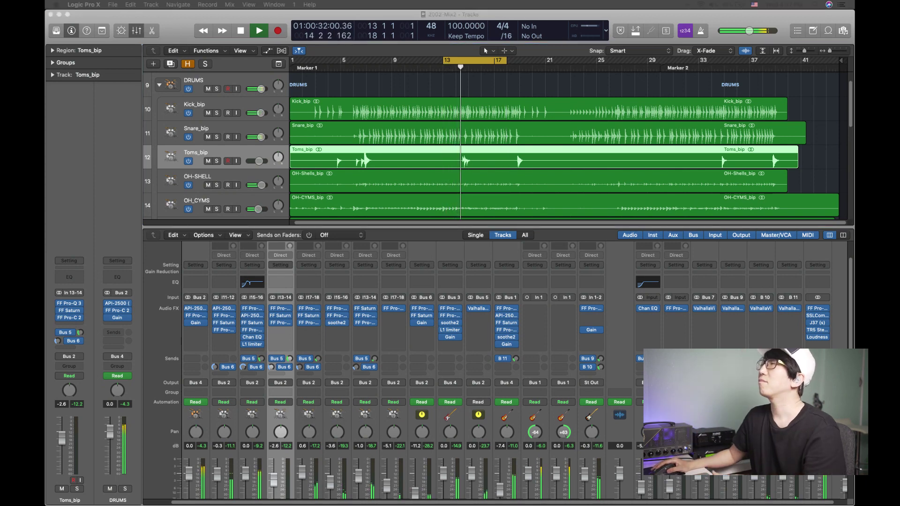
click(479, 102)
key(space)
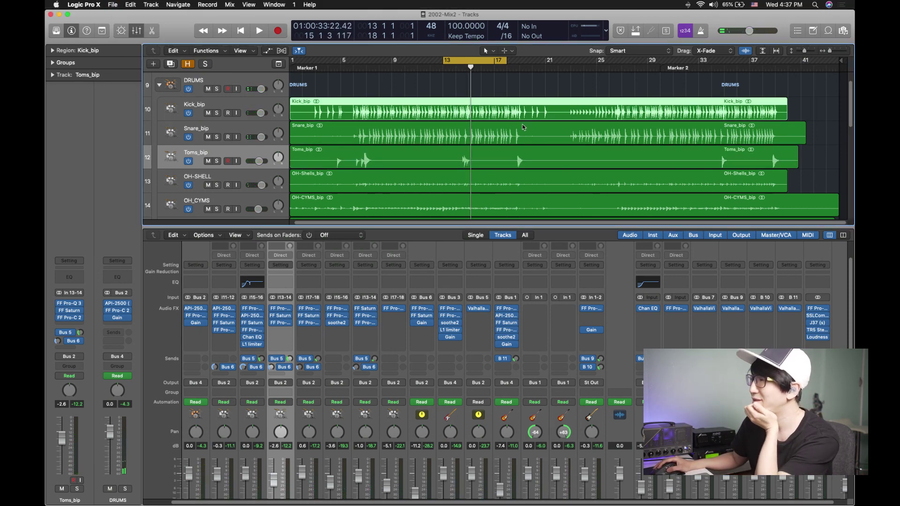
Expand the BASS SUM track stack to show its BASS PARA, BASS-DI and BASS-GLASS tracks.
click(555, 157)
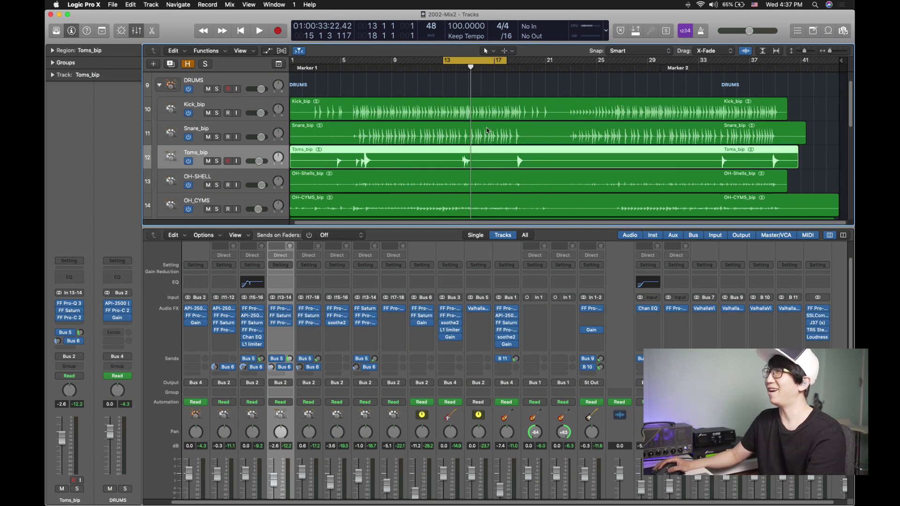
key(super+Up)
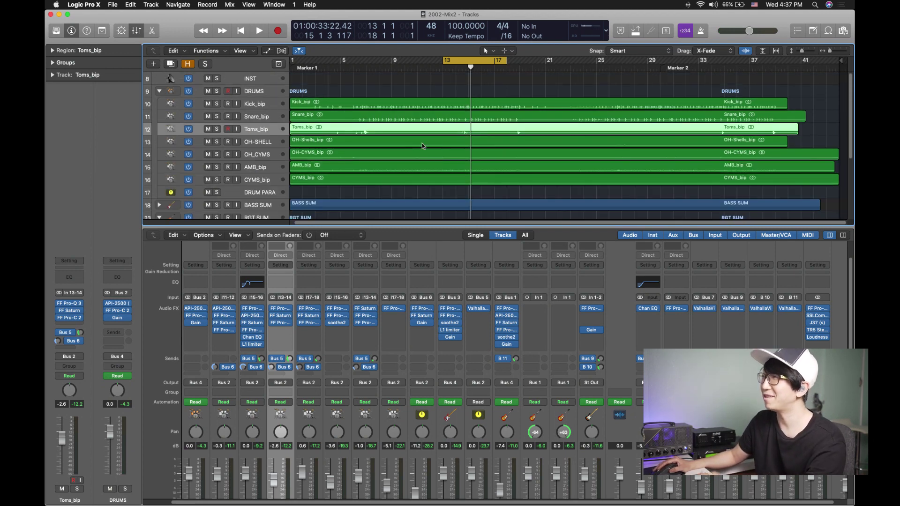
scroll(403, 140, down, 2)
scroll(382, 130, down, 1)
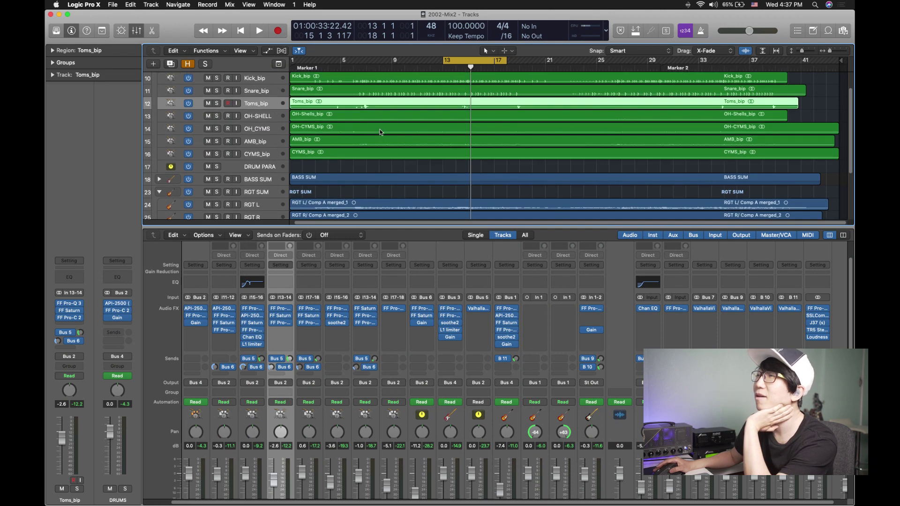
click(167, 180)
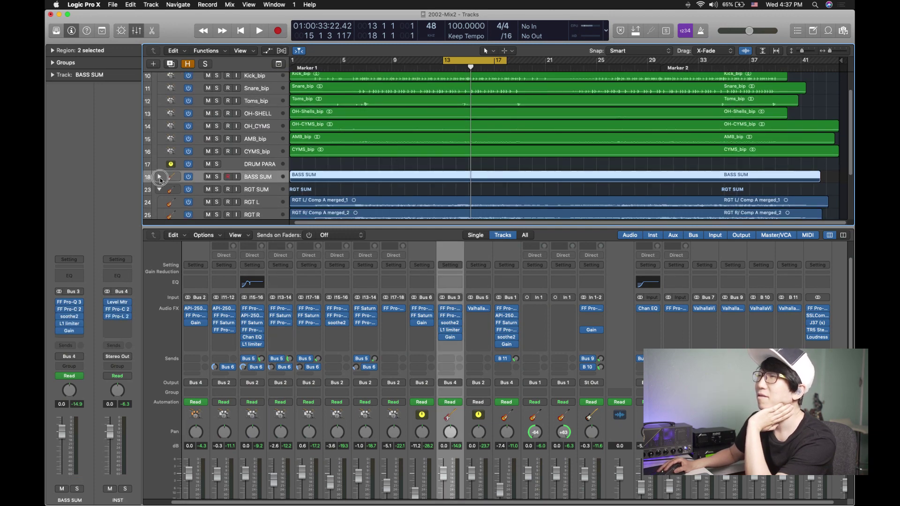
click(160, 177)
key(super+Down)
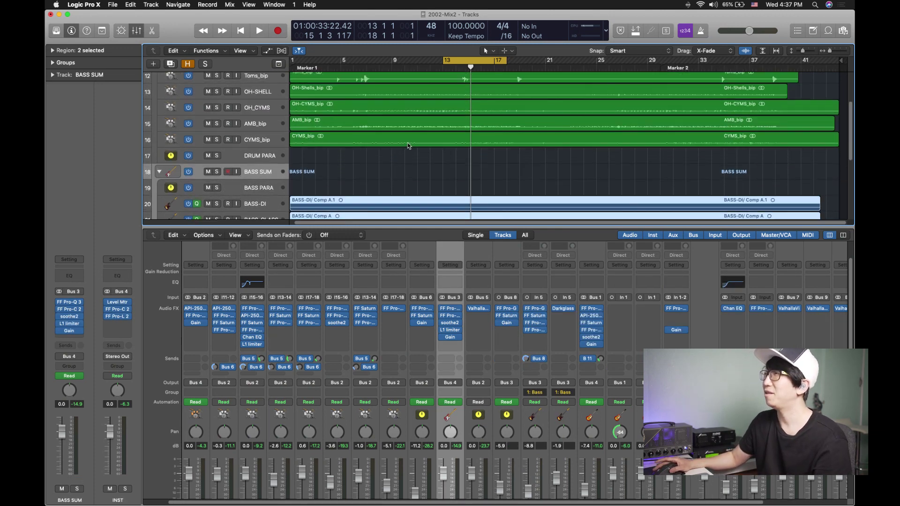
scroll(408, 143, down, 3)
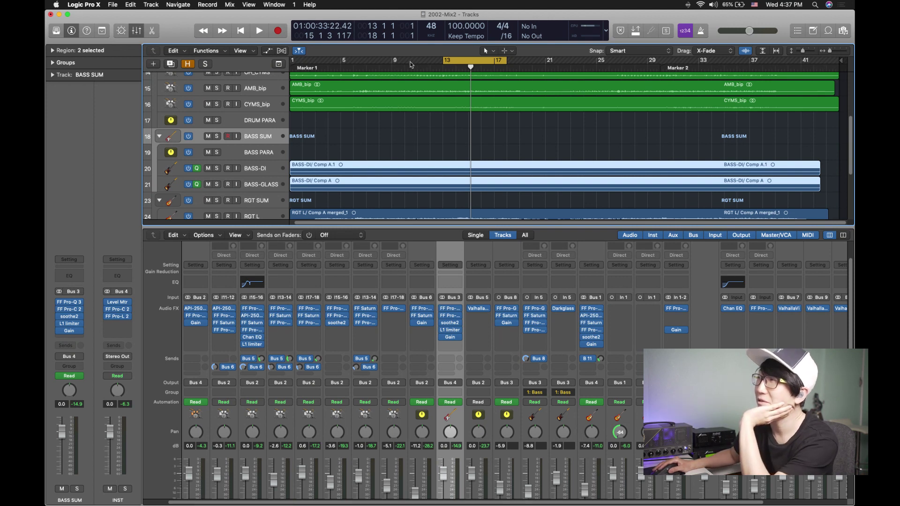
Solo BASS SUM and play it with the cycle range set from 6 3 1 to 21 3 1.
drag(342, 64, 538, 62)
key(super+Down)
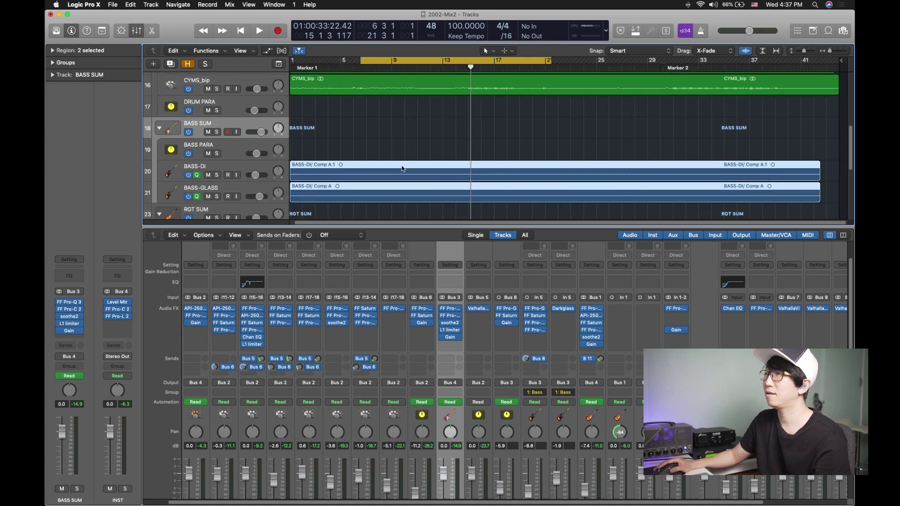
scroll(402, 169, down, 1)
click(216, 123)
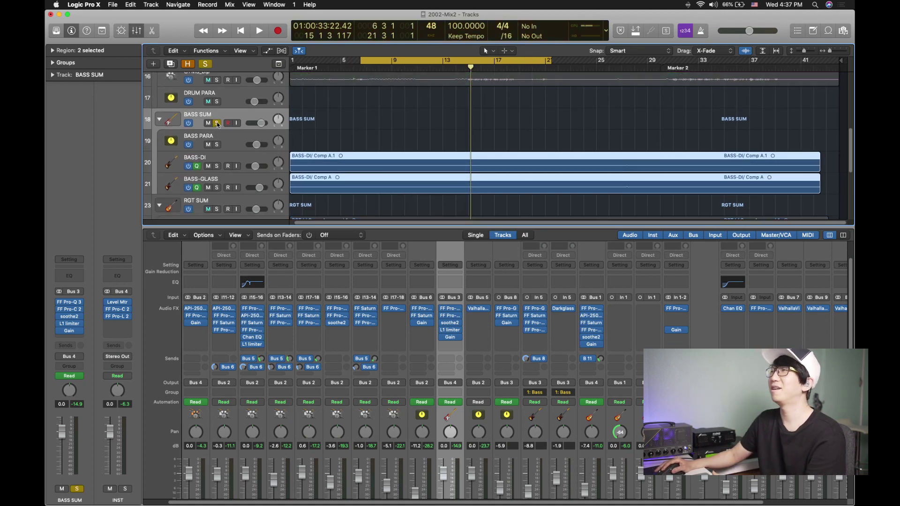
key(space)
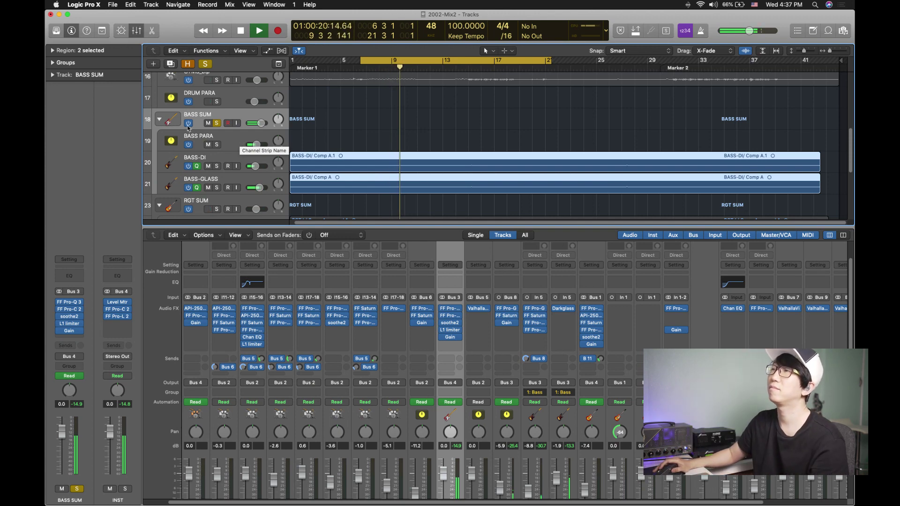
Collapse the DRUMS stack and solo it alongside BASS SUM to hear drums and bass together.
scroll(233, 112, up, 5)
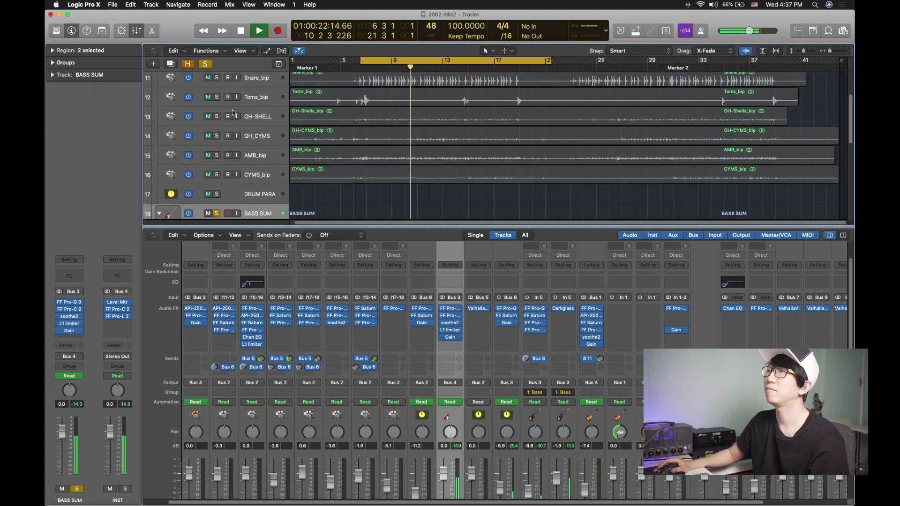
scroll(233, 112, up, 3)
click(159, 87)
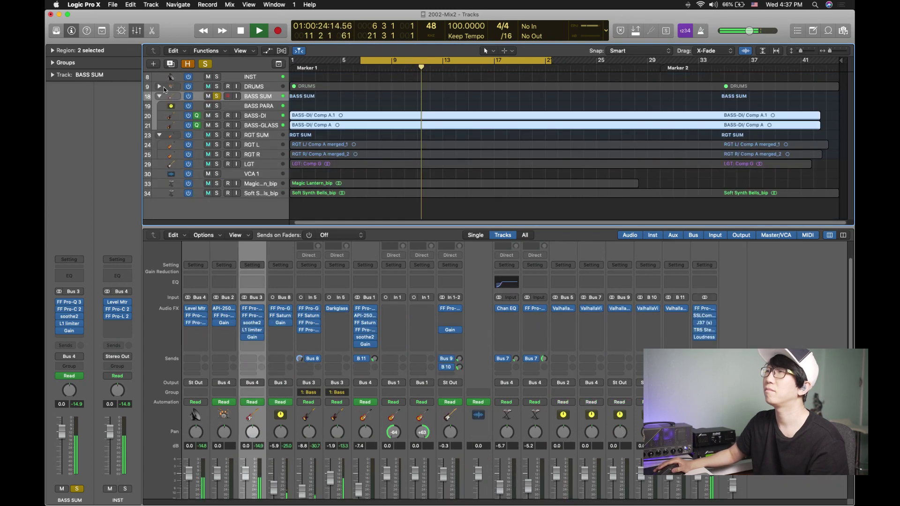
scroll(164, 89, down, 6)
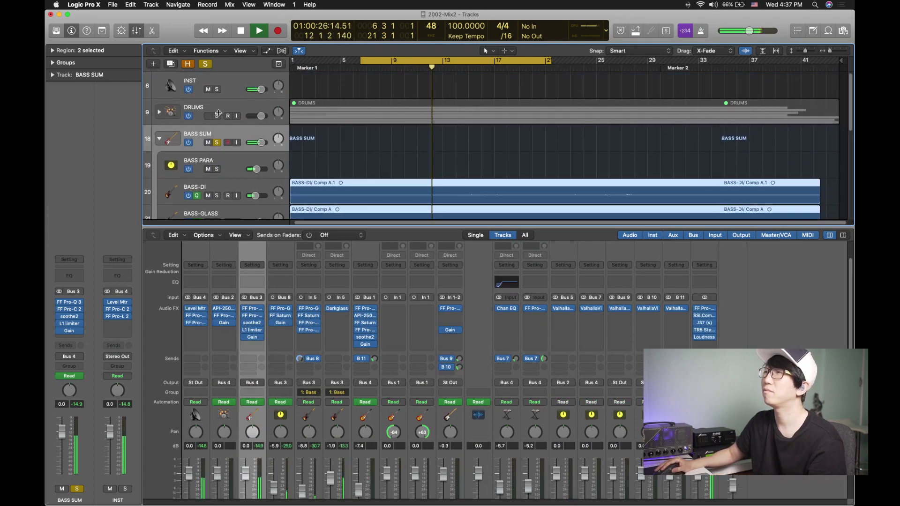
click(217, 116)
scroll(222, 117, down, 2)
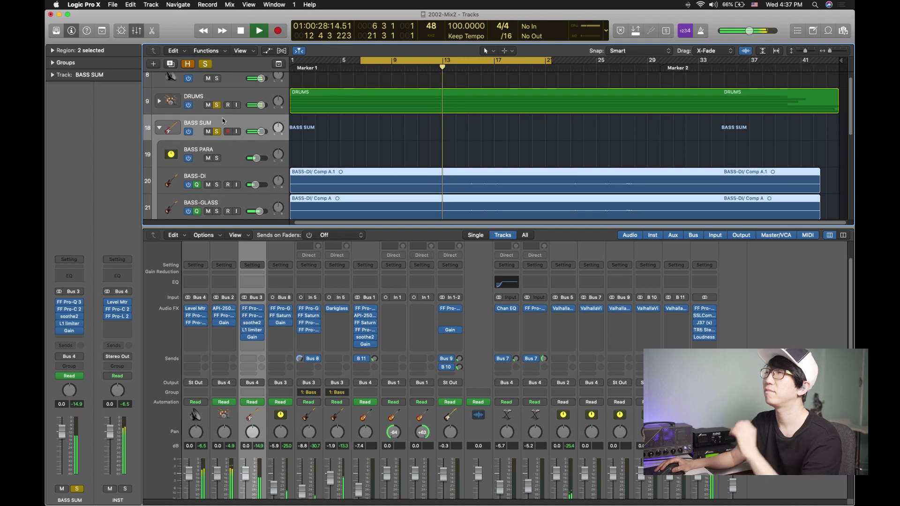
mouse_move(373, 333)
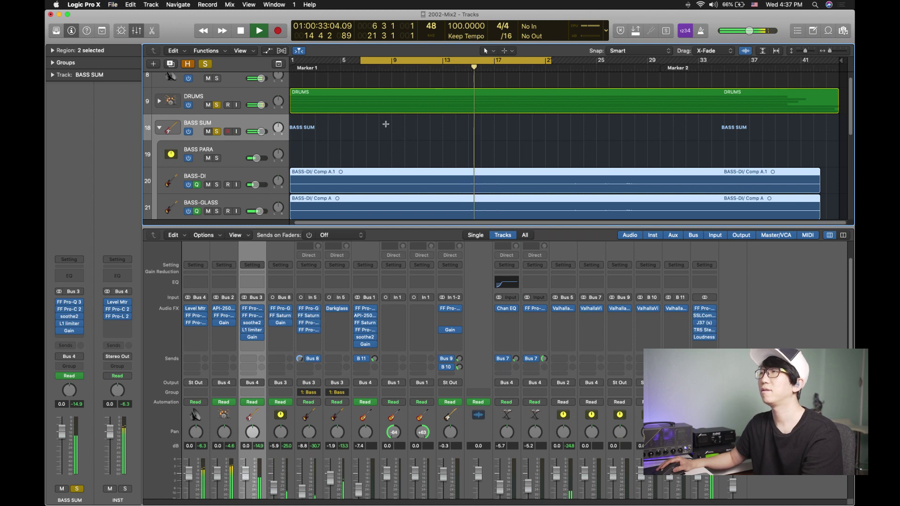
key(space)
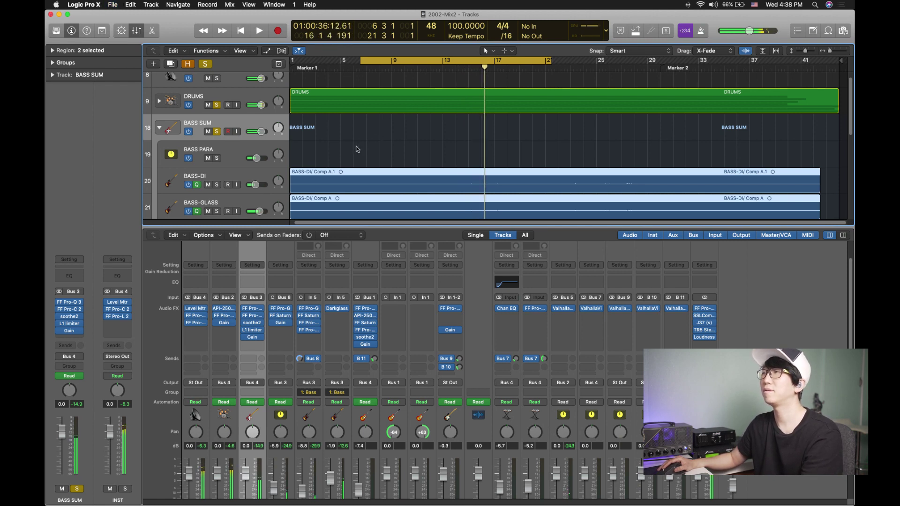
Enlarge the tracks area so both bass tracks are fully in view and select the BASS-DI track.
ctrl+alt+click(331, 161)
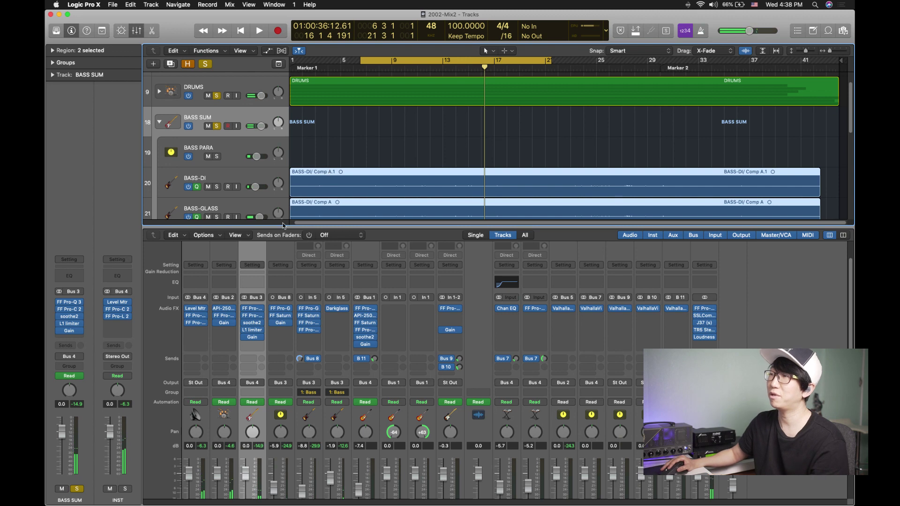
drag(282, 230, 281, 289)
click(258, 175)
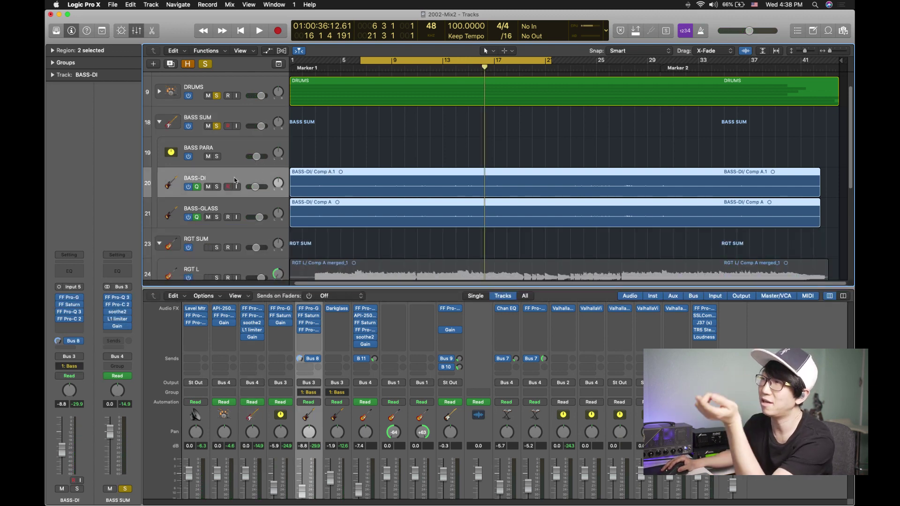
Inspect the Darkglass Ultra plug-in on BASS-GLASS and close its window.
click(239, 211)
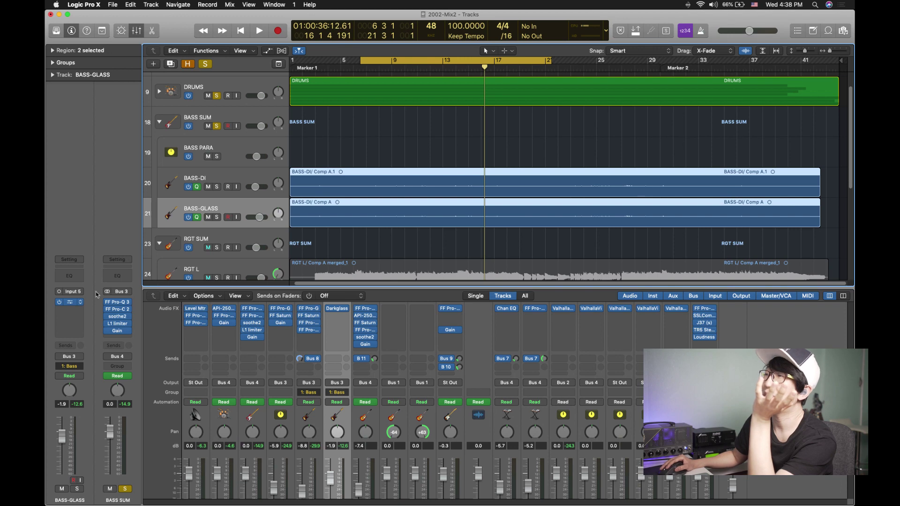
key(v)
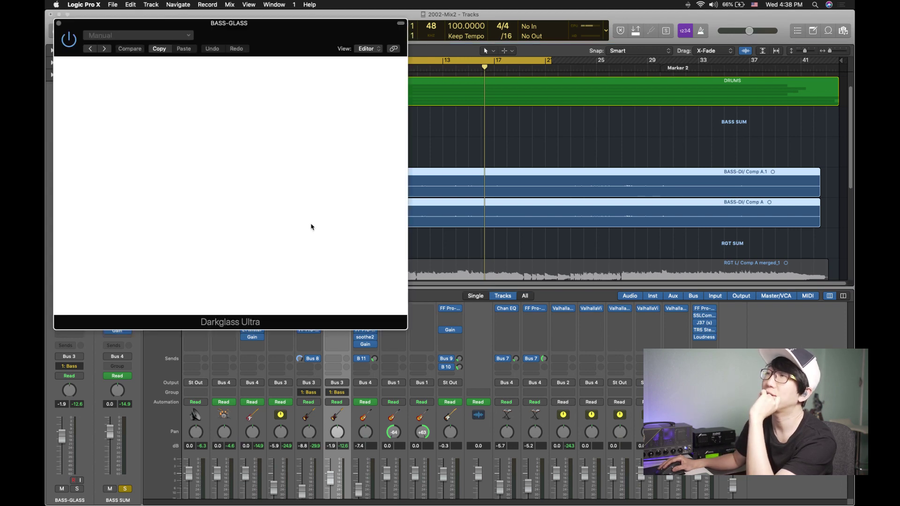
drag(298, 24, 427, 62)
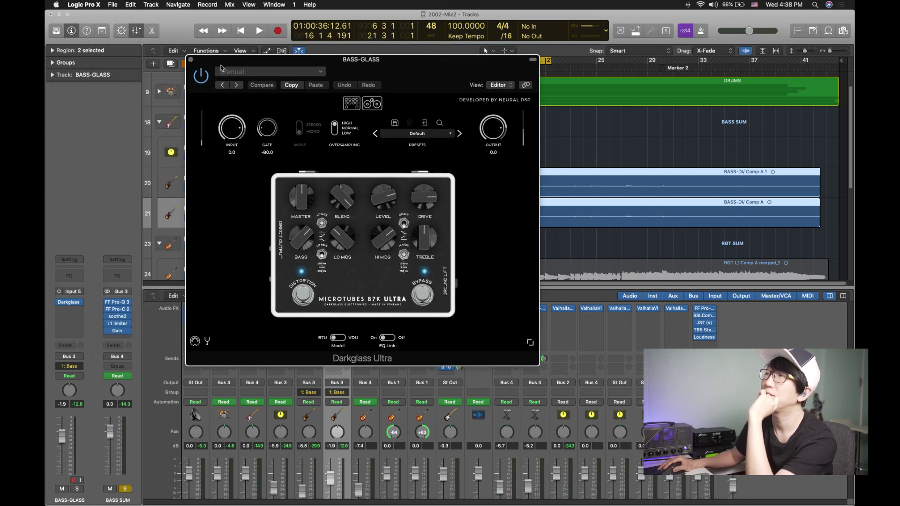
click(192, 61)
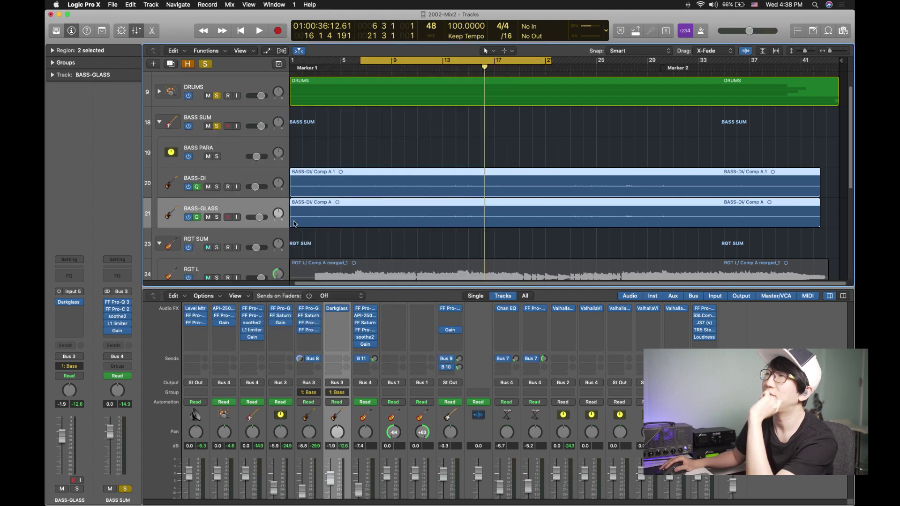
Show the FF Pro-G gate of BASS-DI in a window clear of the track headers and solo only BASS-DI.
click(236, 189)
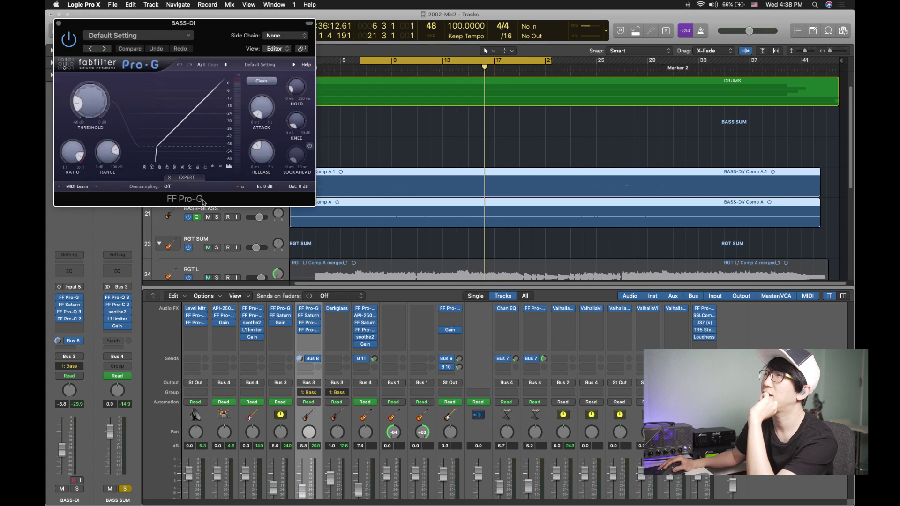
drag(216, 38, 628, 228)
alt+click(216, 187)
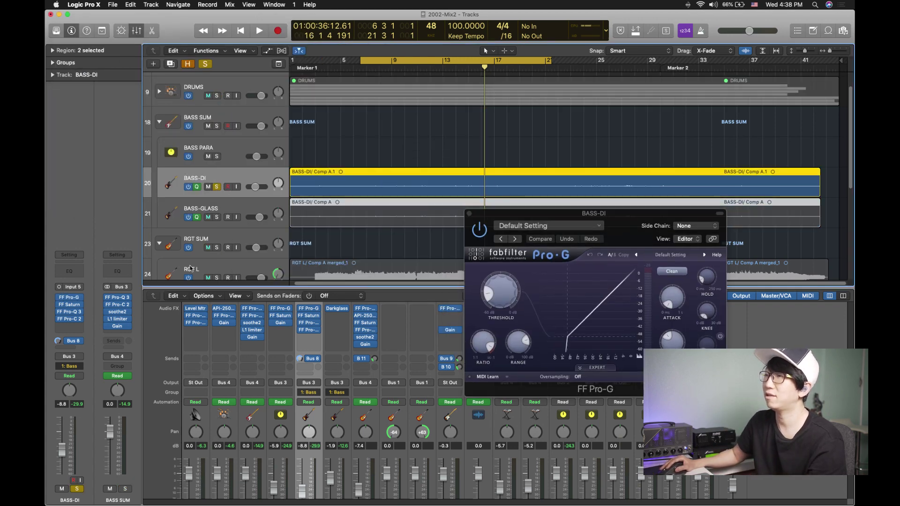
During looped playback, bypass FF Saturn, FF Pro-Q 3, FF Pro-C 2 and the Bus 8 send on BASS-DI to hear only the gate.
mouse_move(74, 306)
key(space)
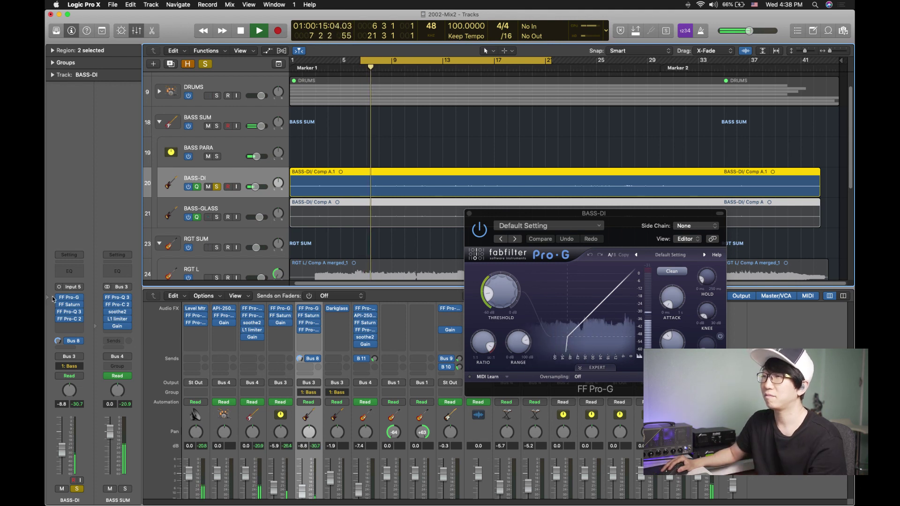
click(60, 313)
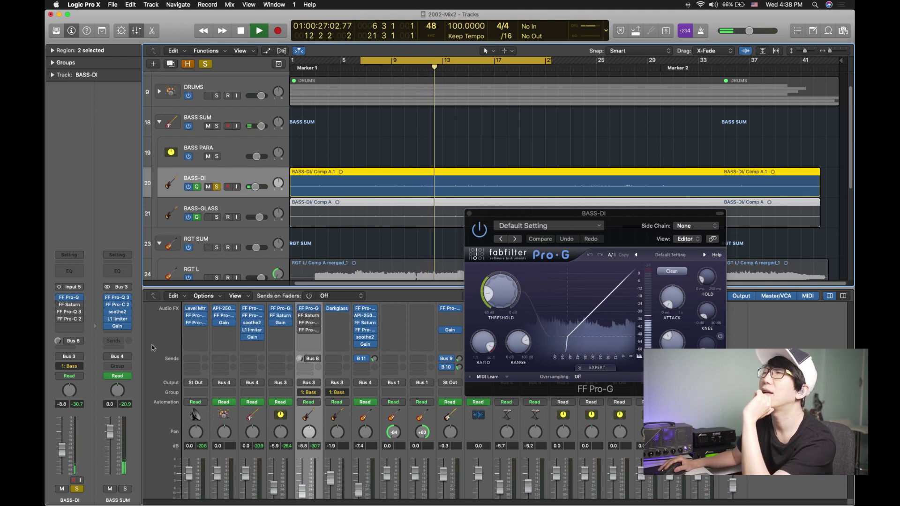
key(space)
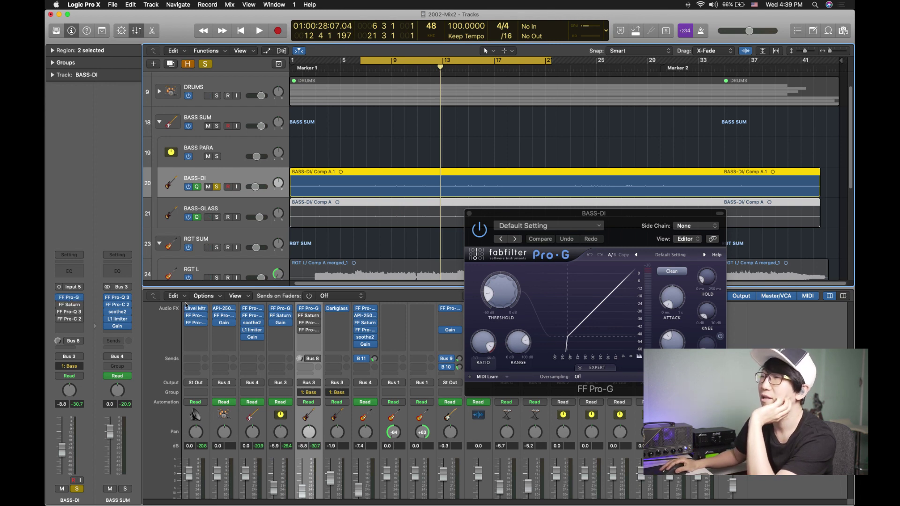
Resume playback, re-enable FF Saturn on BASS-DI and view its drive settings in the plug-in window.
key(space)
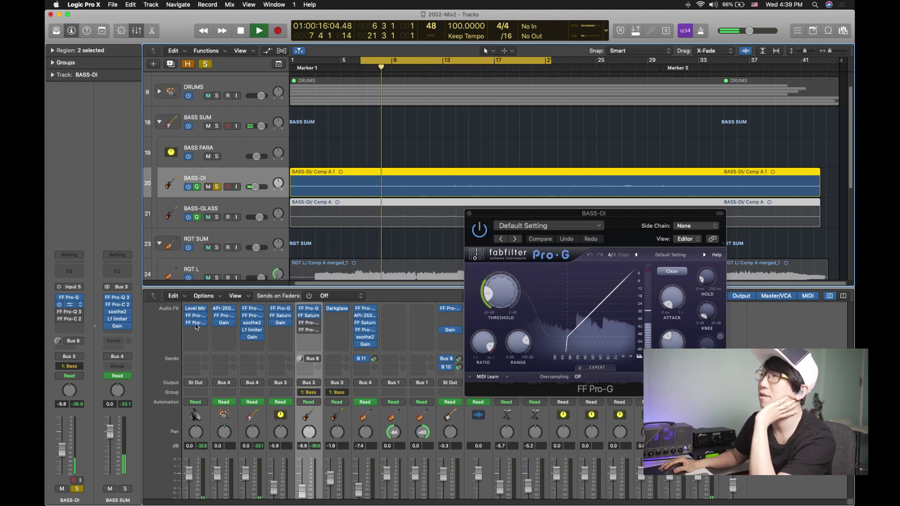
click(308, 316)
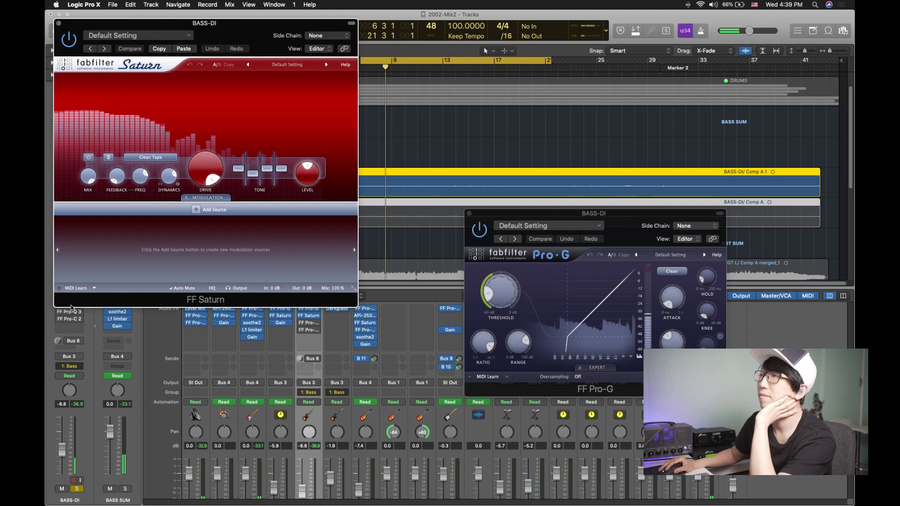
drag(247, 52, 336, 85)
mouse_move(287, 200)
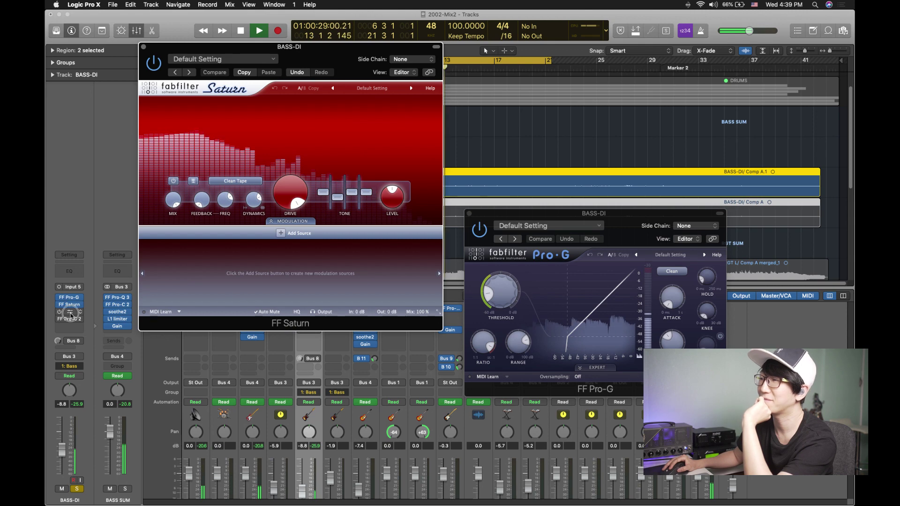
Open FF Pro-Q 3 on BASS-DI, inspect its low-cut and high-cut bands, and turn the equalizer on.
click(70, 312)
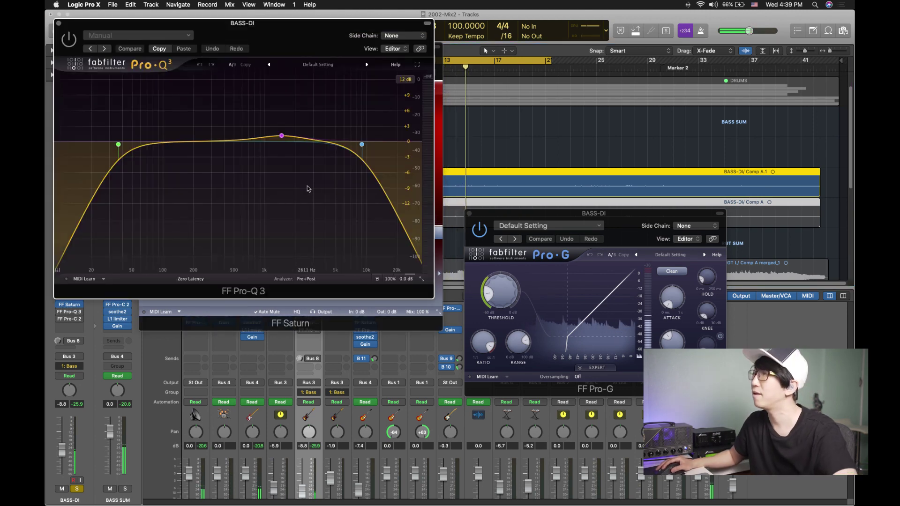
mouse_move(361, 148)
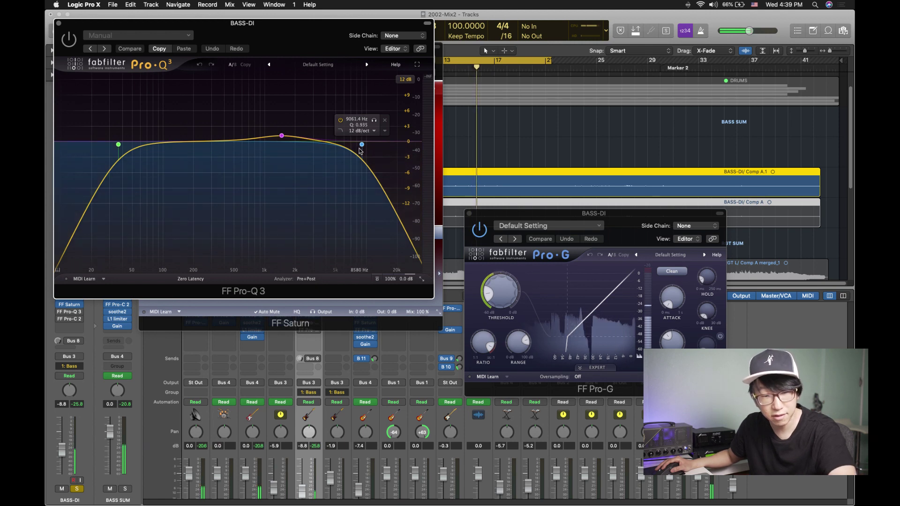
mouse_move(144, 154)
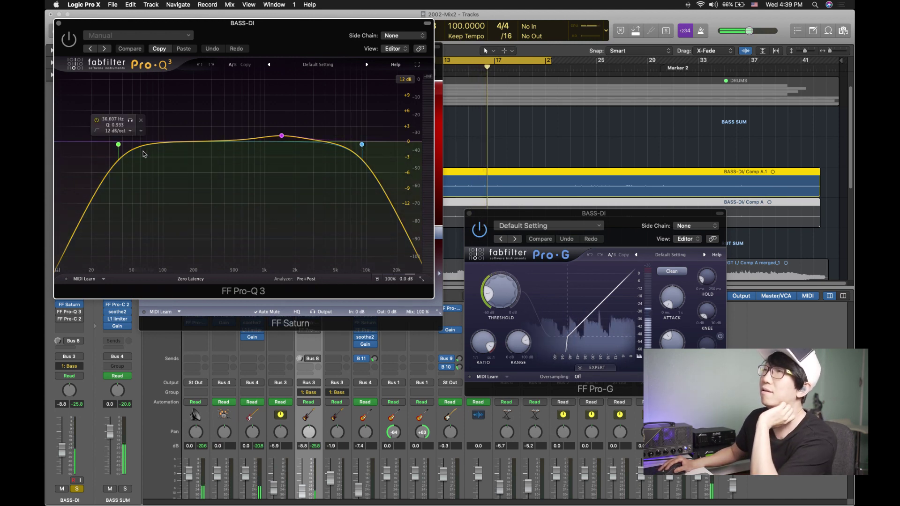
click(69, 39)
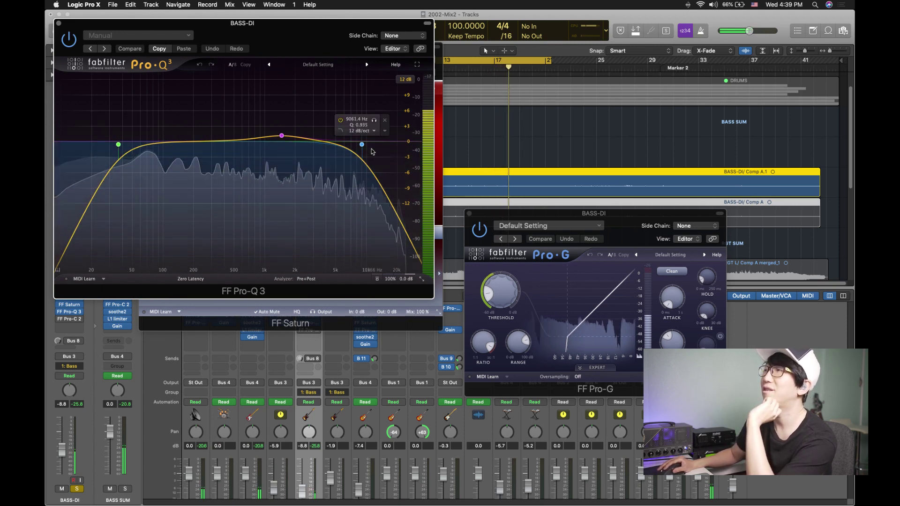
Inspect the high-cut and mid-boost bands of FF Pro-Q 3 on BASS-DI during playback and close the equalizer window.
mouse_move(372, 173)
mouse_move(292, 155)
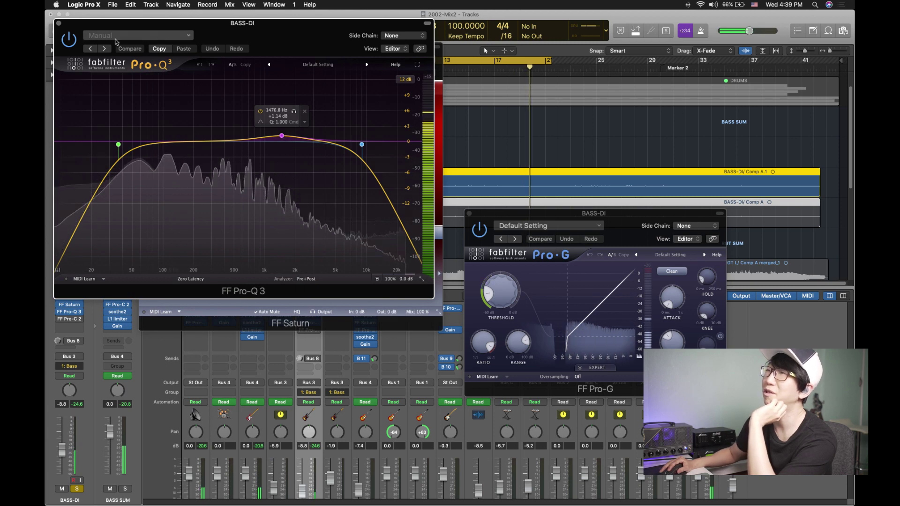
key(super+w)
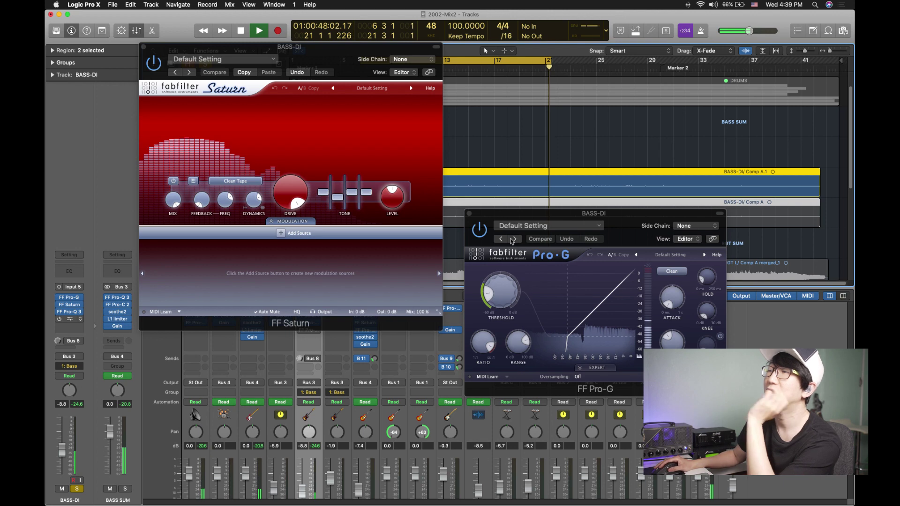
Open FF Pro-C 2 on BASS-DI, turn the compressor on and examine its gain reduction and release settings during playback.
click(70, 319)
drag(80, 58, 175, 86)
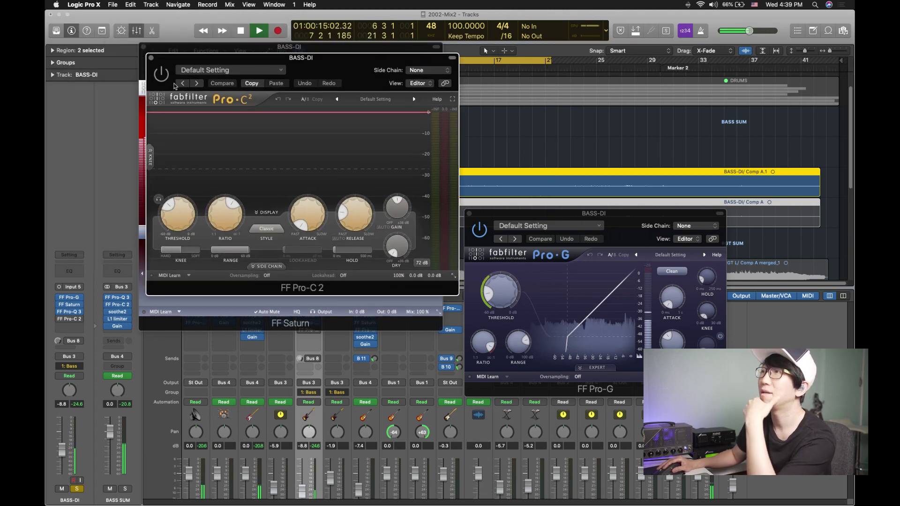
mouse_move(348, 225)
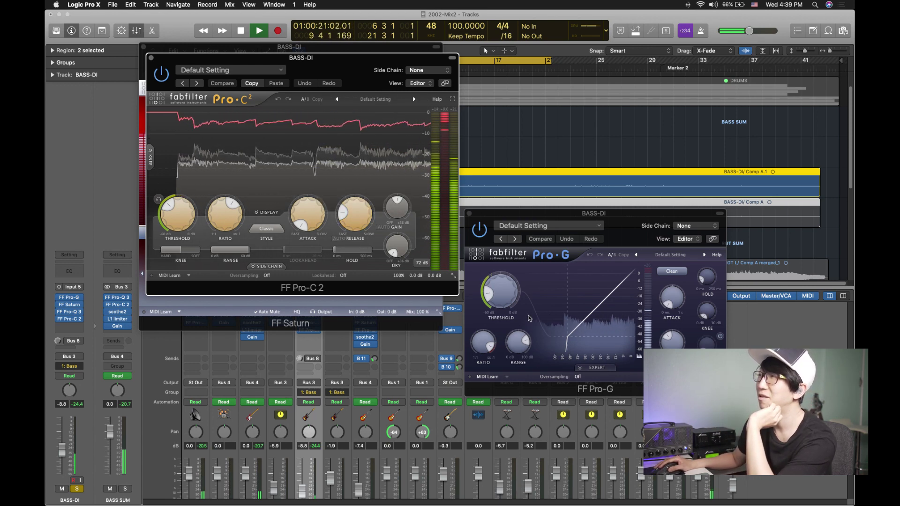
mouse_move(345, 247)
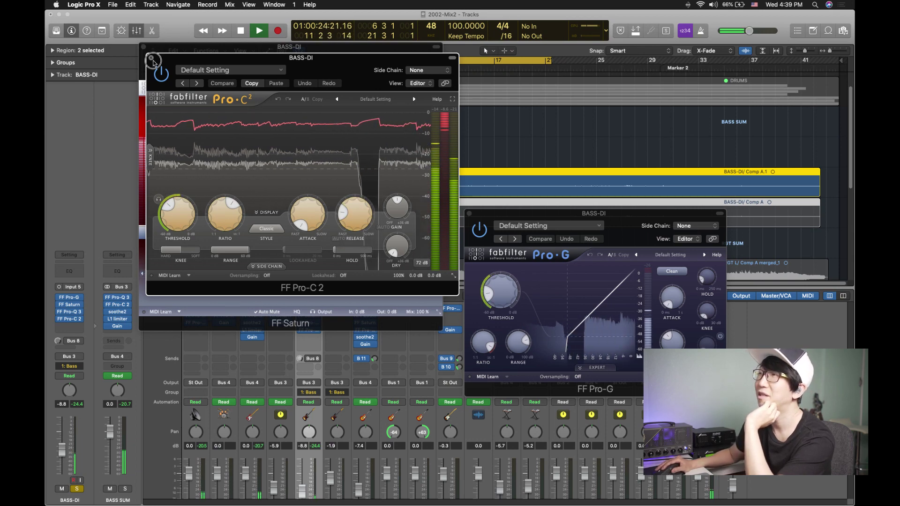
Close the FF Pro-C 2, FF Saturn and FF Pro-G windows of BASS-DI and stop playback.
click(152, 60)
click(144, 47)
click(468, 213)
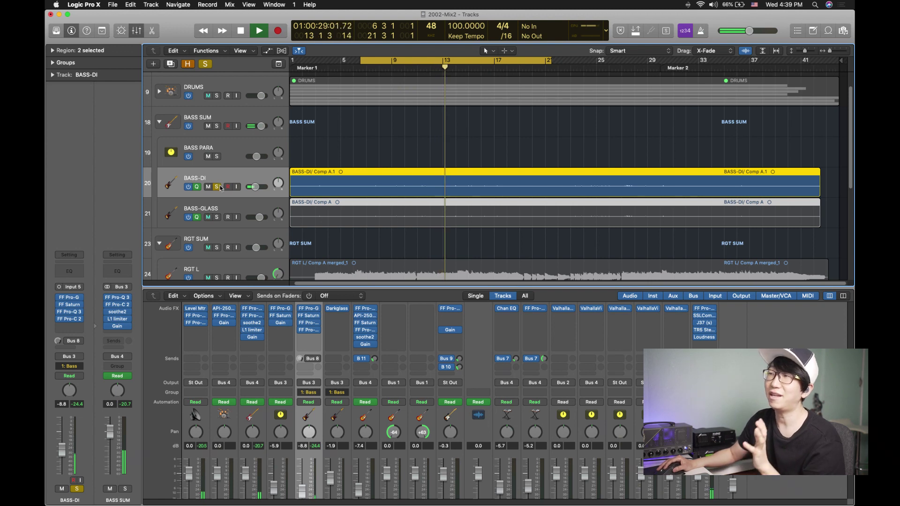
key(space)
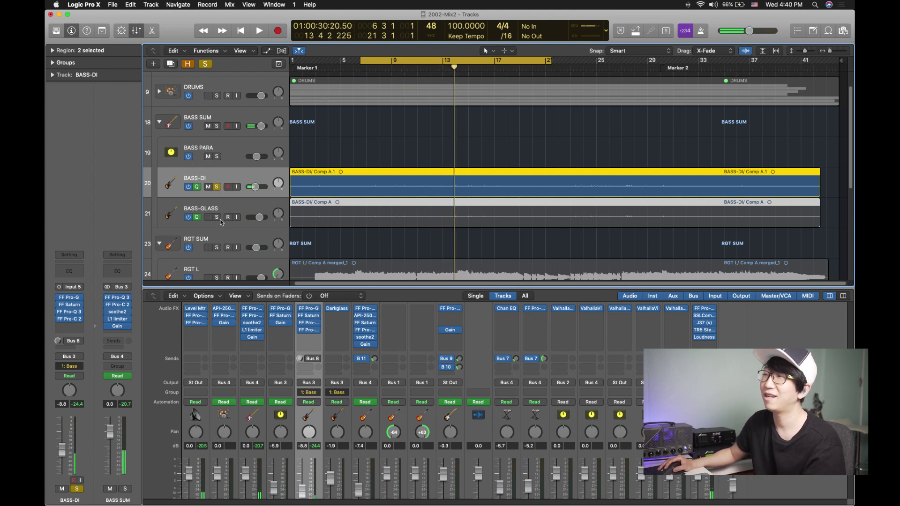
Switch the solo from BASS-DI to BASS-GLASS and play the loop, comparing it briefly with the full mix.
click(216, 224)
click(216, 217)
click(216, 187)
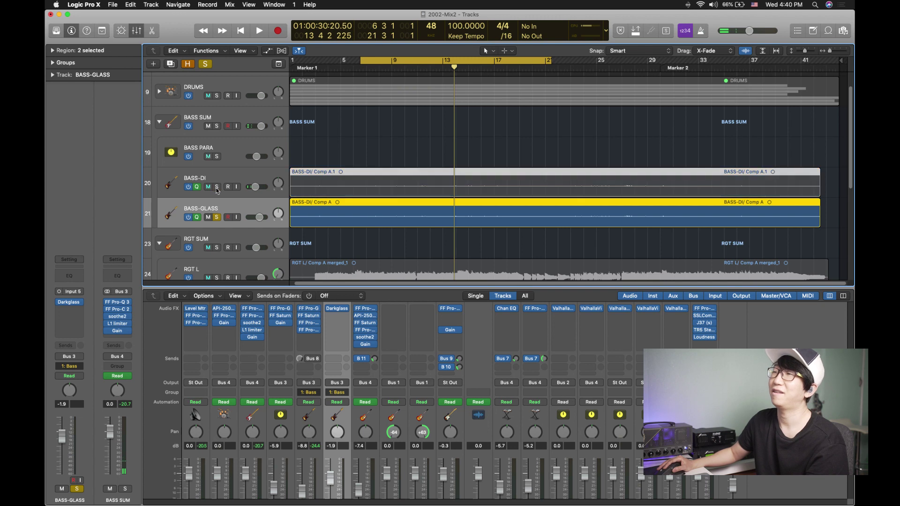
key(space)
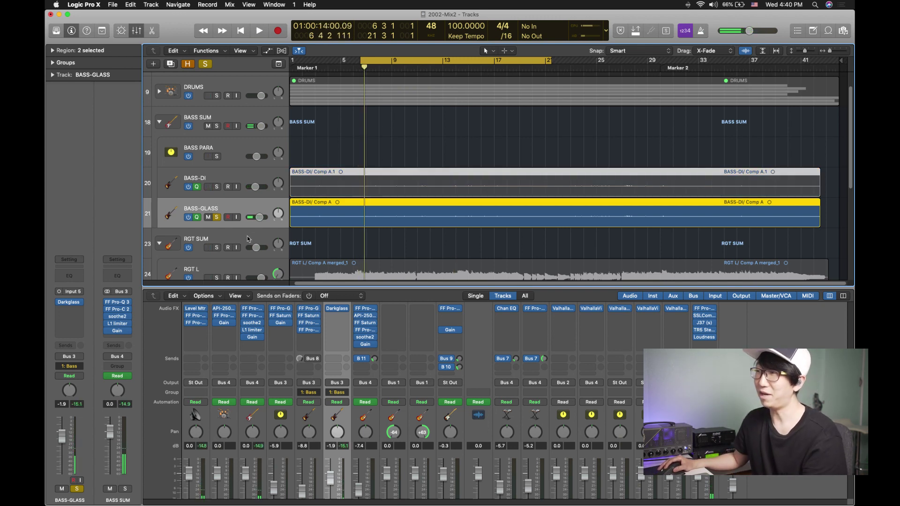
click(217, 217)
key(space)
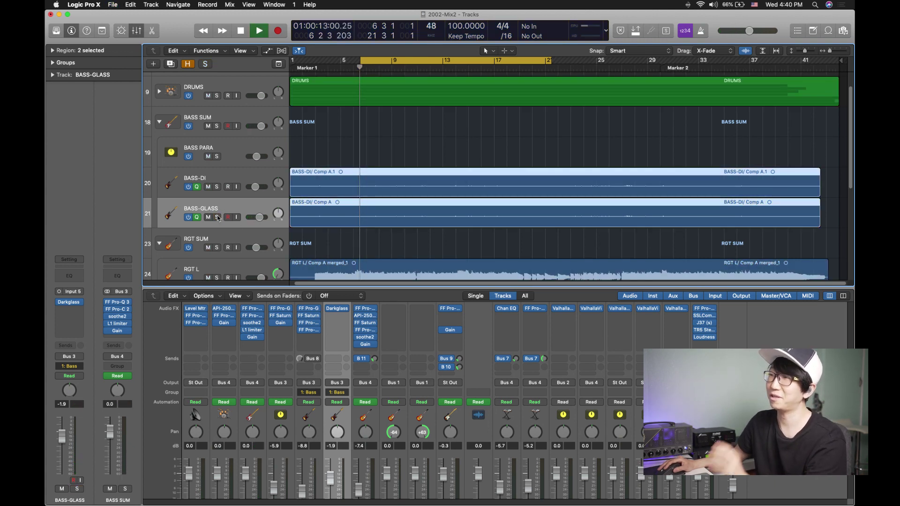
click(218, 219)
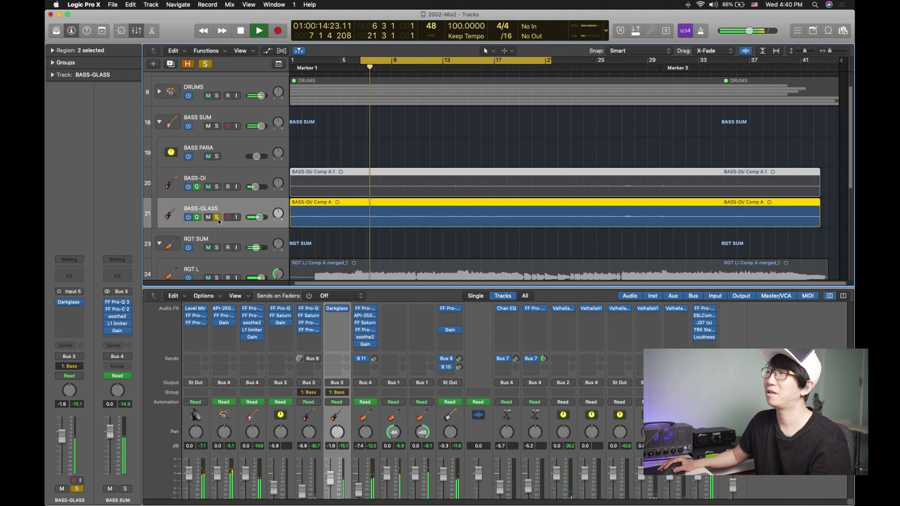
View the Darkglass Ultra pedal settings on BASS-GLASS, listen to the track with them, then close the plug-in and stop playback.
mouse_move(59, 304)
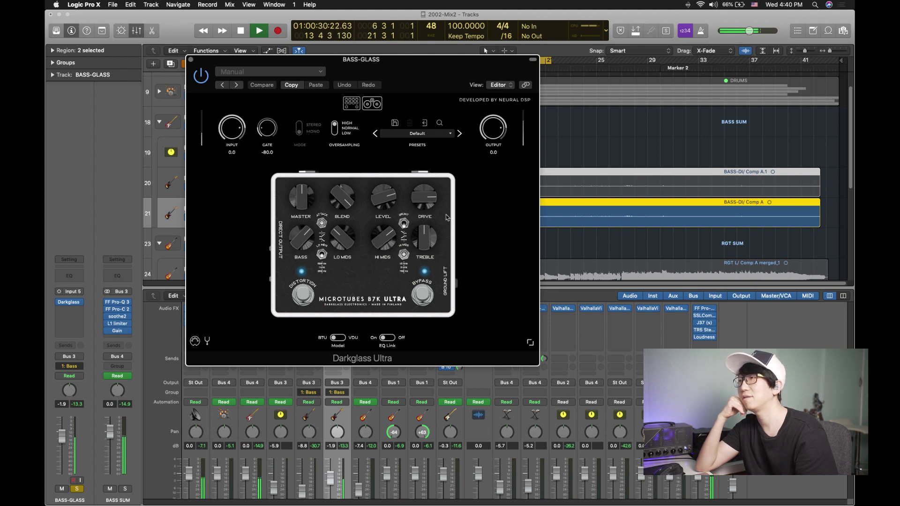
key(space)
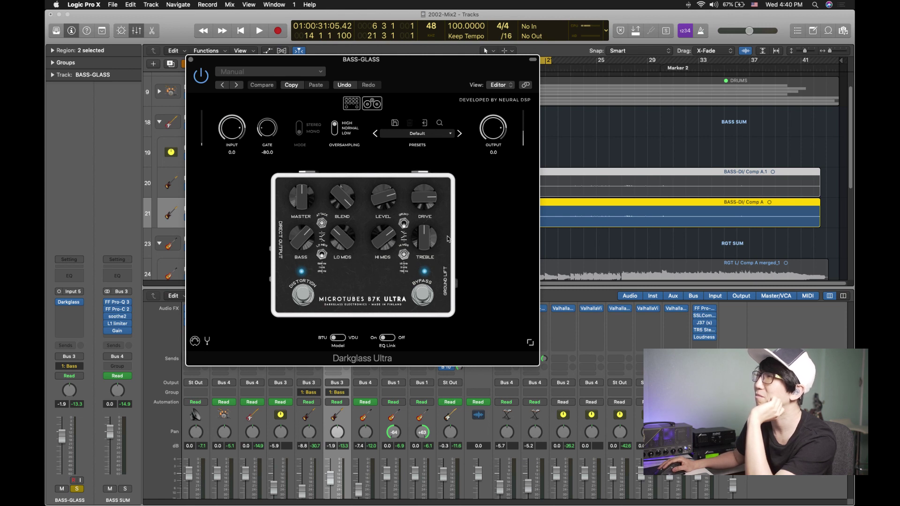
key(space)
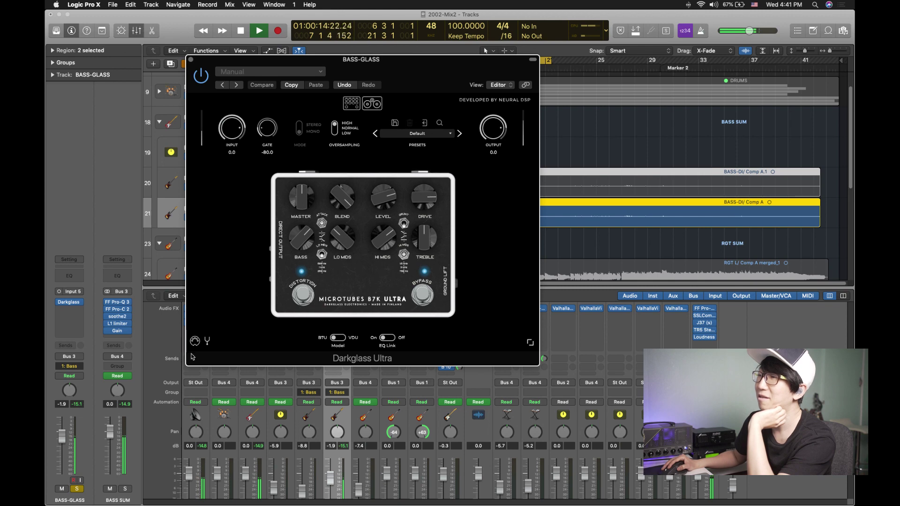
click(191, 62)
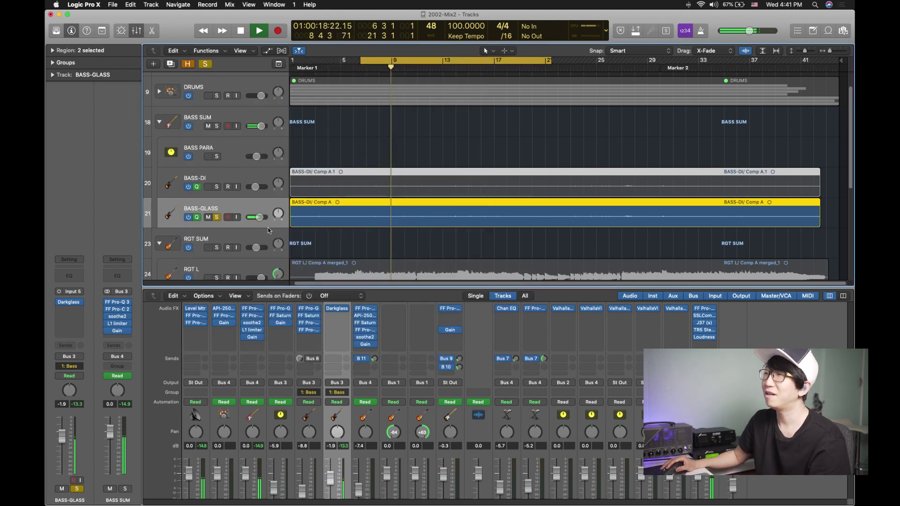
key(space)
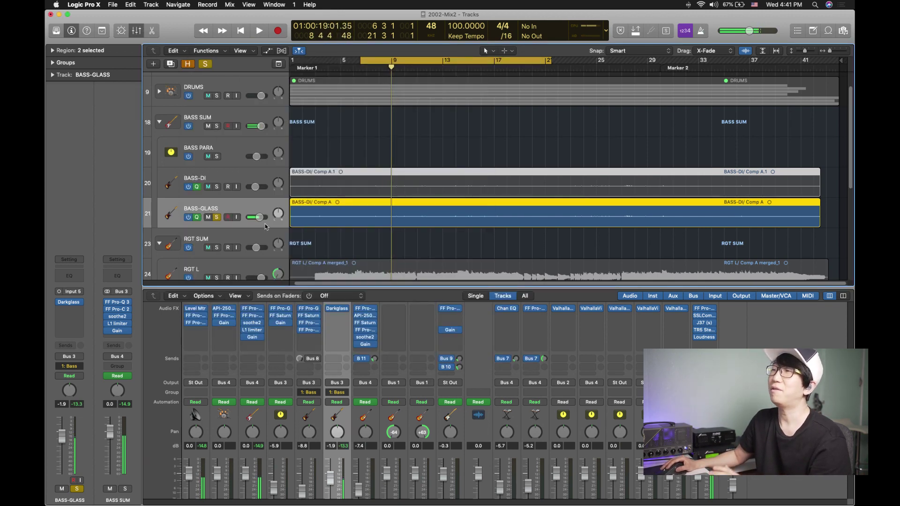
Solo BASS-DI and BASS-GLASS together and play the loop, comparing the blend with BASS-GLASS alone.
click(217, 187)
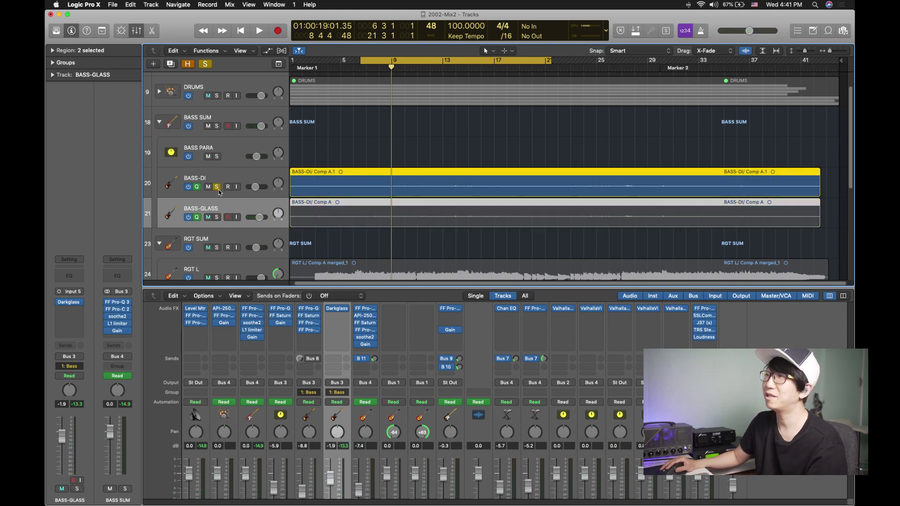
click(217, 217)
key(space)
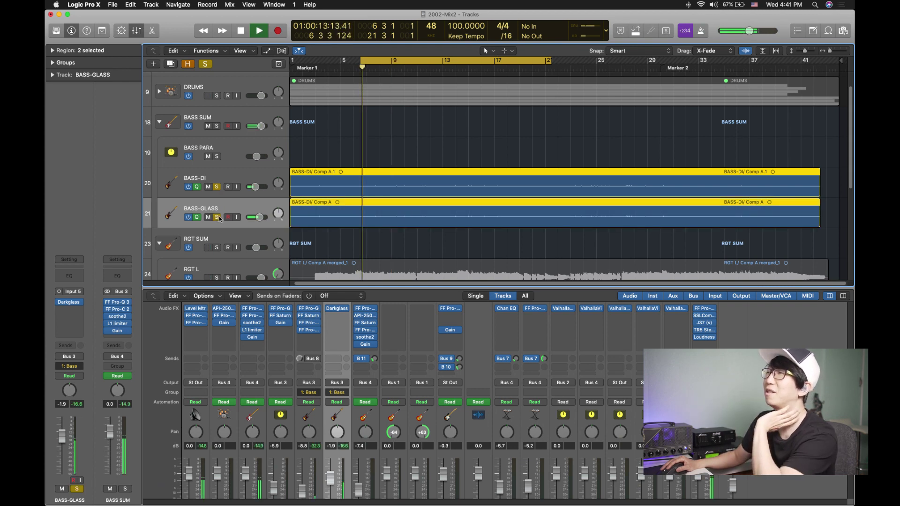
click(217, 187)
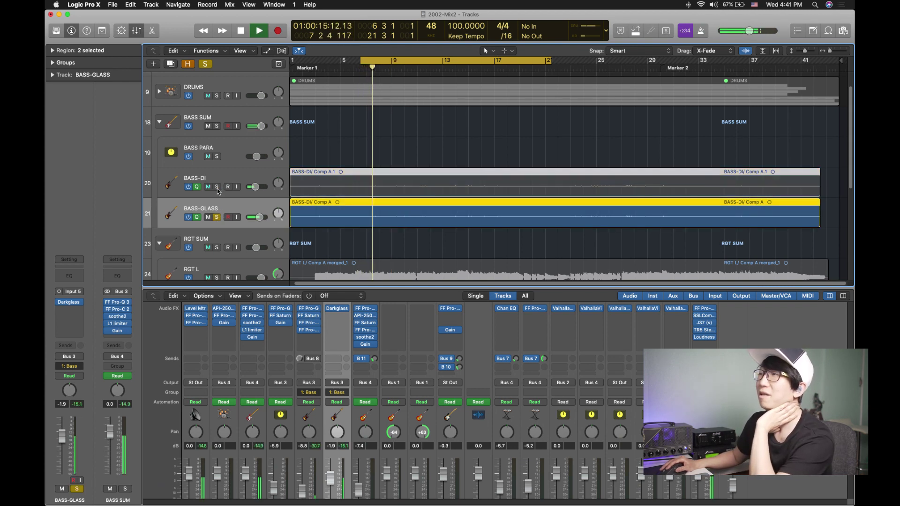
click(217, 187)
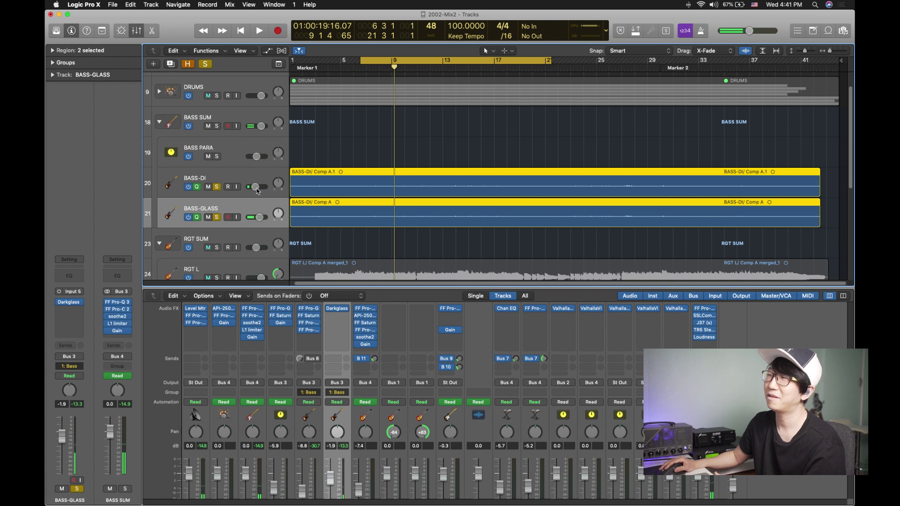
key(space)
key(space)
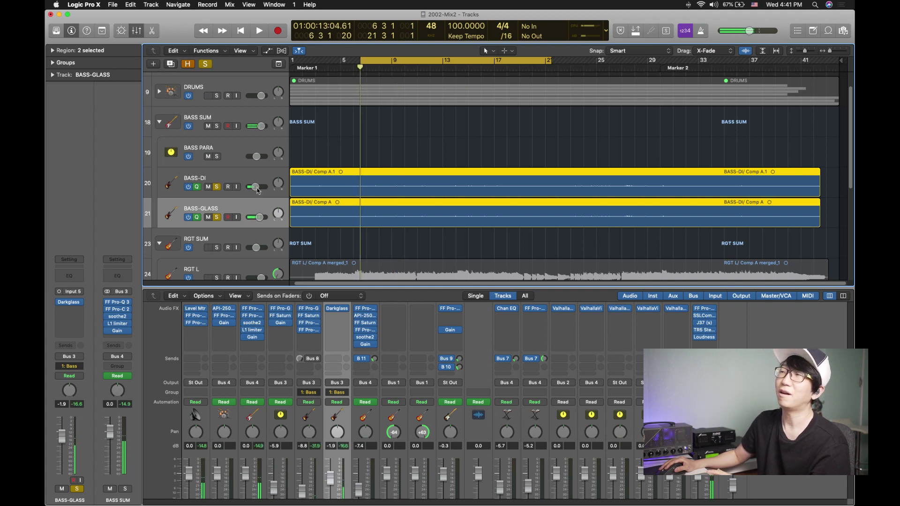
Lower the BASS-DI volume to -10.2 dB during playback and add DRUMS to the soloed bass tracks.
click(257, 190)
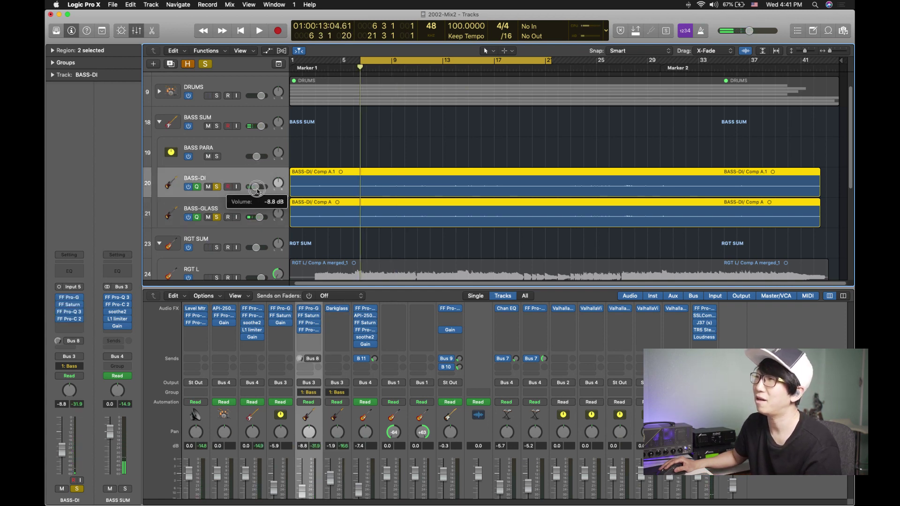
key(space)
drag(257, 190, 205, 192)
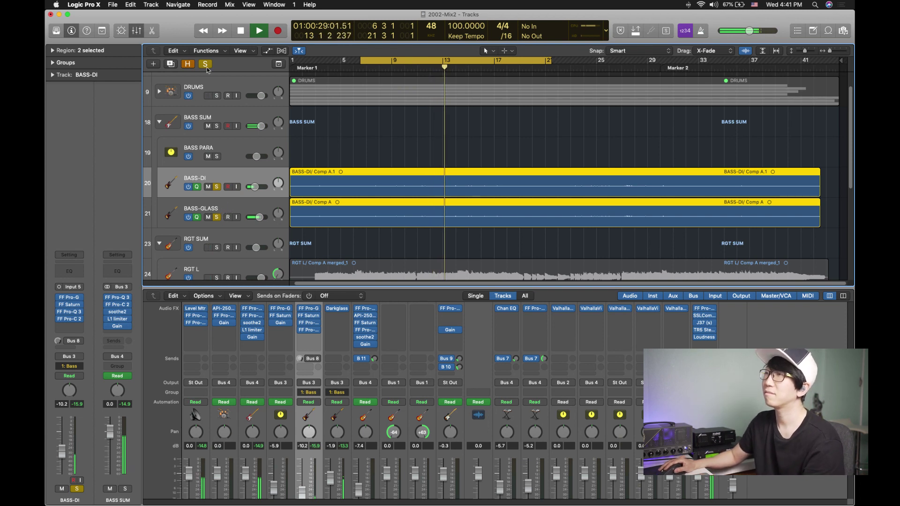
click(216, 95)
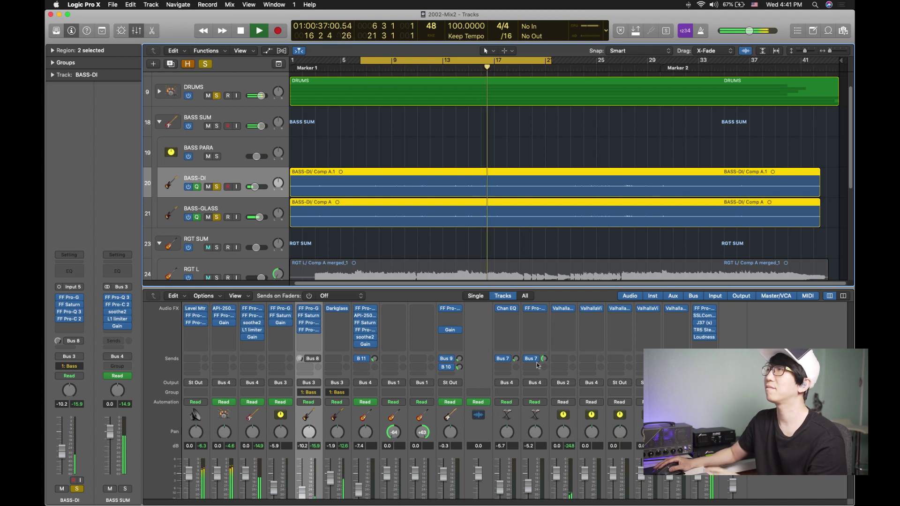
key(space)
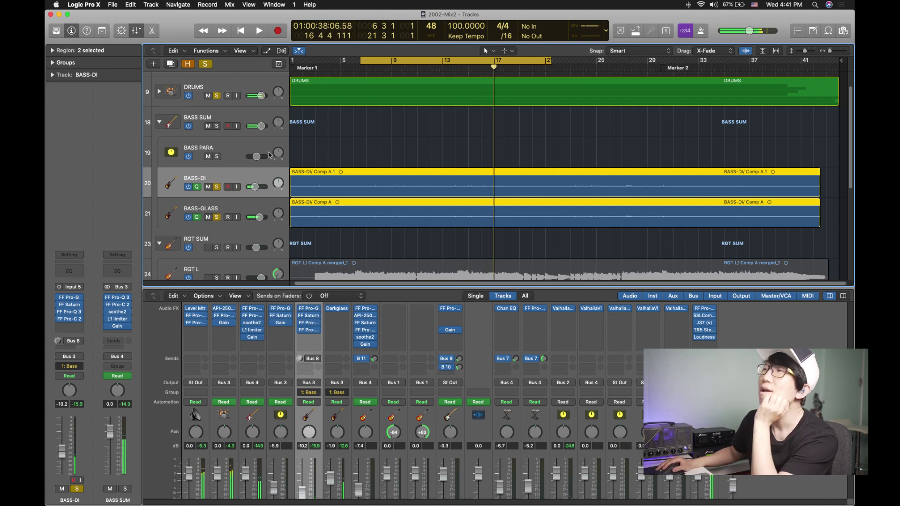
Re-enable the Bus 8 send on BASS-DI and show the BASS PARA channel that receives it.
click(257, 149)
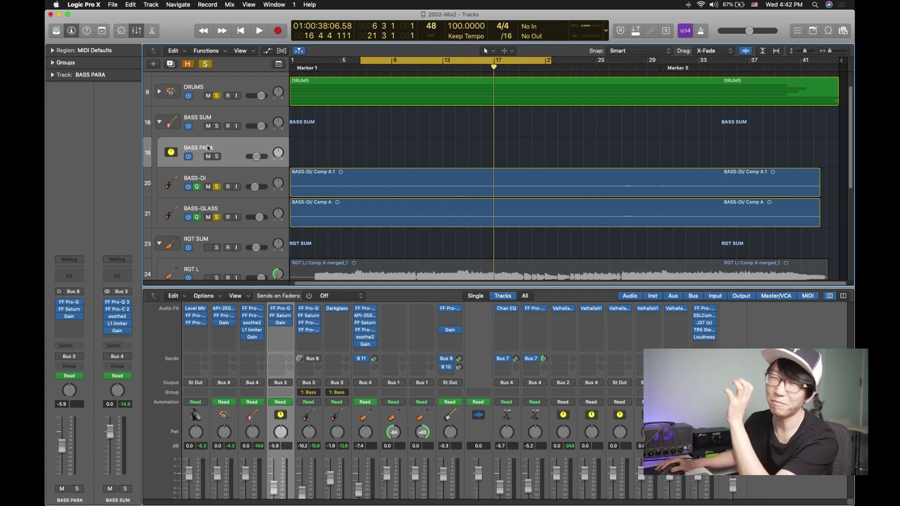
click(223, 179)
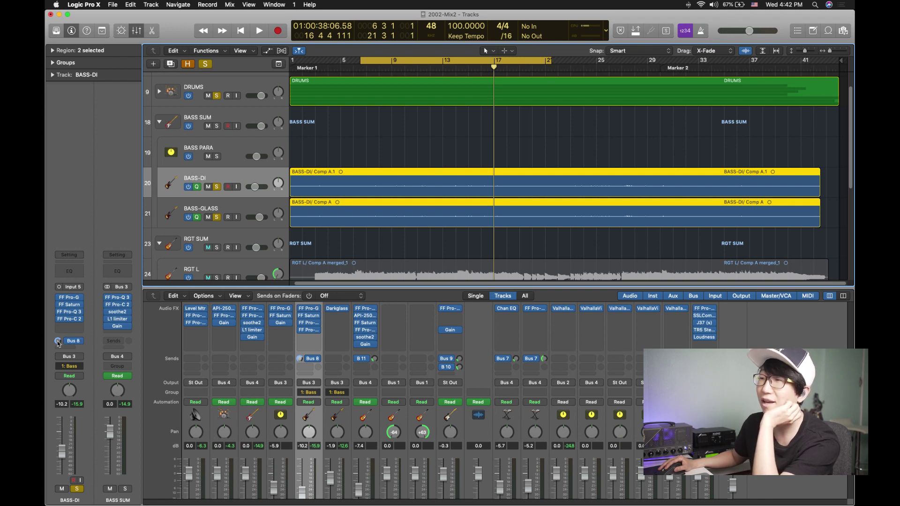
click(237, 145)
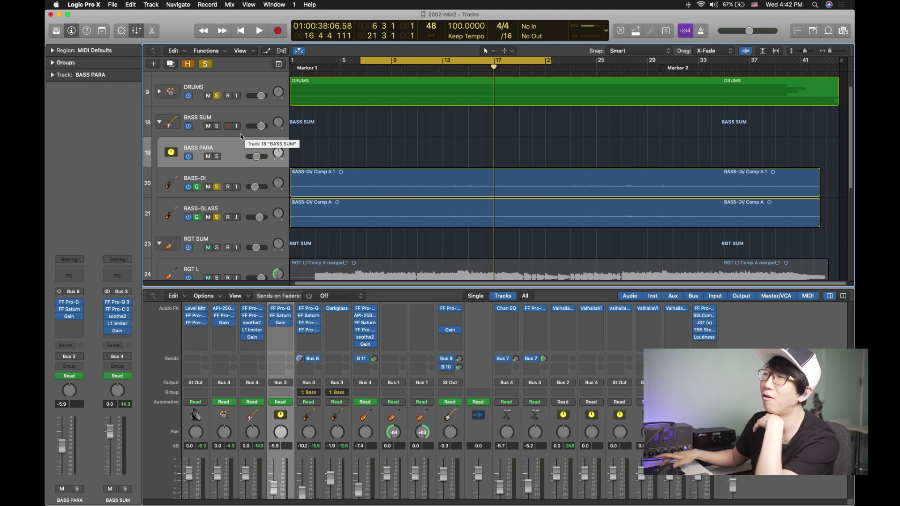
click(233, 184)
click(222, 158)
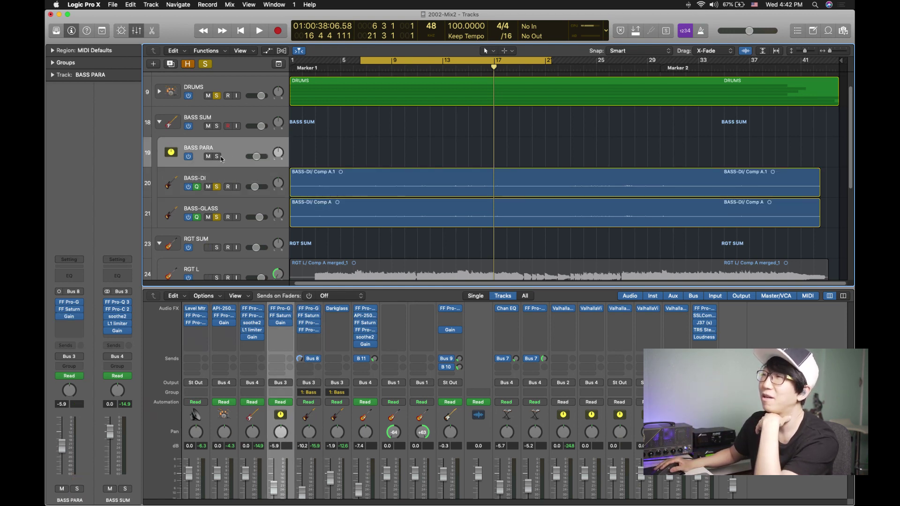
Solo only BASS PARA, bypass its FF Pro-G, FF Saturn and Gain inserts, and play the unprocessed parallel signal.
click(217, 156)
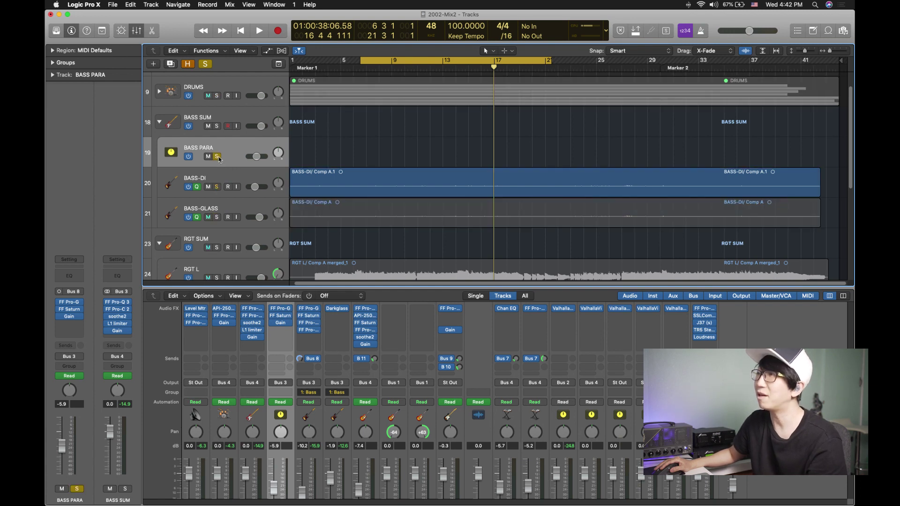
drag(59, 307, 57, 314)
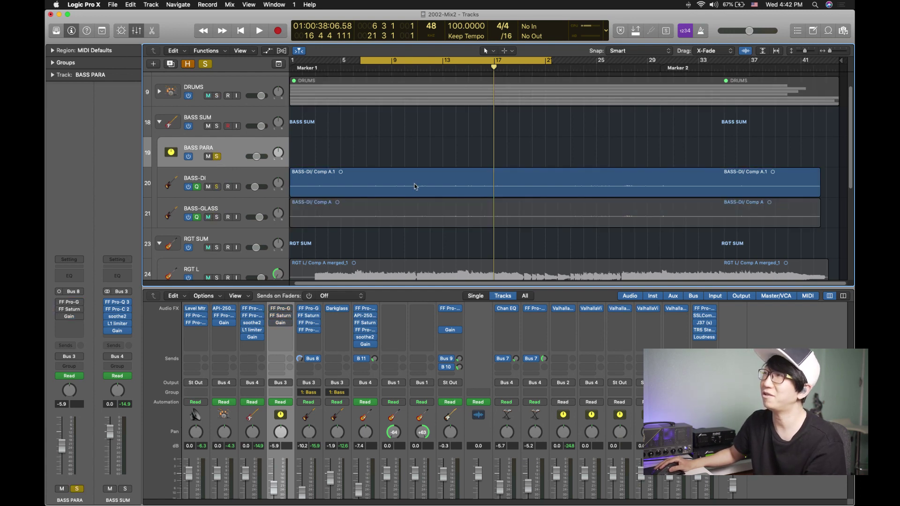
key(space)
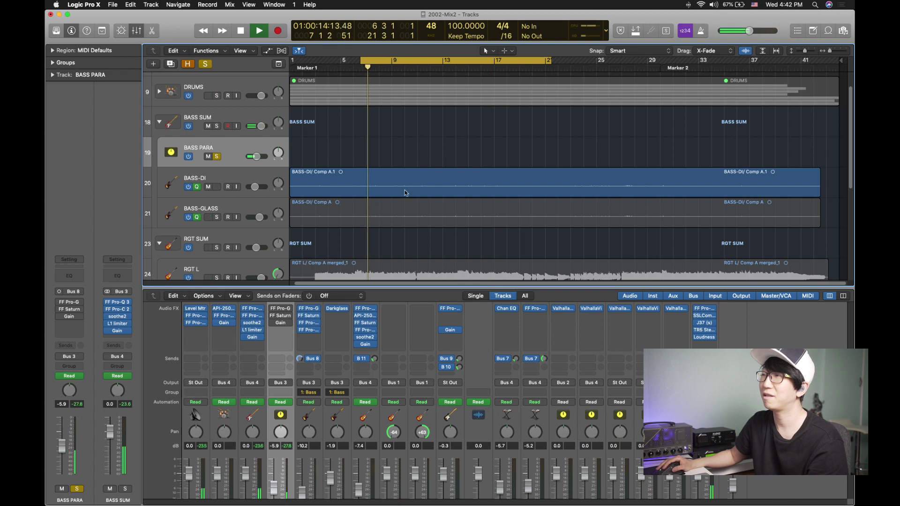
click(234, 179)
click(228, 149)
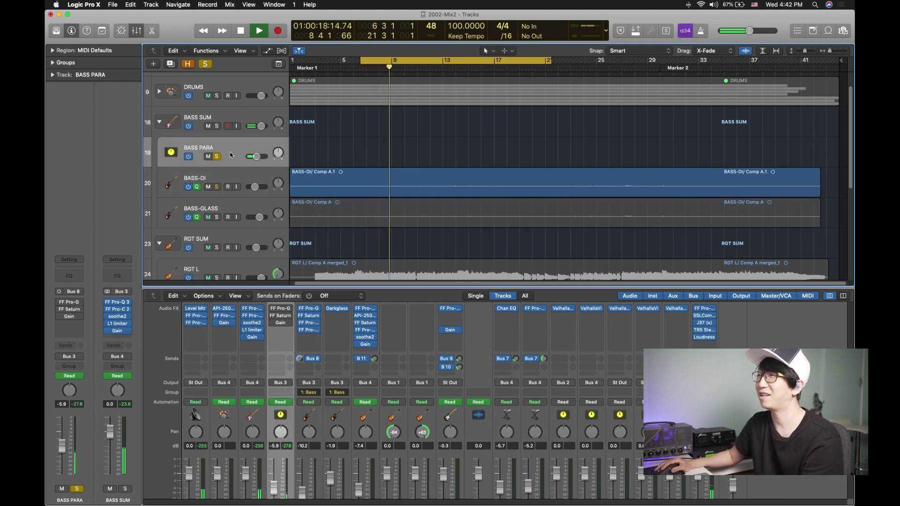
Stop playback, re-enable FF Pro-G on BASS PARA and show its gate settings.
key(space)
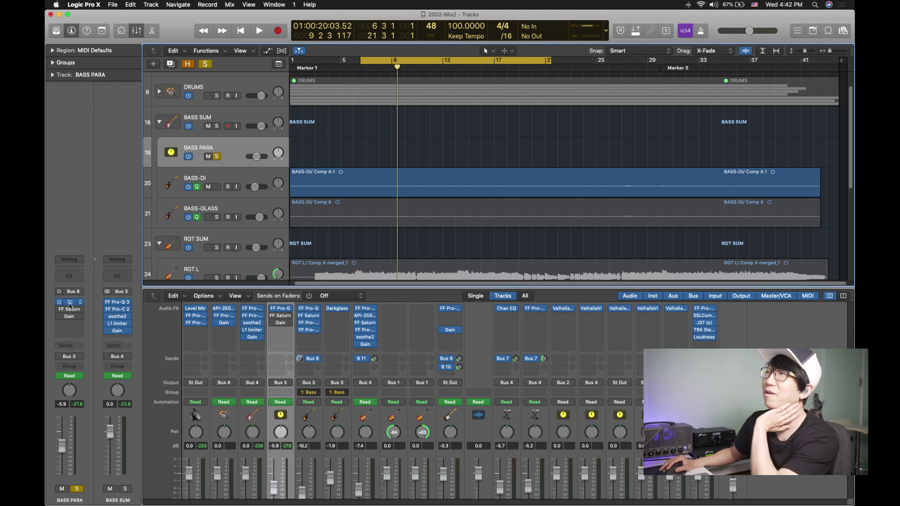
click(79, 302)
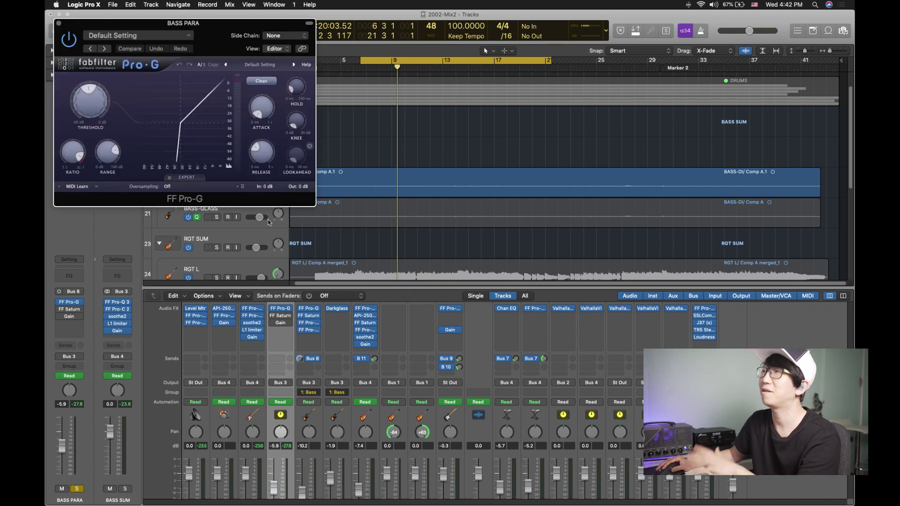
Play the gated BASS PARA signal, open its FF Saturn plug-in and re-enable the saturation during playback.
key(space)
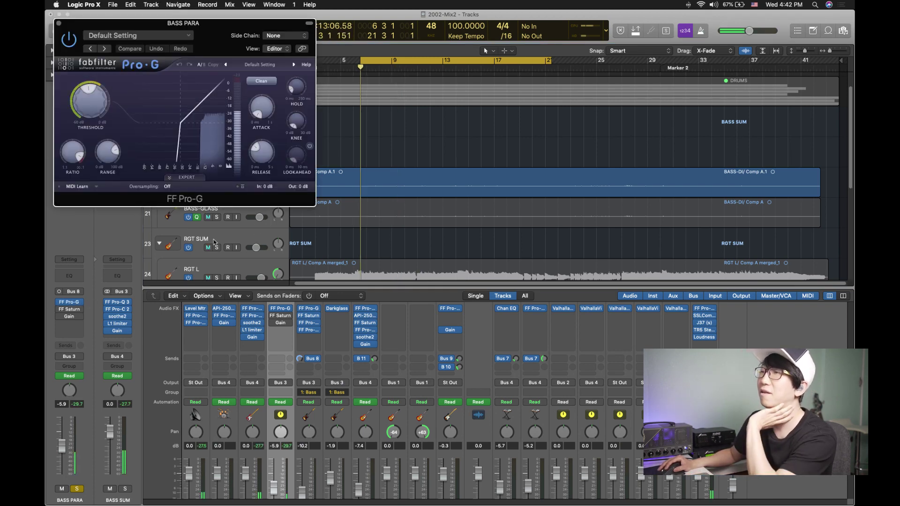
click(65, 312)
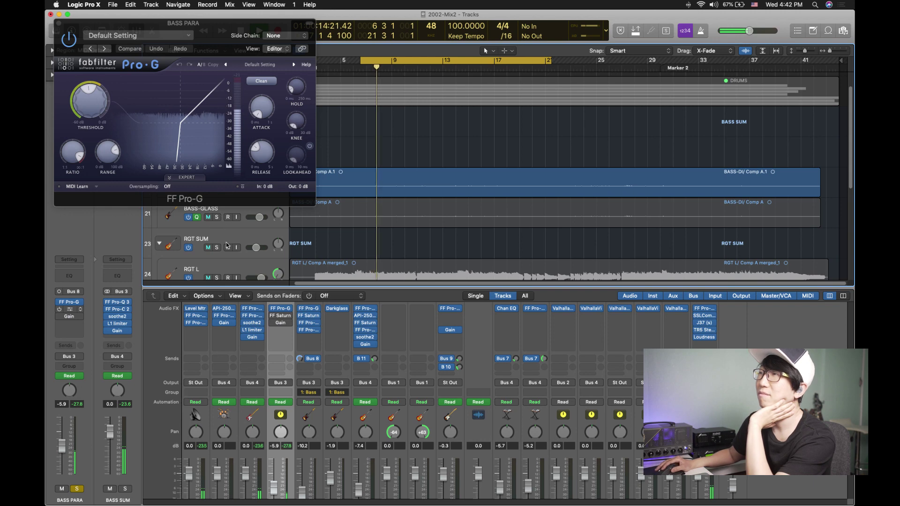
click(280, 315)
drag(224, 50, 428, 96)
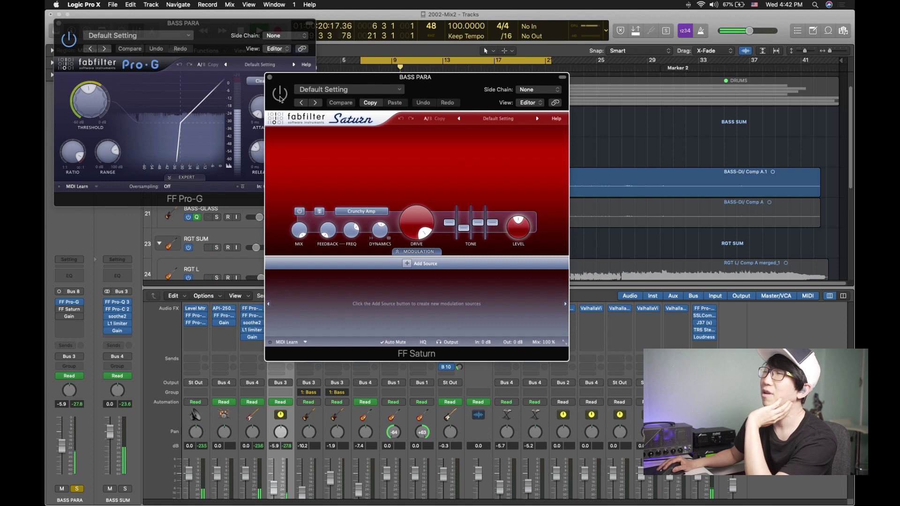
click(280, 95)
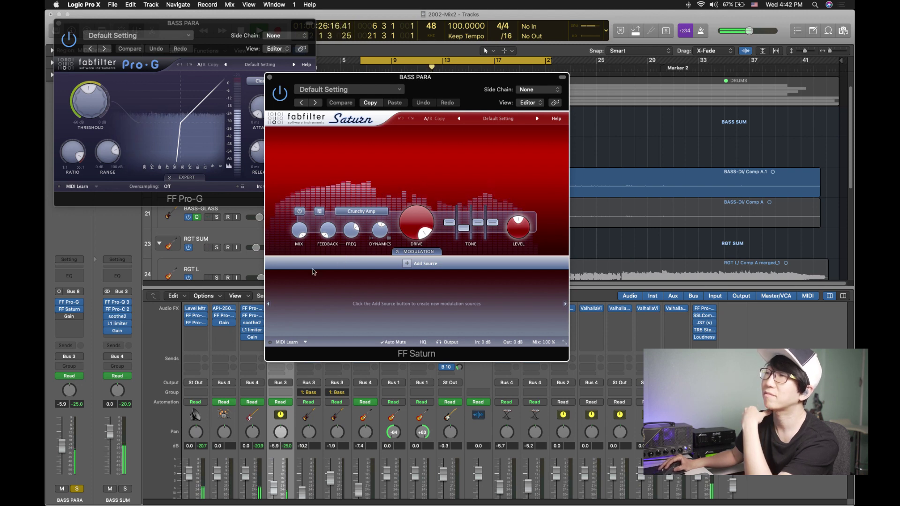
Show the Gain plug-in on BASS PARA, re-enable it during playback and close its window.
click(71, 317)
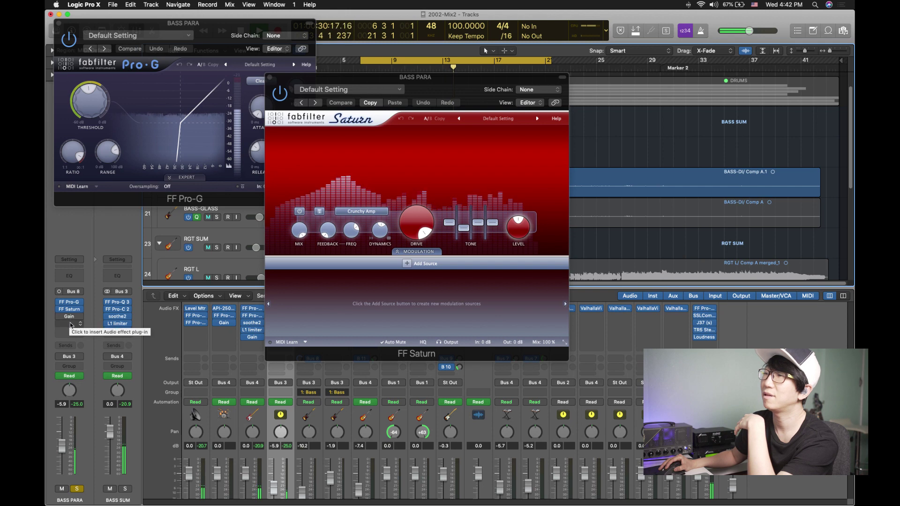
click(70, 318)
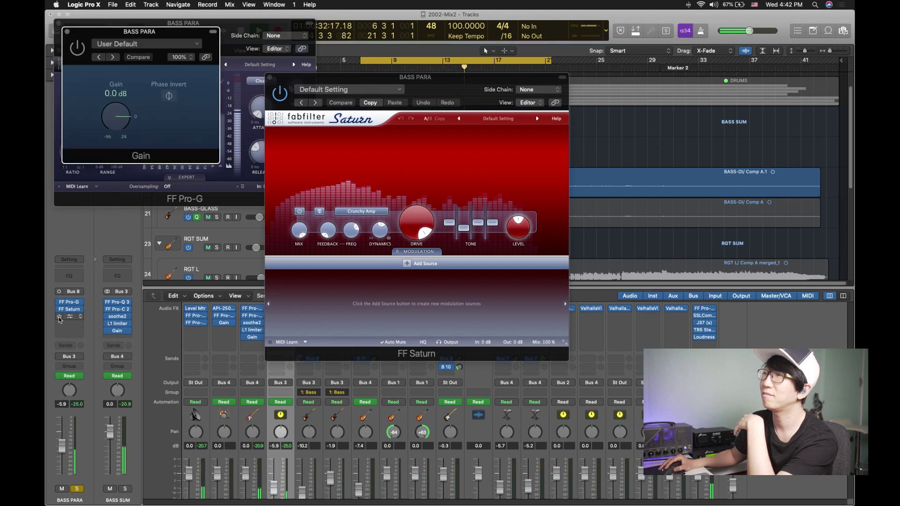
drag(63, 29, 233, 201)
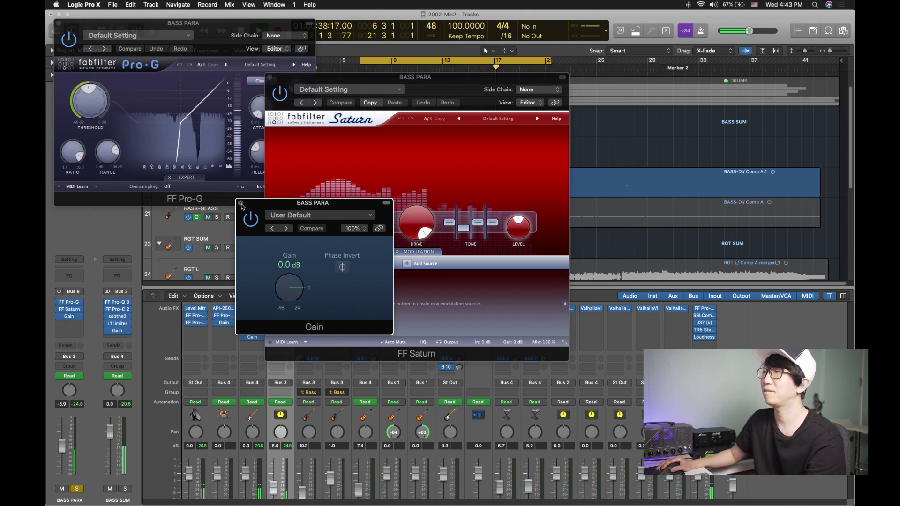
click(241, 204)
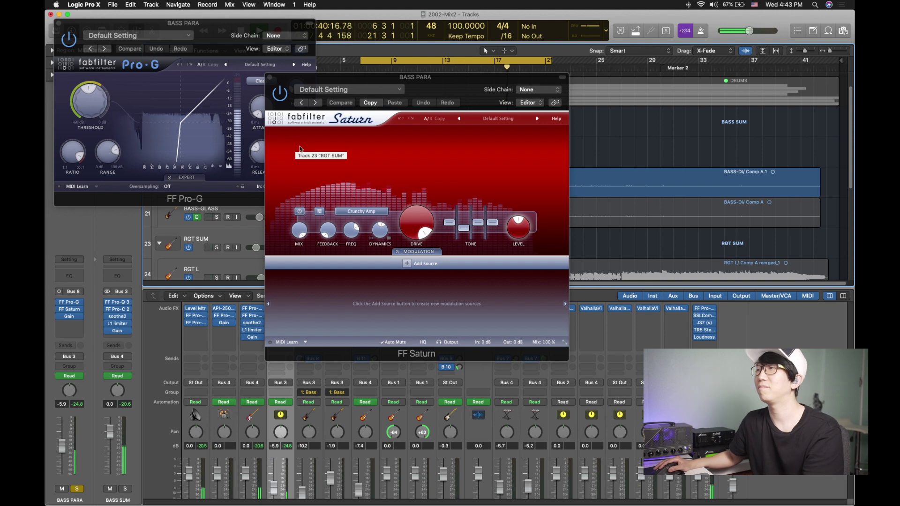
Compare BASS PARA with FF Saturn bypassed and re-enabled, close the FF Saturn and FF Pro-G windows, and stop playback.
click(280, 94)
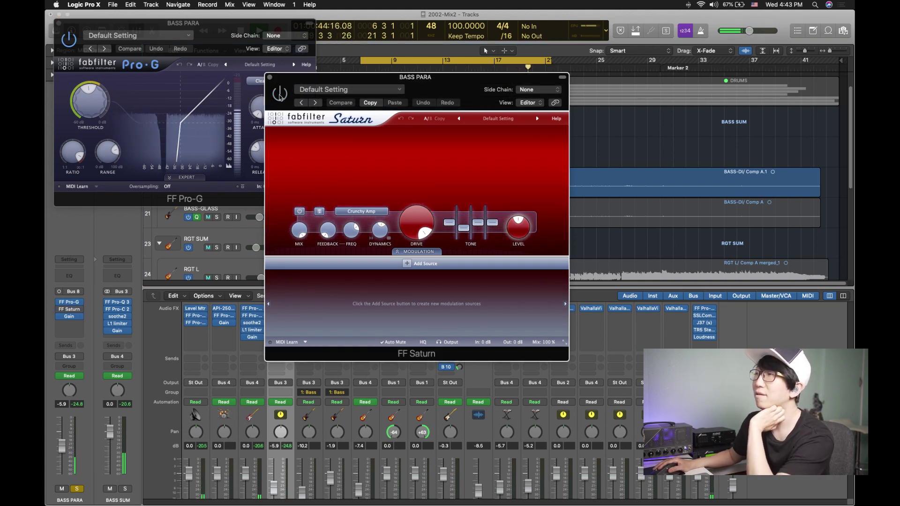
click(280, 94)
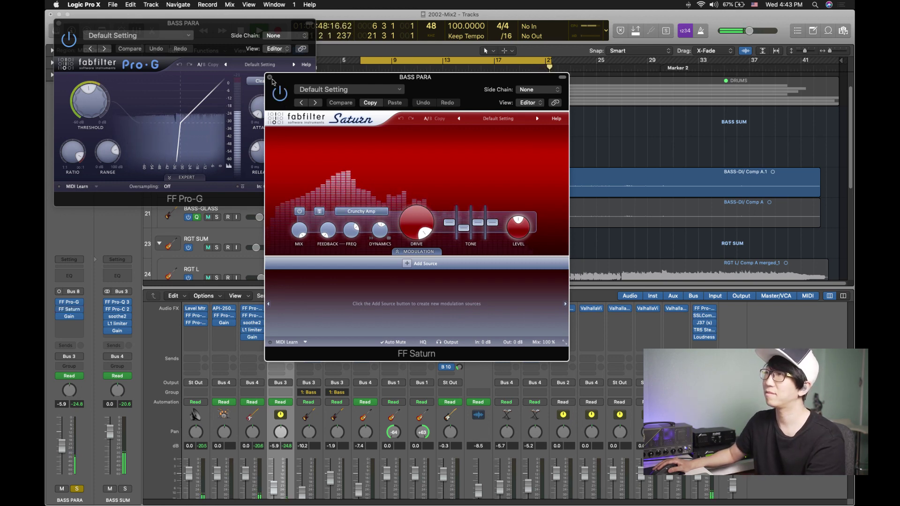
click(270, 77)
click(58, 22)
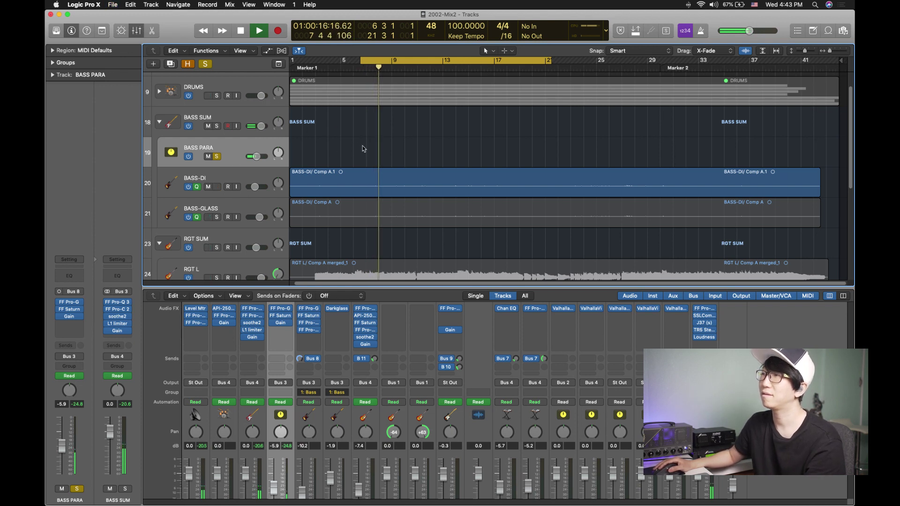
key(space)
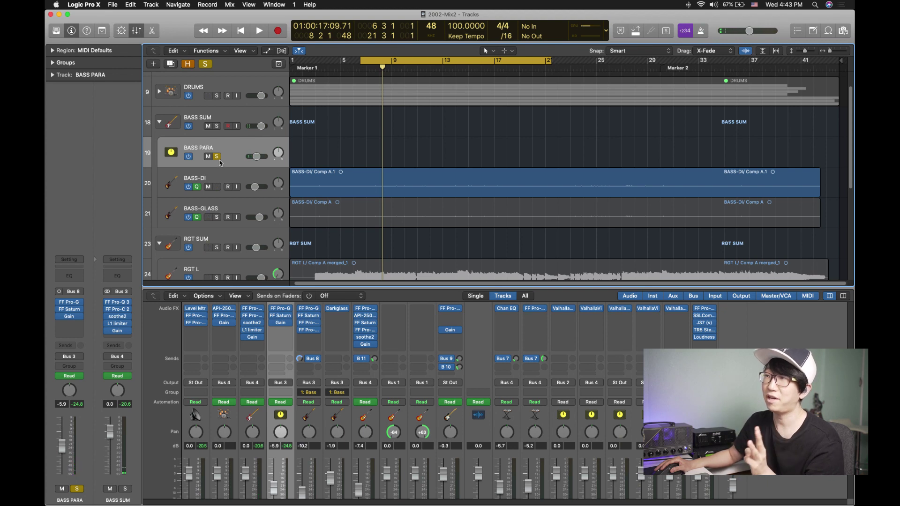
Solo BASS SUM, add DRUMS to the solo, unsolo BASS PARA, and play the processed bass with the drums.
click(216, 126)
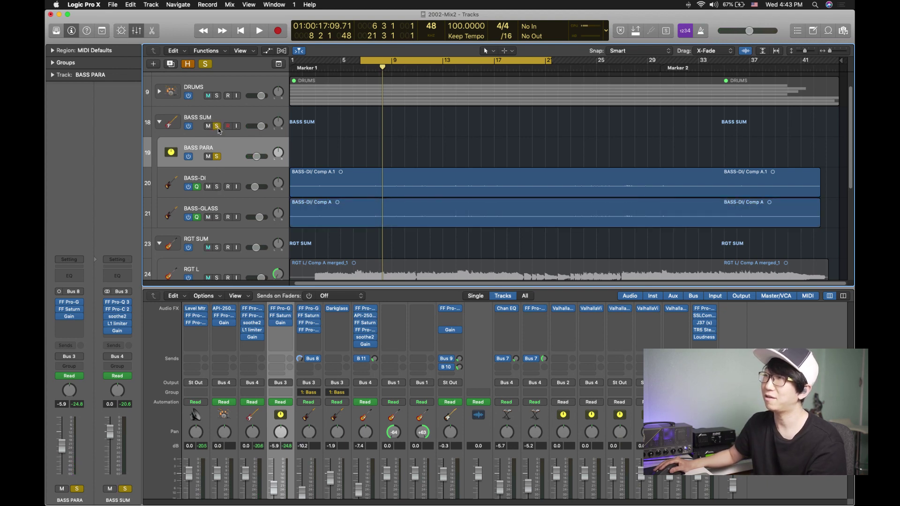
key(space)
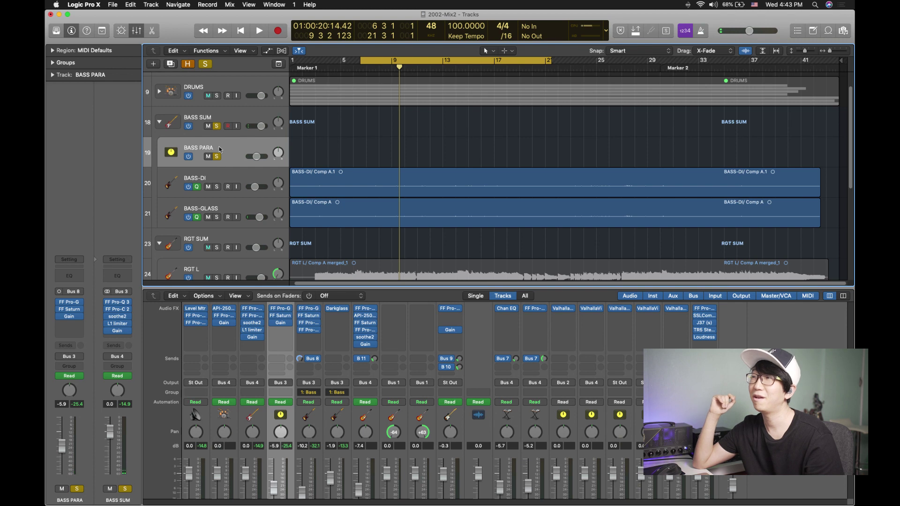
click(217, 96)
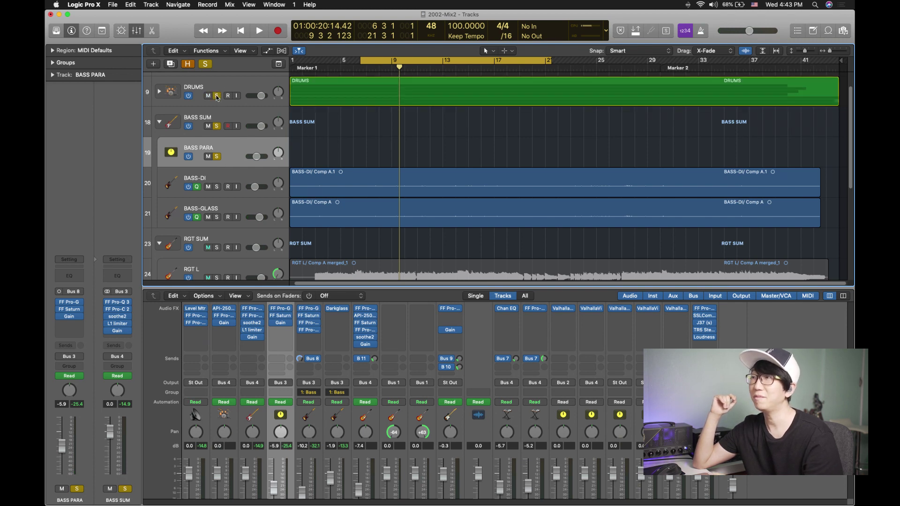
key(space)
click(216, 156)
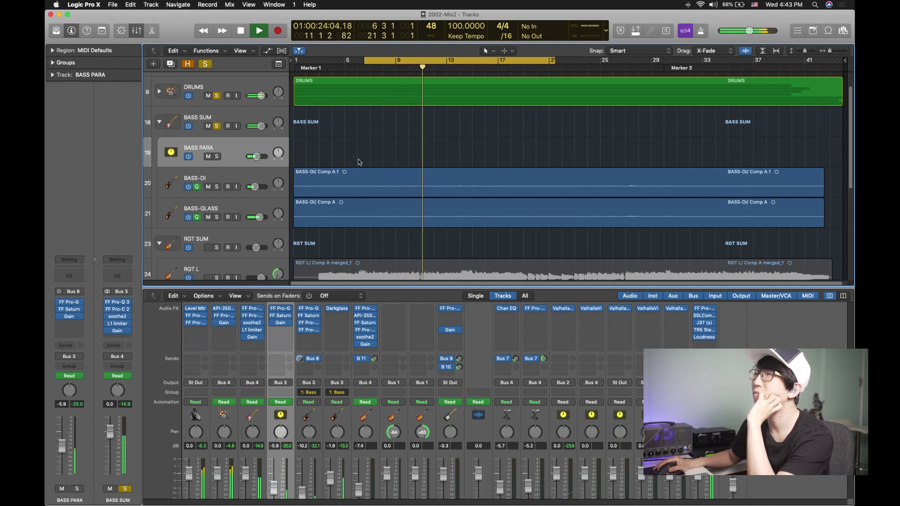
scroll(358, 163, down, 3)
scroll(358, 162, up, 1)
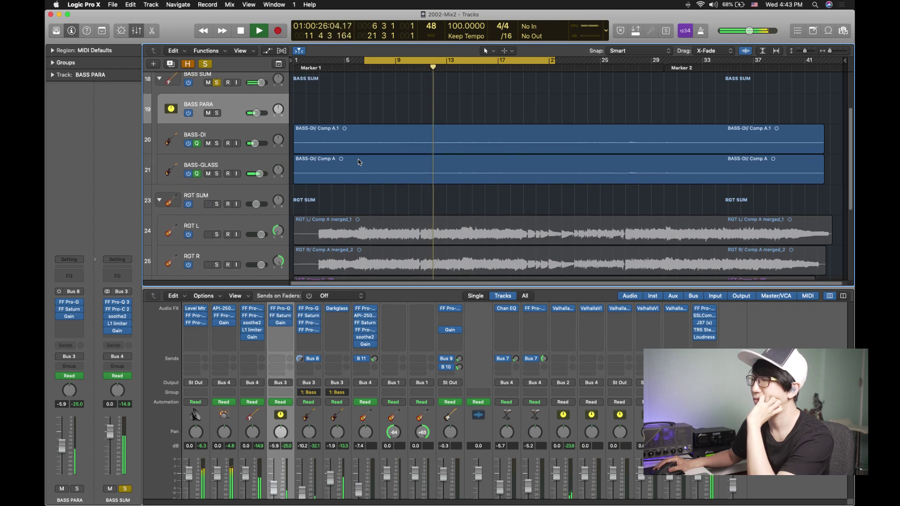
key(space)
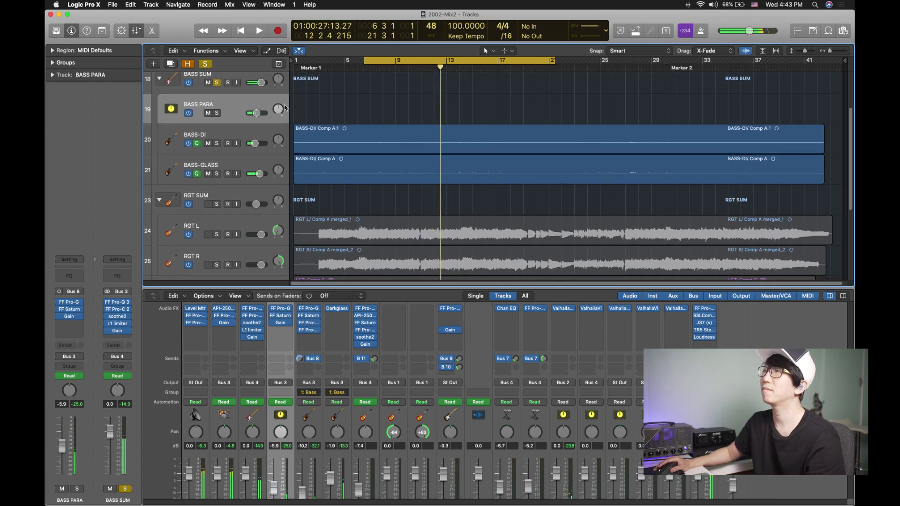
Clear all solos, play the full mix from the cycle start, save the project and stop playback.
click(206, 64)
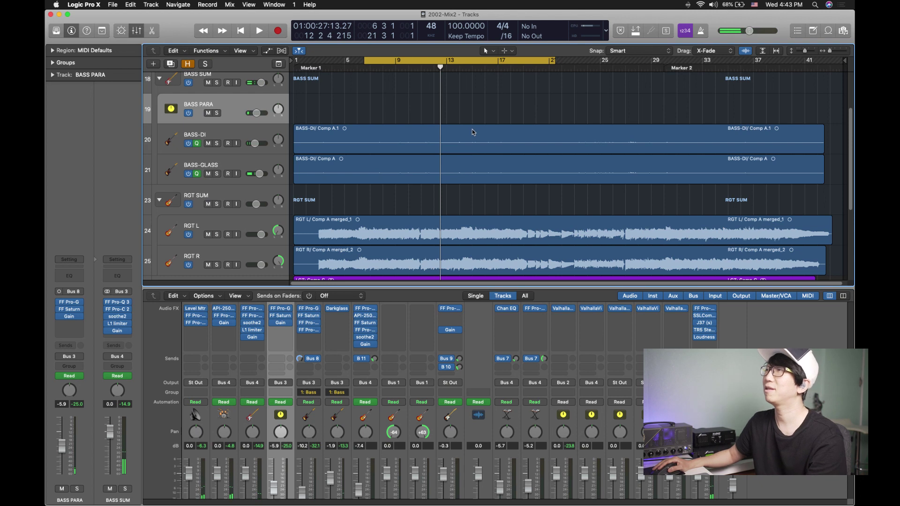
key(space)
key(super+s)
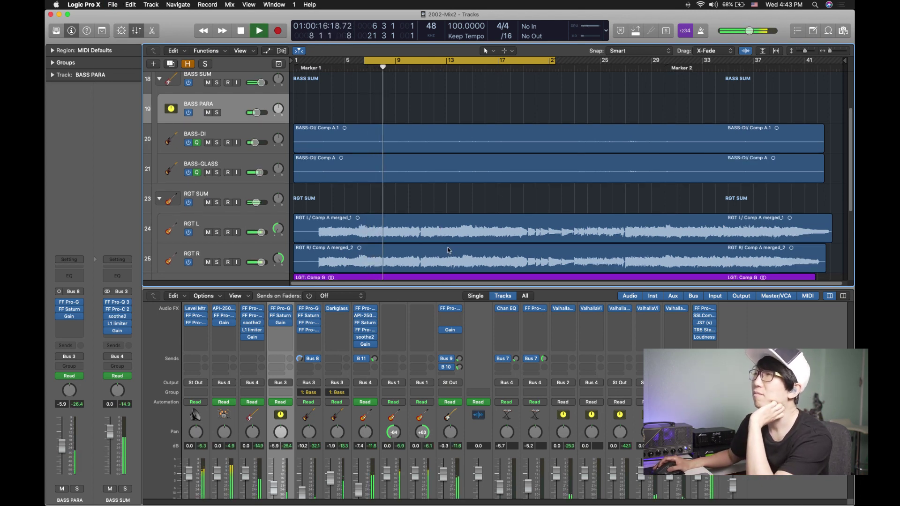
scroll(447, 250, up, 1)
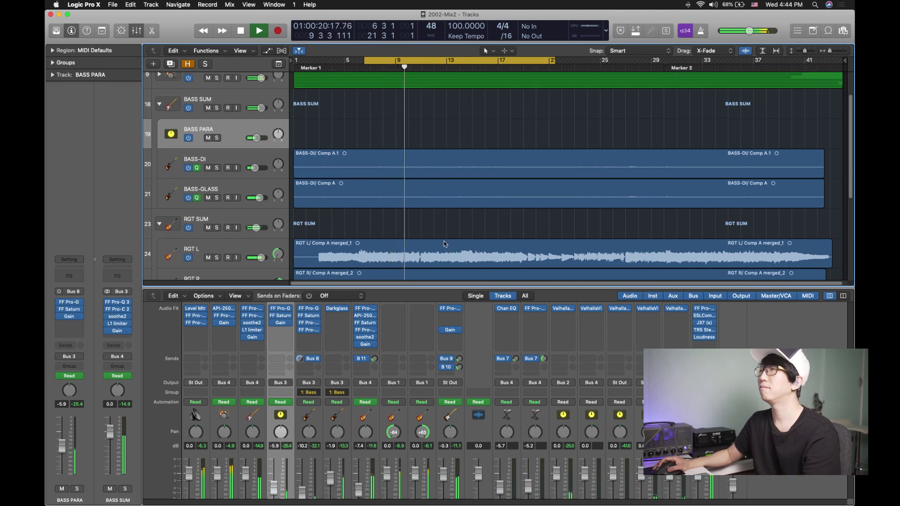
key(super+s)
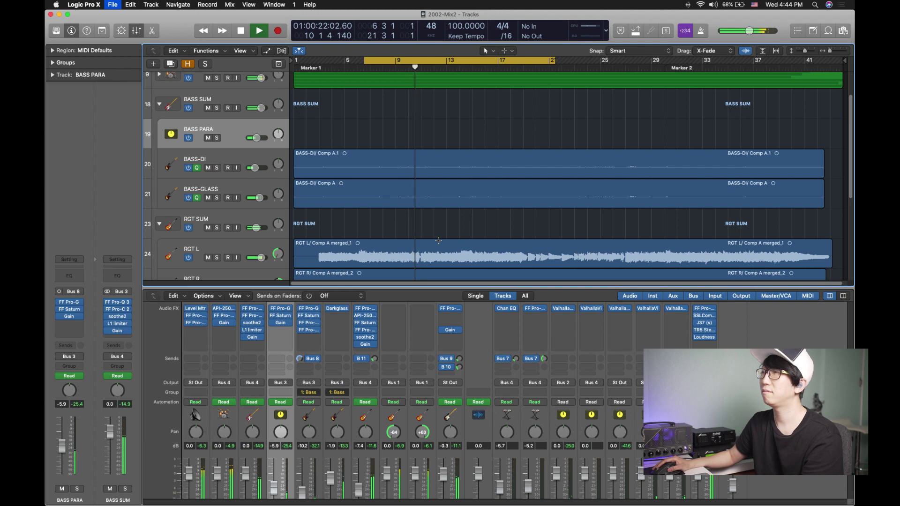
key(space)
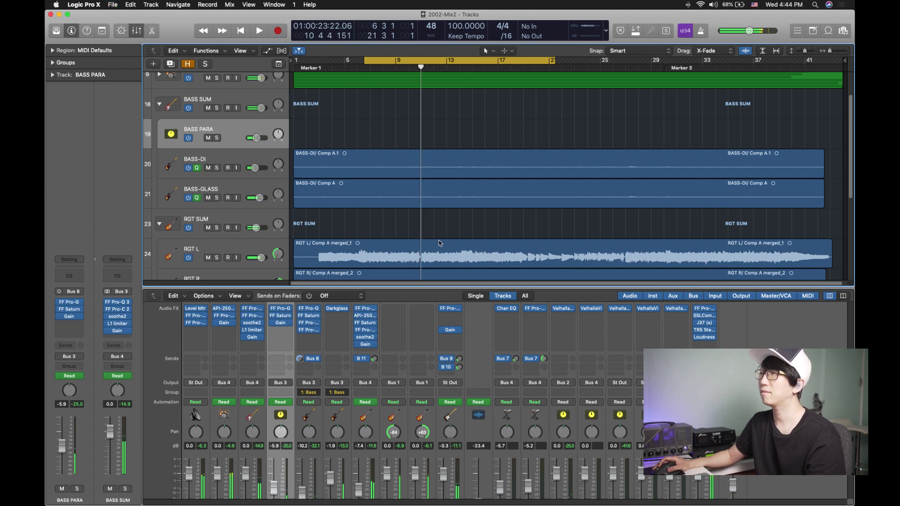
Collapse the BASS SUM stack, solo RGT SUM and play the processed guitar group.
click(159, 104)
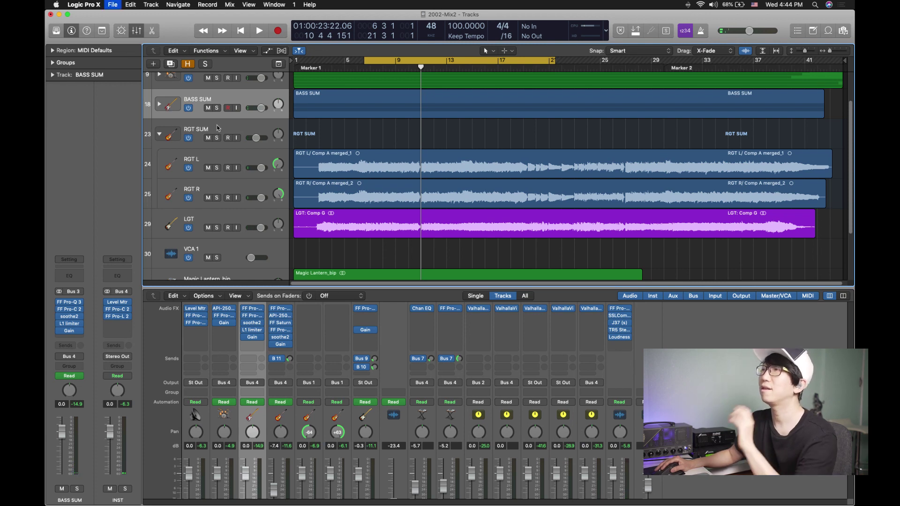
click(235, 127)
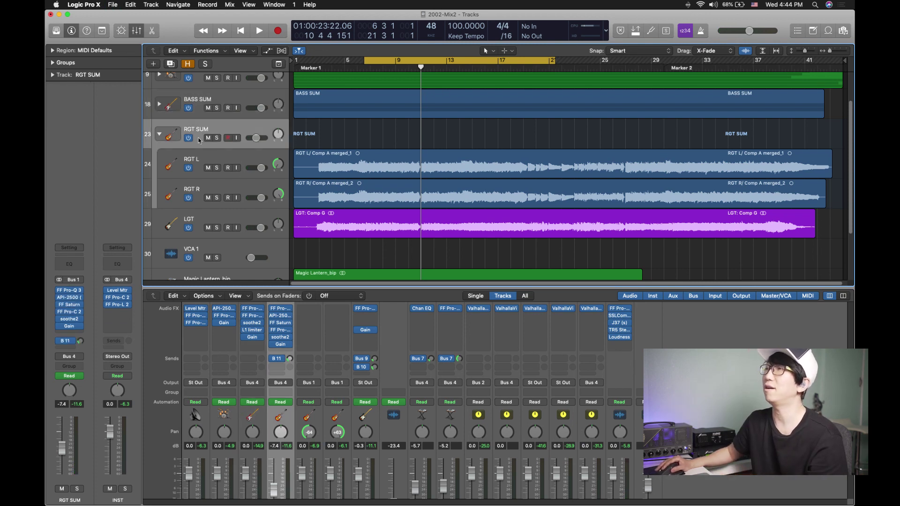
click(217, 137)
key(space)
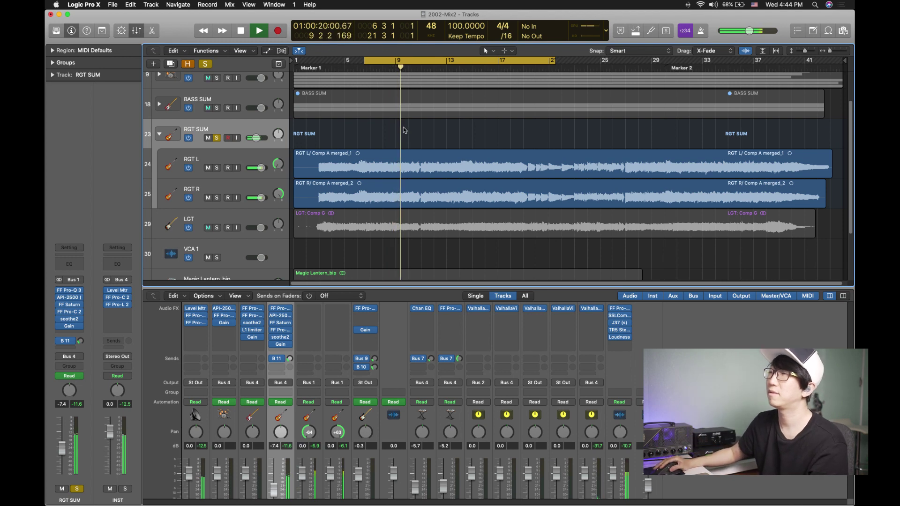
key(space)
Play RGT L and RGT R soloed one after the other, clear the solo and stop playback.
click(220, 175)
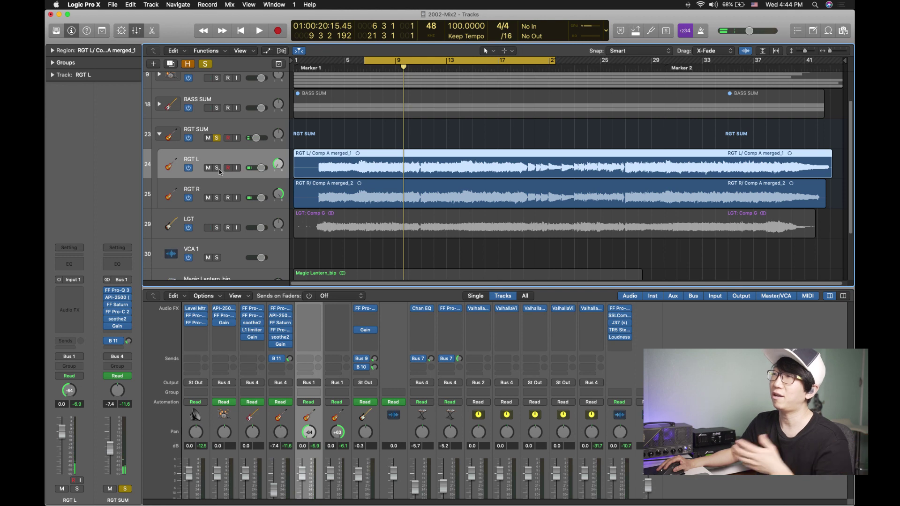
click(217, 168)
key(space)
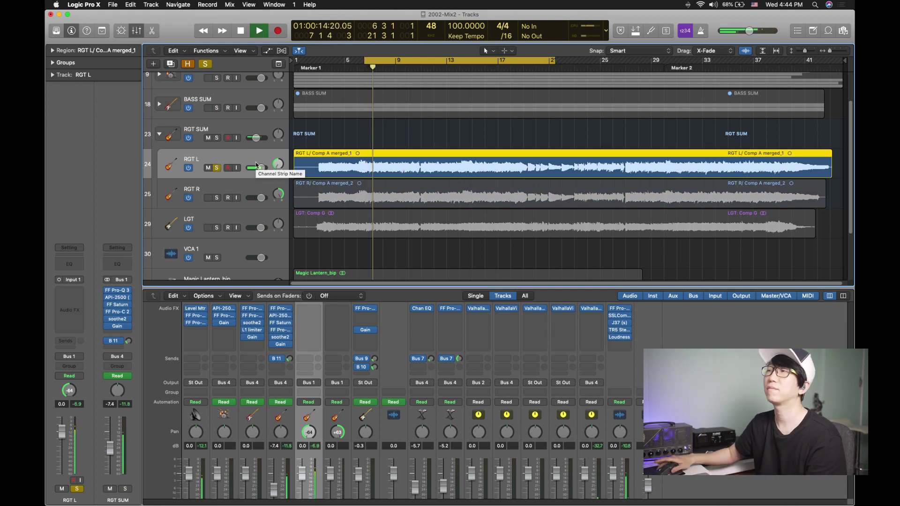
click(217, 198)
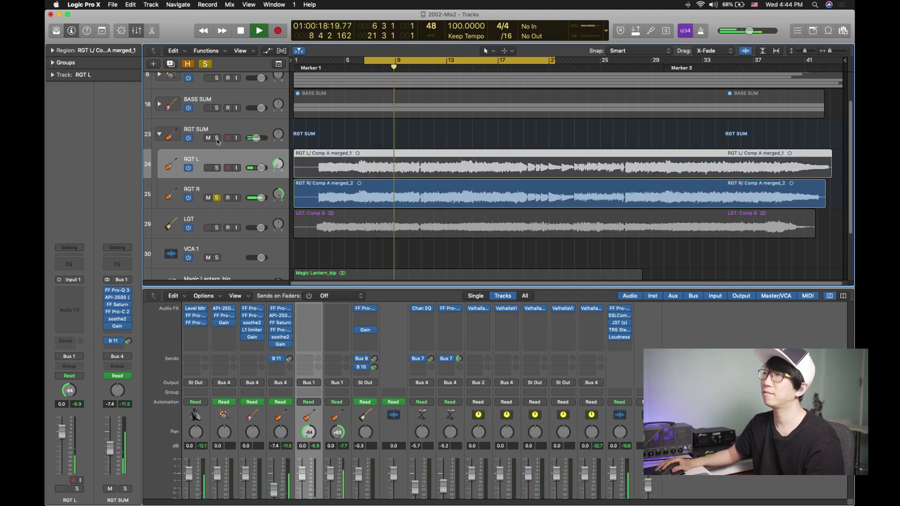
click(217, 198)
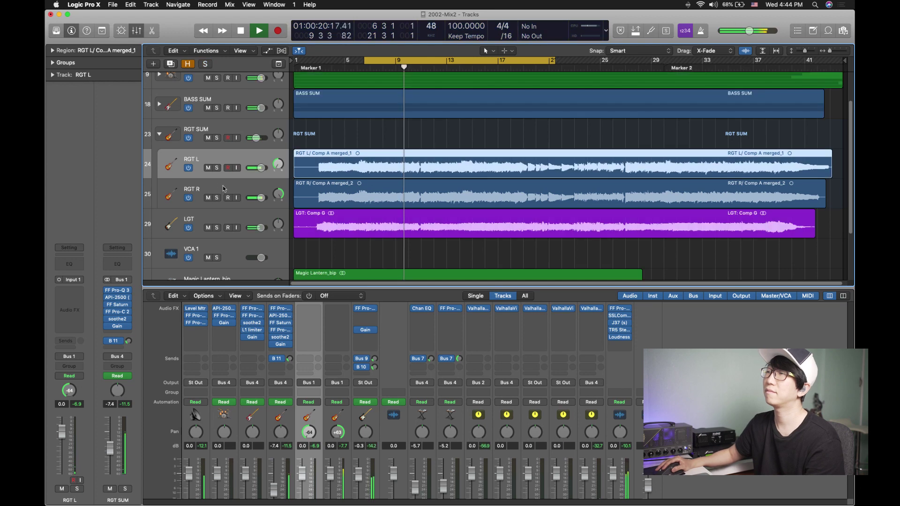
key(space)
Bypass all inserts and the Bus 11 send on RGT SUM, solo the stack and play the unprocessed guitars.
click(221, 126)
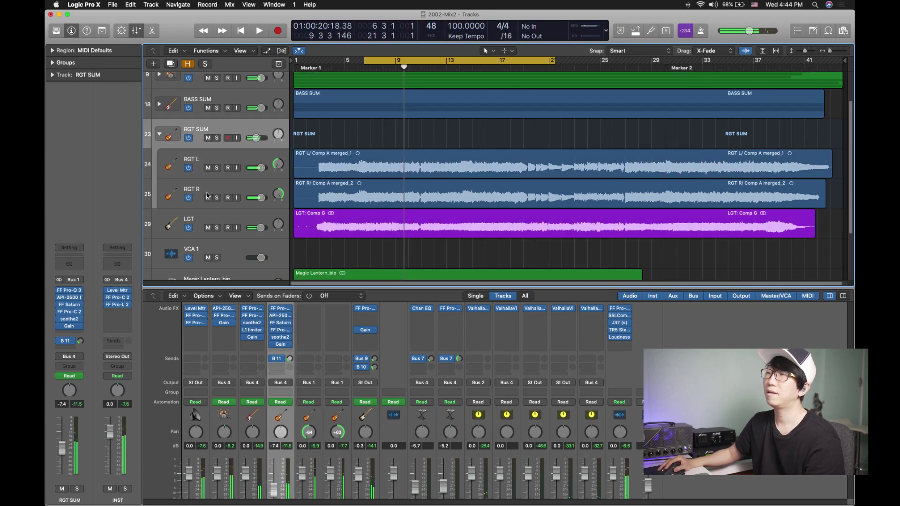
alt+click(59, 291)
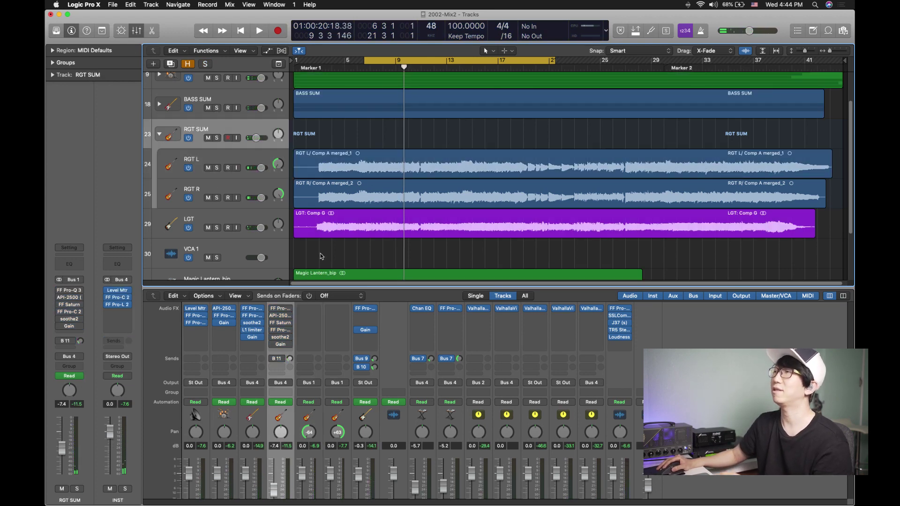
key(space)
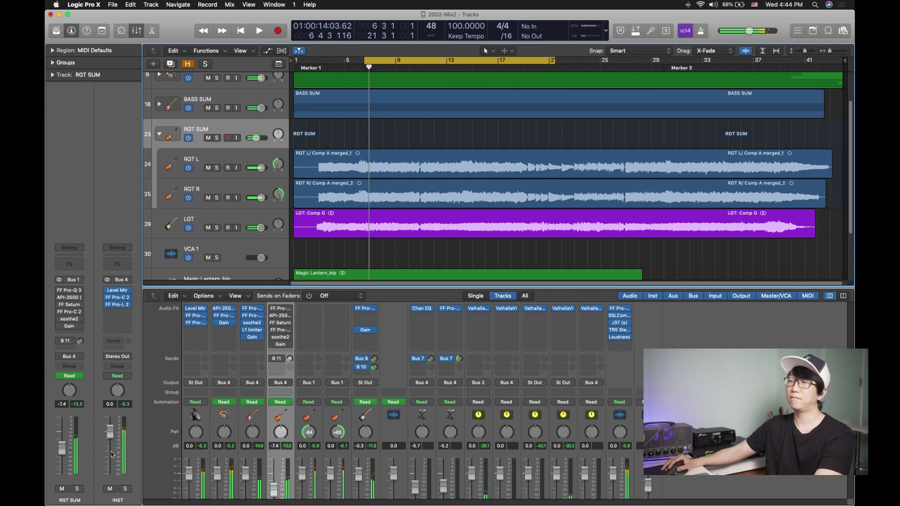
click(76, 488)
key(space)
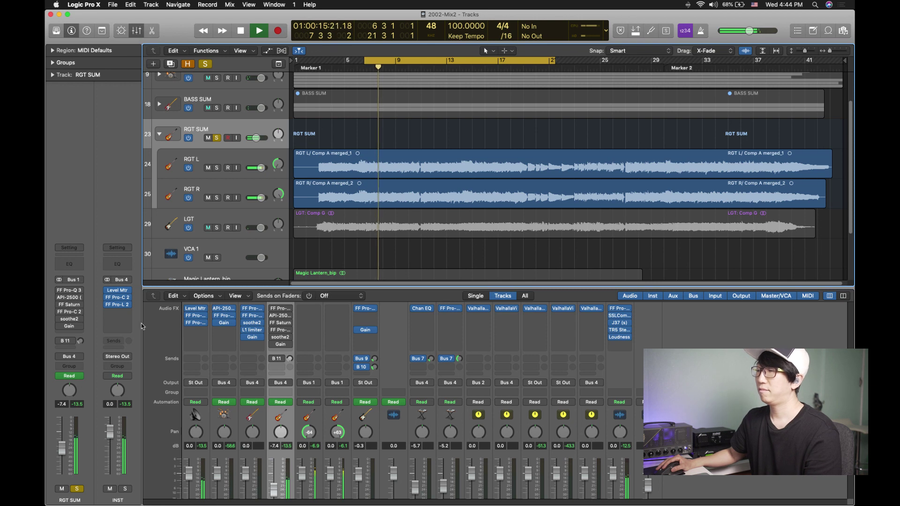
mouse_move(58, 292)
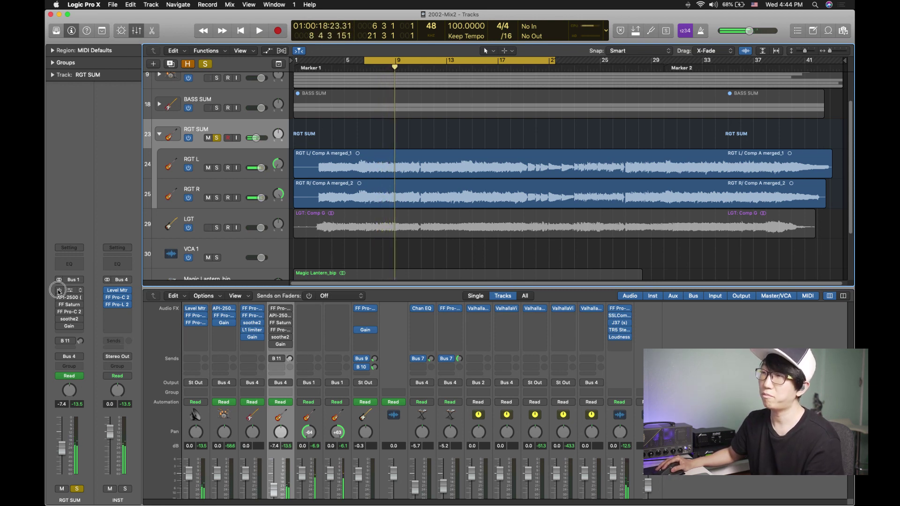
Re-enable all inserts and the Bus 11 send on RGT SUM, play the processed guitars and stop playback.
drag(59, 292, 59, 330)
key(space)
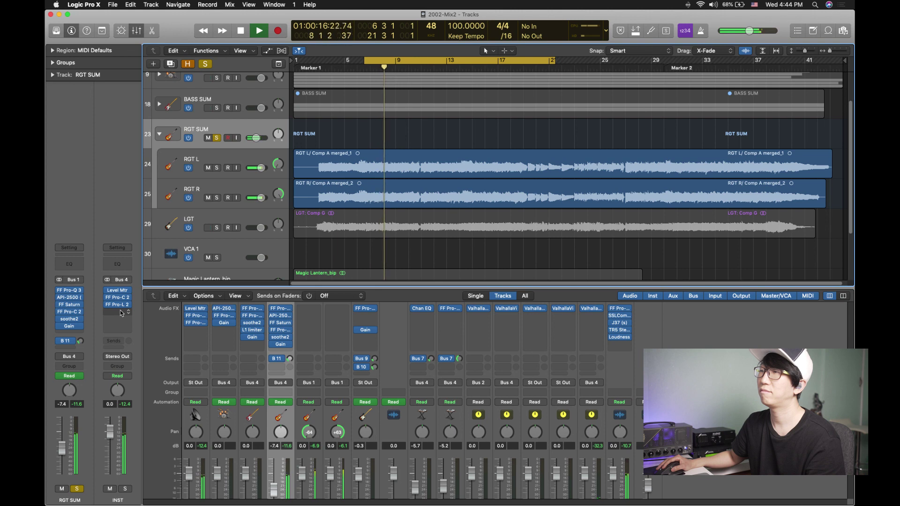
key(space)
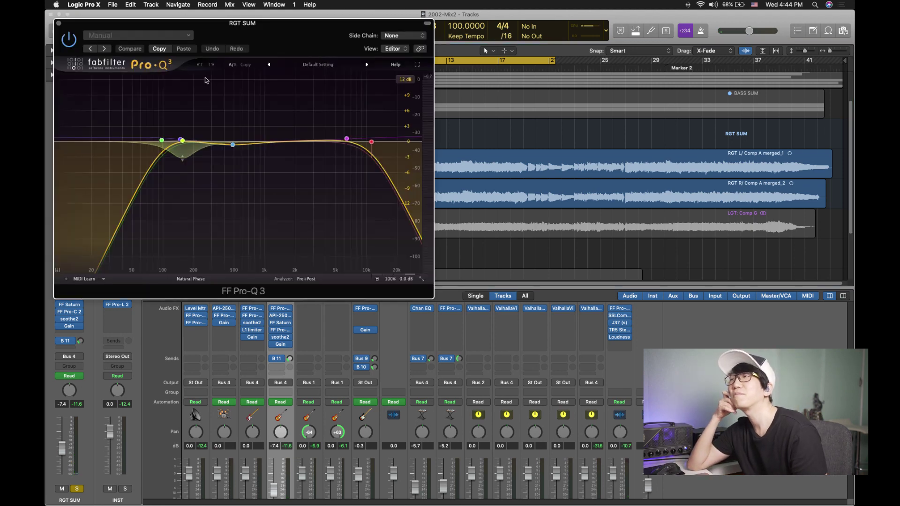
Open FF Pro-Q 3 on RGT SUM, inspect its bands and nudge the 12 dB/oct high-cut frequency down and back up.
mouse_move(165, 140)
mouse_move(232, 144)
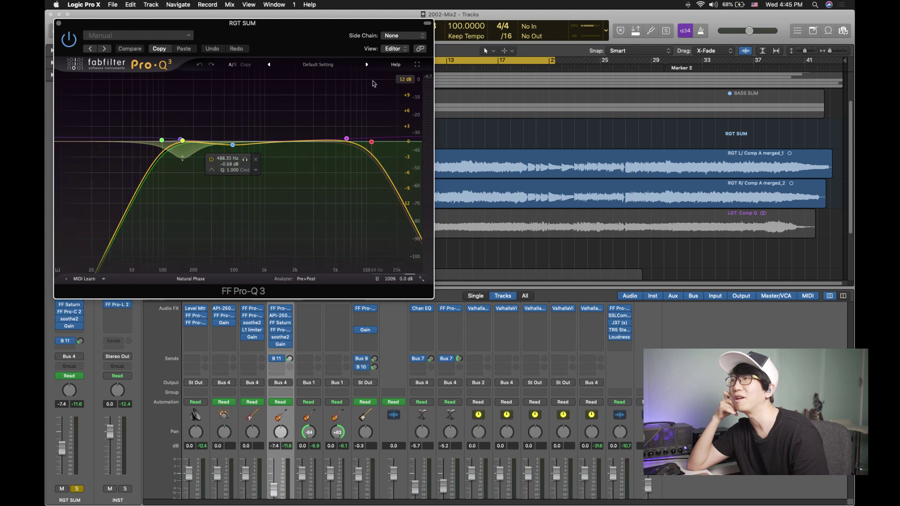
mouse_move(379, 152)
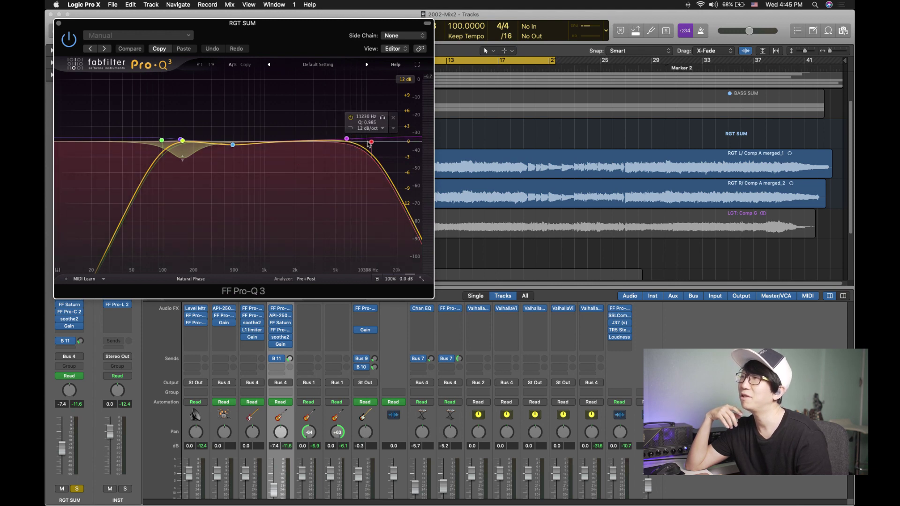
mouse_move(371, 142)
mouse_down()
mouse_move(343, 143)
mouse_move(368, 144)
mouse_up()
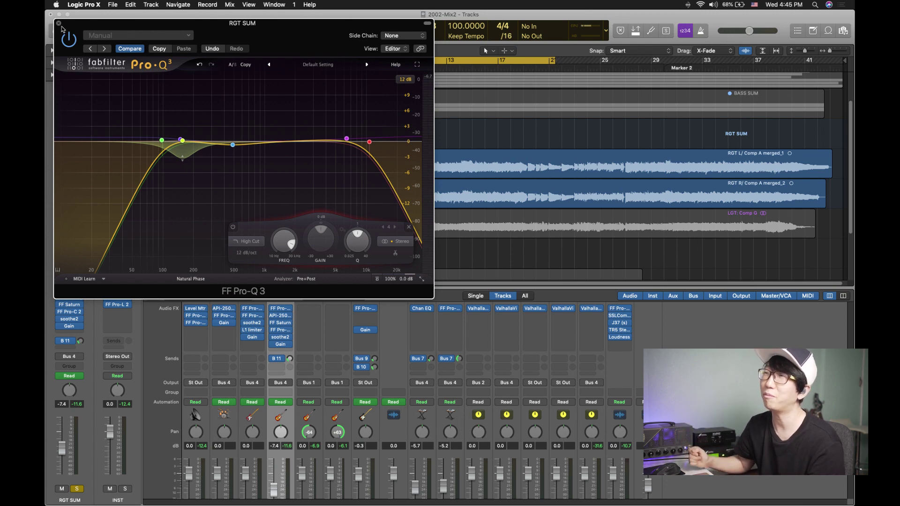
mouse_move(370, 142)
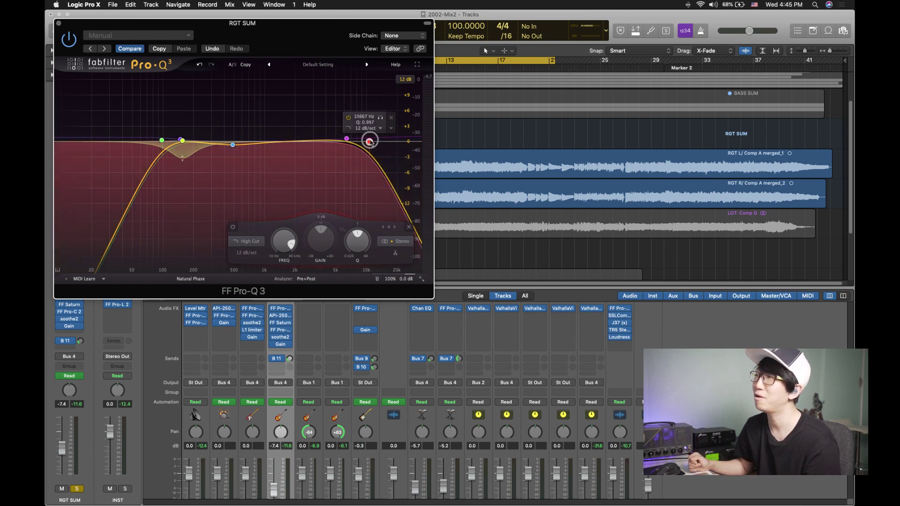
drag(373, 143, 370, 141)
Extend the cycle start back to 6 1 1 1 and play the guitars while watching FF Pro-Q 3's dynamic low-mid cut.
key(space)
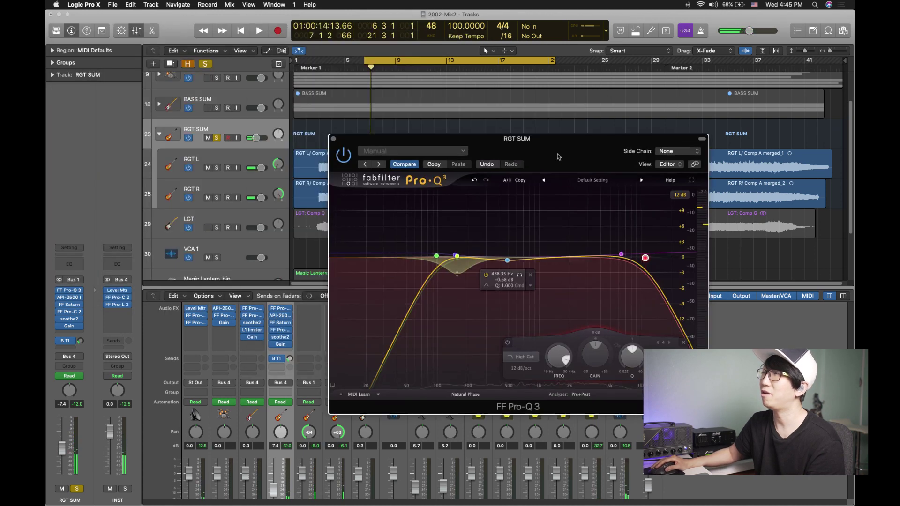
drag(365, 64, 360, 65)
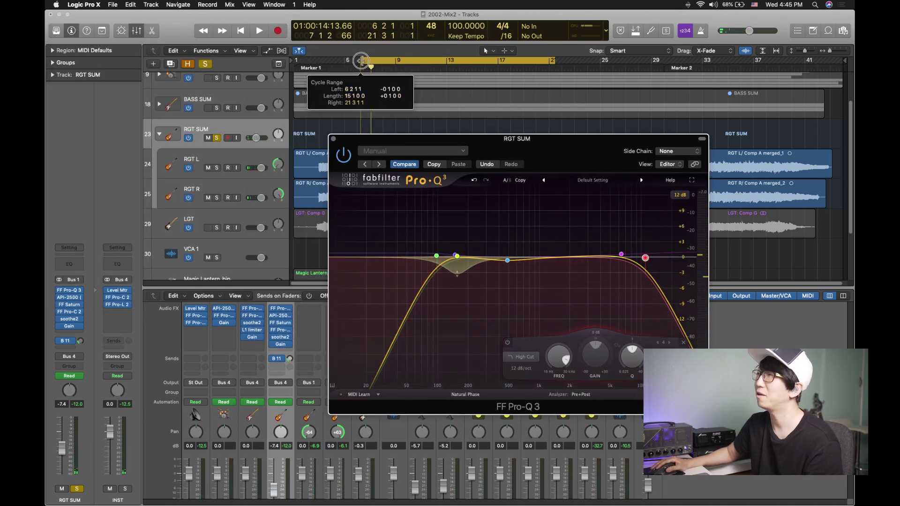
key(space)
mouse_move(465, 258)
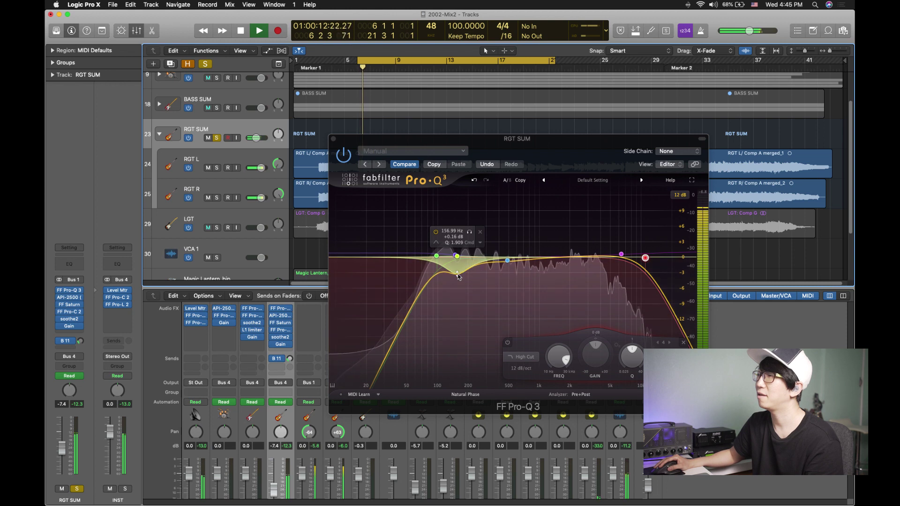
key(space)
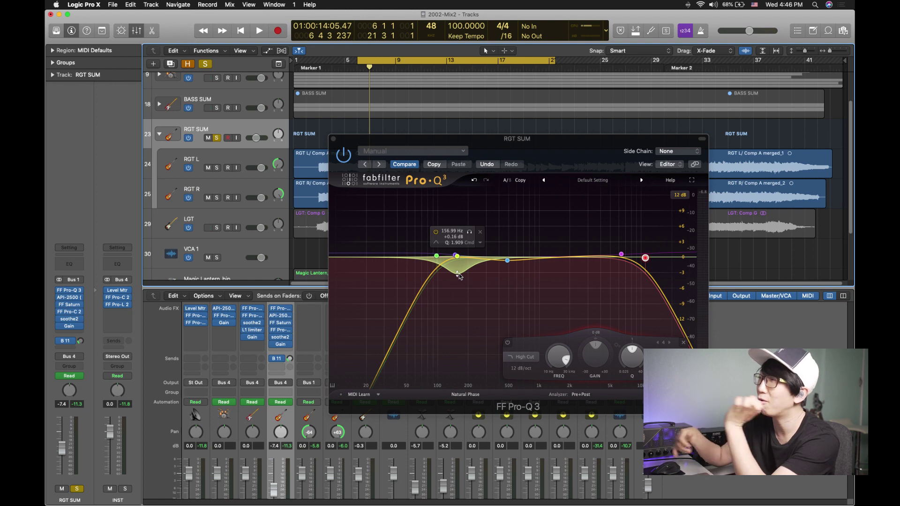
Compare the guitars with FF Pro-Q 3's 157 Hz dynamic bell band enabled, bypassed and enabled again.
click(457, 275)
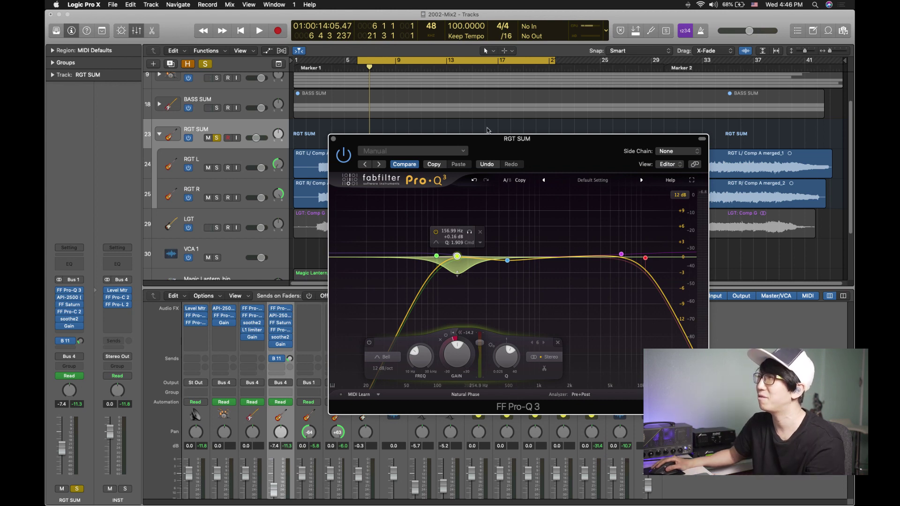
key(space)
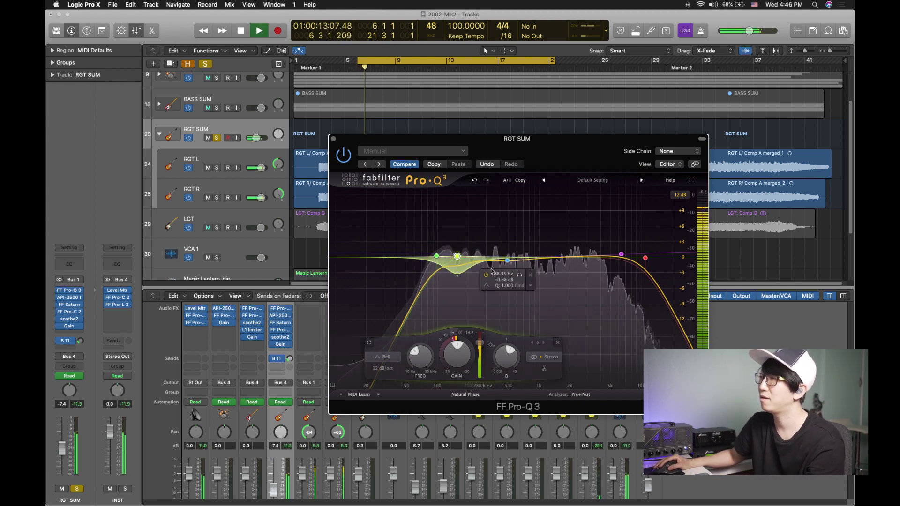
key(space)
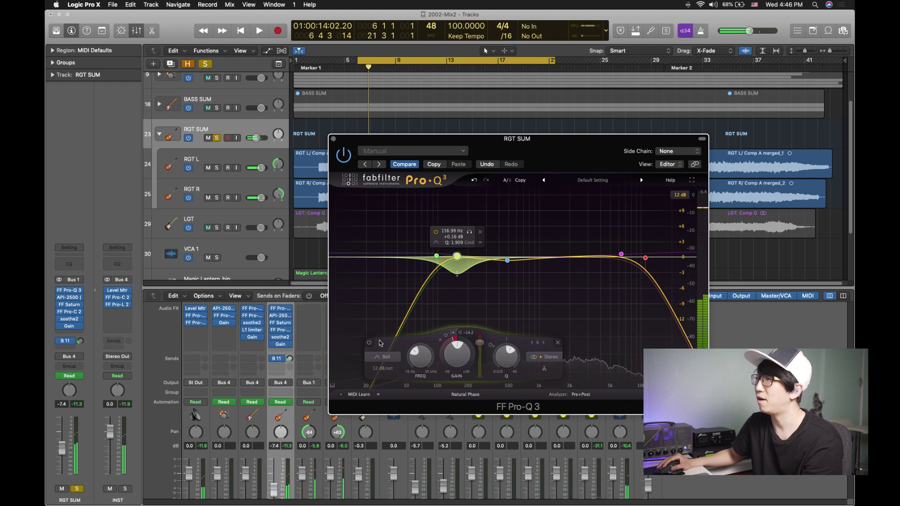
click(369, 344)
key(space)
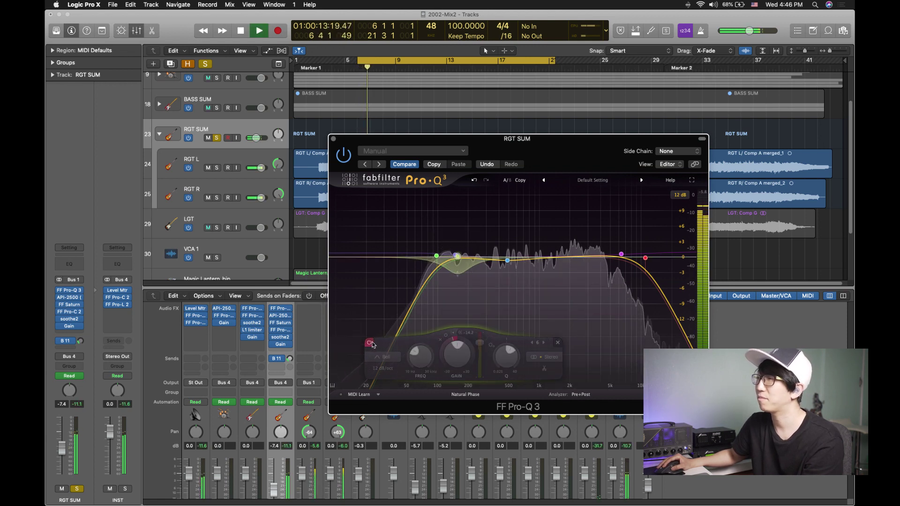
key(space)
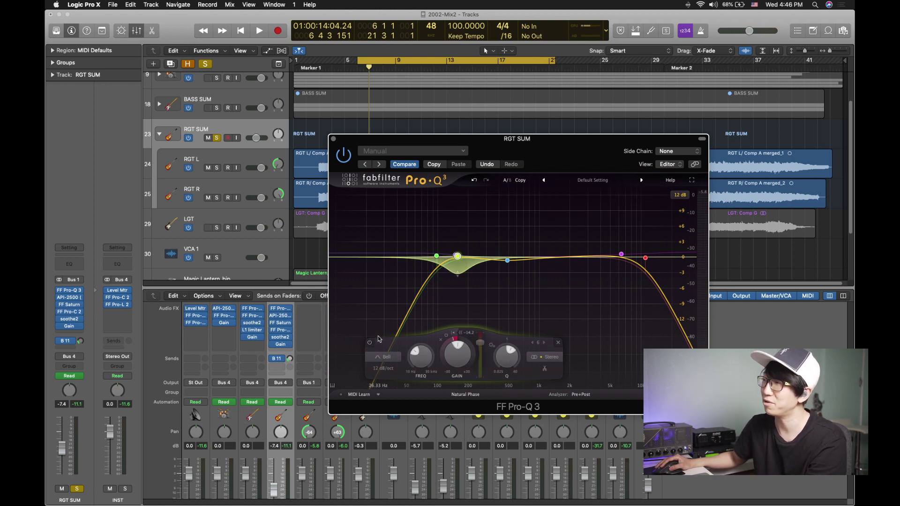
key(space)
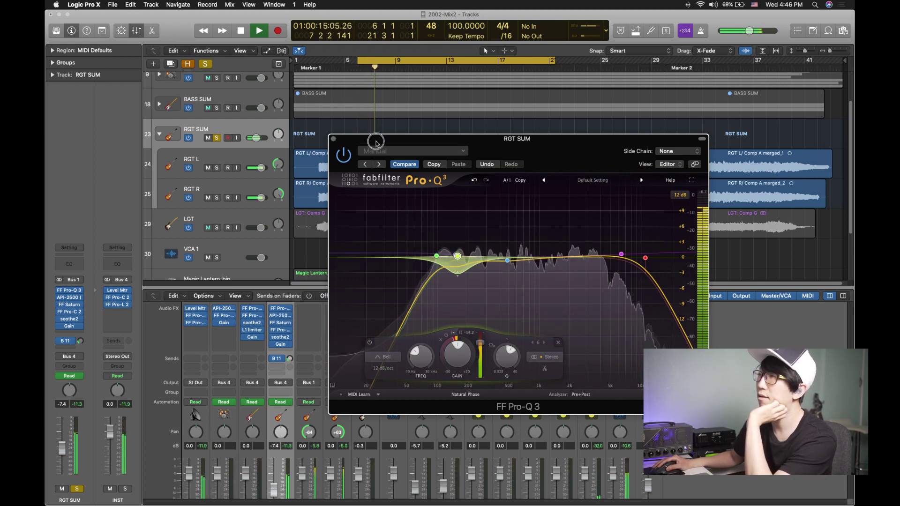
drag(376, 141, 459, 159)
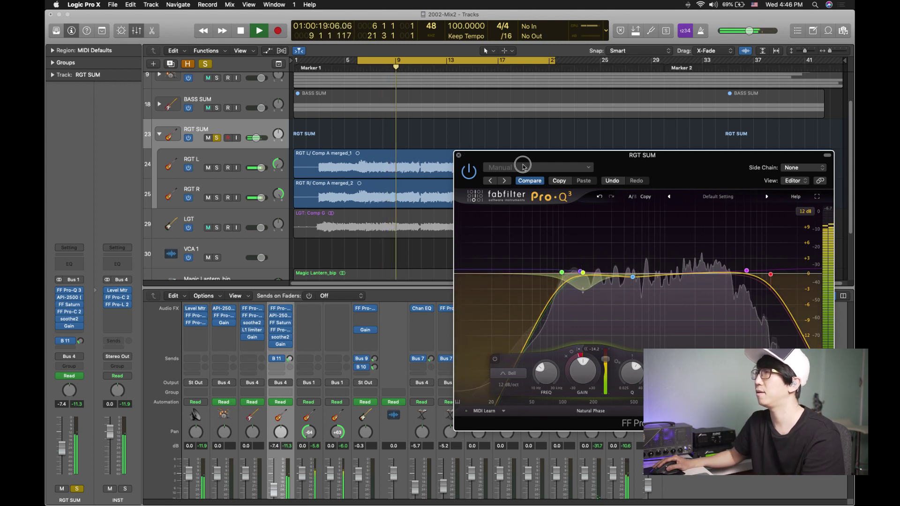
key(space)
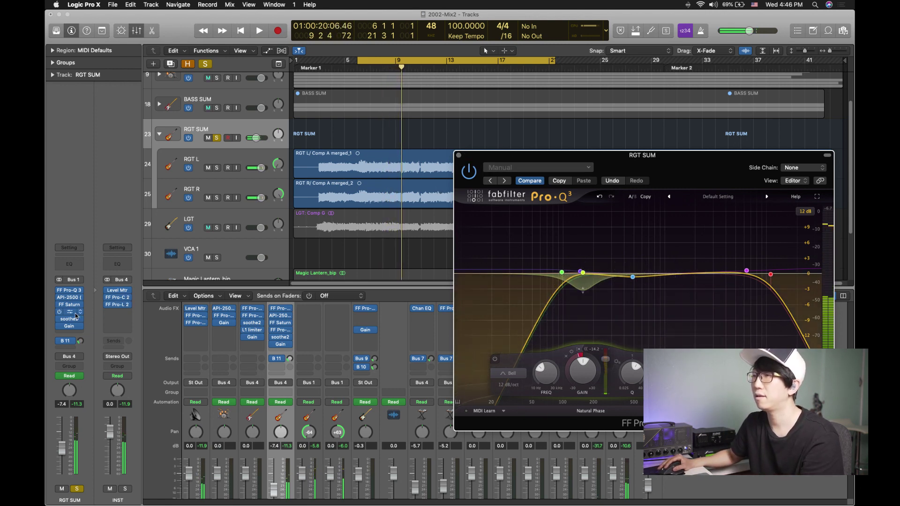
Bypass all inserts on RGT SUM, play the guitars and switch only FF Pro-Q 3 back on during playback.
key(space)
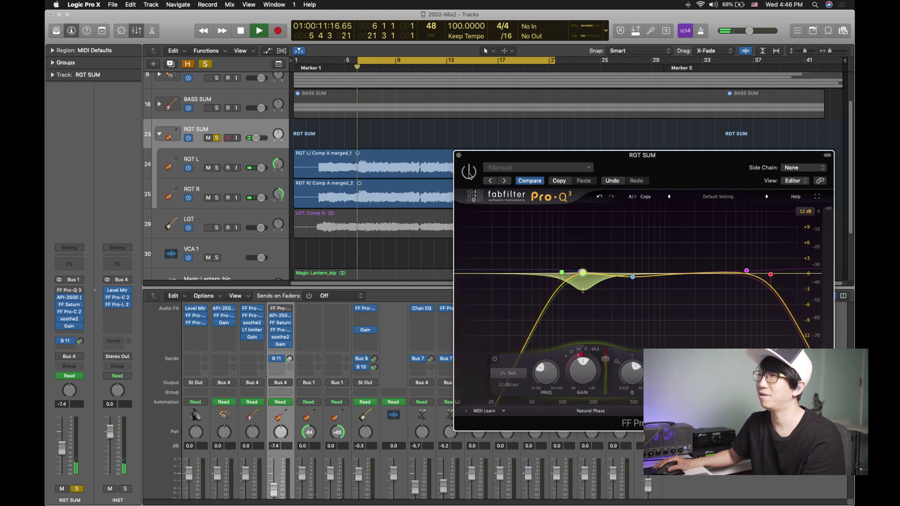
key(space)
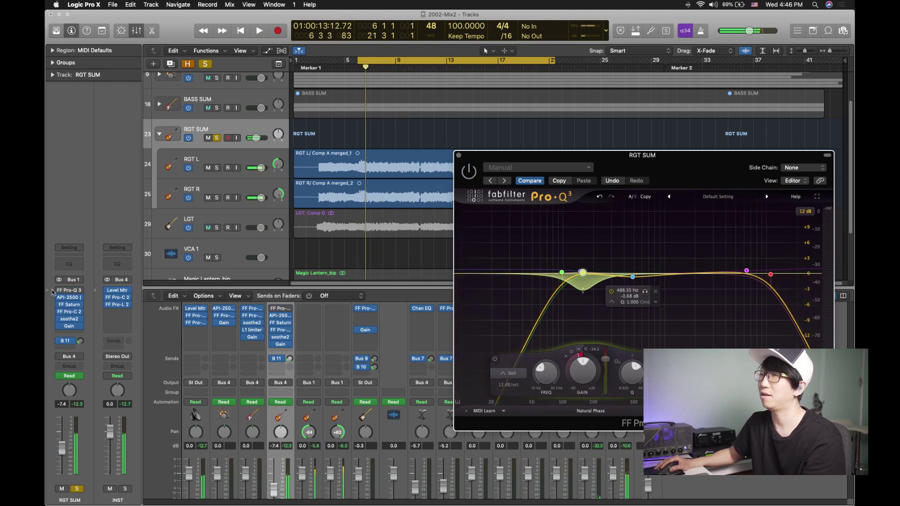
click(61, 321)
key(space)
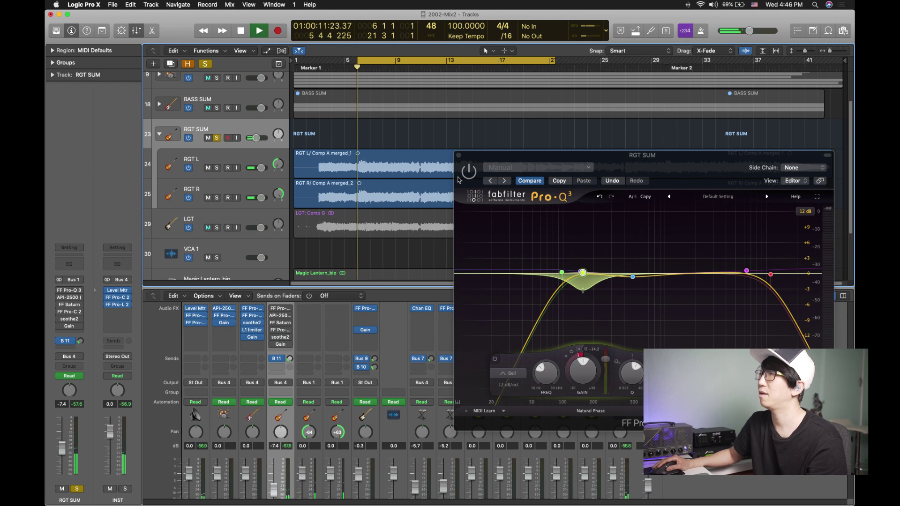
click(469, 172)
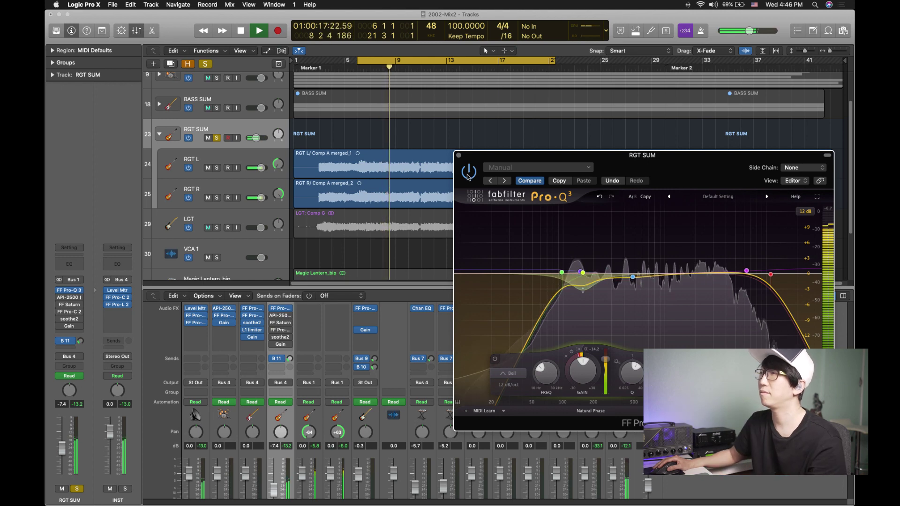
key(space)
Open the API-2500 compressor on RGT SUM, close the FF Pro-Q 3 window and place the compressor clear of the guitar tracks.
click(70, 297)
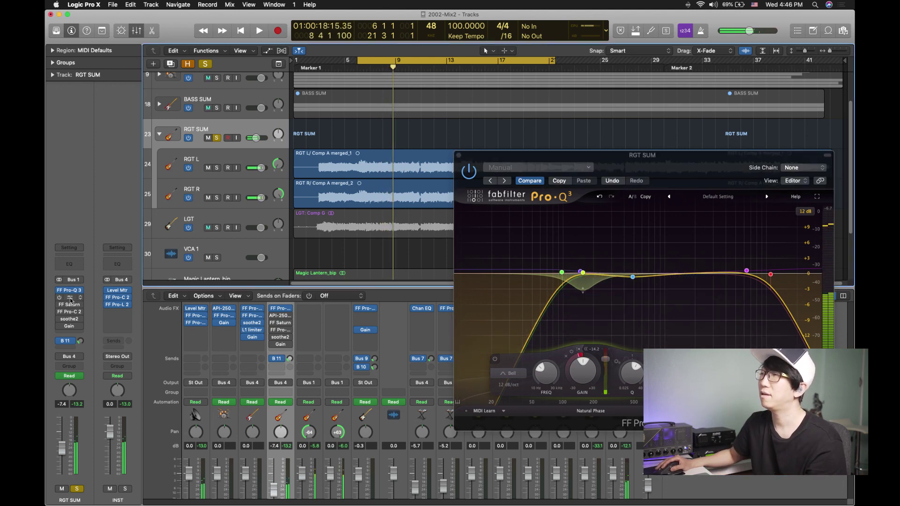
click(459, 156)
drag(236, 23, 384, 135)
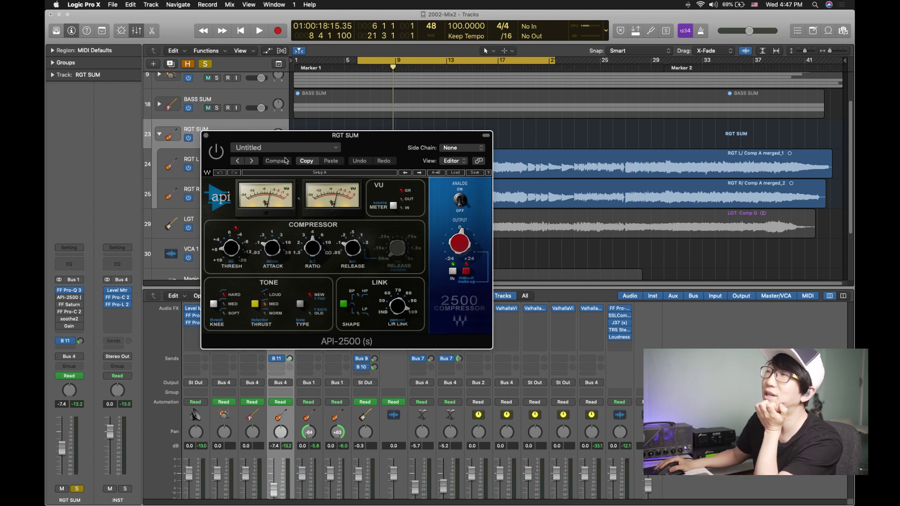
drag(328, 135, 301, 254)
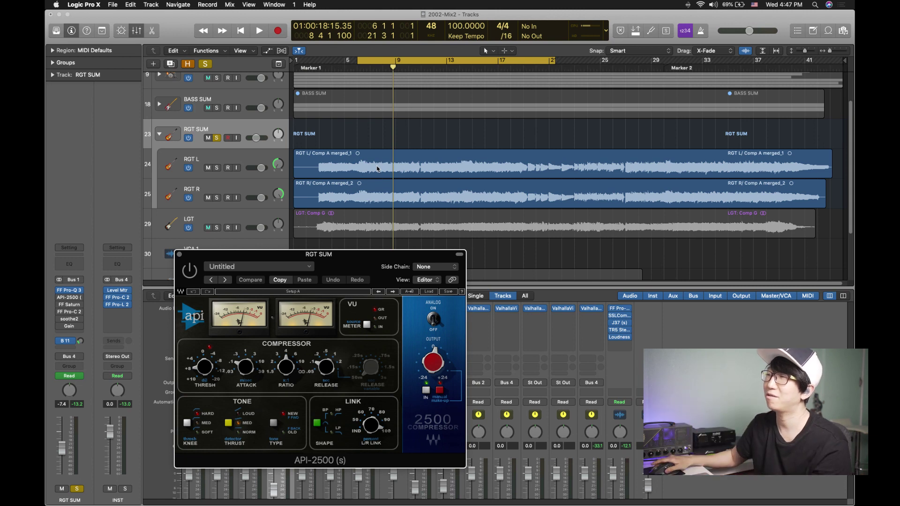
Switch on API-2500 during guitar playback, watch its gain-reduction meters and stop playback.
key(space)
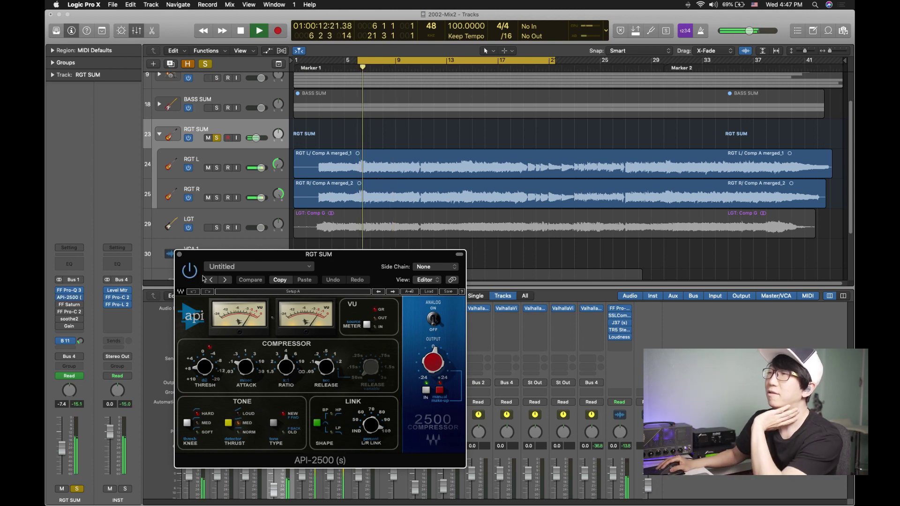
drag(345, 271, 362, 255)
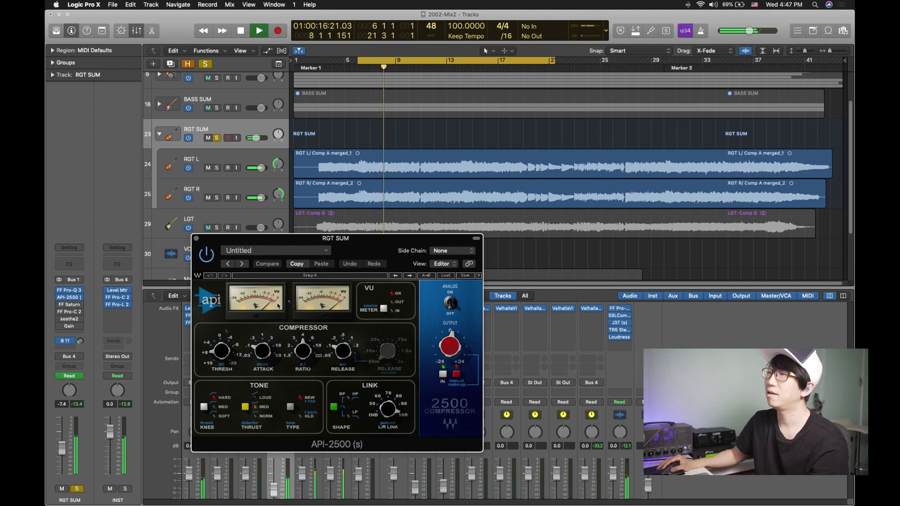
key(space)
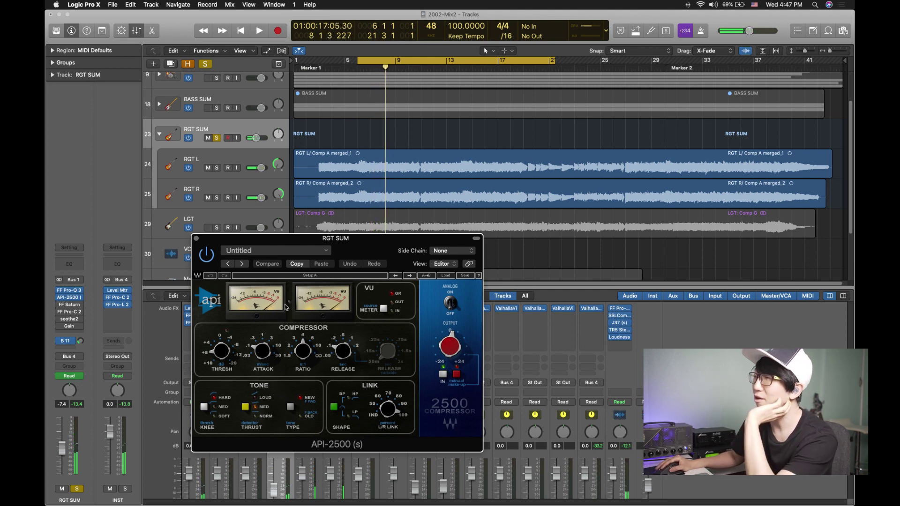
key(space)
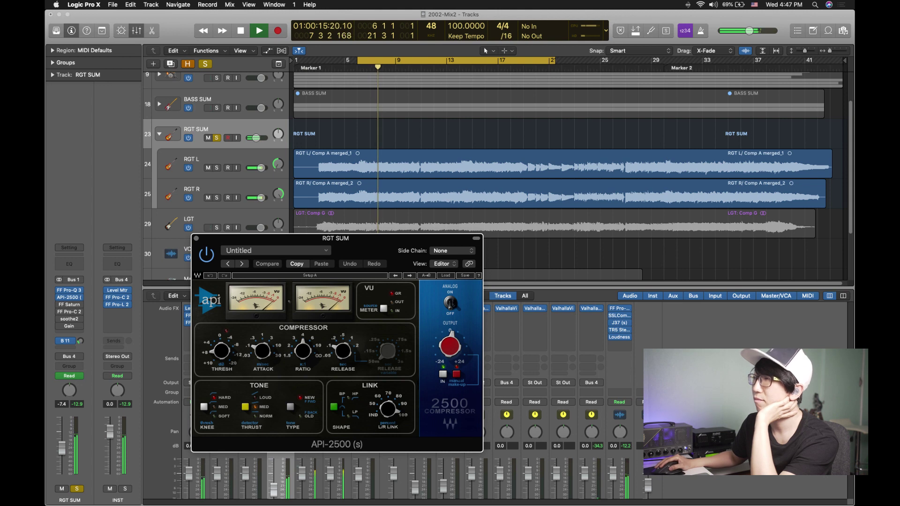
drag(359, 243, 404, 185)
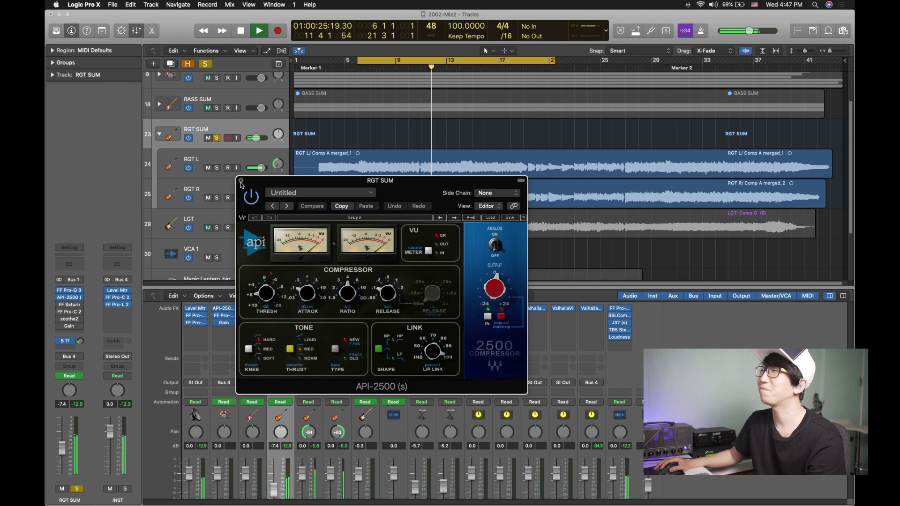
key(space)
Open FF Saturn and FF Pro-C 2 on RGT SUM and switch each one on while the guitars play.
click(64, 305)
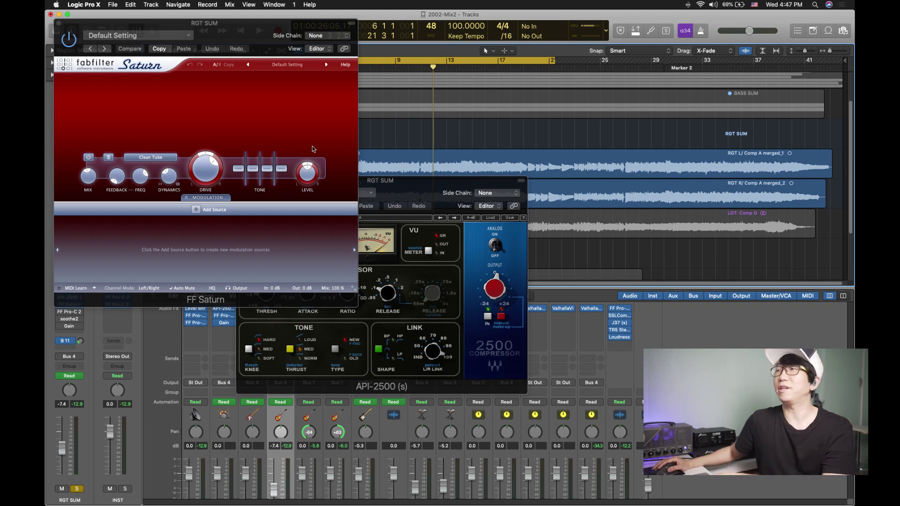
key(space)
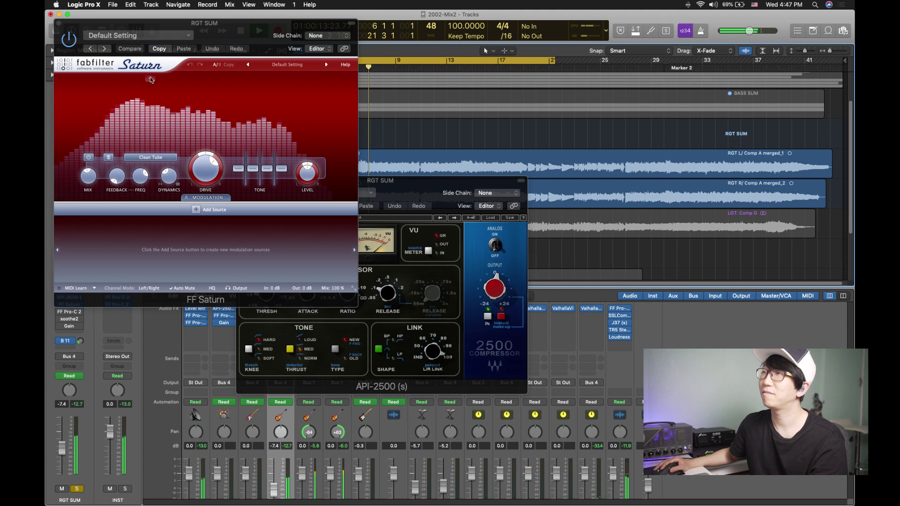
click(85, 310)
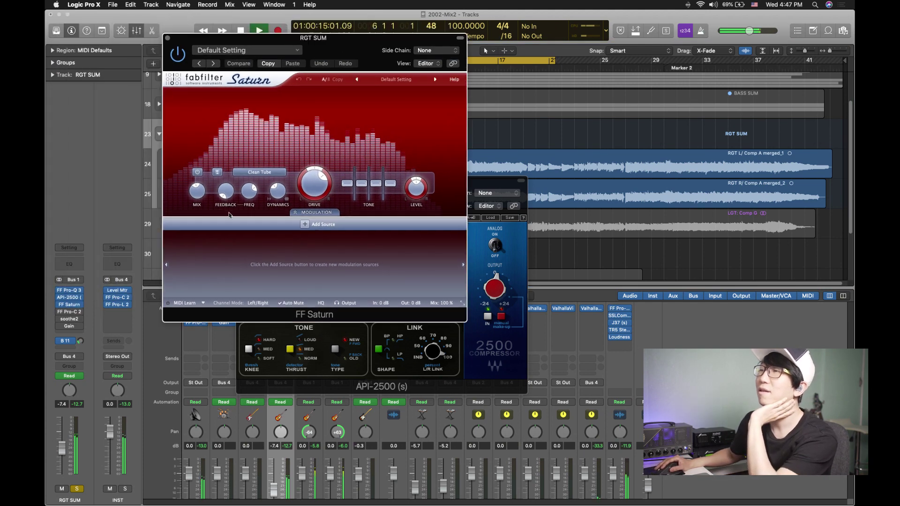
click(70, 312)
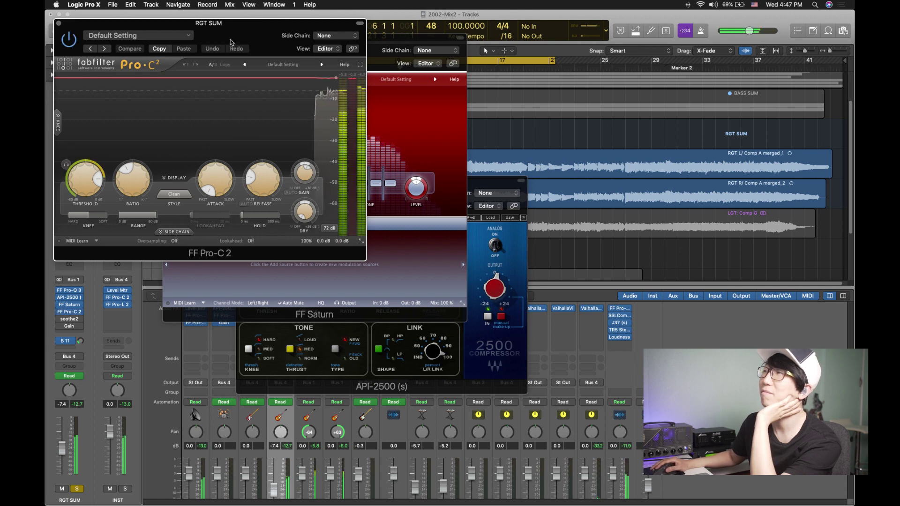
drag(233, 38, 323, 60)
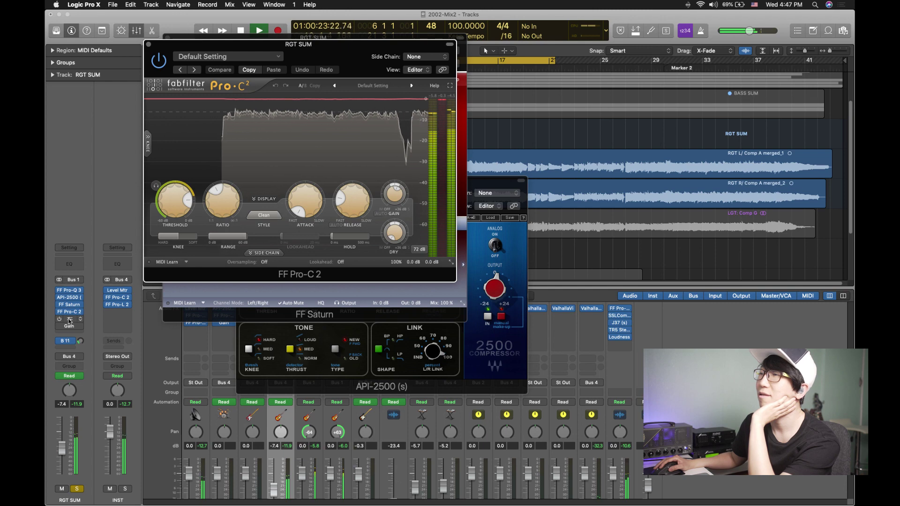
Open soothe2 on RGT SUM, place its window clear of the guitar waveforms, switch it on and replay the soloed guitars.
mouse_move(68, 322)
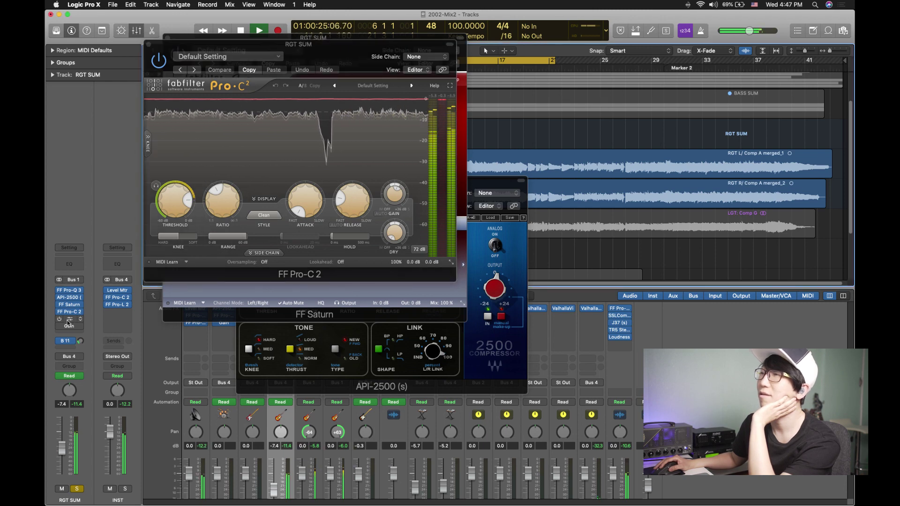
click(68, 321)
drag(305, 41, 420, 72)
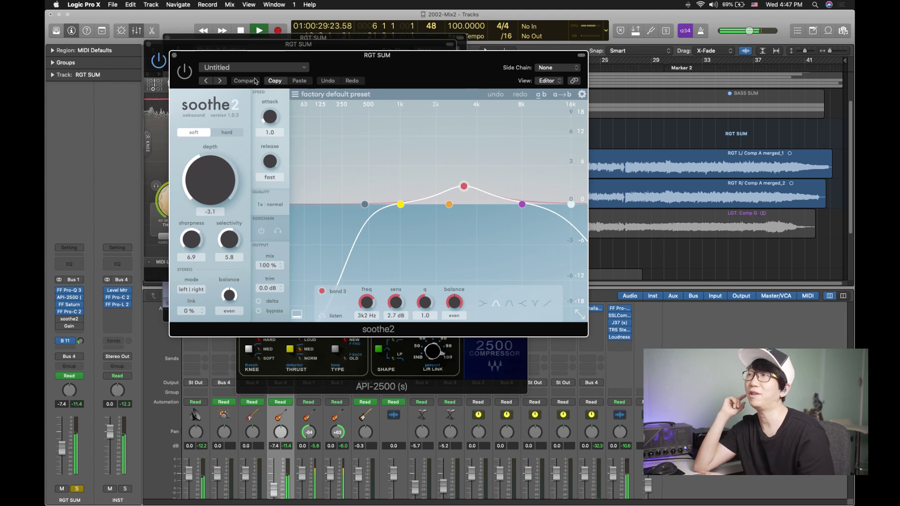
key(space)
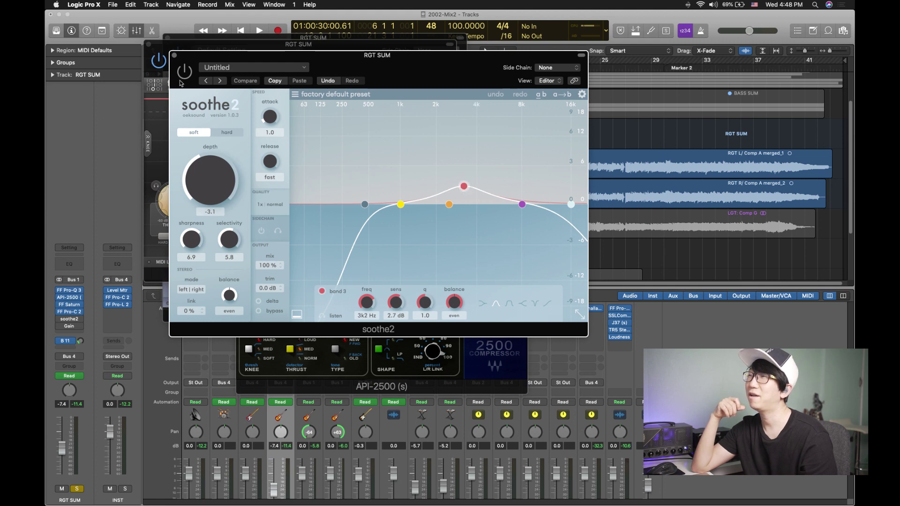
key(space)
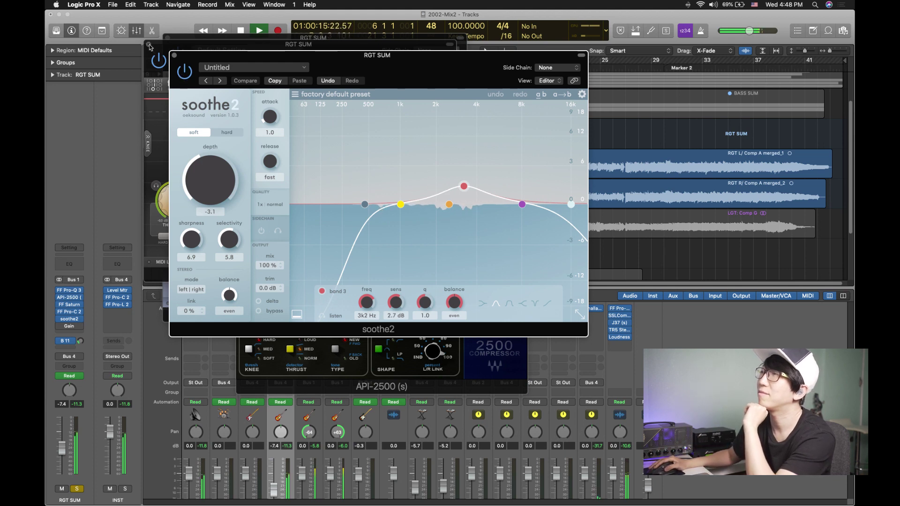
Close the soothe2, FF Pro-C 2 and FF Saturn windows and stop playback.
click(174, 56)
click(148, 44)
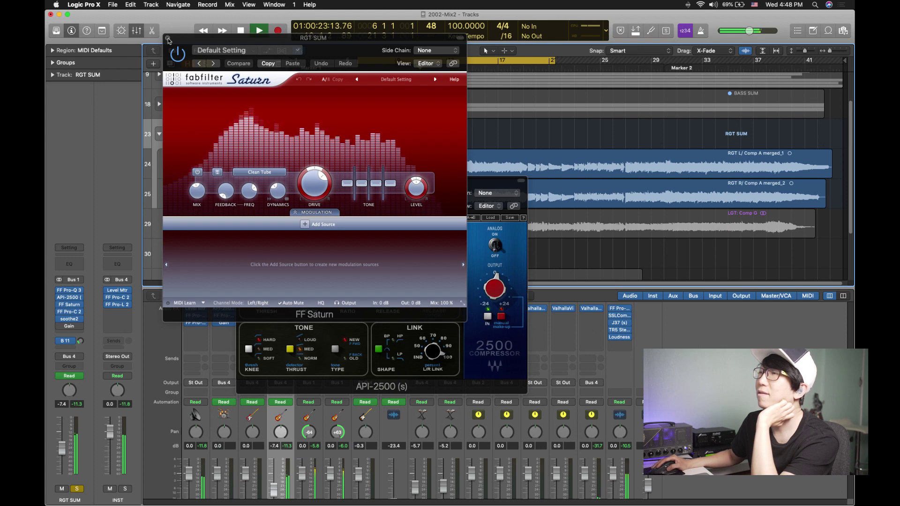
click(168, 39)
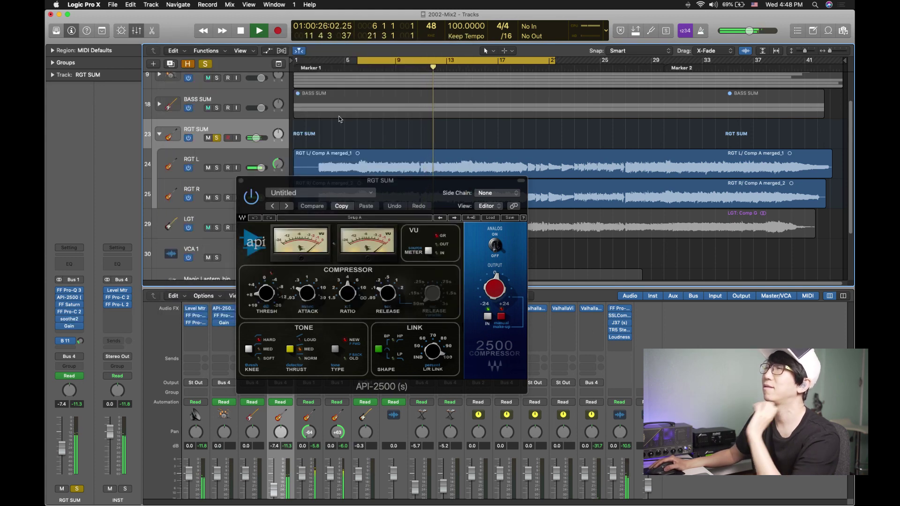
key(space)
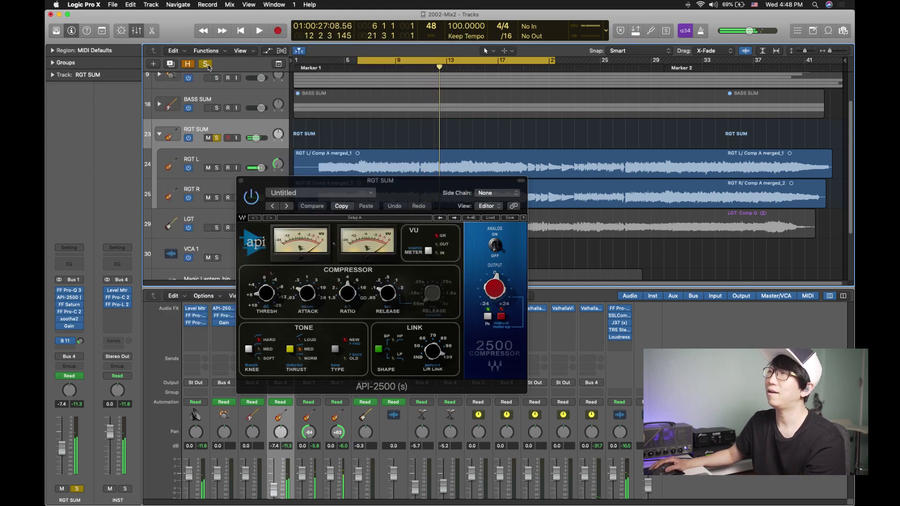
Clear the solo and play the full mix, closing the API-2500 window and slightly reducing the track height before stopping playback.
click(207, 67)
key(space)
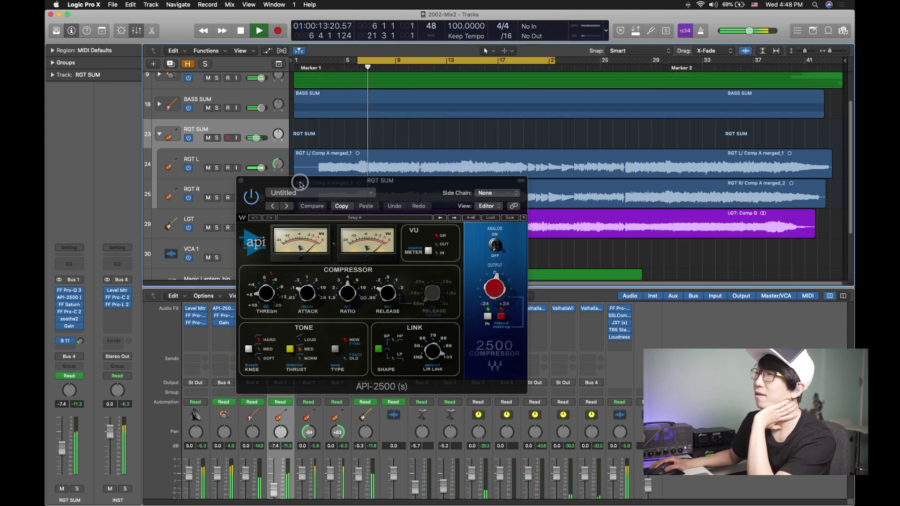
drag(297, 181, 372, 197)
click(317, 199)
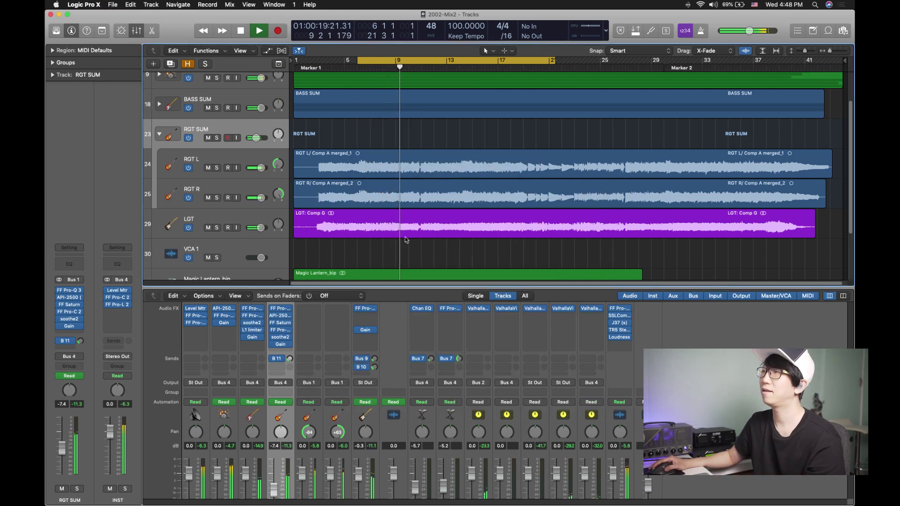
key(super+Up)
key(super+Up)
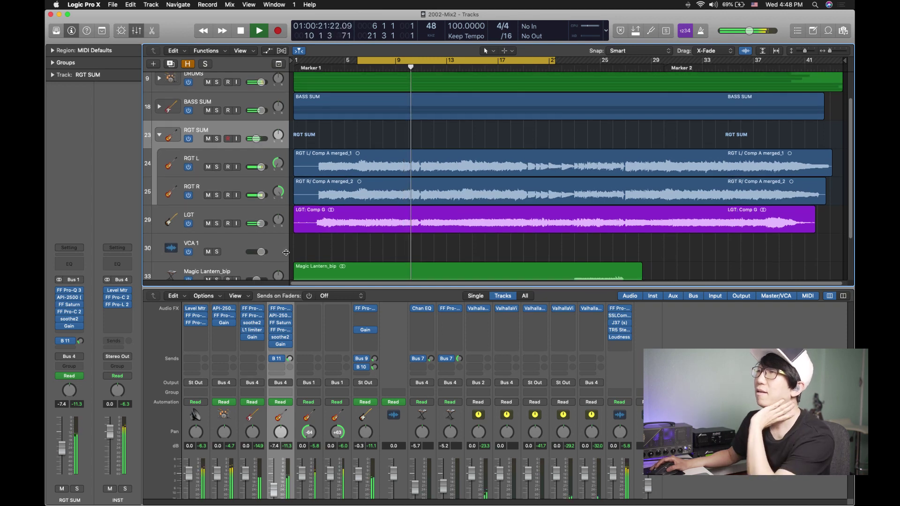
key(space)
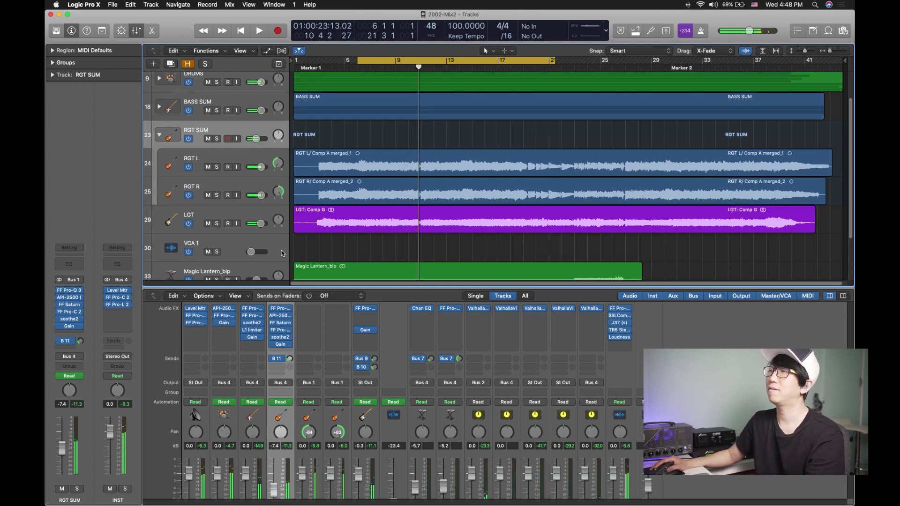
Set the cycle range to bars 23–34 around the Magic Lantern_bip notes and play the full mix there.
scroll(344, 217, down, 3)
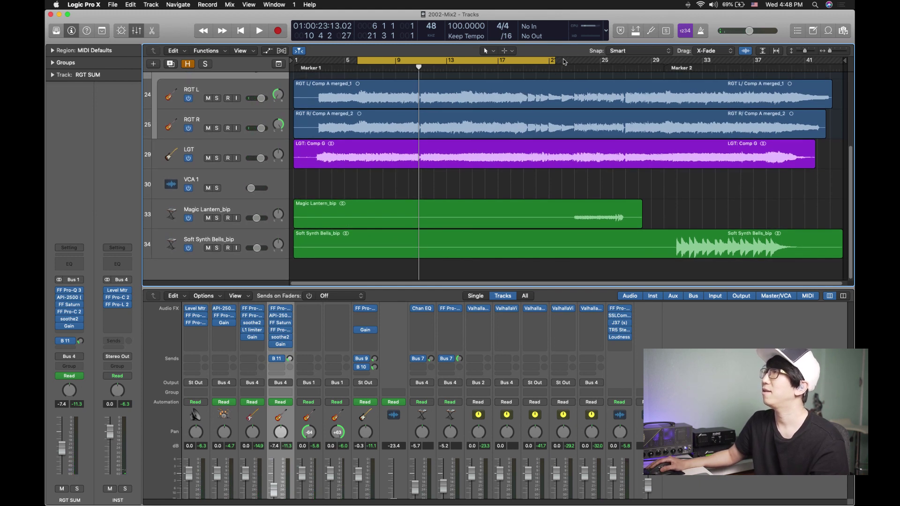
drag(565, 62, 702, 62)
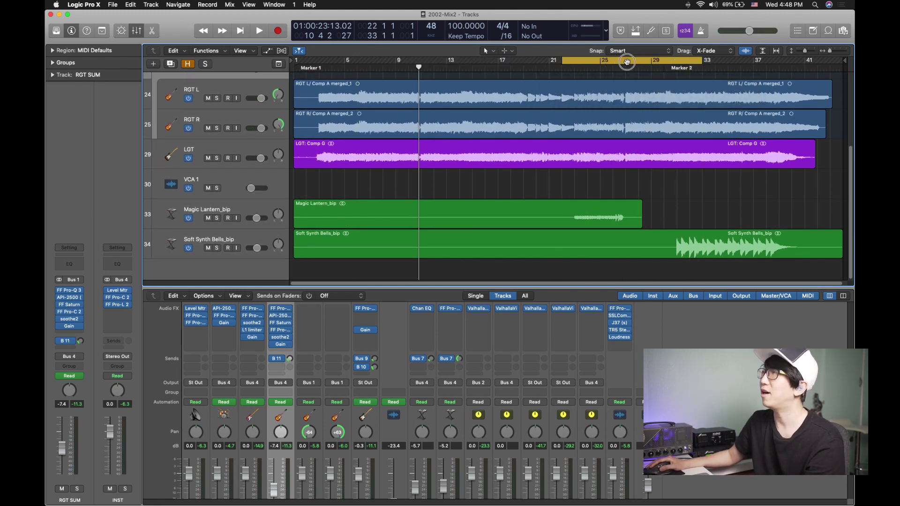
drag(626, 62, 638, 61)
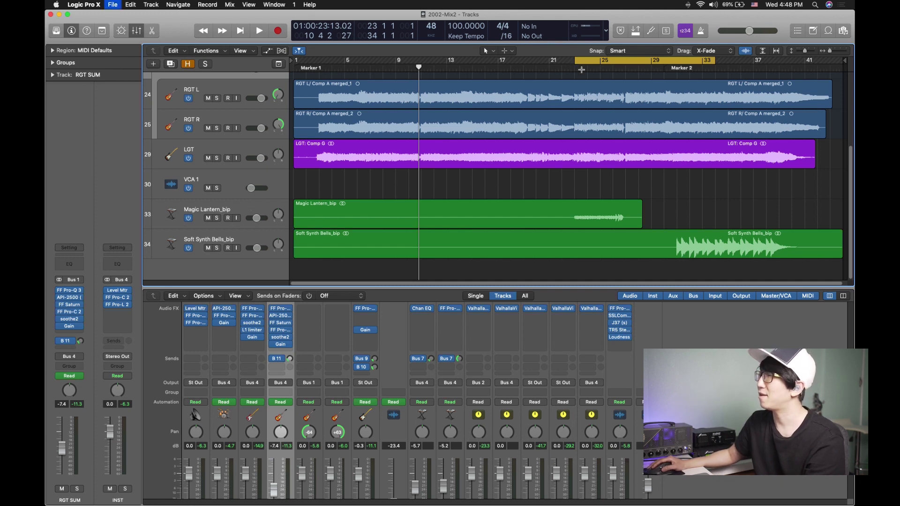
key(space)
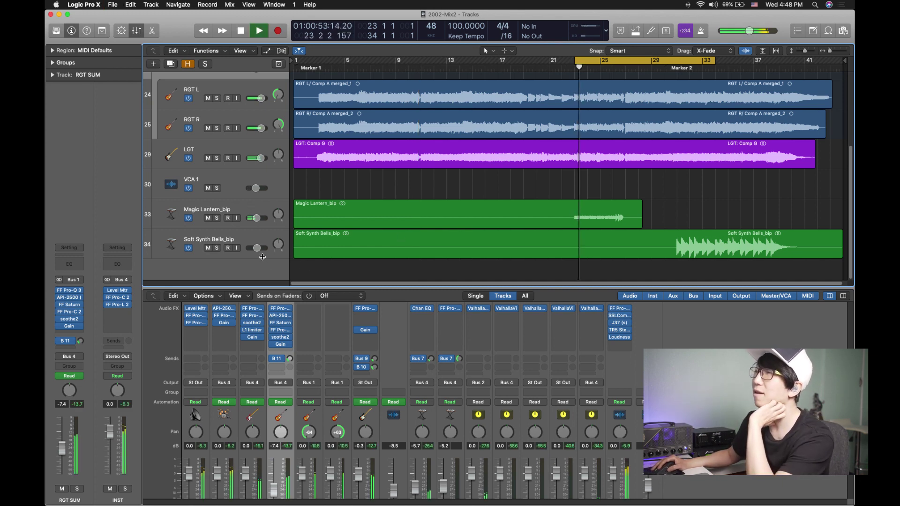
Solo Magic Lantern_bip, select its track and replay it from the start of the cycle range.
click(216, 218)
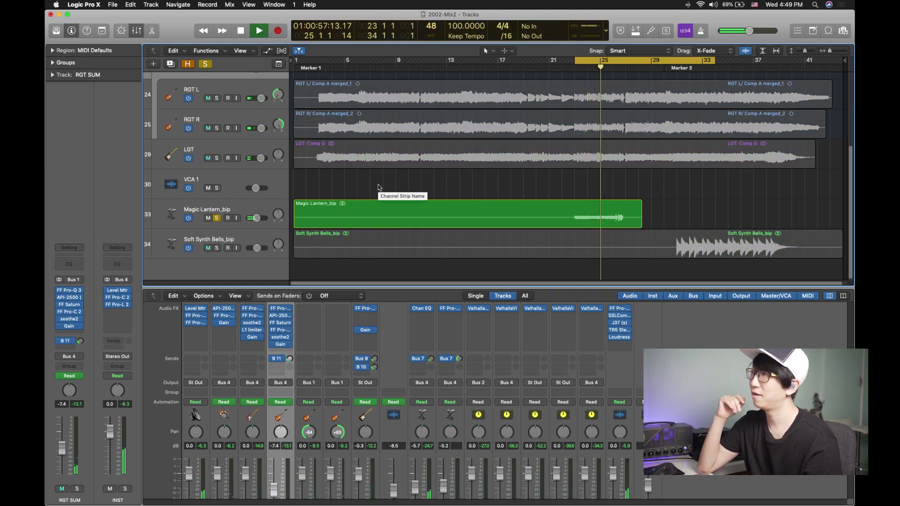
key(space)
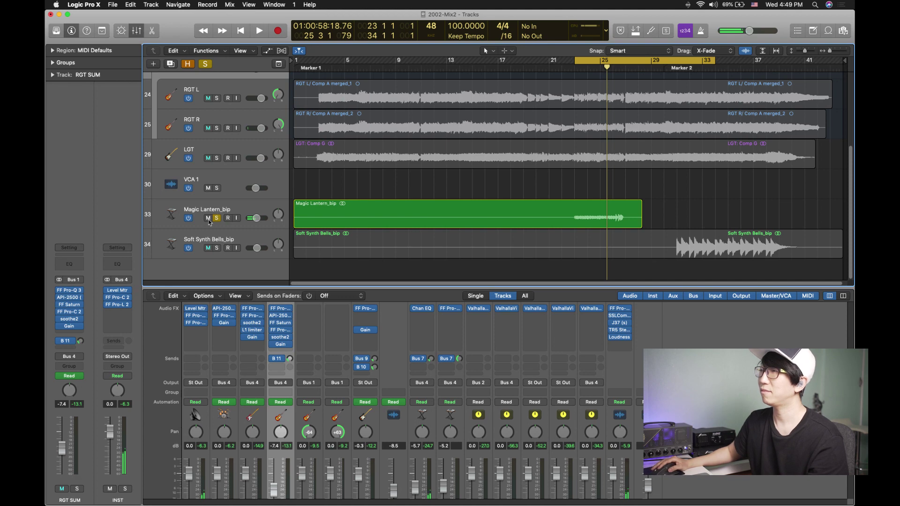
click(221, 211)
key(space)
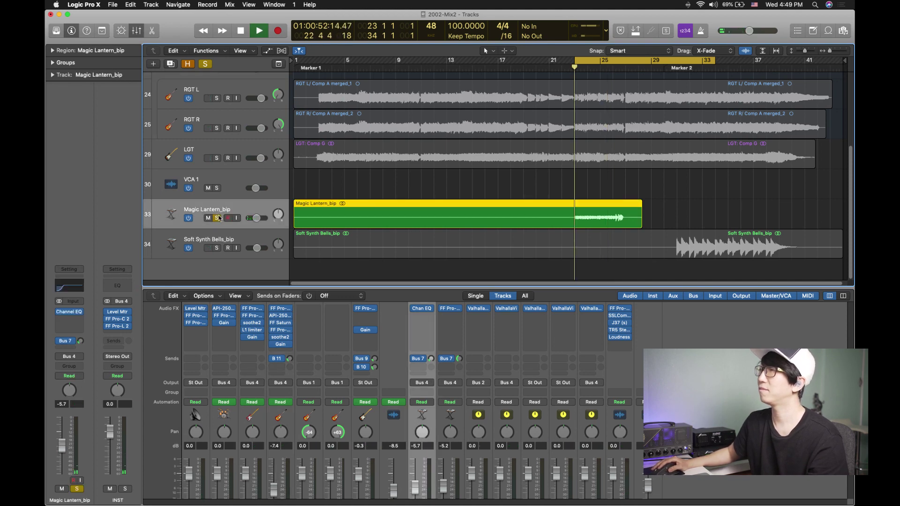
Unsolo Magic Lantern_bip to hear it in the full mix, save the project and solo the track again.
click(217, 218)
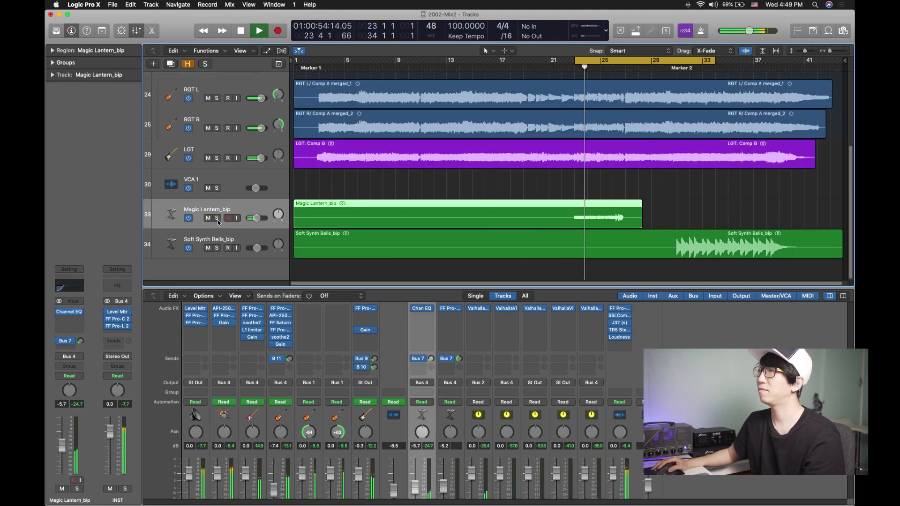
key(super+s)
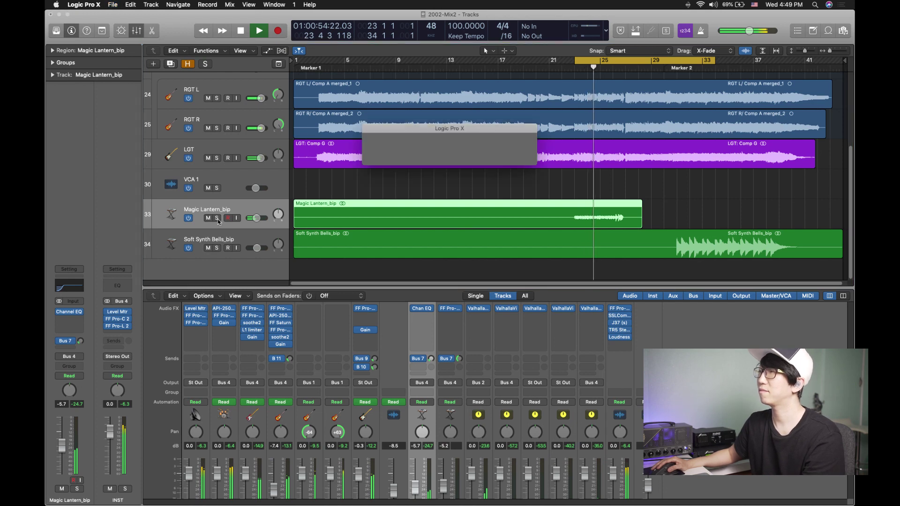
click(217, 218)
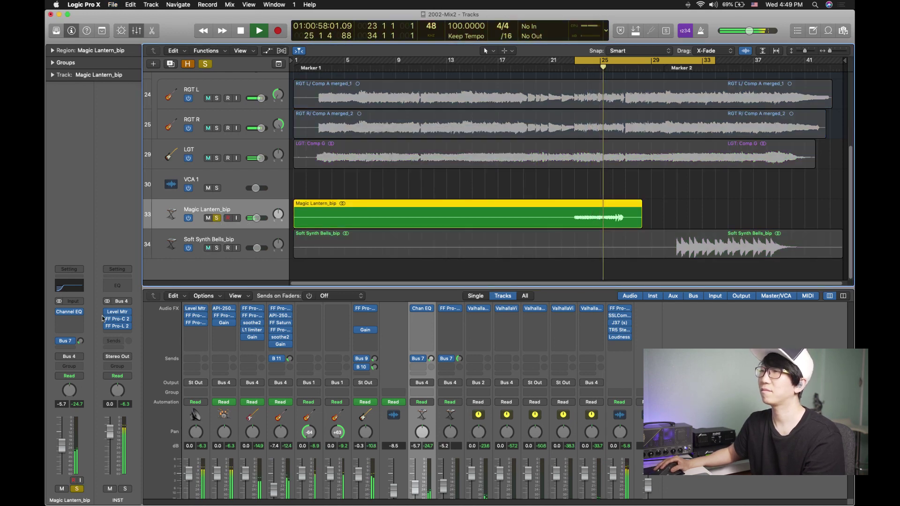
Examine the low-cut curve in Magic Lantern_bip's Channel EQ, close it and replay the soloed track.
click(69, 311)
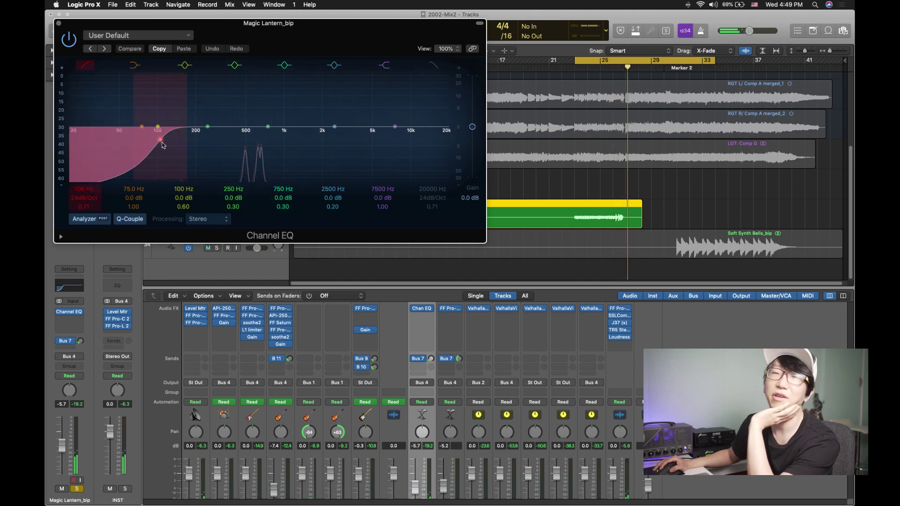
click(59, 23)
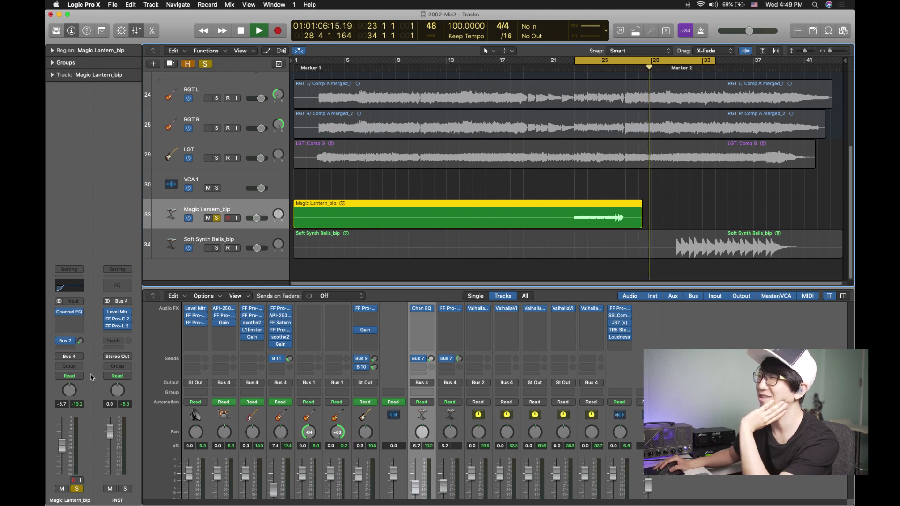
key(space)
key(space)
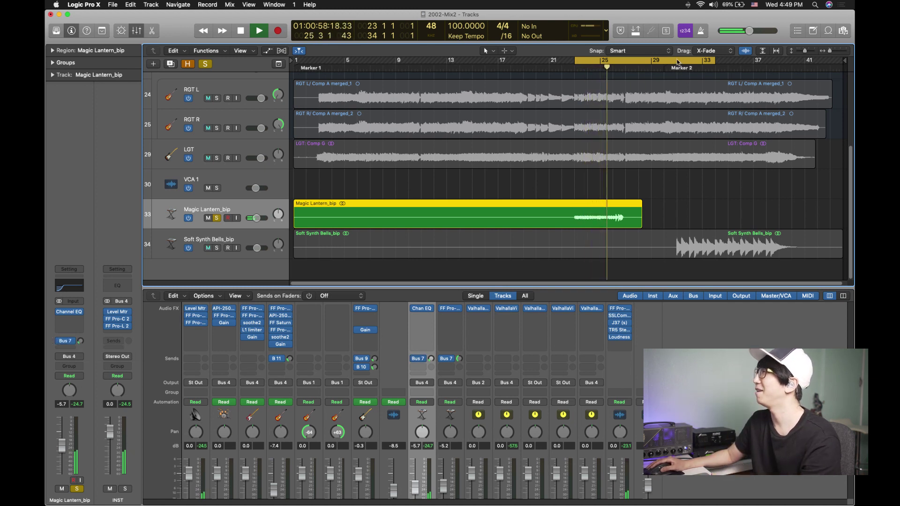
Set the cycle range to bars 31–43, add Soft Synth Bells_bip to the solo and select its region during playback.
drag(675, 61, 777, 61)
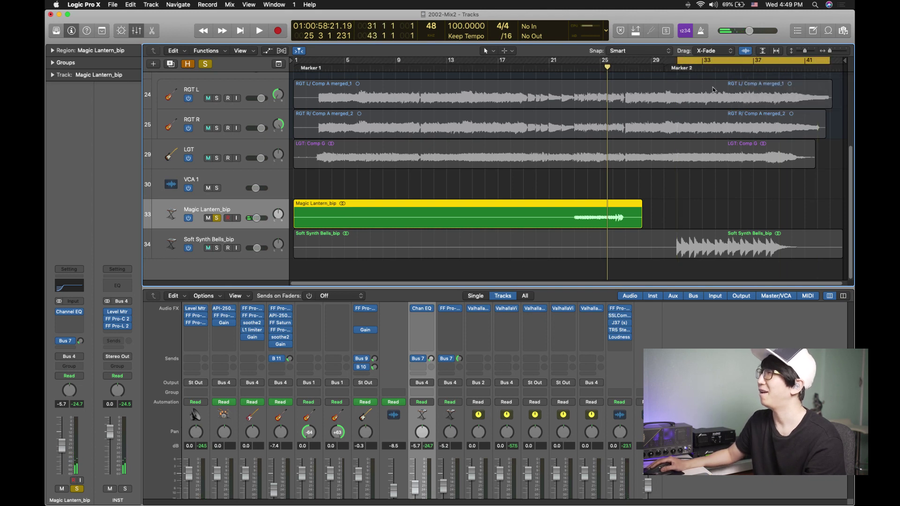
click(217, 249)
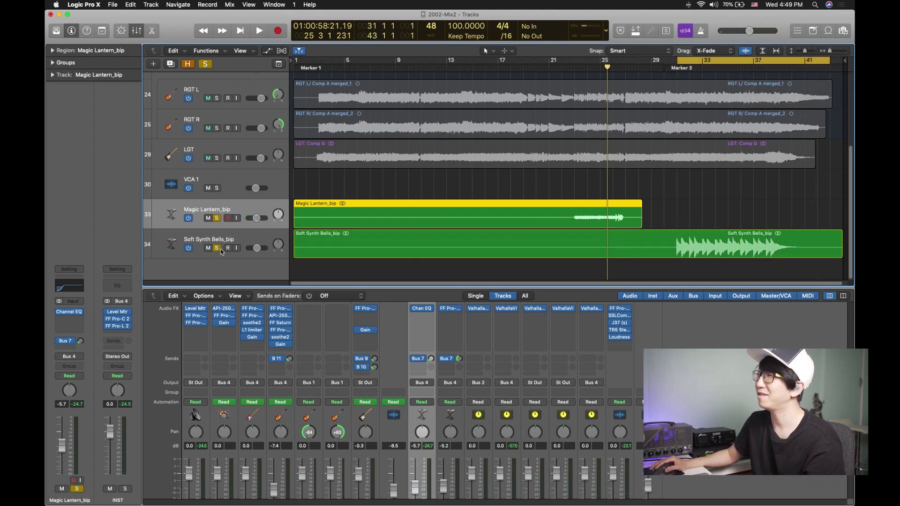
key(space)
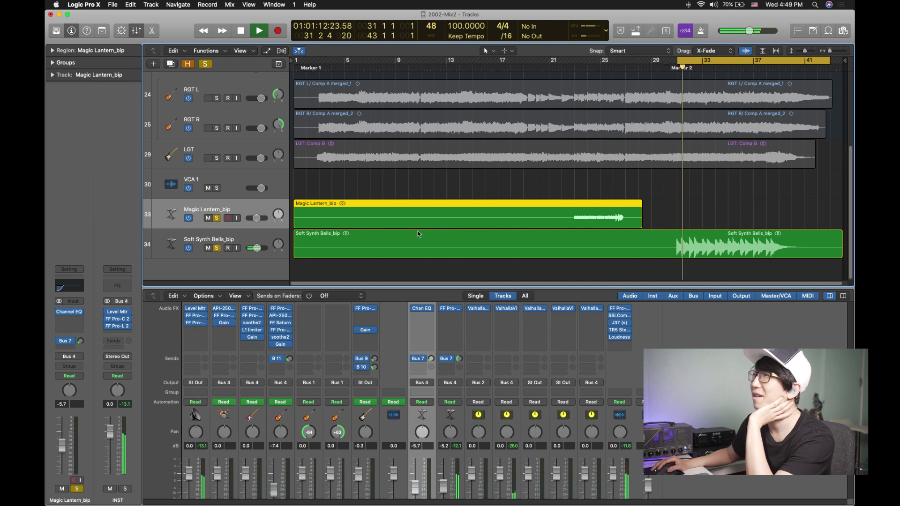
click(394, 237)
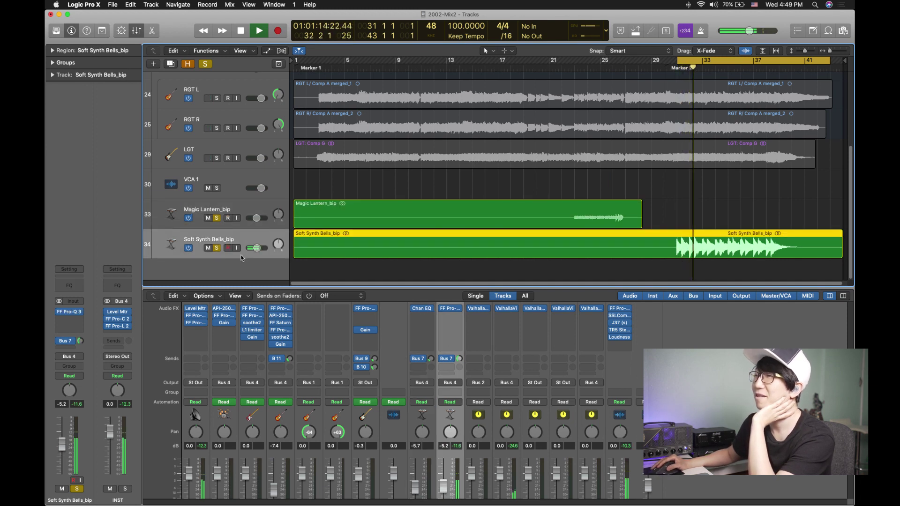
scroll(488, 207, right, 3)
scroll(488, 206, left, 2)
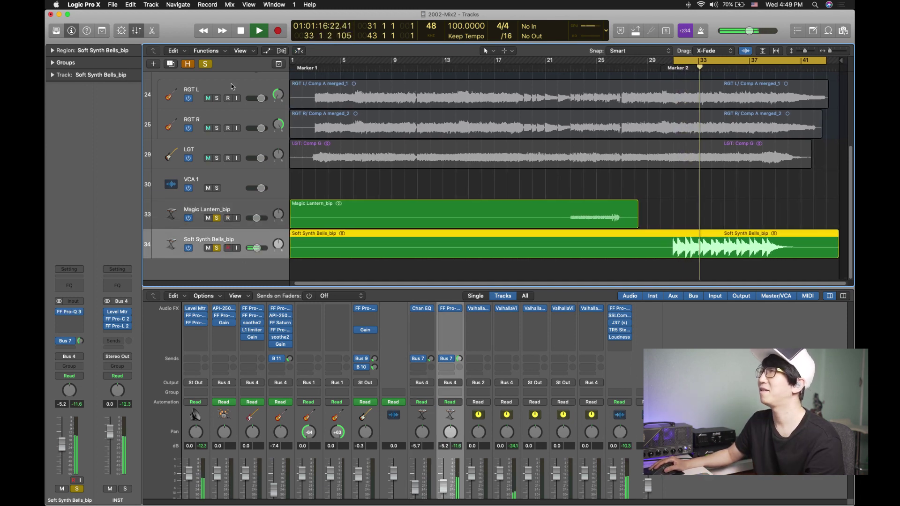
Clear all solos to hear the bells in the full mix, solo only Soft Synth Bells_bip and stop playback.
click(208, 65)
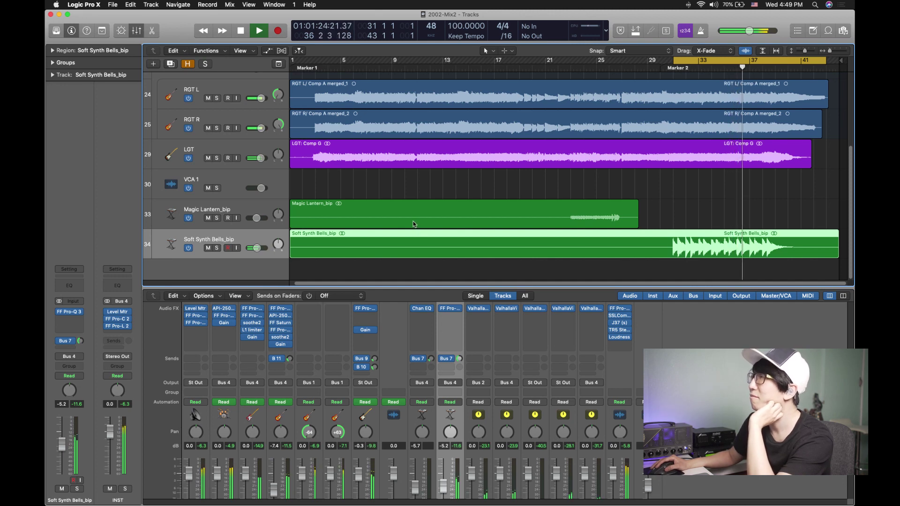
key(ctrl+s)
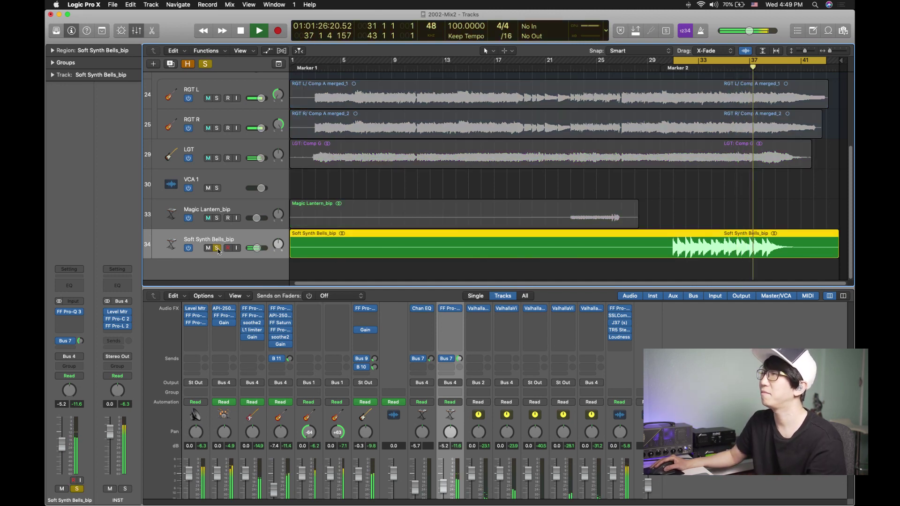
key(space)
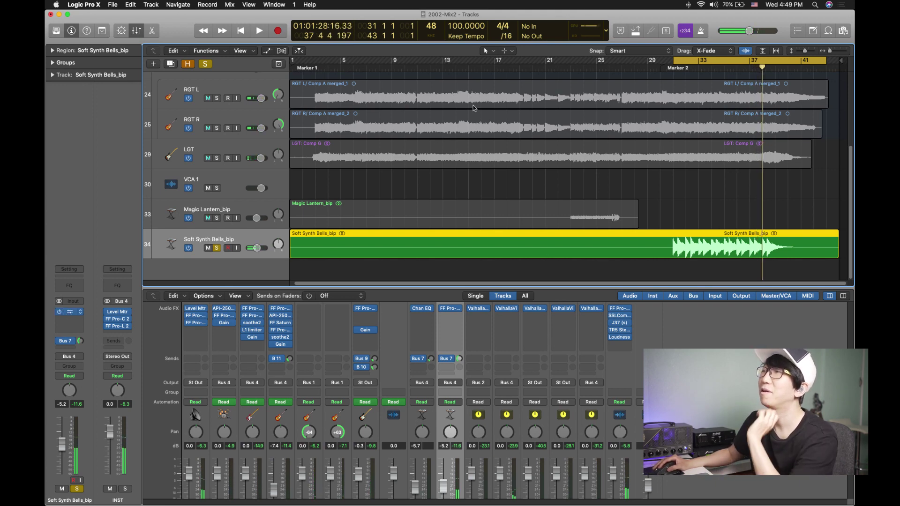
Open FF Pro-Q 3 on Soft Synth Bells_bip, inspect its side-only high-shelf band and replay the soloed bells.
key(v)
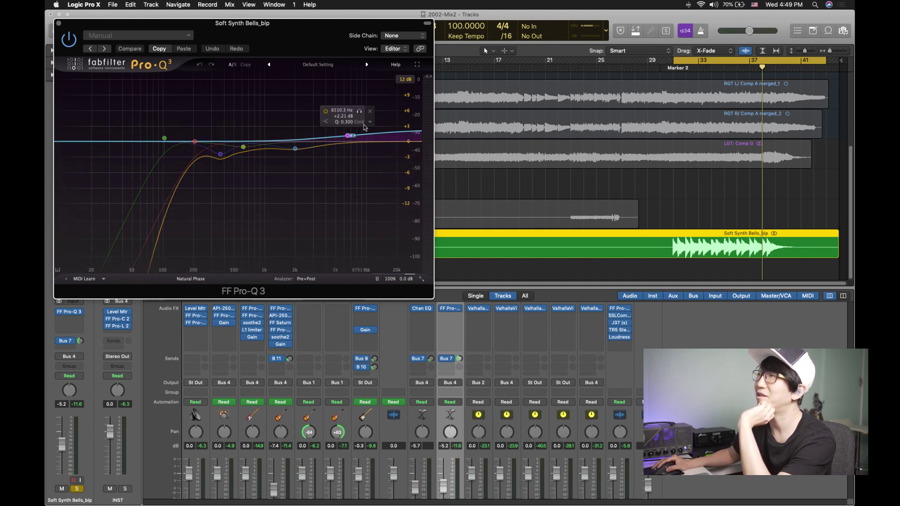
click(347, 137)
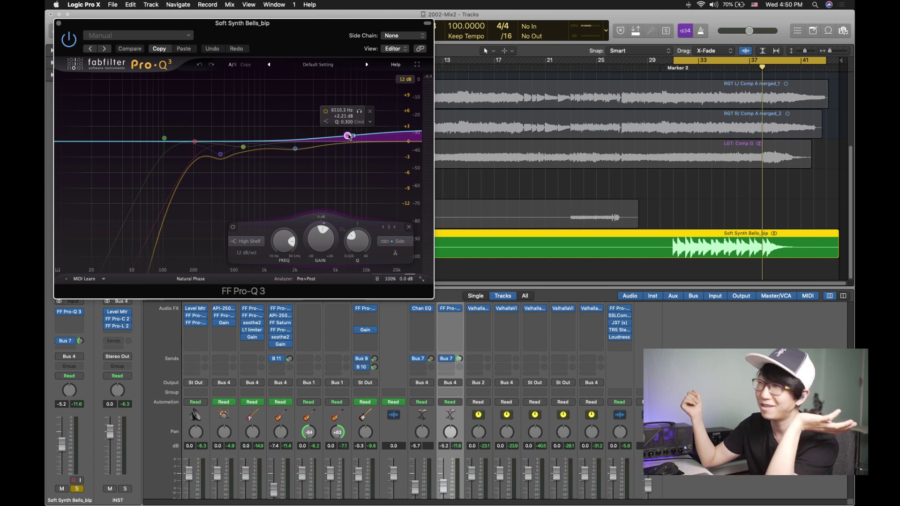
click(670, 67)
key(space)
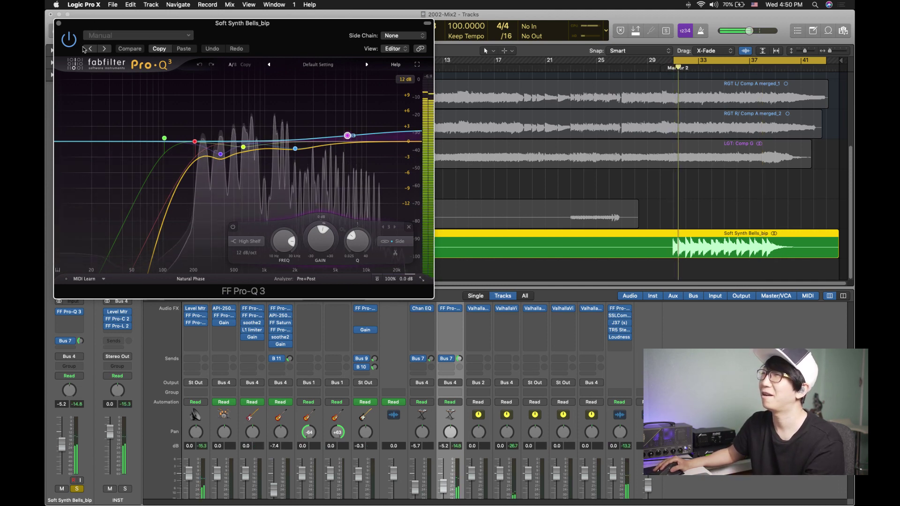
Compare the soloed bells with FF Pro-Q 3 bypassed and active, leave it active and stop playback.
click(70, 42)
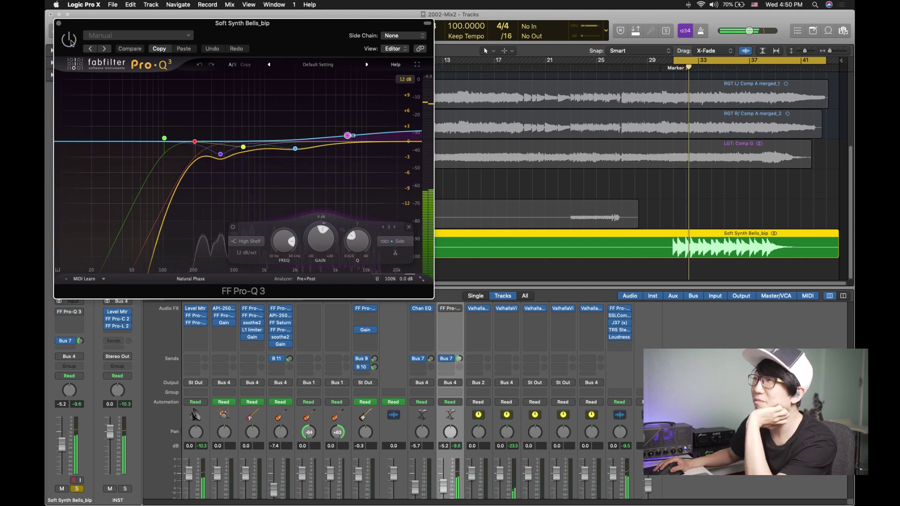
click(70, 42)
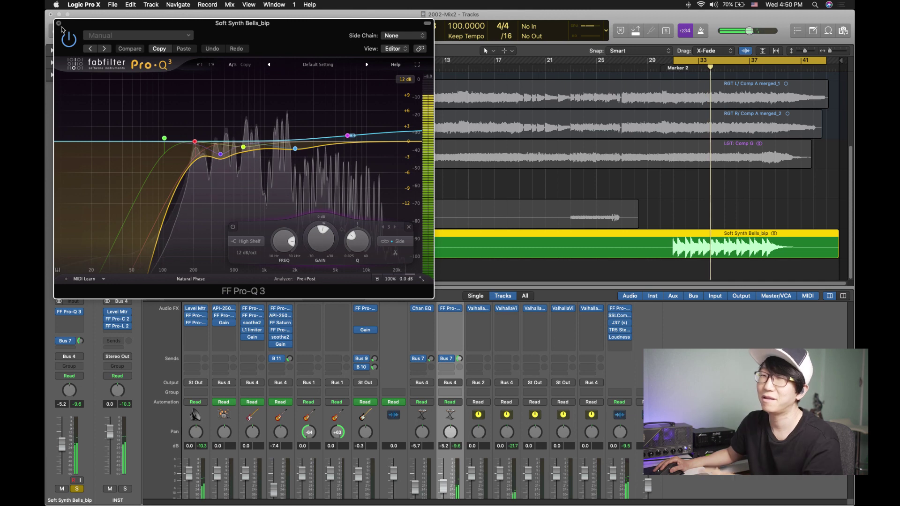
key(space)
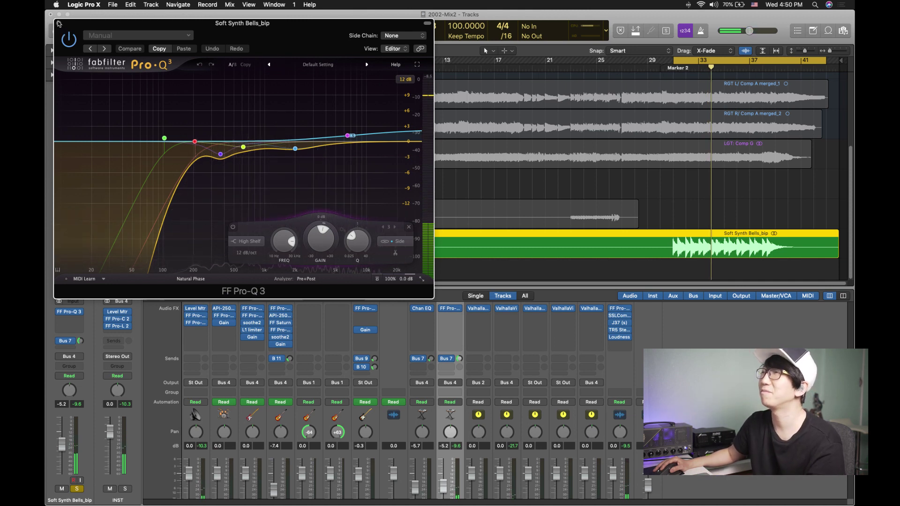
Switch off the bells' Bus 7 send, replay the soloed track and open ValhallaVintageVerb on the KeysVerb channel.
click(58, 342)
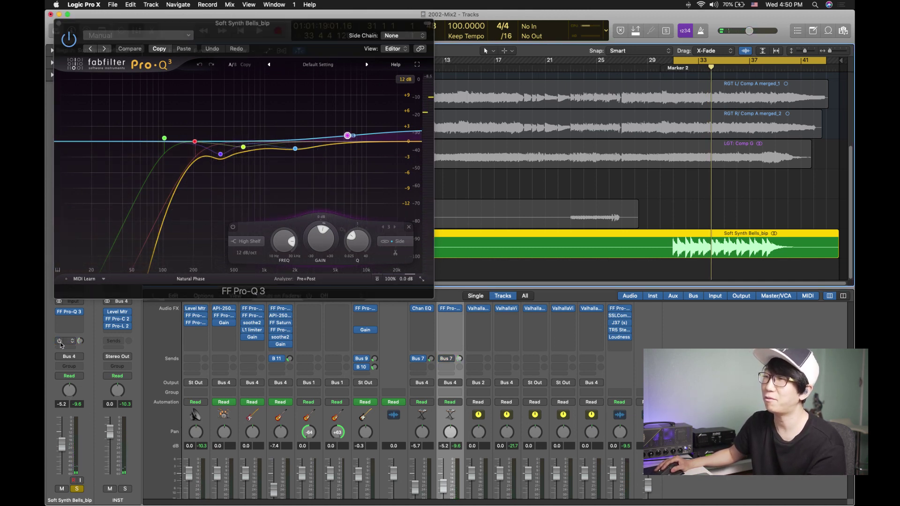
key(space)
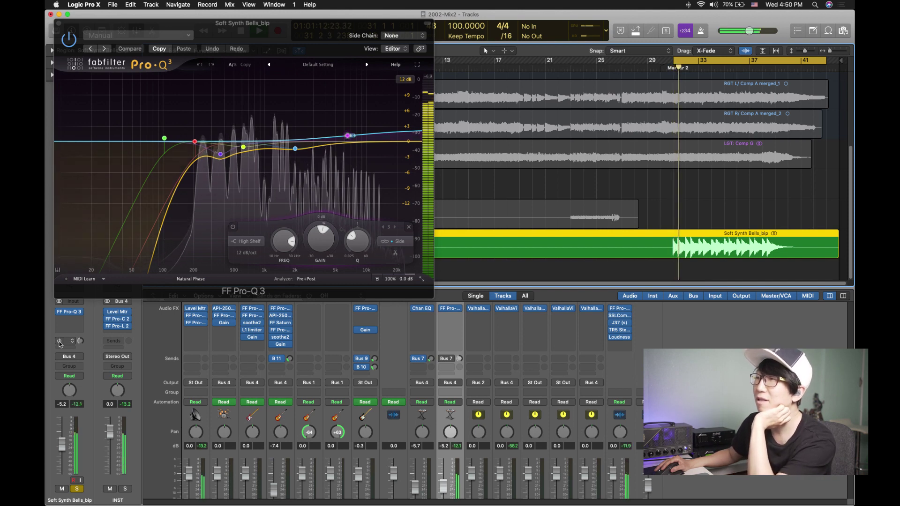
click(70, 341)
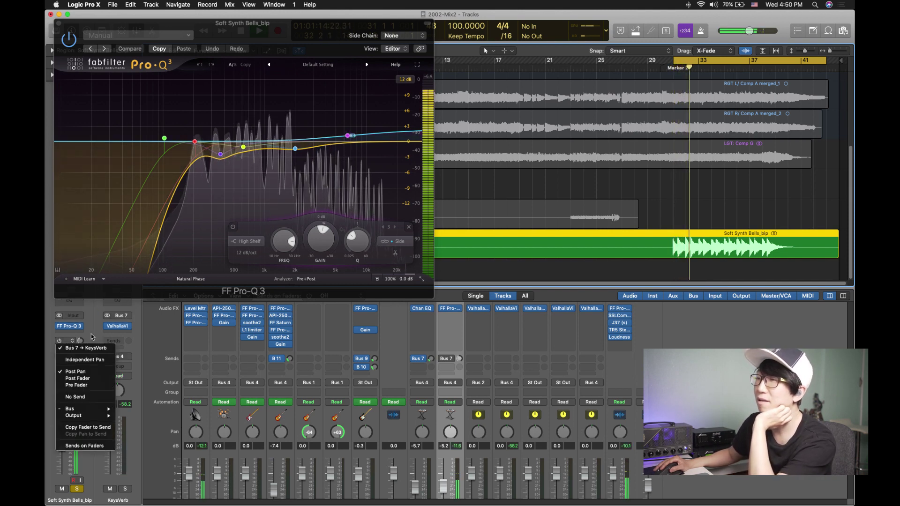
click(118, 328)
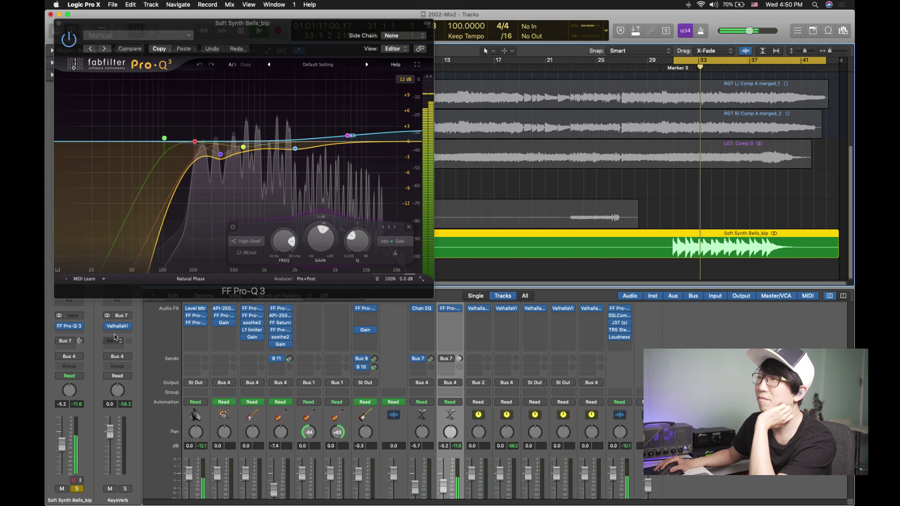
click(118, 326)
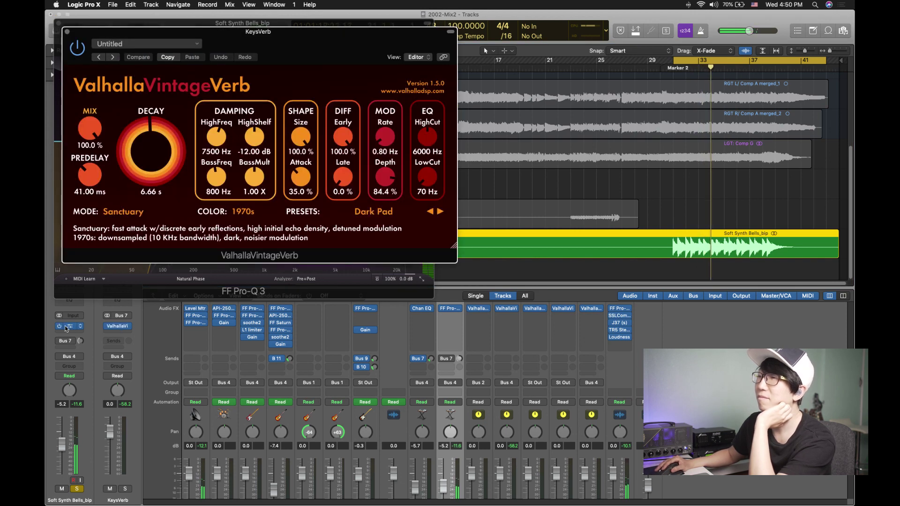
Turn the bells' Bus 7 send back on to compare the reverb and close both plug-in windows.
click(58, 341)
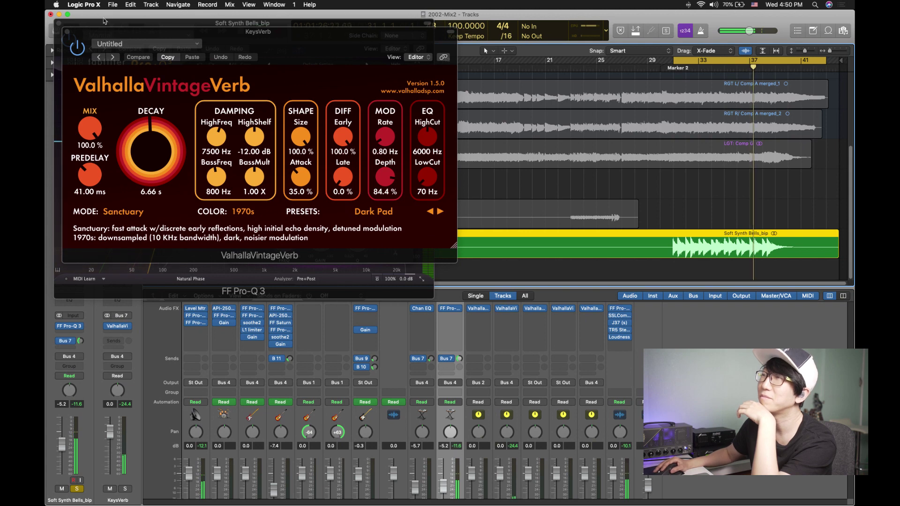
click(67, 34)
click(58, 22)
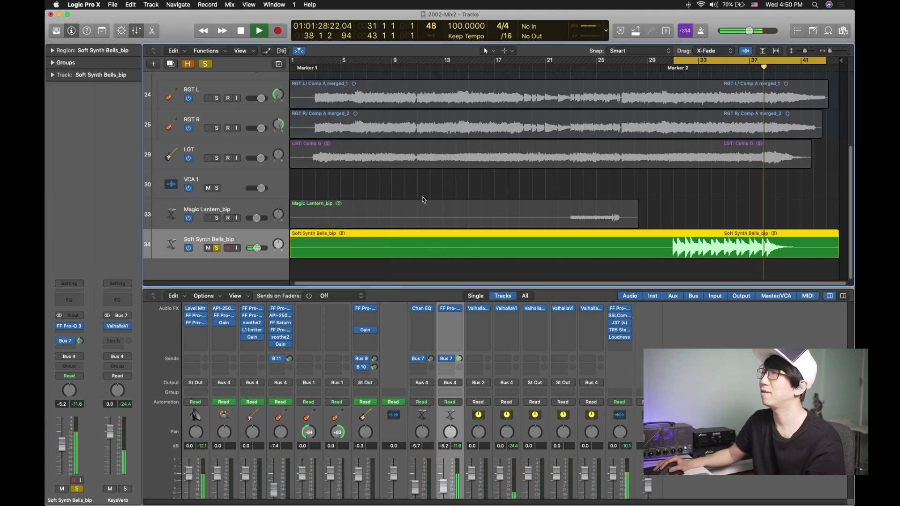
Unsolo Soft Synth Bells_bip, save the project and replay the bells within the full mix, stopping playback at the end.
click(215, 248)
key(super+s)
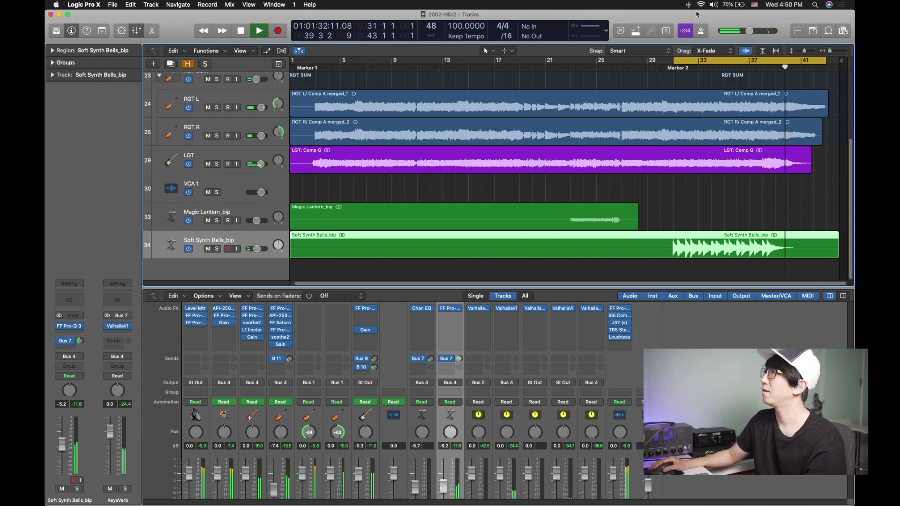
key(space)
key(space)
key(super+s)
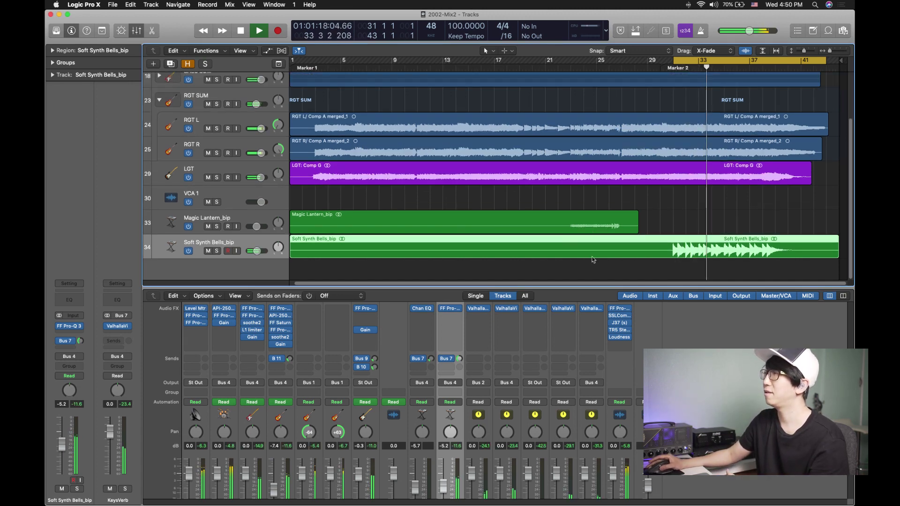
scroll(662, 224, right, 1)
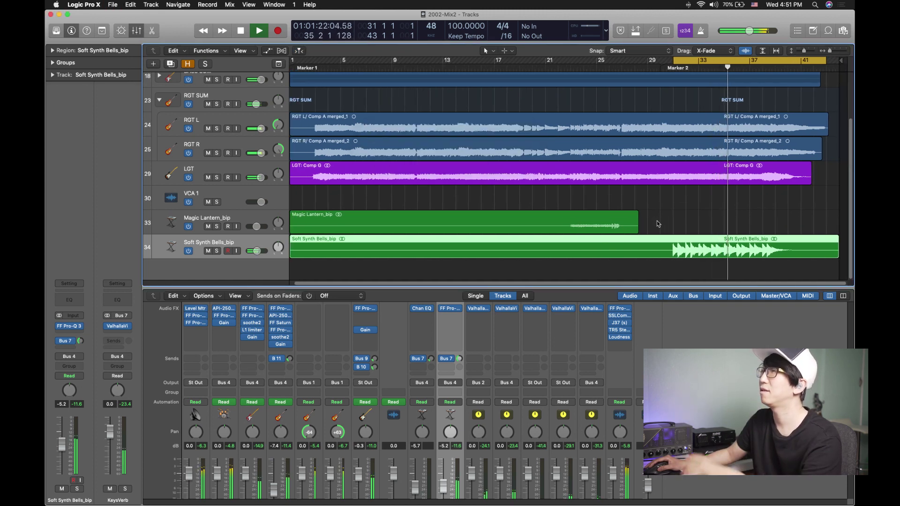
key(space)
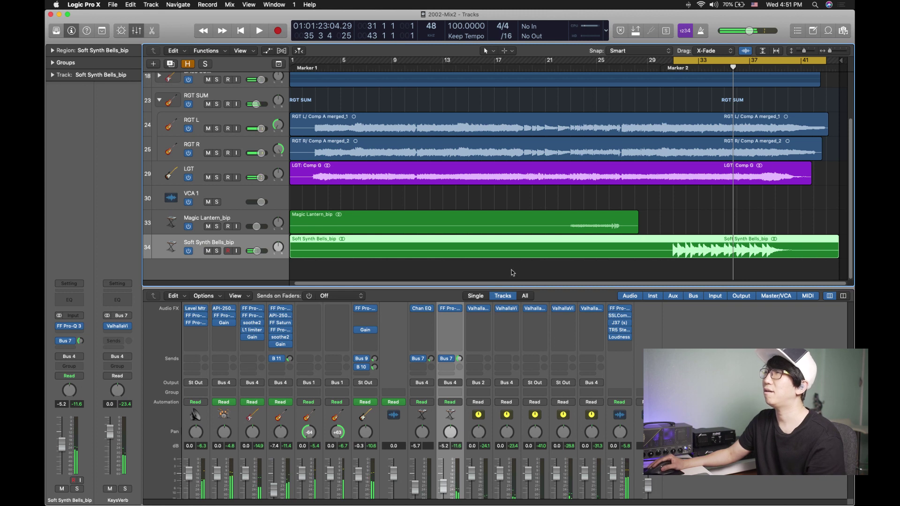
Move the cycle range to about bars 3–8 and play the full mix from there.
drag(353, 61, 371, 63)
key(space)
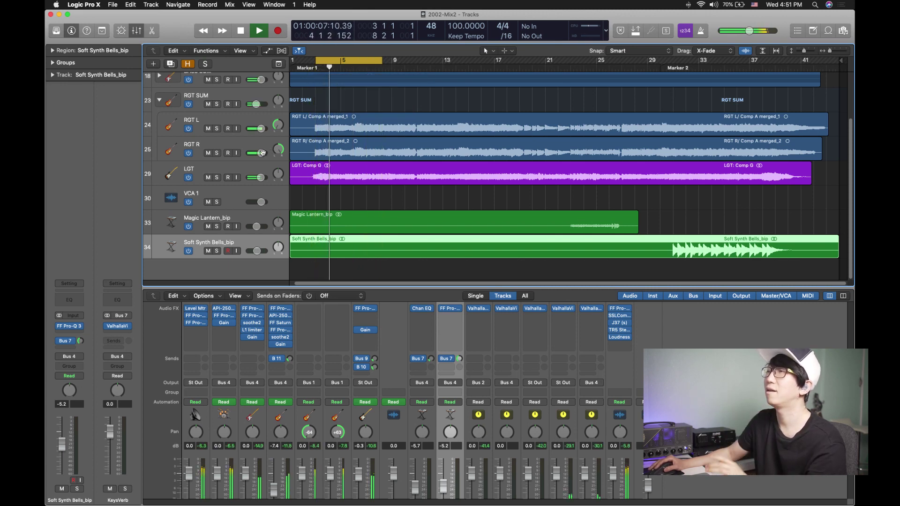
Select and solo the LGT guitar track and listen to it on its own.
click(218, 182)
click(218, 182)
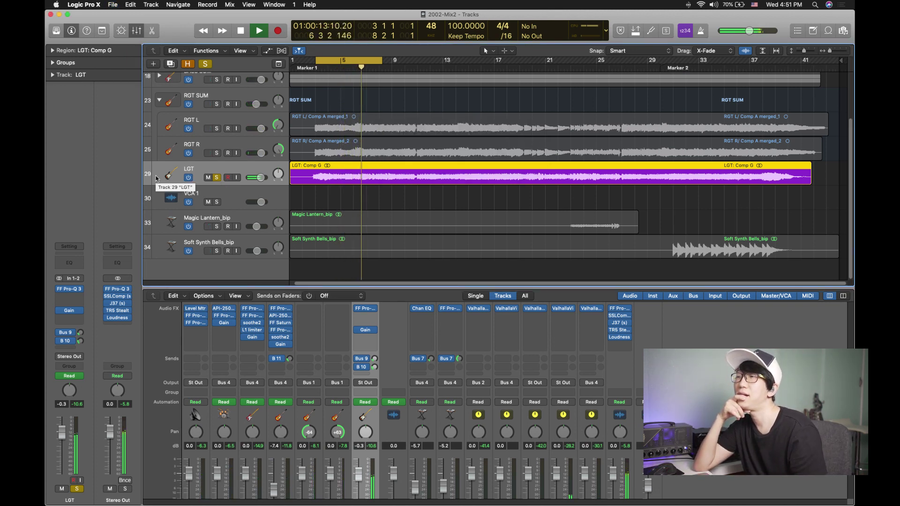
key(space)
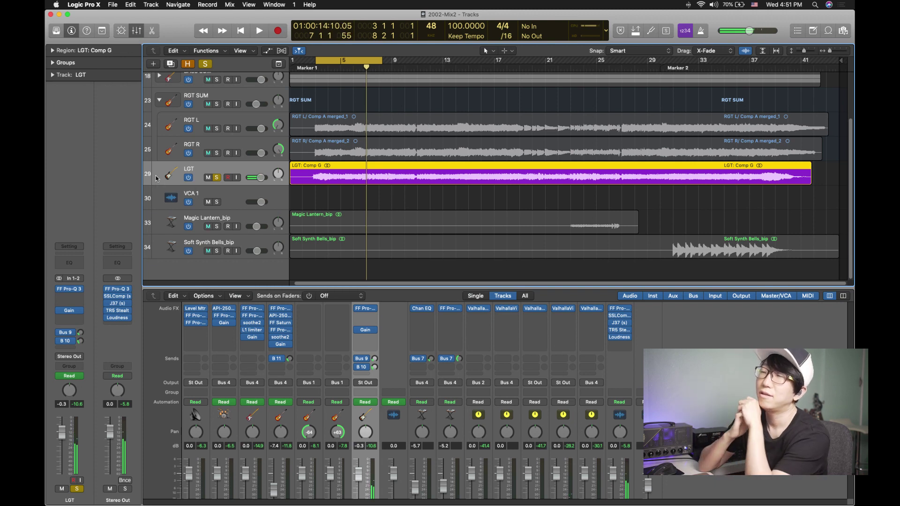
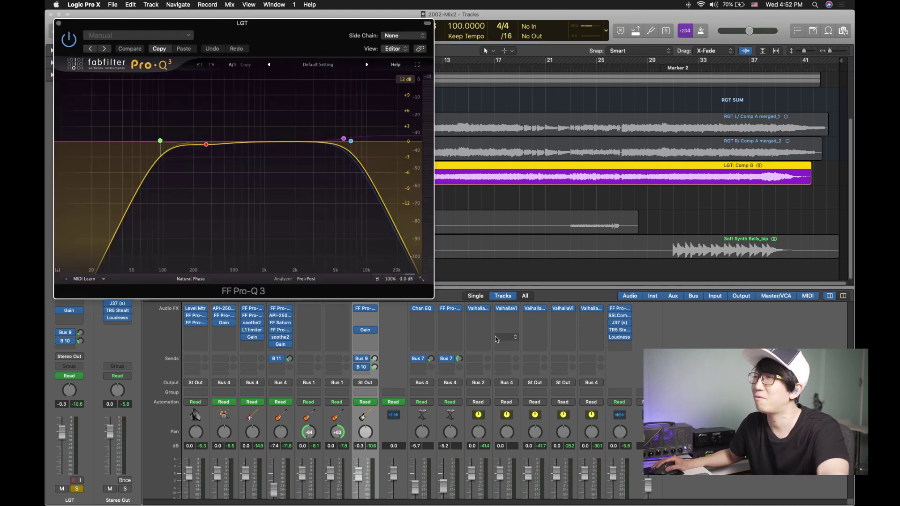
Play LGT and compare its sound with the high-cut band of its Pro-Q 3 bypassed and enabled.
drag(265, 29, 370, 101)
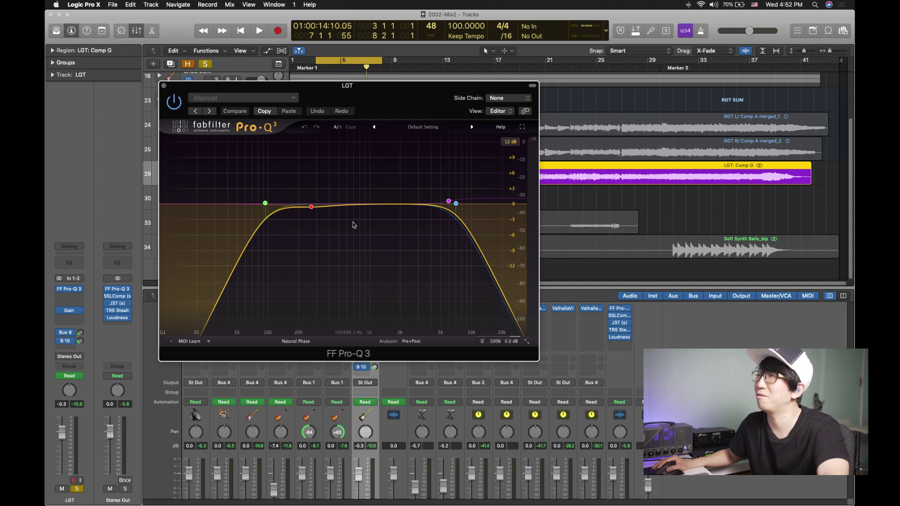
mouse_move(266, 204)
mouse_move(460, 207)
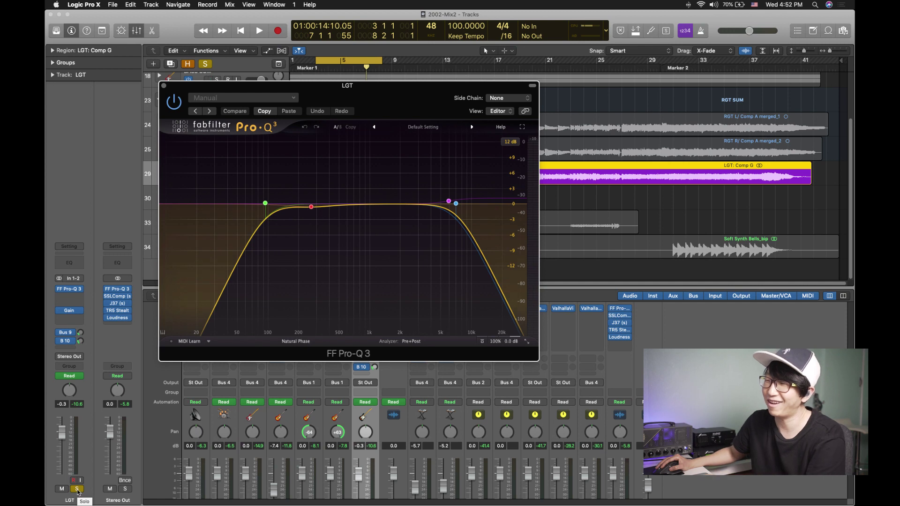
key(space)
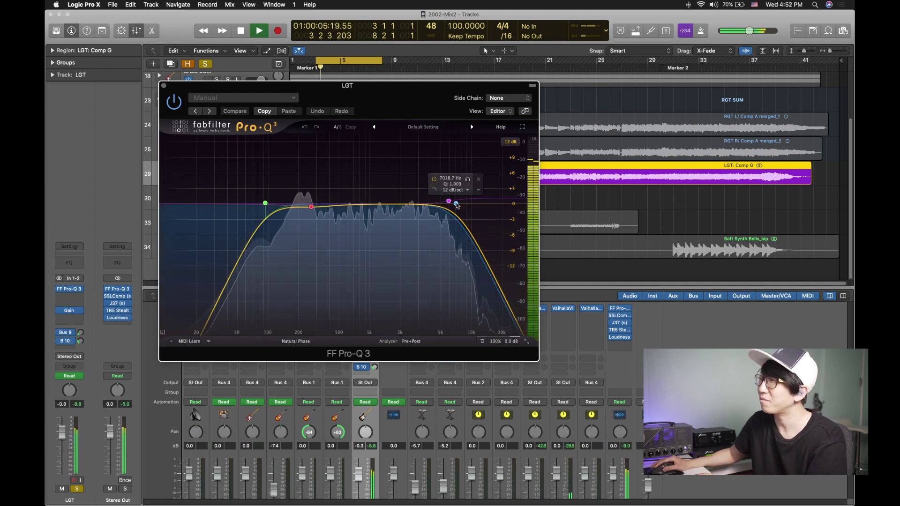
click(435, 180)
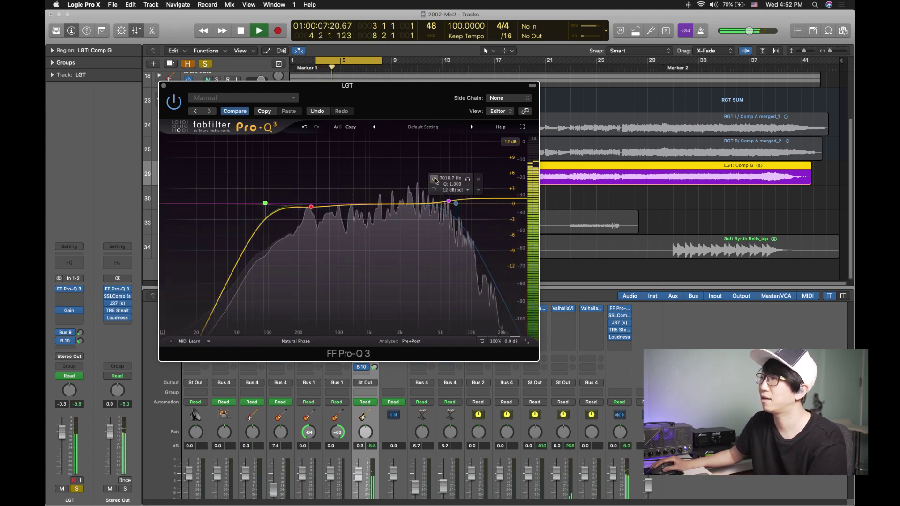
click(435, 180)
Set the high-cut band of LGT's Pro-Q 3 to about 7055 Hz, check the high shelf, and close the EQ.
mouse_move(457, 203)
mouse_down()
mouse_move(514, 203)
mouse_move(465, 203)
mouse_up()
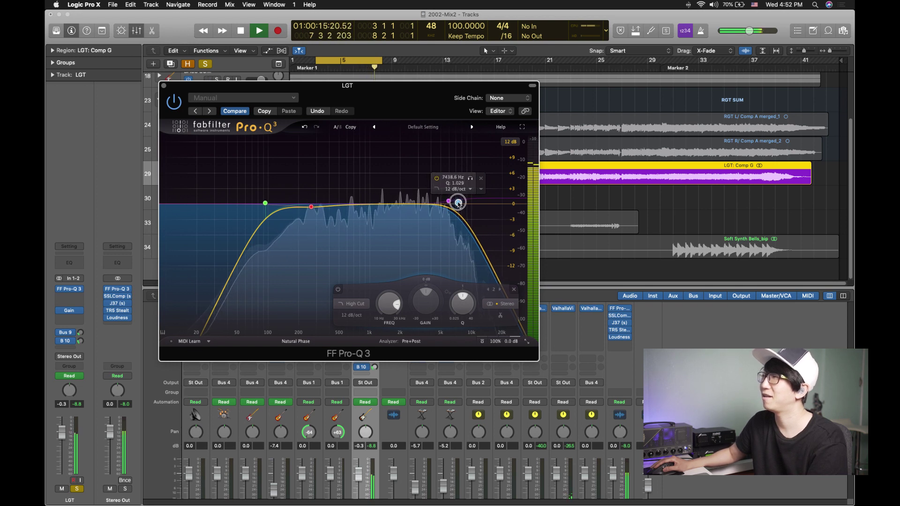
key(space)
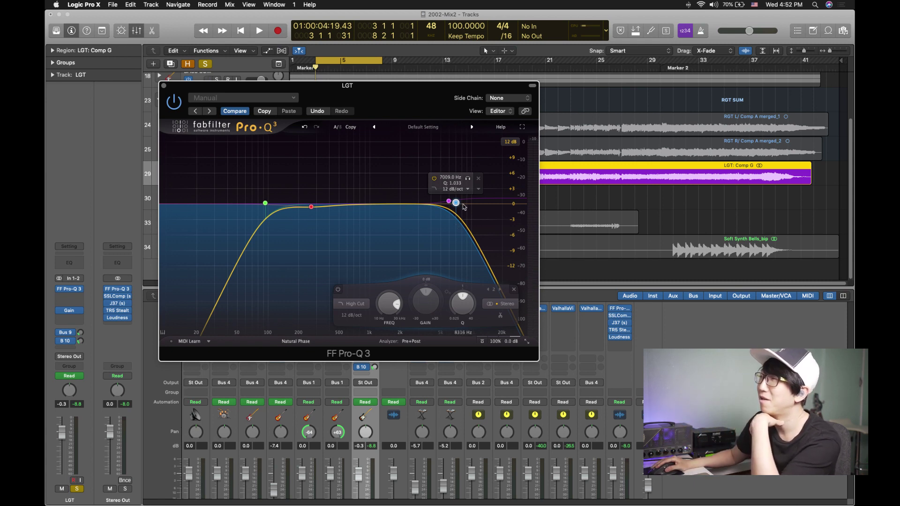
mouse_move(455, 203)
mouse_down()
mouse_move(430, 203)
mouse_move(456, 207)
mouse_up()
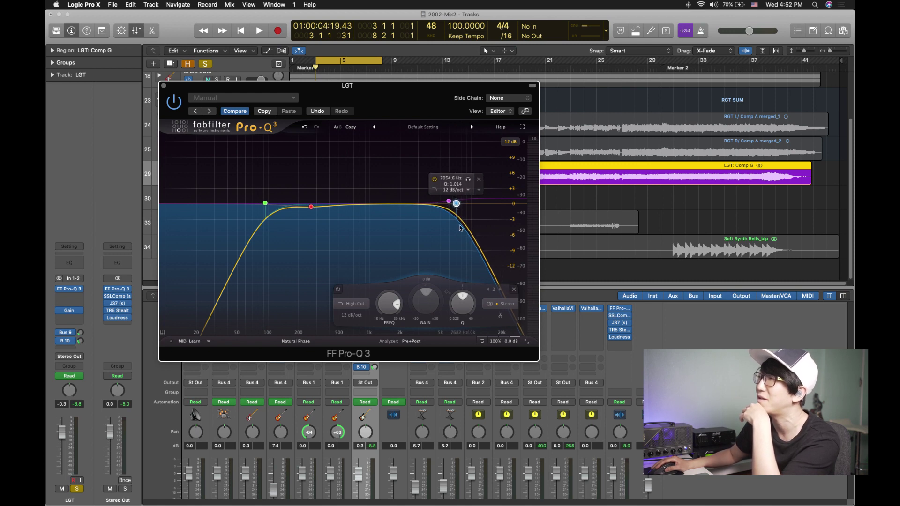
click(448, 201)
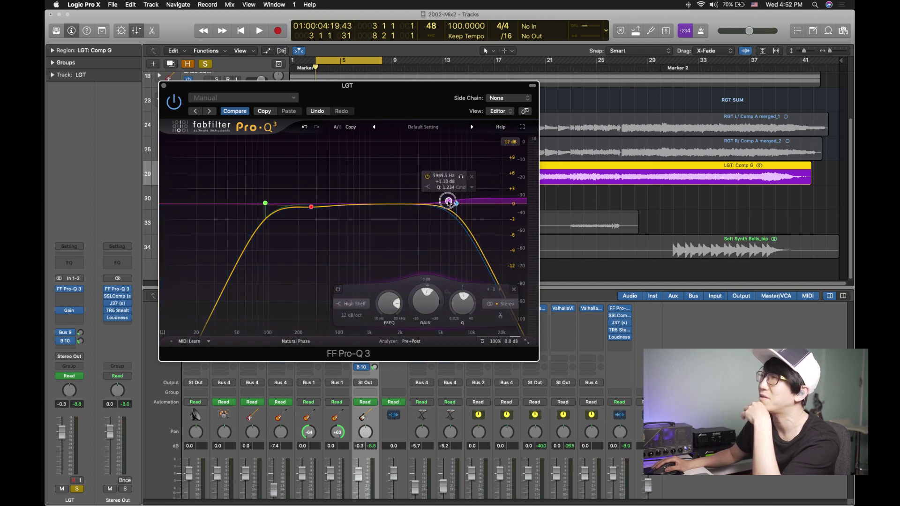
click(162, 87)
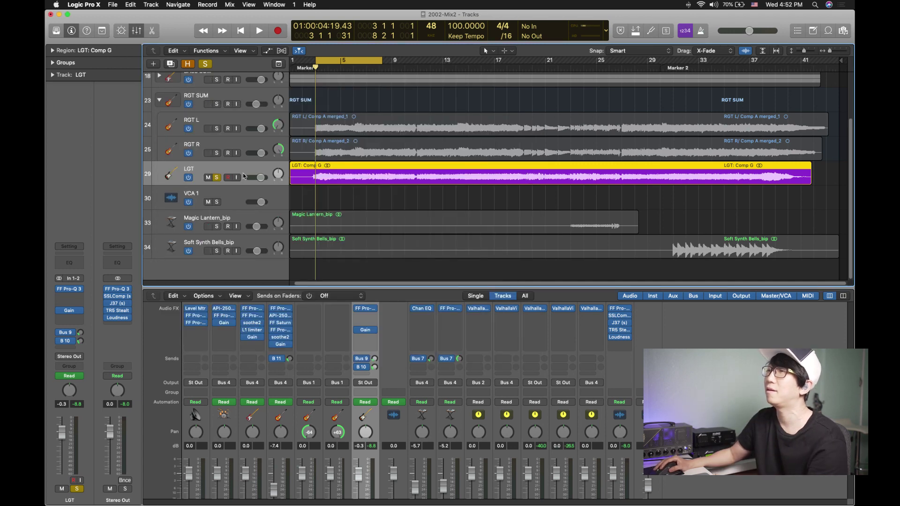
Play LGT briefly and open the ValhallaSupermassive plug-in on its Bus 9 return, VERB1.
key(space)
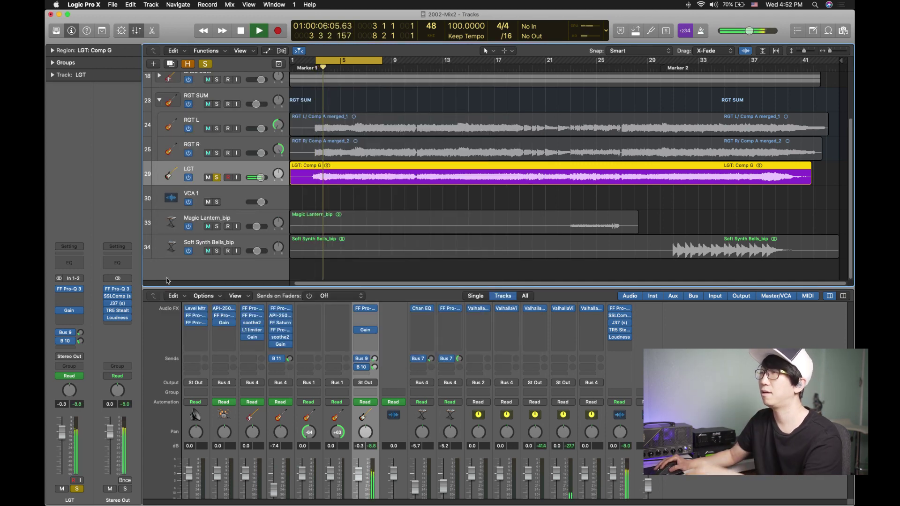
key(space)
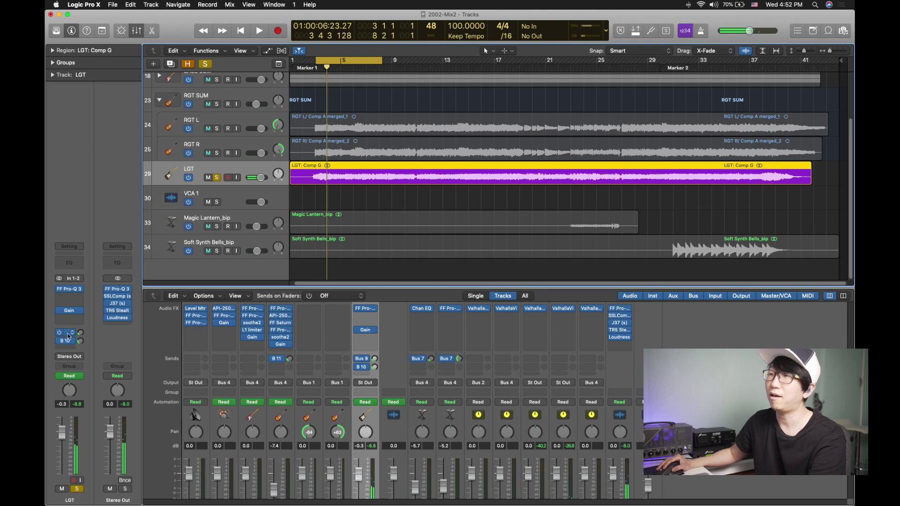
click(69, 334)
click(114, 301)
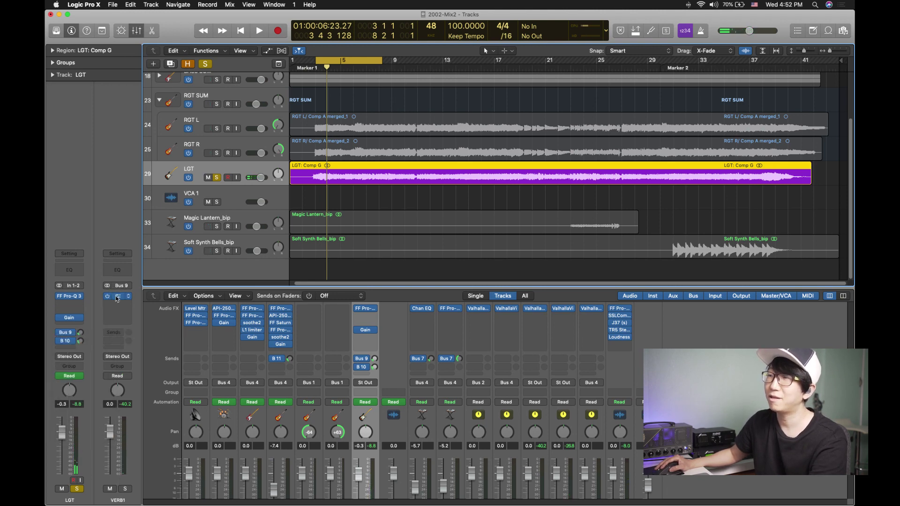
click(116, 296)
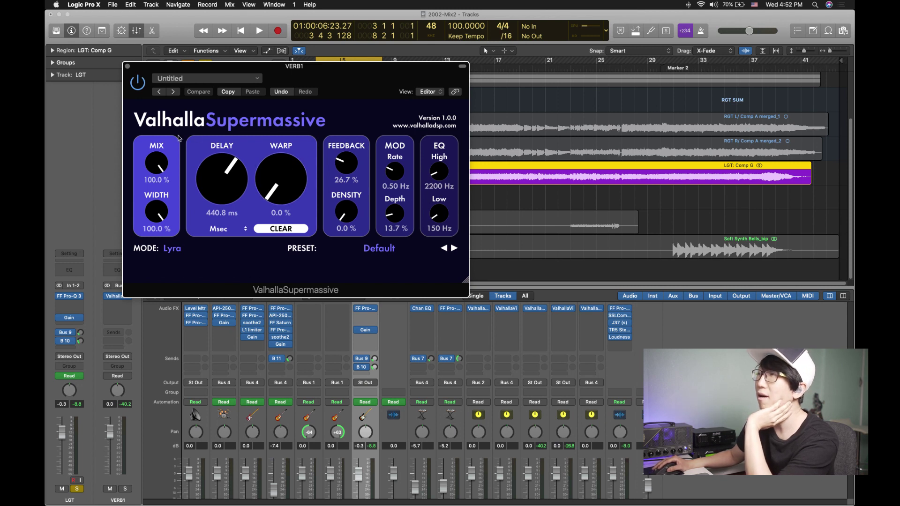
Play the VERB1 return soloed to hear the reverb alone, and switch the solo back to LGT.
click(125, 489)
key(space)
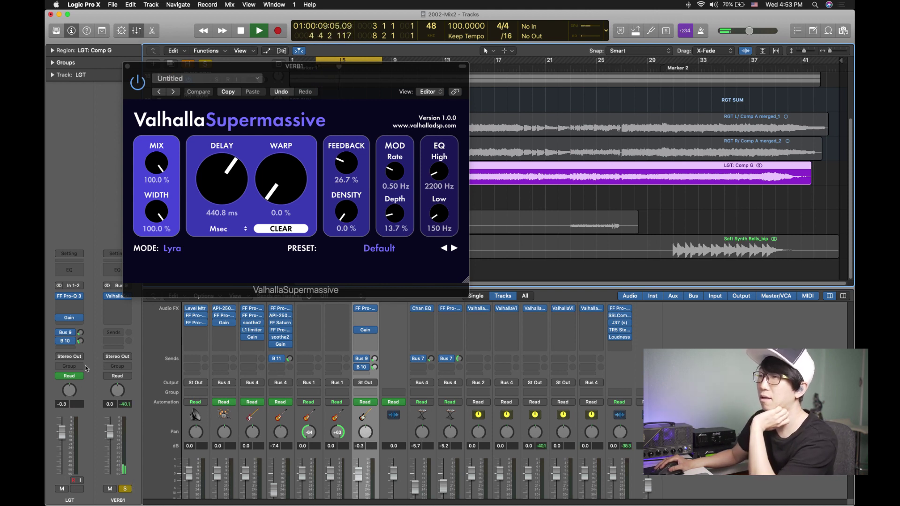
click(76, 489)
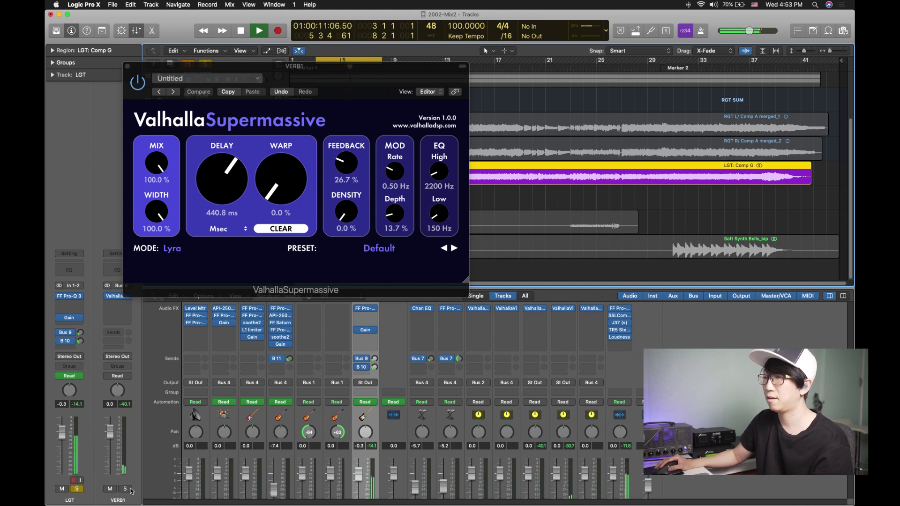
Listen to LGT with its Bus 9 send temporarily raised, and return the send to its original level.
mouse_move(87, 333)
mouse_down()
mouse_move(96, 274)
mouse_move(97, 328)
mouse_up()
key(space)
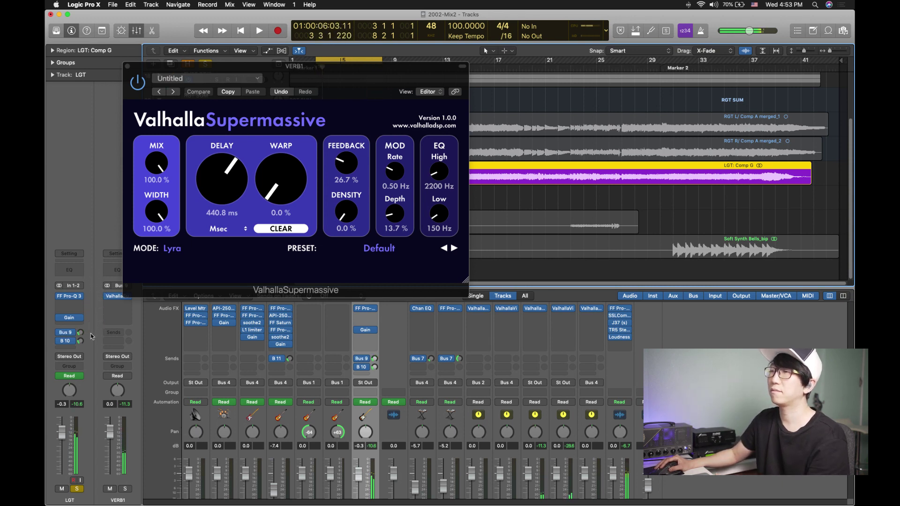
drag(80, 334, 81, 336)
key(space)
key(space)
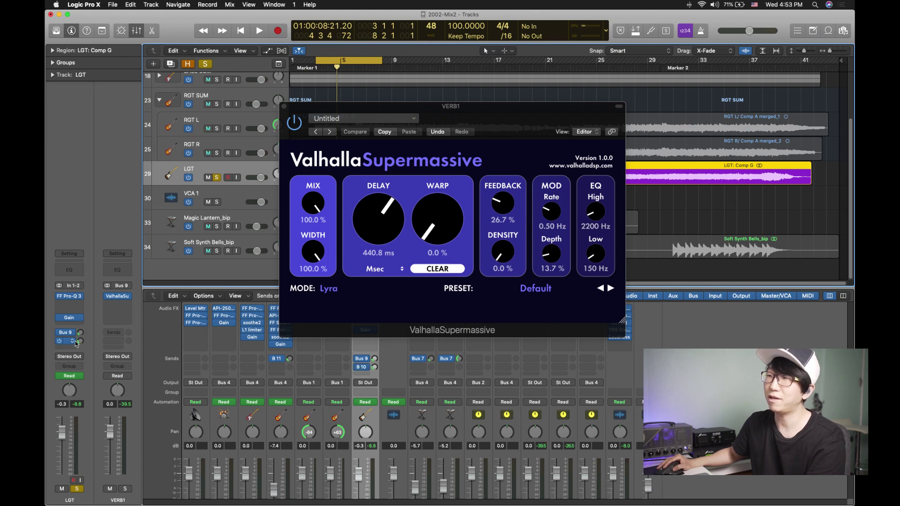
Open ValhallaVintageVerb on LGT's Bus 10 return, VERB2, and set the Bus 10 send to about -18.1 dB while listening.
click(73, 345)
click(114, 300)
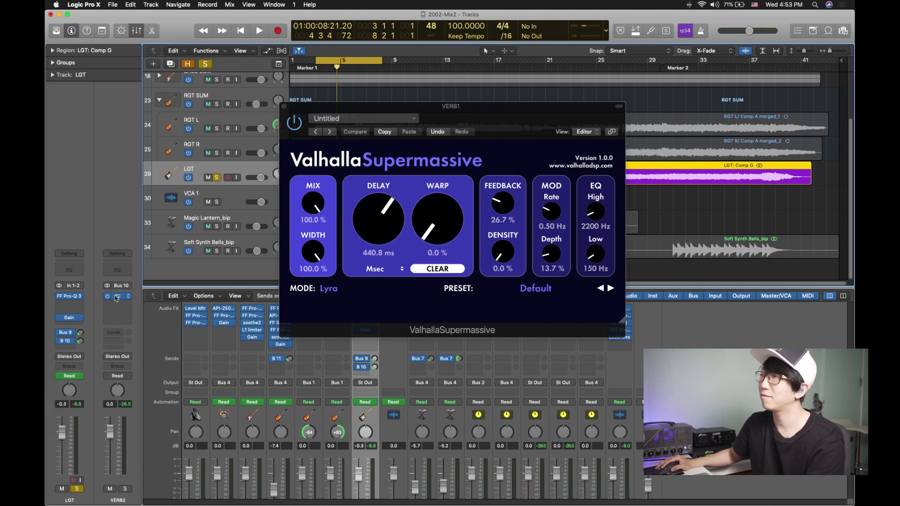
drag(484, 121, 673, 141)
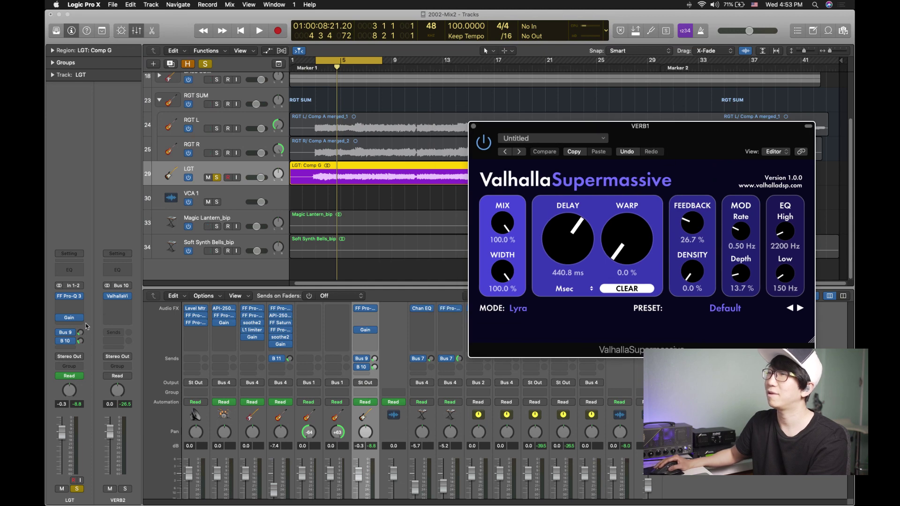
click(119, 296)
click(119, 298)
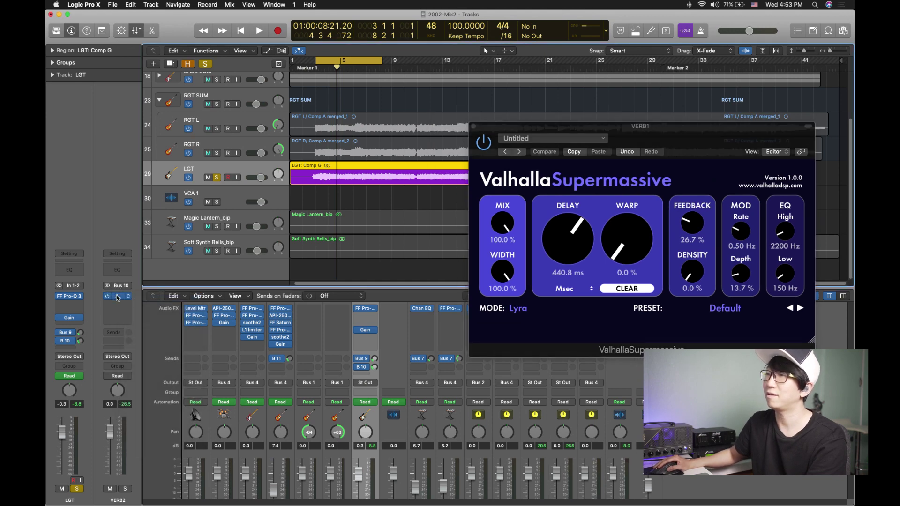
click(117, 298)
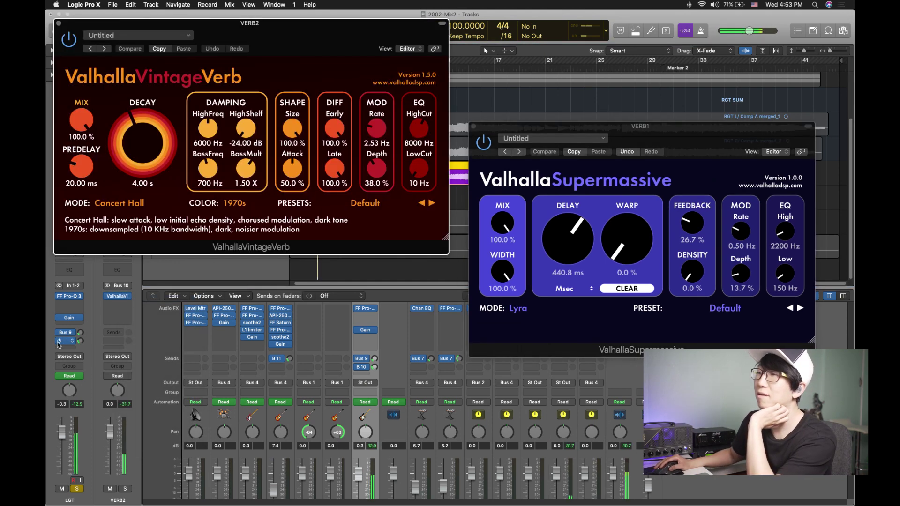
drag(81, 341, 82, 366)
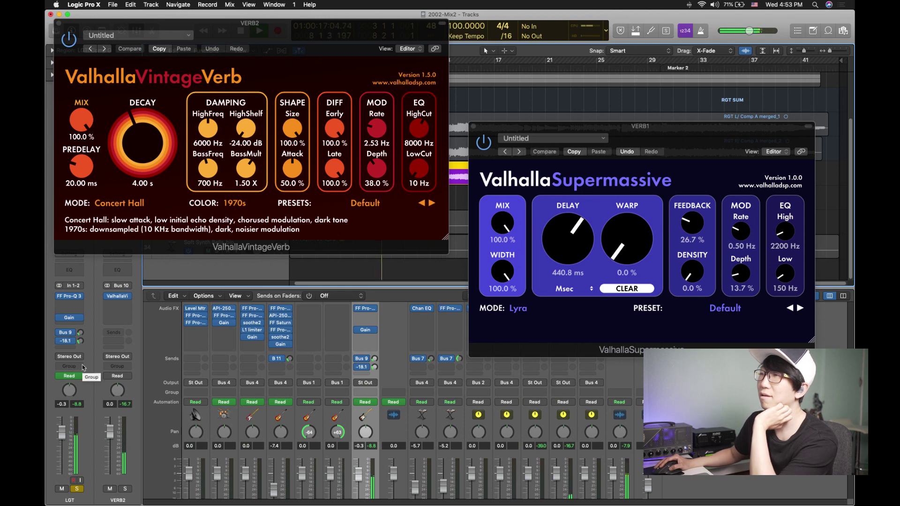
Close both Valhalla reverb windows and save the project.
click(58, 23)
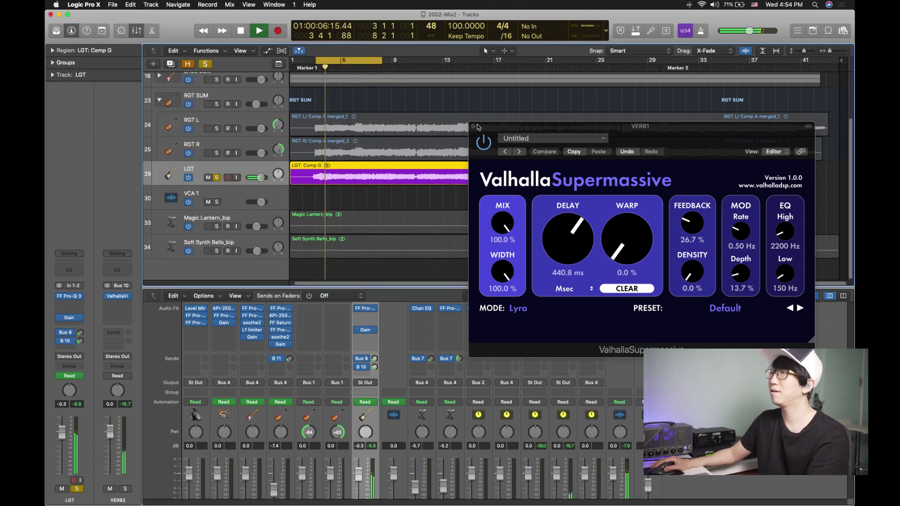
click(474, 126)
key(super+s)
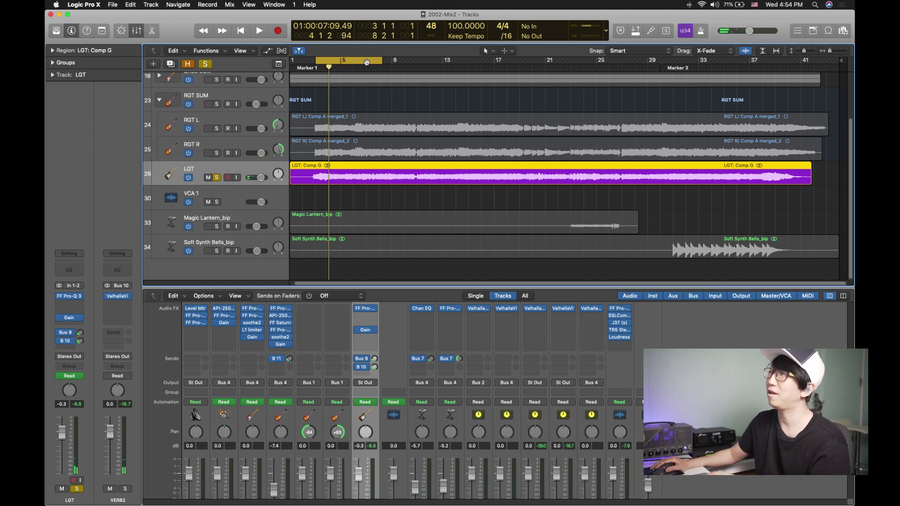
Replace the cycle range with one from bar 7 to bar 23 and play from its start.
click(363, 60)
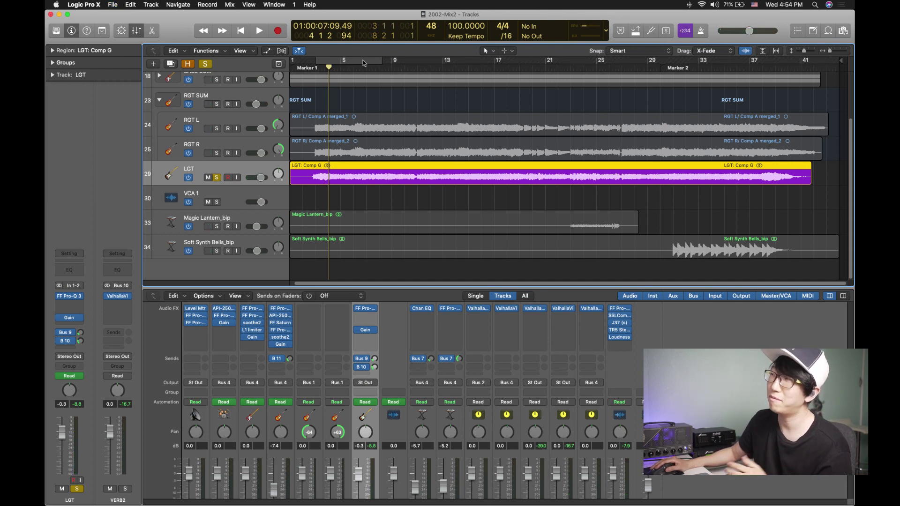
drag(363, 62, 571, 63)
key(space)
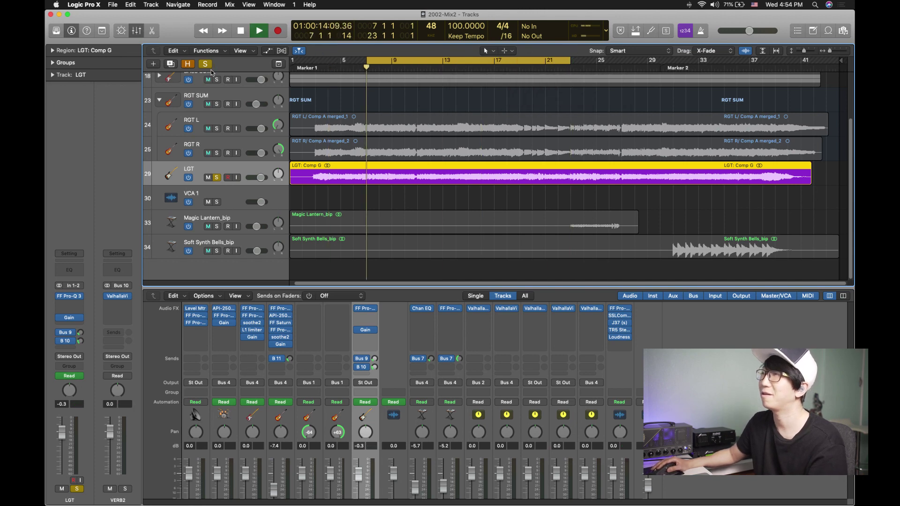
Unsolo LGT and listen to the full mix, dismissing the overload alert and saving the project.
key(s)
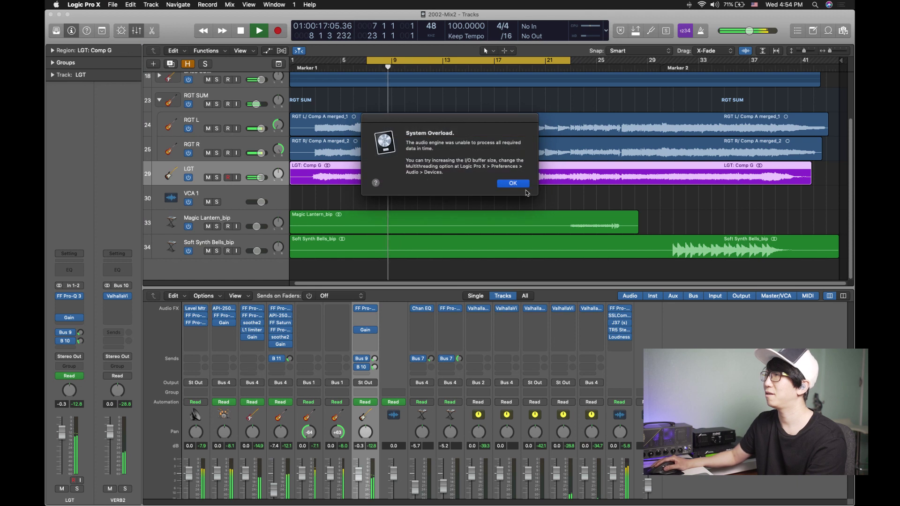
click(520, 185)
key(space)
key(super+s)
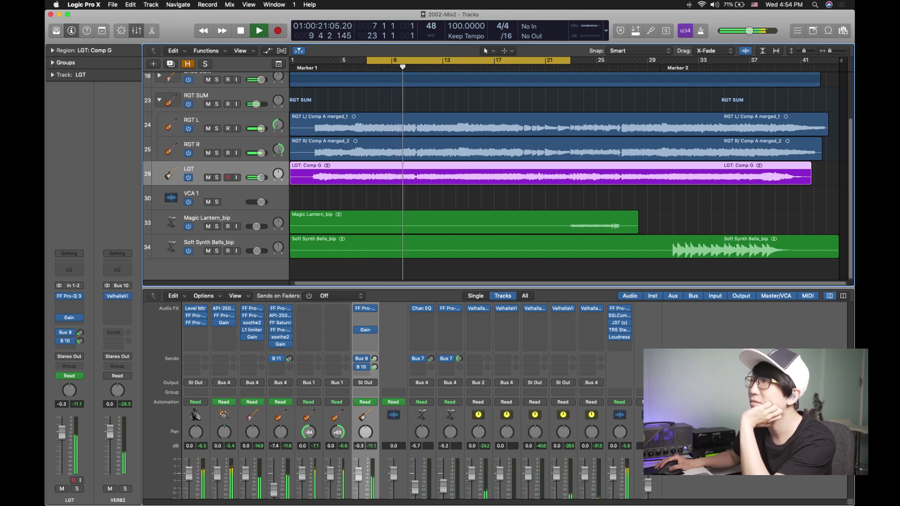
key(space)
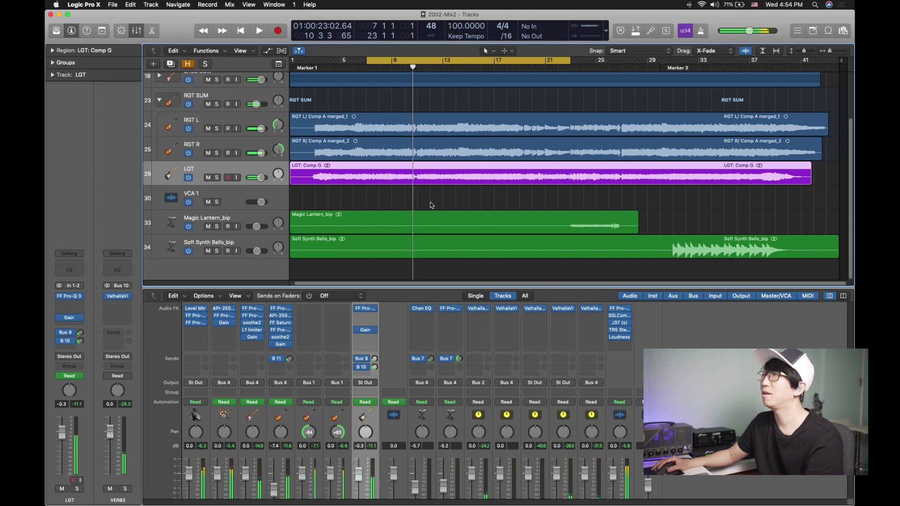
Hide the mixer to give the track area the full window height.
key(x)
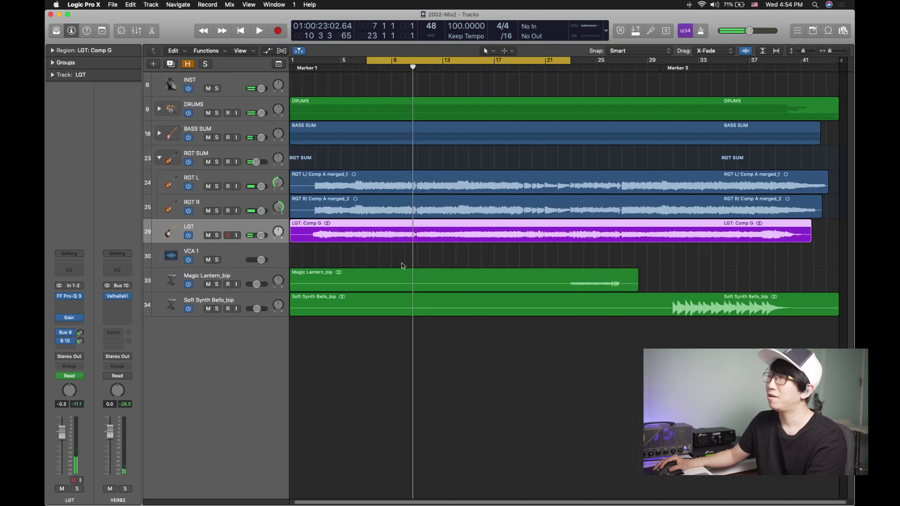
key(x)
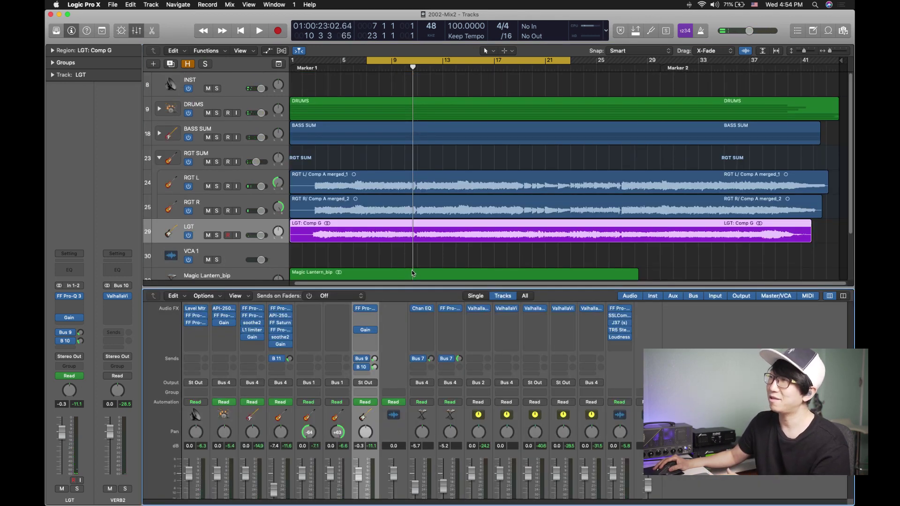
key(x)
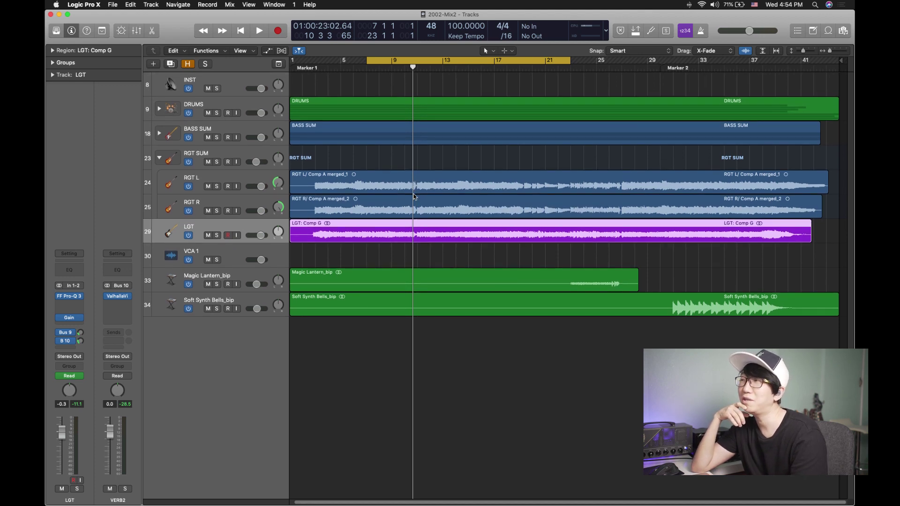
Show the track automation and enlarge the LGT track to fill the view with its gain curve.
key(a)
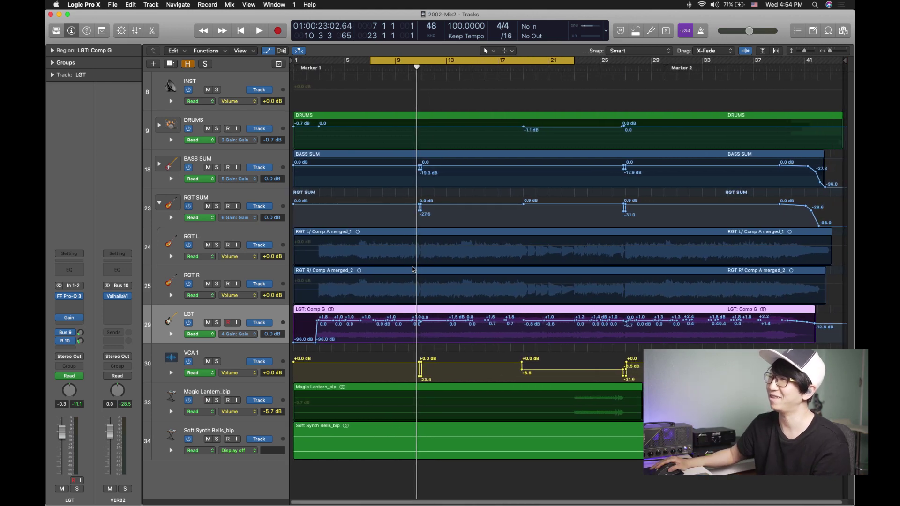
key(z)
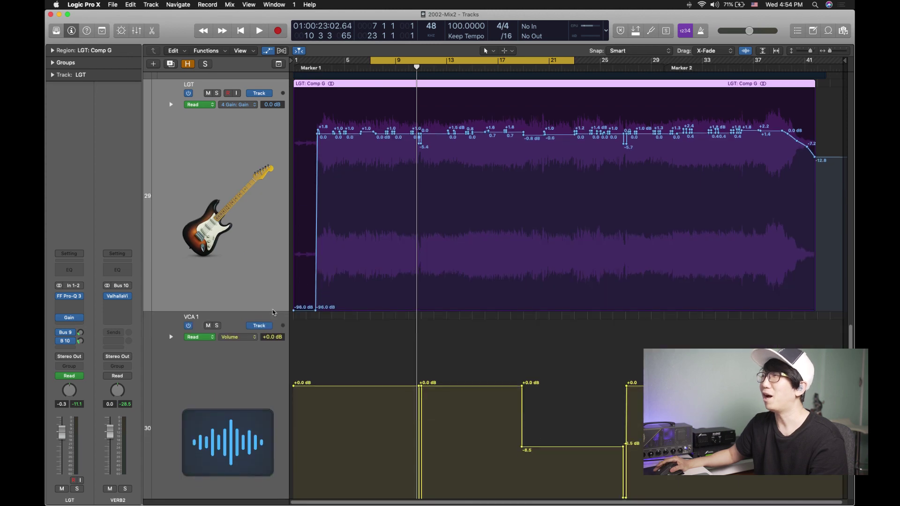
key(z)
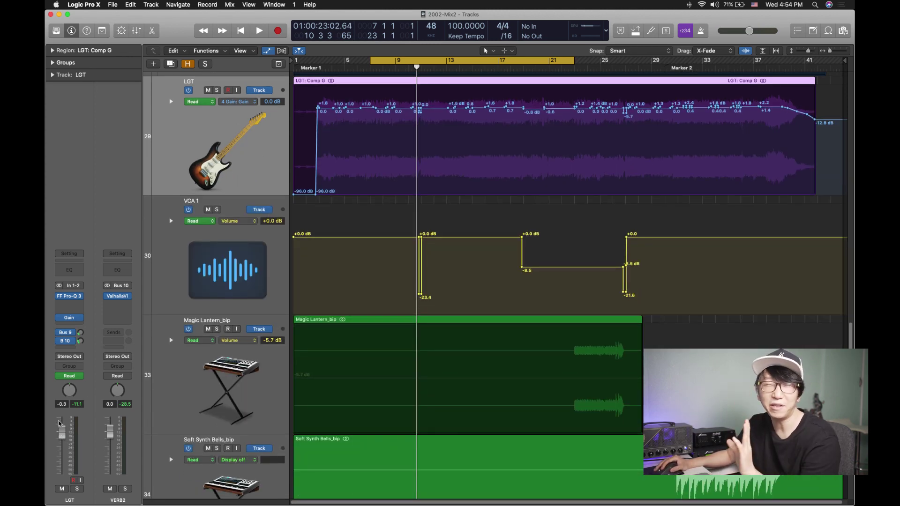
Open the Gain plug-in on LGT, move its window clear of the region to inspect it, and close it.
mouse_move(70, 319)
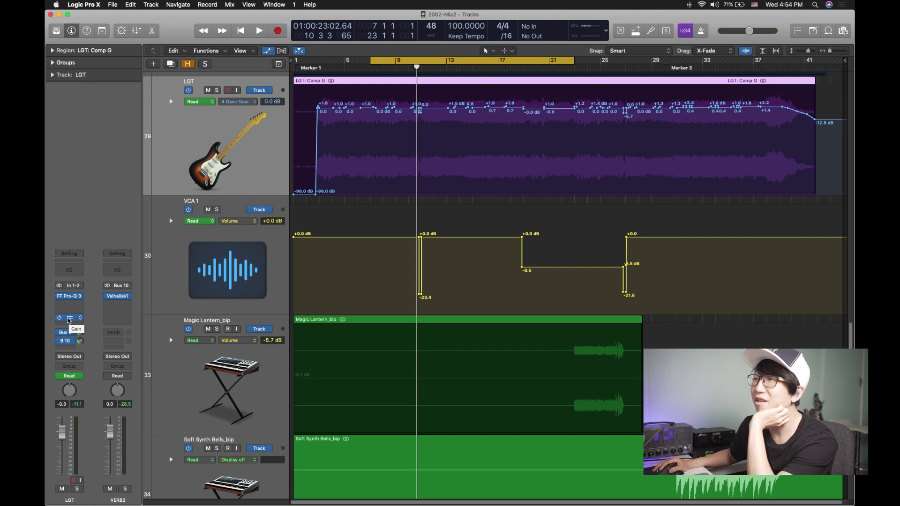
click(70, 320)
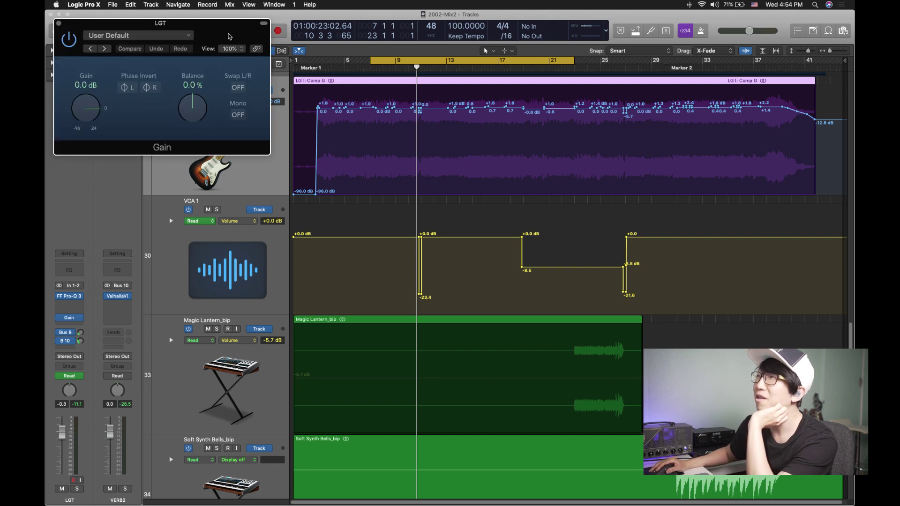
drag(229, 36, 250, 210)
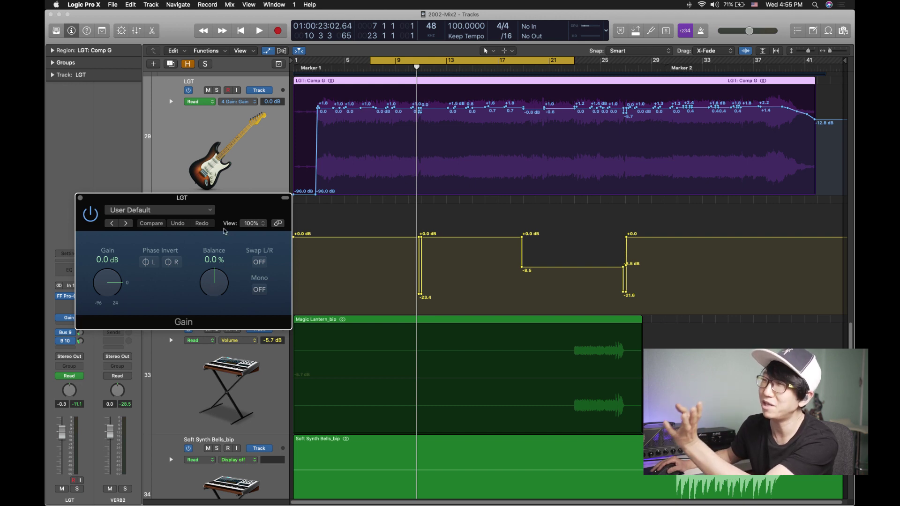
click(80, 198)
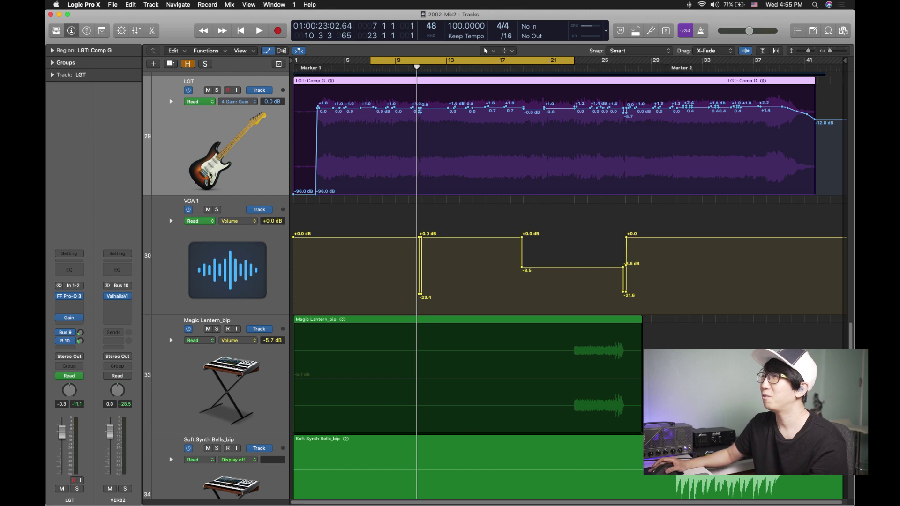
Solo LGT and loop its gain automation passage from 4 2 1 to 5 2 2.
scroll(301, 187, down, 1)
scroll(306, 189, up, 4)
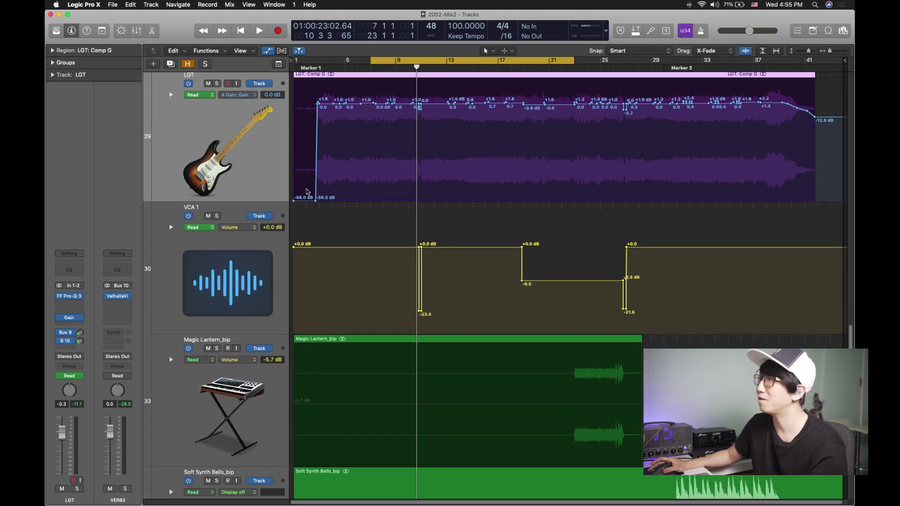
scroll(310, 192, right, 8)
scroll(309, 194, up, 5)
scroll(307, 195, left, 8)
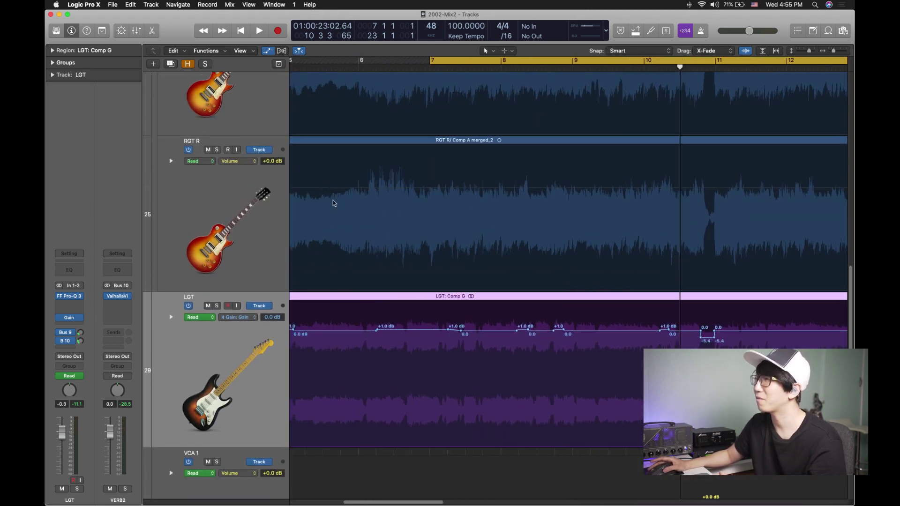
scroll(442, 293, up, 2)
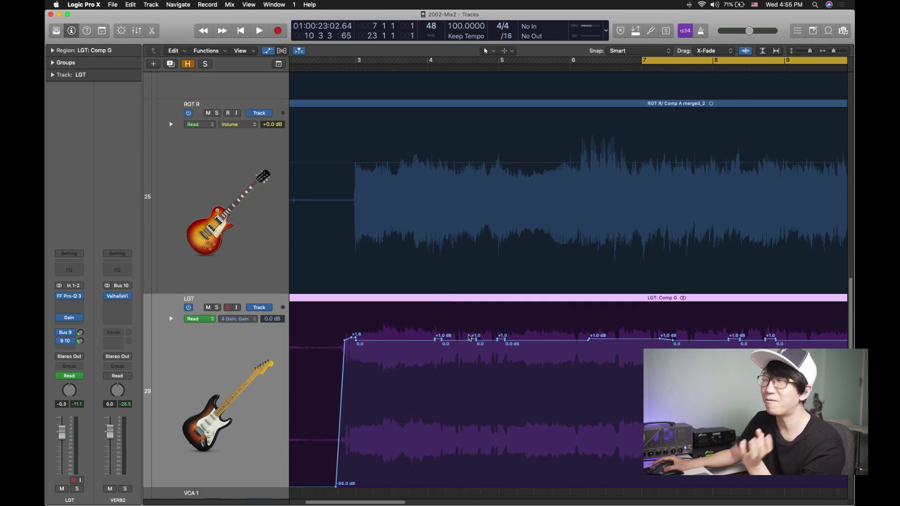
drag(447, 62, 521, 63)
click(216, 307)
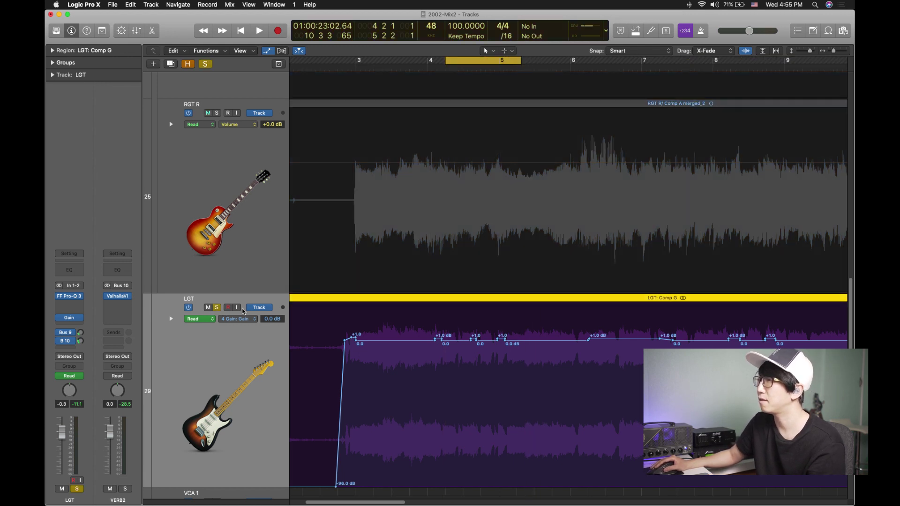
key(space)
scroll(422, 322, up, 2)
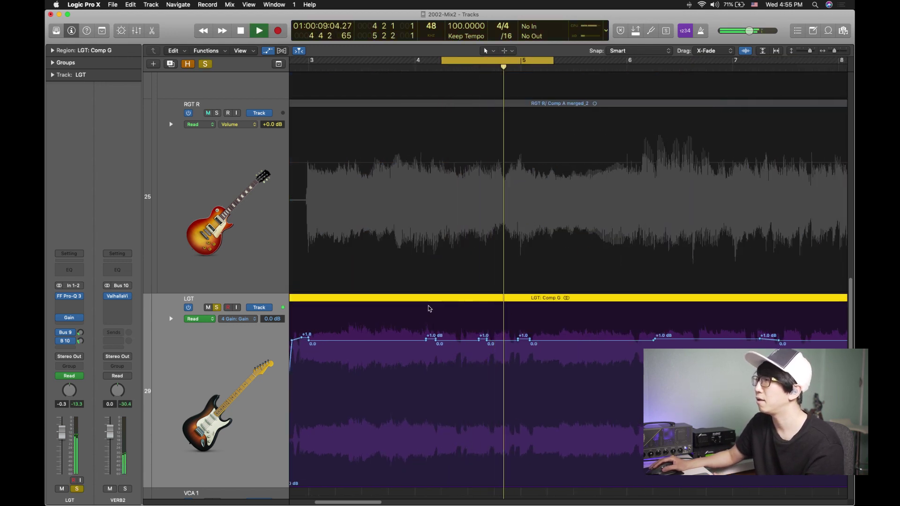
Stop playback, switch the cycle off and on again, and replay the soloed LGT passage around bar 5.
key(space)
click(462, 61)
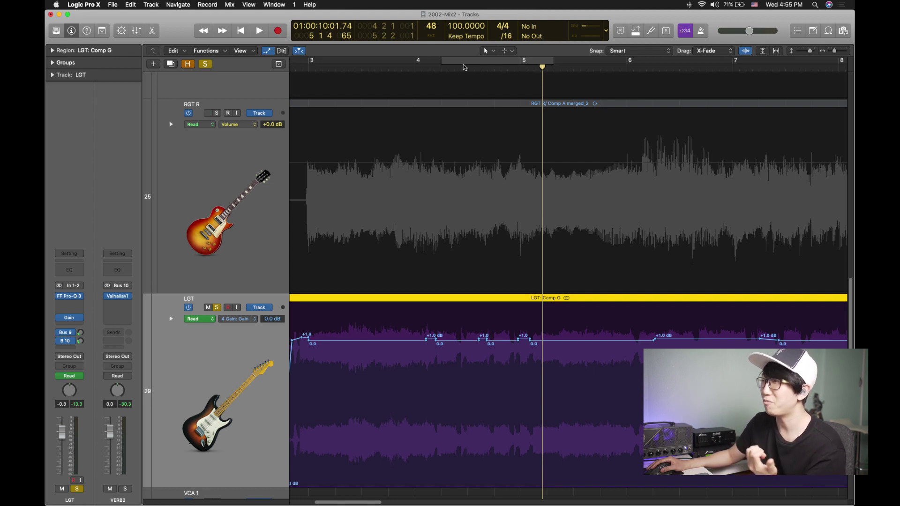
key(space)
click(467, 60)
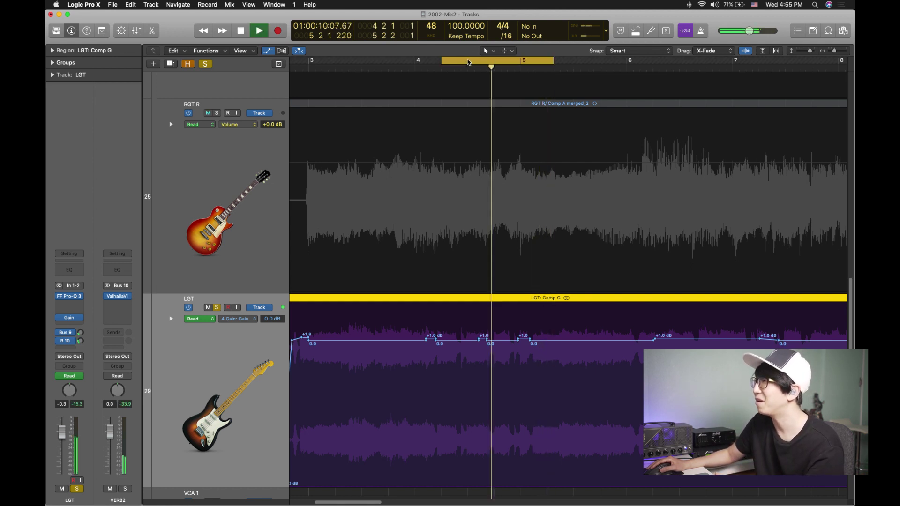
Narrow the cycle range to 4 3 2 through about 4 4 1 and listen to that single gain boost on LGT.
drag(469, 61, 502, 61)
drag(587, 63, 498, 64)
key(space)
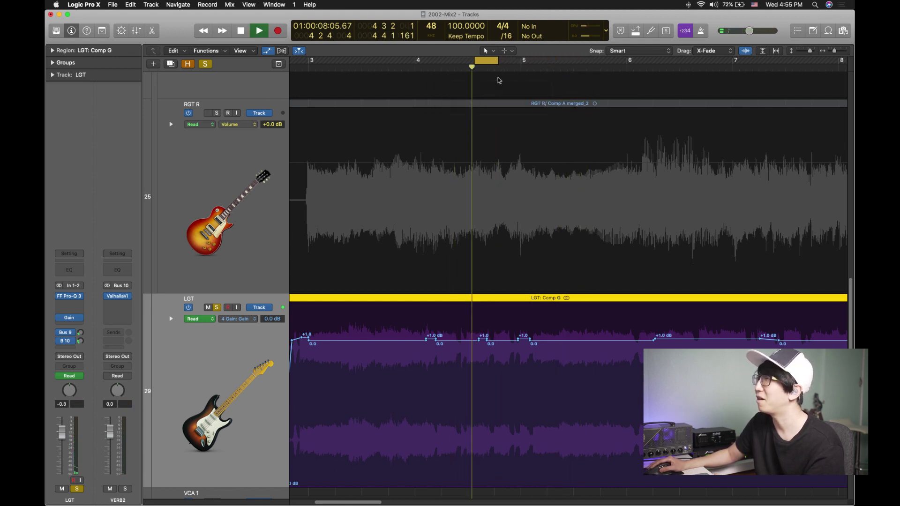
key(space)
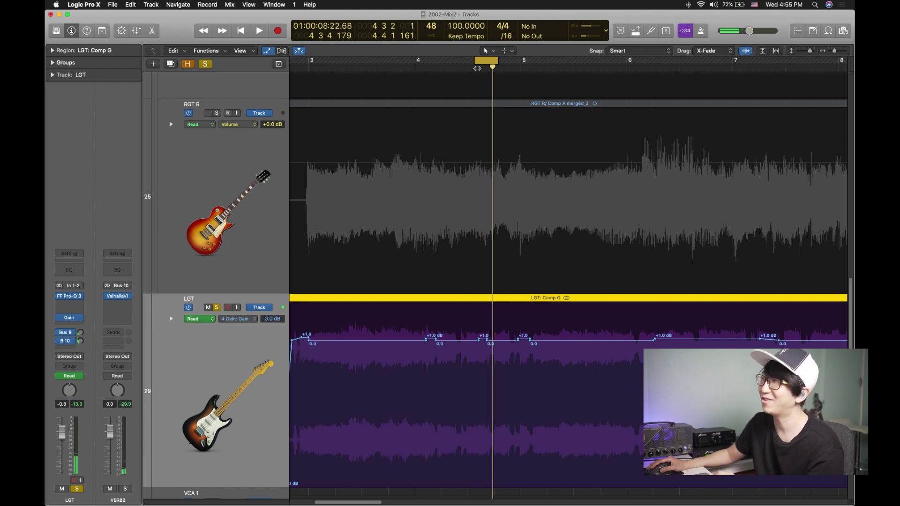
Widen the cycle range to run from 4 1 1 to 5 2 2 and play the soloed LGT through it.
drag(475, 61, 415, 61)
drag(496, 60, 554, 61)
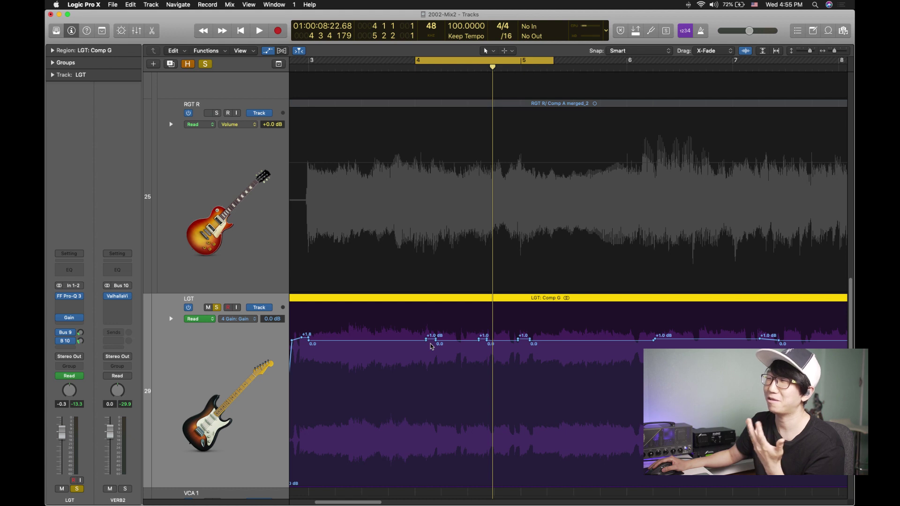
key(space)
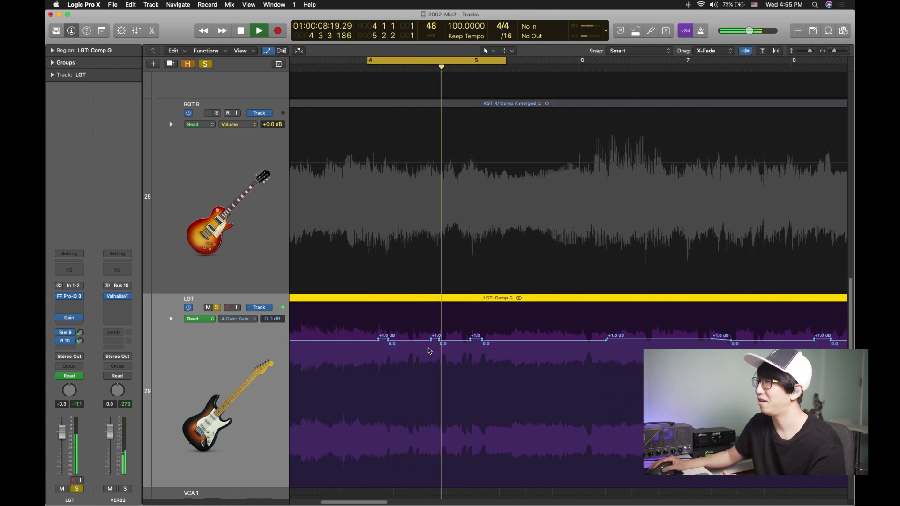
key(space)
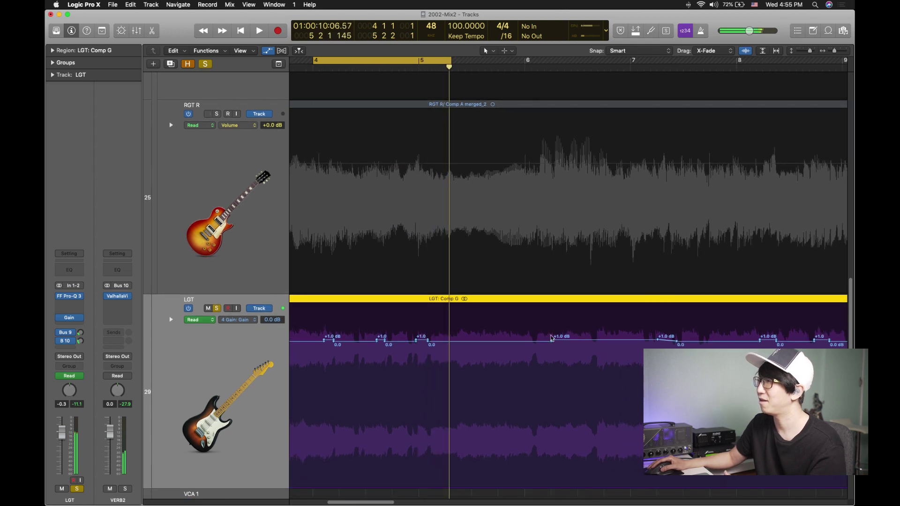
Play the soloed LGT from just before bar 6 to hear the longer +1.0 dB gain boost.
key(z)
key(z)
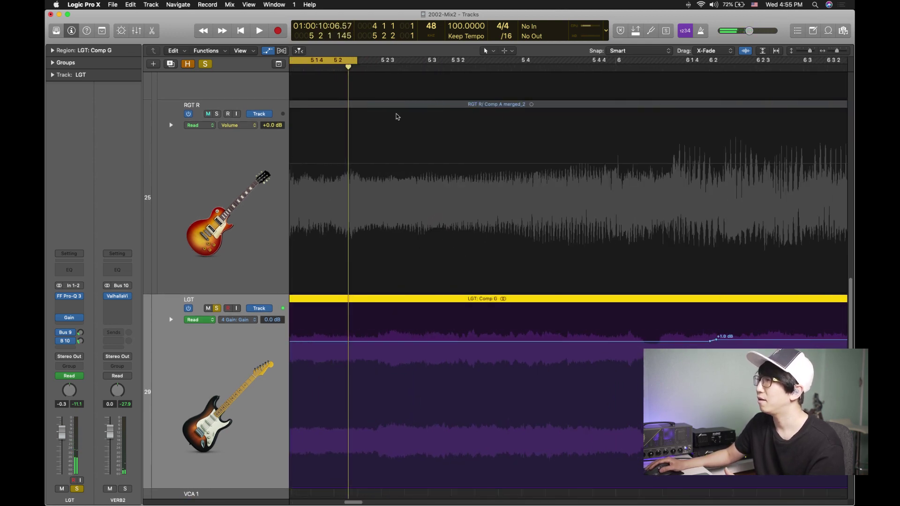
key(super+Left)
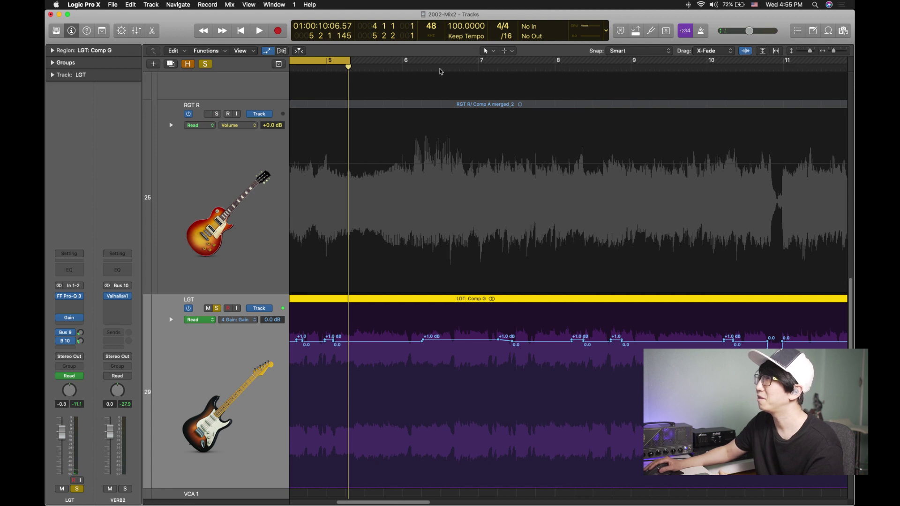
click(389, 66)
key(space)
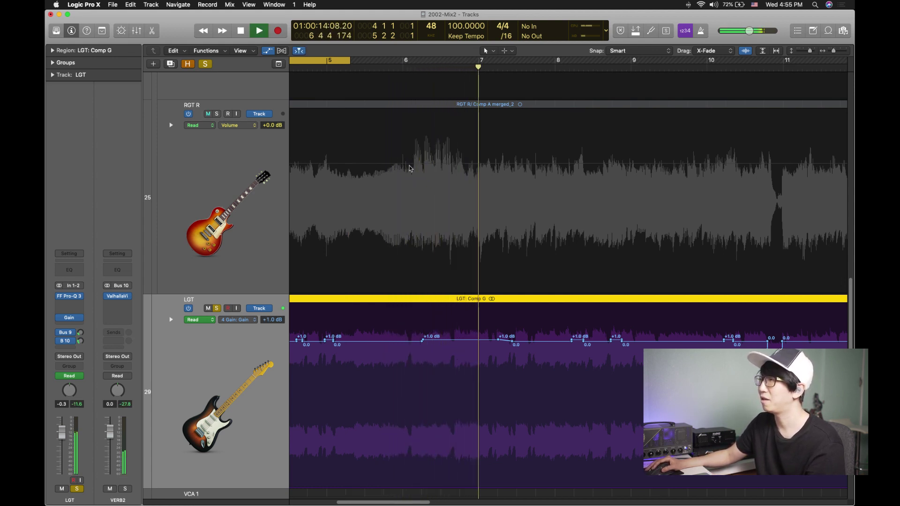
key(space)
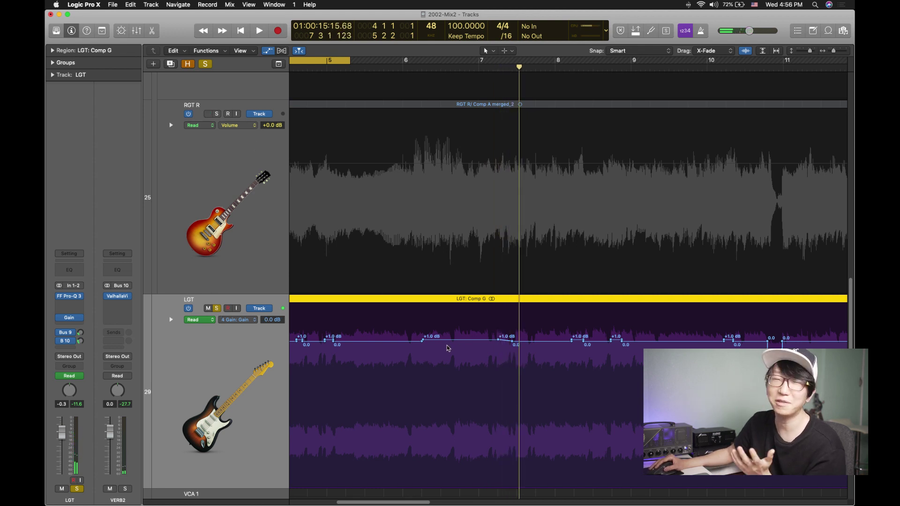
Unsolo LGT and listen to the full mix from just before bar 6 to bar 11.
click(217, 310)
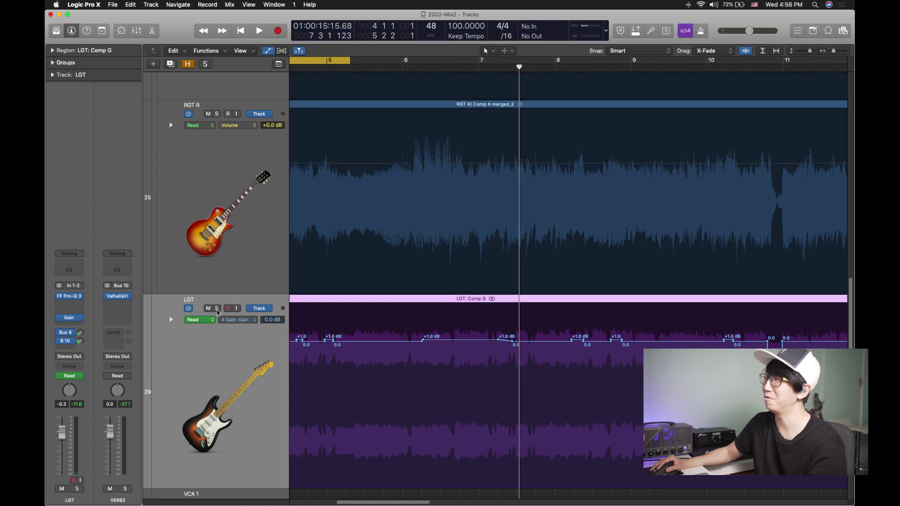
click(387, 68)
key(space)
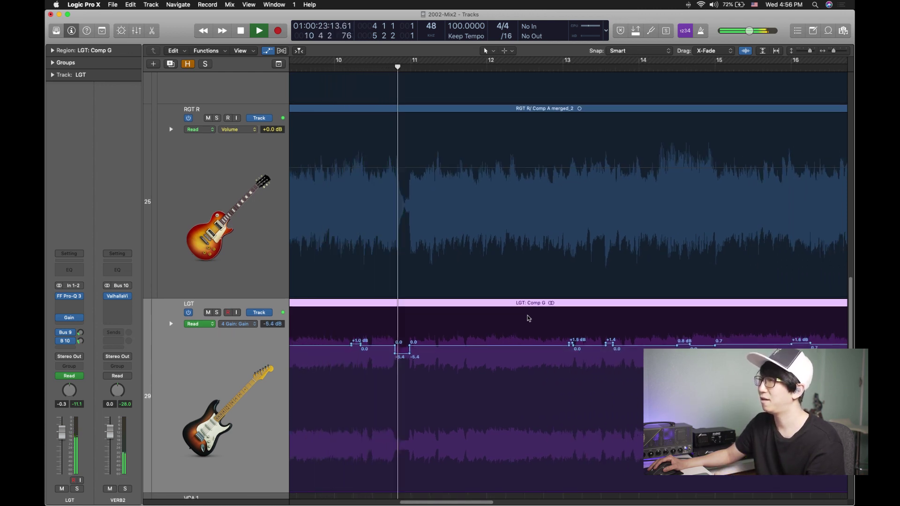
key(space)
Zoom in on the LGT gain dip just before bar 11 and play the mix from 10 3 4.
scroll(429, 180, up, 5)
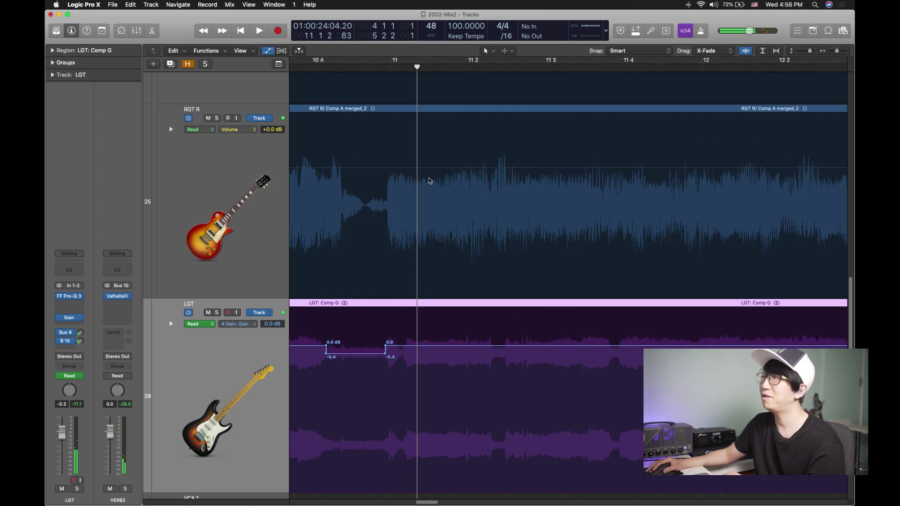
scroll(377, 101, left, 3)
click(351, 67)
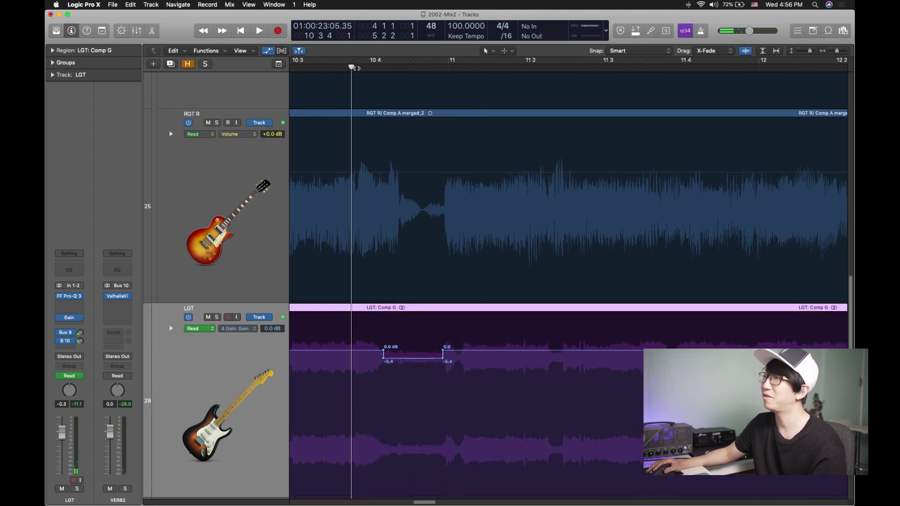
key(space)
key(space)
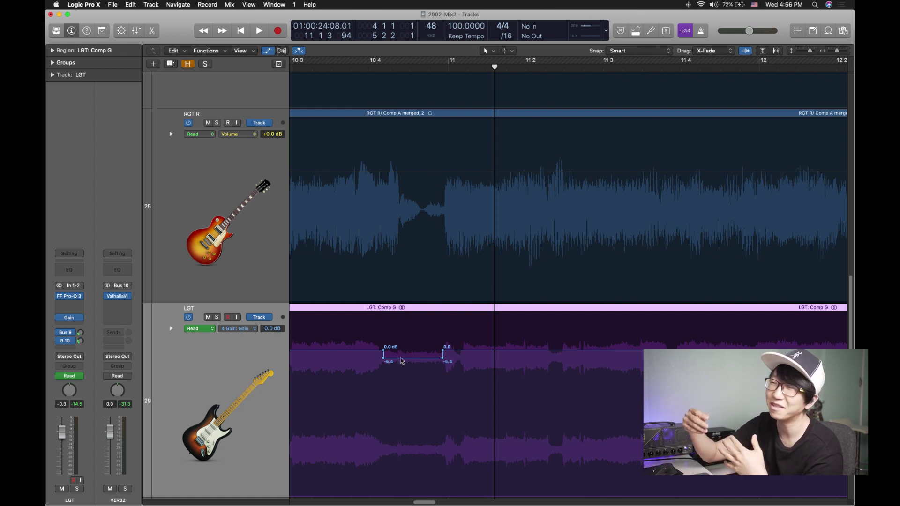
Replay the dip before bar 11 from about 10 3 3, and mute and unmute LGT.
scroll(402, 360, left, 5)
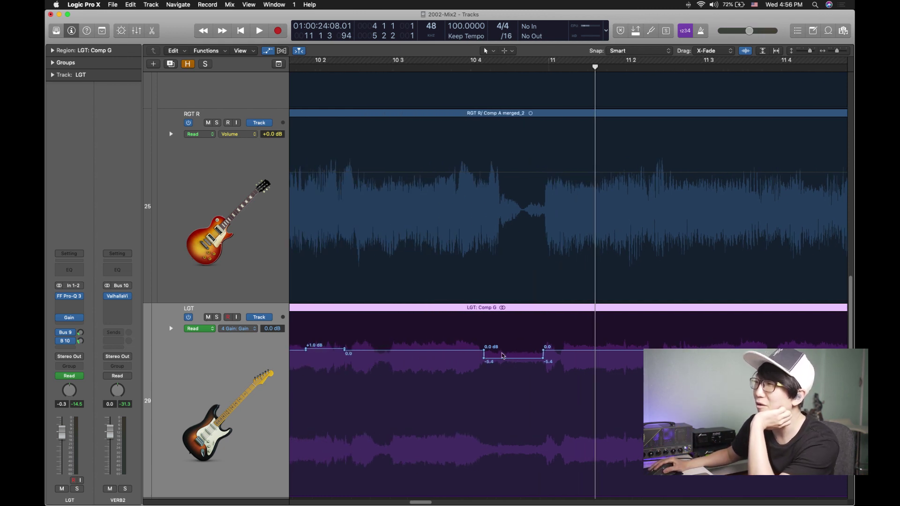
click(448, 63)
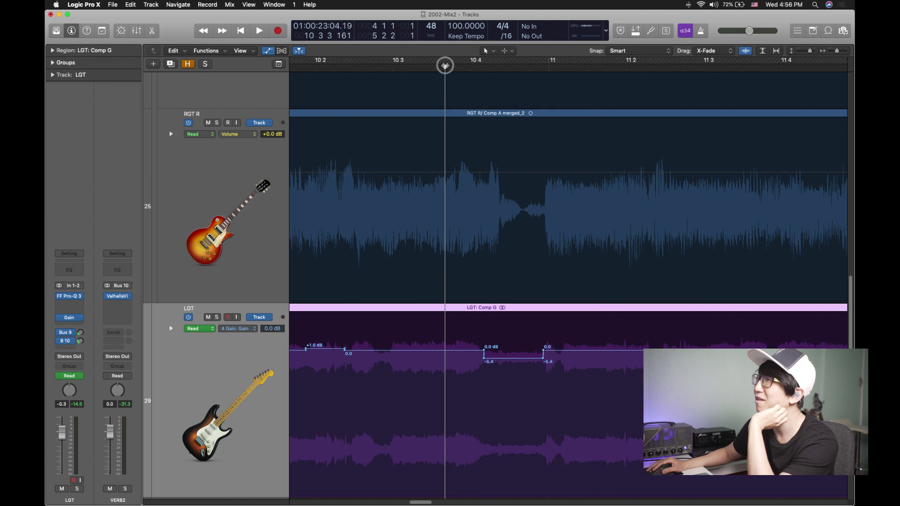
key(space)
key(space)
click(209, 318)
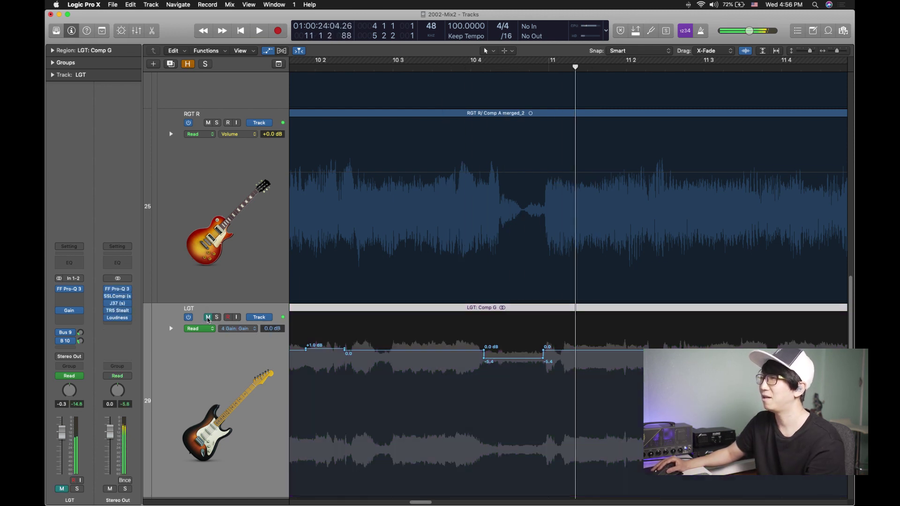
click(208, 318)
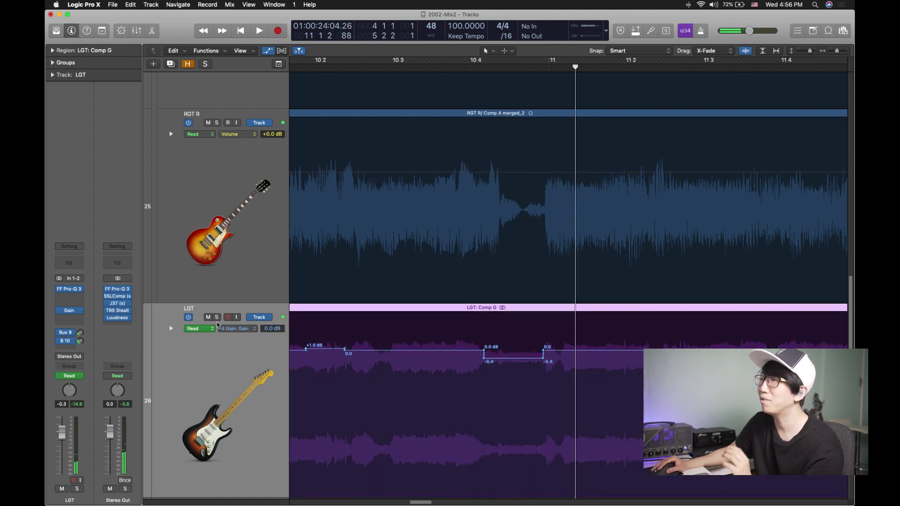
Replay the full mix repeatedly from different points in bar 10 to compare the transition into bar 11.
click(438, 69)
key(space)
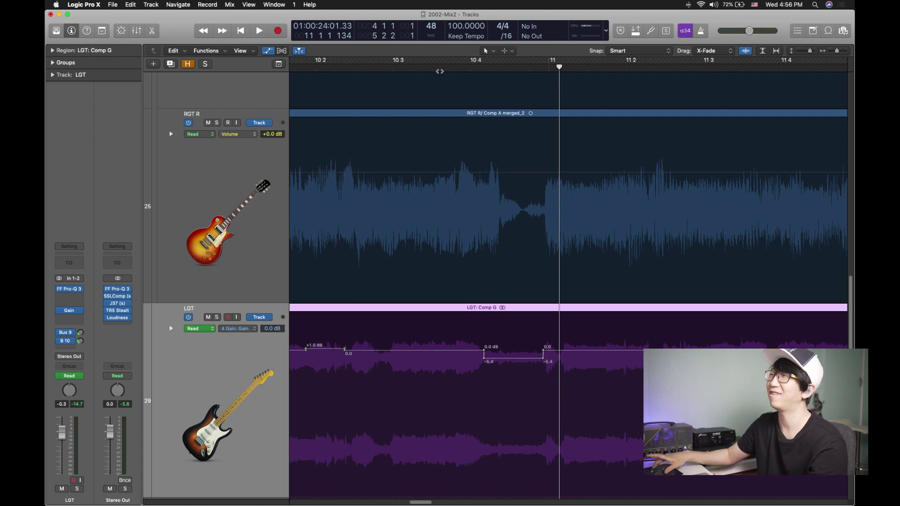
click(463, 67)
key(space)
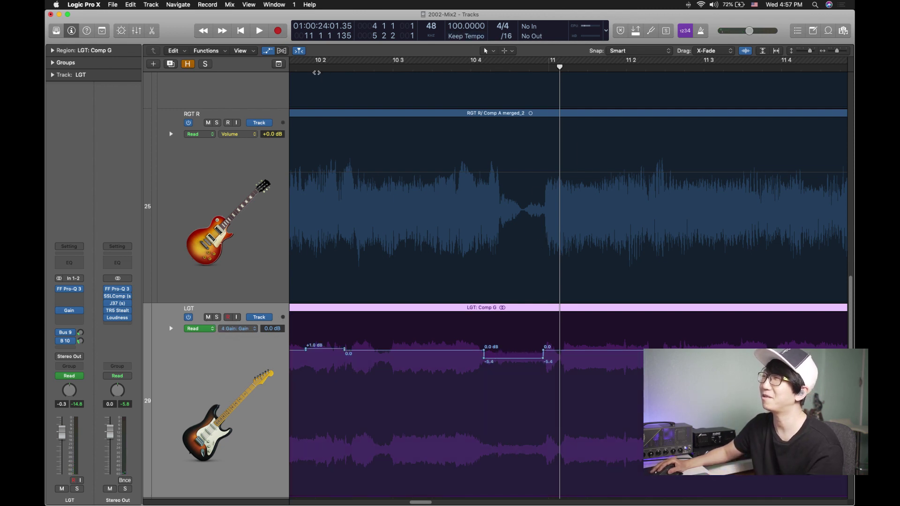
click(317, 71)
key(space)
scroll(770, 218, right, 2)
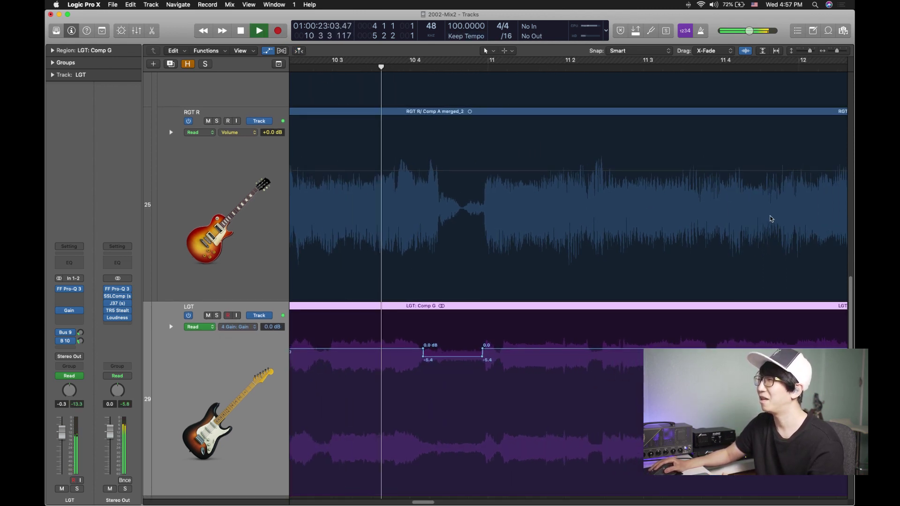
Play the full mix from about 10 3 into bar 13 and follow the LGT gain automation along the way.
key(space)
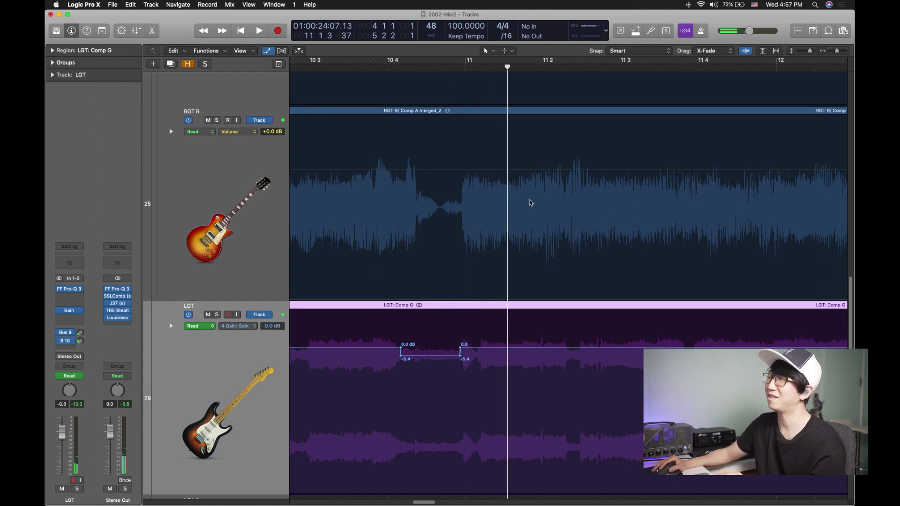
click(380, 68)
key(space)
scroll(625, 189, down, 6)
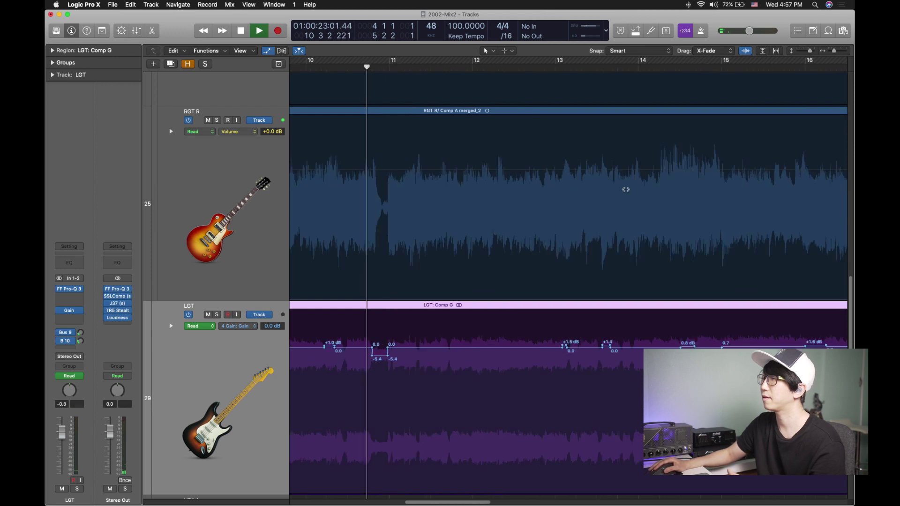
scroll(614, 249, right, 2)
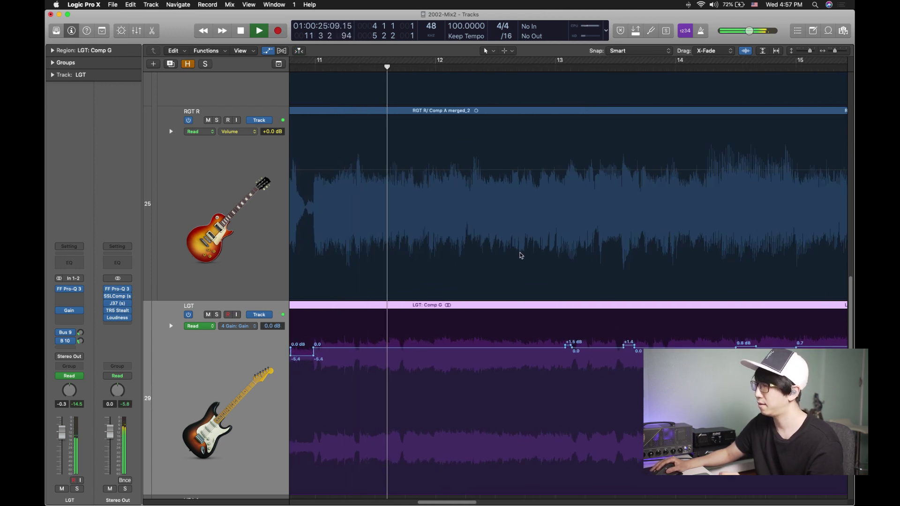
scroll(517, 280, up, 6)
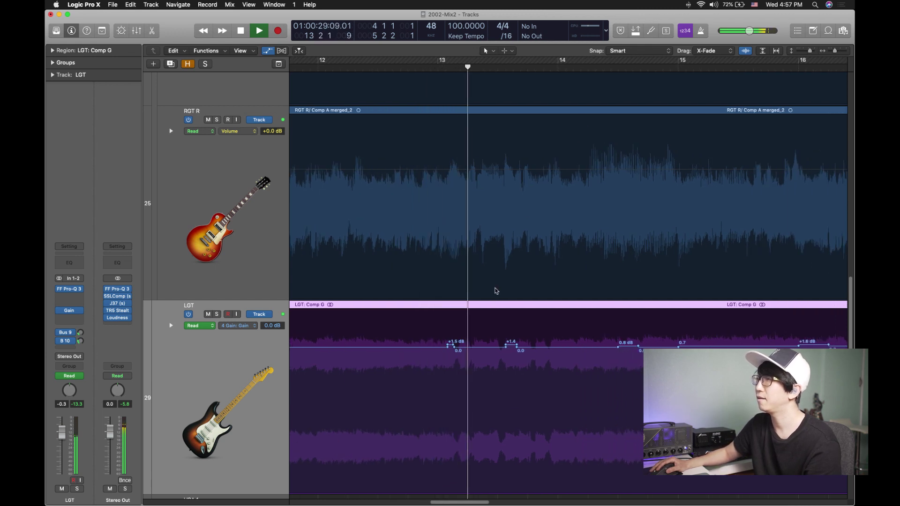
key(space)
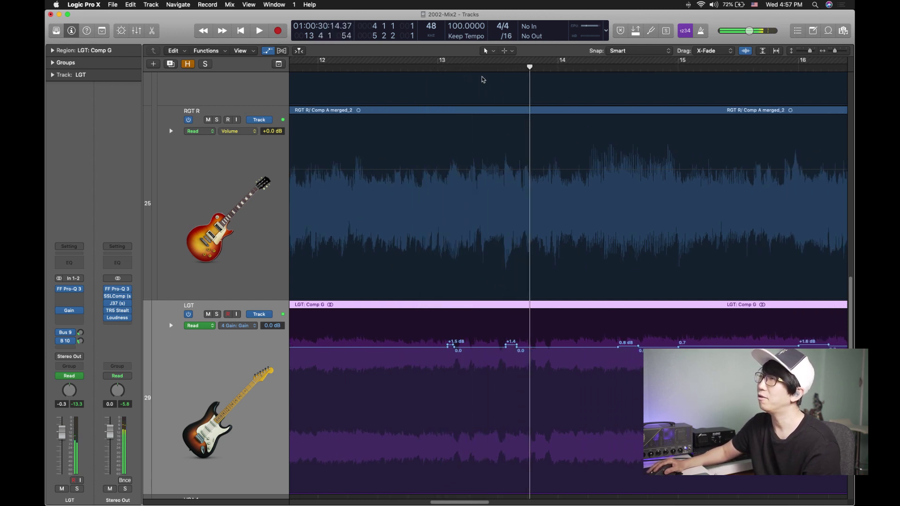
Set a cycle range from 13 1 1 1 to 13 1 4 121 around LGT's first gain boost in bar 13 and listen.
drag(423, 63, 573, 68)
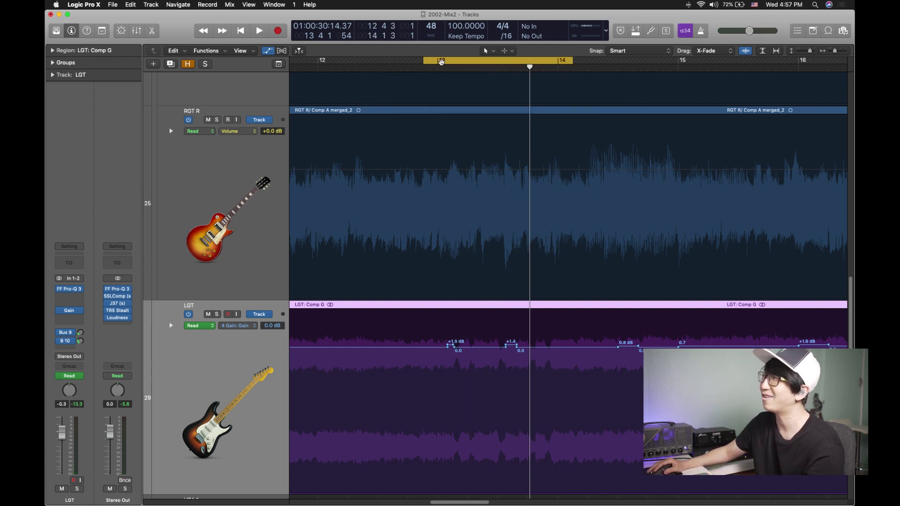
drag(440, 62, 464, 63)
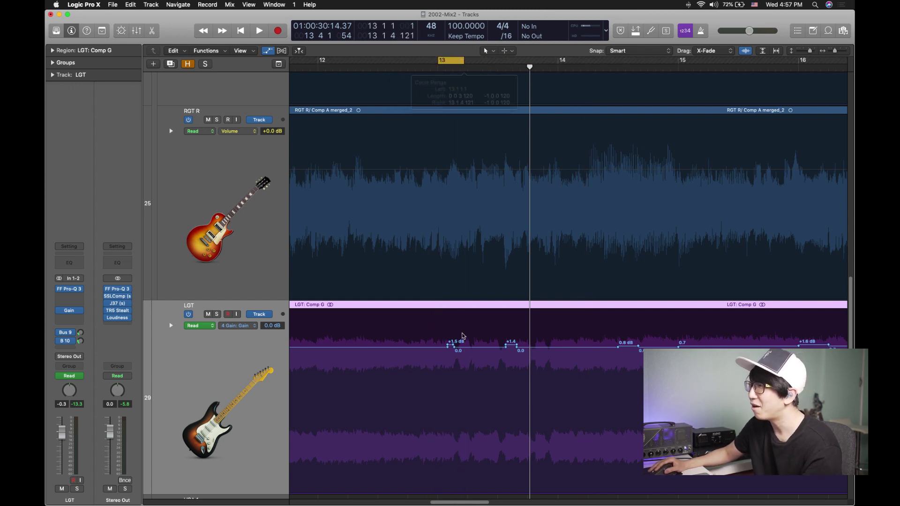
key(super+Right)
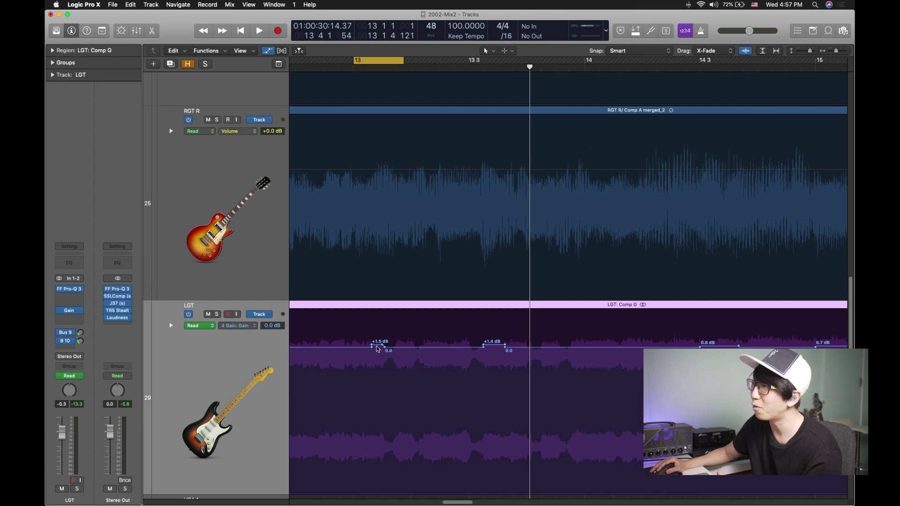
key(c)
key(space)
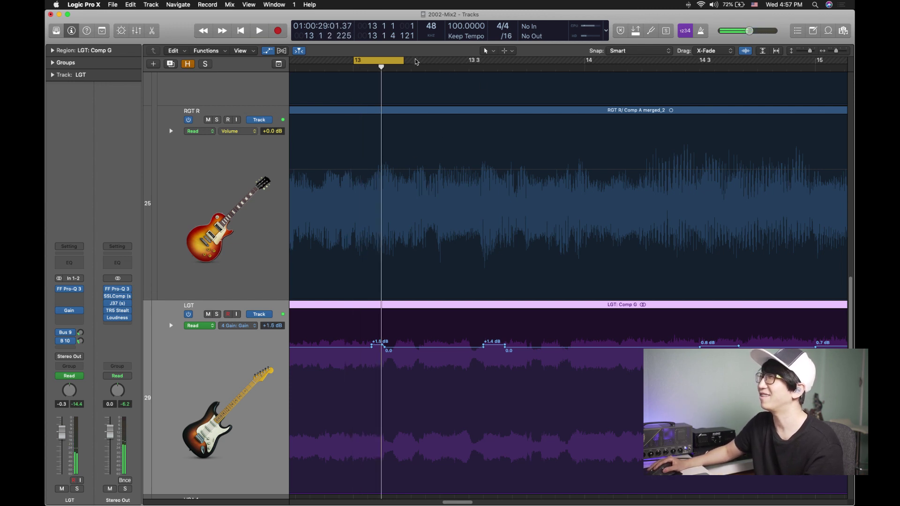
Set the cycle range from 13 2 4 201 to 13 4 3 around LGT's second boost in bar 13 and play it.
drag(462, 56, 528, 57)
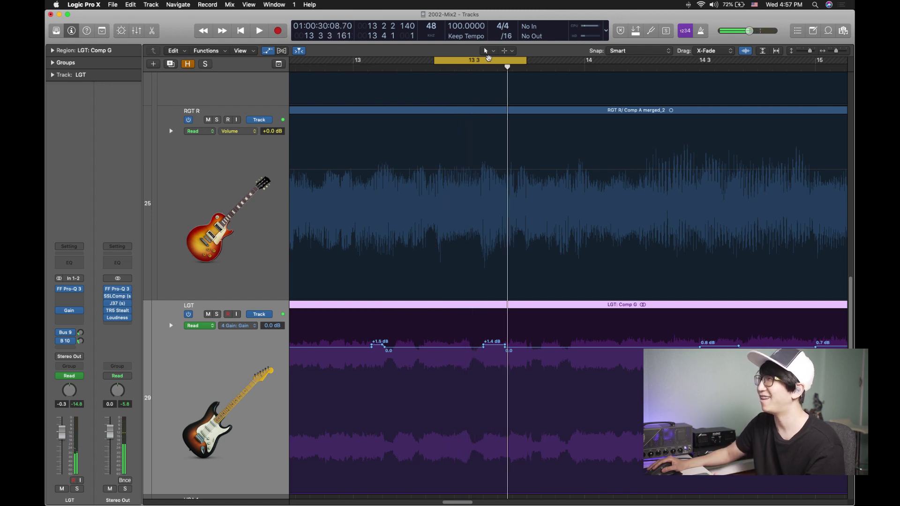
drag(467, 57, 554, 65)
key(space)
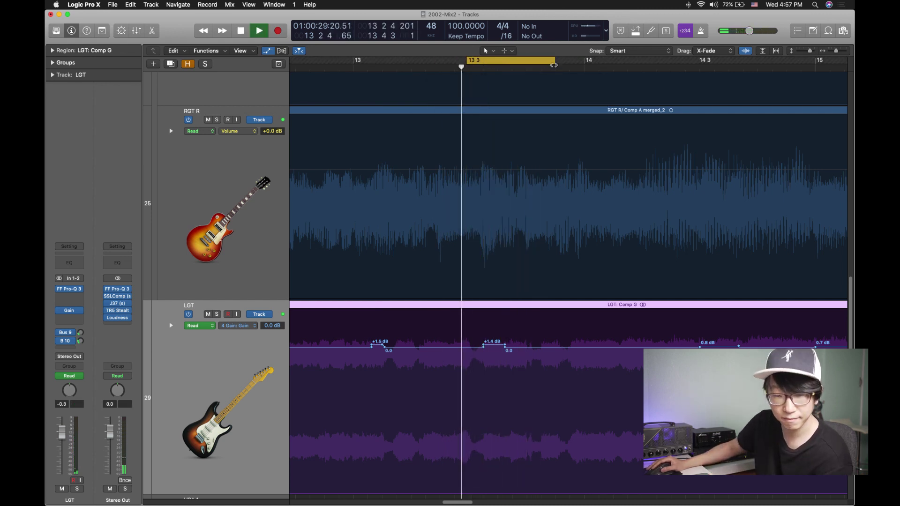
key(space)
Play the mix from 14 2 1 into bar 17 and examine the LGT gain boosts along the way.
key(super+Left)
key(super+Left)
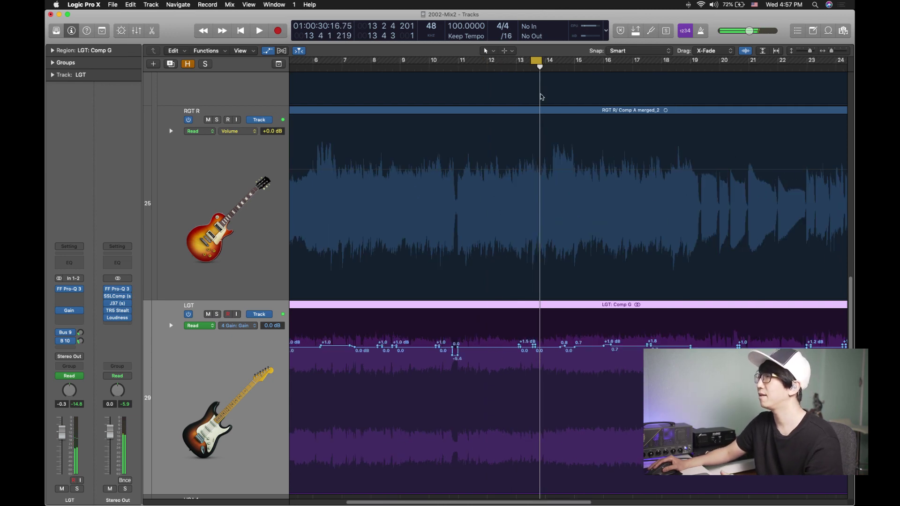
click(566, 66)
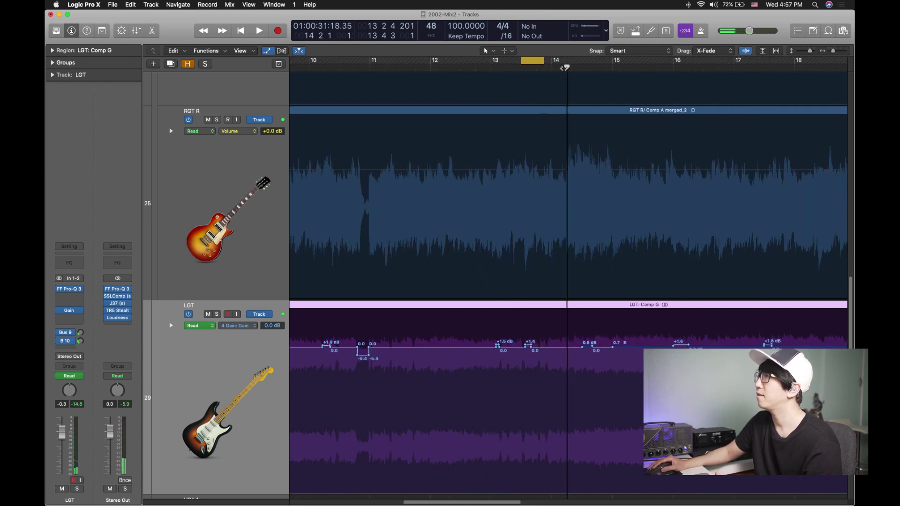
key(space)
key(super+Right)
key(super+Right)
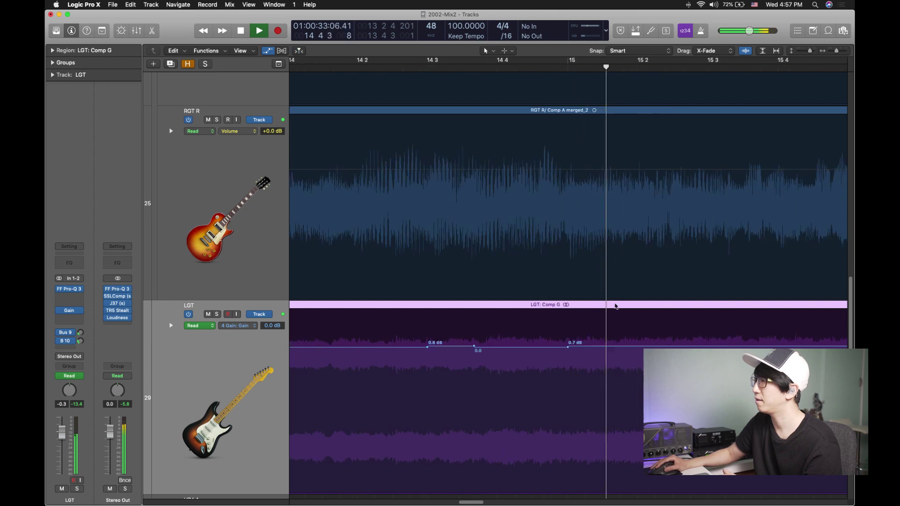
scroll(602, 312, right, 5)
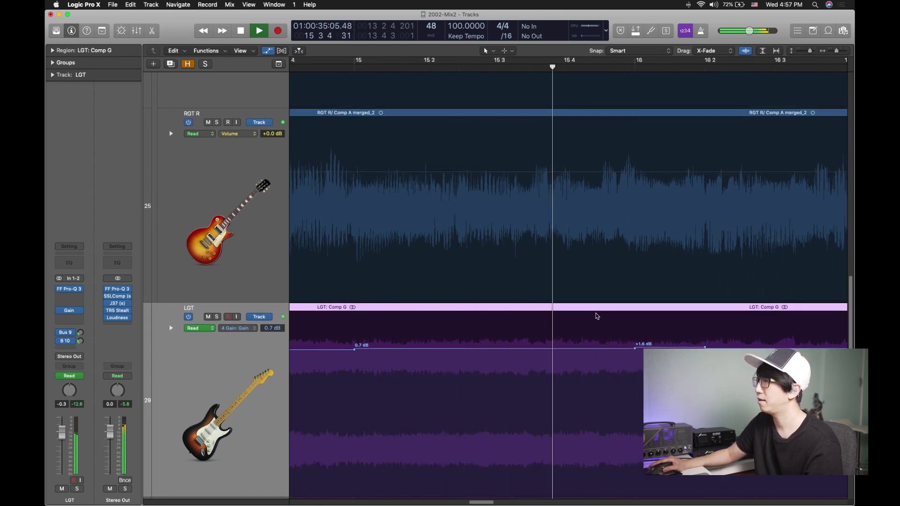
scroll(598, 315, down, 5)
key(super+Left)
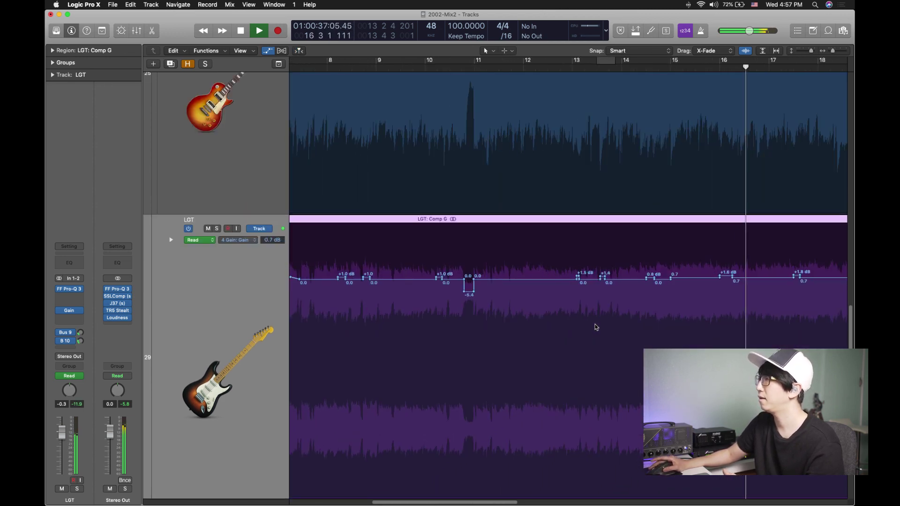
scroll(593, 326, right, 5)
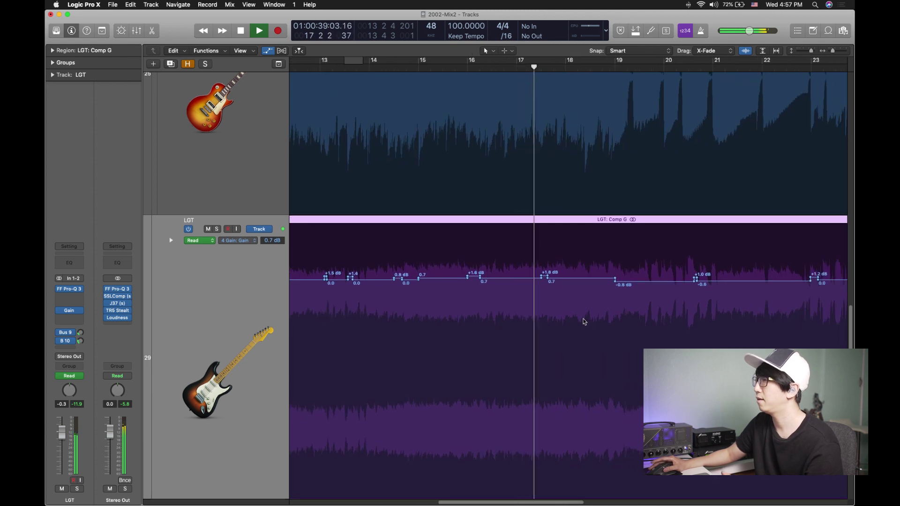
Zoom in on LGT's gain boost in bar 17 and play it with a cycle range from 17 2 3 to 18 1 1.
key(super+Right)
key(space)
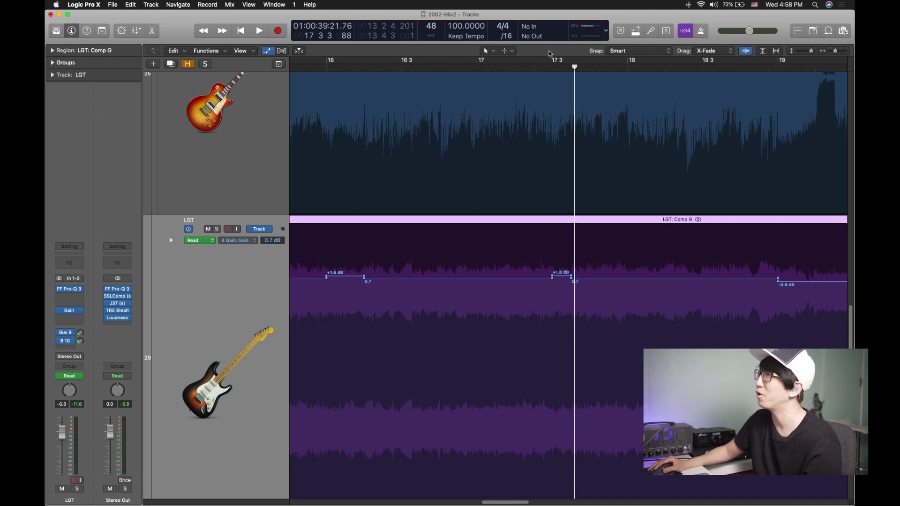
drag(532, 61, 628, 65)
key(space)
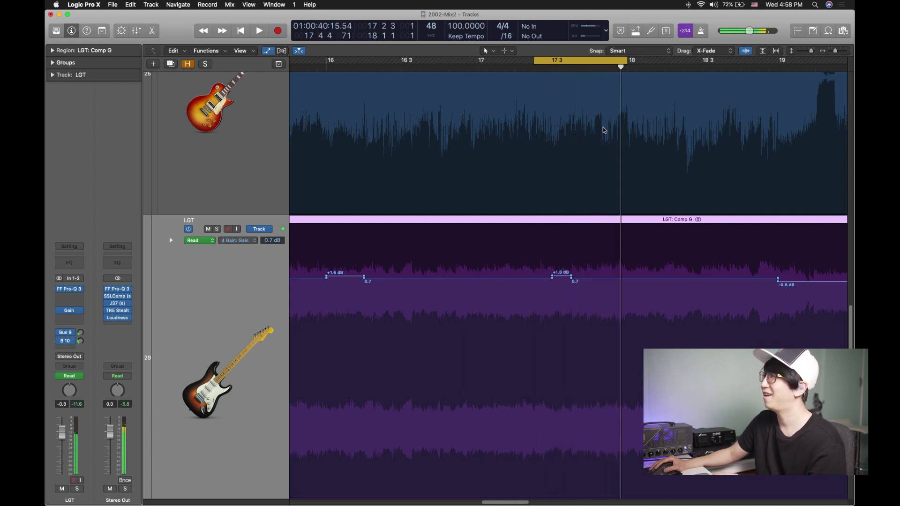
Play the mix from about 18 2 to 20 4 to hear LGT's gain drop at bar 19 and the boost in bar 20.
scroll(609, 136, right, 6)
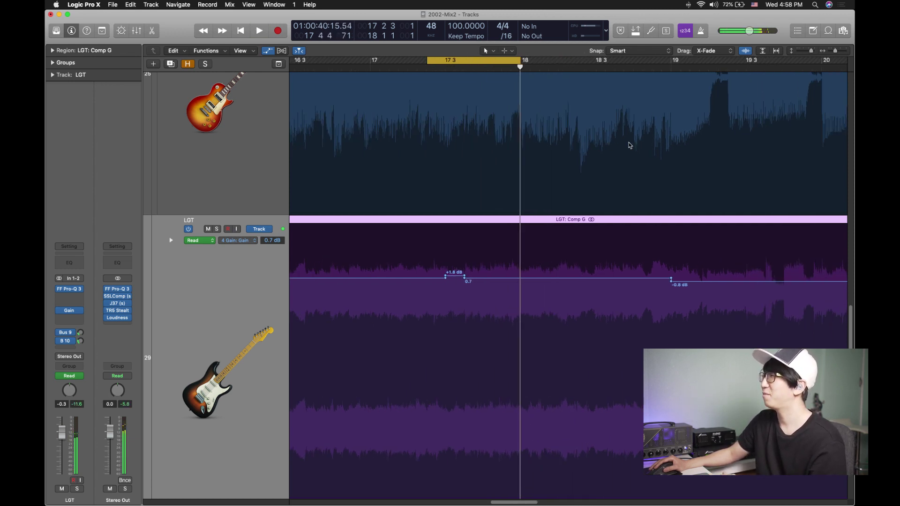
click(565, 68)
key(space)
key(super+Left)
key(super+Left)
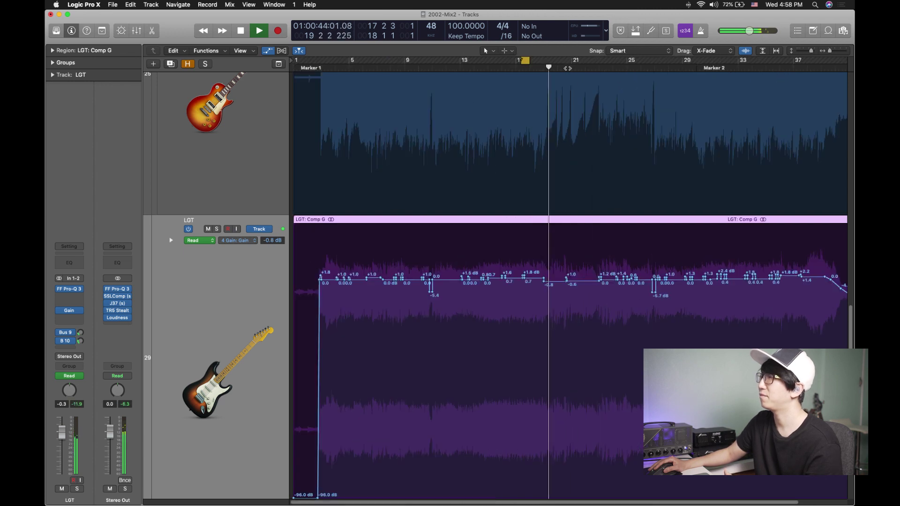
key(super+Right)
key(super+Right)
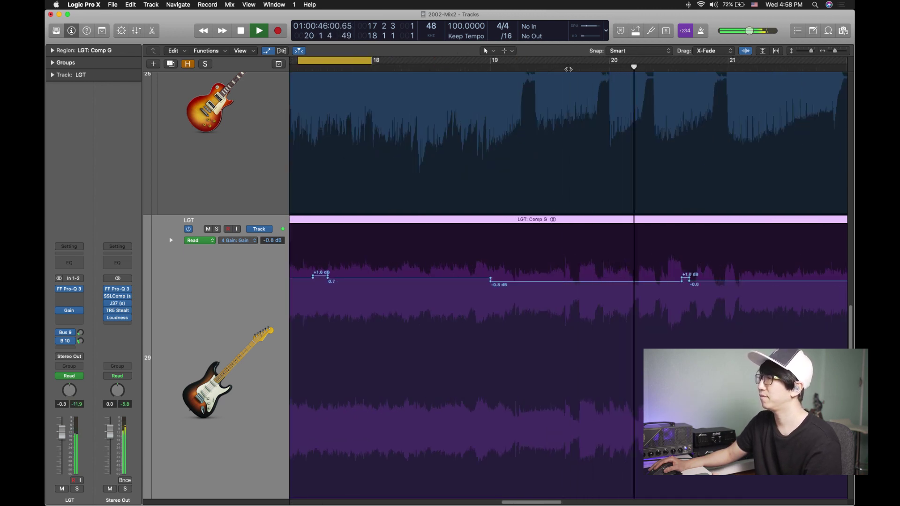
key(space)
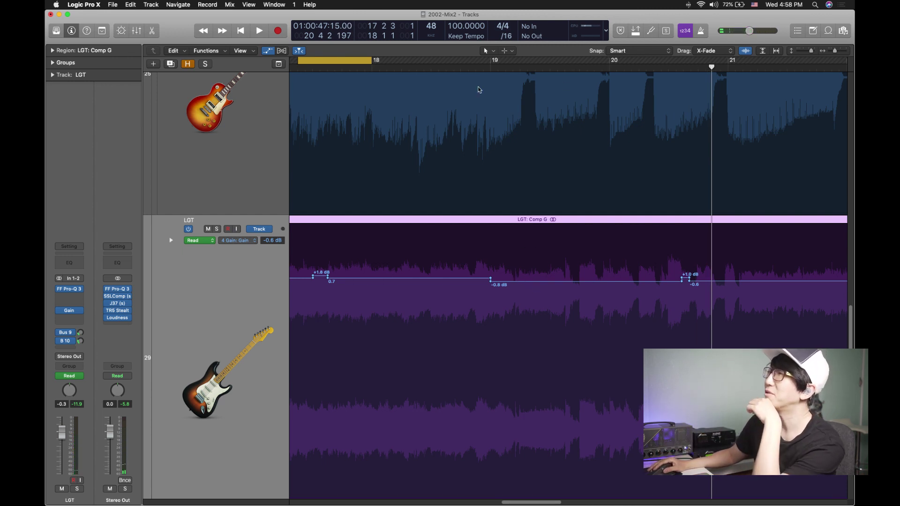
Save the project and play the full mix from 20 4 to the LGT gain boost at bar 23.
click(507, 282)
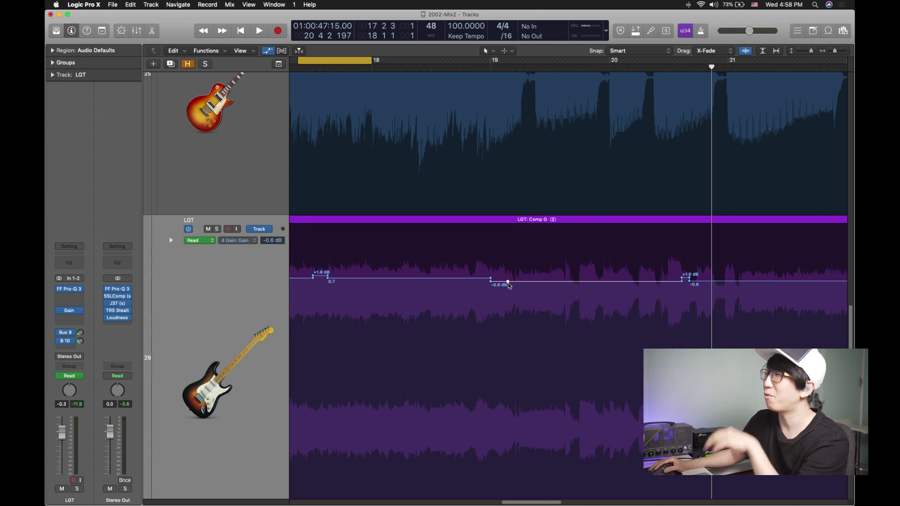
key(super+s)
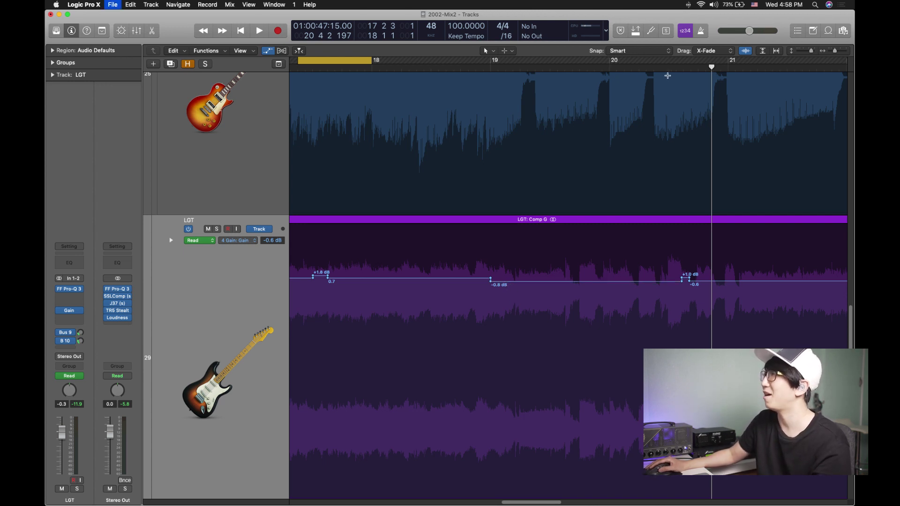
key(space)
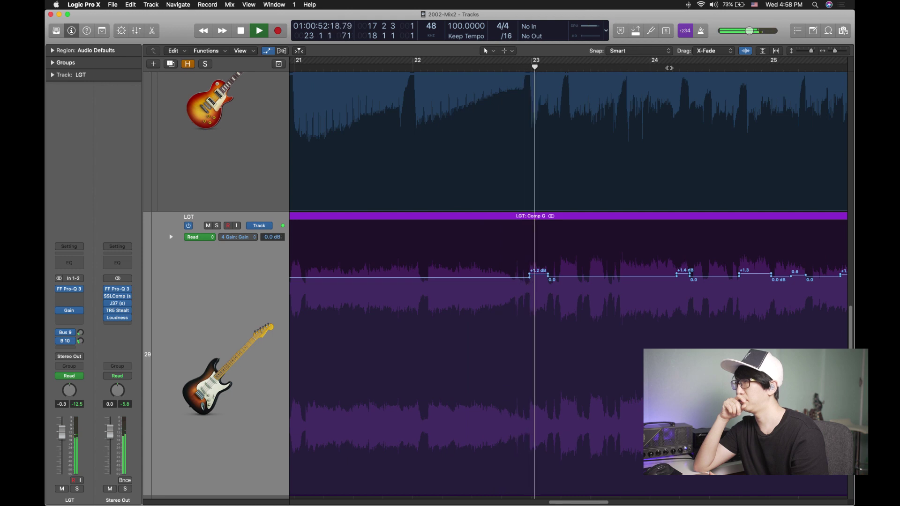
key(space)
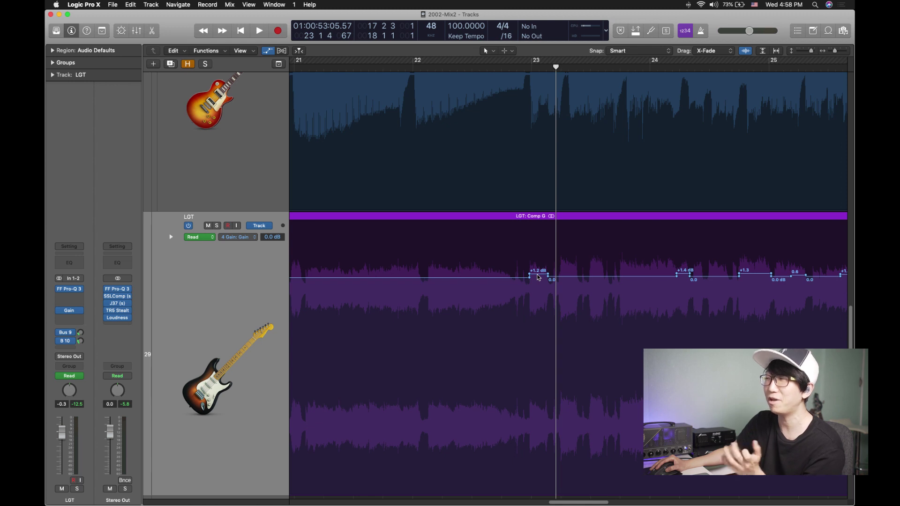
Set a cycle range from 22 4 2 to 24 1 1 around the LGT boost at bar 23 and listen to it.
drag(510, 61, 646, 63)
key(space)
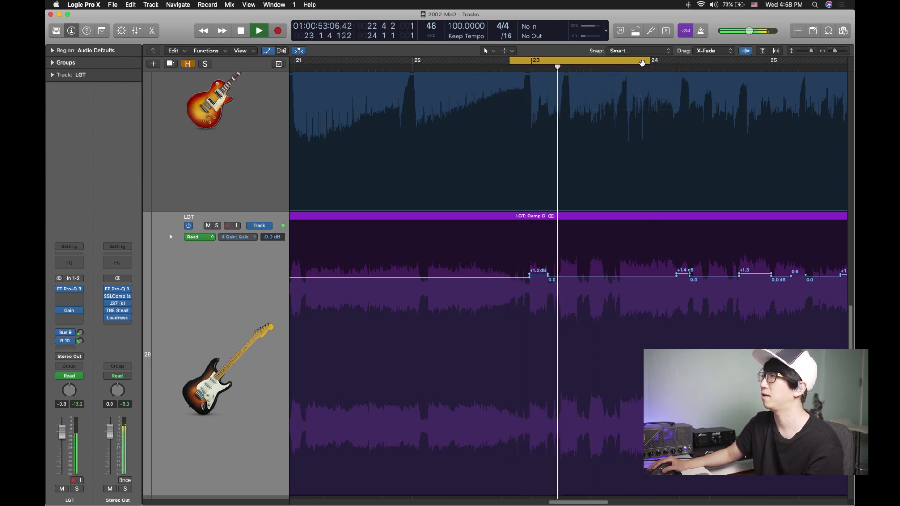
key(space)
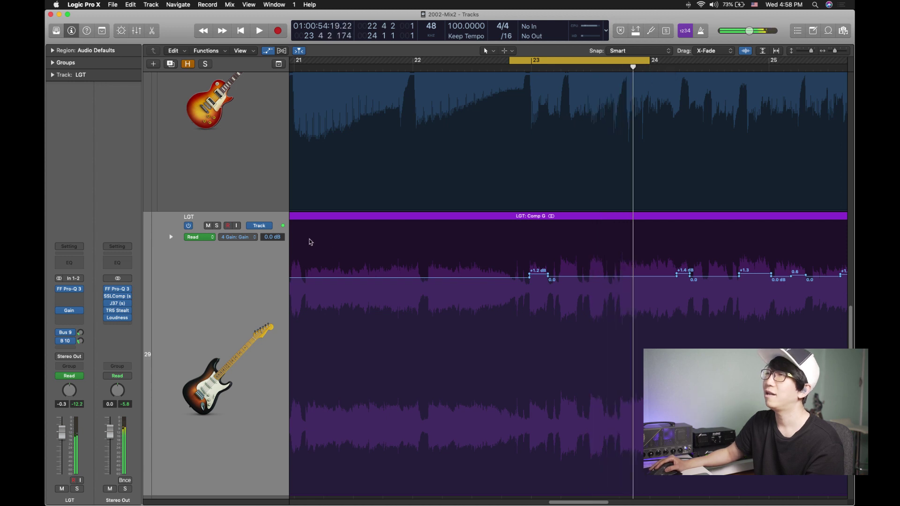
Compare the looped bar 23 passage with LGT's Gain automation turned off and back on.
click(223, 237)
key(space)
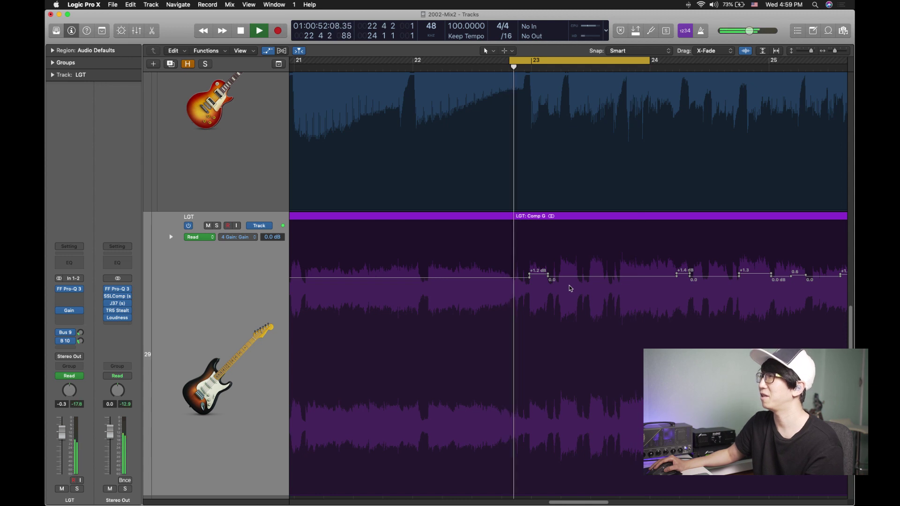
click(223, 237)
key(space)
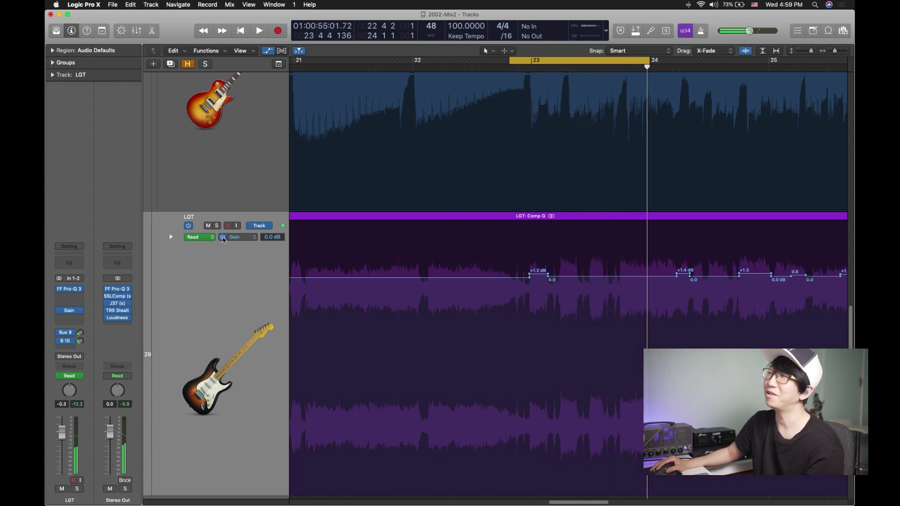
key(space)
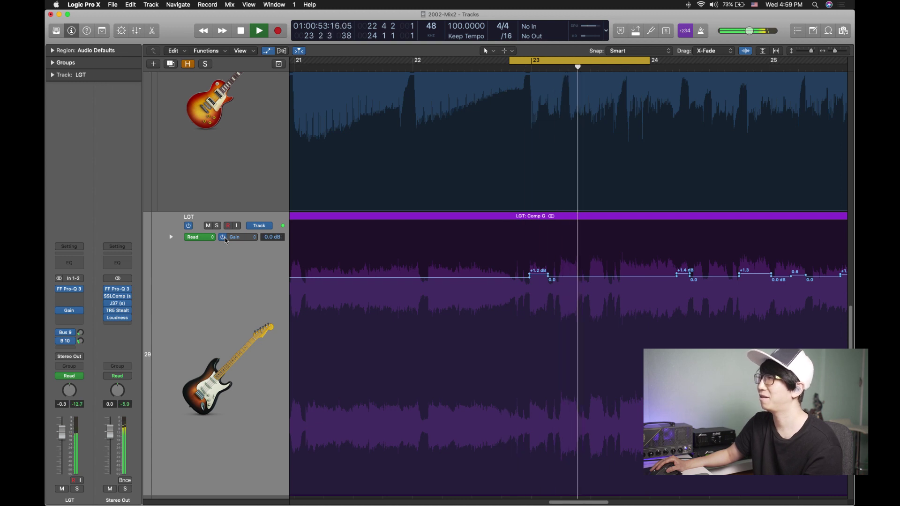
key(space)
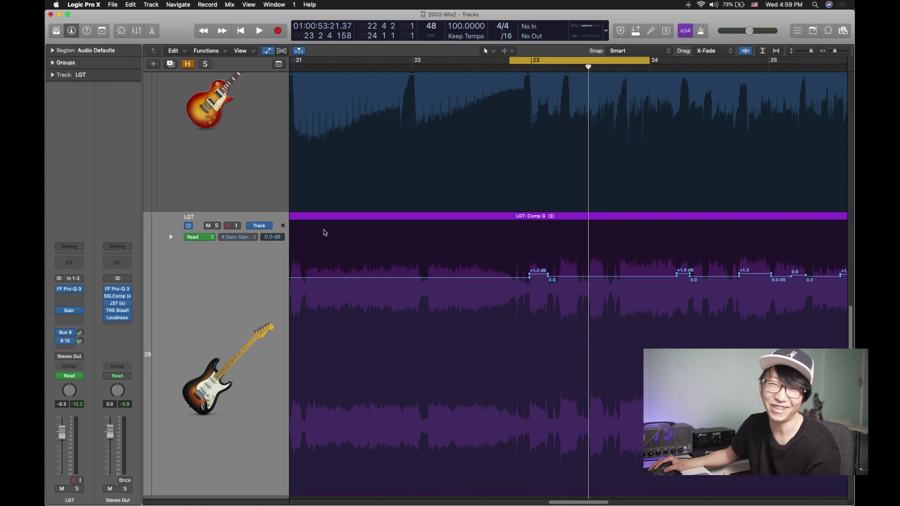
Turn off the cycle and play the full mix through LGT's gain boosts in bar 24, stopping at bar 25.
key(super+Left)
scroll(593, 116, right, 3)
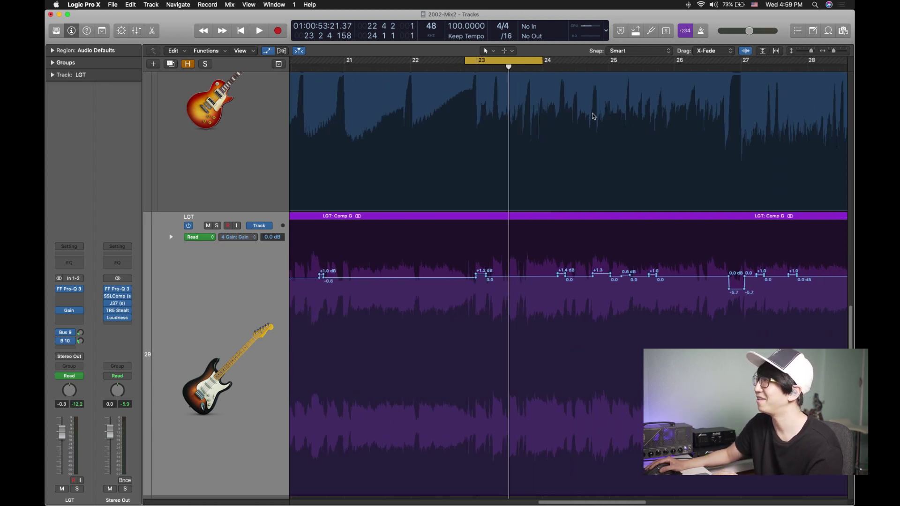
click(538, 60)
key(space)
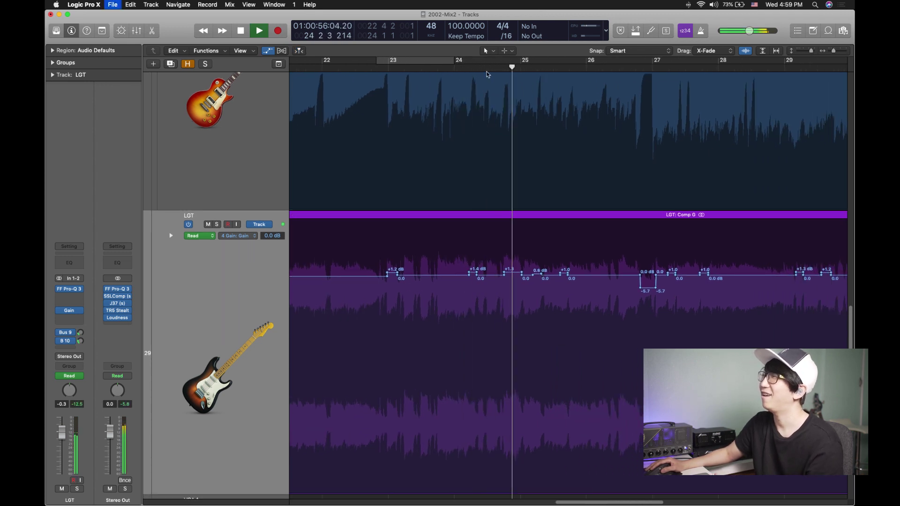
key(ctrl+period)
key(space)
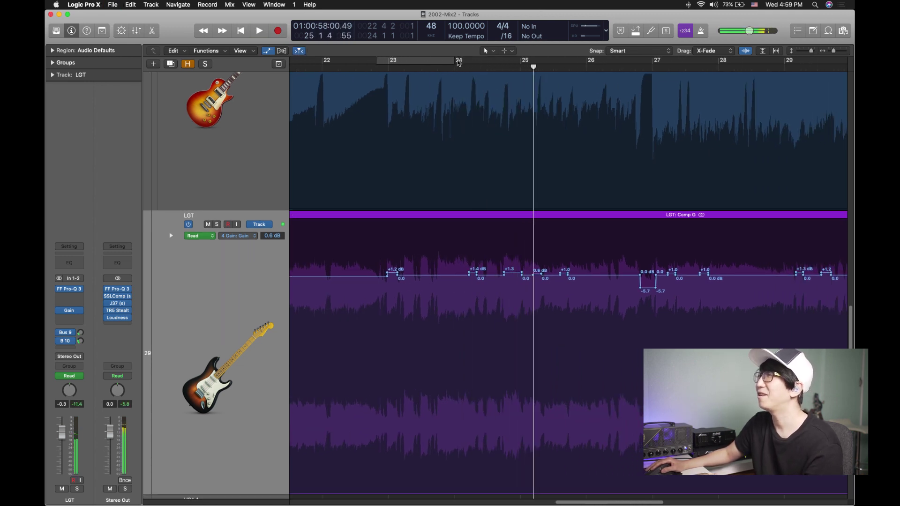
Set a cycle range from 24 1 1 to 24 3 3 around LGT's +1.4 dB boost, listen to it and inspect its automation.
drag(458, 63, 496, 79)
key(space)
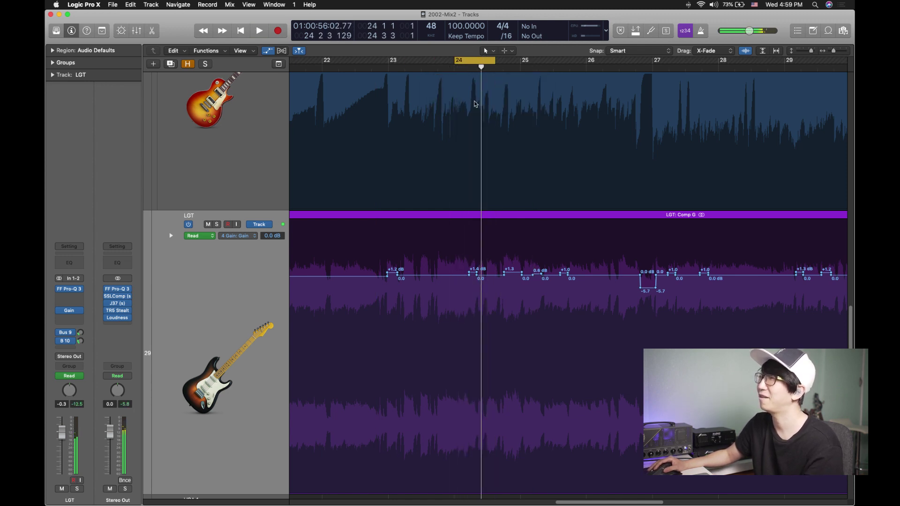
key(super+Right)
key(super+Right)
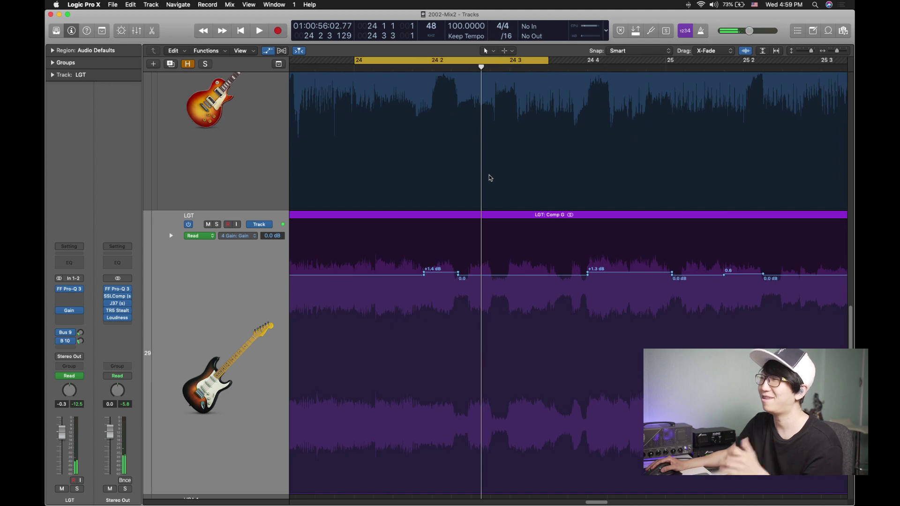
scroll(491, 174, down, 5)
scroll(504, 259, up, 5)
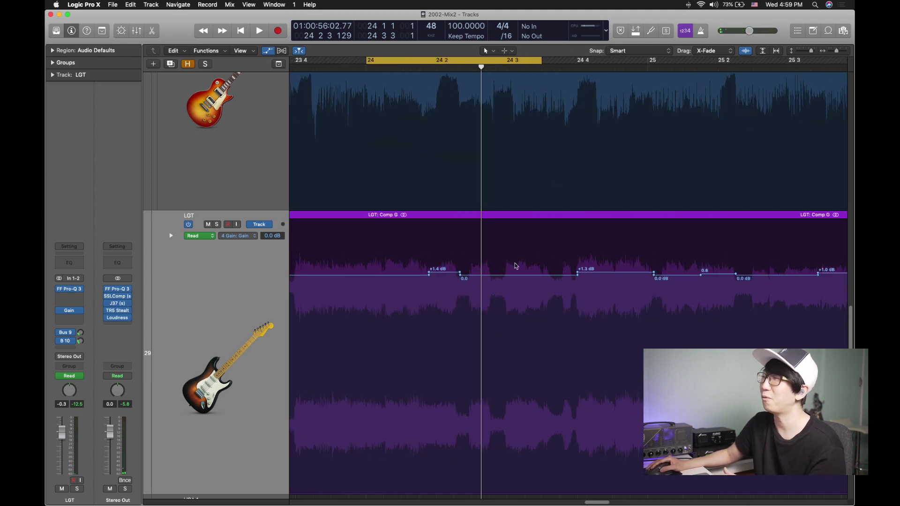
Turn off the cycle and play the full mix from bar 24 past LGT's gain dip just before bar 27.
click(459, 61)
key(space)
key(super+Left)
key(super+Left)
key(super+Left)
key(super+Left)
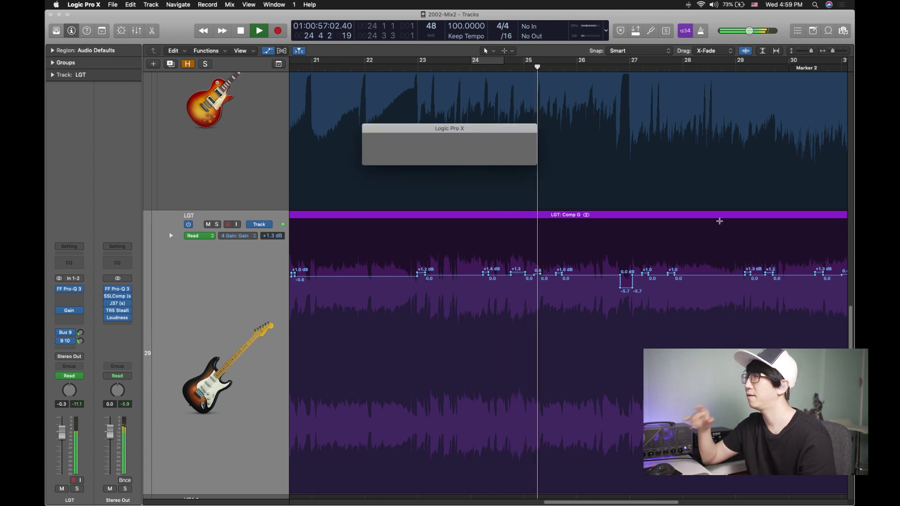
key(super+Right)
key(super+Right)
key(super+Right)
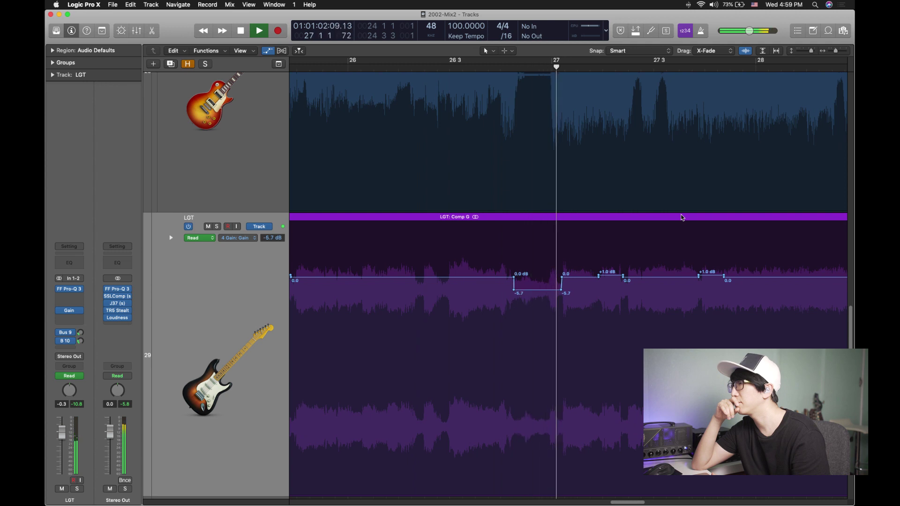
key(space)
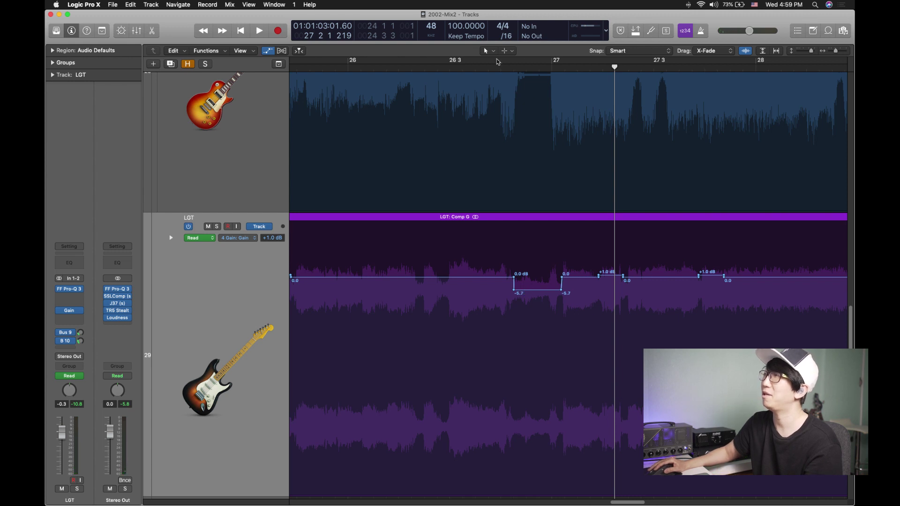
Cycle 26 3 4 60 to 27 1 2 201 around LGT's gain dip, solo LGT and compare its Gain automation off and on.
drag(498, 61, 575, 61)
key(space)
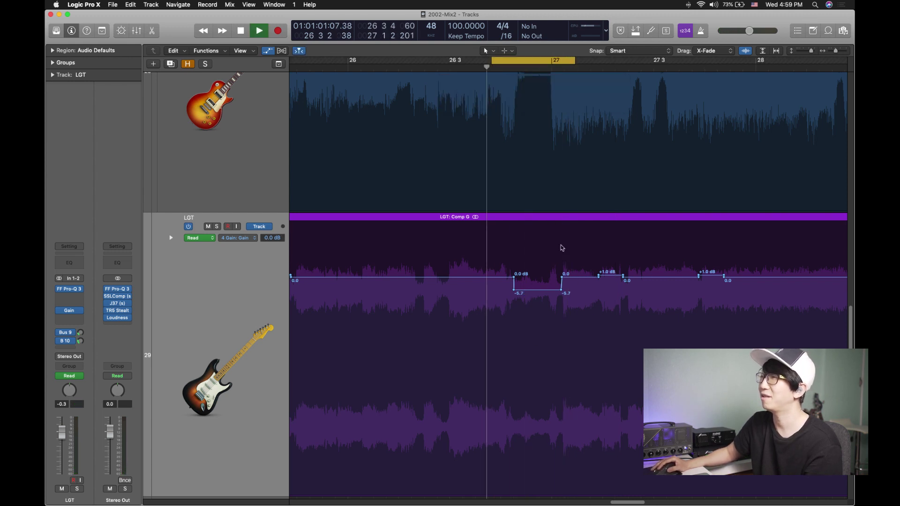
key(space)
key(s)
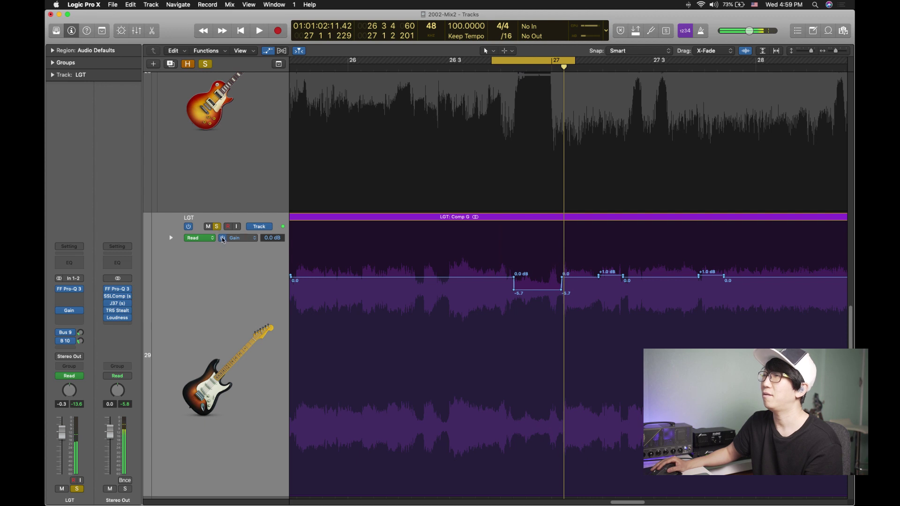
click(223, 238)
key(space)
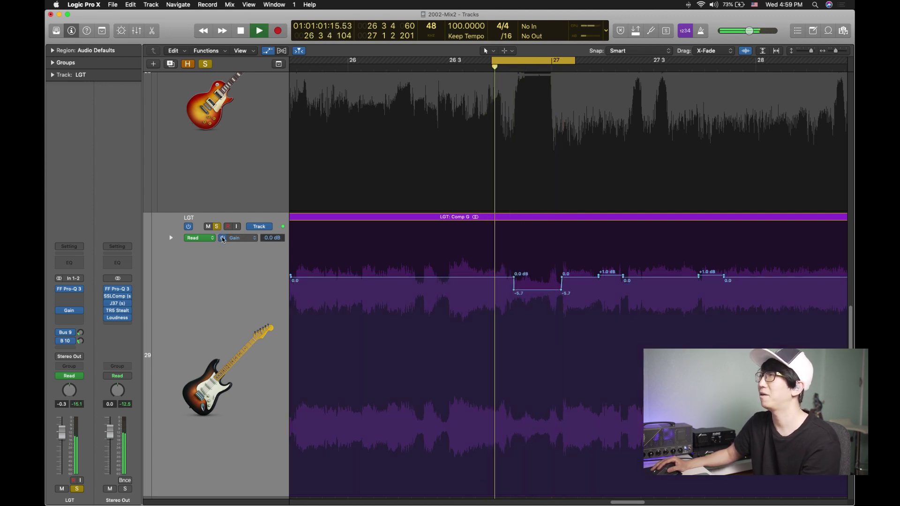
Save the project, turn off the cycle and play the soloed LGT track from 26 4 1.
key(super+s)
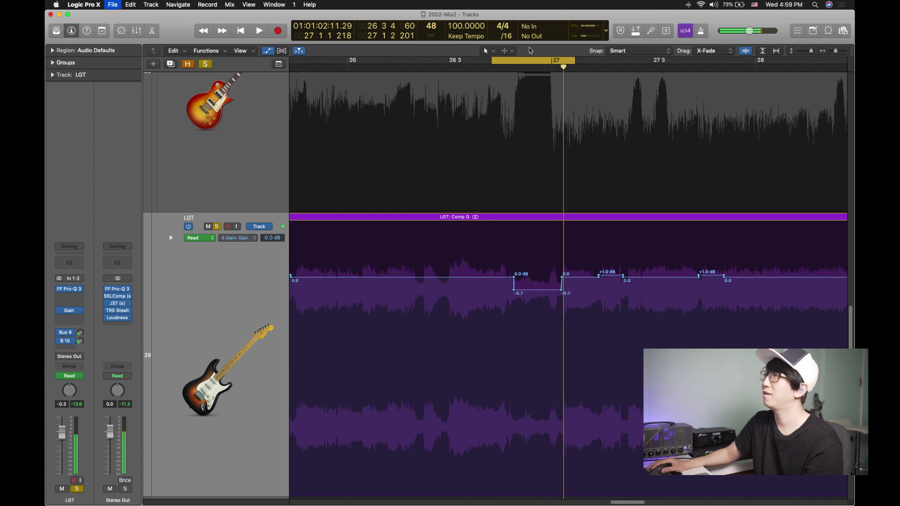
click(527, 62)
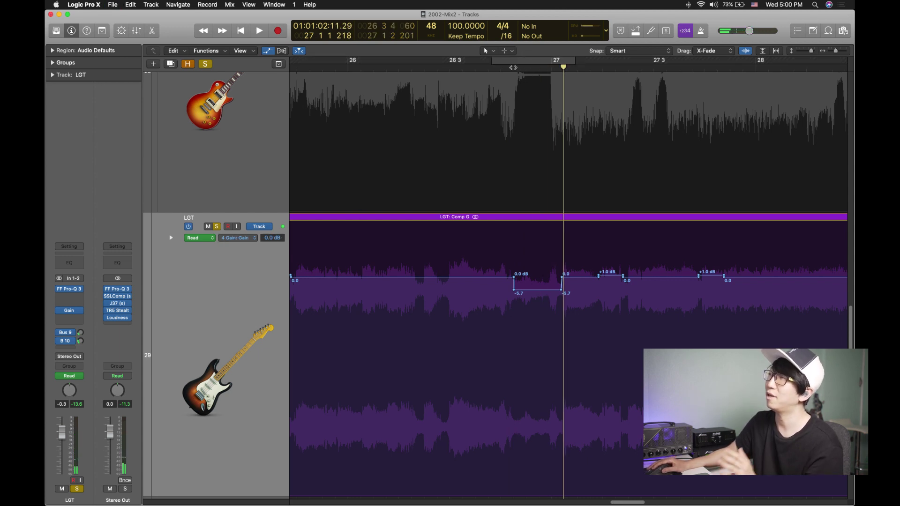
click(507, 66)
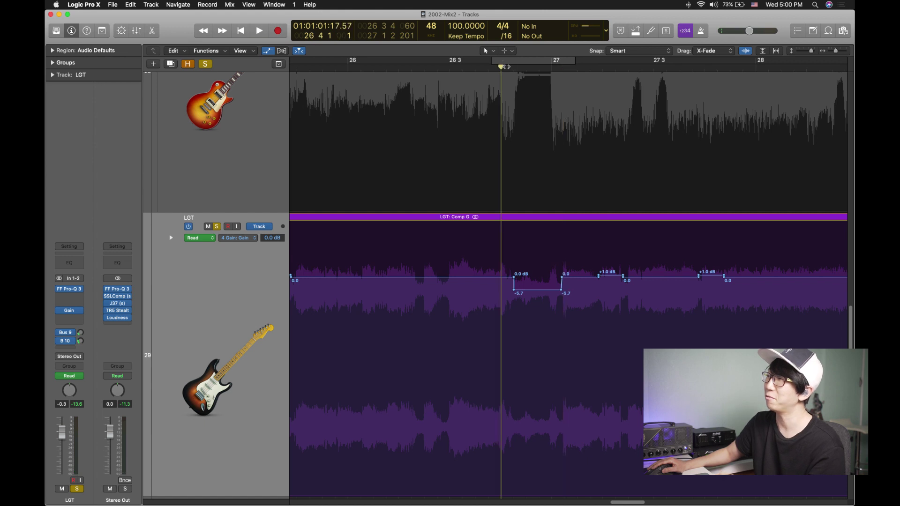
key(space)
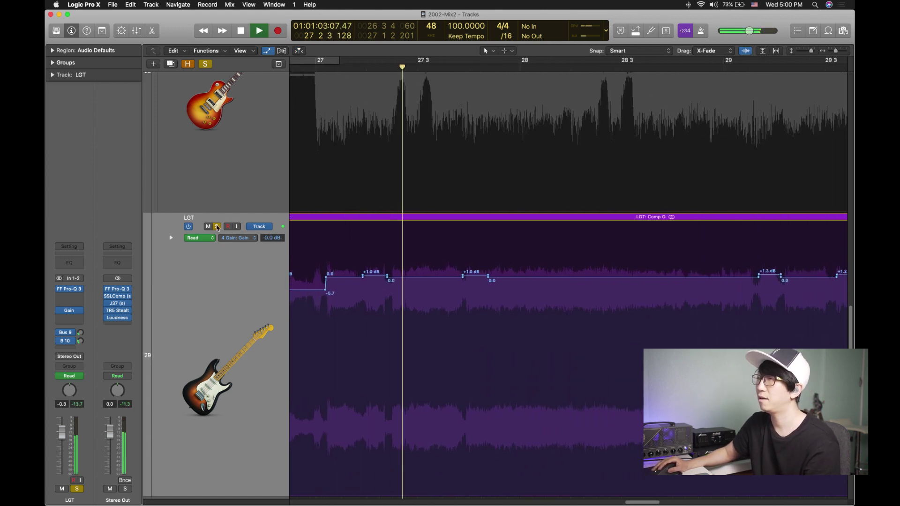
Unsolo LGT, save the project and keep playing the full mix through LGT's boosts to bar 32.
key(s)
key(z)
key(super+s)
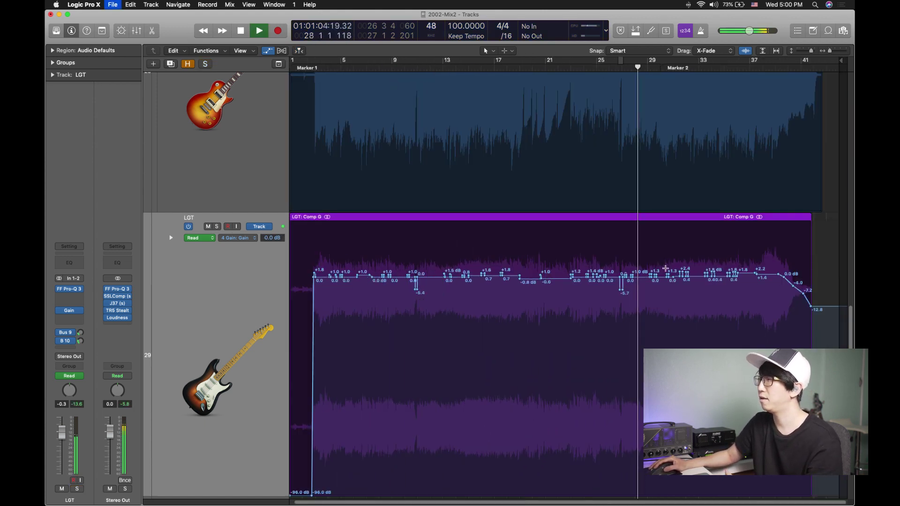
key(z)
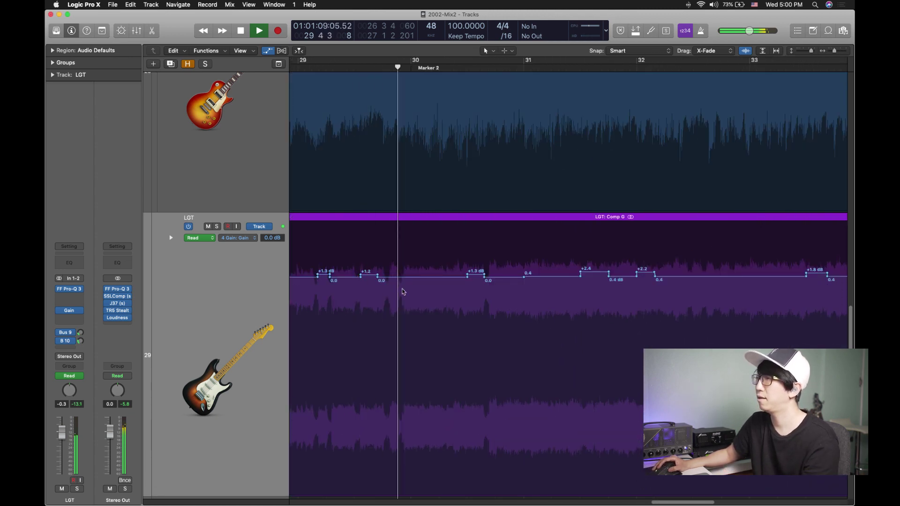
key(super+s)
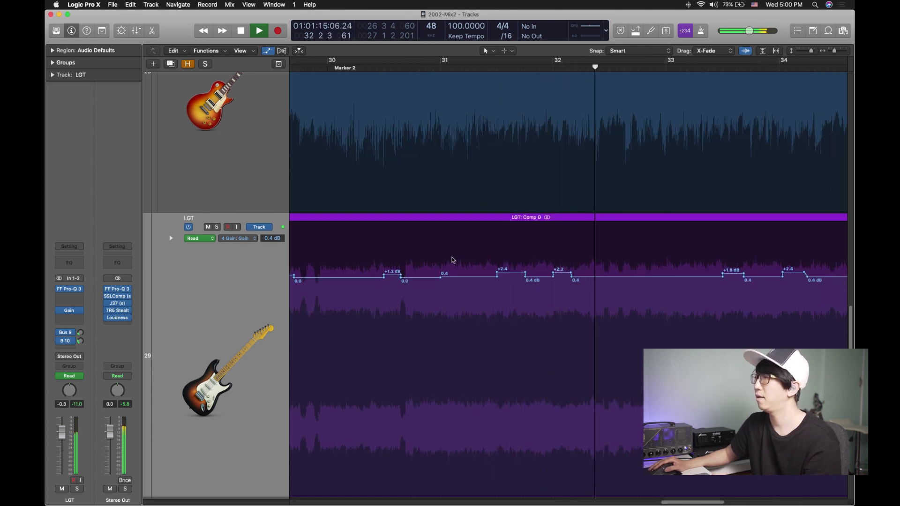
Set a cycle range from 31 2 1 81 to 32 2 2 161, solo LGT and listen to its two gain boosts.
key(space)
drag(480, 62, 592, 62)
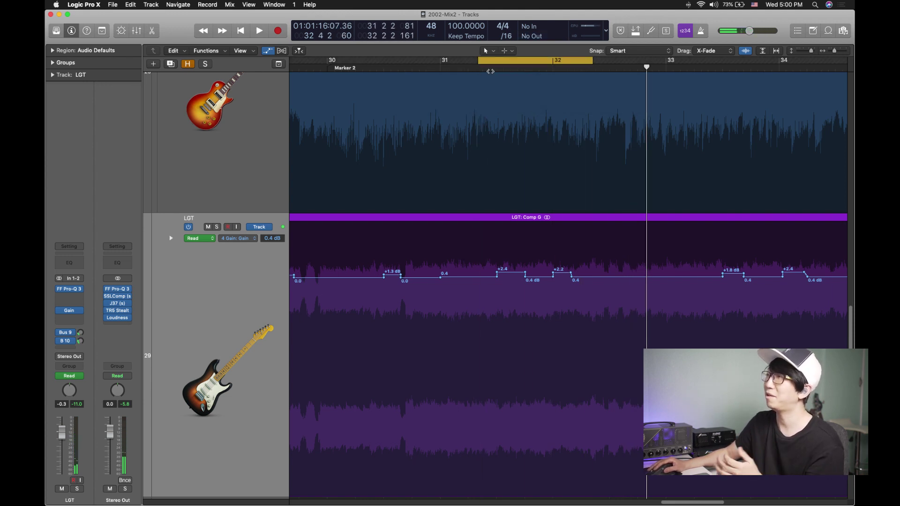
drag(478, 60, 471, 60)
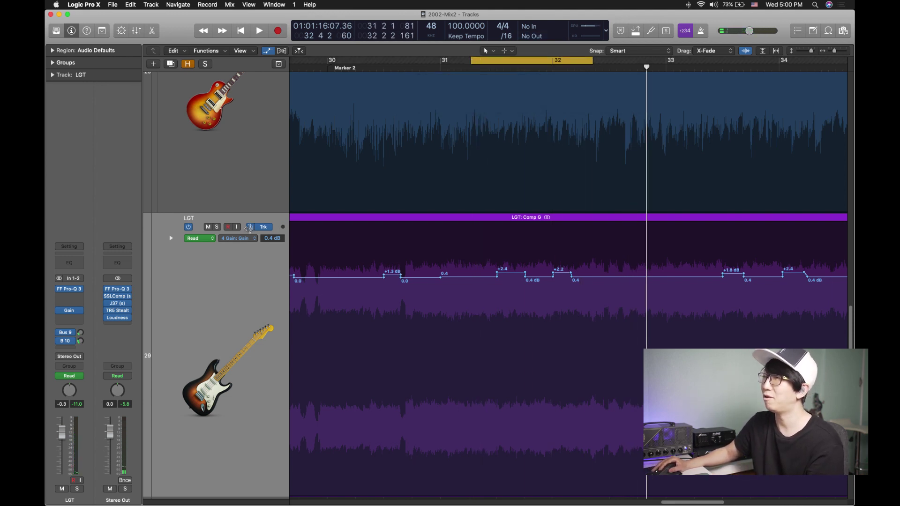
click(218, 228)
key(space)
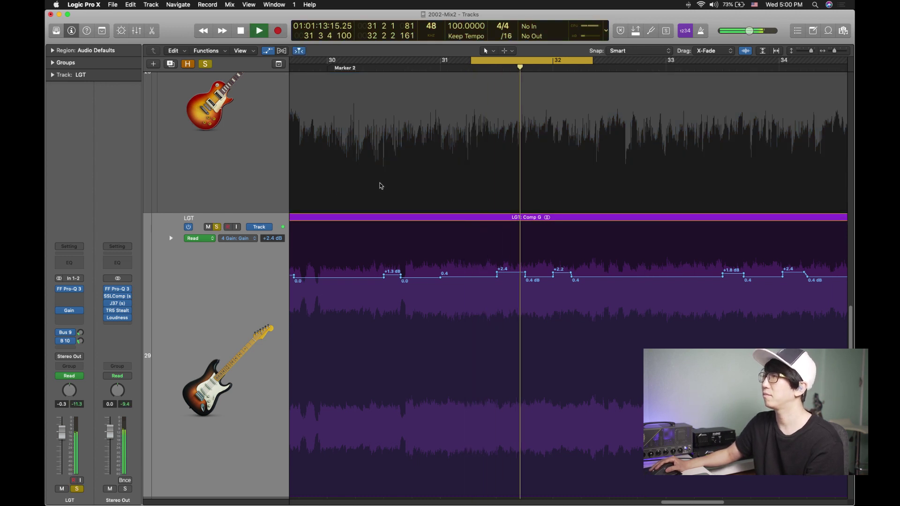
key(space)
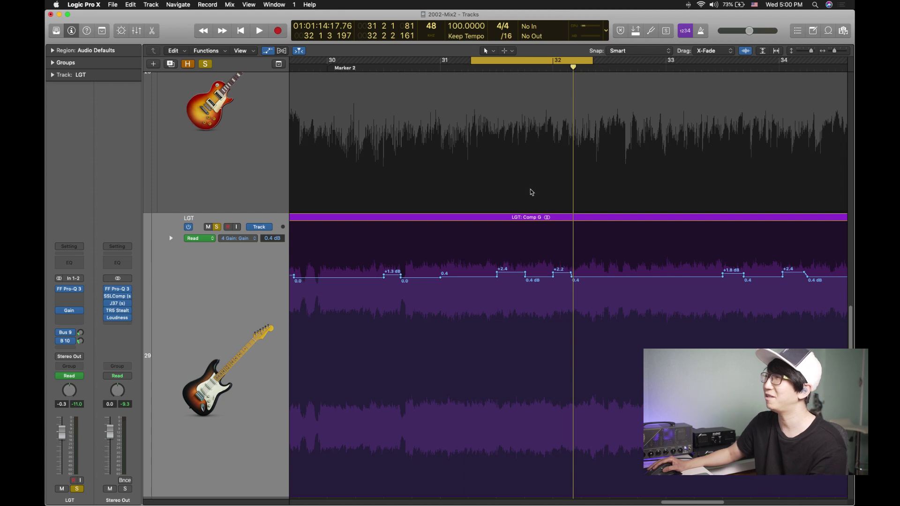
key(space)
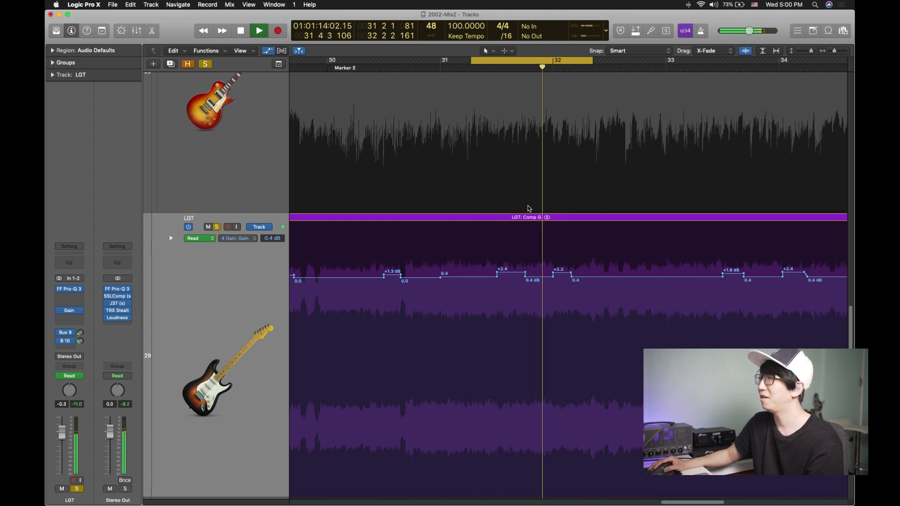
key(space)
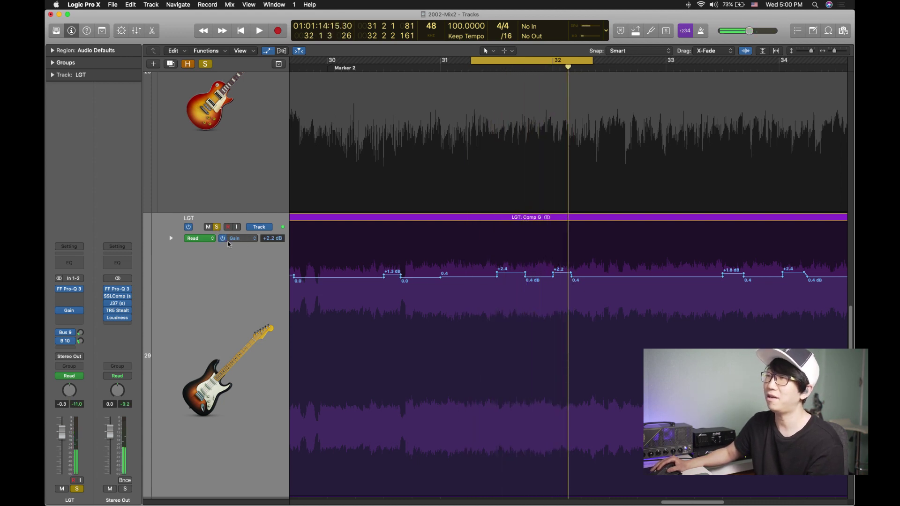
Compare the soloed bar 31 passage with LGT's Gain automation turned off and back on.
click(223, 239)
key(space)
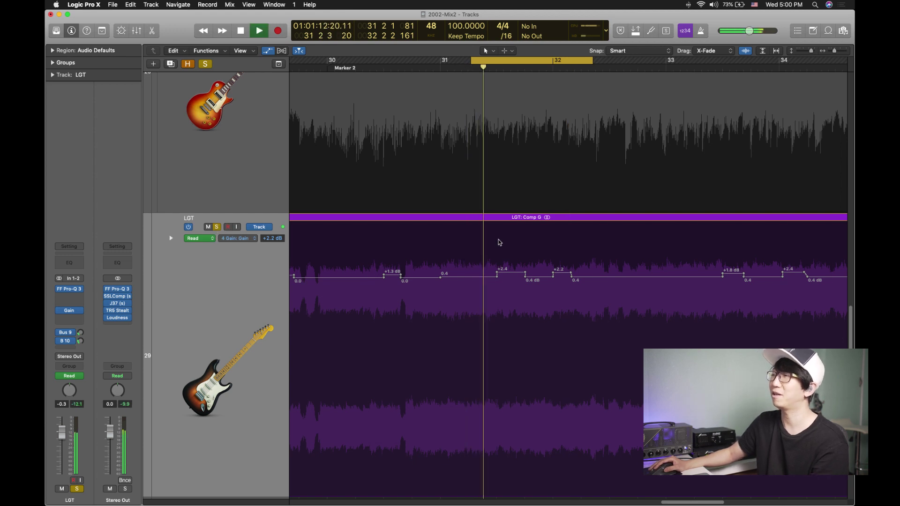
key(space)
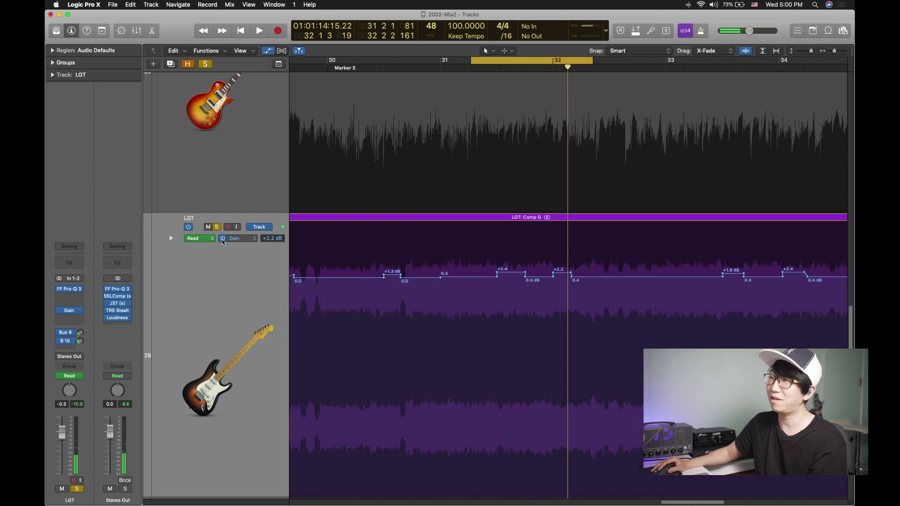
key(space)
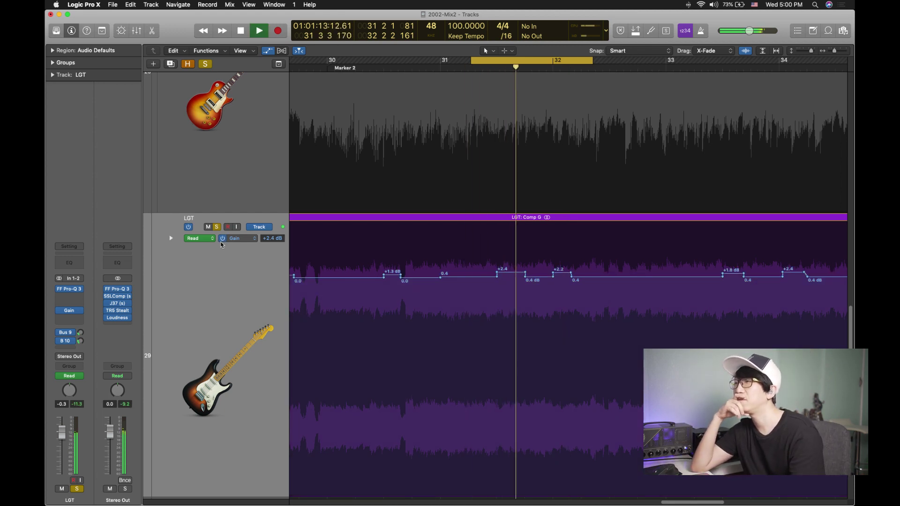
key(space)
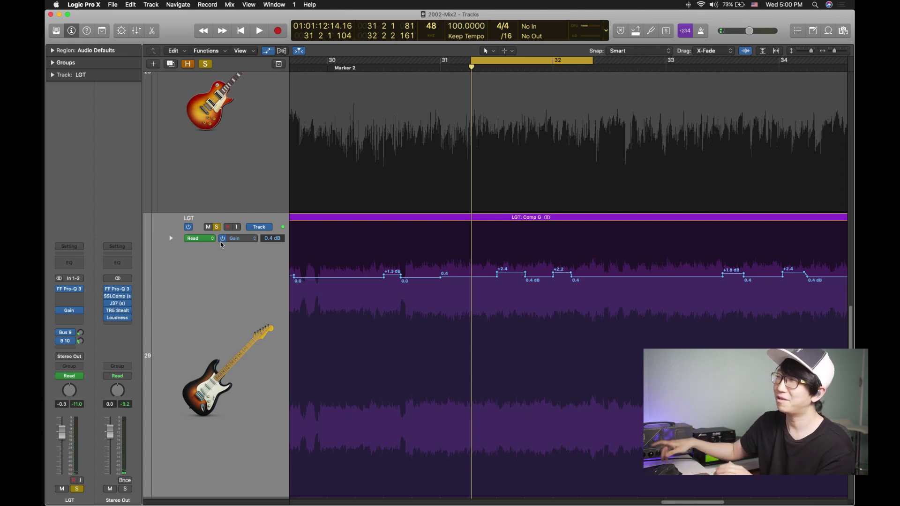
Turn off the cycle, unsolo LGT and play the full mix from 33 2 4 to bar 37, following its gain automation.
drag(501, 62, 684, 163)
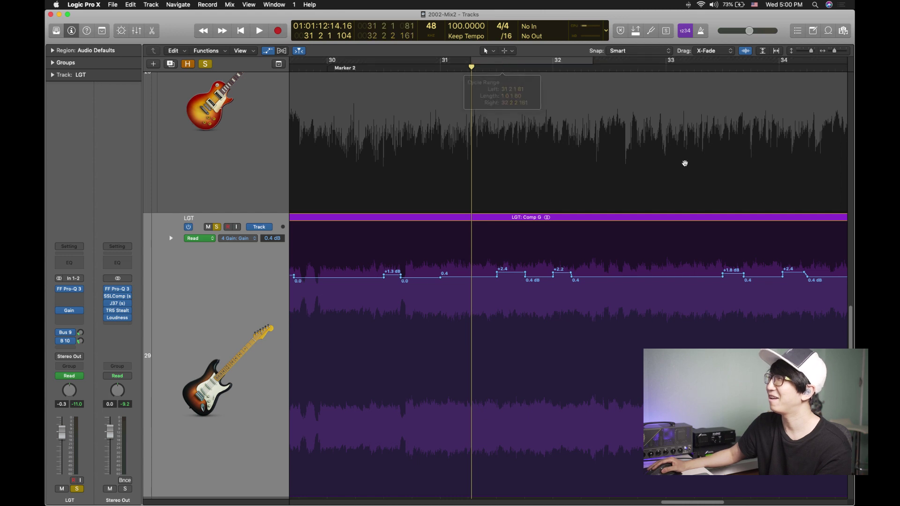
scroll(626, 104, right, 3)
click(605, 67)
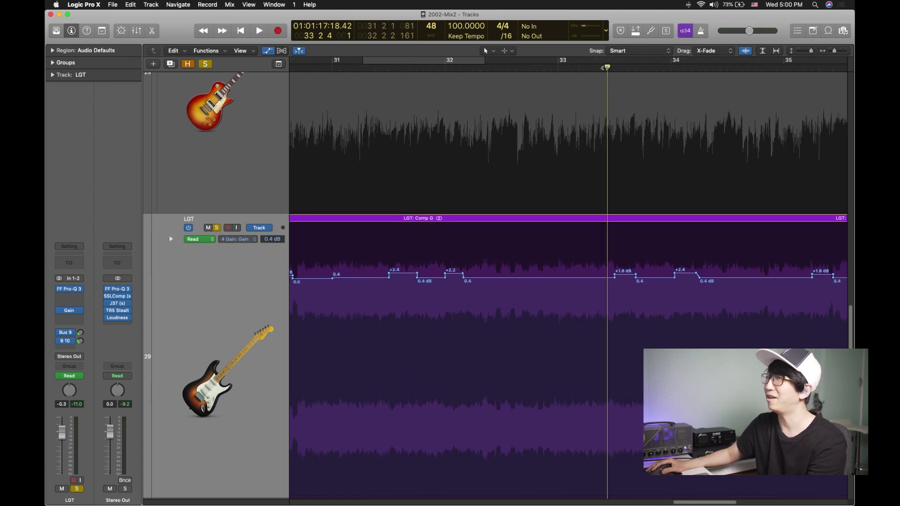
key(s)
key(super+Left)
key(super+Left)
key(space)
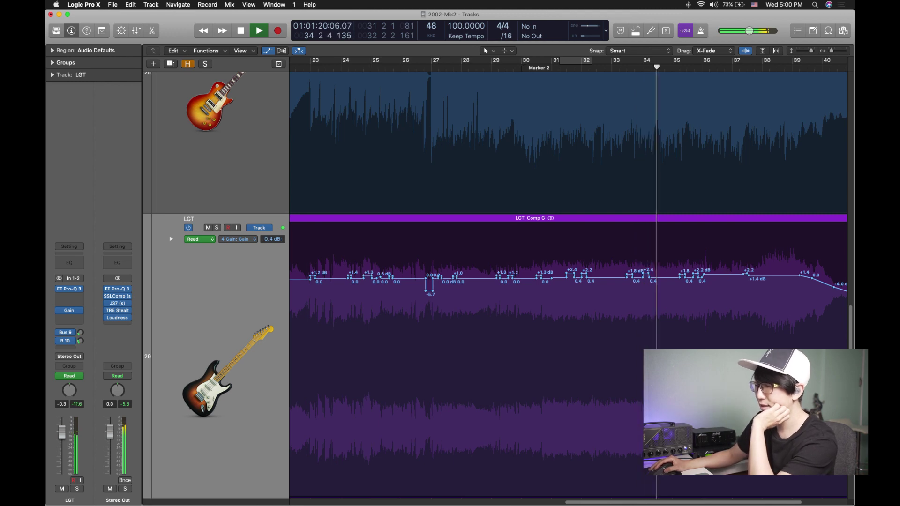
scroll(656, 253, right, 2)
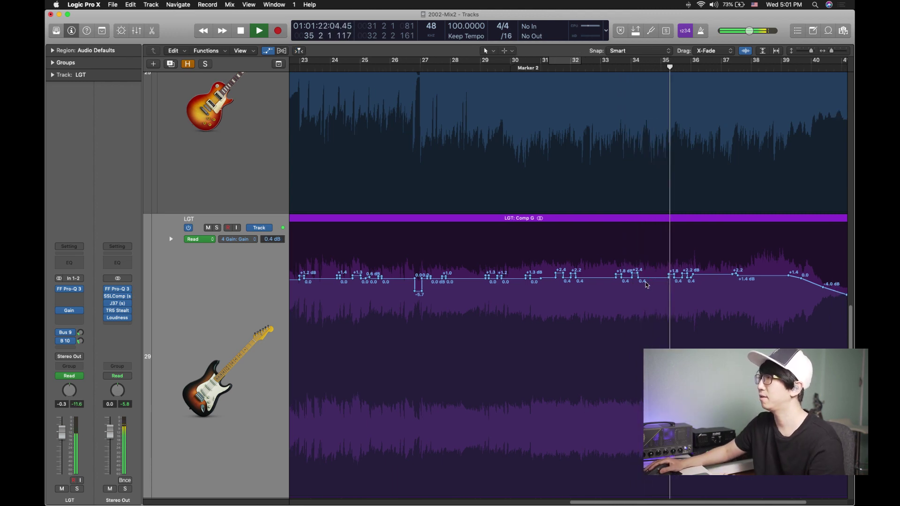
scroll(656, 253, up, 5)
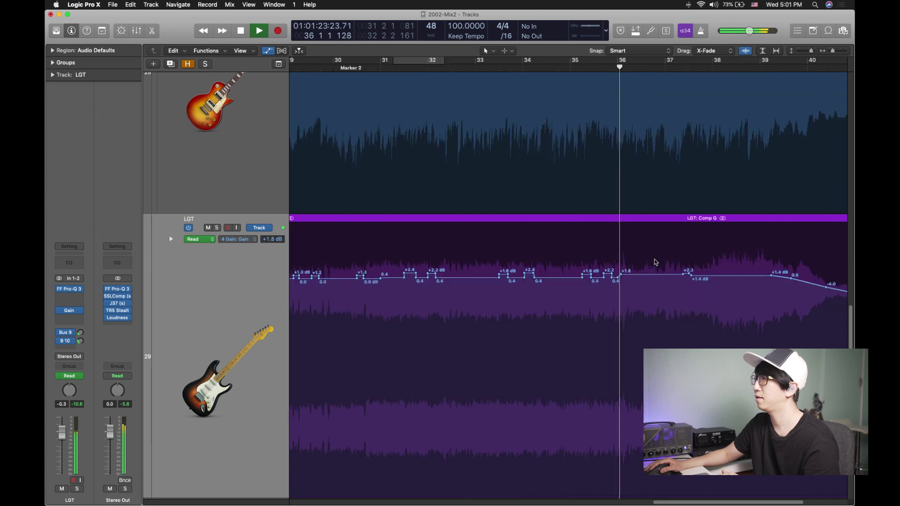
scroll(654, 265, up, 5)
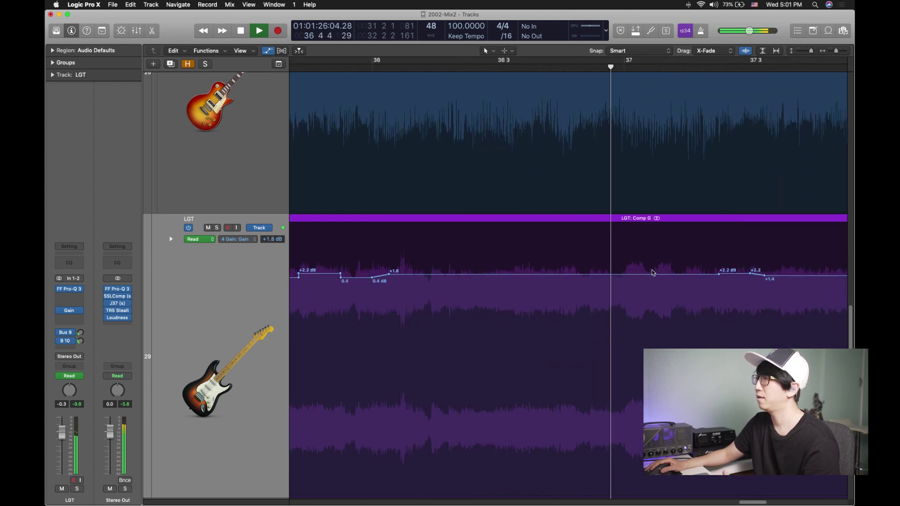
Keep playing the full mix along LGT's gain automation, stop in bar 38 and look over the curve from bar 36.
scroll(646, 292, down, 3)
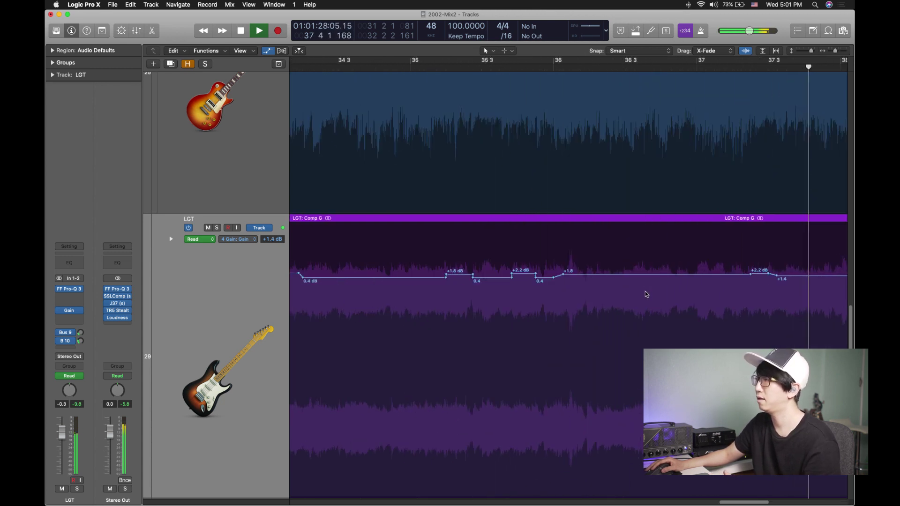
key(space)
scroll(645, 294, right, 3)
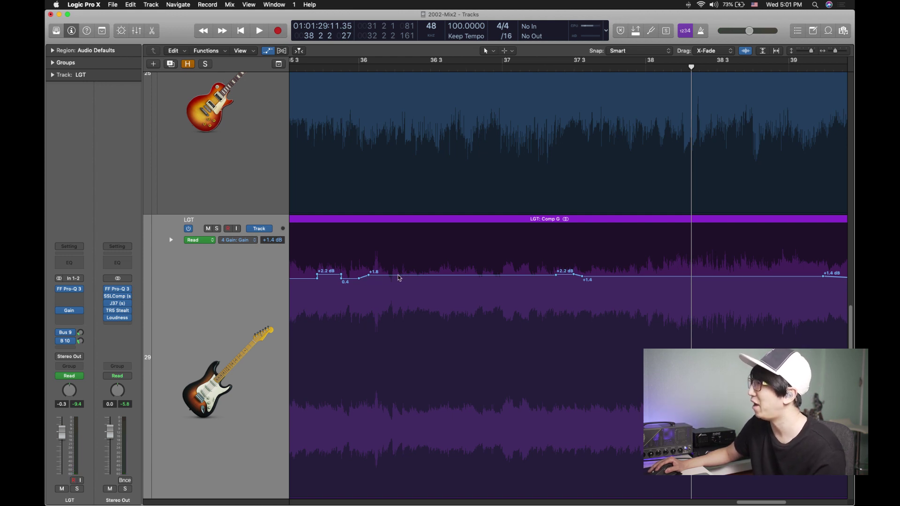
scroll(572, 279, right, 2)
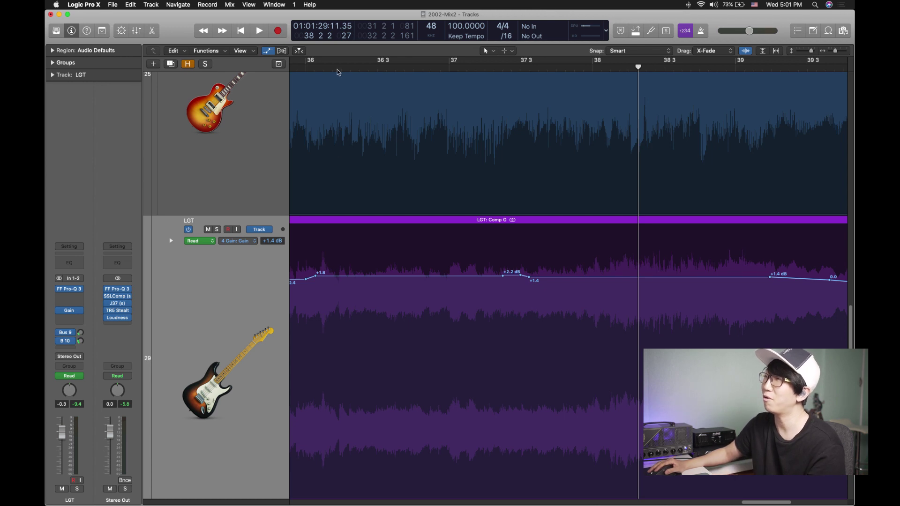
Play the full mix from bar 36 to bar 40, following LGT's gain automation into its descending fade.
click(305, 67)
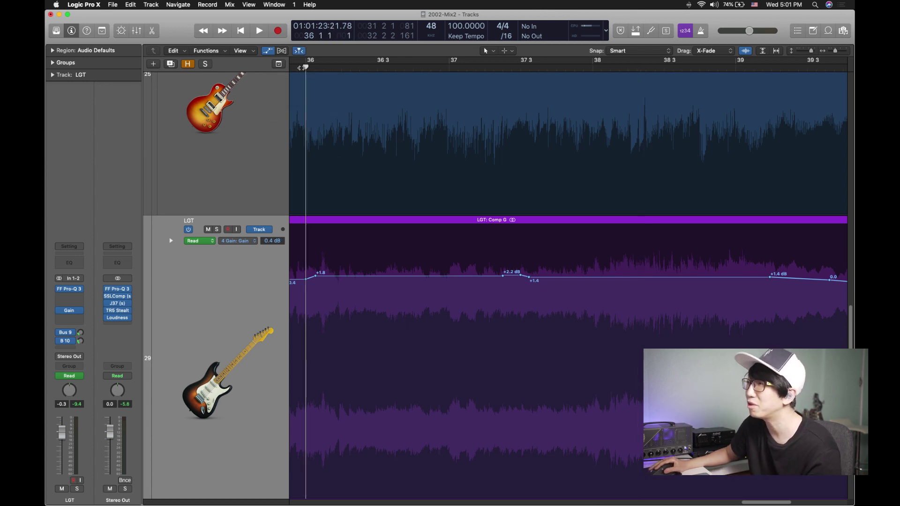
key(space)
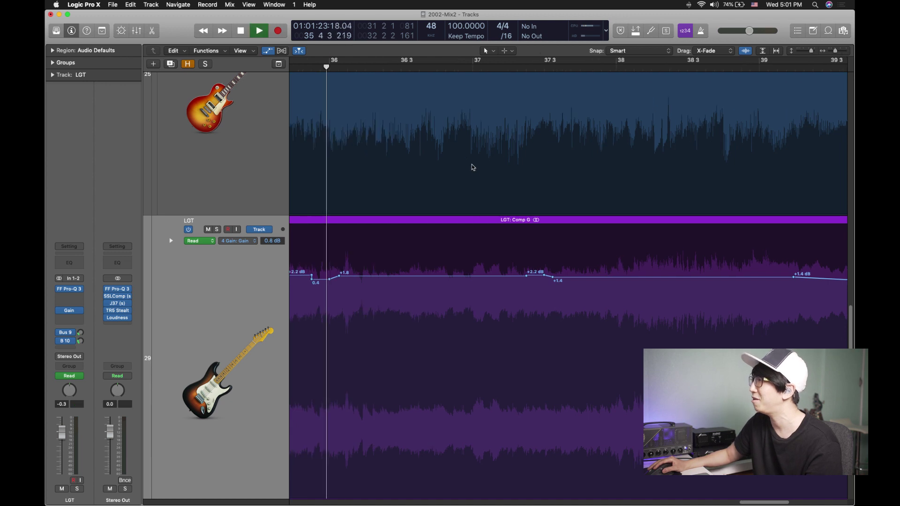
key(z)
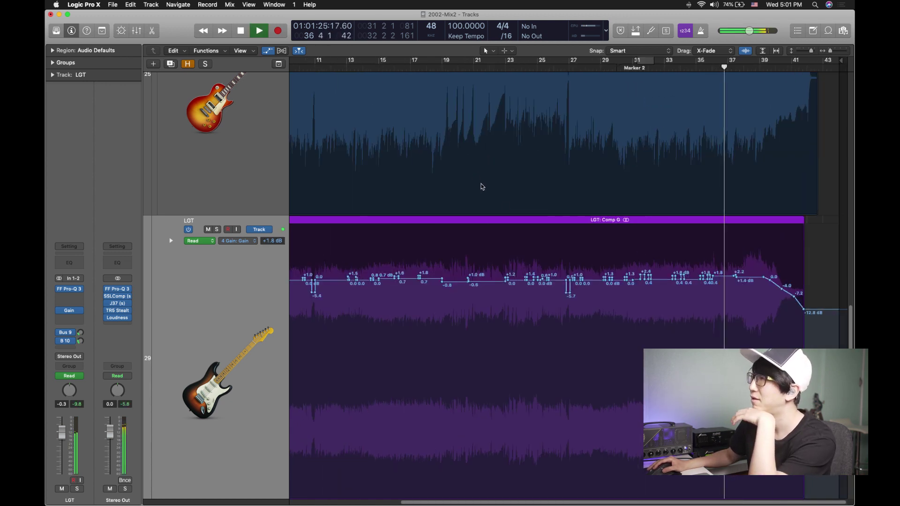
key(z)
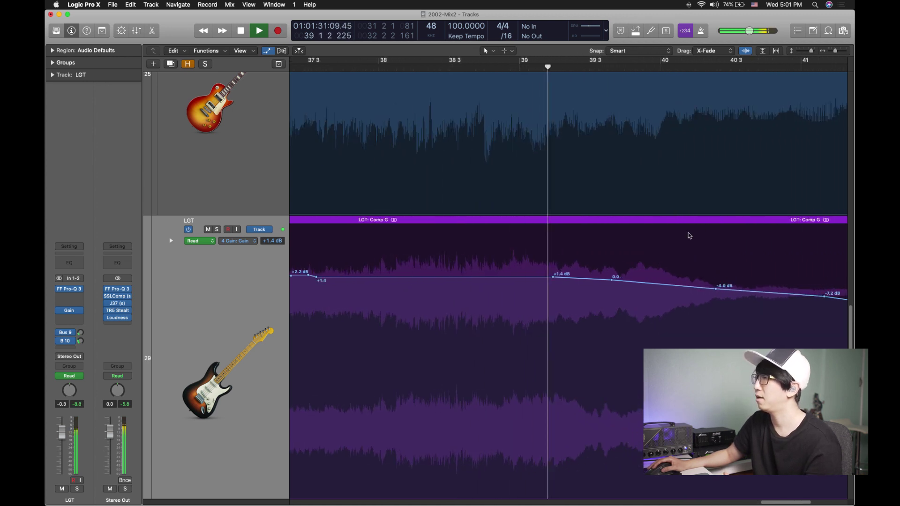
key(z)
key(z)
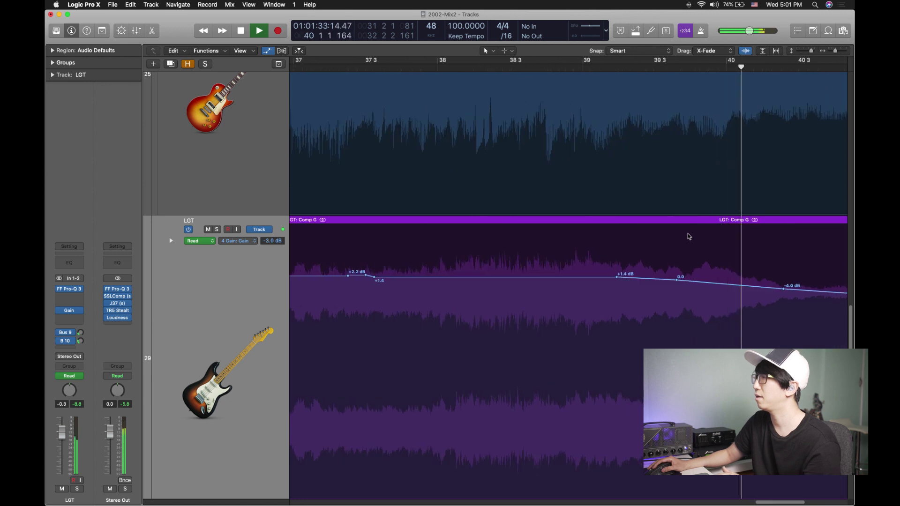
key(space)
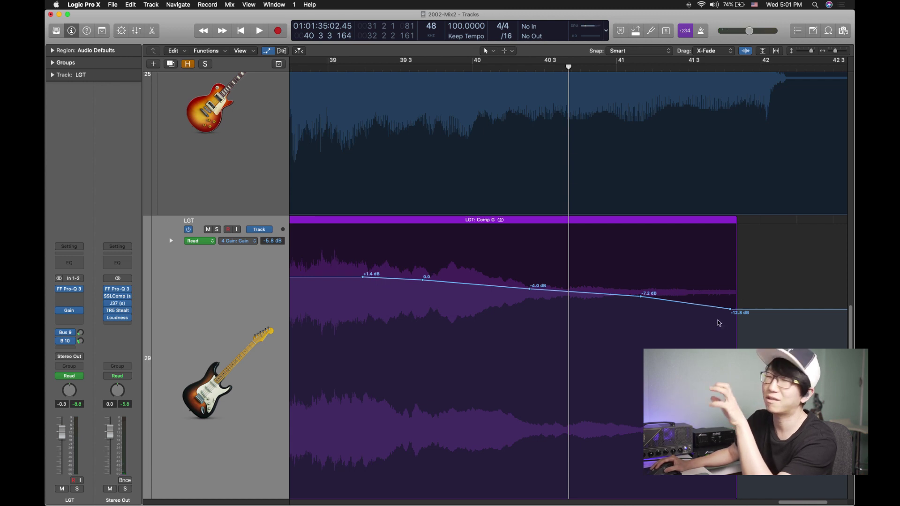
Select the VCA 1 track and briefly solo it while examining its volume automation across the song.
key(z)
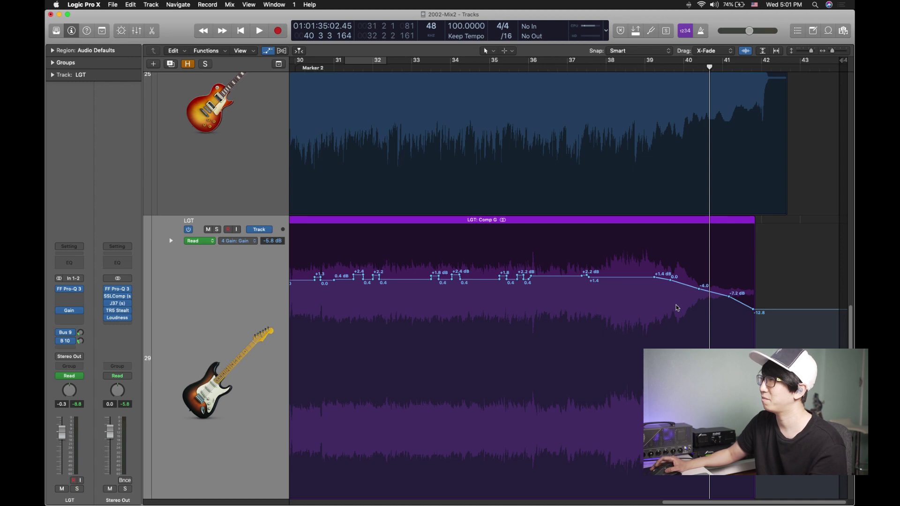
key(z)
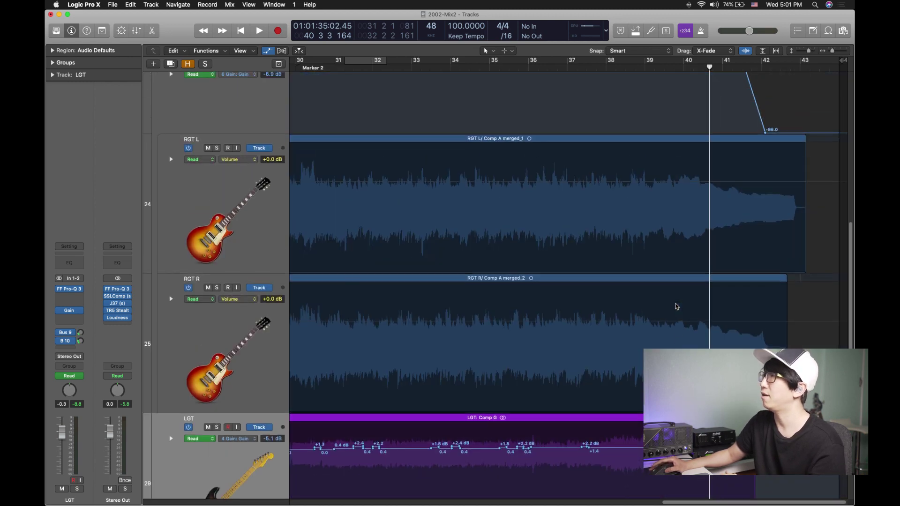
scroll(677, 305, down, 10)
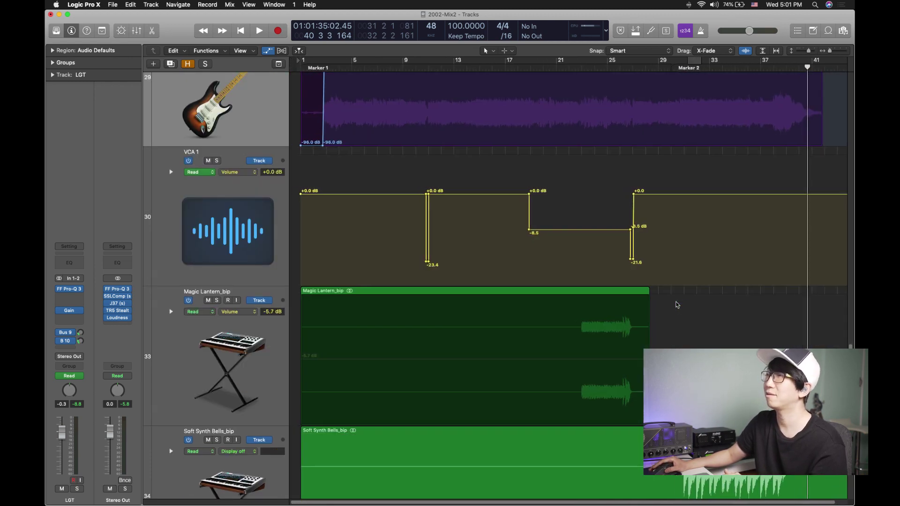
click(277, 195)
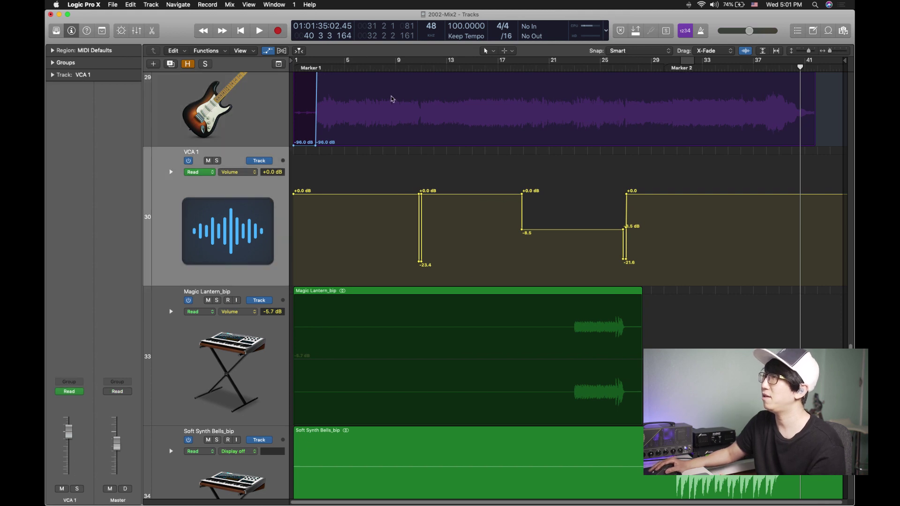
click(216, 160)
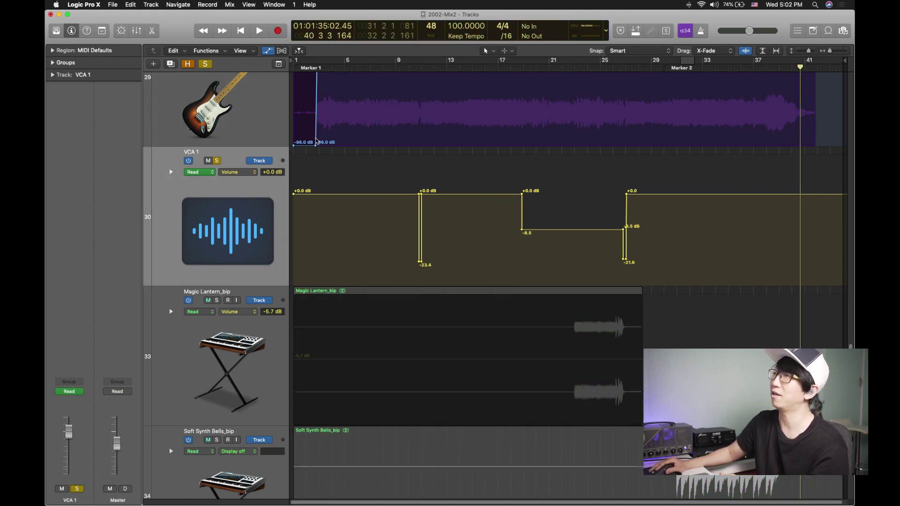
click(217, 162)
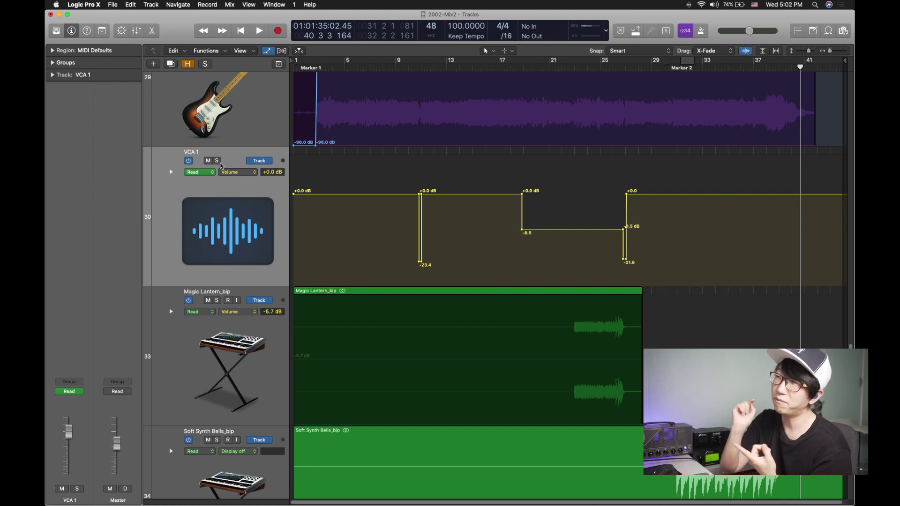
scroll(220, 164, left, 1)
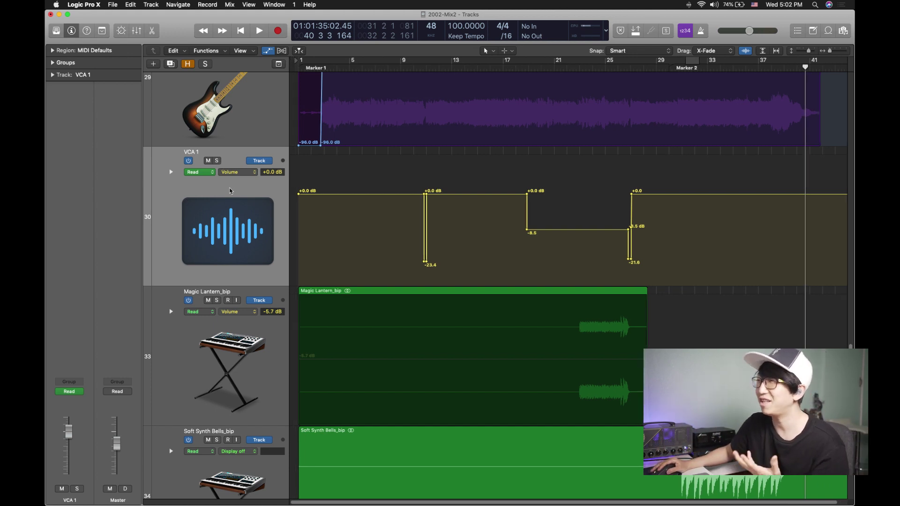
scroll(231, 192, right, 1)
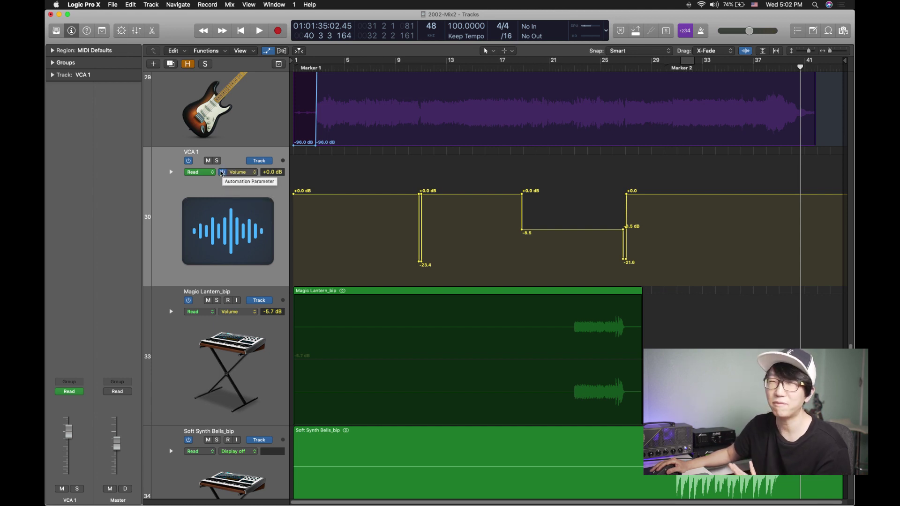
Play the full mix from just before bar 10 through VCA 1's volume dip and stop at bar 11.
click(406, 68)
key(space)
key(super+Right)
key(super+Right)
key(super+Right)
key(super+Right)
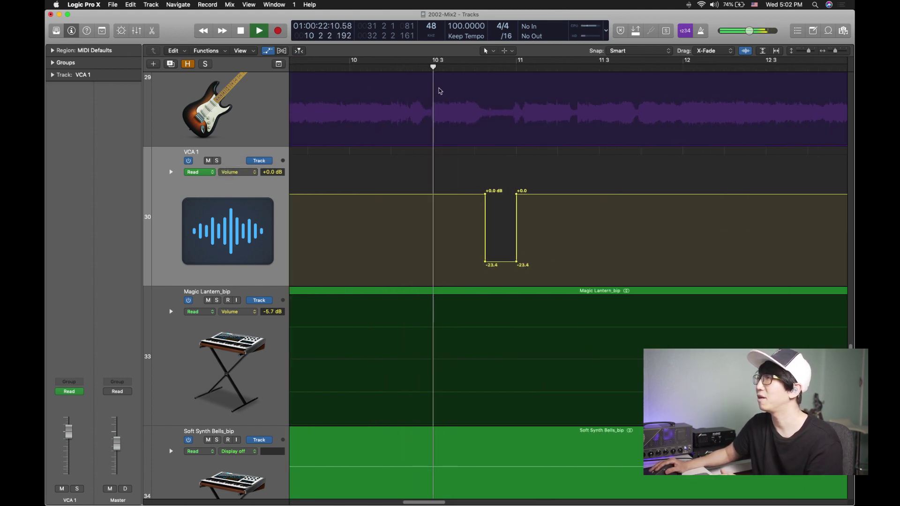
key(space)
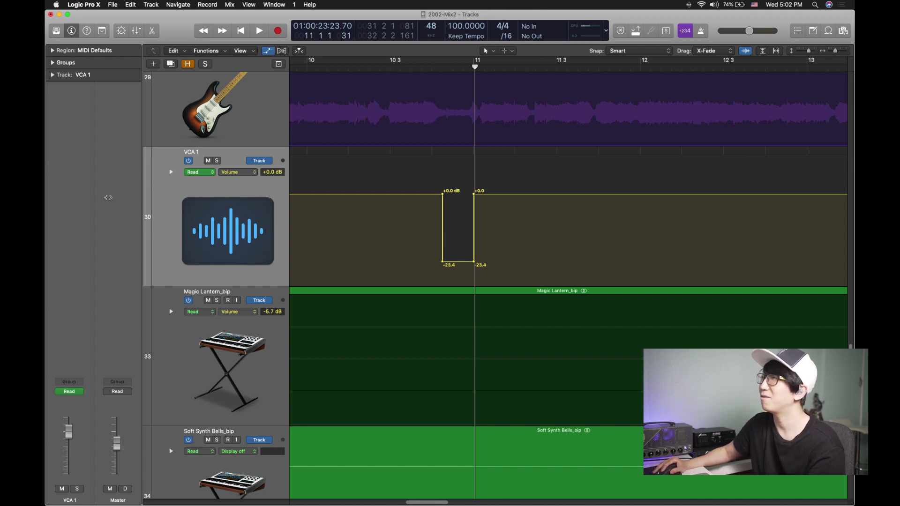
Turn off VCA 1's Volume automation and replay the full mix from just before 10 3 into bar 11.
click(222, 173)
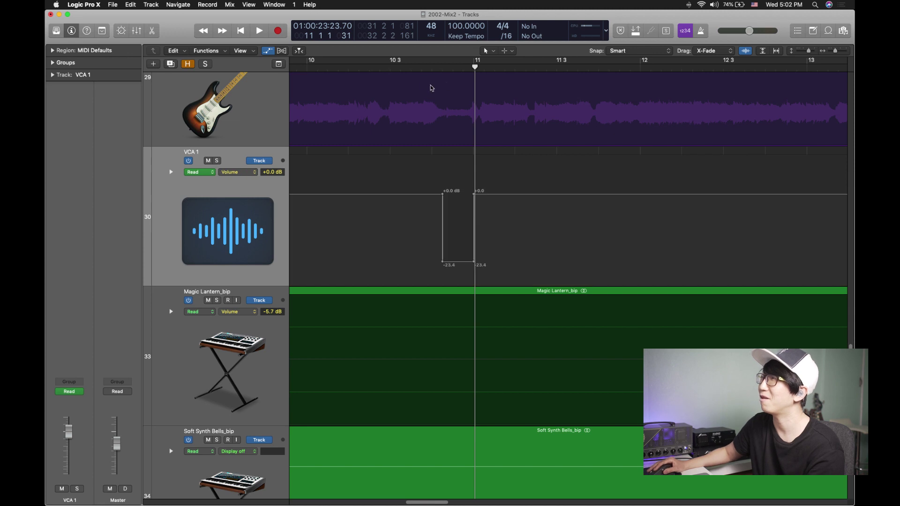
click(382, 68)
key(space)
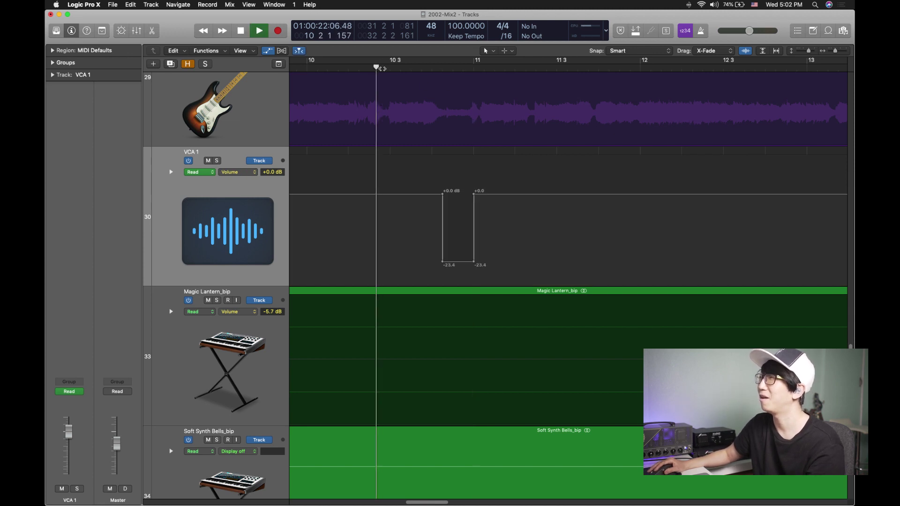
scroll(385, 68, right, 1)
key(space)
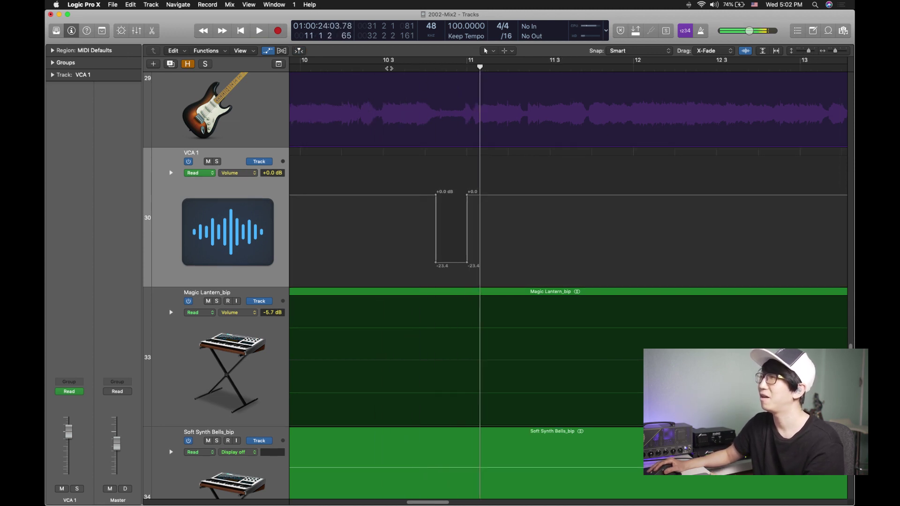
Cycle from 10 4 1 182 to 11 1 1 1, comparing the passage with VCA 1's Volume automation off and back on.
drag(435, 63, 465, 67)
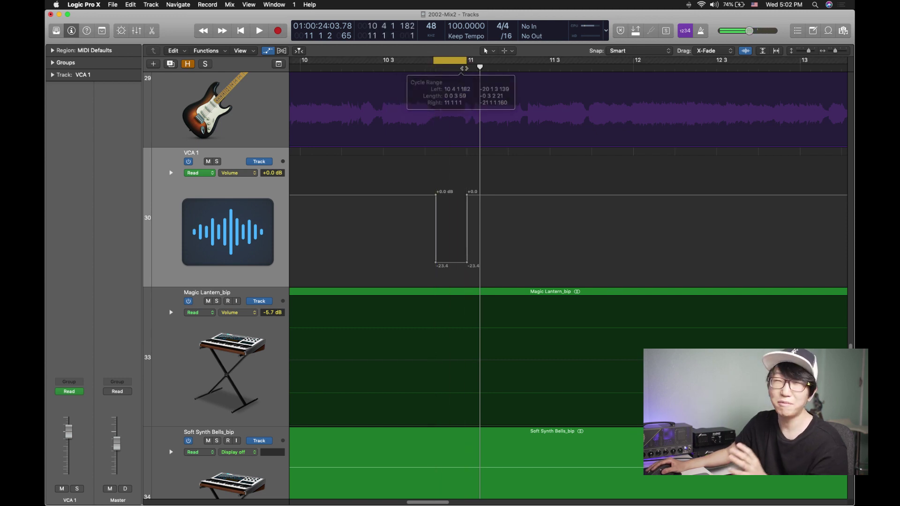
key(space)
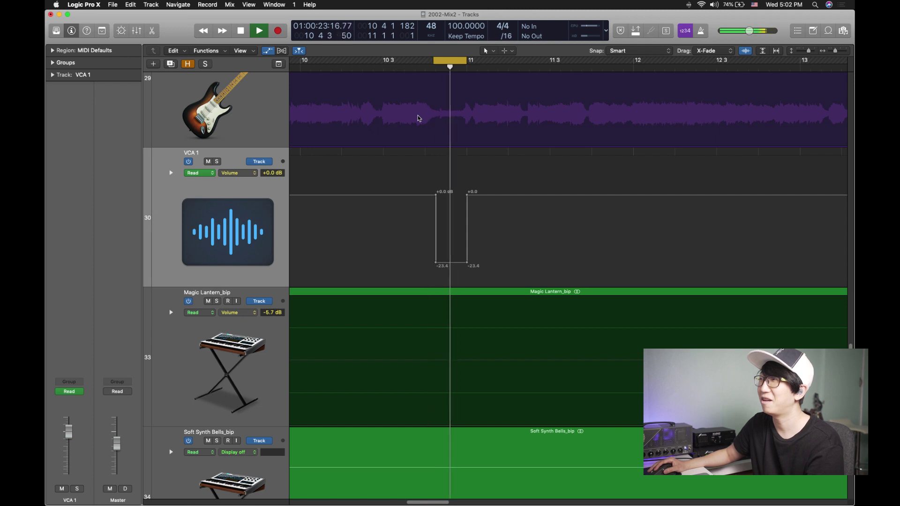
key(space)
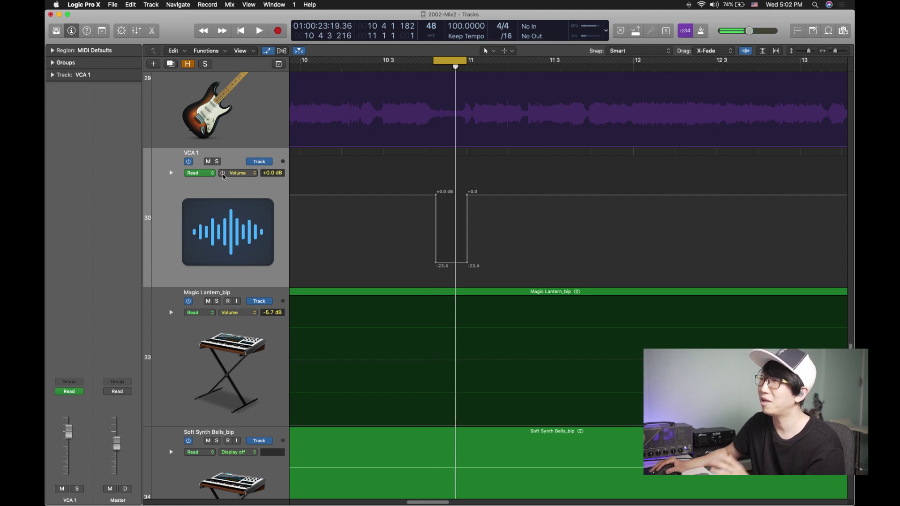
click(223, 173)
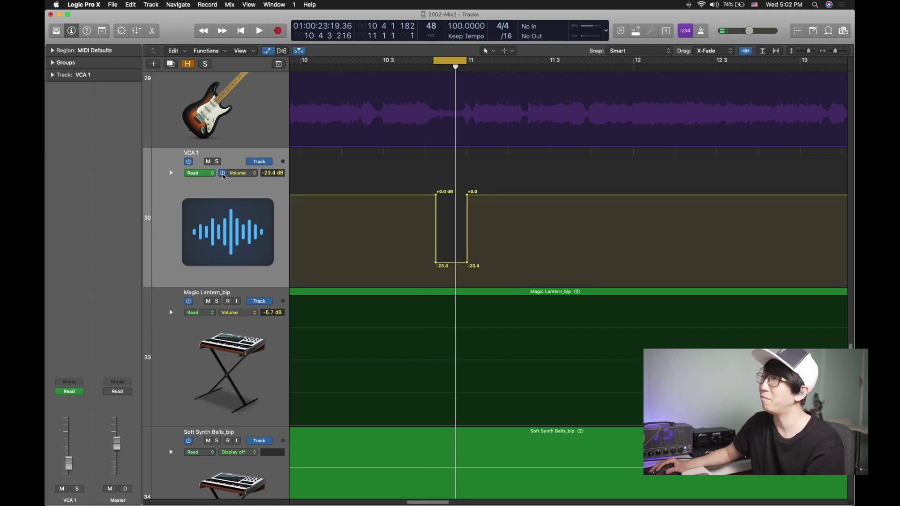
key(space)
key(space)
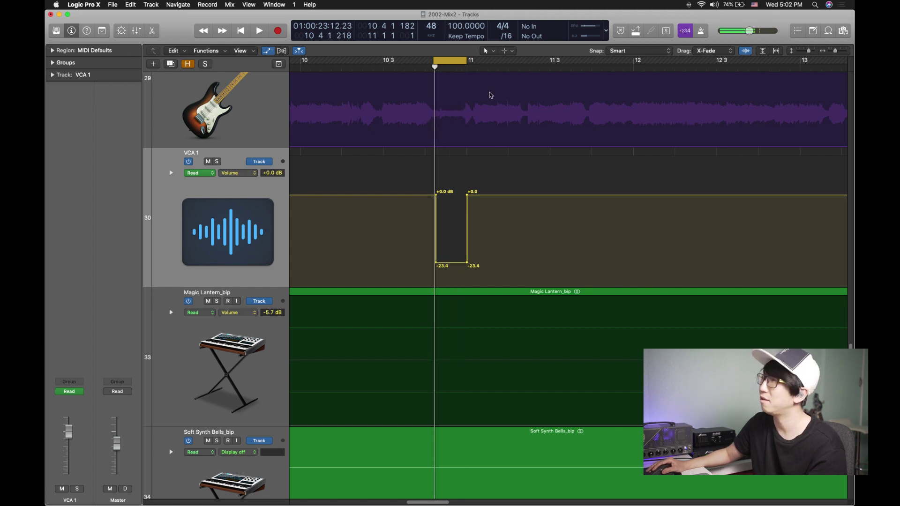
Widen the cycle range to run from 10 3 2 1 to 11 3 3 1 and play the full mix through VCA 1's dip.
drag(434, 62, 393, 63)
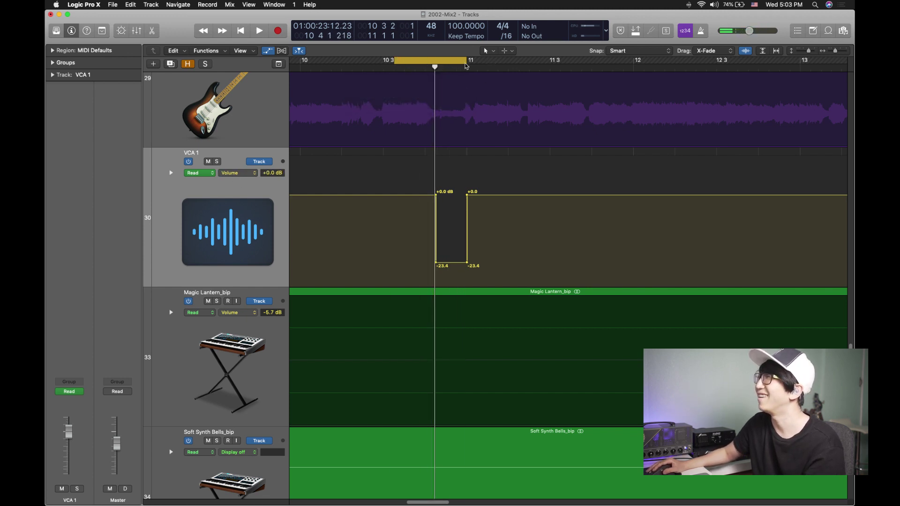
drag(466, 62, 571, 66)
key(space)
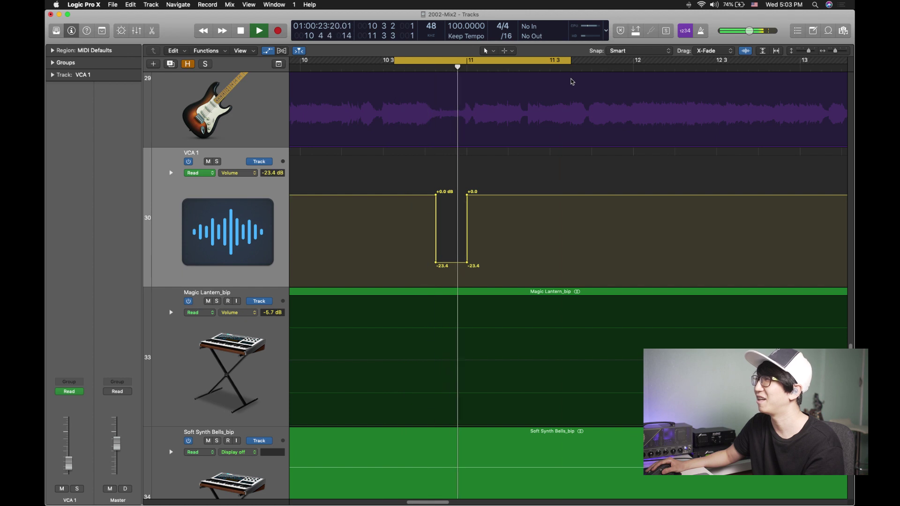
key(space)
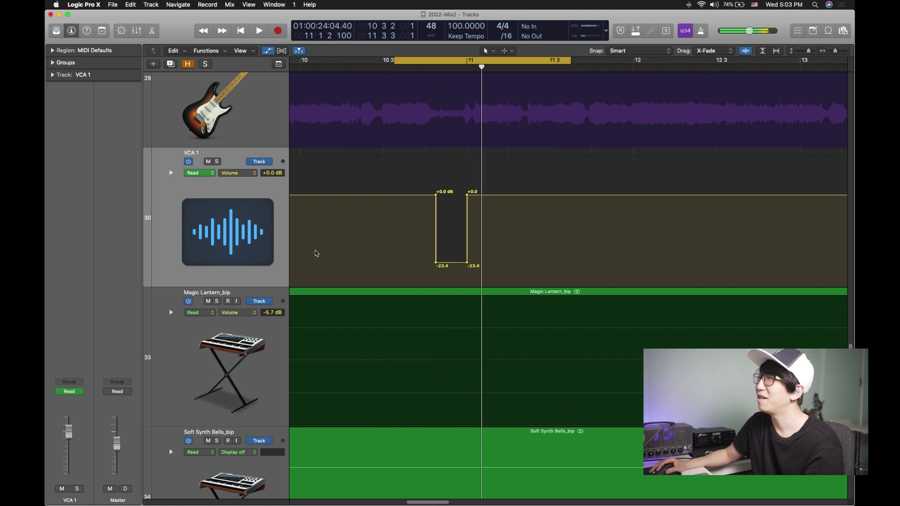
Solo VCA 1 and listen repeatedly to the cycled passage around its volume dip before bar 11.
click(217, 162)
key(space)
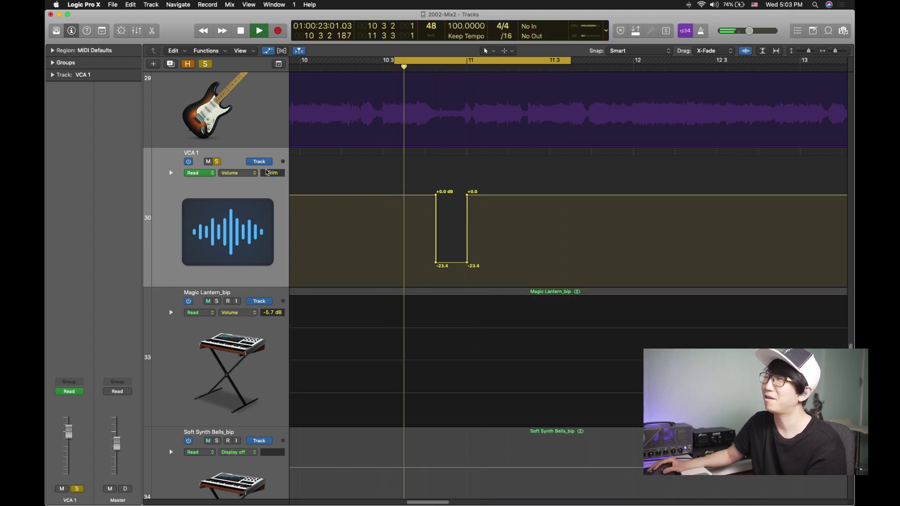
key(space)
key(space)
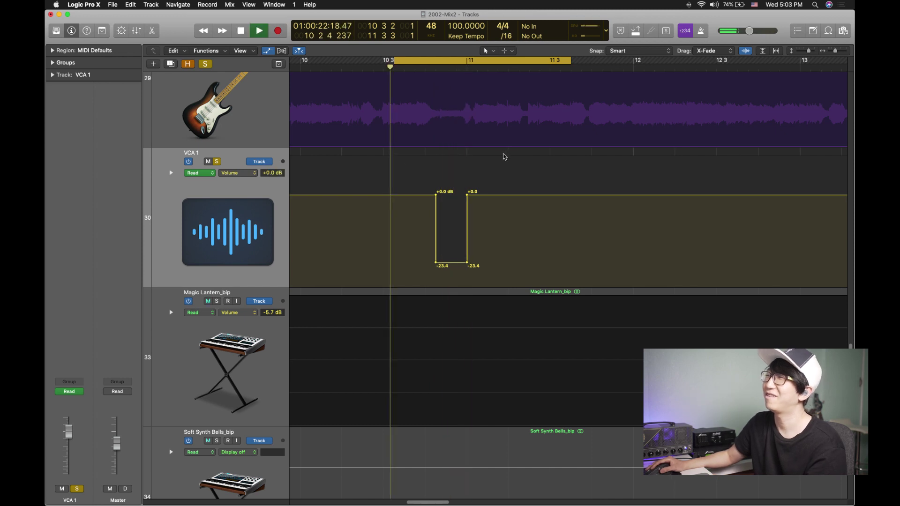
key(space)
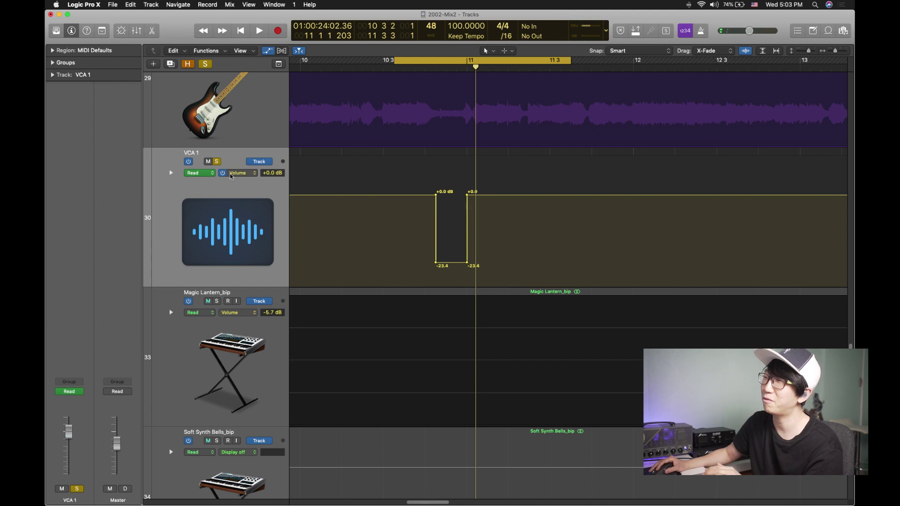
key(space)
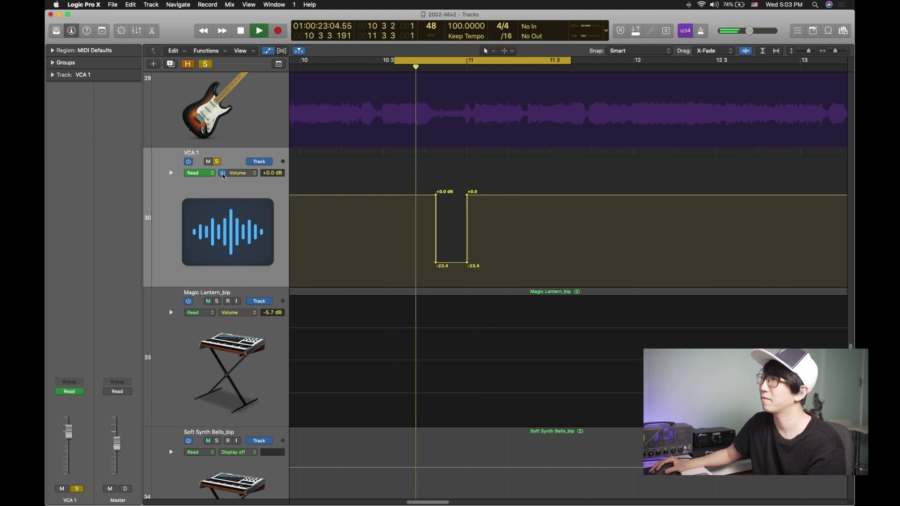
key(space)
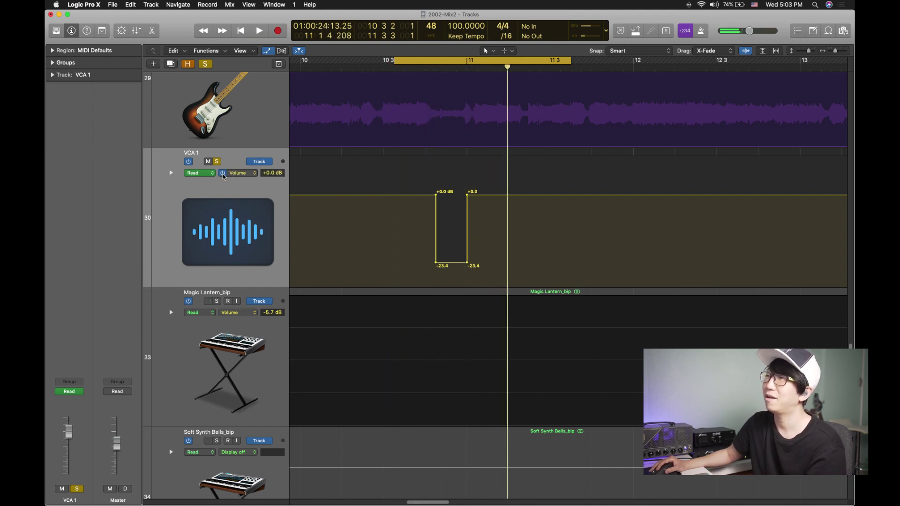
Turn off VCA 1's Volume automation and replay the soloed passage around the dip before bar 11.
click(222, 174)
key(space)
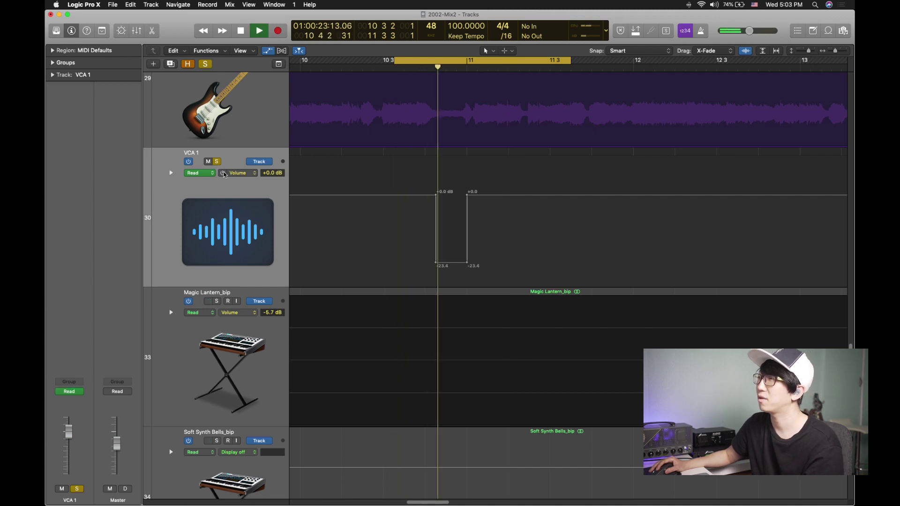
key(space)
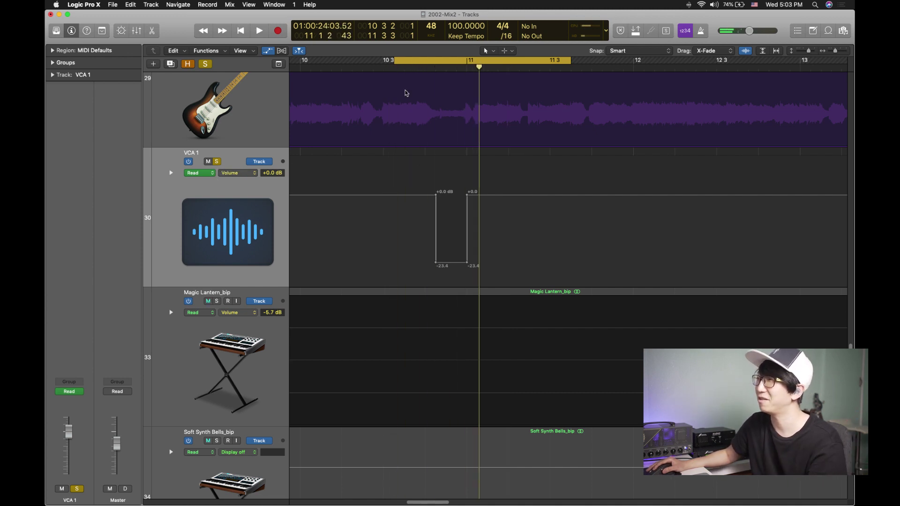
Unsolo VCA 1, turn its Volume automation back on, and play the full mix from bar 17 past the volume drop before bar 19.
click(217, 162)
key(z)
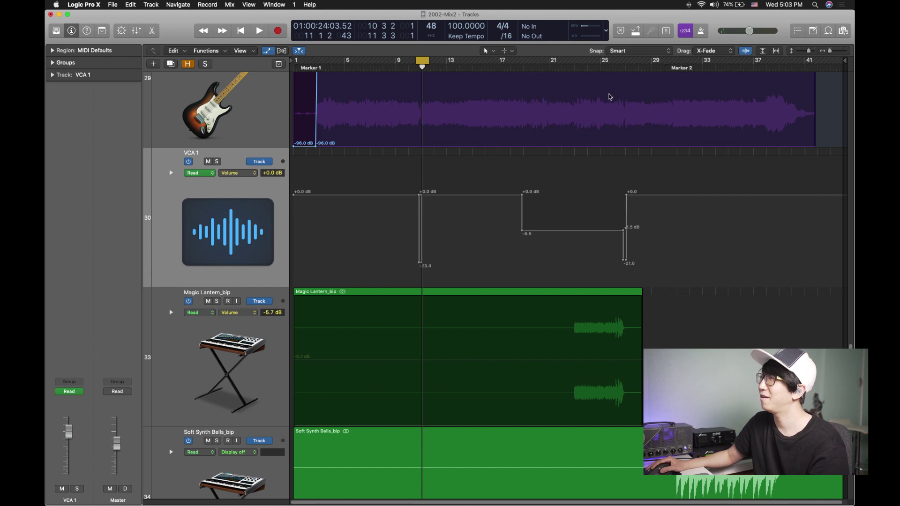
double_click(500, 65)
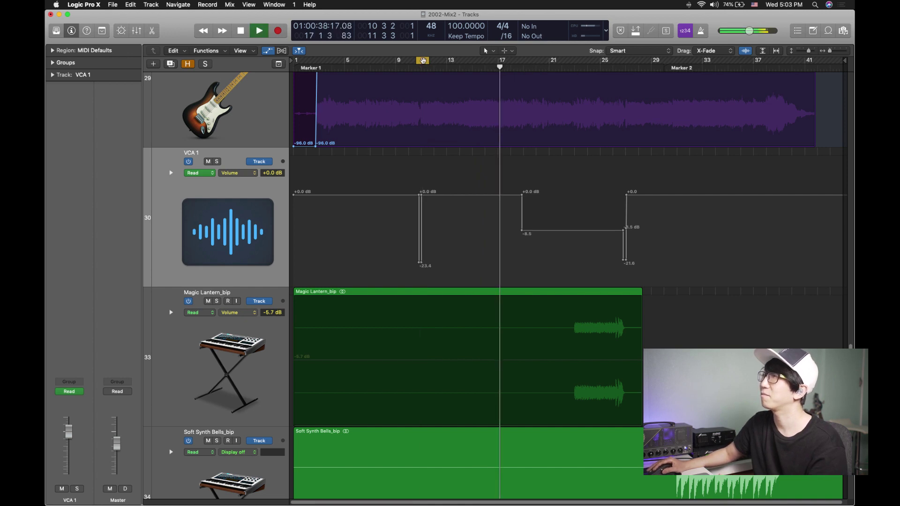
key(z)
click(346, 178)
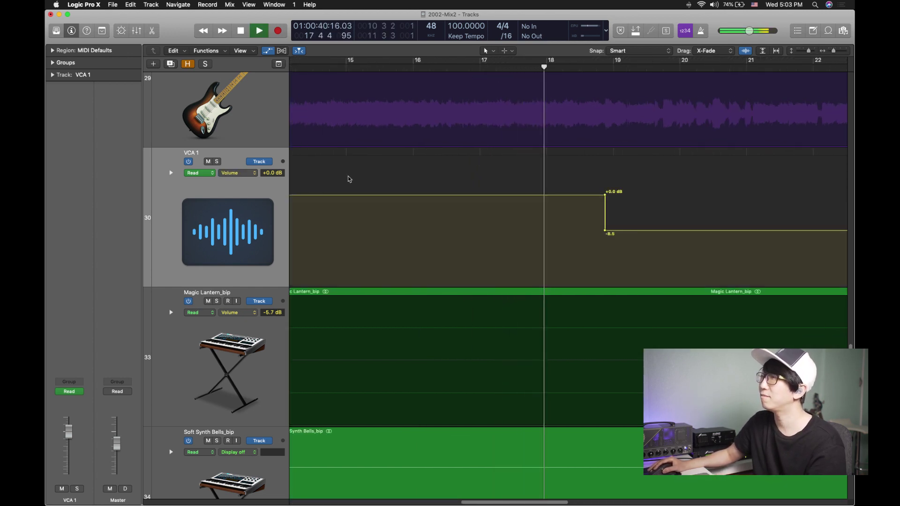
key(super+Right)
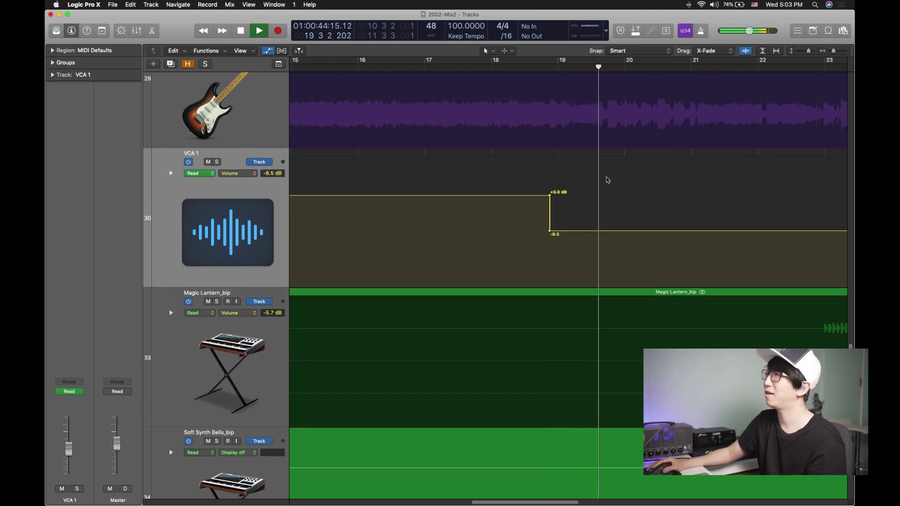
key(space)
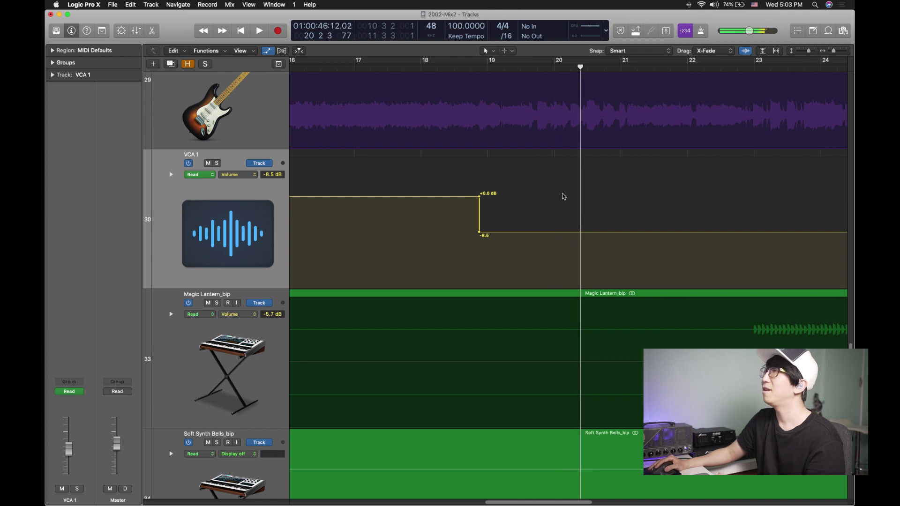
Replay the mix around VCA 1's volume drop before bar 19, first with its Volume automation on, then with it off.
scroll(566, 208, right, 2)
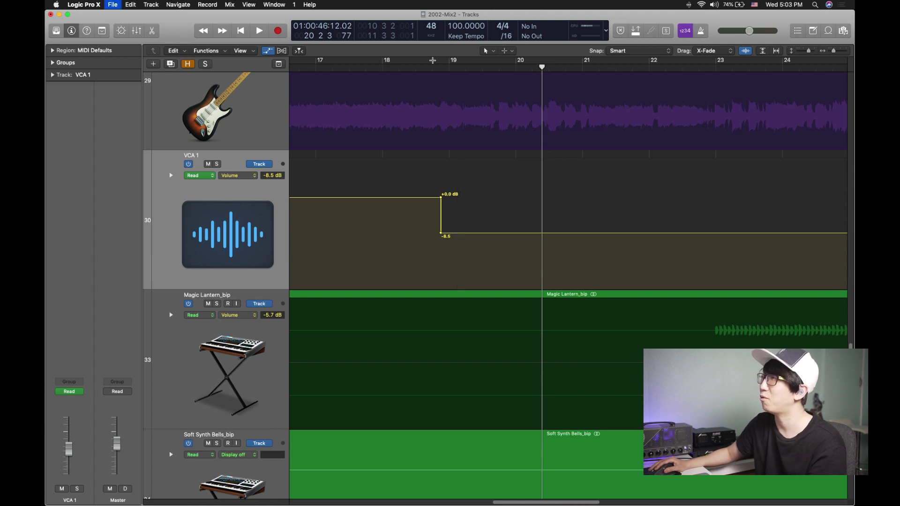
click(418, 68)
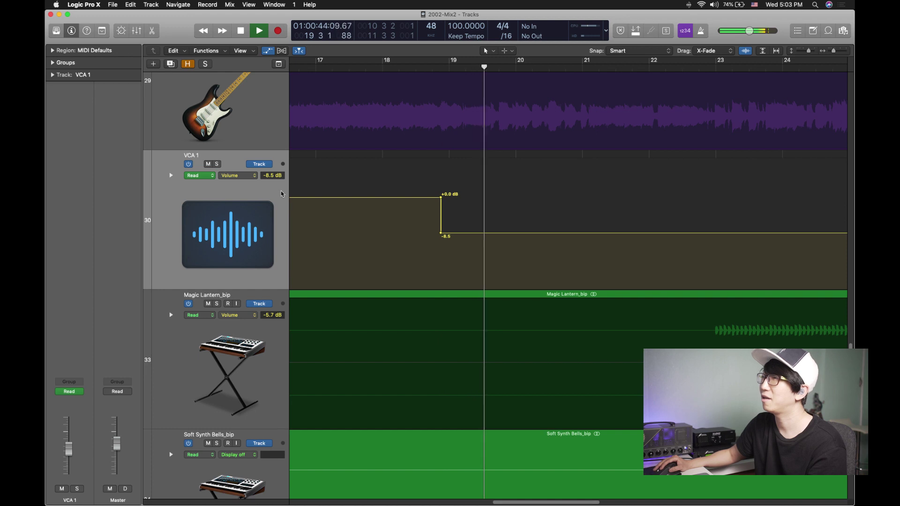
key(space)
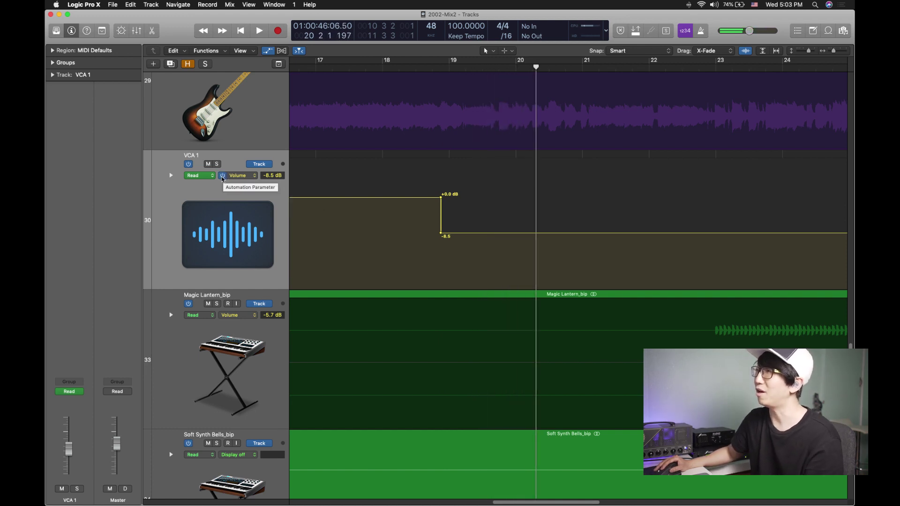
click(223, 176)
click(433, 69)
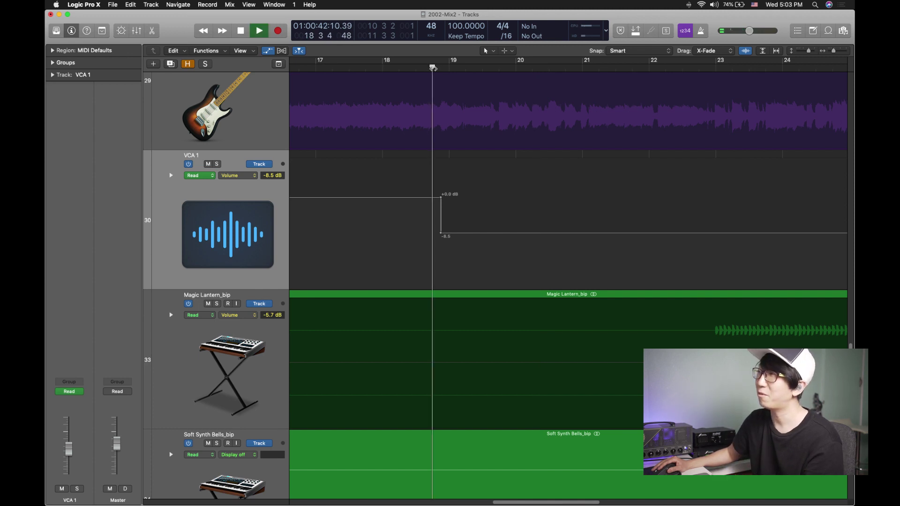
key(space)
key(super+s)
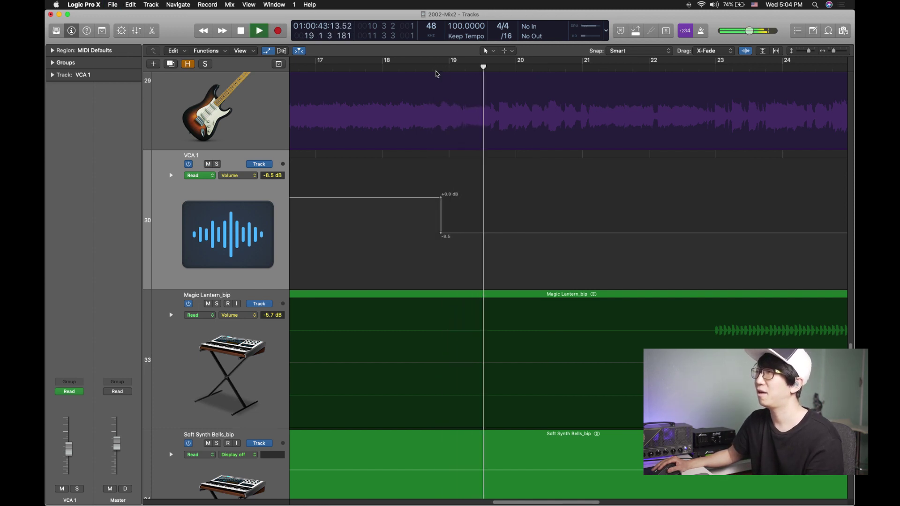
Turn VCA 1's Volume automation back on and replay the mix from just before the drop at bar 19.
click(223, 176)
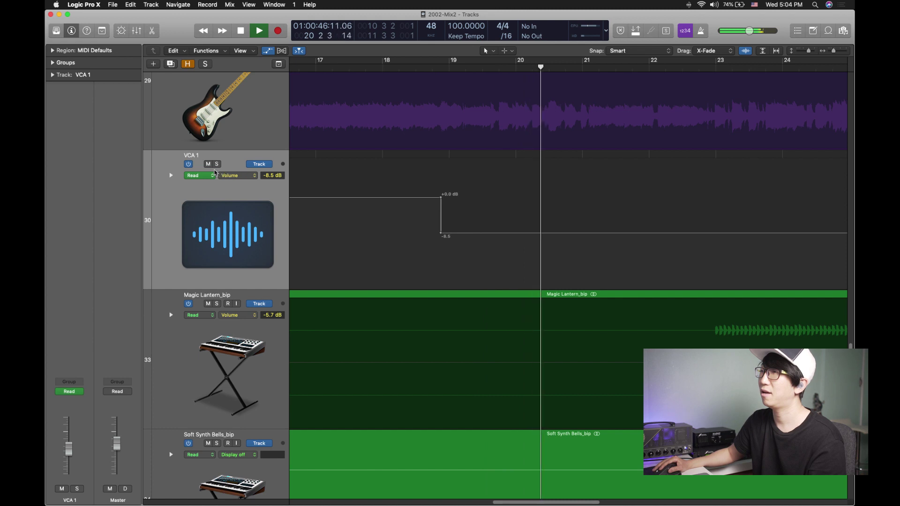
key(space)
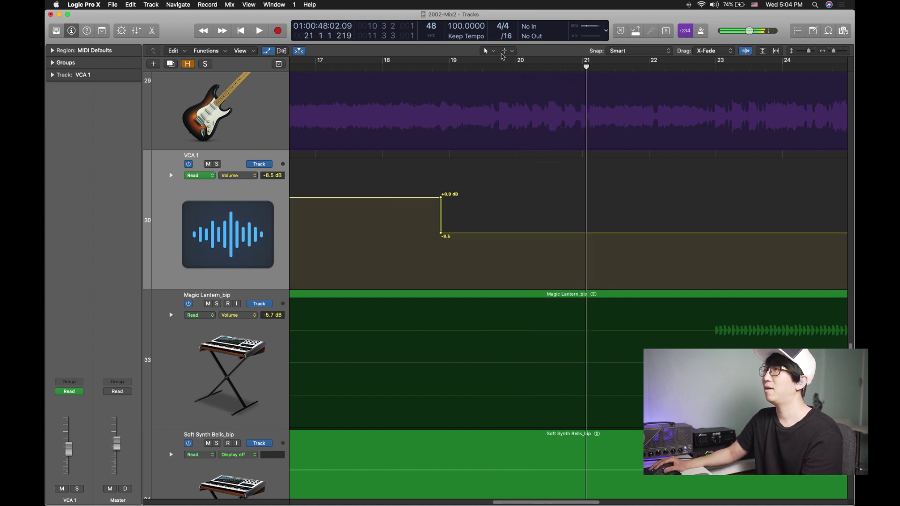
click(429, 69)
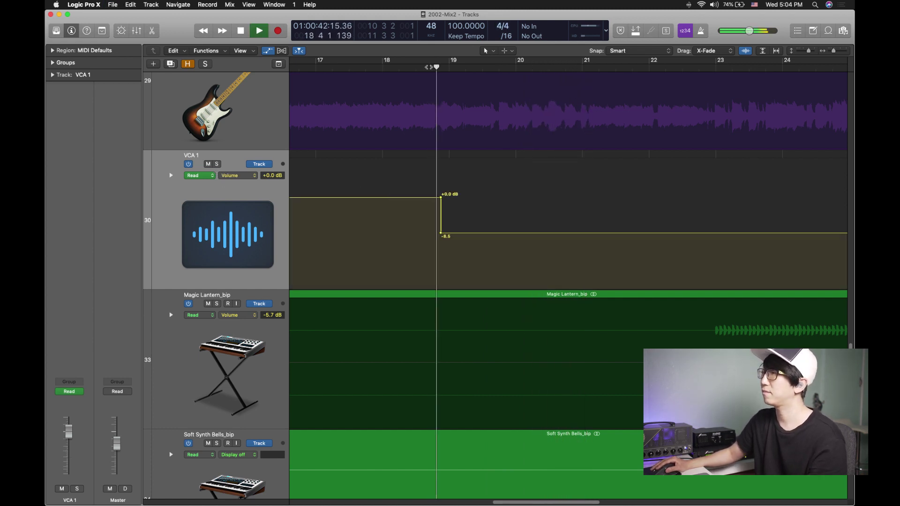
key(cmd+Up)
key(space)
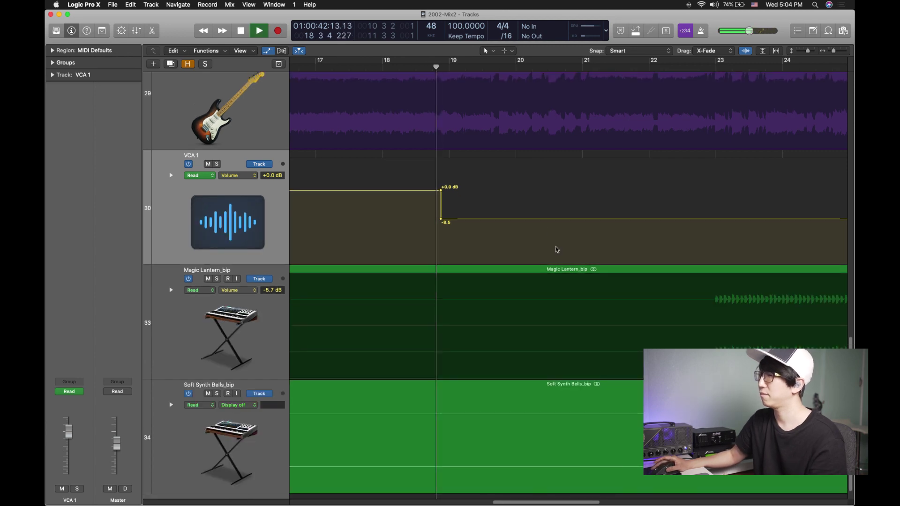
Review the Gain automation on the DRUMS, BASS SUM and RGT SUM tracks across the whole song during playback.
key(z)
scroll(598, 275, up, 10)
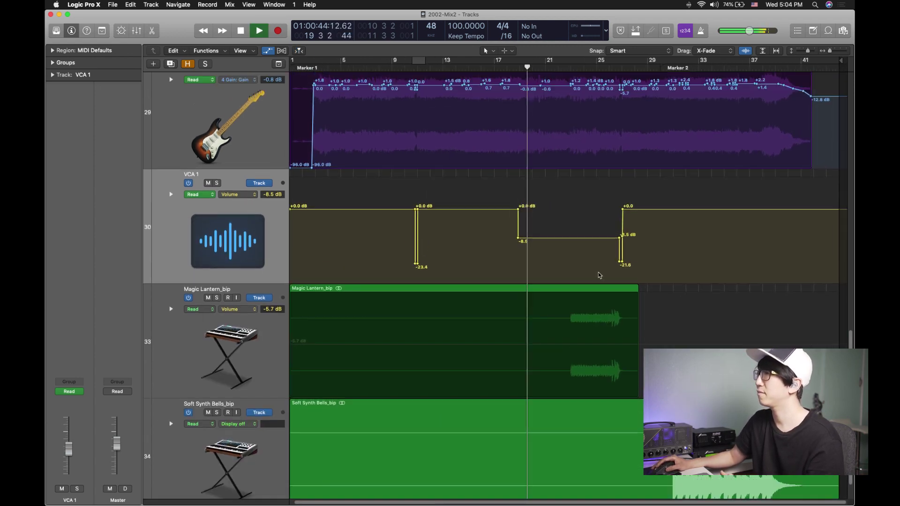
scroll(599, 275, up, 8)
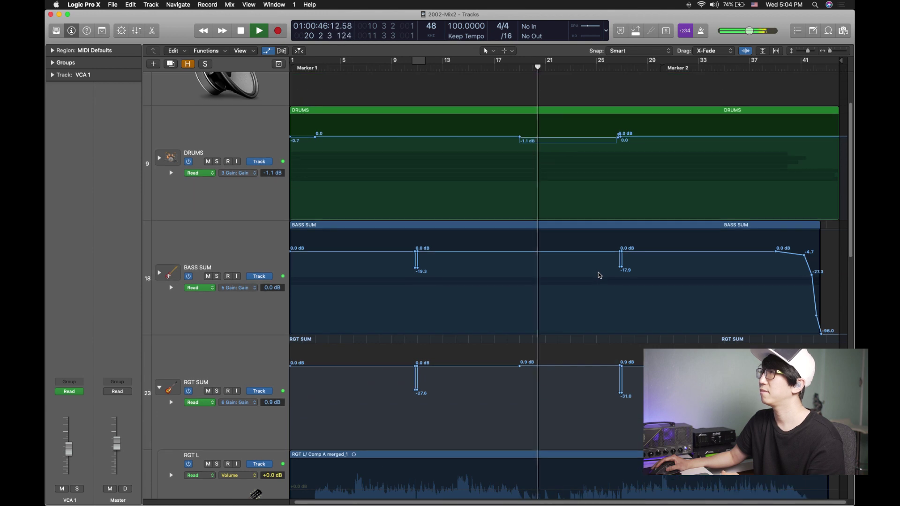
scroll(599, 276, up, 3)
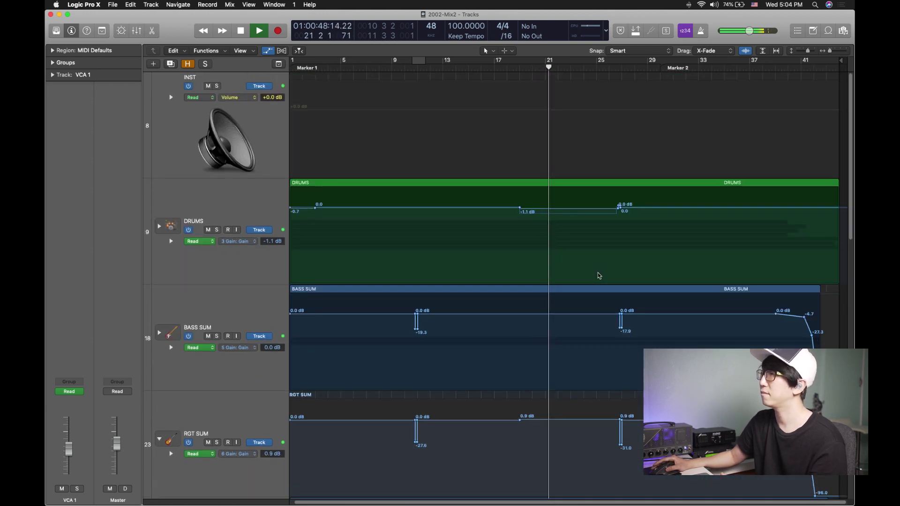
key(space)
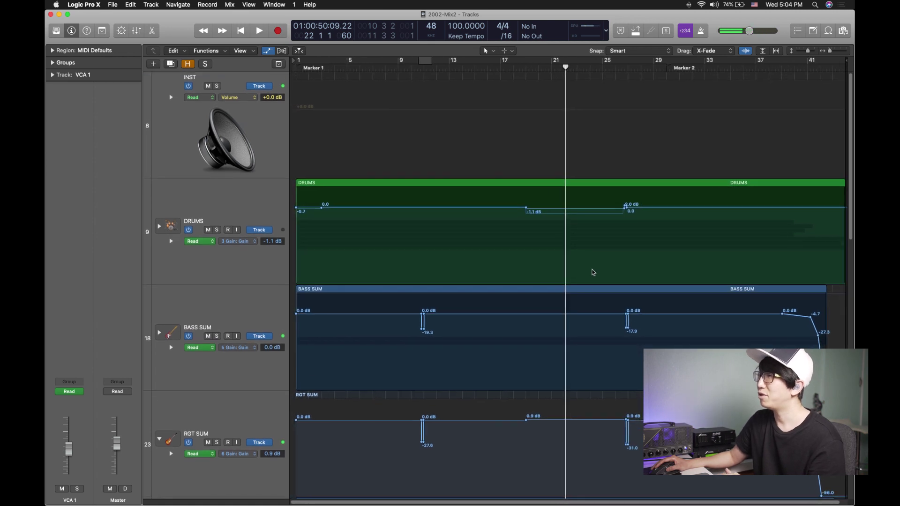
Play the mix from 10 4 1 1 through the BASS SUM and RGT SUM gain dips before bar 11.
scroll(538, 270, down, 5)
scroll(538, 270, up, 1)
click(415, 70)
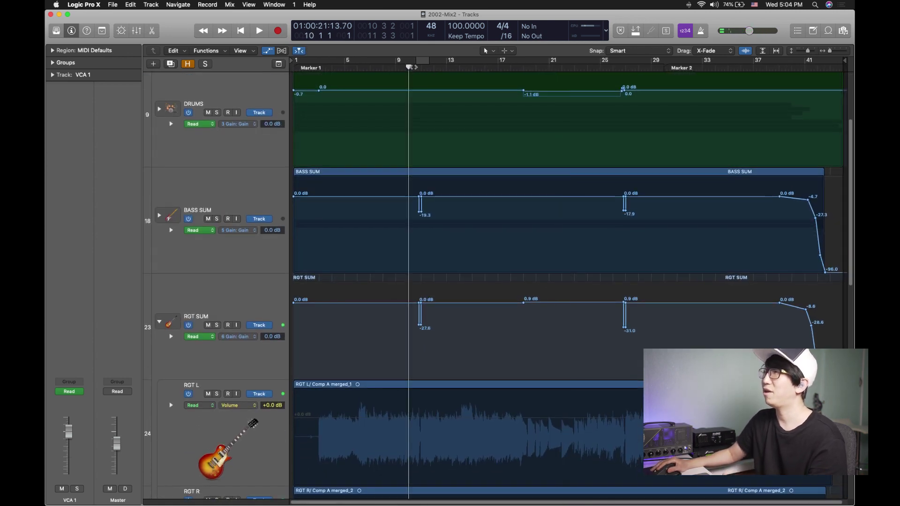
key(super+Right)
key(super+Right)
click(449, 69)
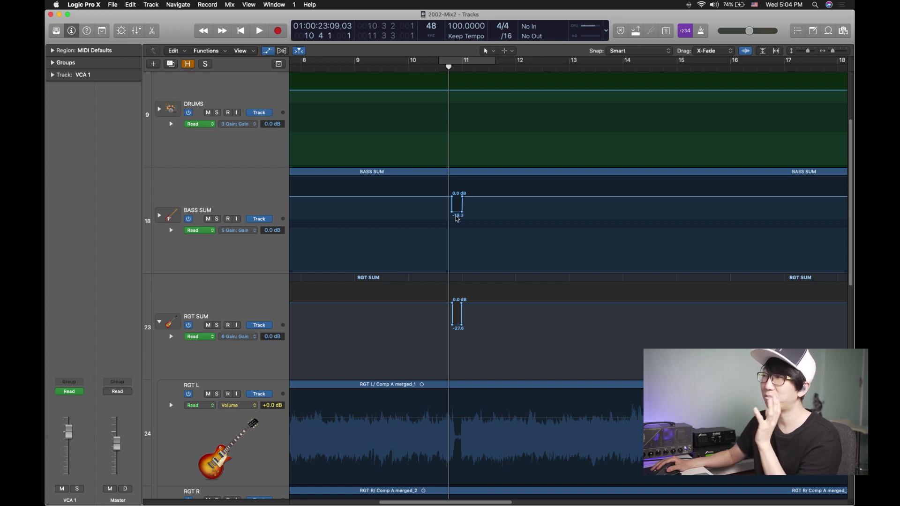
key(space)
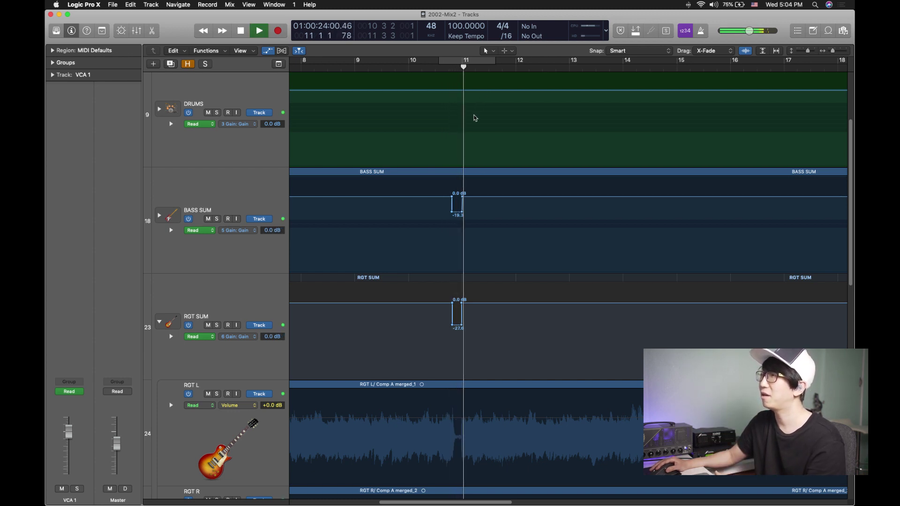
Play the mix from about 26 4 through the BASS SUM and RGT SUM gain dips before bar 27.
scroll(469, 141, right, 10)
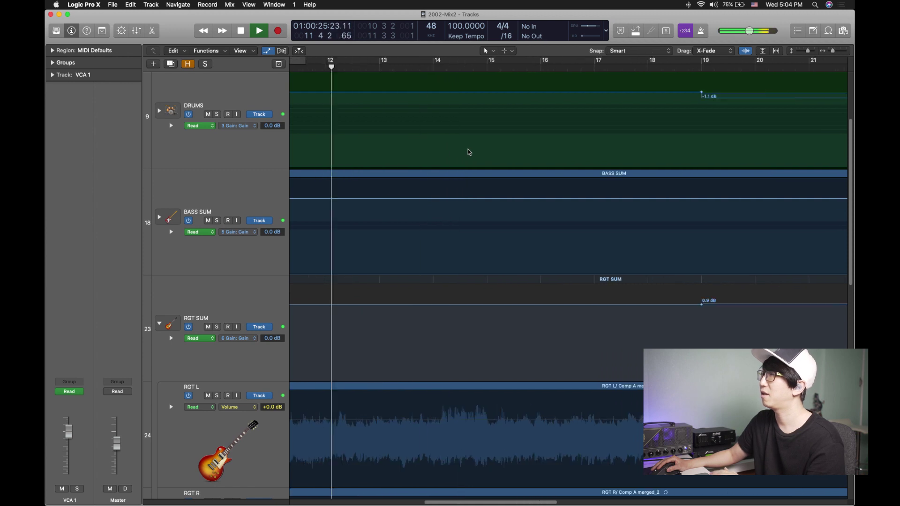
scroll(469, 153, right, 3)
click(511, 69)
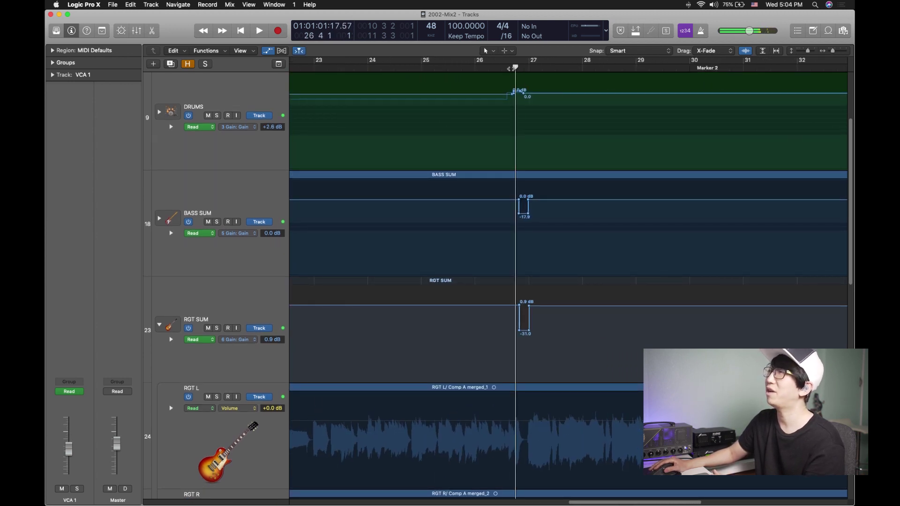
key(space)
scroll(530, 91, right, 7)
key(space)
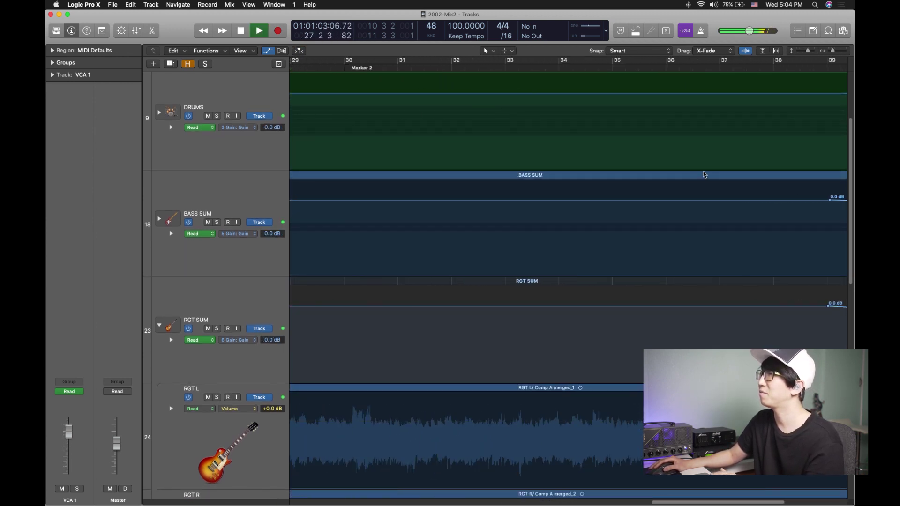
Solo the DRUMS track and play it from 26 3 3 up to bar 27.
scroll(544, 141, left, 6)
scroll(445, 173, up, 3)
scroll(445, 173, up, 1)
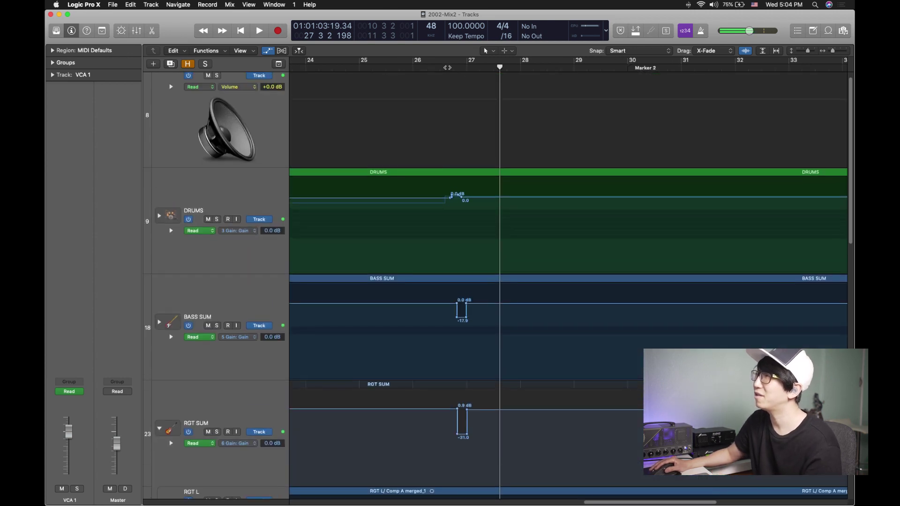
click(452, 83)
scroll(319, 229, up, 1)
click(217, 228)
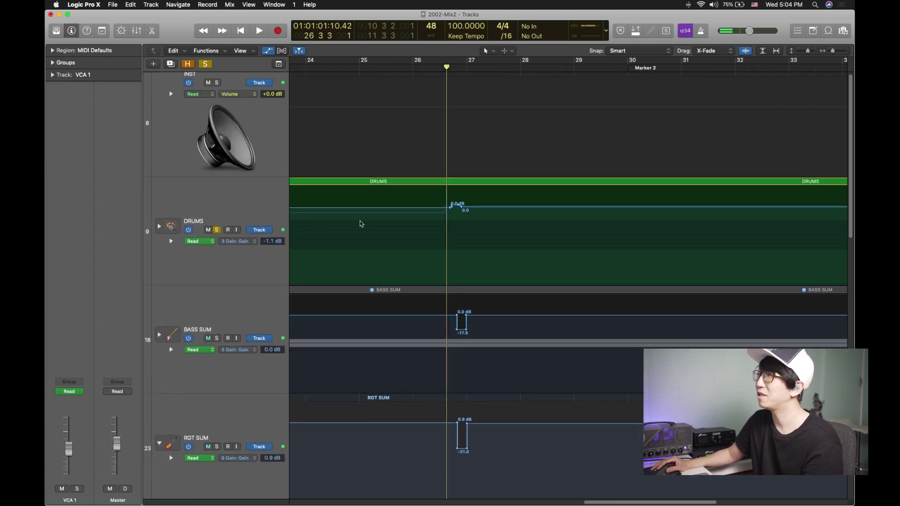
key(space)
key(space)
Enlarge the DRUMS track and examine its short Gain boost between 26 3 and bar 27.
scroll(479, 226, down, 3)
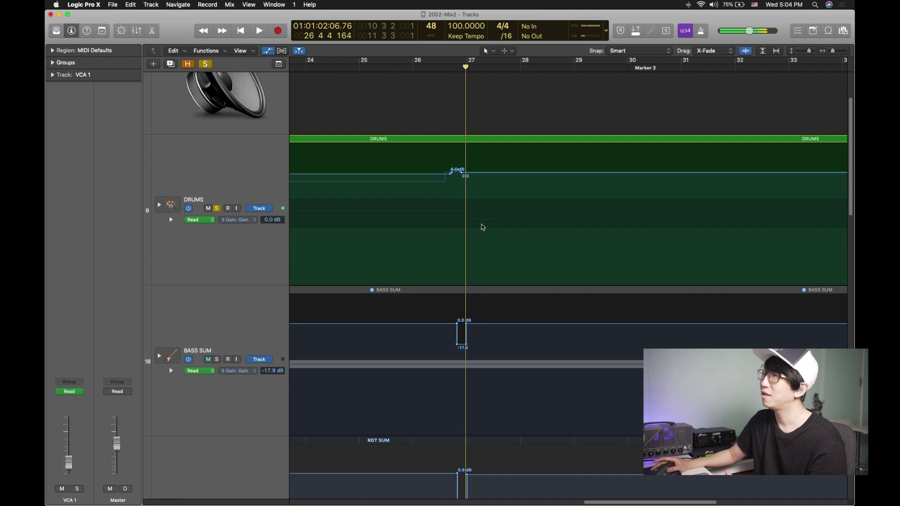
scroll(479, 227, up, 4)
scroll(479, 205, up, 1)
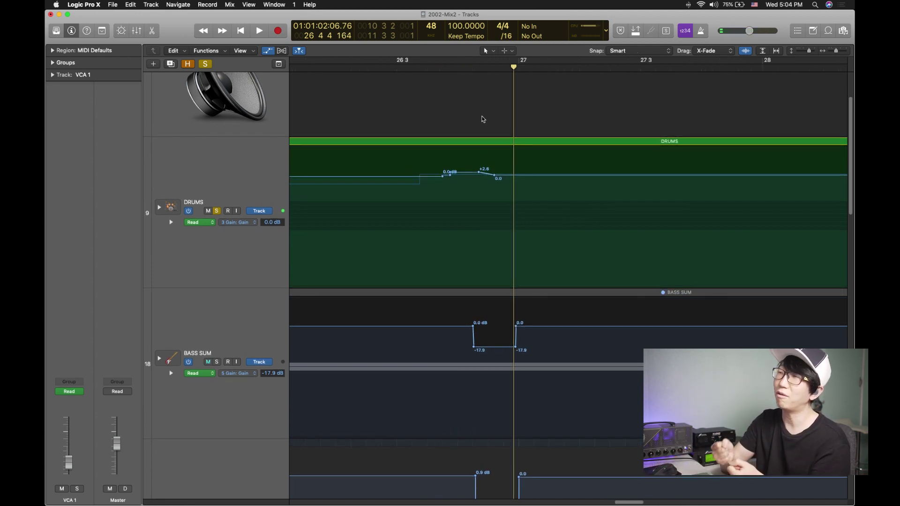
click(482, 119)
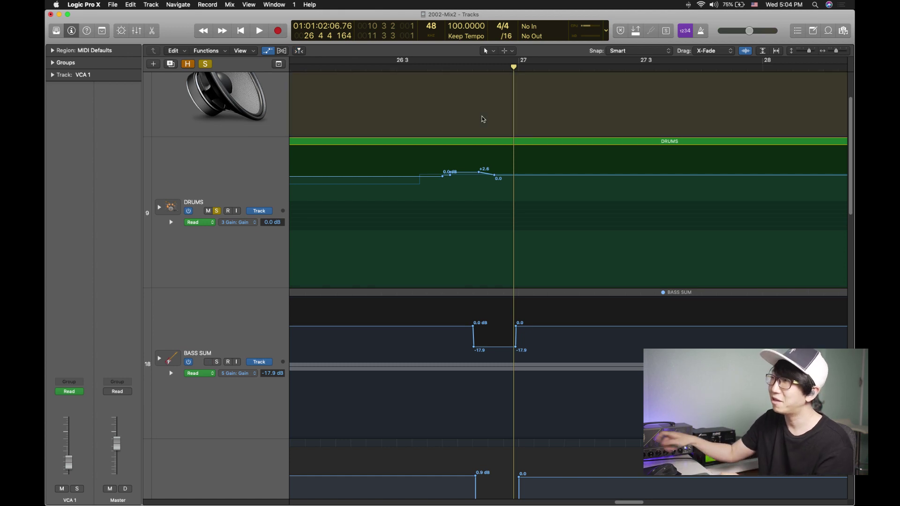
click(444, 69)
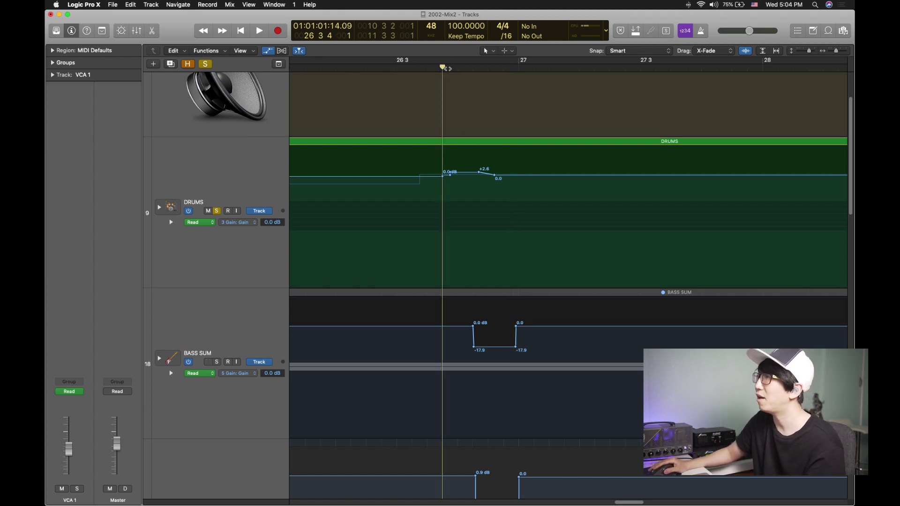
click(486, 163)
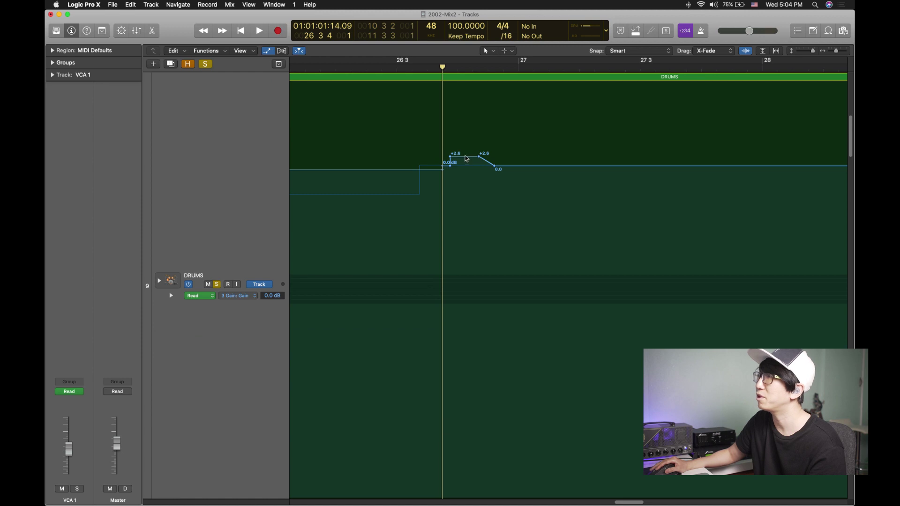
Replay the soloed DRUMS from about 26 3 through the gain boost into bar 27.
click(412, 68)
key(space)
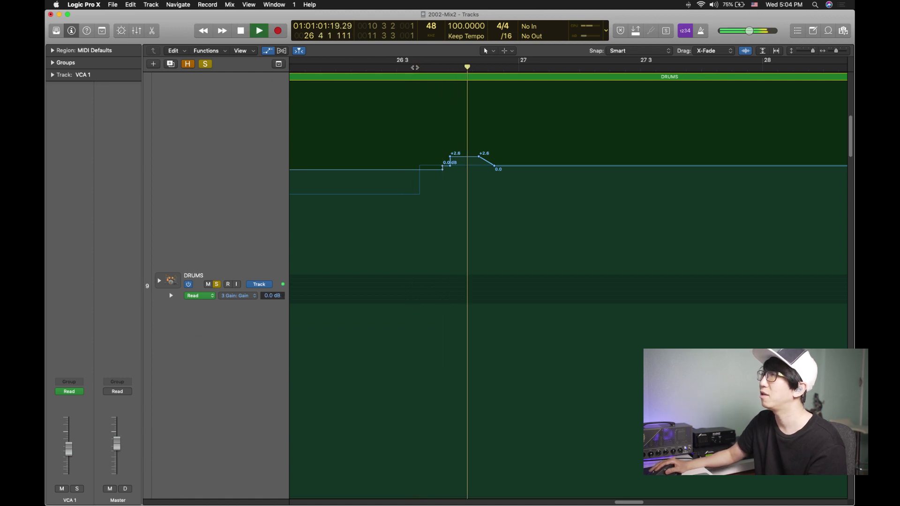
key(super+Left)
key(super+Left)
key(super+Left)
key(space)
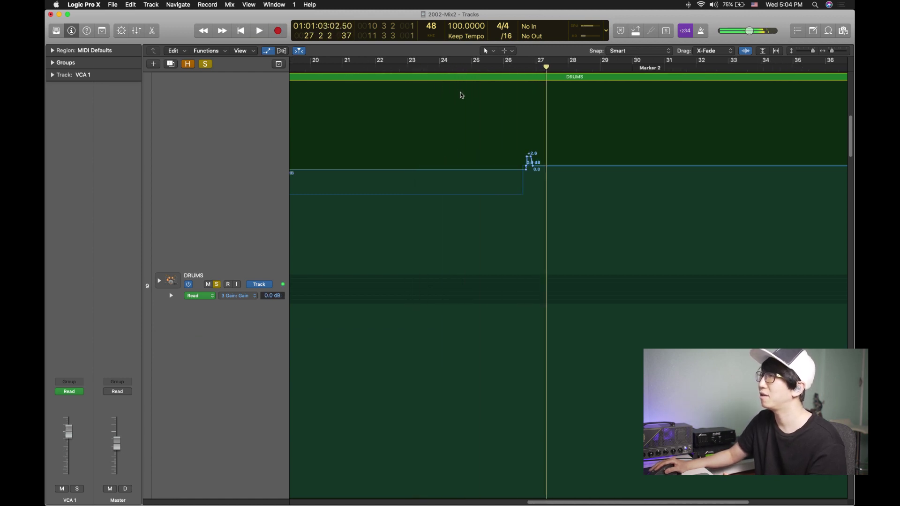
Play the soloed DRUMS from about bar 18 through the start of its -1.1 dB Gain dip.
key(super+Left)
key(super+Left)
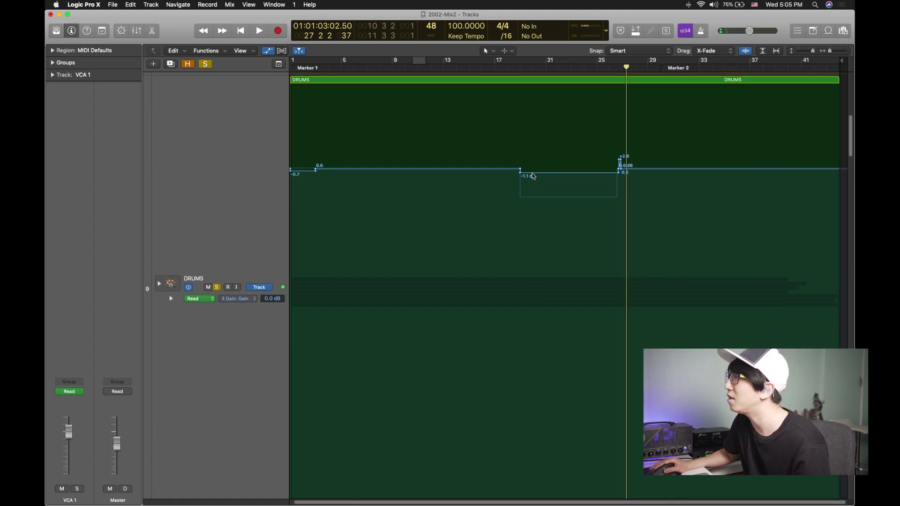
key(space)
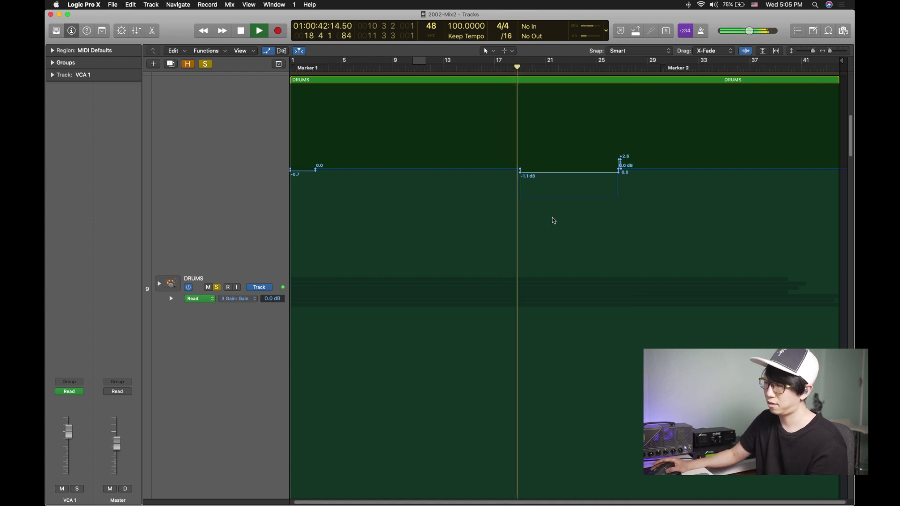
scroll(552, 219, left, 2)
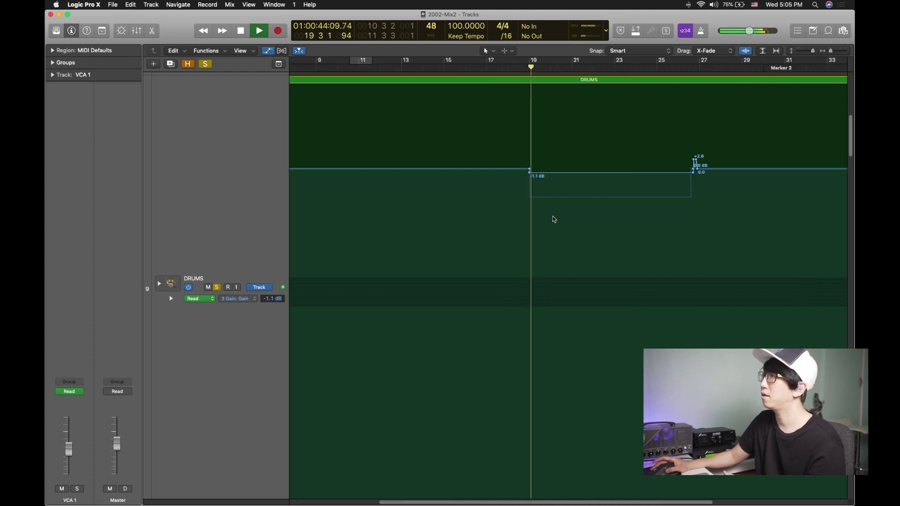
scroll(554, 218, right, 2)
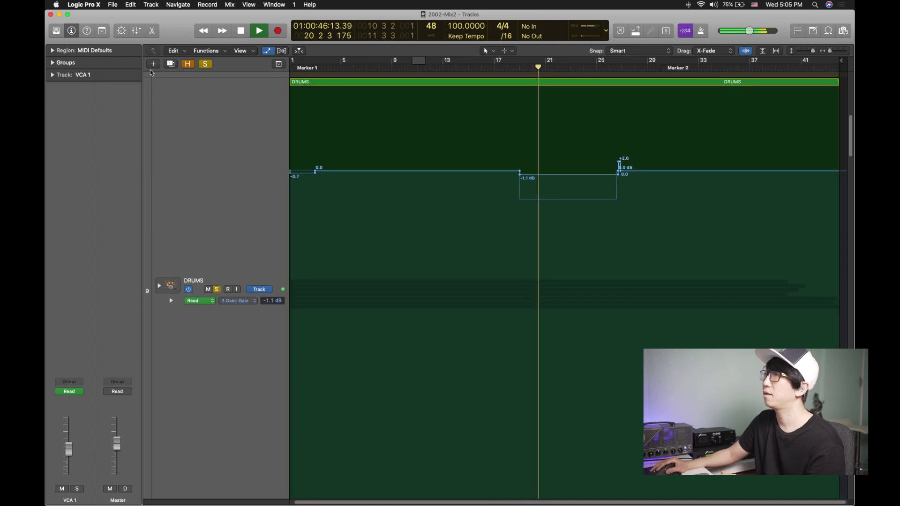
Turn off all solos and play the full mix up to the DRUMS Gain boost before bar 27.
click(207, 64)
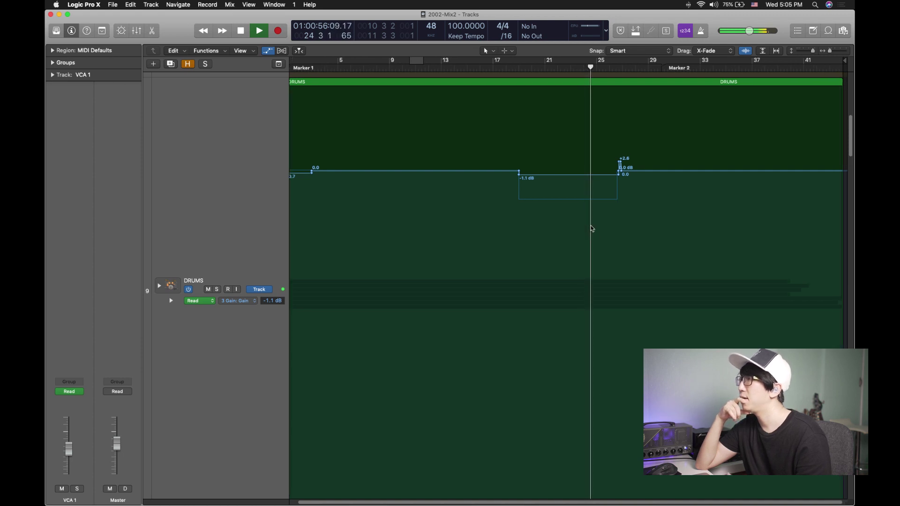
key(super+Right)
key(super+Right)
key(super+Right)
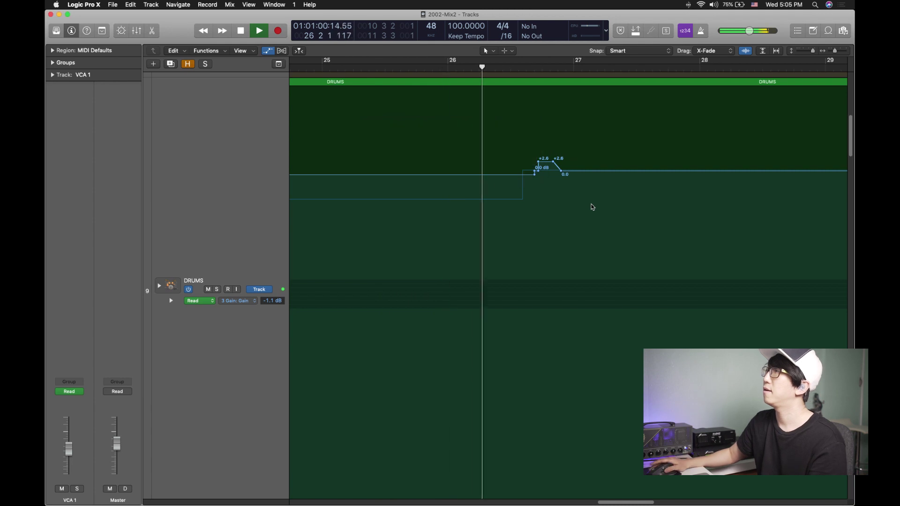
key(space)
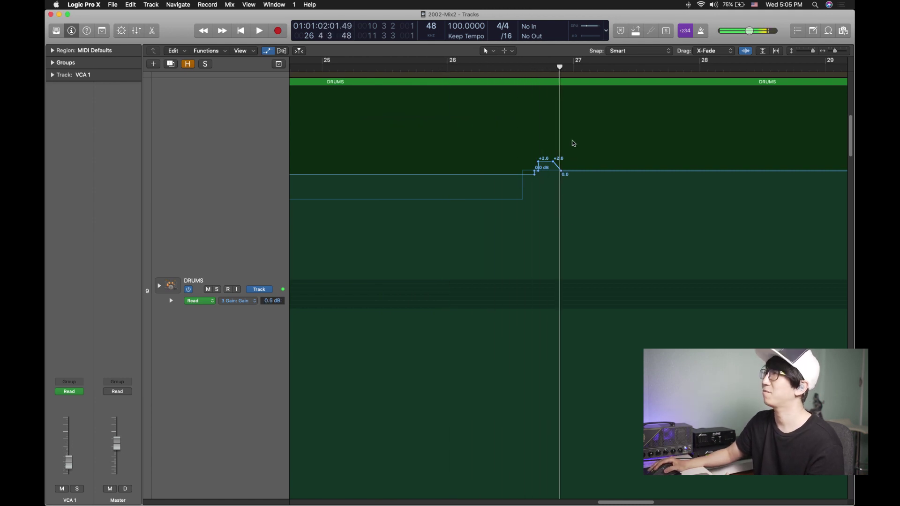
Replay the full mix from about 26 3 through the DRUMS Gain boost into bar 27.
click(528, 71)
key(space)
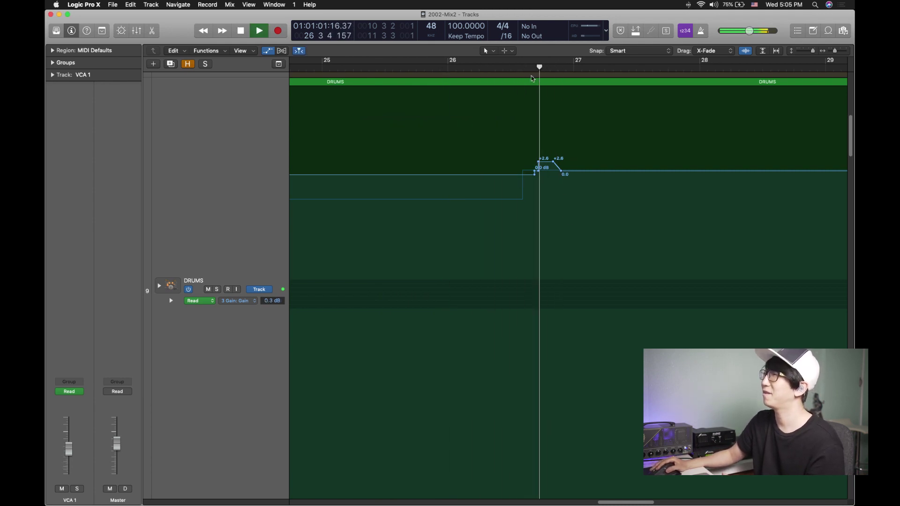
key(super+Left)
key(super+Left)
key(super+Left)
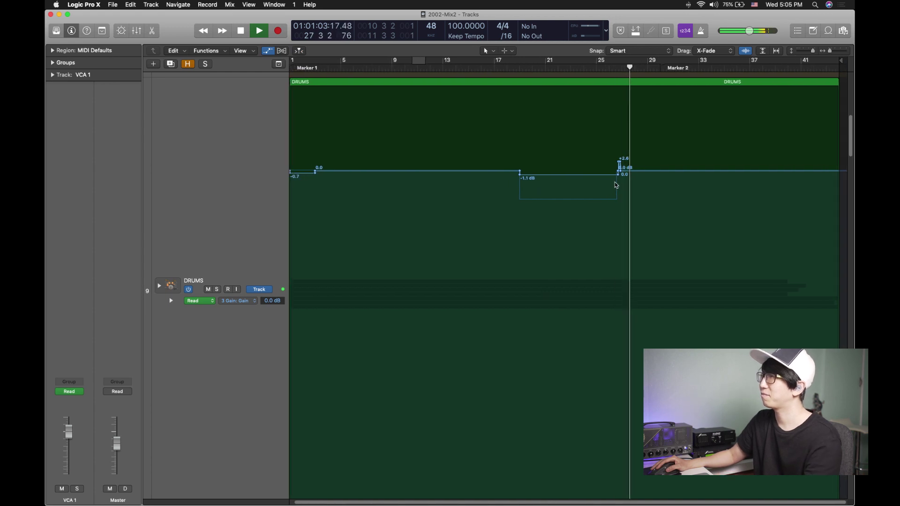
Check which automation parameters the DRUMS track uses, leaving 3 Gain: Gain selected.
key(a)
key(super+Up)
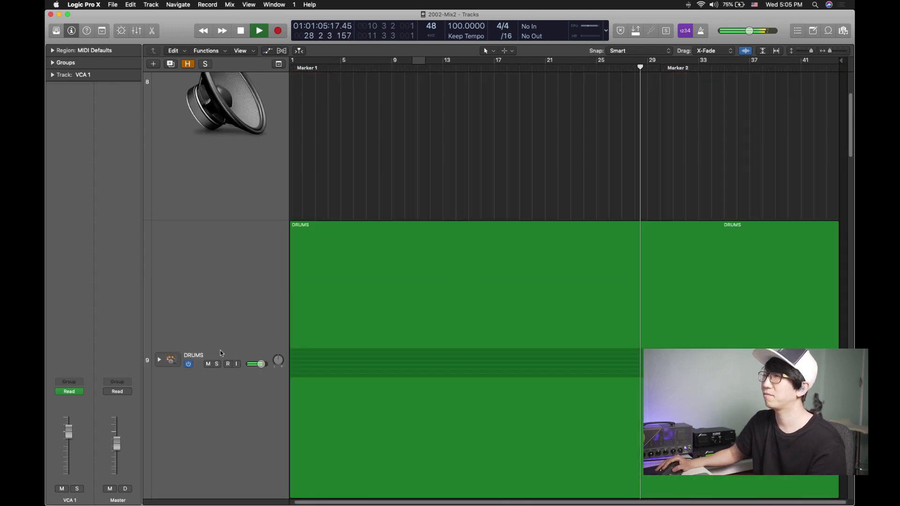
key(a)
scroll(253, 357, down, 1)
click(241, 352)
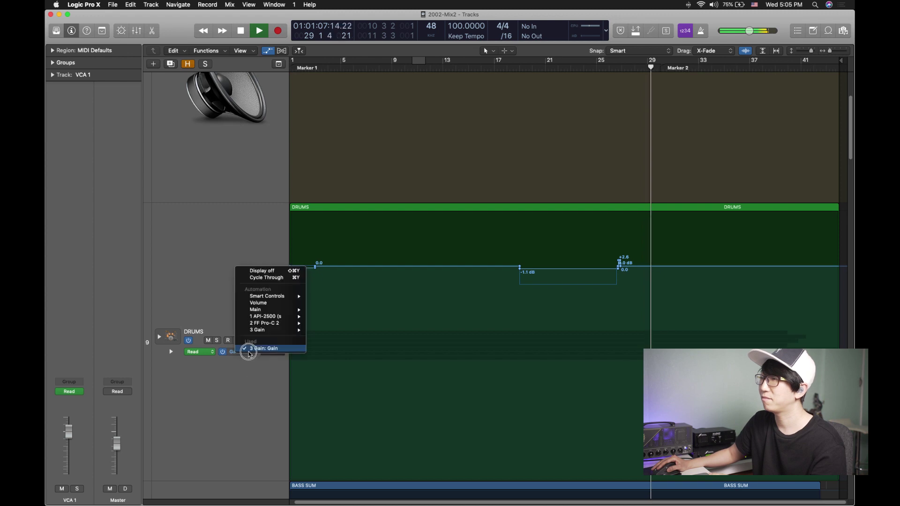
click(249, 377)
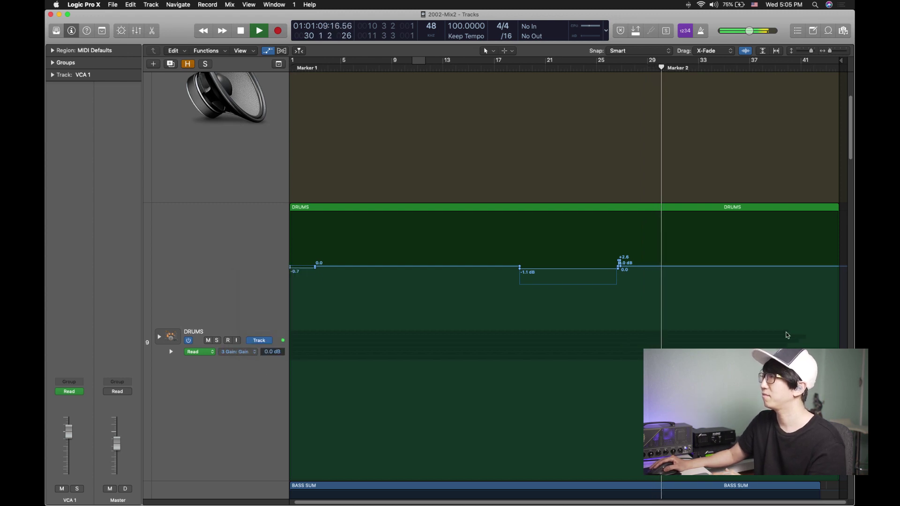
Reduce the track heights and examine the DRUMS, BASS SUM and RGT SUM gain automation together while playing up to bar 32.
key(super+Up)
key(super+Up)
key(super+Up)
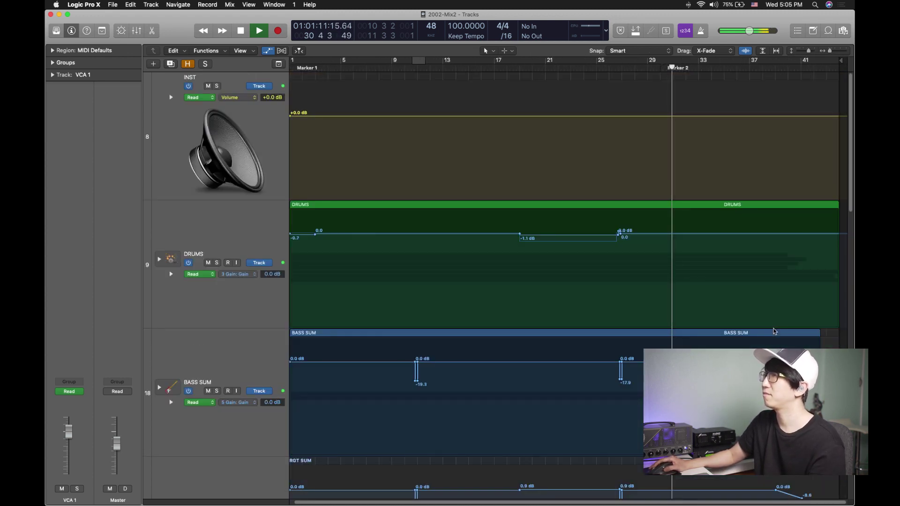
key(super+Up)
scroll(775, 330, right, 1)
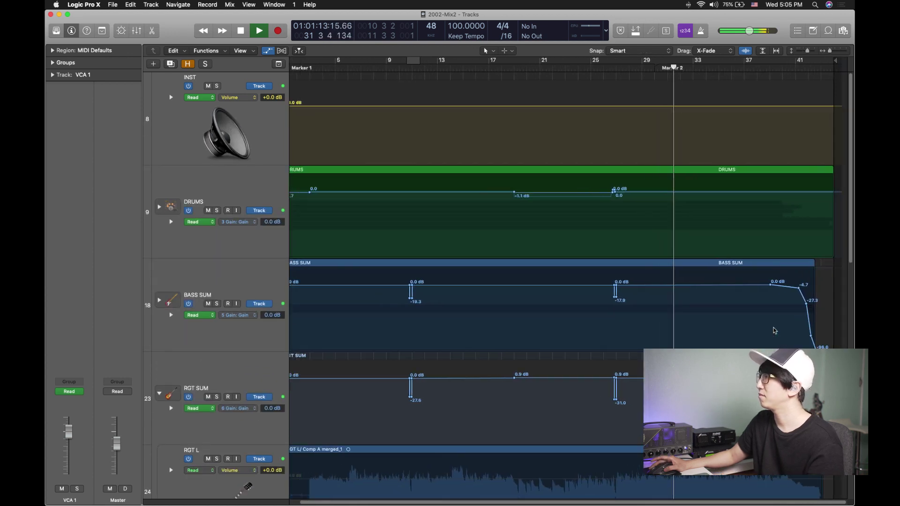
scroll(775, 330, left, 2)
scroll(774, 330, right, 1)
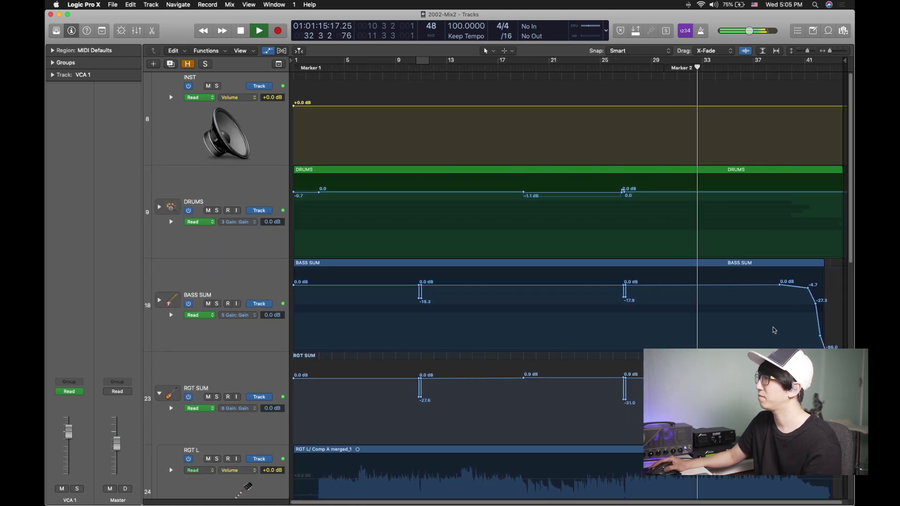
key(space)
Review the LGT and VCA 1 automation and hide the automation on all tracks.
scroll(774, 330, down, 12)
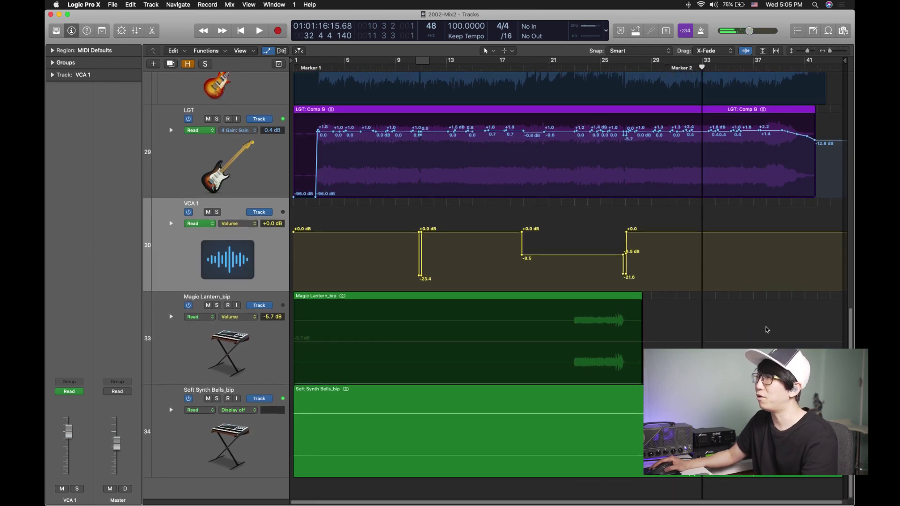
key(a)
scroll(498, 292, up, 5)
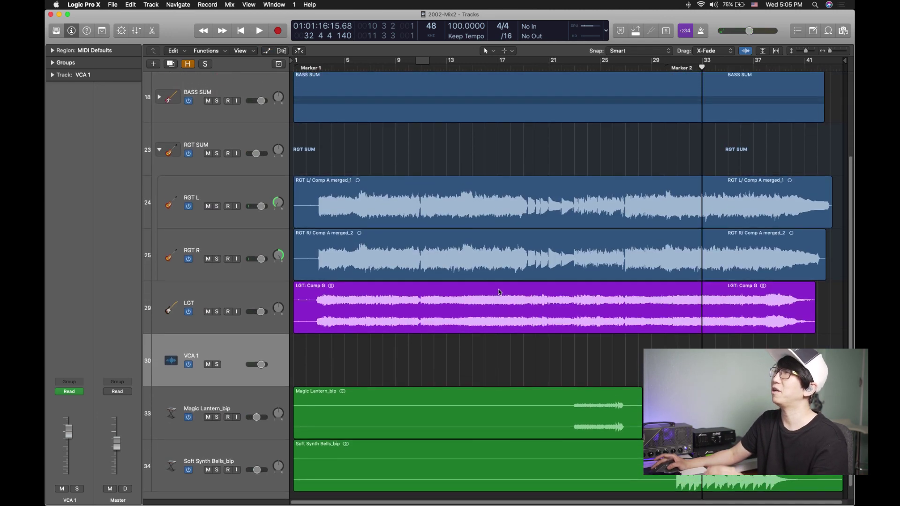
Select the INST track and open its FF Pro-C 2 compressor, moving the plug-in window clear of the track header.
click(239, 119)
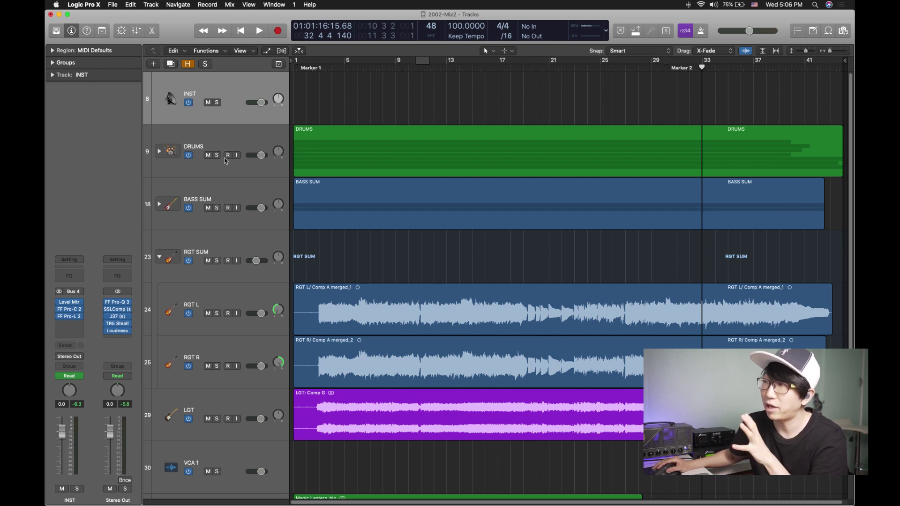
scroll(208, 305, down, 2)
scroll(215, 267, up, 2)
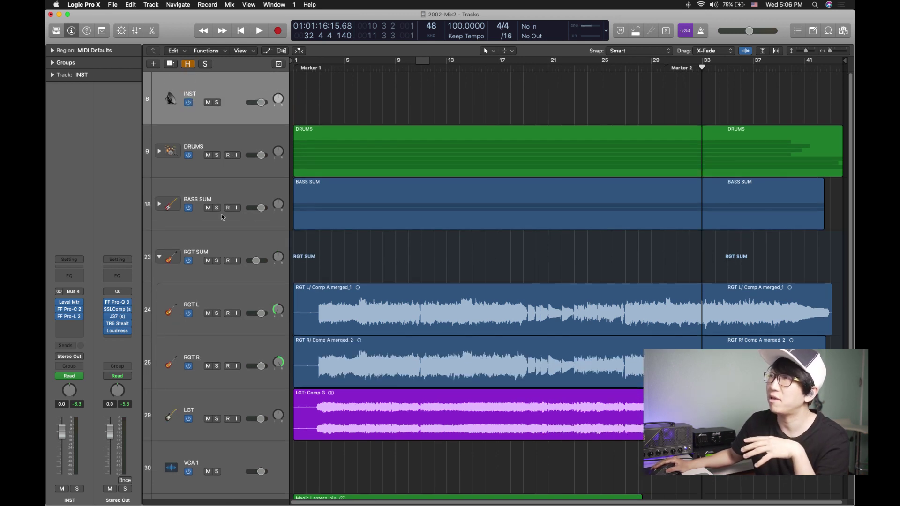
click(209, 119)
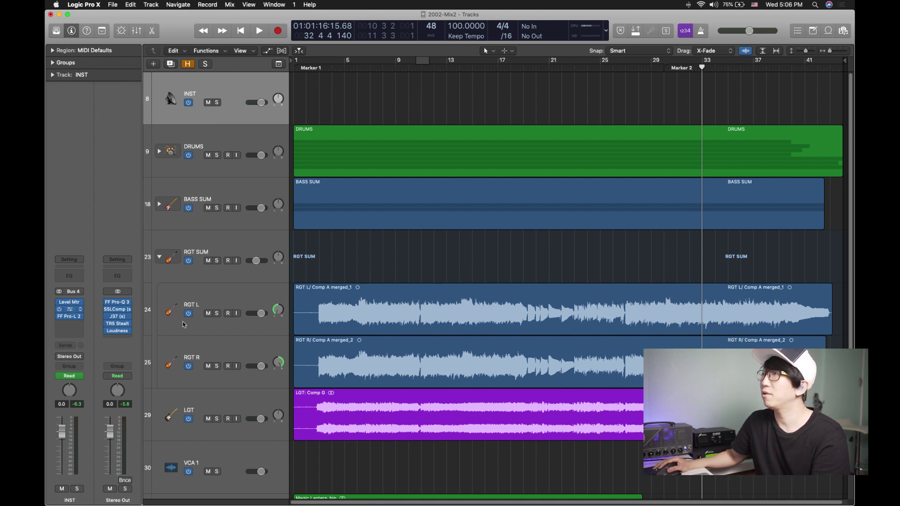
click(57, 317)
drag(289, 31, 372, 273)
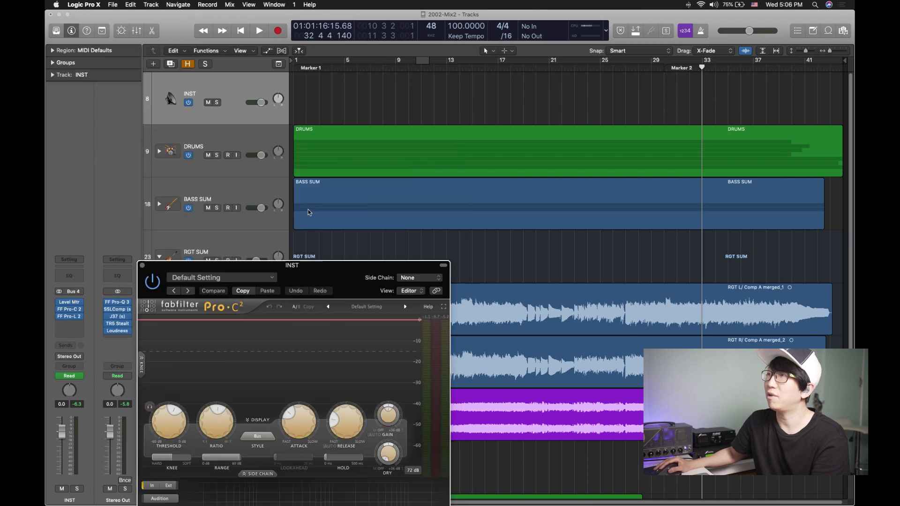
Solo INST, play from about bar 16 while watching the compressor's gain reduction, and close the plug-in.
click(216, 103)
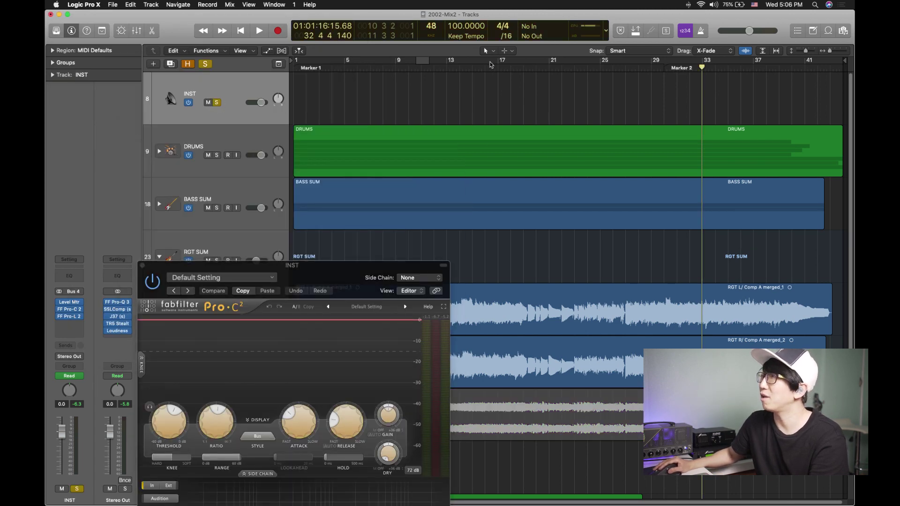
click(490, 65)
key(space)
drag(357, 283, 431, 220)
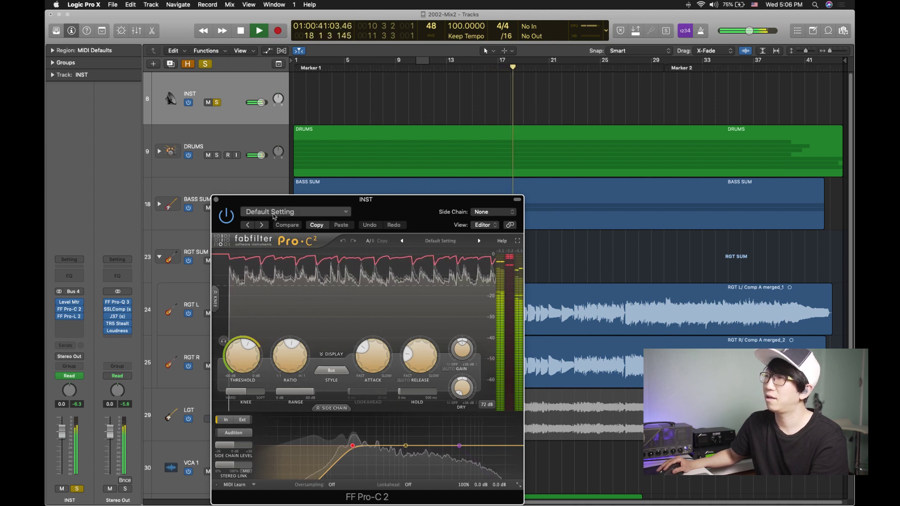
key(super+w)
key(space)
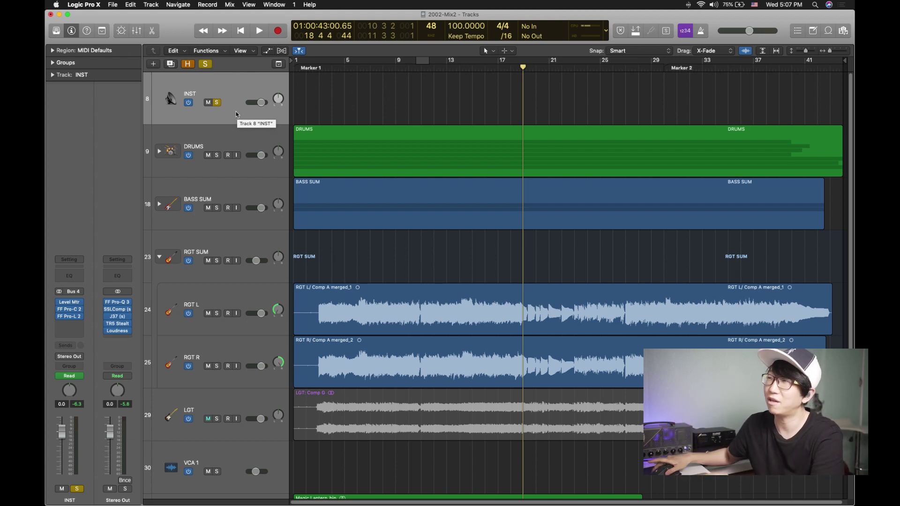
Reopen FF Pro-C 2 on INST and watch its gain reduction during playback, skipping ahead to the section before bar 29.
mouse_move(70, 313)
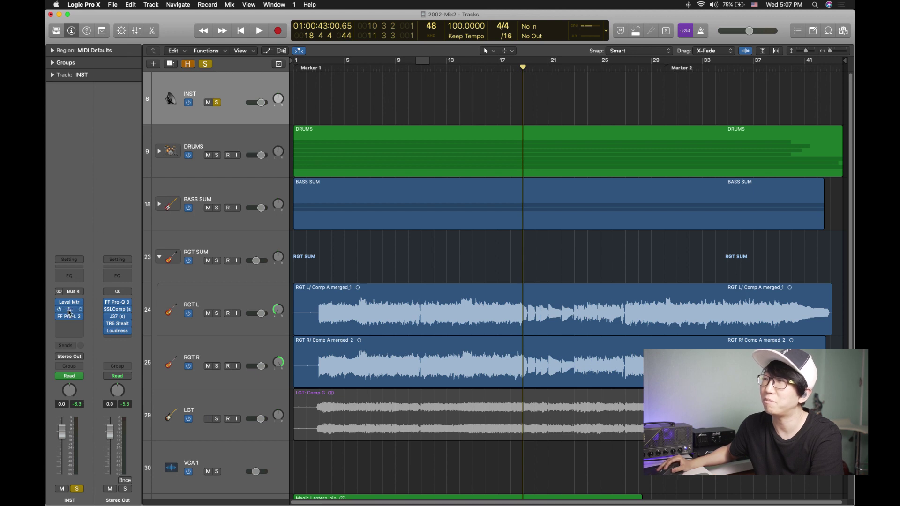
drag(369, 220, 391, 155)
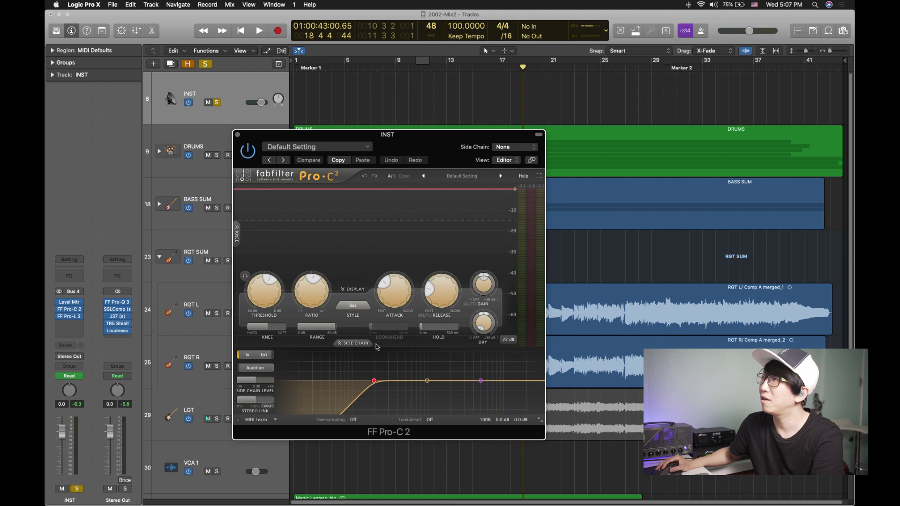
key(space)
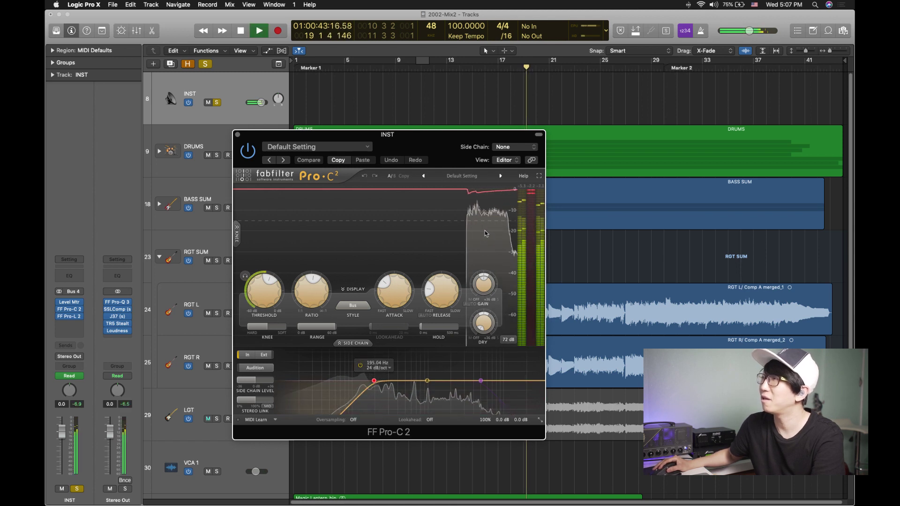
key(shift+period)
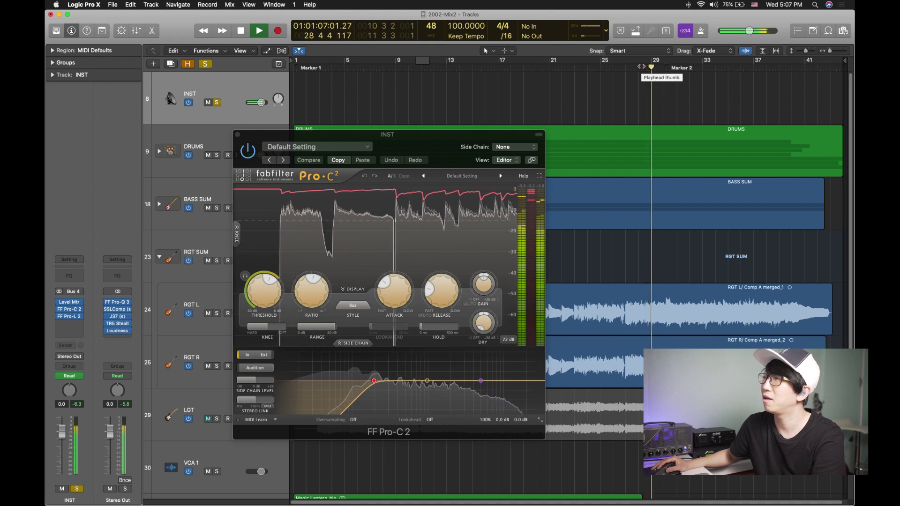
key(space)
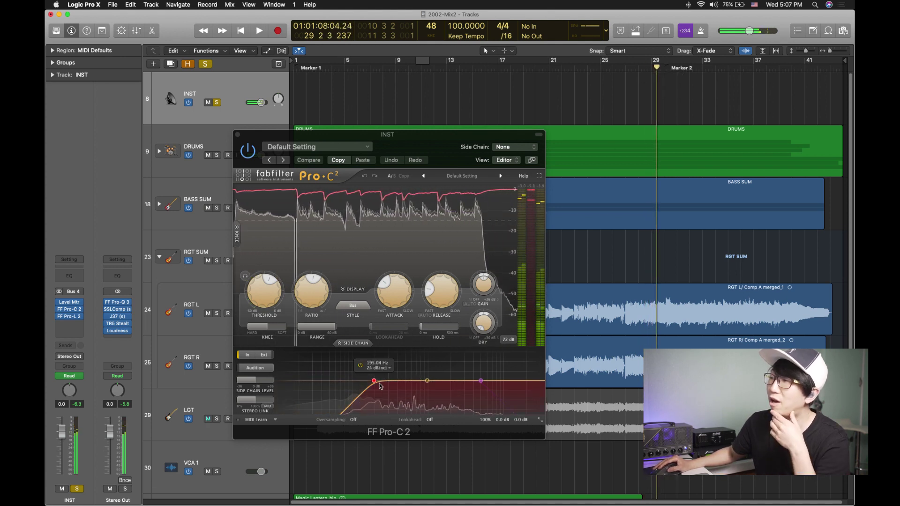
Bypass the compressor's 195.04 Hz, 24 dB/oct side-chain low-cut band and play the soloed INST.
mouse_move(374, 381)
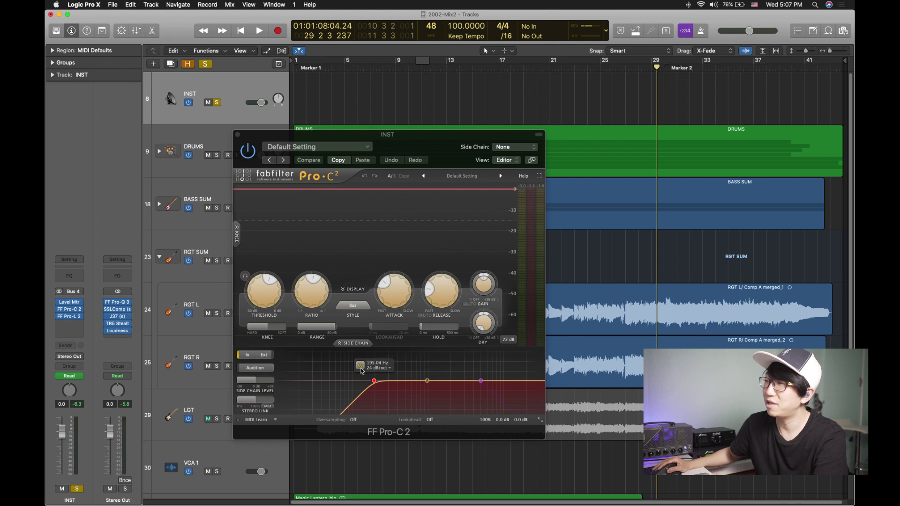
click(361, 365)
click(589, 69)
key(space)
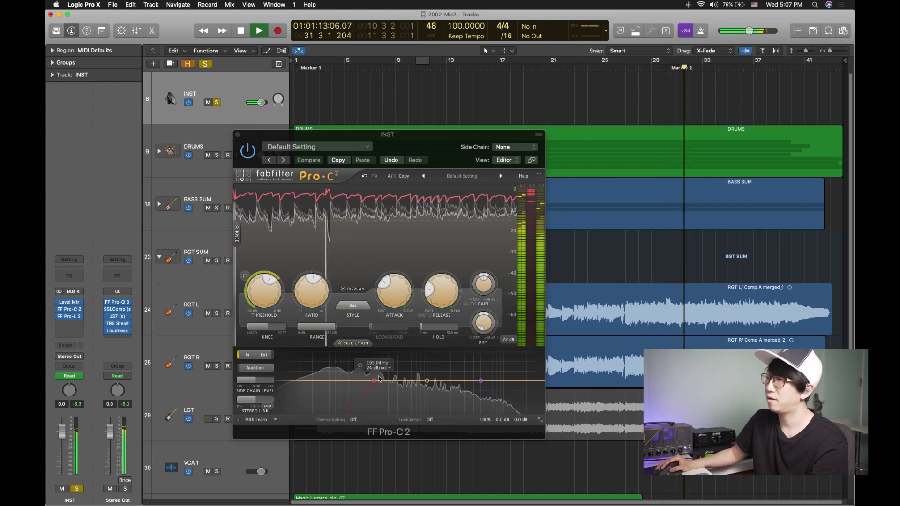
Compare the side-chain low-cut band on and off during playback, ending with it enabled at about bar 34.
click(360, 366)
click(360, 365)
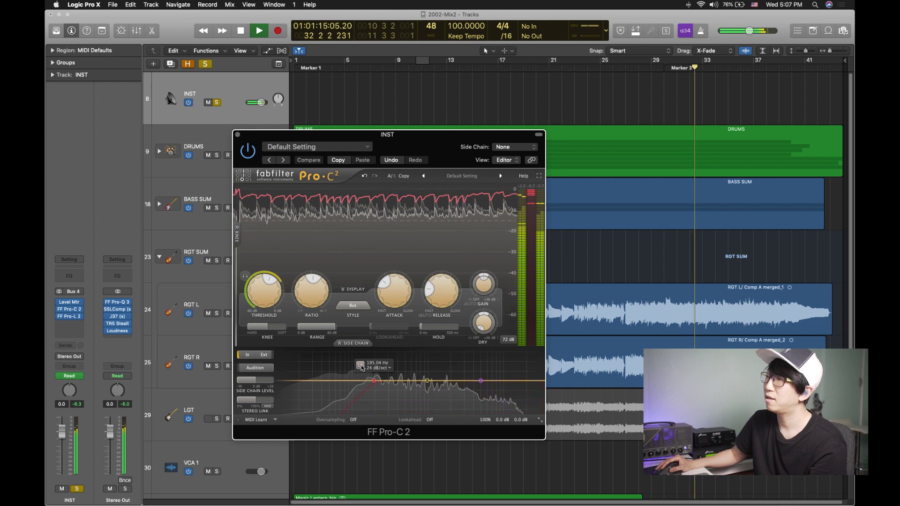
key(space)
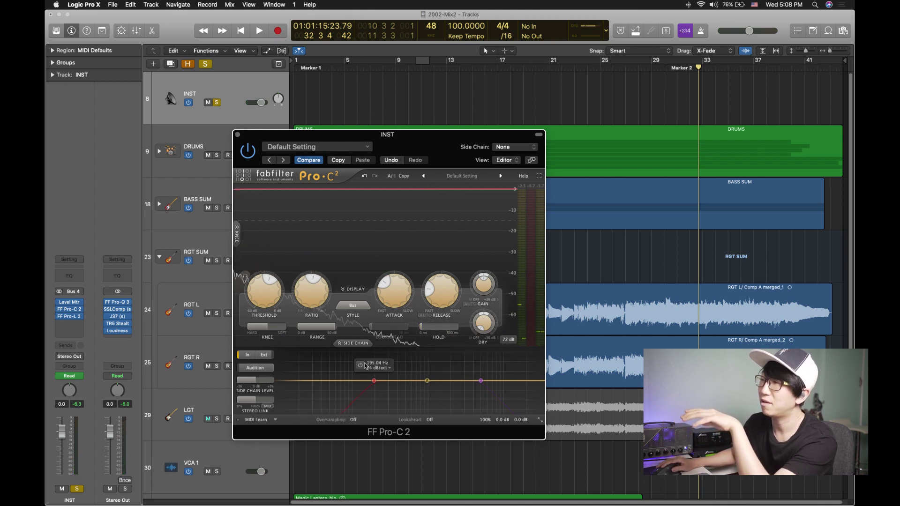
key(space)
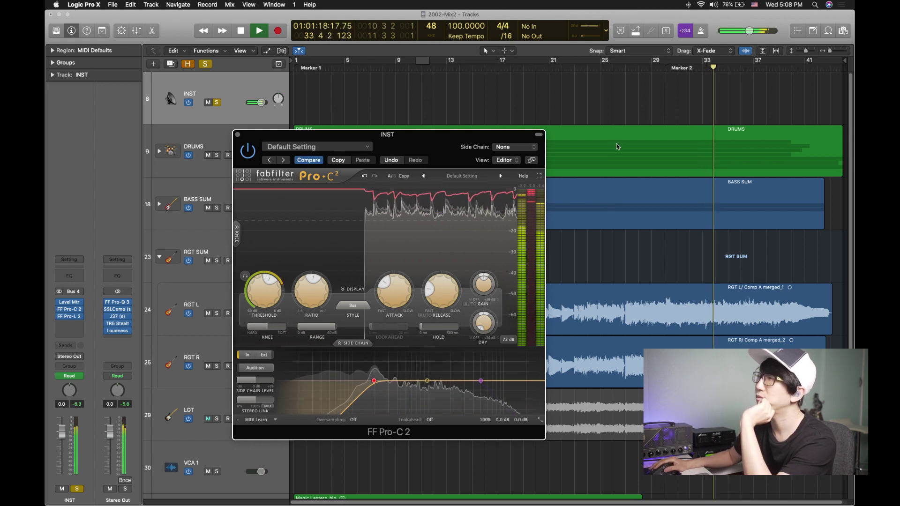
key(space)
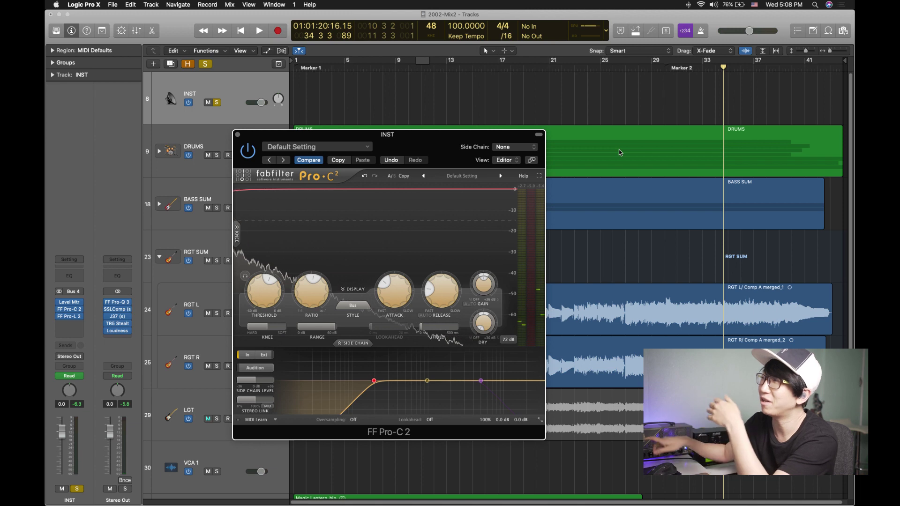
Play the soloed INST from just before bar 25 while watching the compressor's gain reduction.
click(599, 69)
key(space)
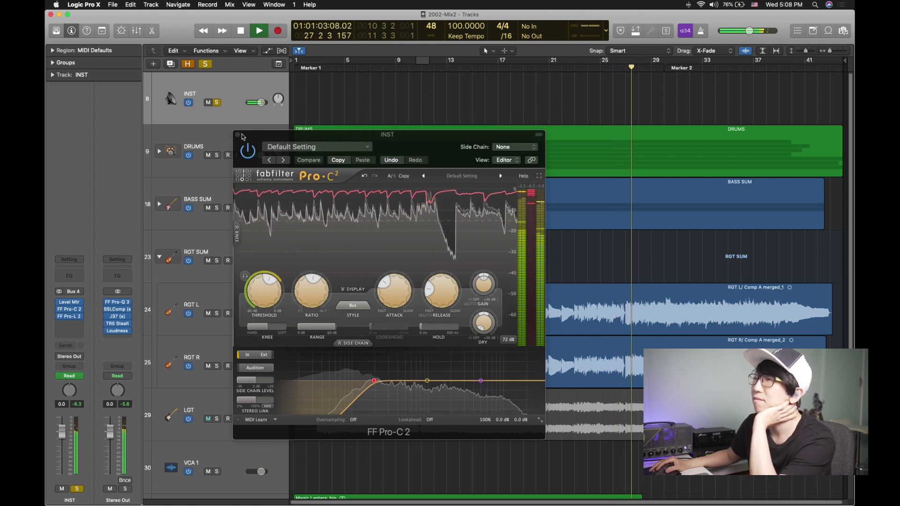
key(space)
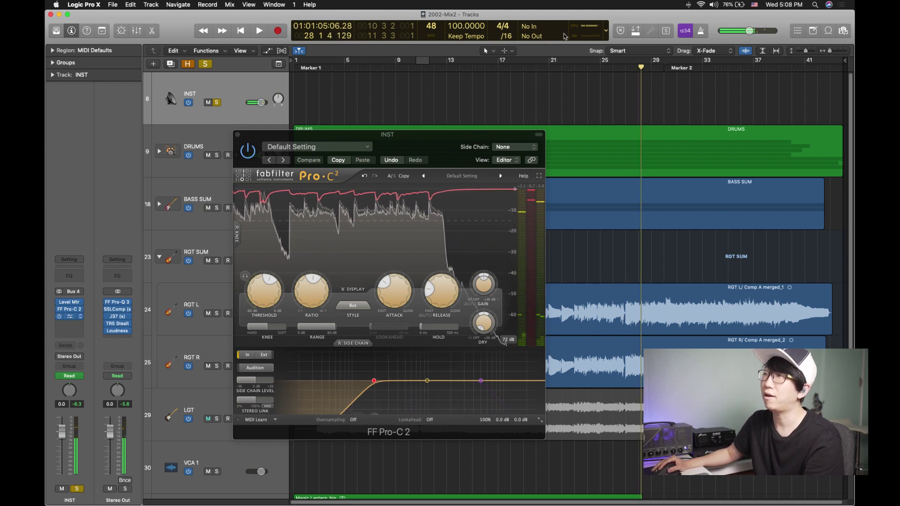
Open FF Pro-L 2 on INST, close the compressor's window, and watch the limiter's gain reduction while playing up to about bar 29.
drag(308, 44, 534, 158)
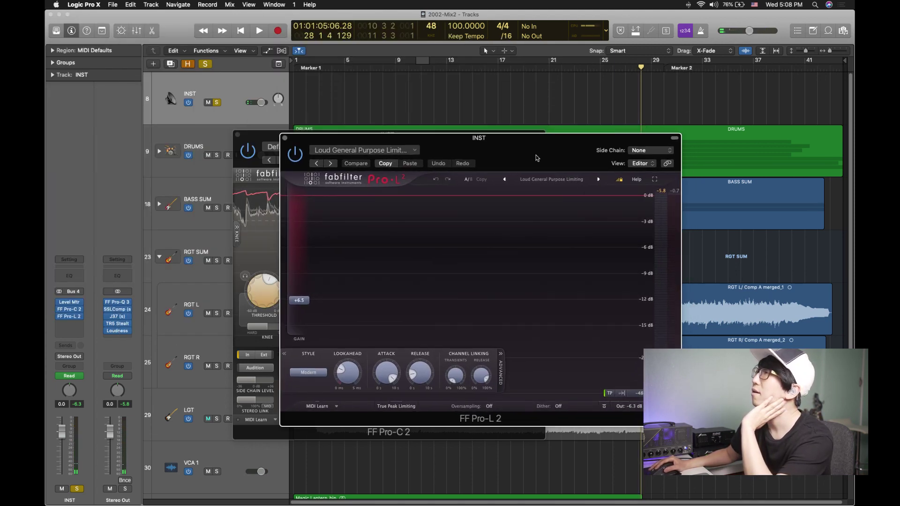
key(space)
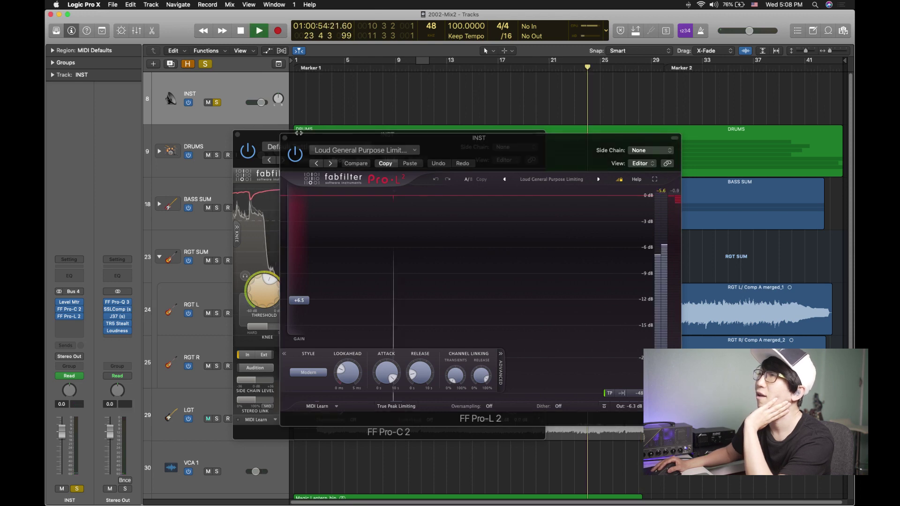
click(237, 135)
click(237, 134)
drag(530, 141, 520, 120)
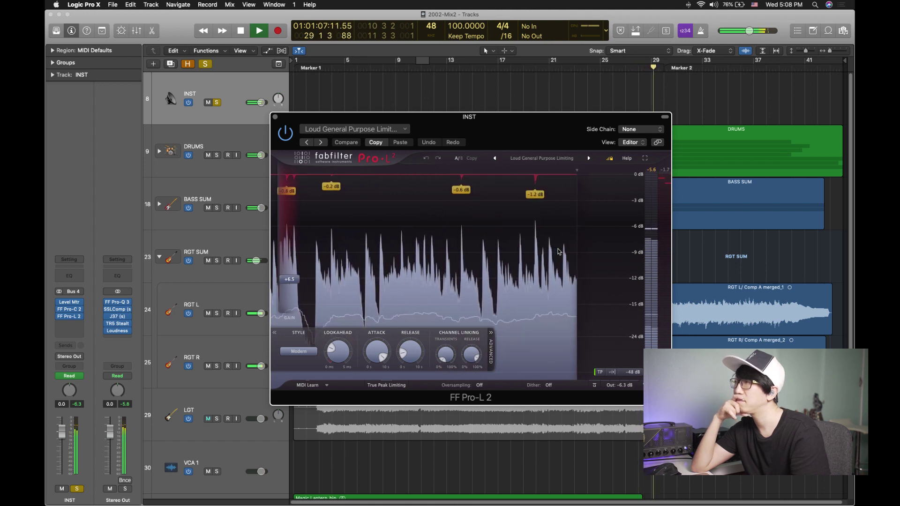
key(space)
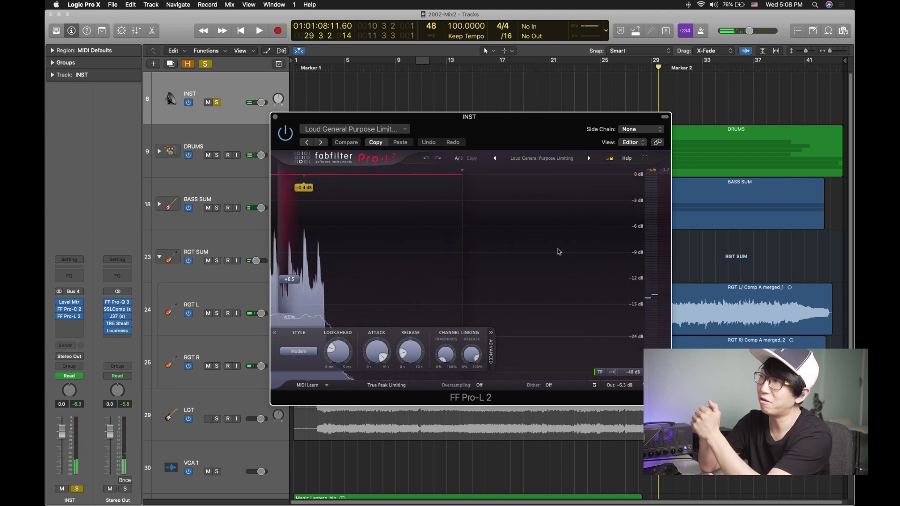
Save the project and listen to the soloed INST around bar 31 with FF Pro-L 2 bypassed, ending with it enabled.
key(super+s)
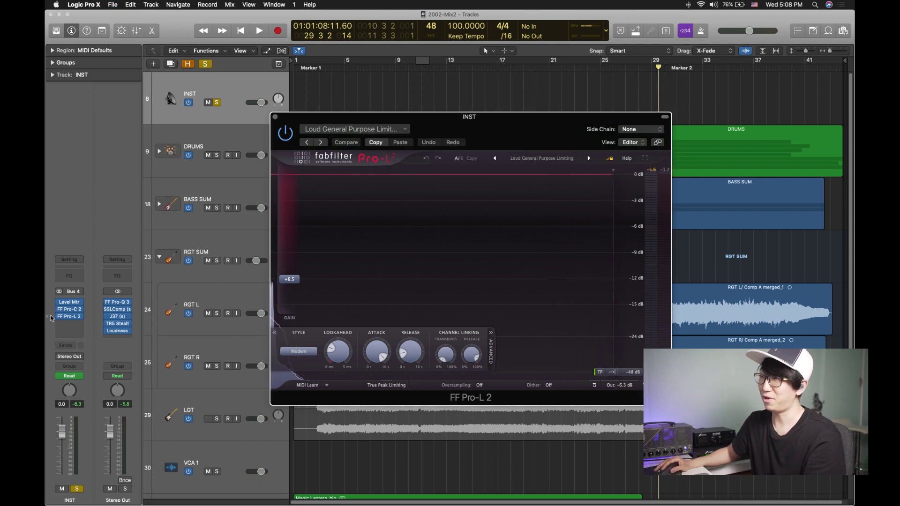
mouse_move(69, 318)
key(space)
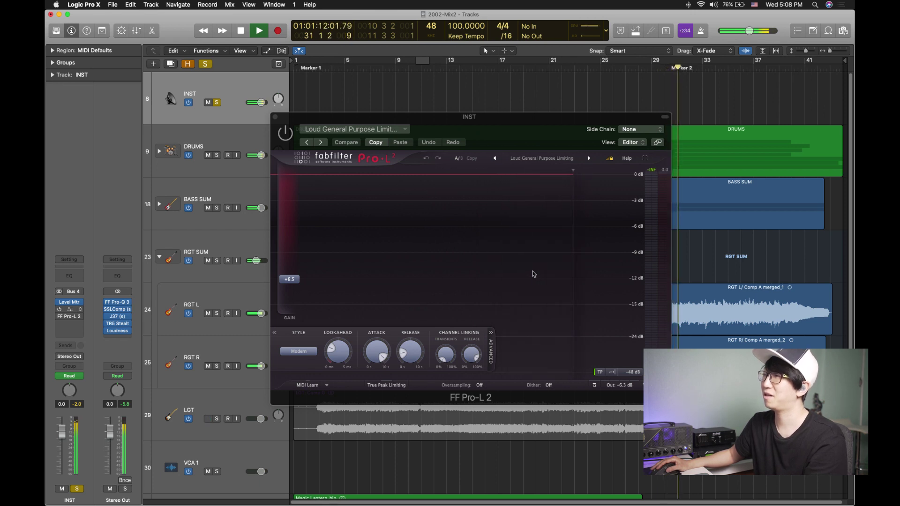
key(space)
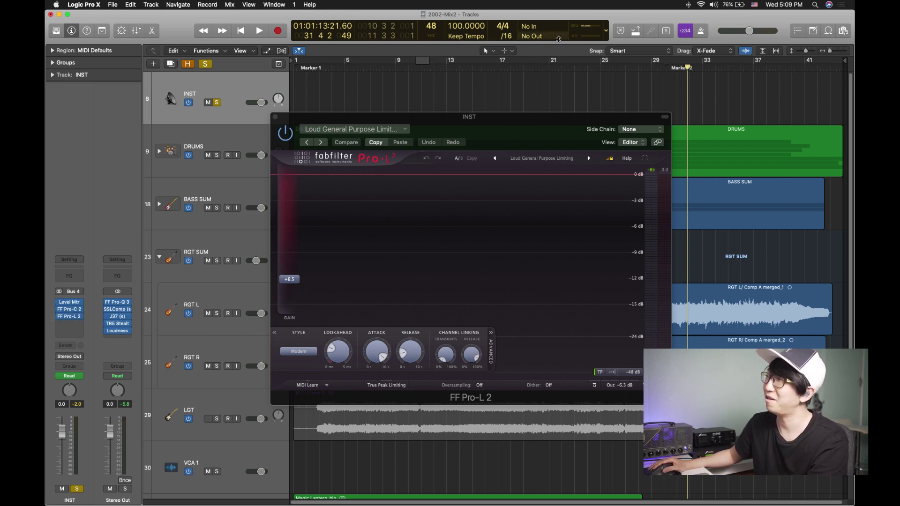
Play the soloed INST from about bar 16 while watching the limiter's gain reduction, then close FF Pro-L 2 and save.
key(space)
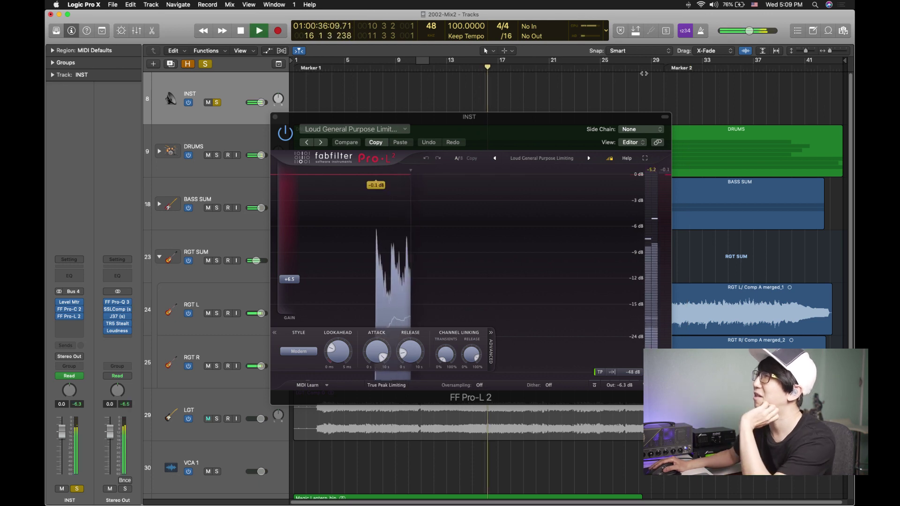
drag(493, 127, 528, 119)
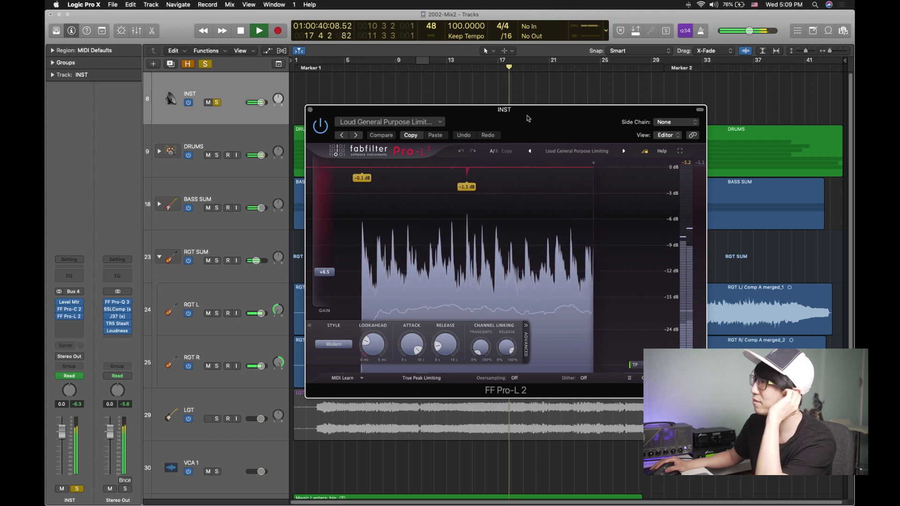
click(311, 111)
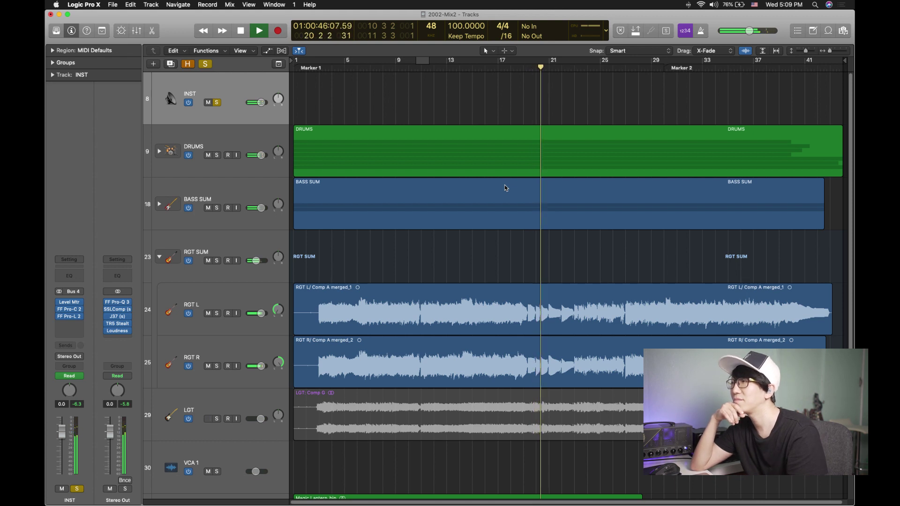
key(super+s)
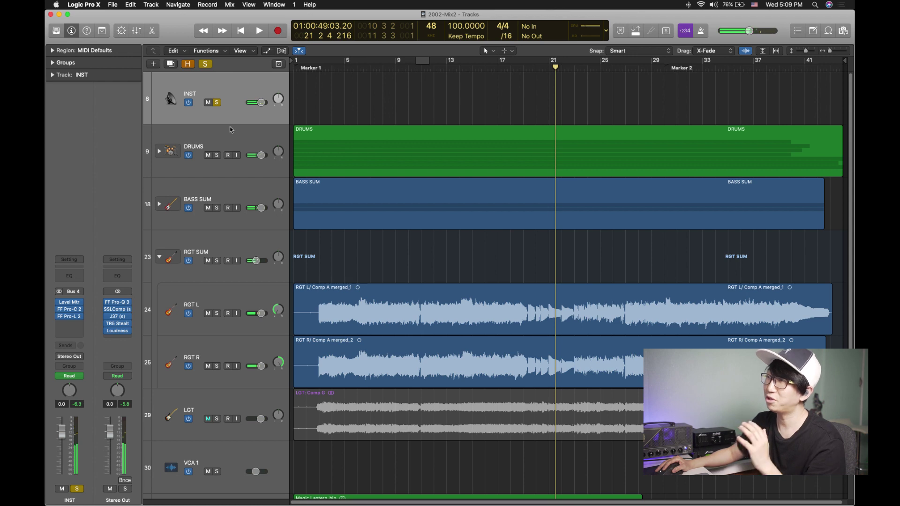
Unsolo INST and adjust the track heights, showing the automation lanes to review all tracks and hiding them again.
click(218, 103)
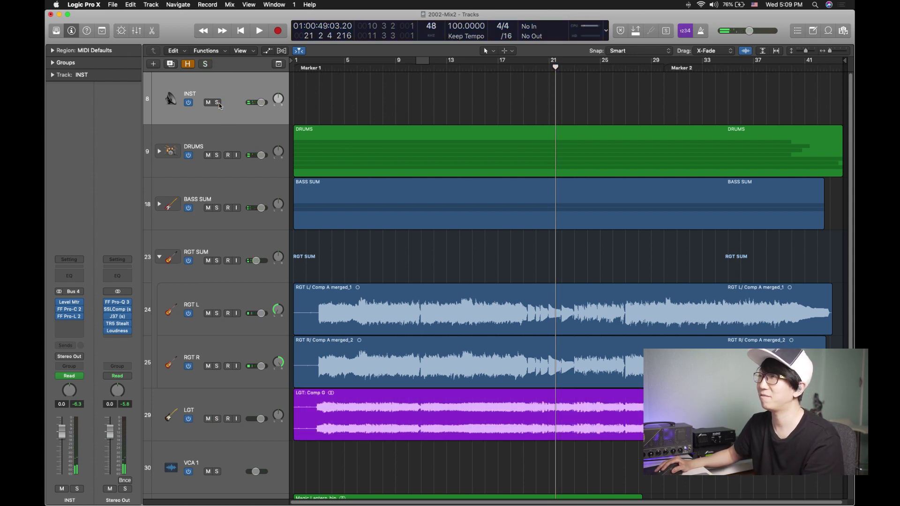
key(super+Up)
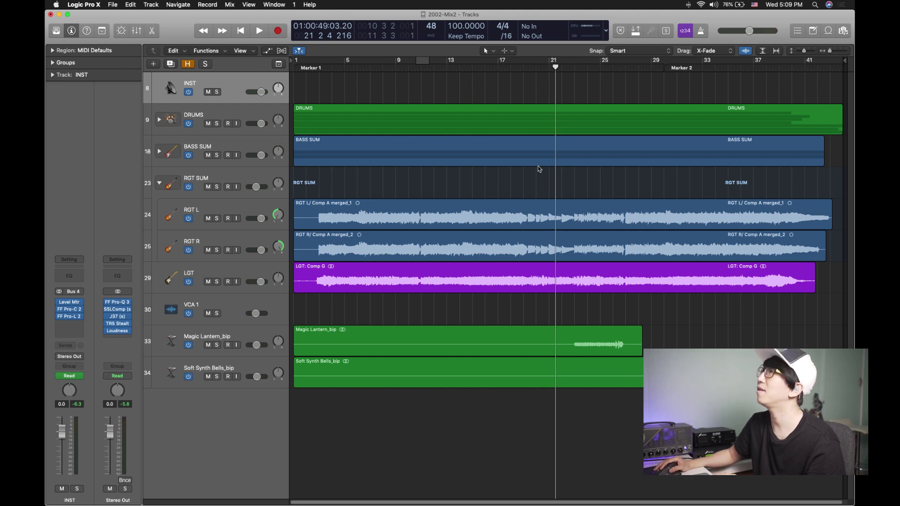
key(super+Down)
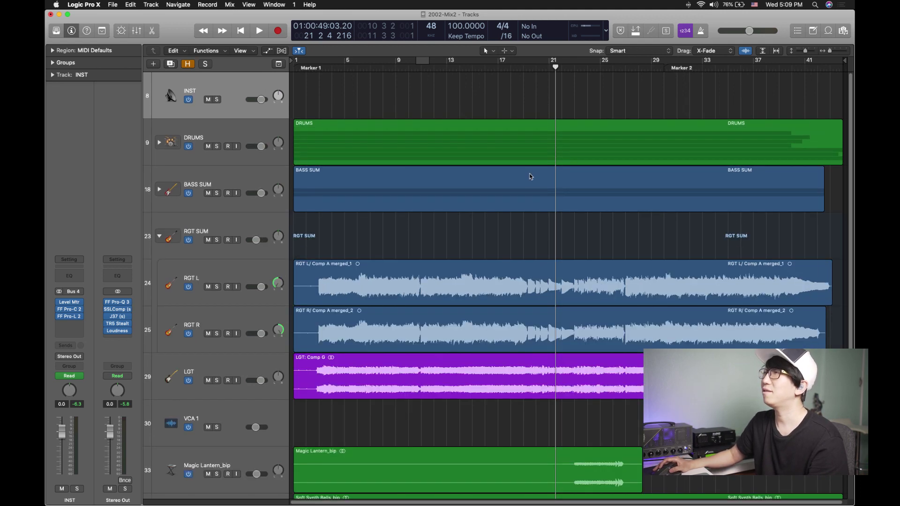
key(a)
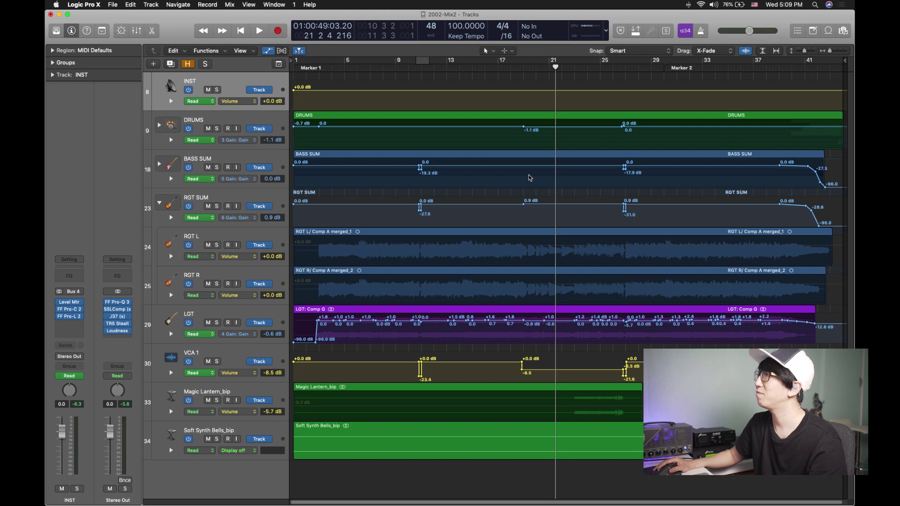
scroll(522, 225, up, 1)
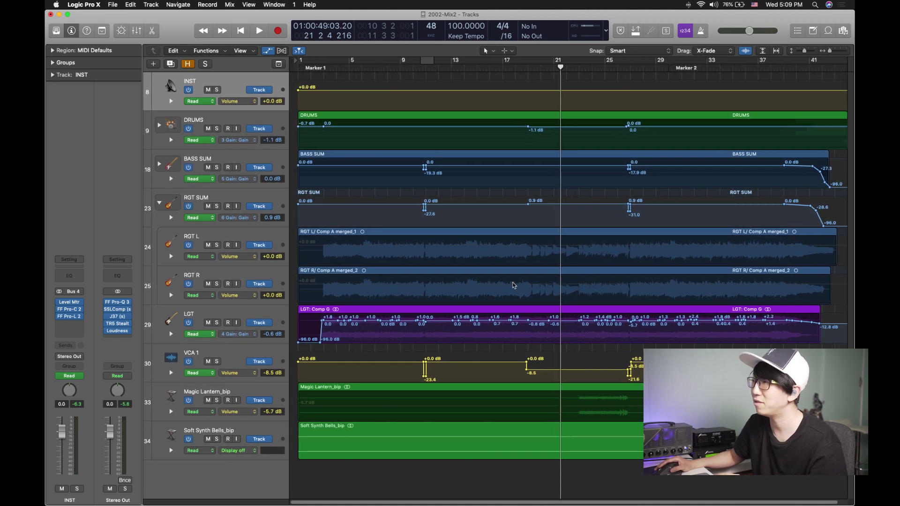
scroll(515, 280, down, 1)
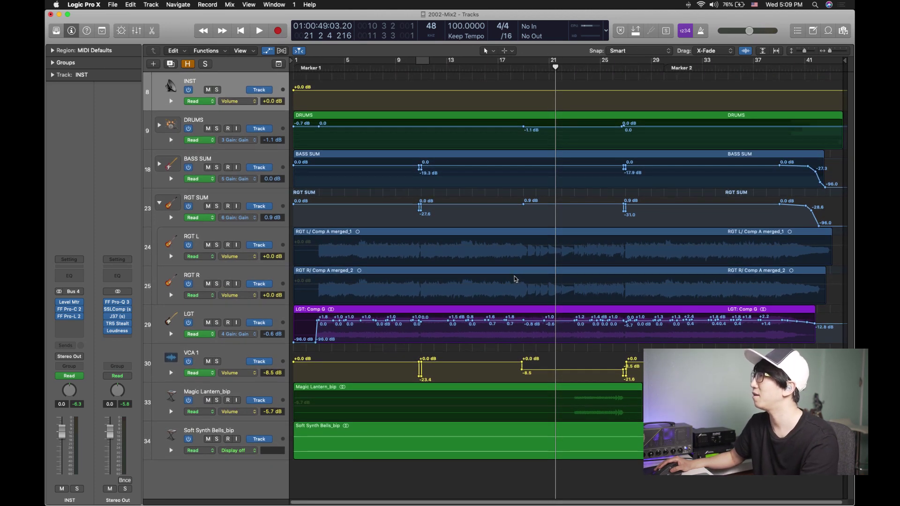
key(a)
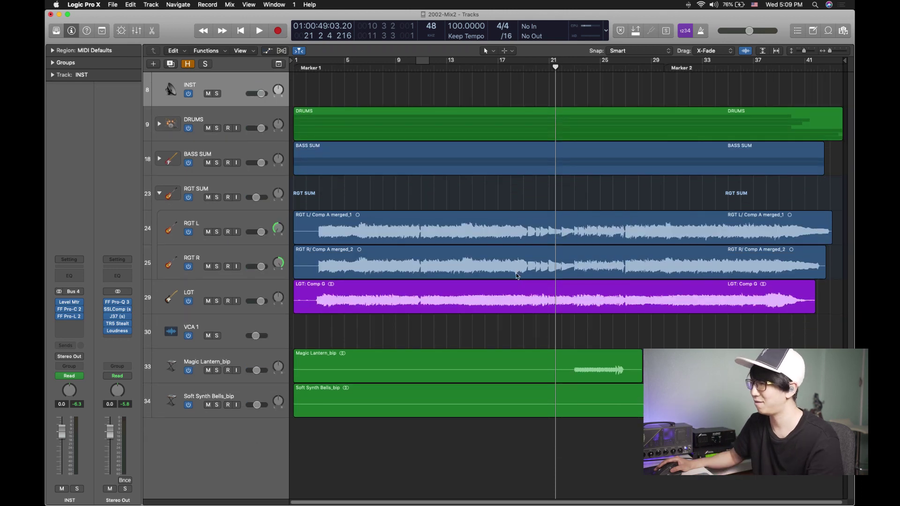
key(super+Down)
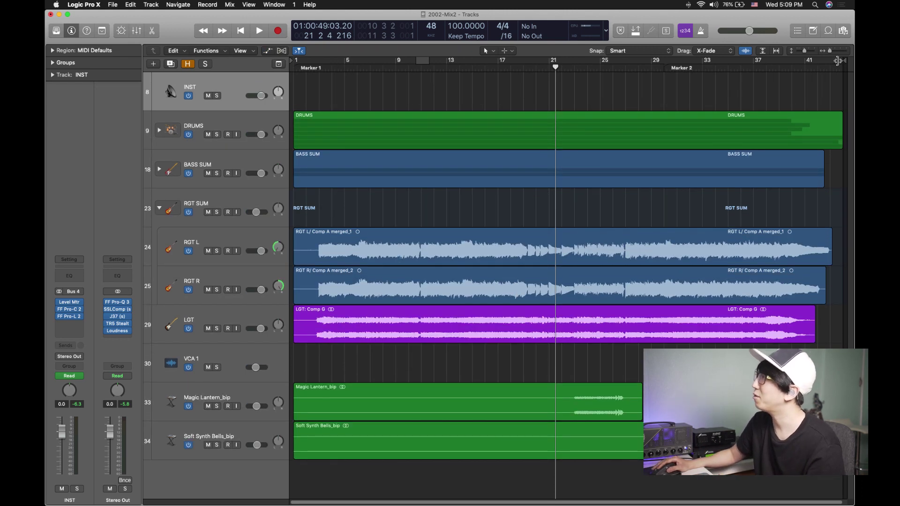
Set the cycle range to bars 1–44 and show the Mixer with the channels from INST to Stereo Out selected.
drag(838, 61, 296, 70)
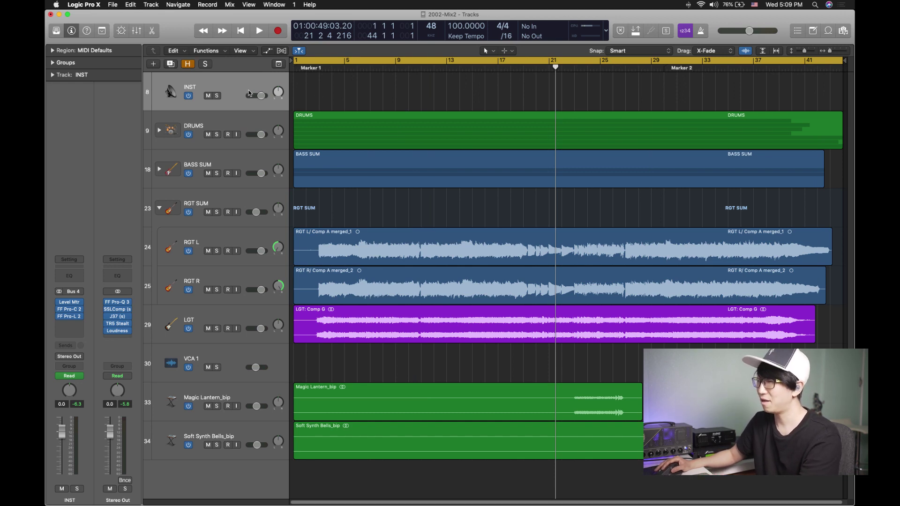
key(x)
scroll(318, 459, down, 3)
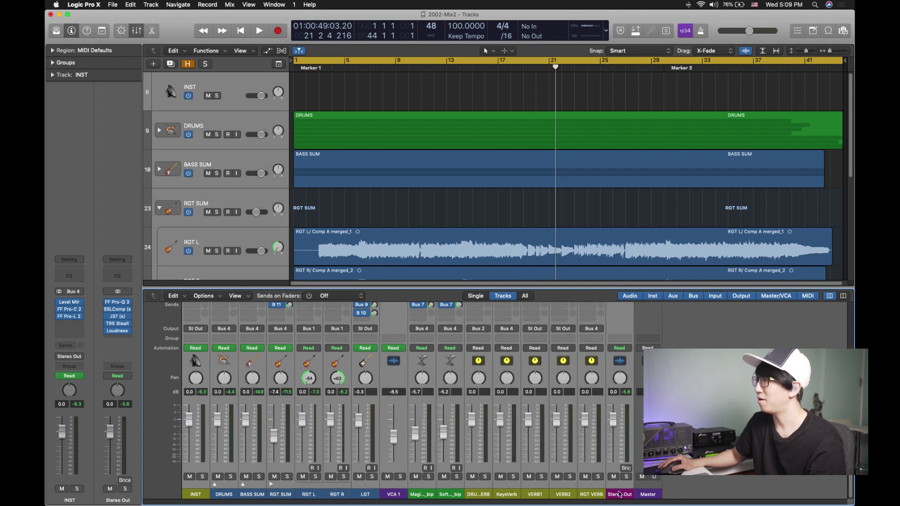
scroll(561, 408, up, 6)
scroll(562, 408, down, 4)
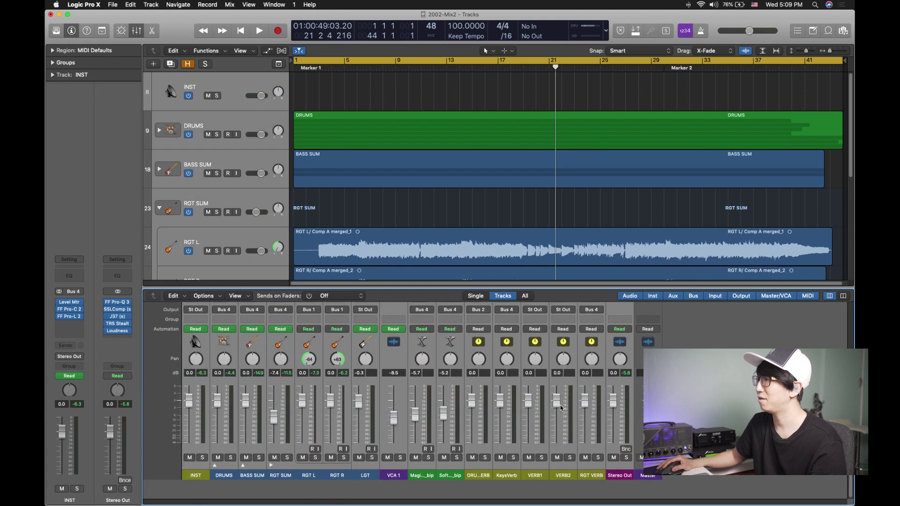
scroll(377, 393, up, 4)
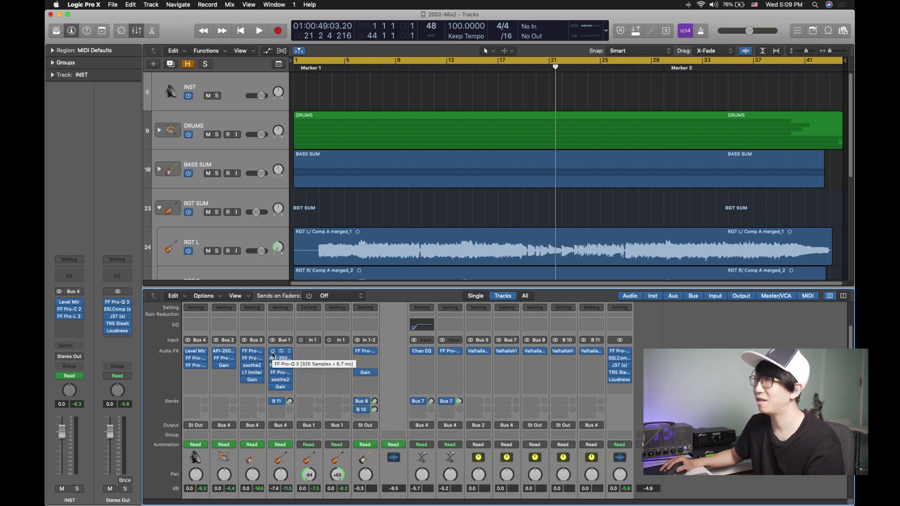
Bypass the Audio FX inserts and sends on all selected channels, play the song from the start, and save the project.
drag(273, 355, 270, 387)
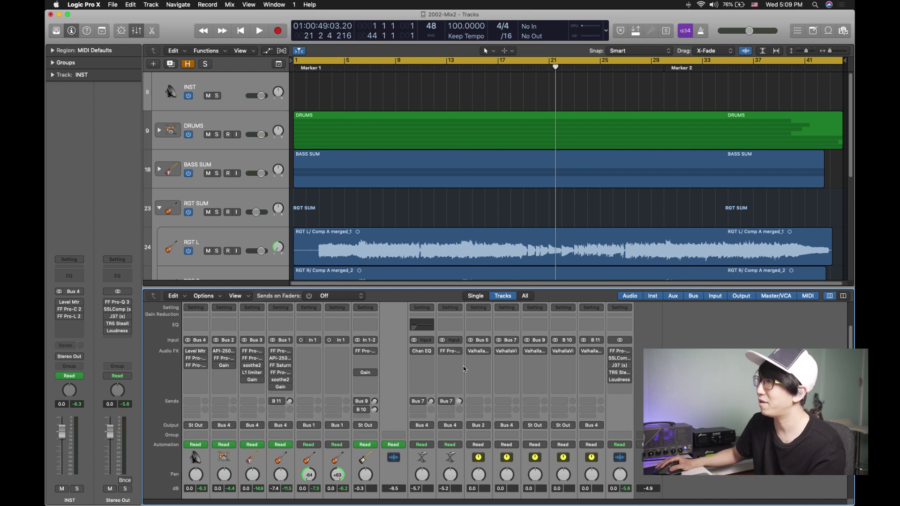
key(Return)
key(space)
key(super+s)
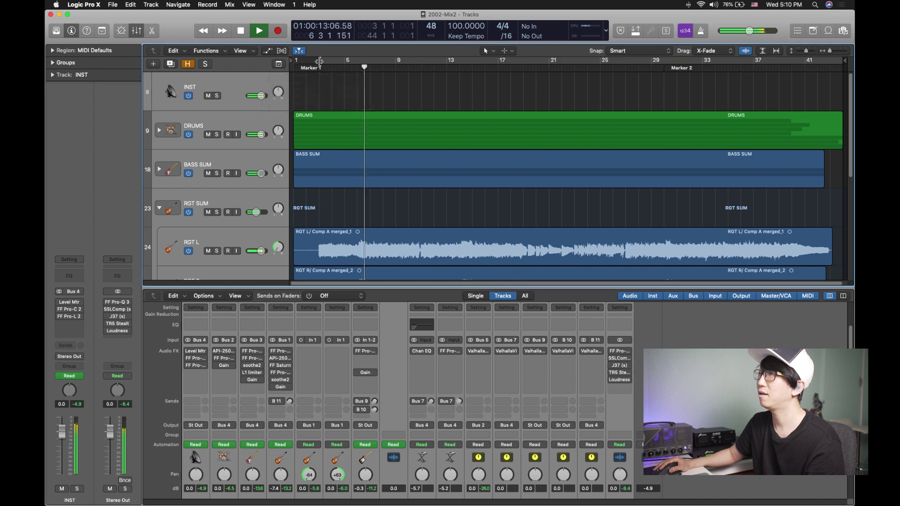
Set the cycle range to bars 6–26 while the unprocessed mix plays, and stop at about bar 10.
drag(320, 63, 574, 61)
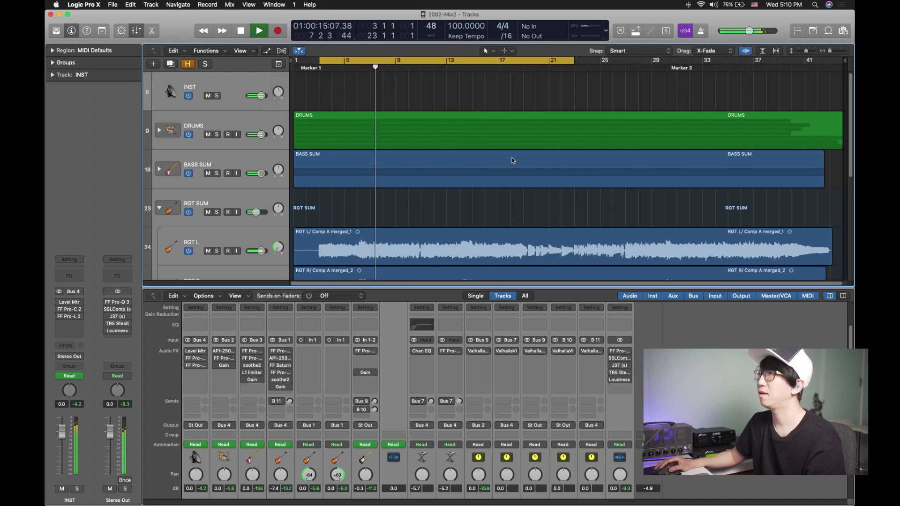
drag(358, 61, 394, 66)
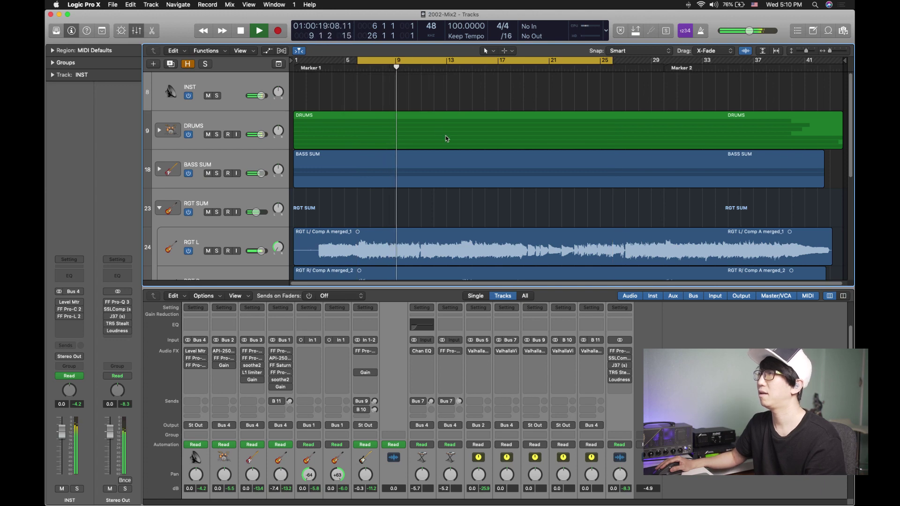
scroll(433, 440, up, 3)
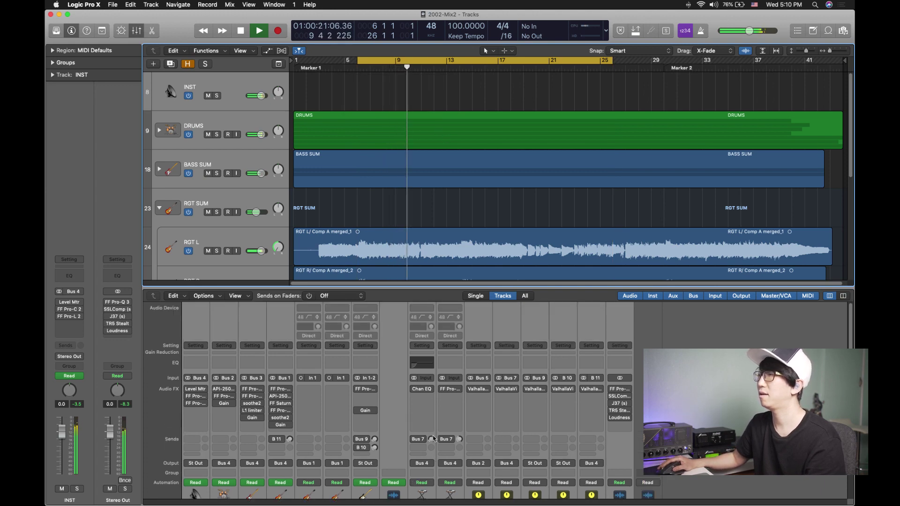
scroll(433, 439, down, 5)
scroll(421, 415, up, 5)
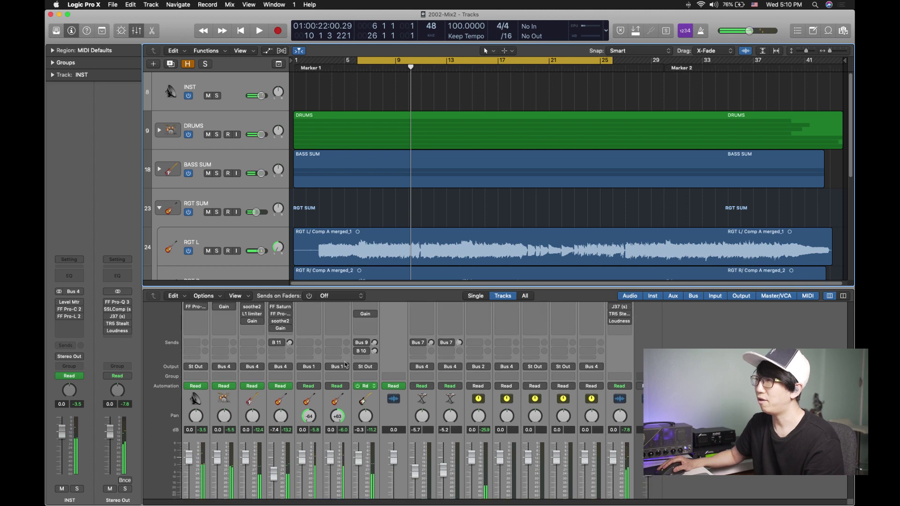
Re-enable all inserts and sends, play the processed mix from bar 6 for comparison, and save the project.
click(277, 425)
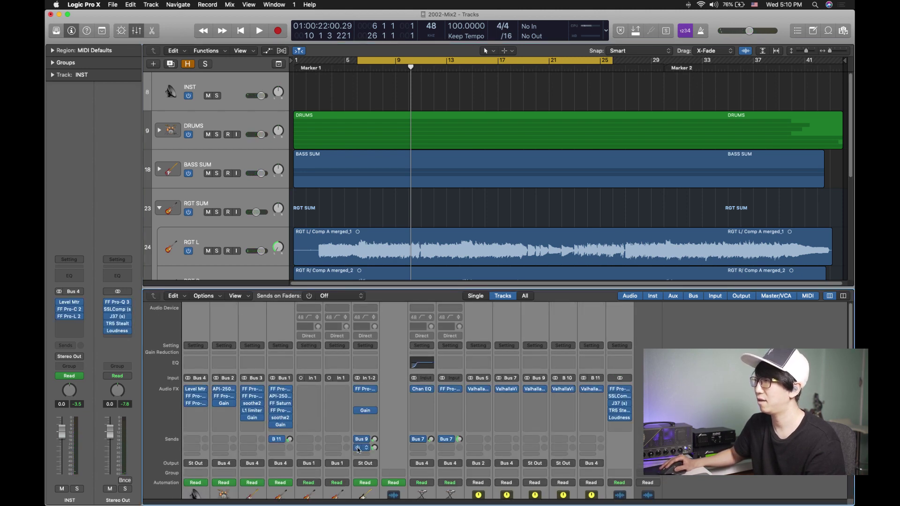
key(space)
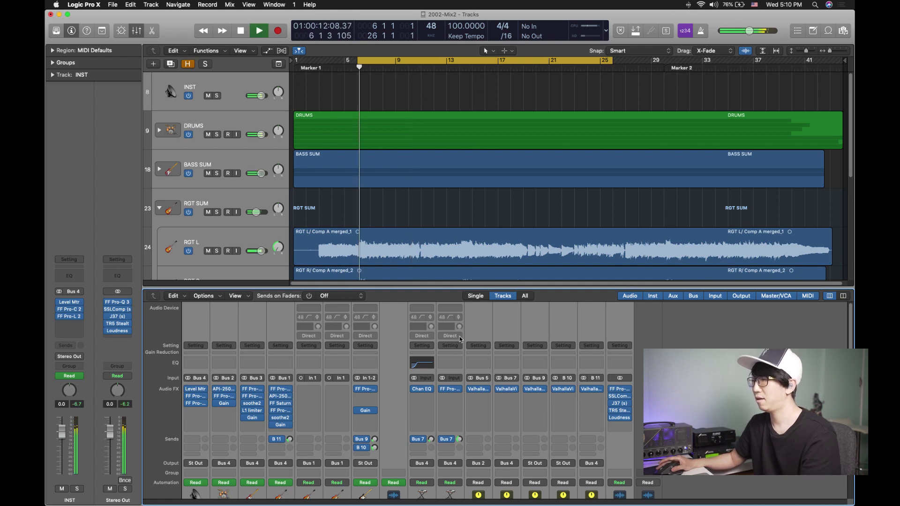
key(super+s)
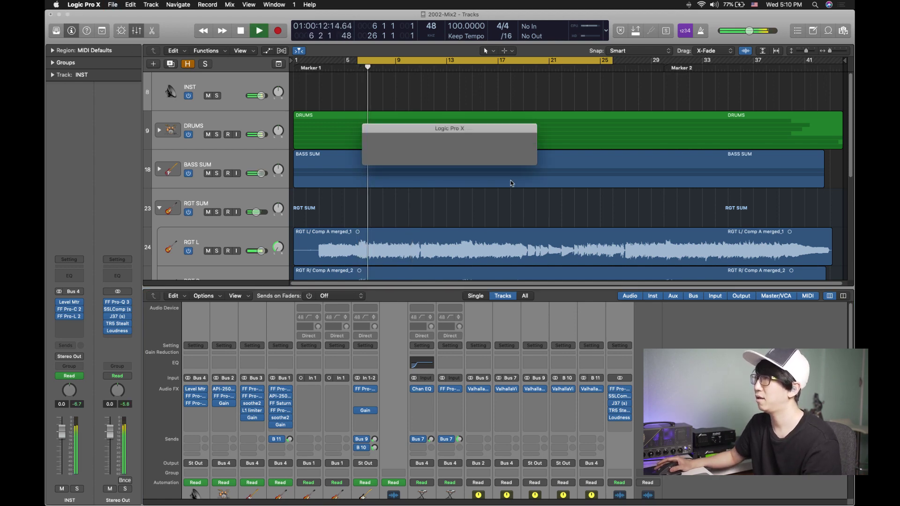
scroll(339, 382, down, 3)
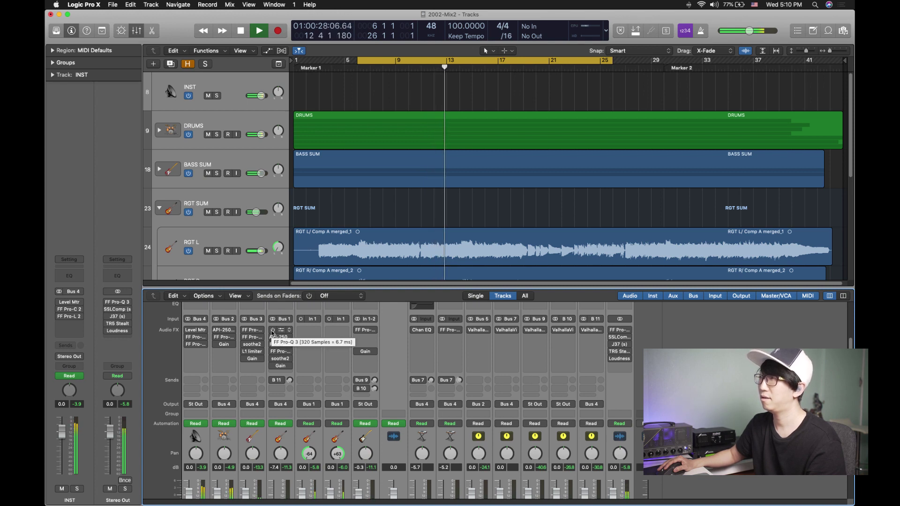
Reactivate the Audio FX inserts and sends on the selected channels during playback, and save the project.
alt+click(272, 330)
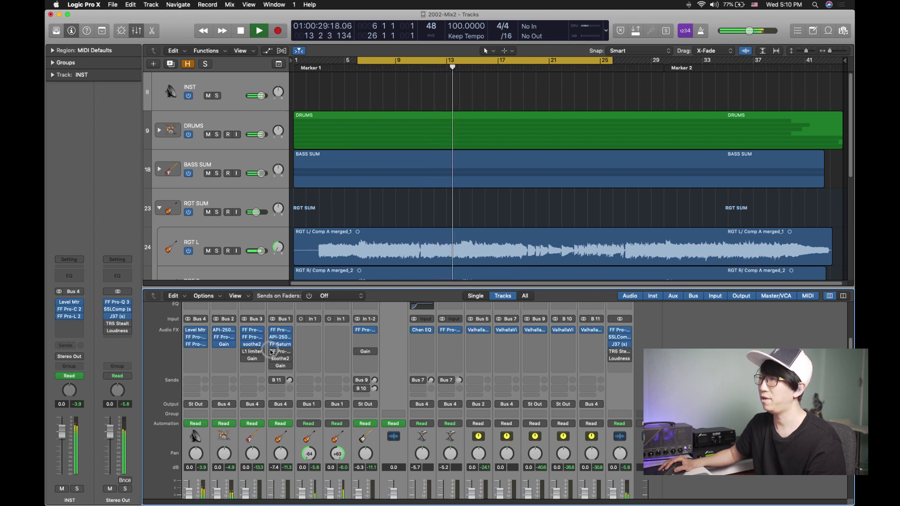
alt+click(273, 379)
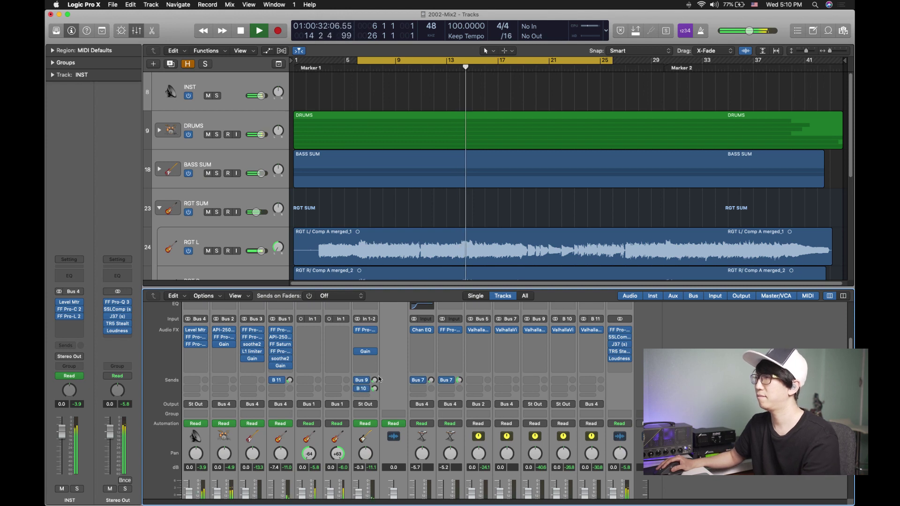
key(super+s)
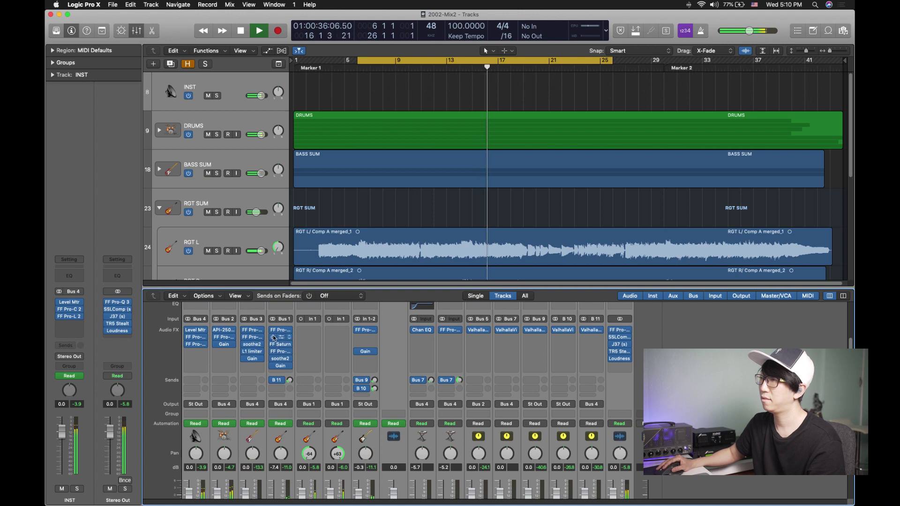
Bypass the selected channels' inserts and sends briefly, and restore them to compare the dry and processed mix during playback.
click(273, 366)
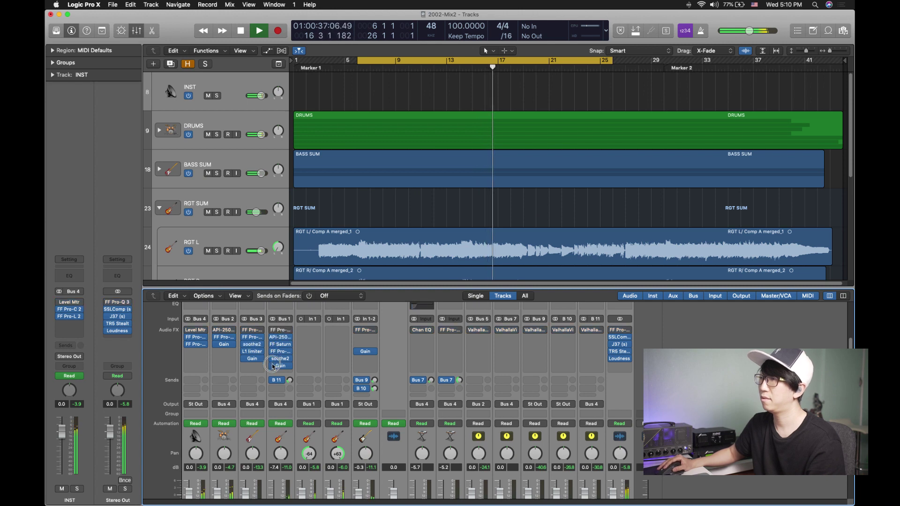
alt+click(272, 330)
super+click(277, 379)
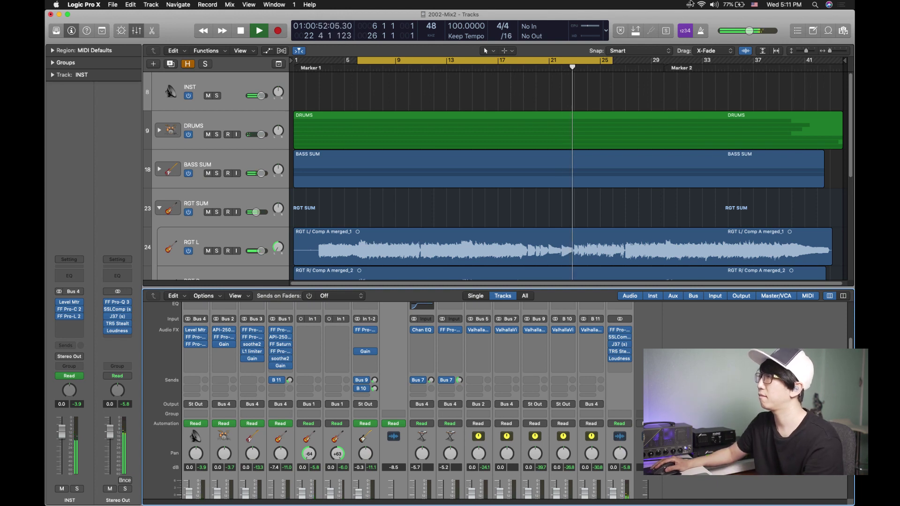
Turn off Cycle mode so the processed mix plays on past bar 26, and save the project.
click(449, 283)
key(c)
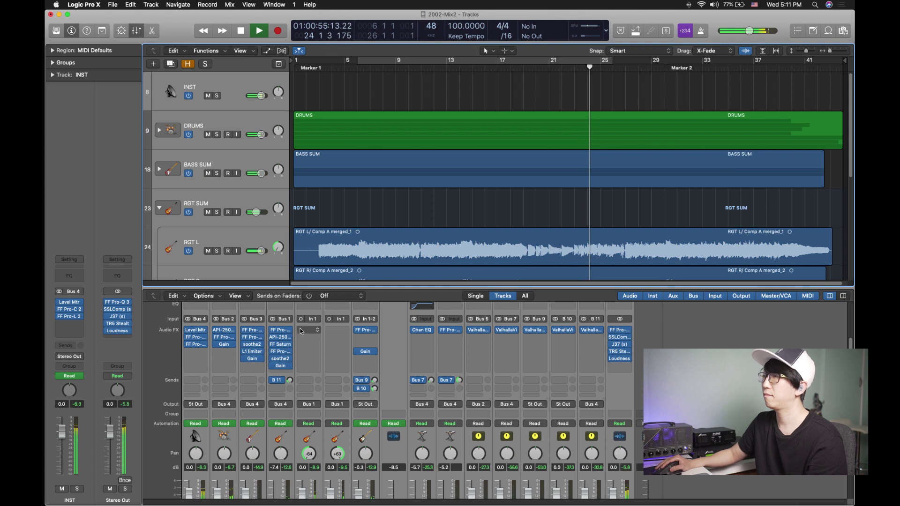
key(super+s)
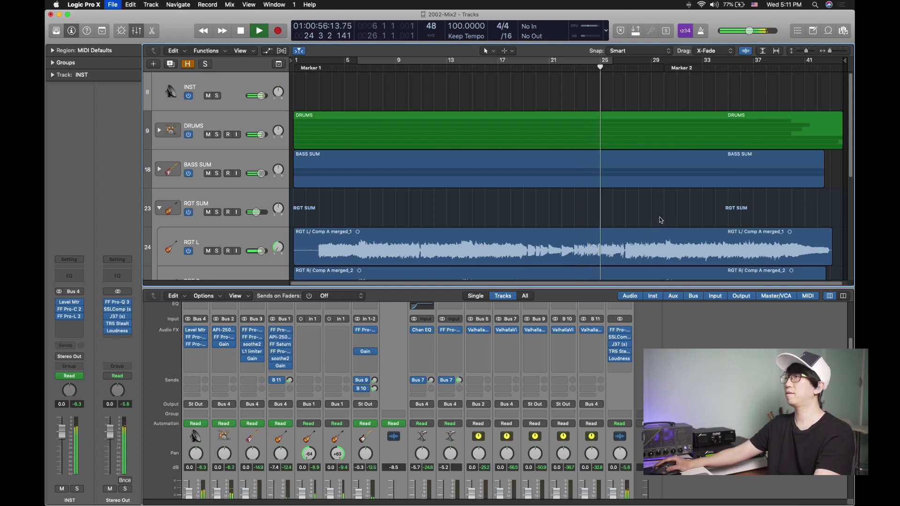
Hide the Mixer and adjust the track heights to show all tracks from INST to Soft Synth Bells_bip during playback.
key(super+Up)
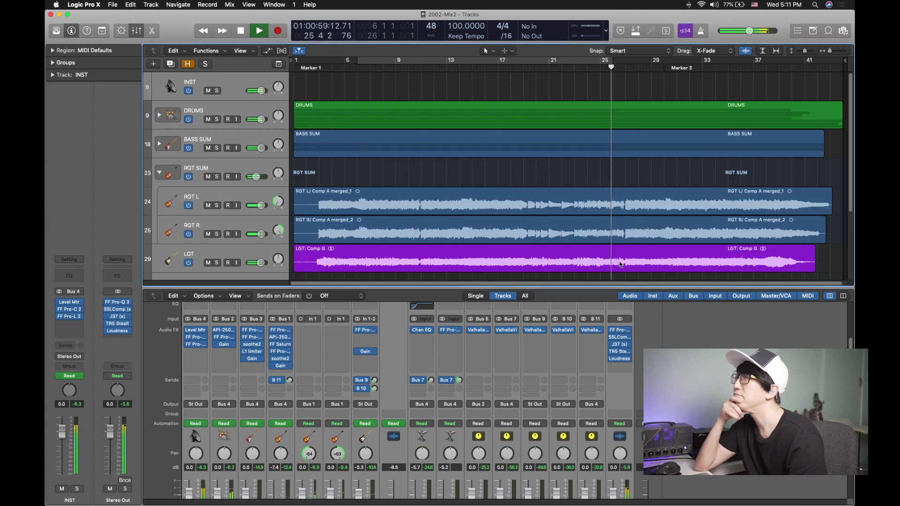
key(x)
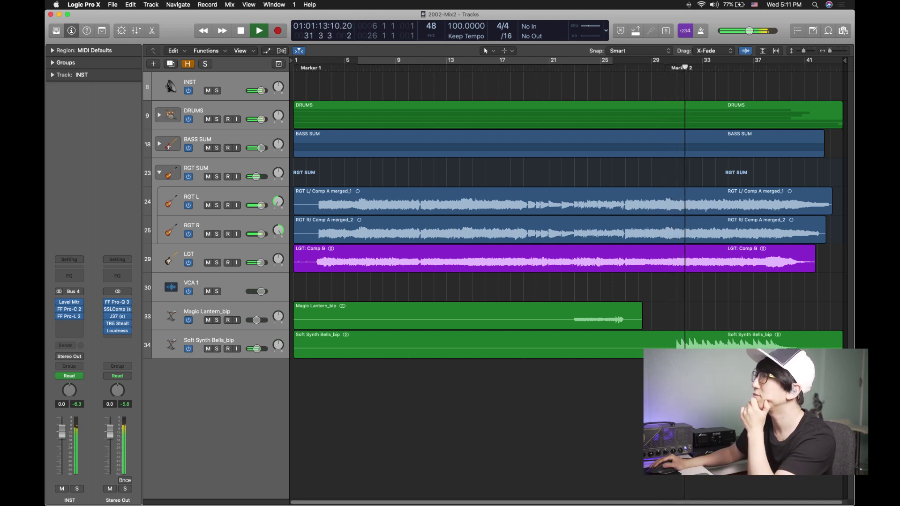
scroll(628, 503, right, 2)
scroll(628, 502, left, 2)
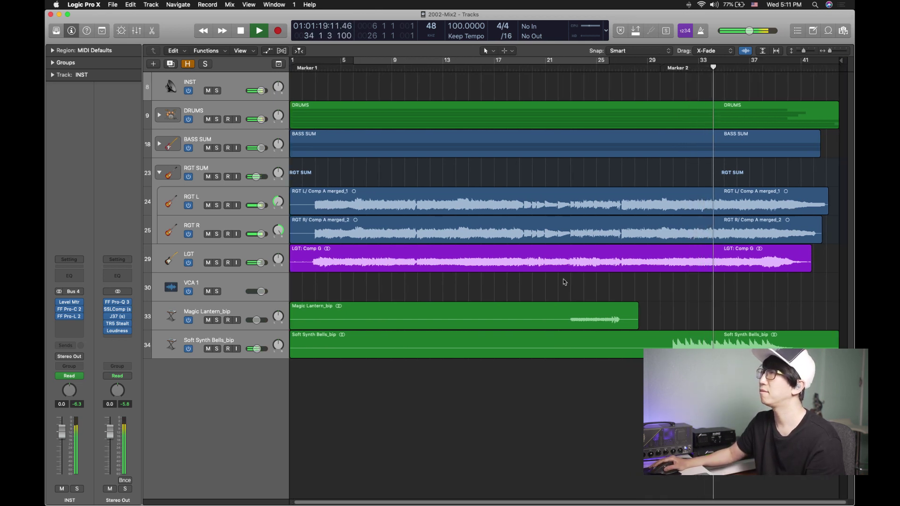
scroll(564, 285, up, 1)
scroll(564, 286, up, 2)
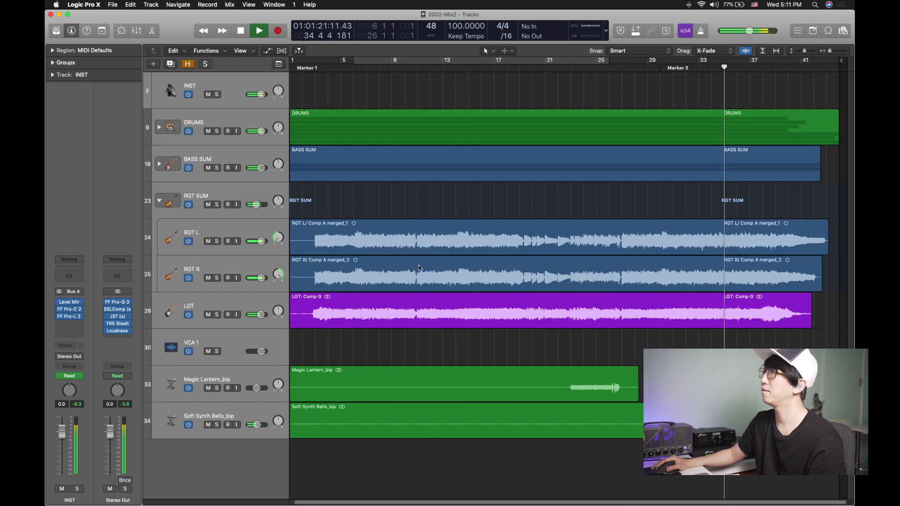
Save the project, let the mix play to its ending, and stop playback at about bar 41.
key(super+s)
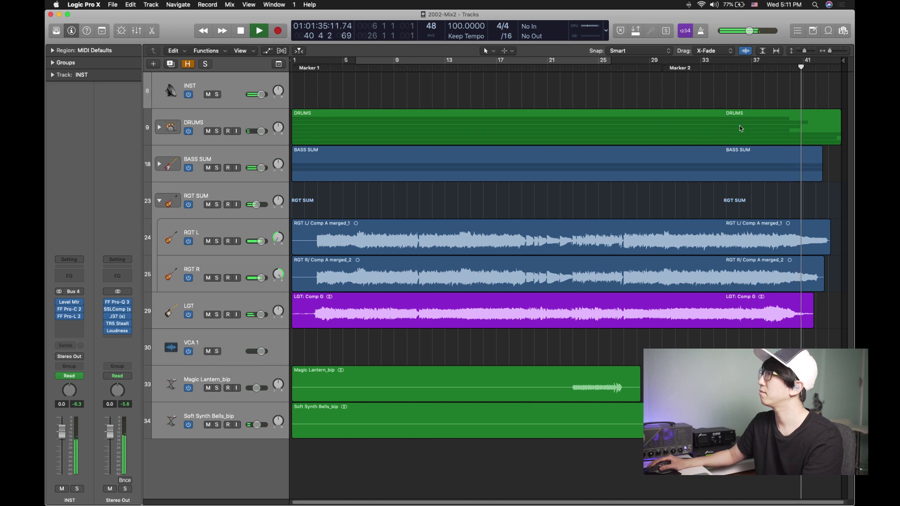
key(space)
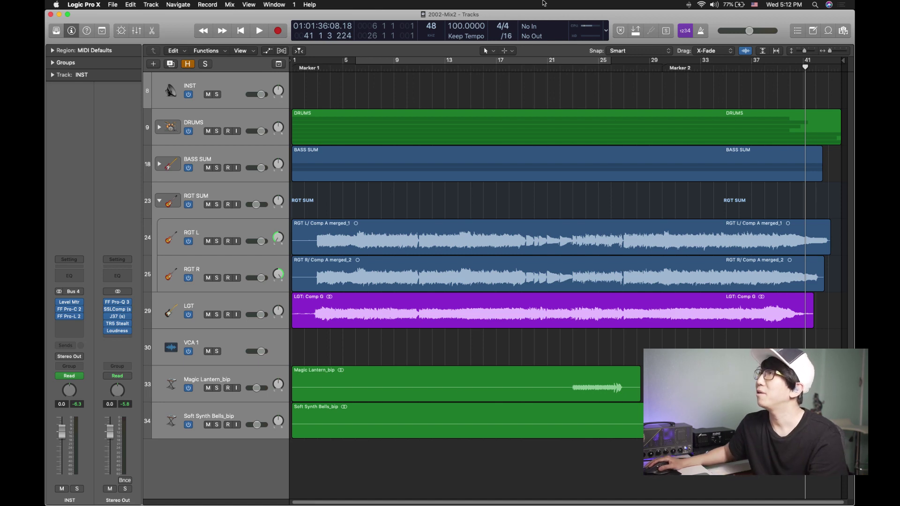
click(468, 19)
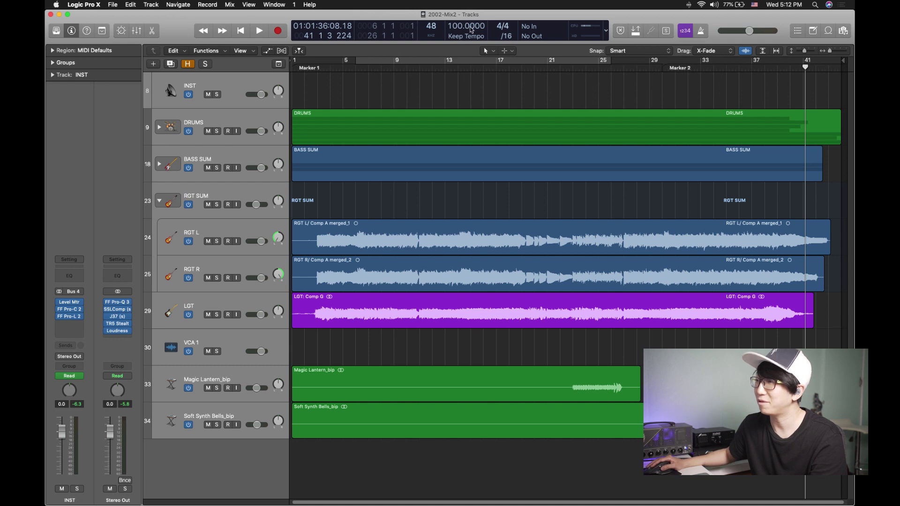